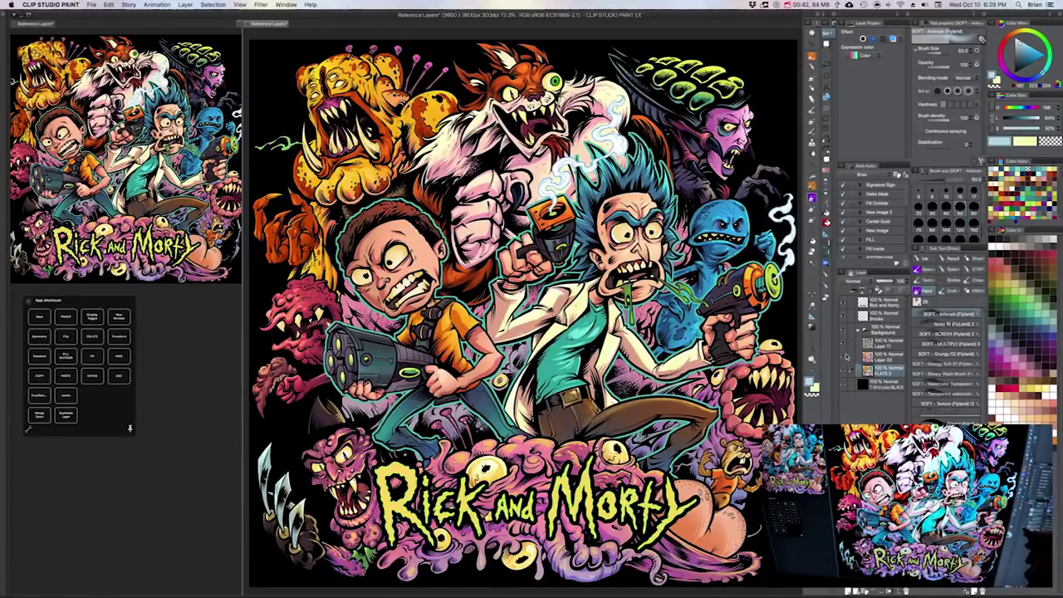
Step: Duplicate Layer 33 as a flat blue-grey cover layer and lower its saturation with Hue/Saturation/Luminosity
{"action": "left_click", "coordinate": [845, 369]}
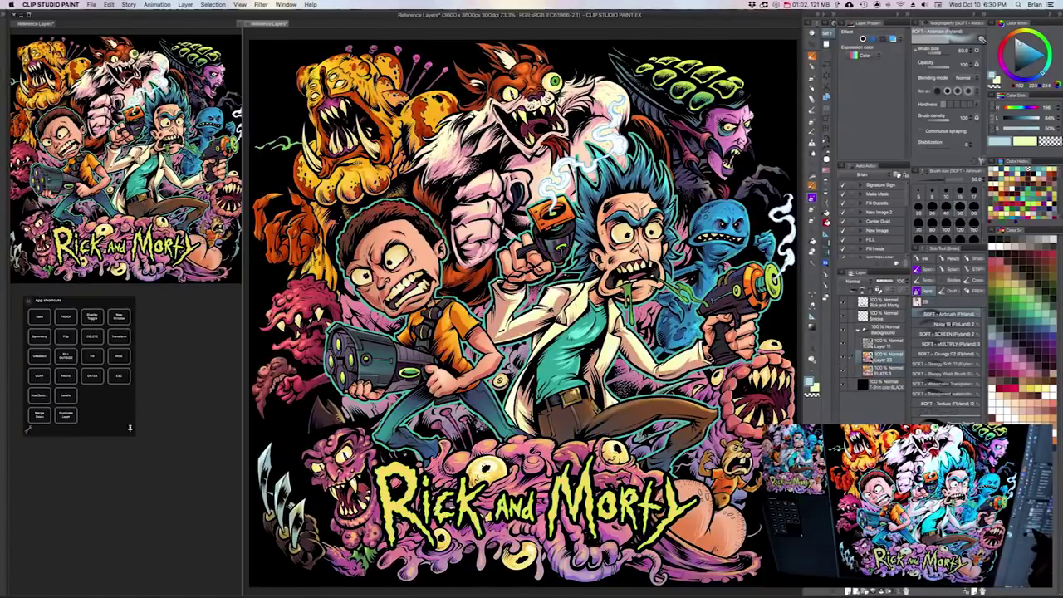
{"action": "key", "text": "super+j"}
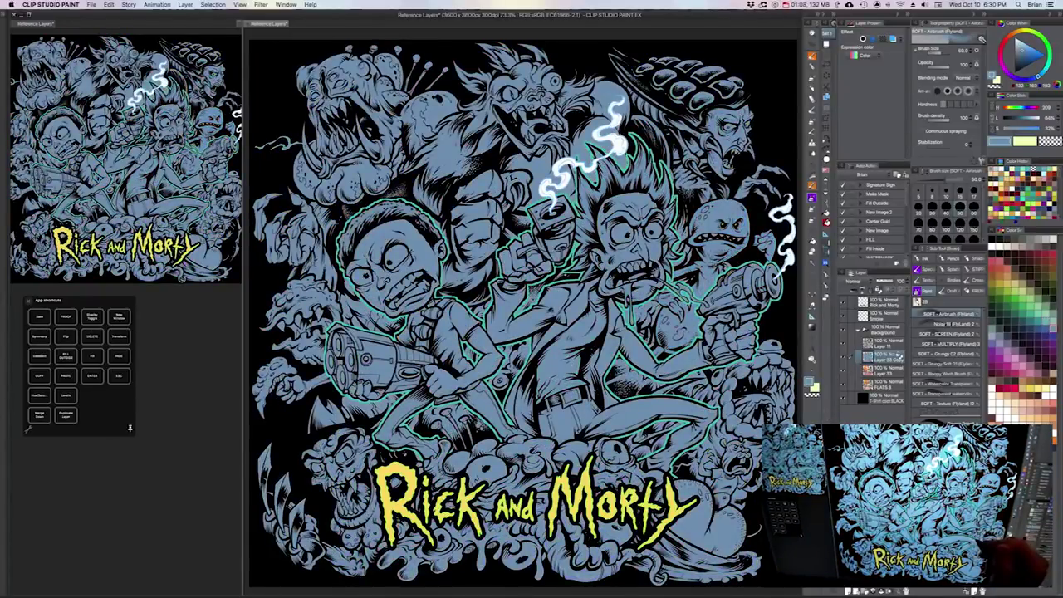
{"action": "key", "text": "super+u"}
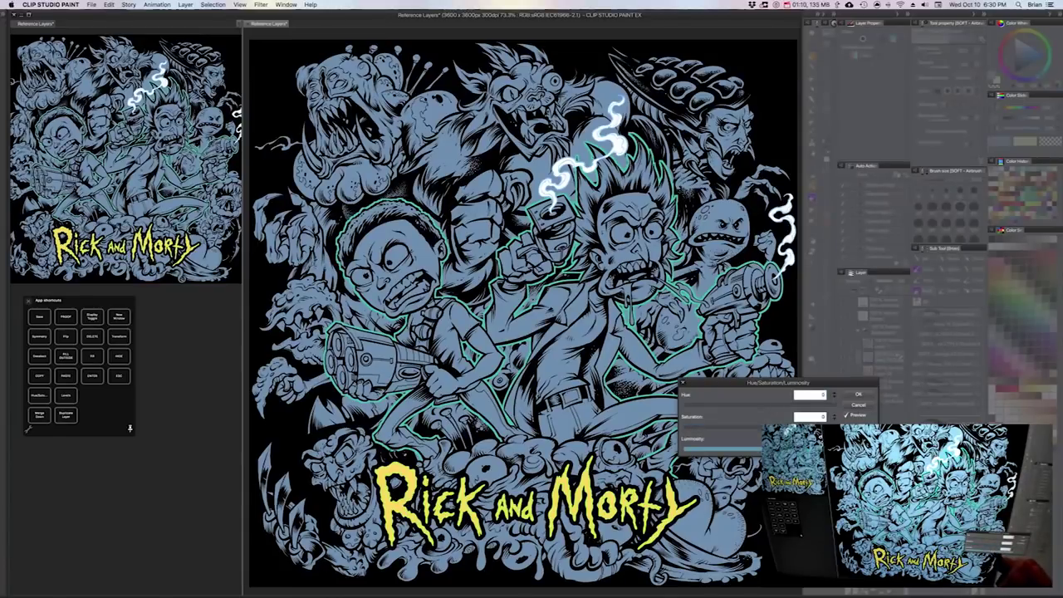
{"action": "left_click_drag", "start_coordinate": [758, 429], "coordinate": [728, 431]}
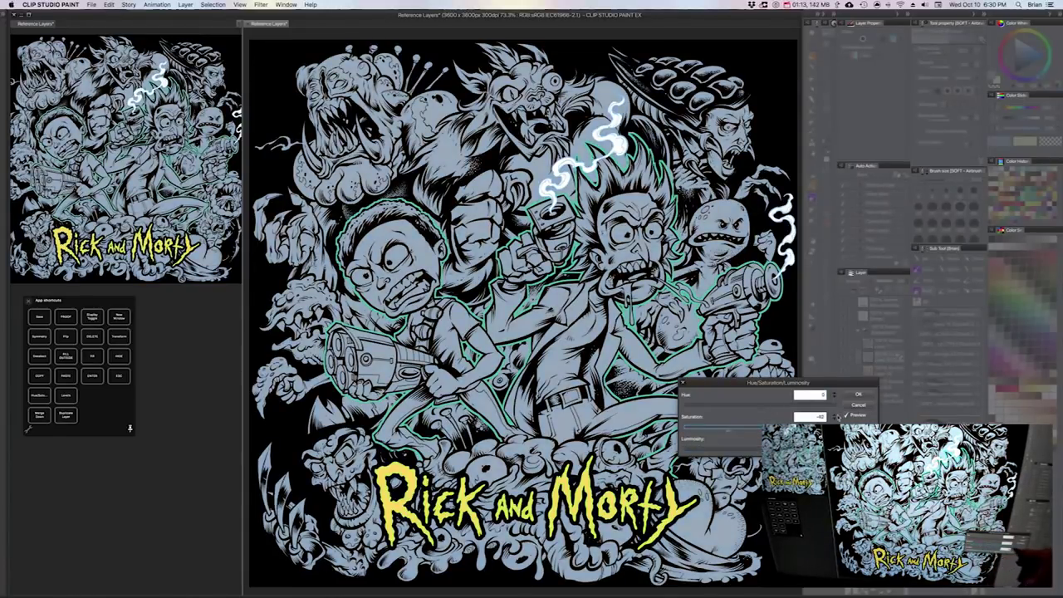
{"action": "left_click", "coordinate": [855, 395]}
{"action": "left_click_drag", "start_coordinate": [679, 394], "coordinate": [677, 421]}
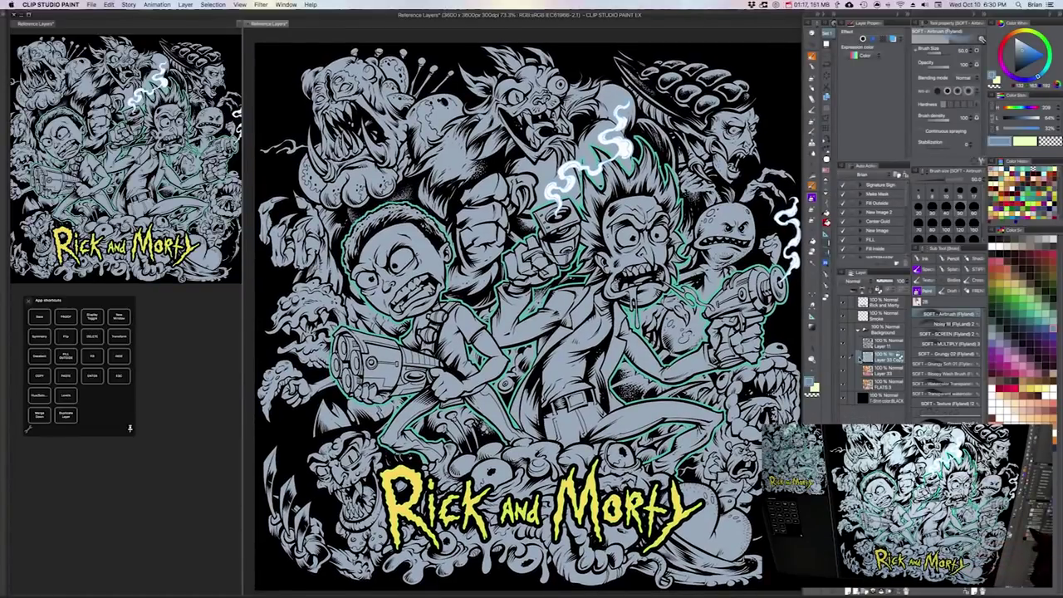
Step: Set Auto select to reference only the editing layer and alternate between FLATS 3 and the grey copy of Layer 33
{"action": "key", "text": "w"}
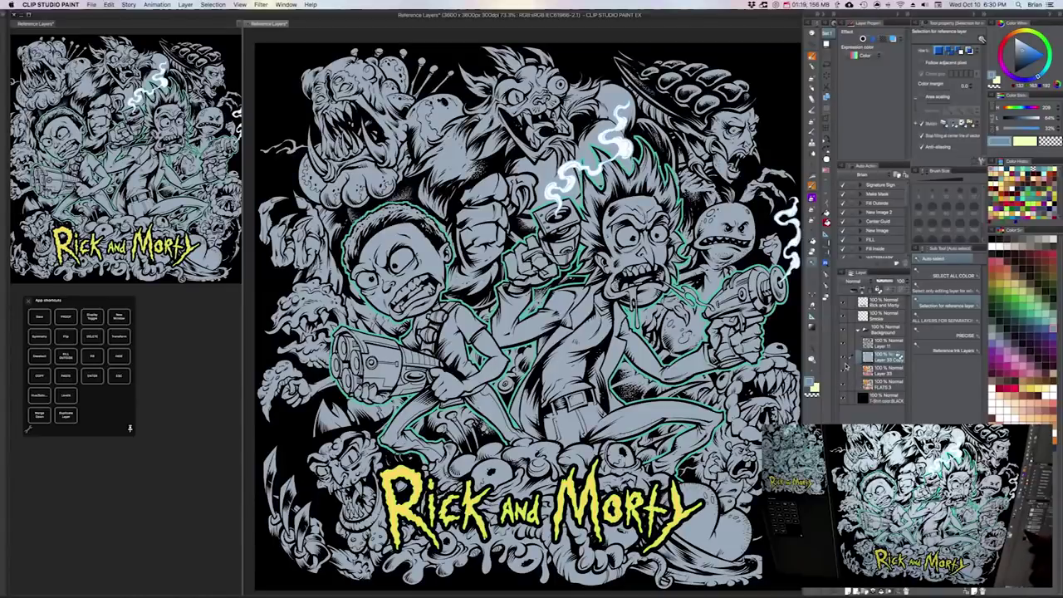
{"action": "left_click", "coordinate": [884, 383]}
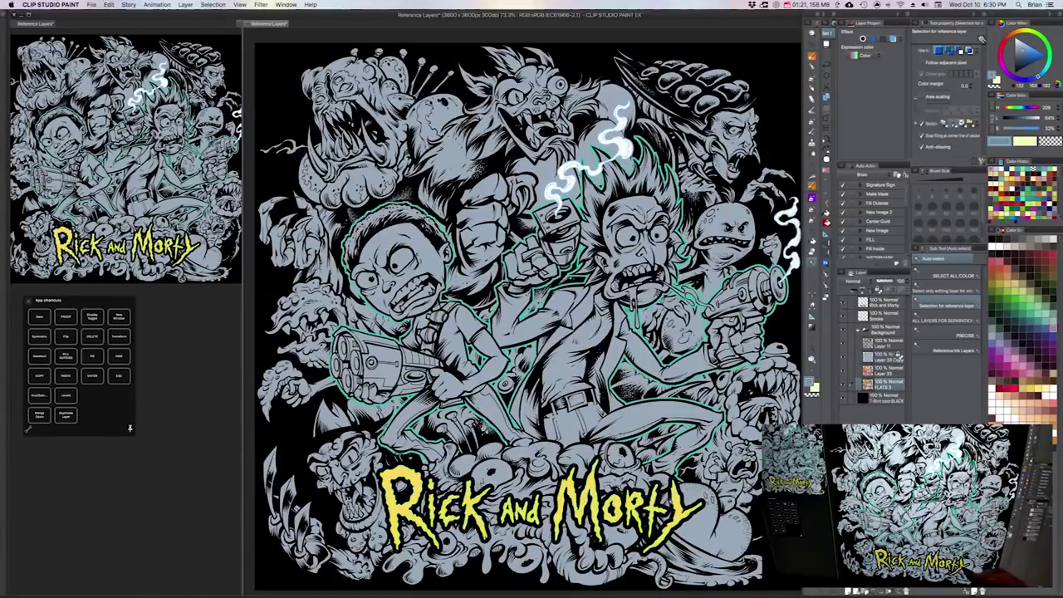
{"action": "left_click", "coordinate": [945, 290]}
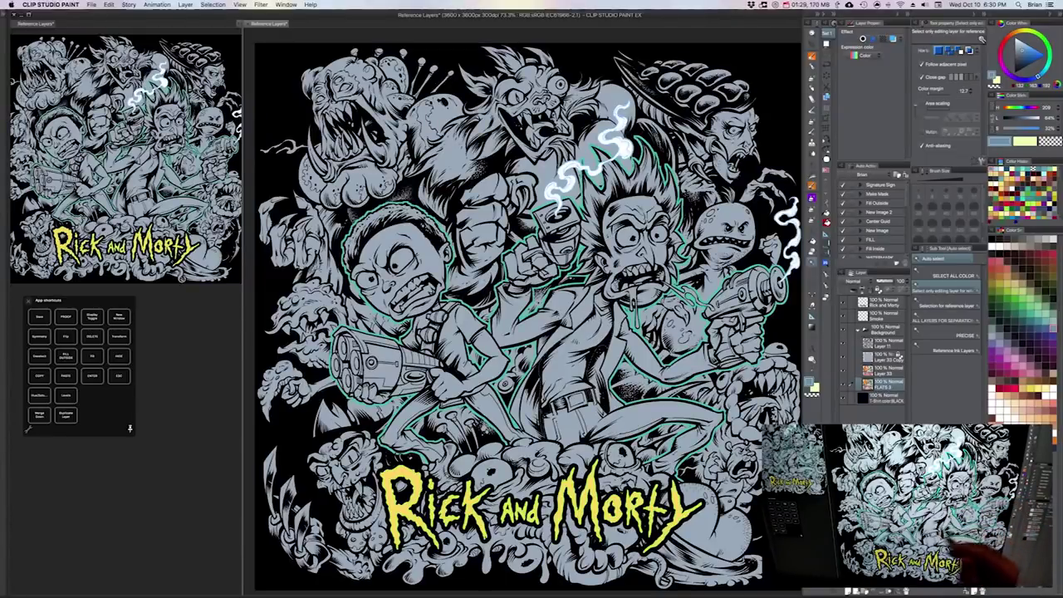
{"action": "left_click", "coordinate": [895, 356]}
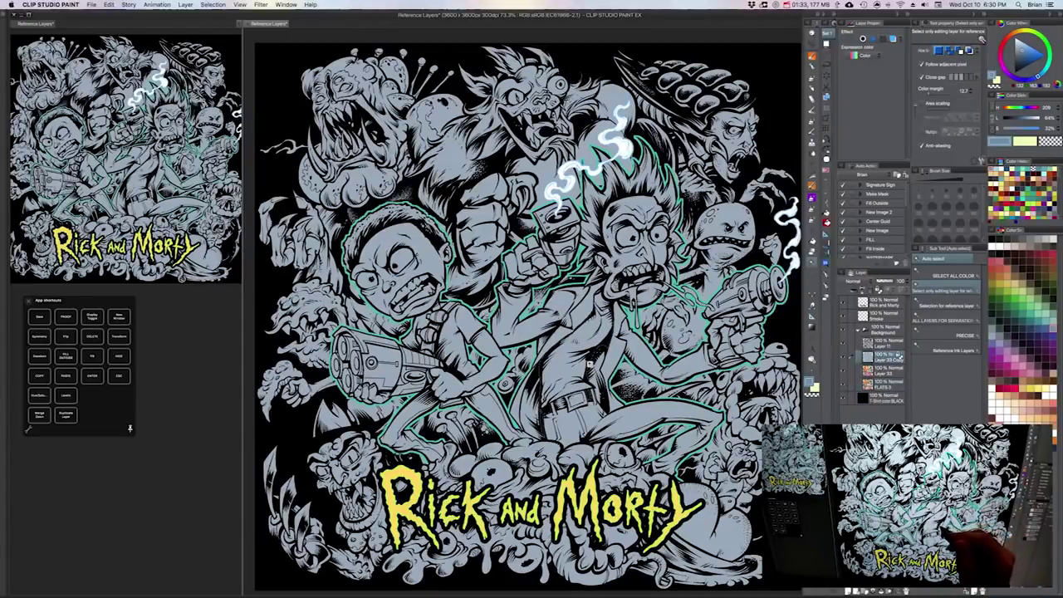
{"action": "left_click", "coordinate": [866, 384]}
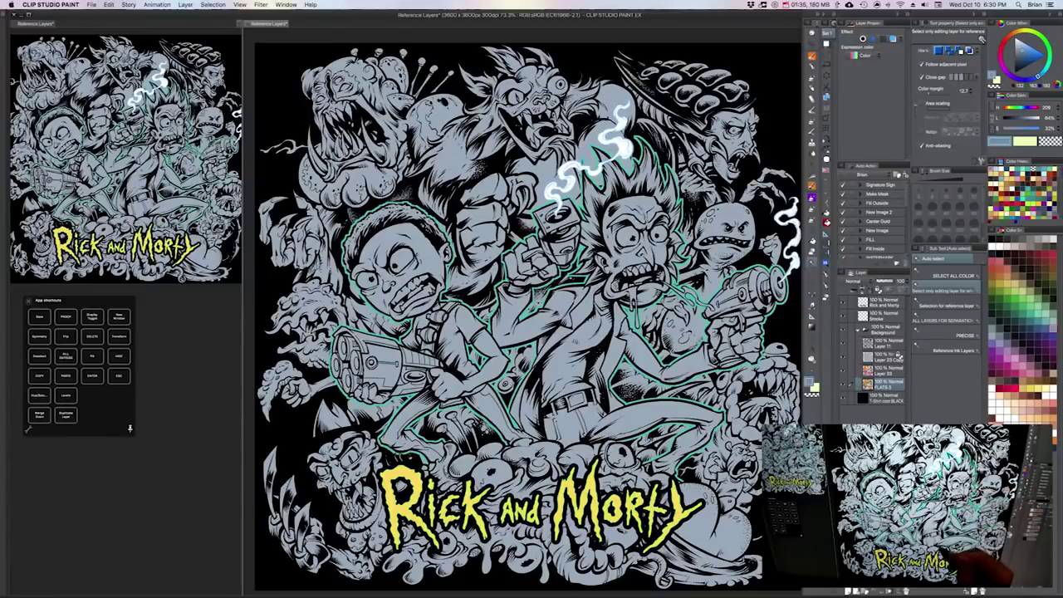
{"action": "left_click", "coordinate": [895, 357]}
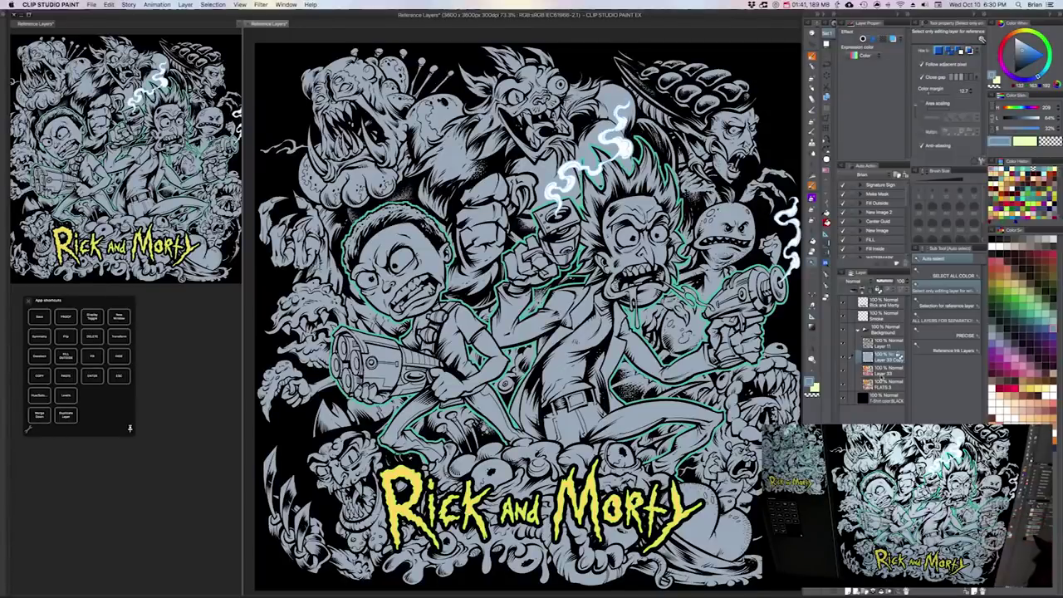
Step: Make FLATS 3 the reference layer, reselect the grey Layer 33 copy and switch Auto select to Selection for reference layer
{"action": "left_click", "coordinate": [873, 386]}
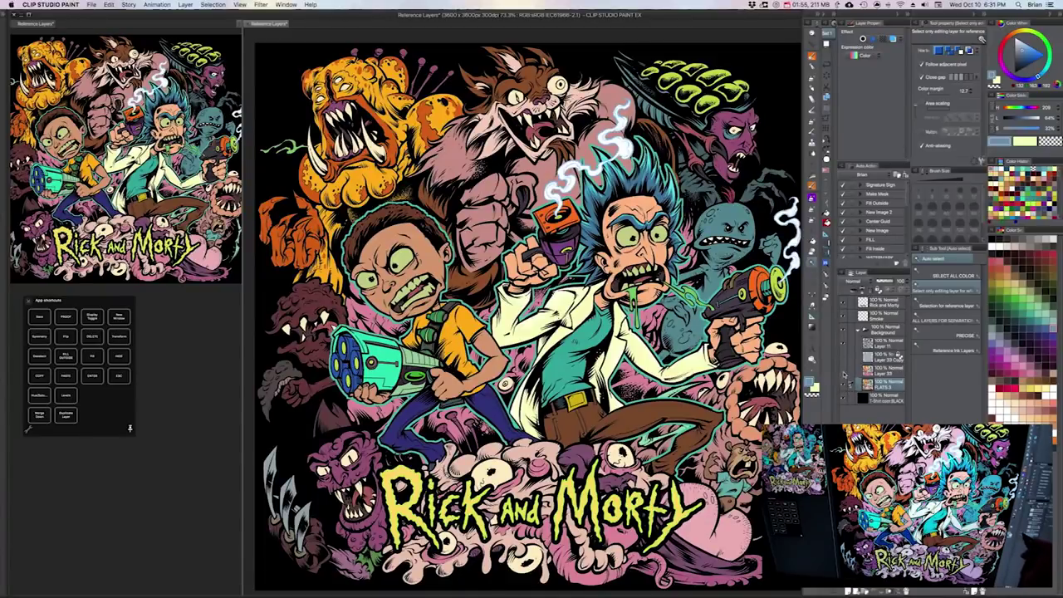
{"action": "left_click", "coordinate": [844, 373]}
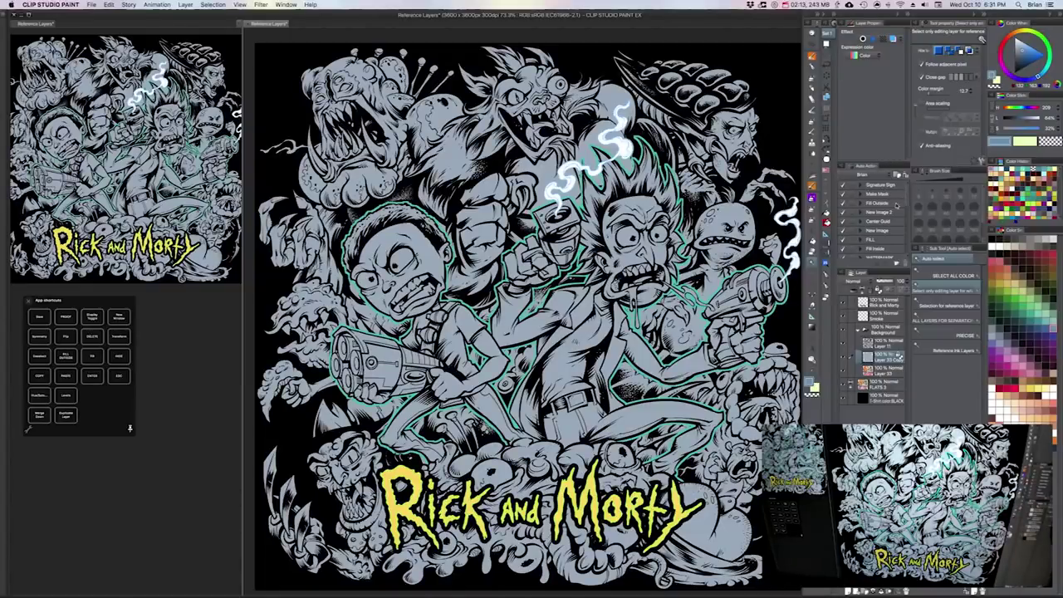
{"action": "left_click", "coordinate": [930, 306]}
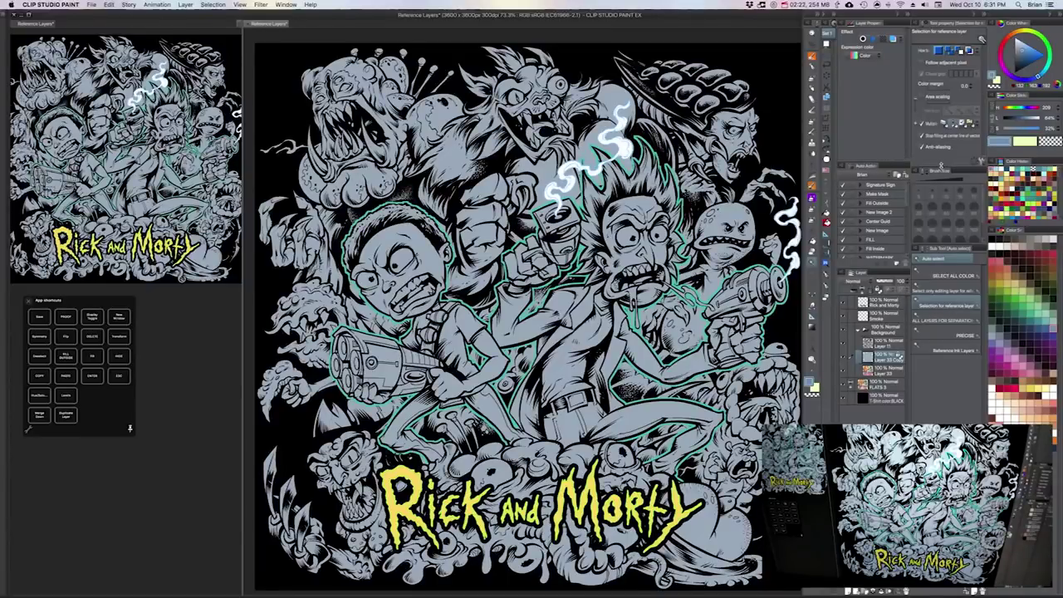
Step: Enlarge the Auto select settings area and expand its multiple-layer reference options
{"action": "left_click_drag", "start_coordinate": [941, 172], "coordinate": [943, 189]}
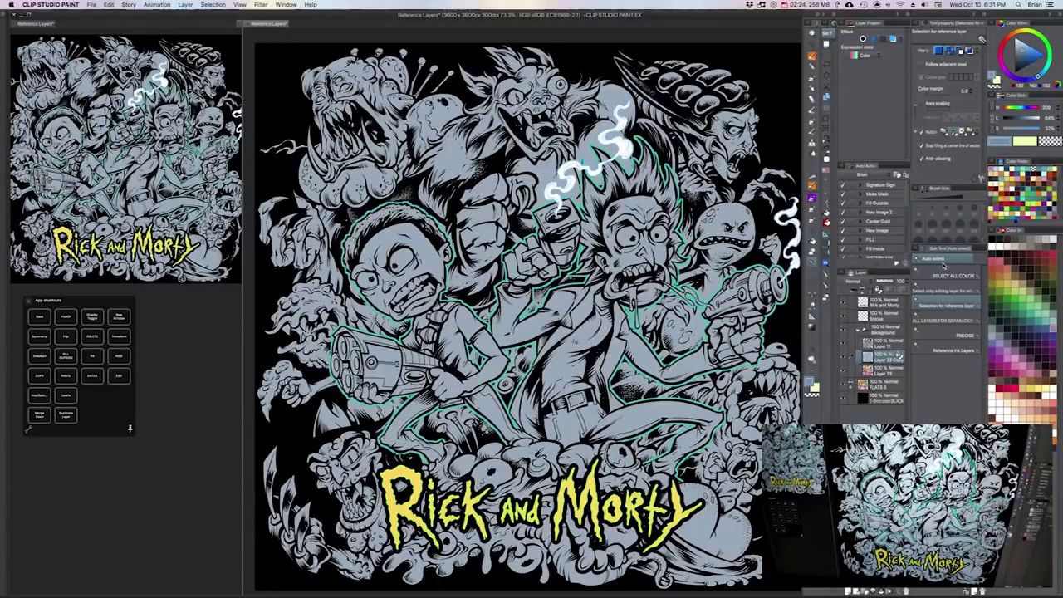
{"action": "left_click_drag", "start_coordinate": [946, 244], "coordinate": [950, 284]}
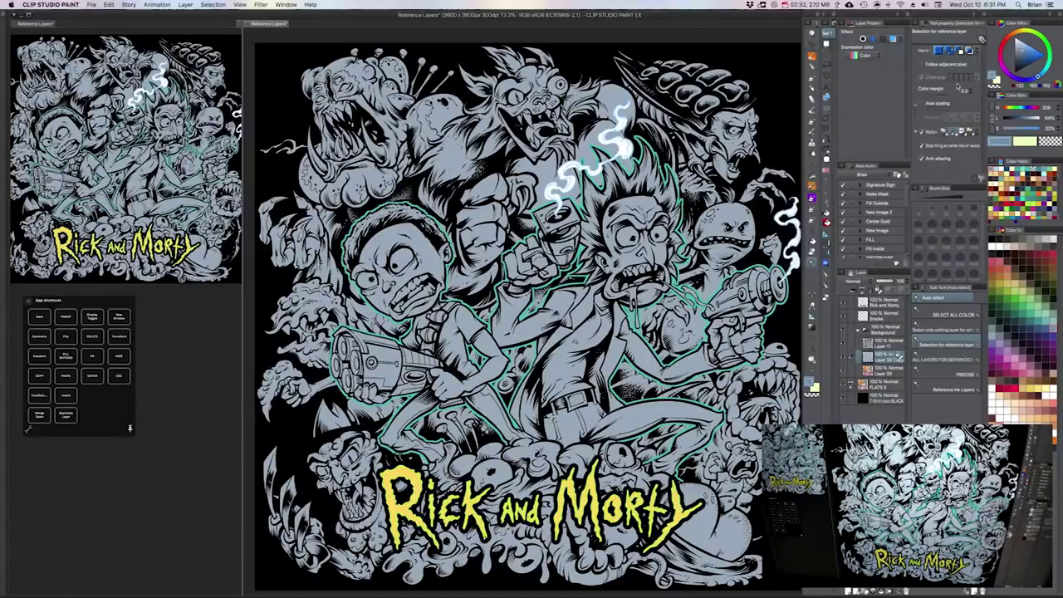
{"action": "left_click", "coordinate": [922, 131]}
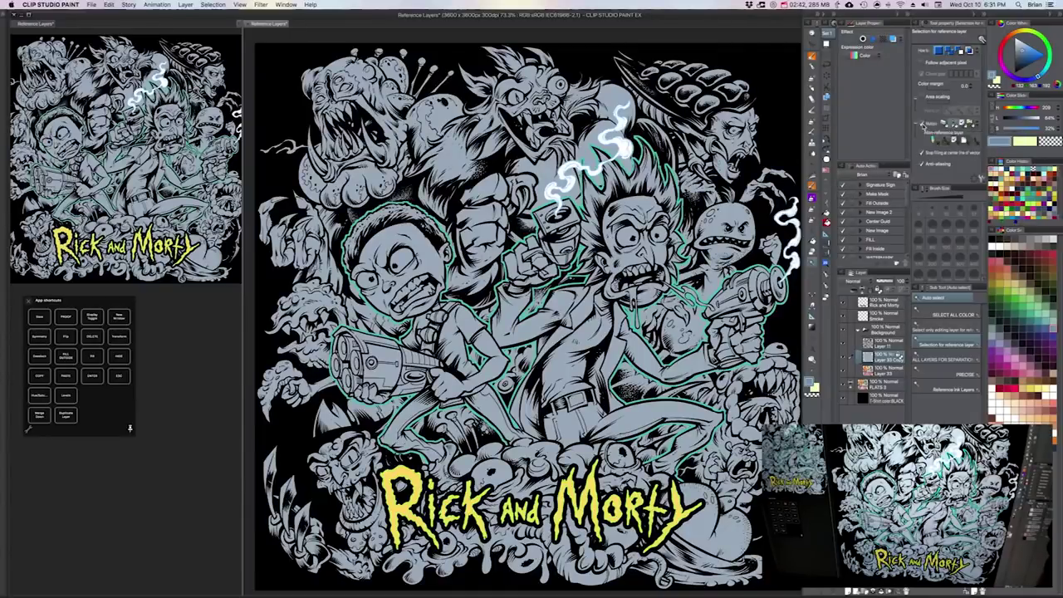
{"action": "left_click", "coordinate": [922, 125]}
{"action": "left_click", "coordinate": [923, 125]}
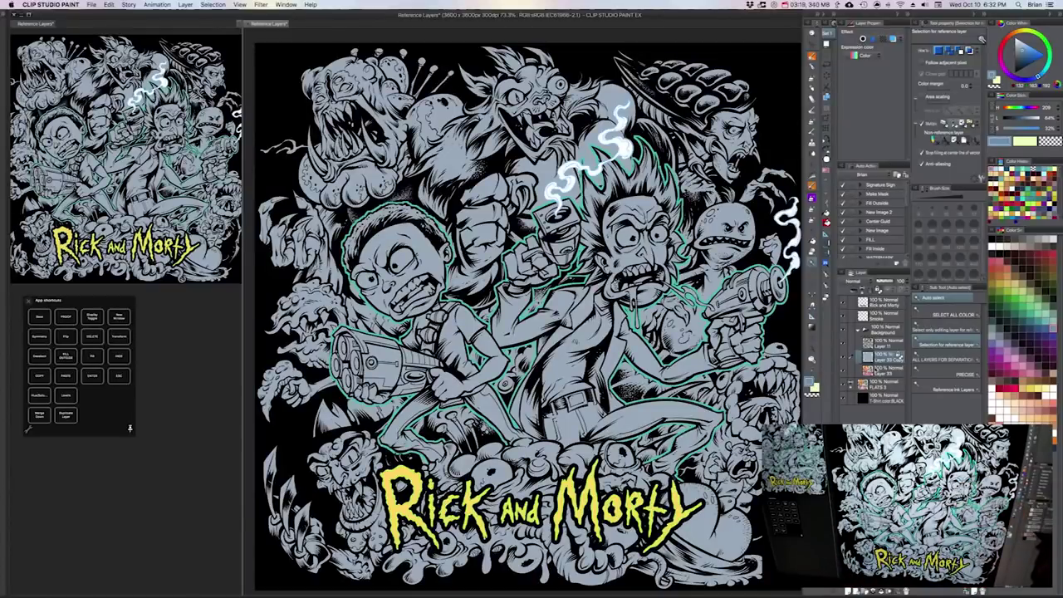
Step: Select FLATS 3 and briefly hide the layers above it to inspect the flat colours
{"action": "left_click", "coordinate": [868, 384]}
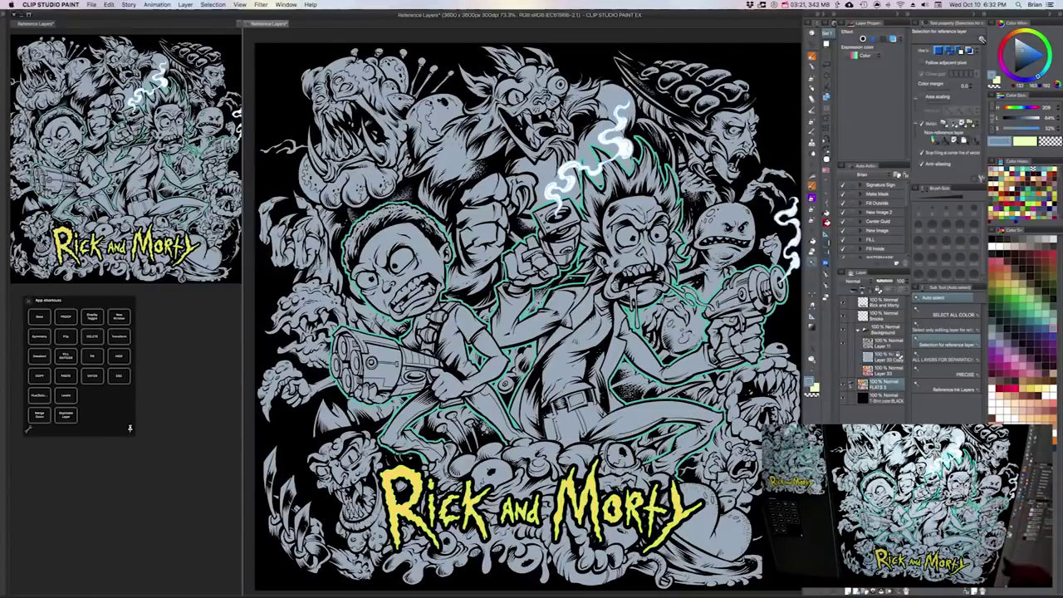
{"action": "left_click", "coordinate": [844, 357]}
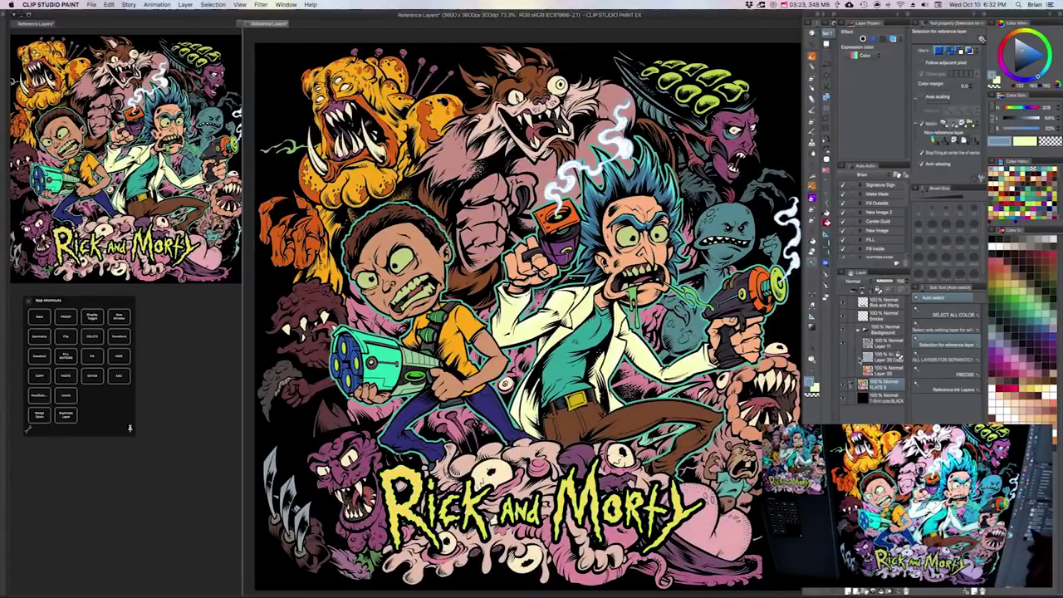
{"action": "left_click", "coordinate": [843, 371]}
{"action": "left_click", "coordinate": [843, 357]}
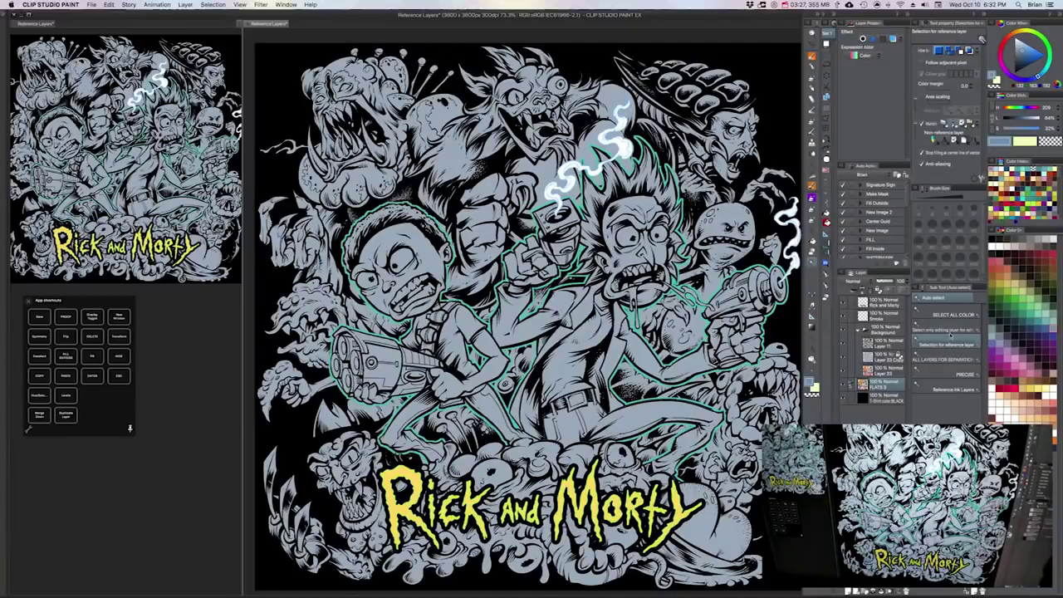
Step: Select the grey Layer 33 copy, activate the SOFT - Airbrush and choose a yellow paint colour
{"action": "left_click_drag", "start_coordinate": [636, 267], "coordinate": [639, 296]}
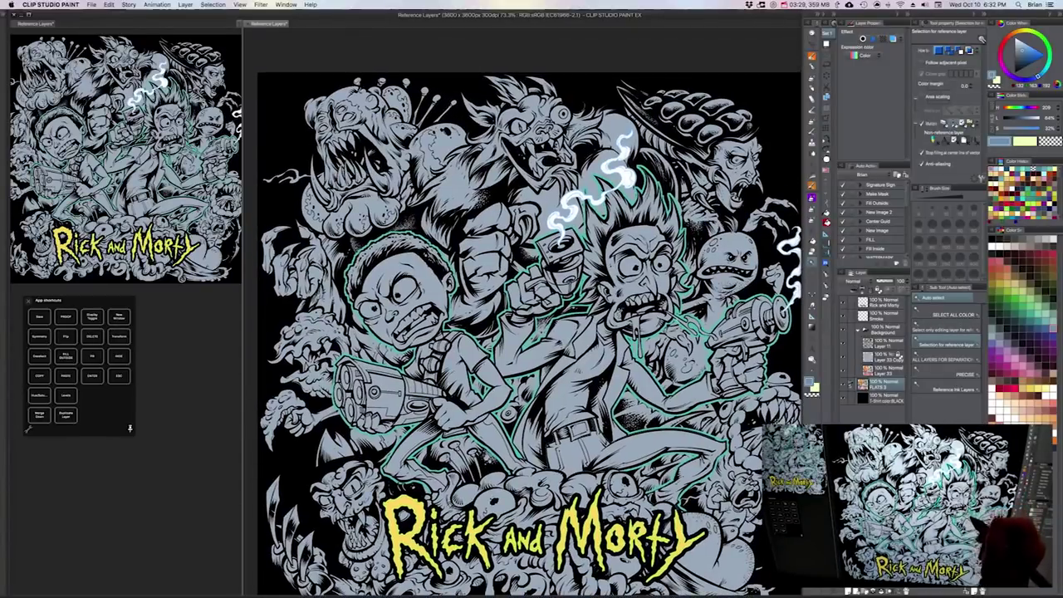
{"action": "scroll", "coordinate": [694, 291], "scroll_direction": "up", "scroll_amount": 3}
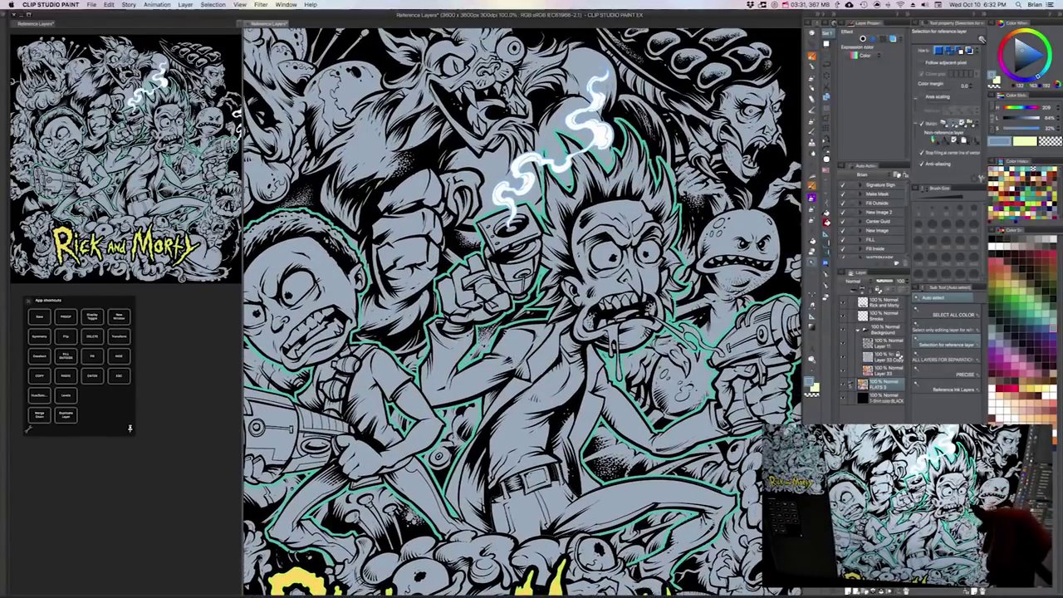
{"action": "left_click_drag", "start_coordinate": [664, 404], "coordinate": [660, 389]}
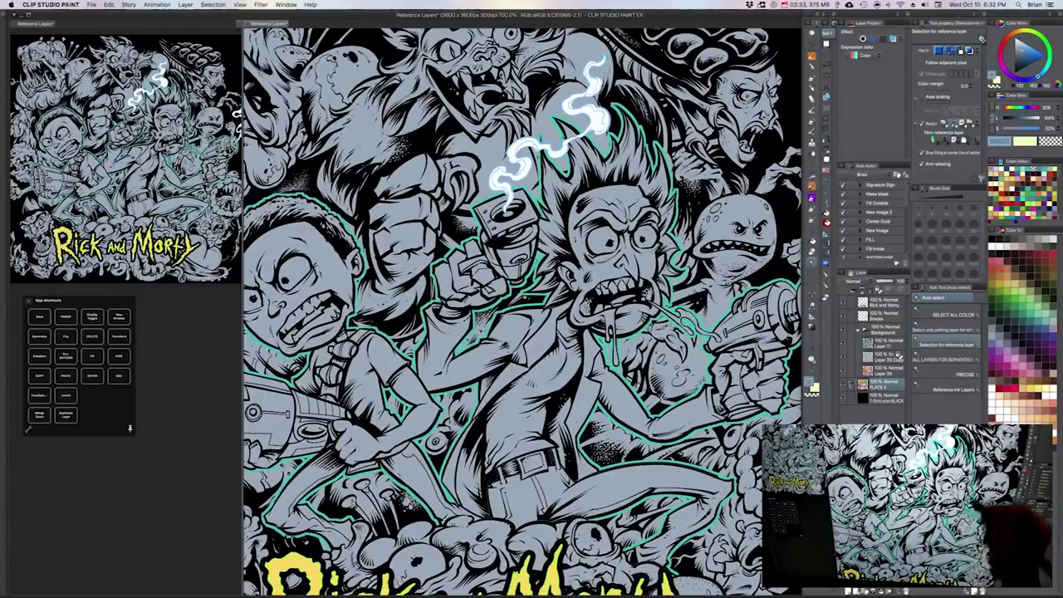
{"action": "scroll", "coordinate": [522, 312], "scroll_direction": "down", "scroll_amount": 1}
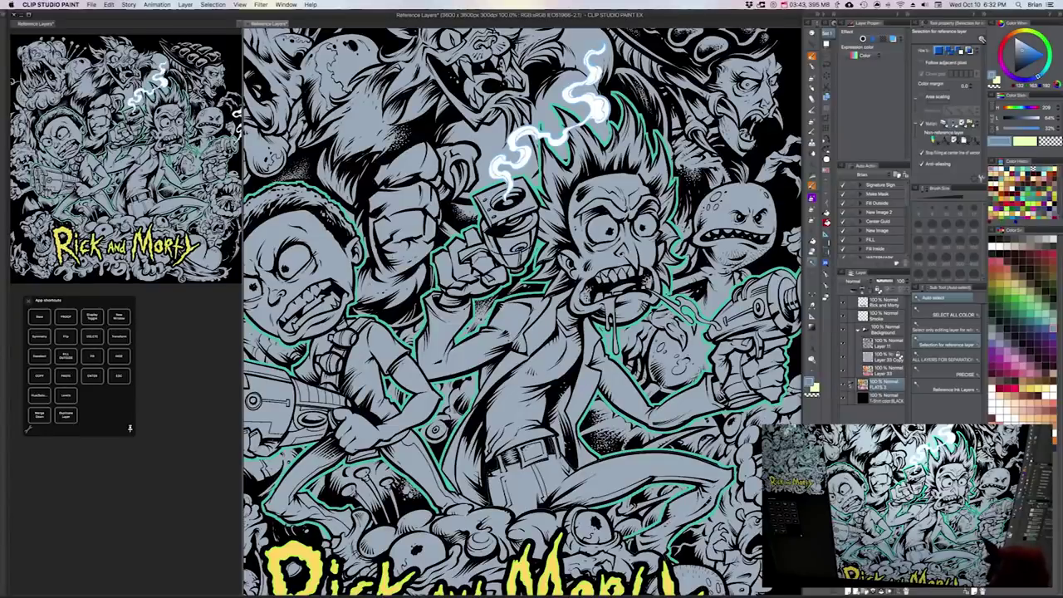
{"action": "left_click_drag", "start_coordinate": [680, 389], "coordinate": [689, 392]}
{"action": "left_click", "coordinate": [882, 357]}
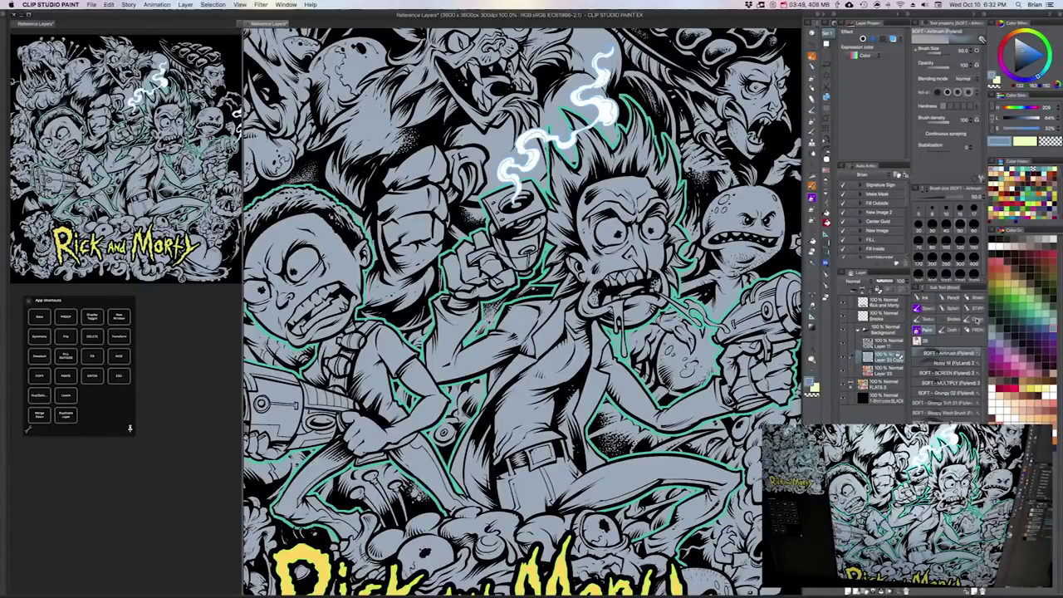
{"action": "key", "text": "b"}
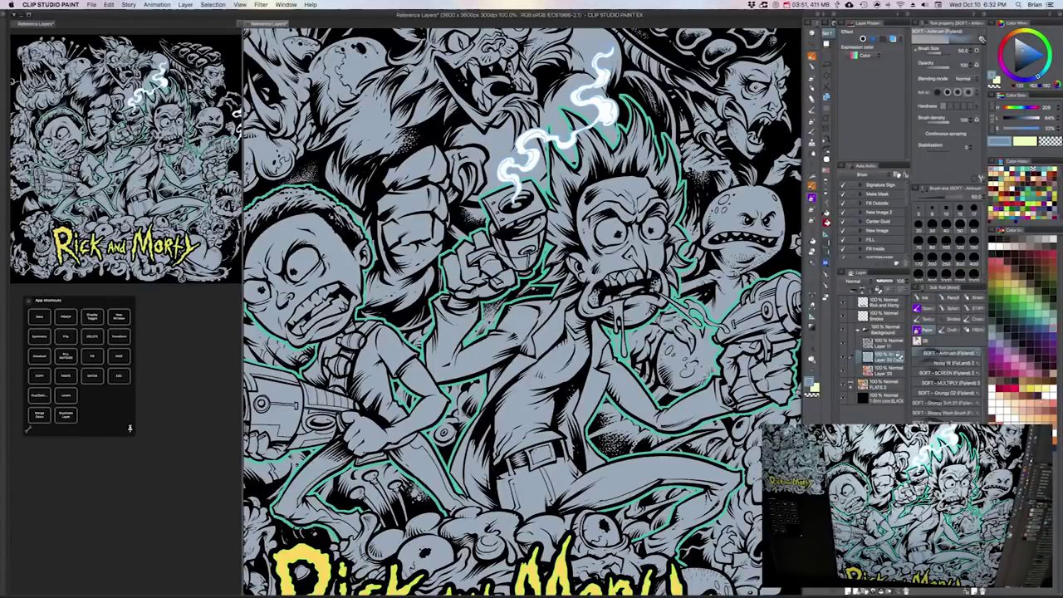
{"action": "left_click", "coordinate": [1042, 394]}
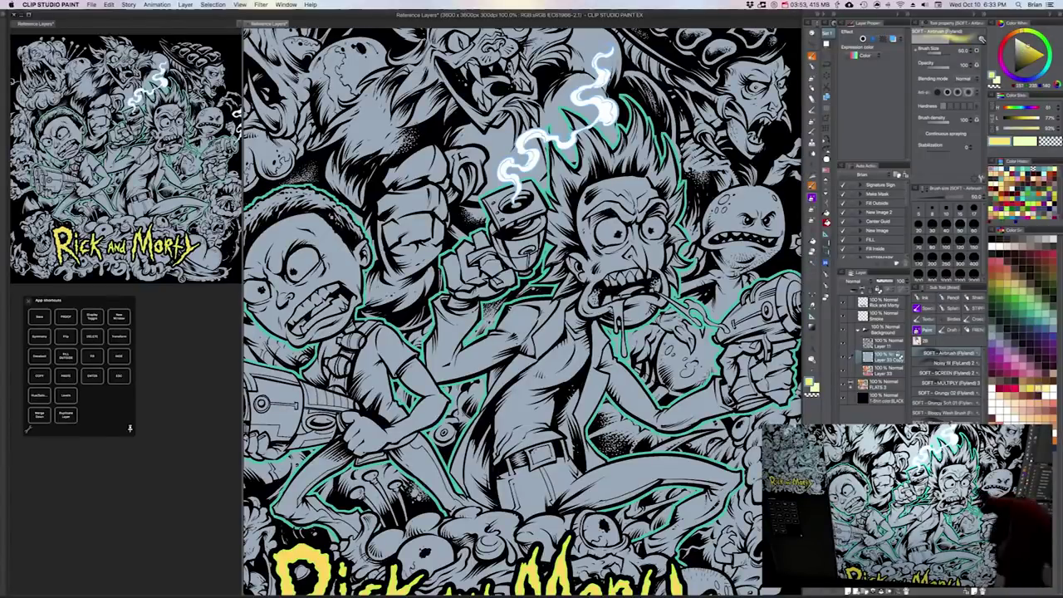
Step: Enlarge the airbrush and paint Rick's eyes and teeth yellow on the grey Layer 33 copy
{"action": "key", "text": "bracketright"}
{"action": "key", "text": "bracketright"}
{"action": "key", "text": "bracketright"}
{"action": "key", "text": "bracketright"}
{"action": "key", "text": "bracketright"}
{"action": "key", "text": "bracketright"}
{"action": "key", "text": "bracketright"}
{"action": "key", "text": "bracketright"}
{"action": "key", "text": "bracketright"}
{"action": "key", "text": "bracketright"}
{"action": "key", "text": "bracketright"}
{"action": "key", "text": "bracketright"}
{"action": "left_click_drag", "start_coordinate": [613, 231], "coordinate": [656, 229]}
{"action": "left_click_drag", "start_coordinate": [640, 276], "coordinate": [611, 299]}
Step: Paint Morty's eyes and teeth yellow with the airbrush at size 300
{"action": "left_click_drag", "start_coordinate": [545, 322], "coordinate": [614, 310]}
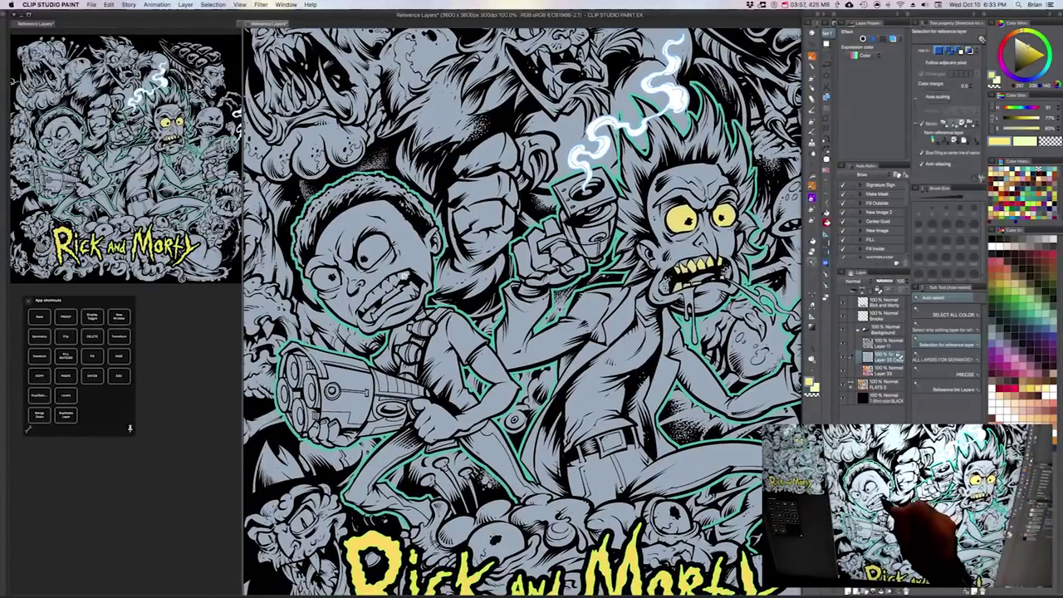
{"action": "key", "text": "bracketleft"}
{"action": "key", "text": "bracketleft"}
{"action": "key", "text": "bracketleft"}
{"action": "key", "text": "bracketleft"}
{"action": "key", "text": "bracketleft"}
{"action": "key", "text": "bracketleft"}
{"action": "key", "text": "bracketleft"}
{"action": "key", "text": "bracketleft"}
{"action": "key", "text": "bracketleft"}
{"action": "left_click", "coordinate": [975, 241]}
{"action": "left_click_drag", "start_coordinate": [366, 247], "coordinate": [381, 260]}
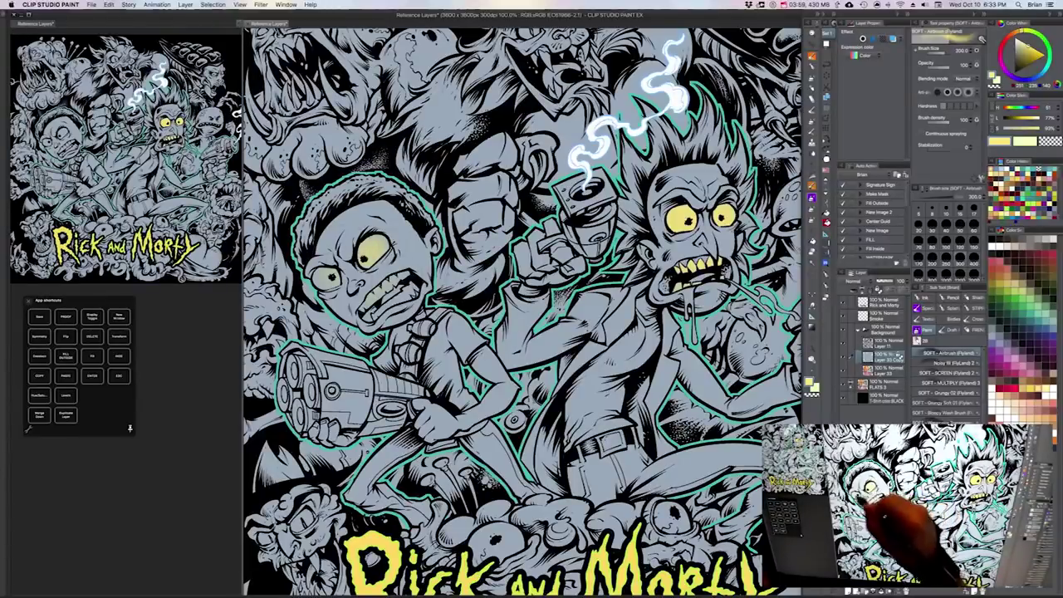
{"action": "left_click_drag", "start_coordinate": [319, 274], "coordinate": [412, 311]}
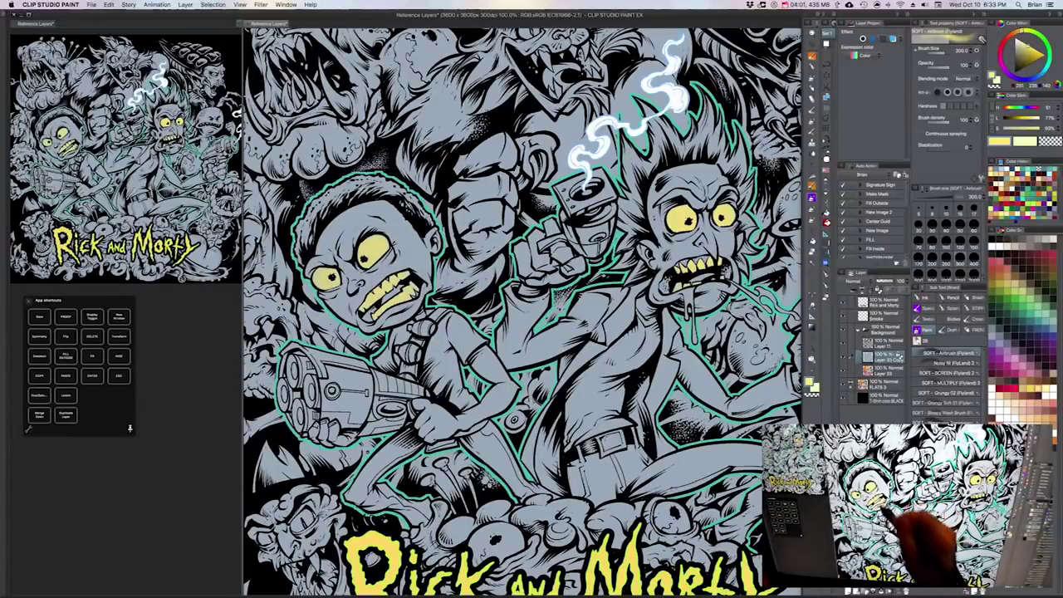
Step: Resize the airbrush, up to 175, and paint the background creatures' eyes and the furry monster's fangs yellow
{"action": "left_click_drag", "start_coordinate": [721, 368], "coordinate": [632, 394]}
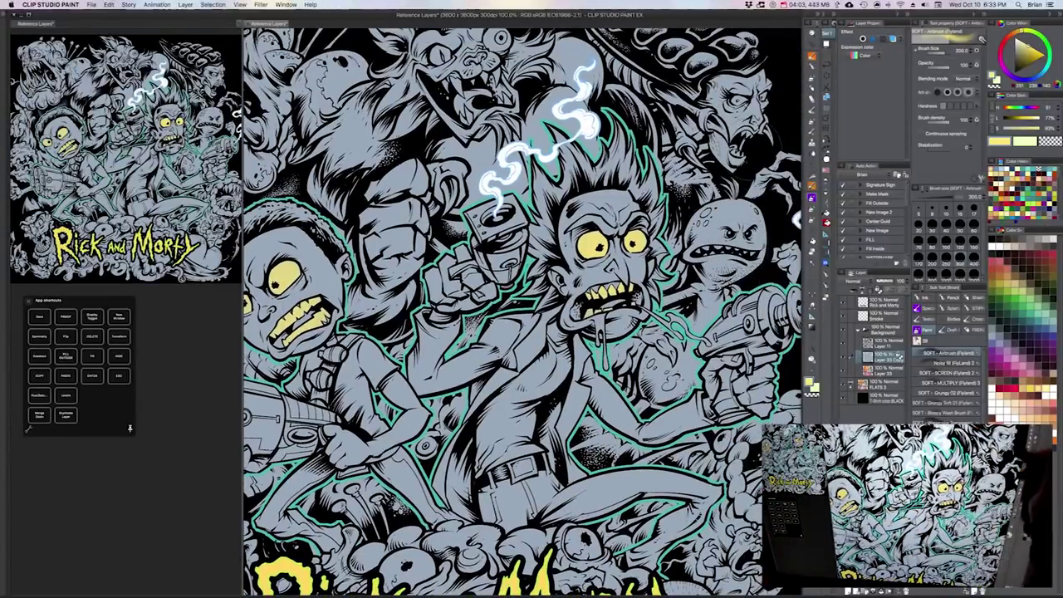
{"action": "left_click_drag", "start_coordinate": [714, 332], "coordinate": [711, 383]}
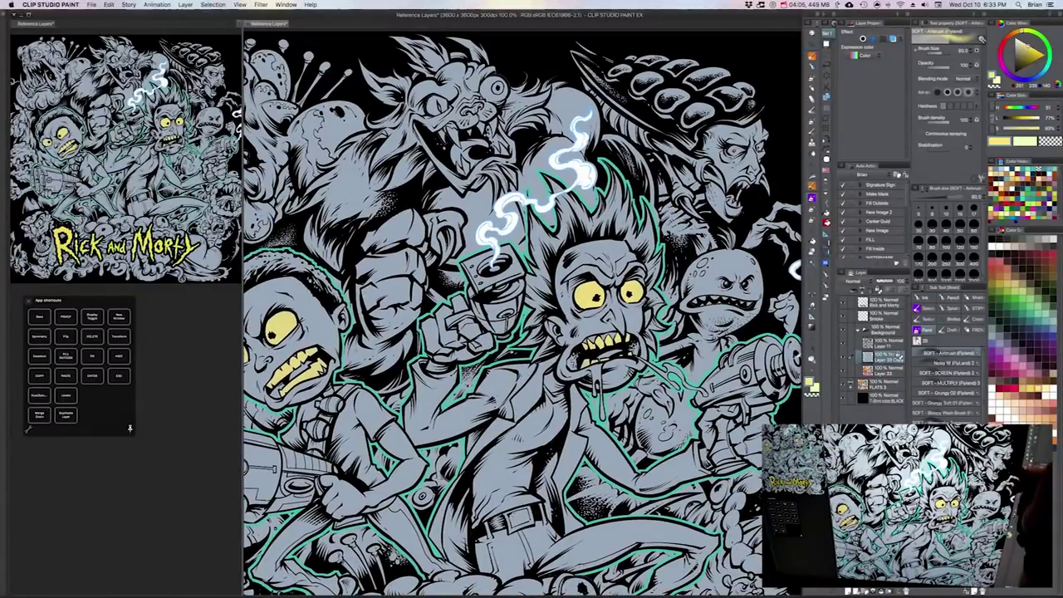
{"action": "key", "text": "bracketright"}
{"action": "key", "text": "bracketright"}
{"action": "left_click_drag", "start_coordinate": [731, 152], "coordinate": [739, 152]}
{"action": "mouse_move", "coordinate": [547, 300]}
{"action": "left_mouse_down"}
{"action": "mouse_move", "coordinate": [622, 305]}
{"action": "mouse_move", "coordinate": [639, 282]}
{"action": "left_mouse_up"}
{"action": "key", "text": "bracketright"}
{"action": "key", "text": "bracketright"}
{"action": "left_click_drag", "start_coordinate": [524, 86], "coordinate": [537, 86]}
{"action": "left_click_drag", "start_coordinate": [581, 70], "coordinate": [591, 71]}
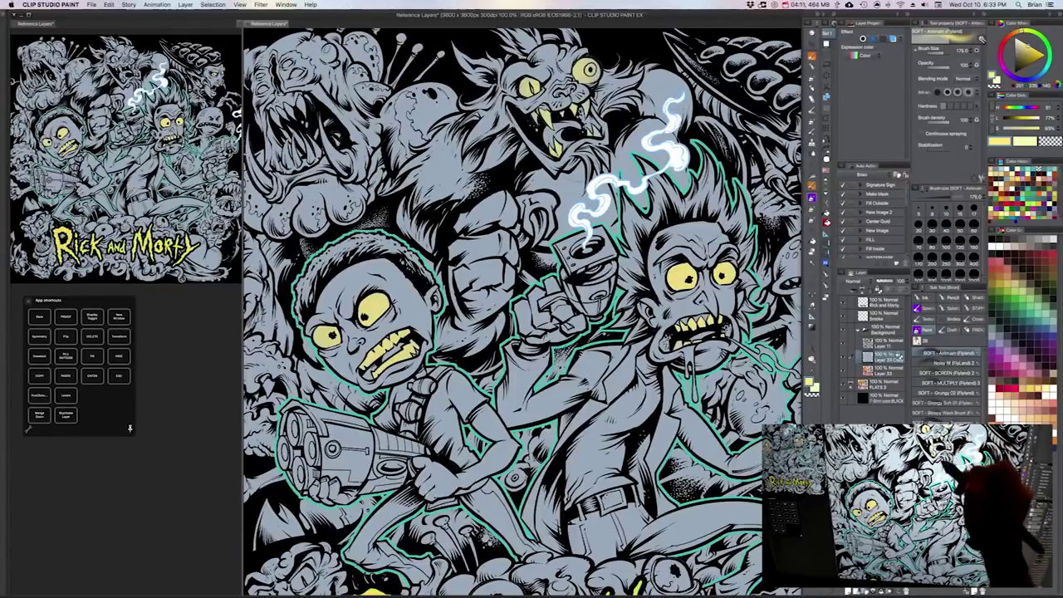
{"action": "left_click_drag", "start_coordinate": [601, 370], "coordinate": [670, 398]}
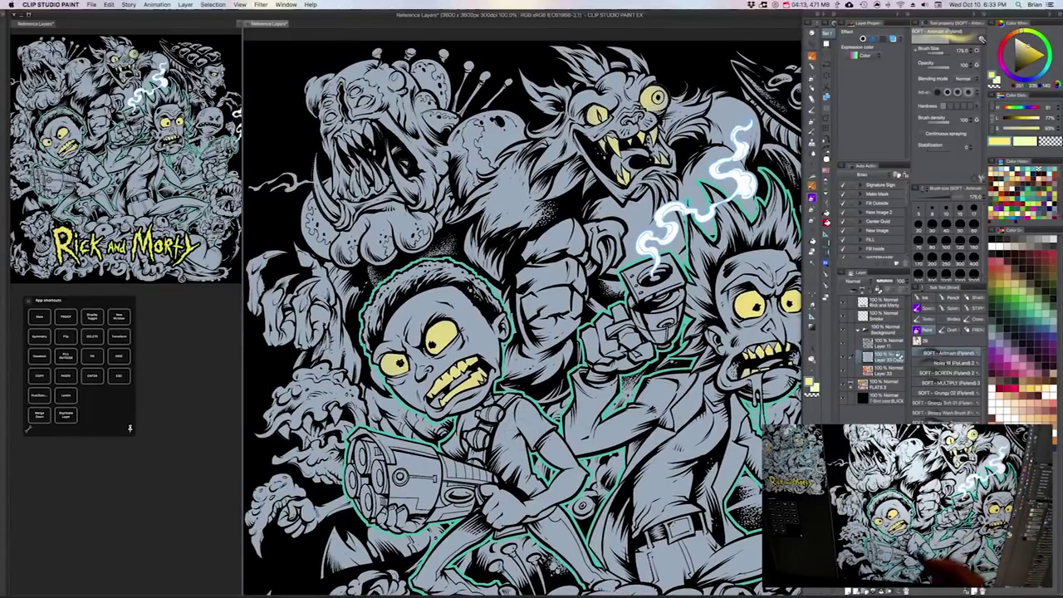
Step: Undo the last yellow strokes, enlarge the airbrush and paint the teeth of the tusked monster at the artwork's upper left yellow
{"action": "key", "text": "super+z"}
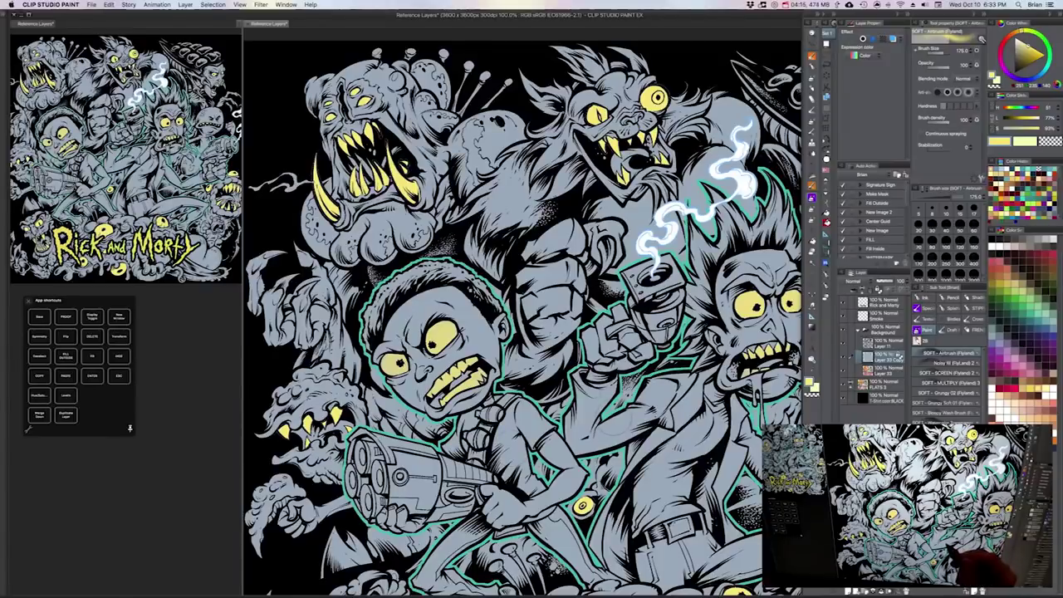
{"action": "key", "text": "super+z"}
{"action": "key", "text": "bracketright"}
{"action": "key", "text": "bracketright"}
{"action": "key", "text": "bracketright"}
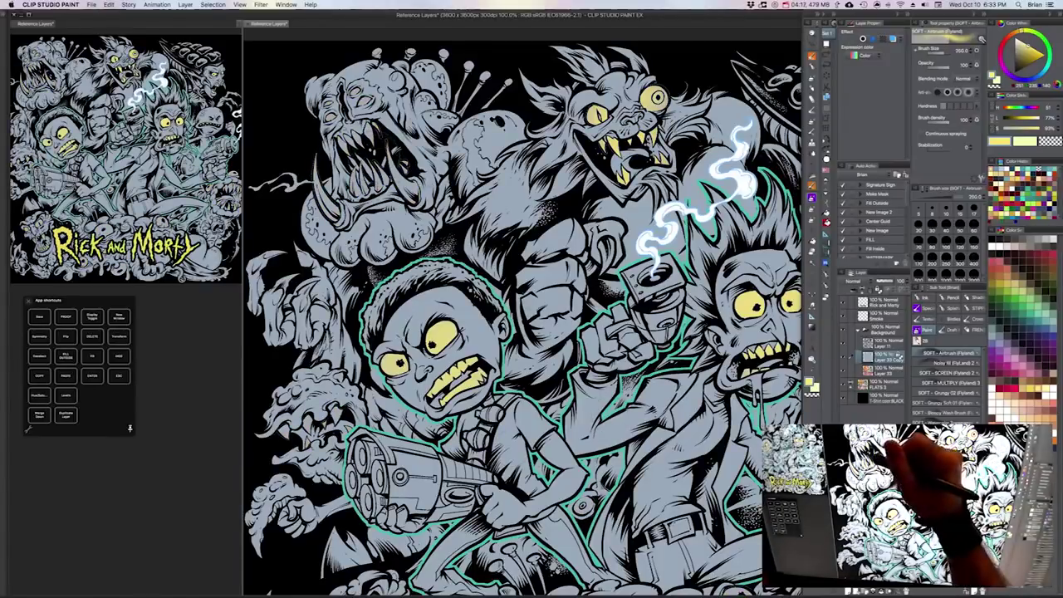
{"action": "mouse_move", "coordinate": [357, 154]}
{"action": "left_mouse_down"}
{"action": "mouse_move", "coordinate": [363, 175]}
{"action": "mouse_move", "coordinate": [369, 162]}
{"action": "left_mouse_up"}
{"action": "key", "text": "bracketleft"}
{"action": "key", "text": "bracketleft"}
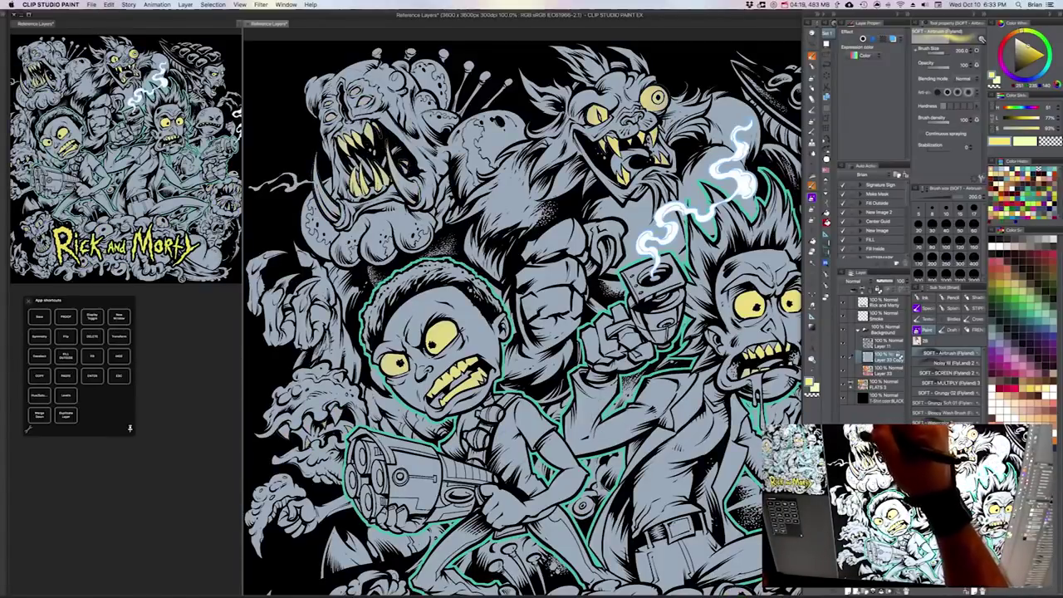
Step: Airbrush the tusked monster's eyes yellow with a smaller brush, then reduce the brush size to 150
{"action": "left_click", "coordinate": [332, 116]}
{"action": "left_click", "coordinate": [355, 91]}
{"action": "left_click", "coordinate": [364, 102]}
{"action": "key", "text": "bracketleft"}
{"action": "key", "text": "bracketleft"}
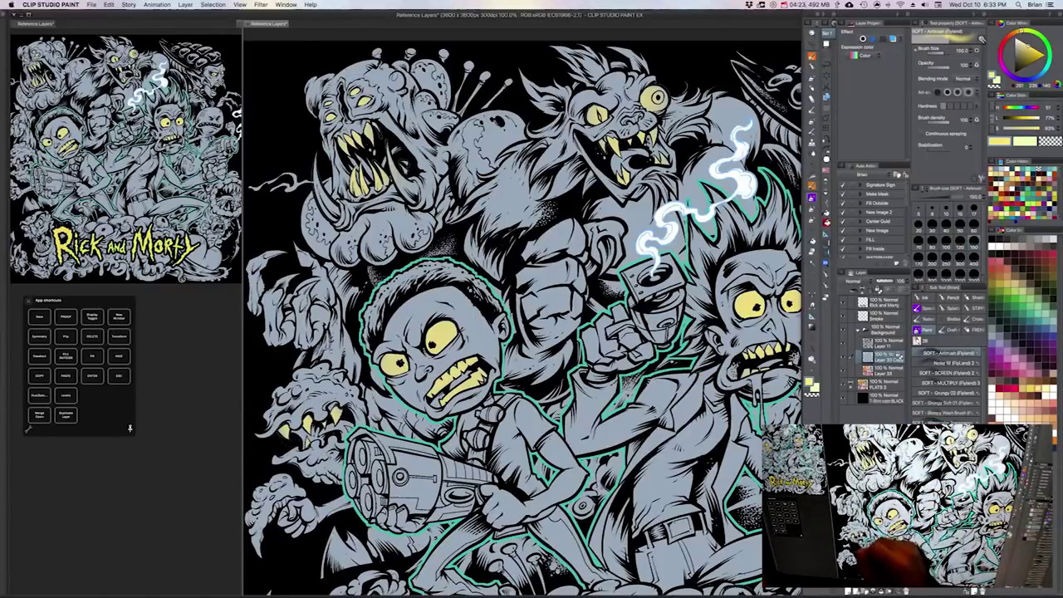
Step: Activate the Reference Fill tool, choose a teal green and fill Rick's shirt with it
{"action": "left_click_drag", "start_coordinate": [621, 392], "coordinate": [598, 382]}
{"action": "scroll", "coordinate": [627, 403], "scroll_direction": "down", "scroll_amount": 1}
{"action": "scroll", "coordinate": [673, 399], "scroll_direction": "up", "scroll_amount": 1}
{"action": "key", "text": "w"}
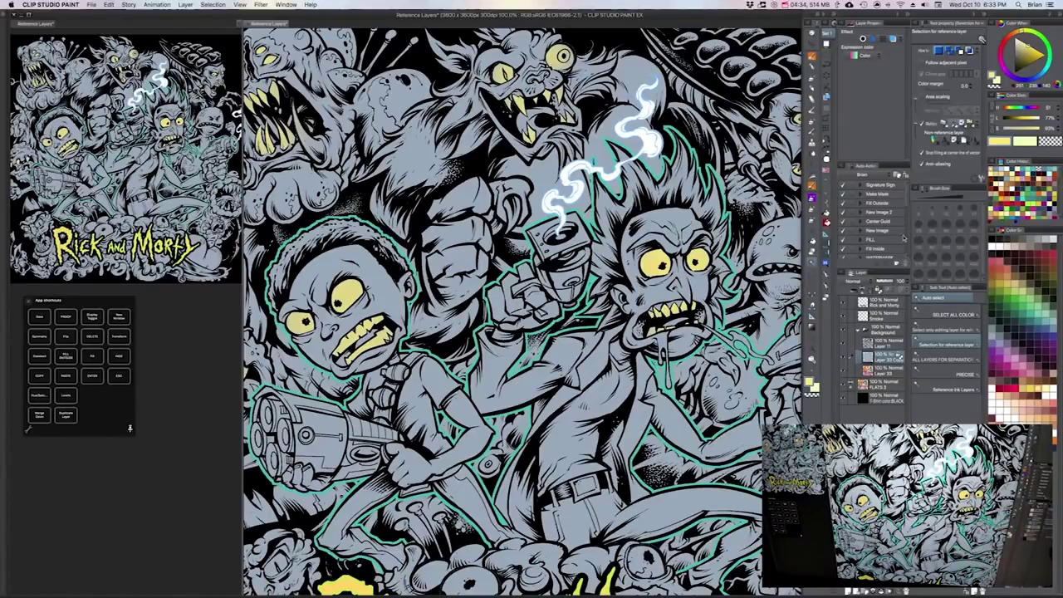
{"action": "left_click", "coordinate": [814, 243]}
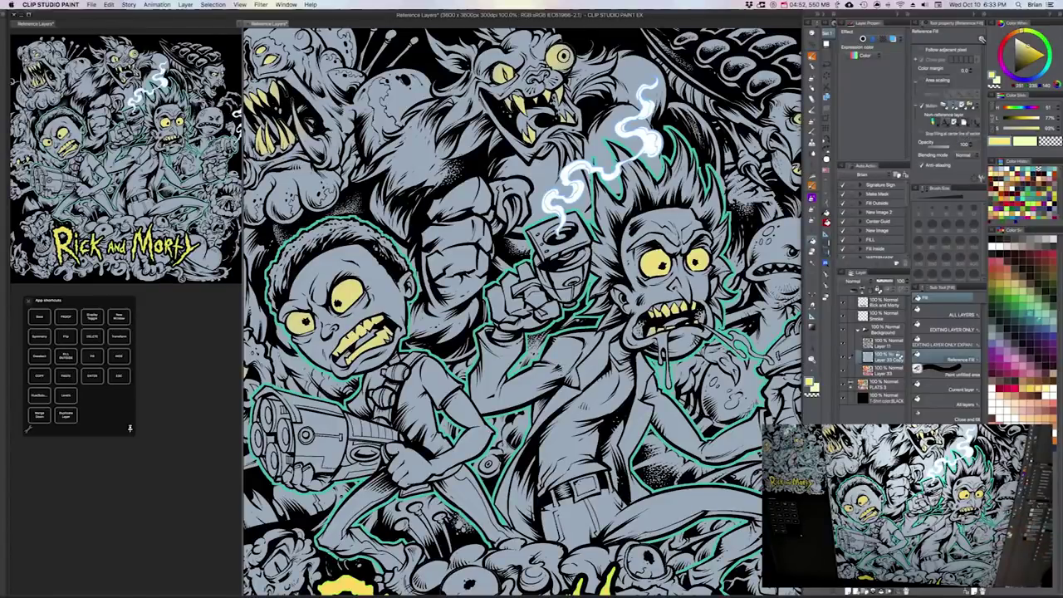
{"action": "left_click", "coordinate": [1032, 314]}
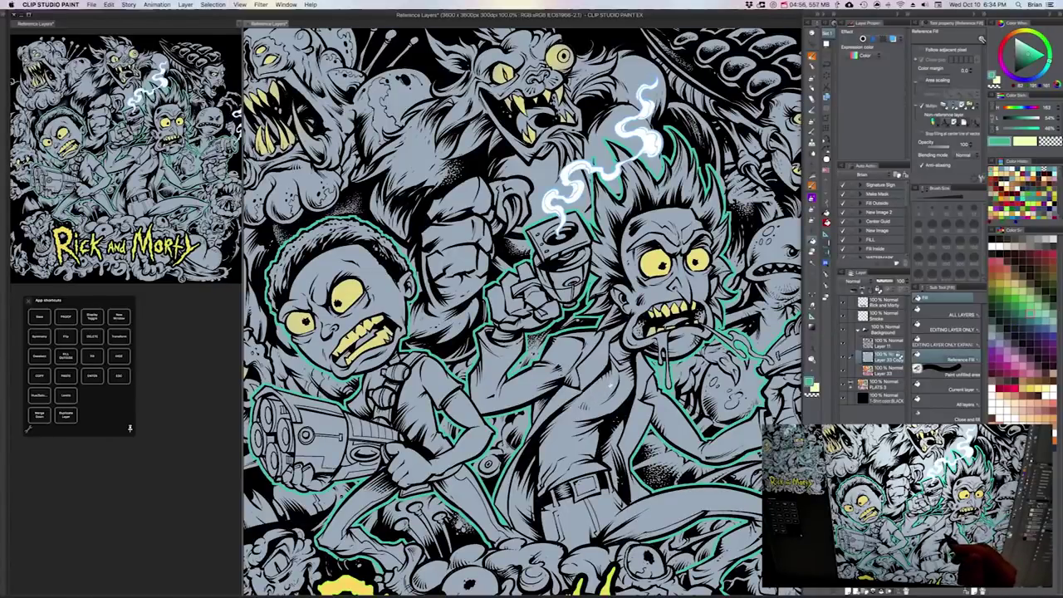
{"action": "left_click_drag", "start_coordinate": [582, 349], "coordinate": [569, 341]}
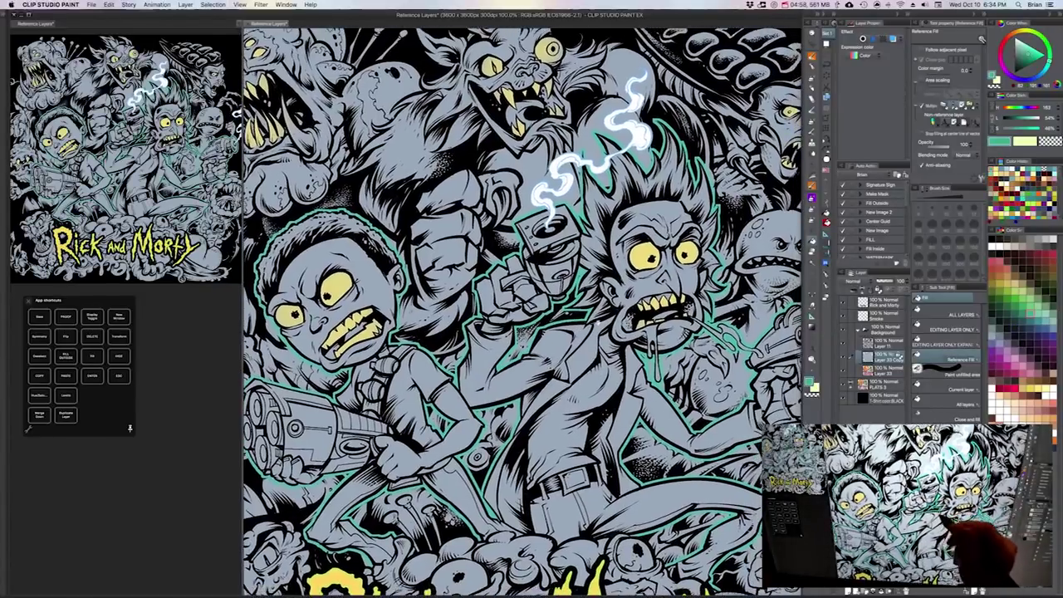
{"action": "left_click", "coordinate": [594, 386]}
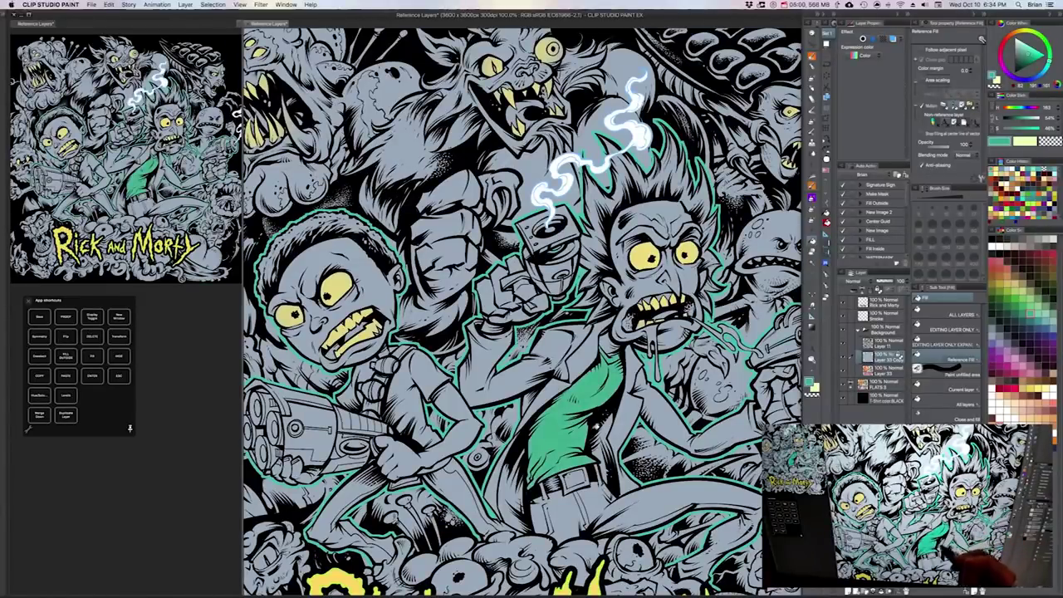
Step: Choose a dark blue and fill Rick's hair with it
{"action": "left_click_drag", "start_coordinate": [597, 318], "coordinate": [607, 333]}
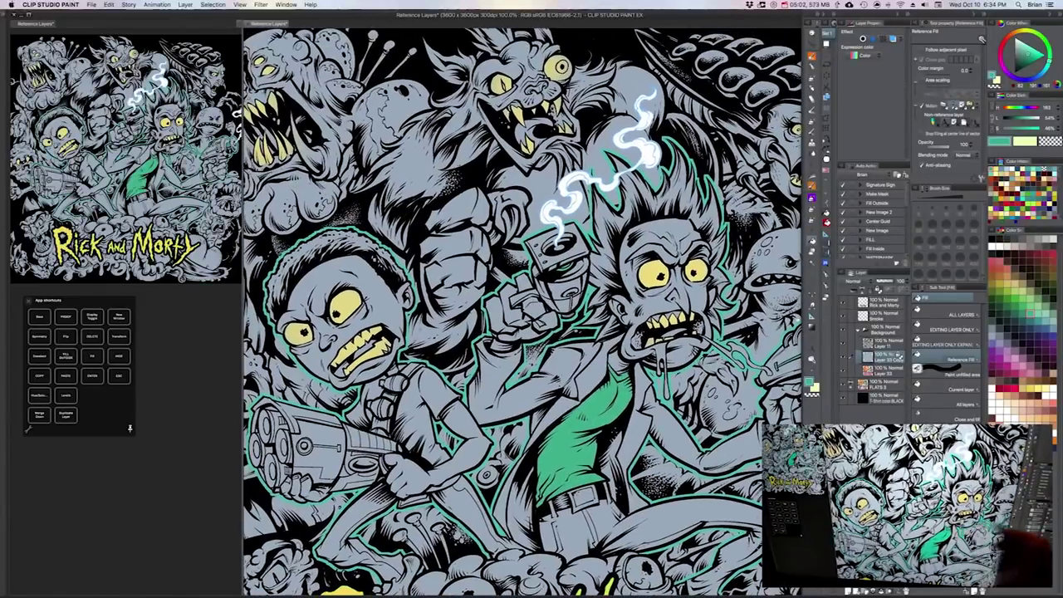
{"action": "left_click", "coordinate": [1039, 321]}
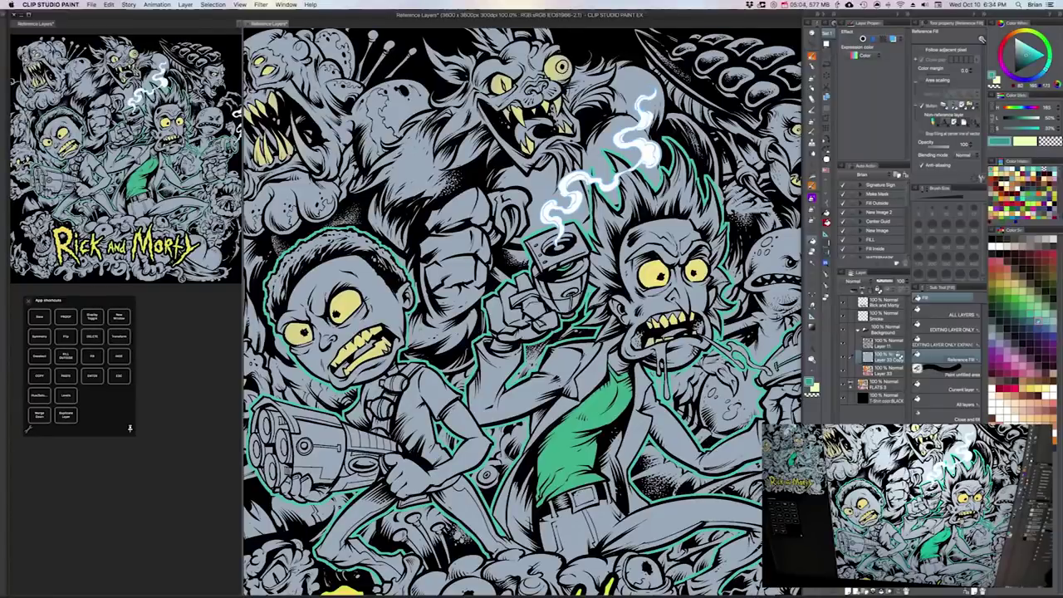
{"action": "left_click", "coordinate": [731, 265]}
{"action": "left_click_drag", "start_coordinate": [692, 315], "coordinate": [733, 260]}
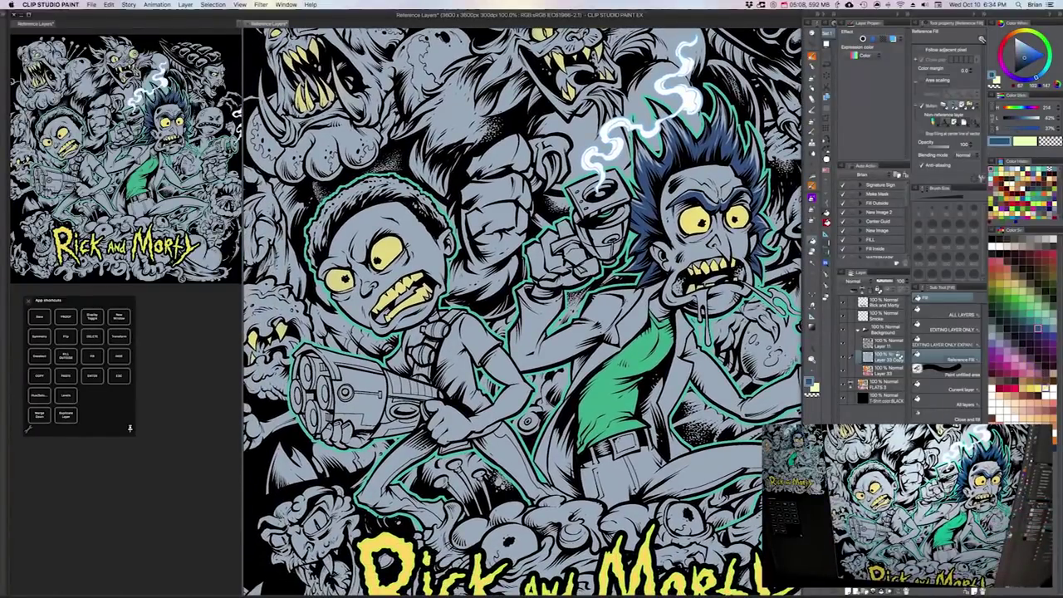
Step: Choose a peach skin tone and fill the faces, arms and hands of Rick and Morty
{"action": "left_click", "coordinate": [1040, 416]}
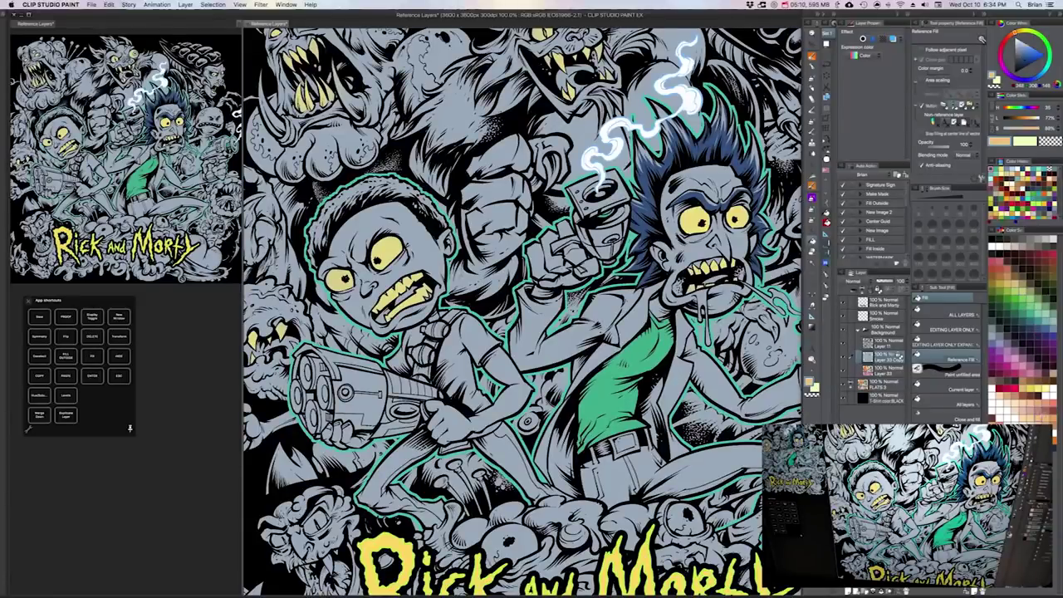
{"action": "left_click", "coordinate": [721, 239]}
{"action": "left_click_drag", "start_coordinate": [649, 332], "coordinate": [726, 326]}
{"action": "left_click", "coordinate": [504, 261]}
{"action": "left_click_drag", "start_coordinate": [590, 339], "coordinate": [580, 353]}
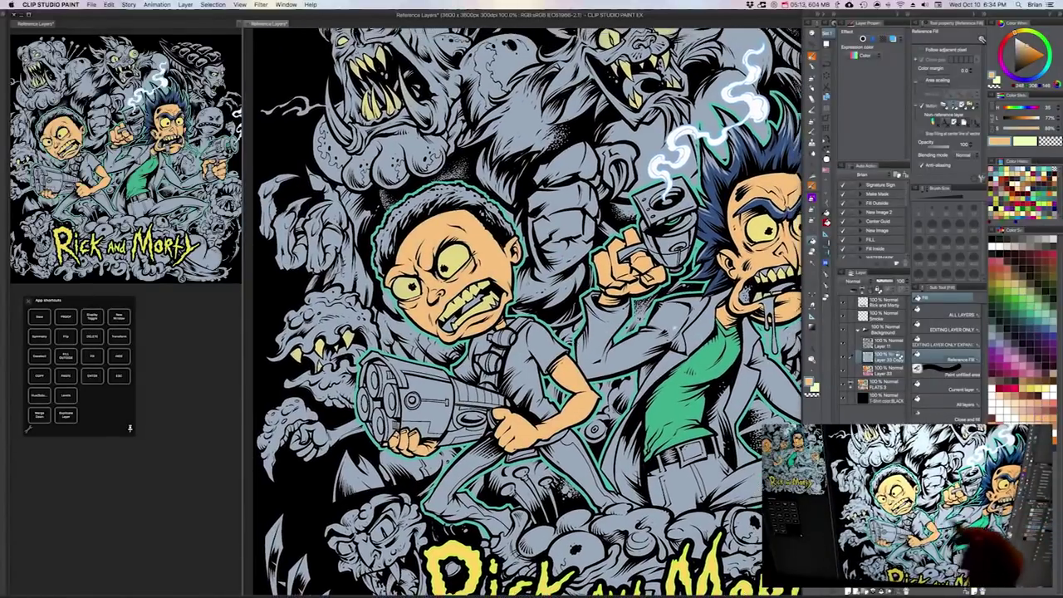
Step: Choose a very dark brown and fill Morty's hair with it
{"action": "left_click", "coordinate": [1016, 268]}
{"action": "left_click", "coordinate": [484, 202]}
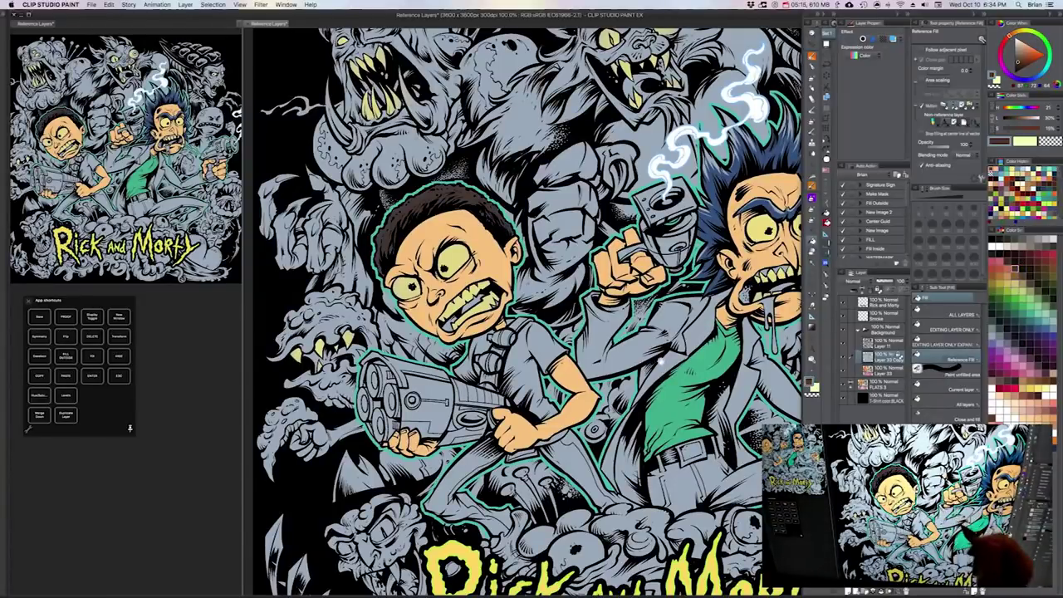
{"action": "left_click_drag", "start_coordinate": [706, 383], "coordinate": [680, 359]}
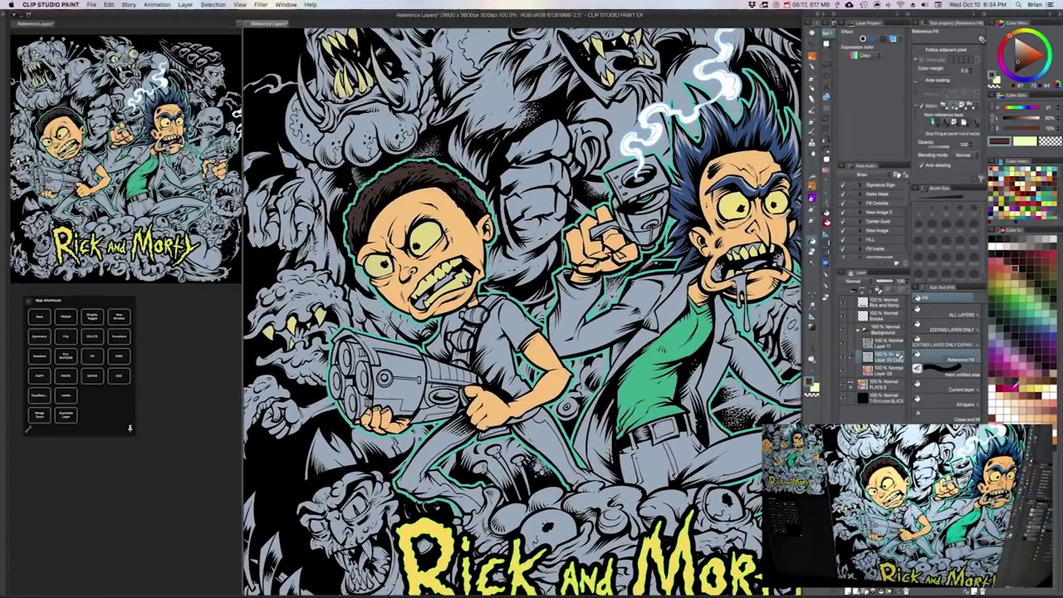
Step: Choose a purple and fill the tongues of Rick, Morty and the background creatures with it
{"action": "left_click", "coordinate": [999, 352]}
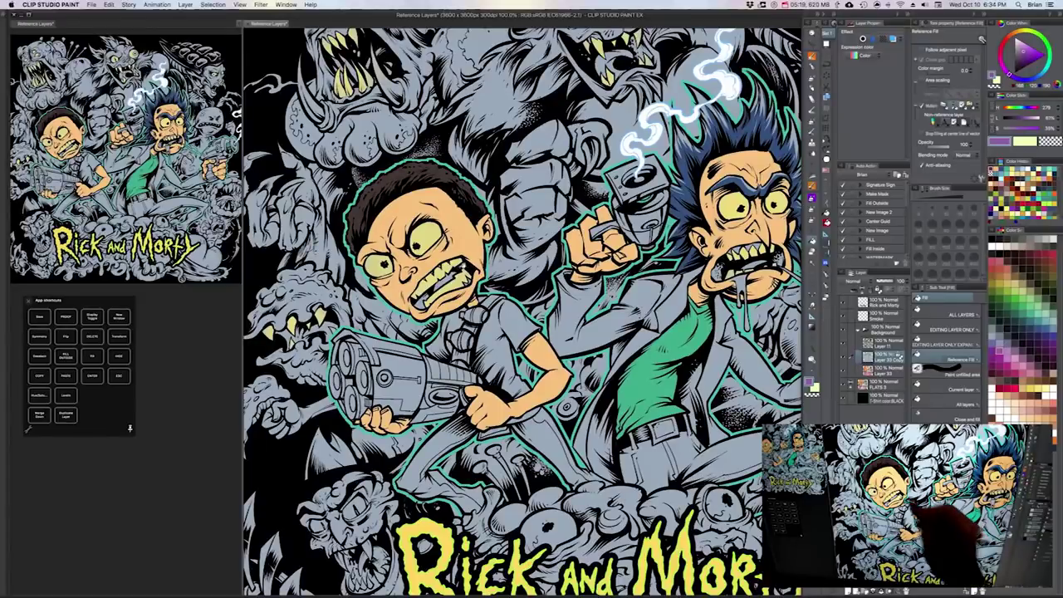
{"action": "left_click", "coordinate": [448, 281]}
{"action": "left_click_drag", "start_coordinate": [703, 344], "coordinate": [666, 373]}
{"action": "left_click_drag", "start_coordinate": [696, 325], "coordinate": [701, 298]}
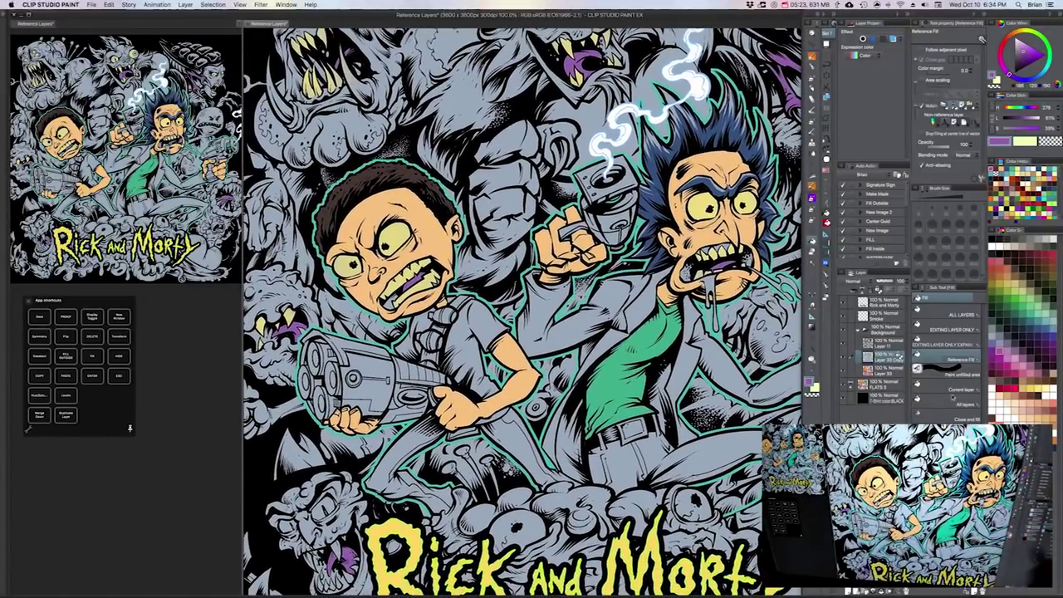
Step: Choose a medium brown and fill Rick's trousers with it
{"action": "left_click", "coordinate": [1037, 380]}
{"action": "left_click", "coordinate": [735, 462]}
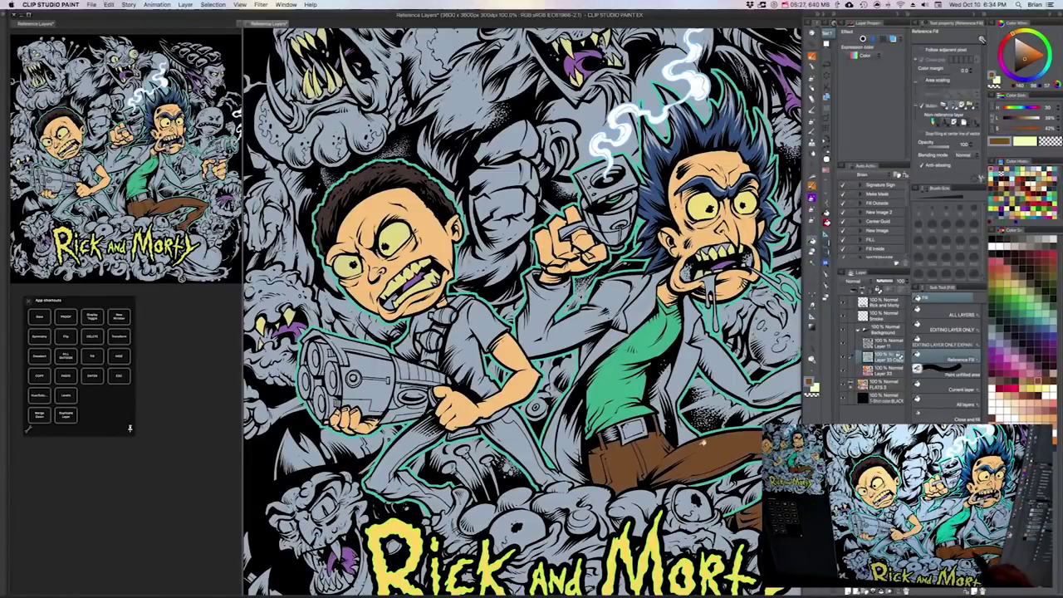
{"action": "left_click_drag", "start_coordinate": [703, 443], "coordinate": [678, 433]}
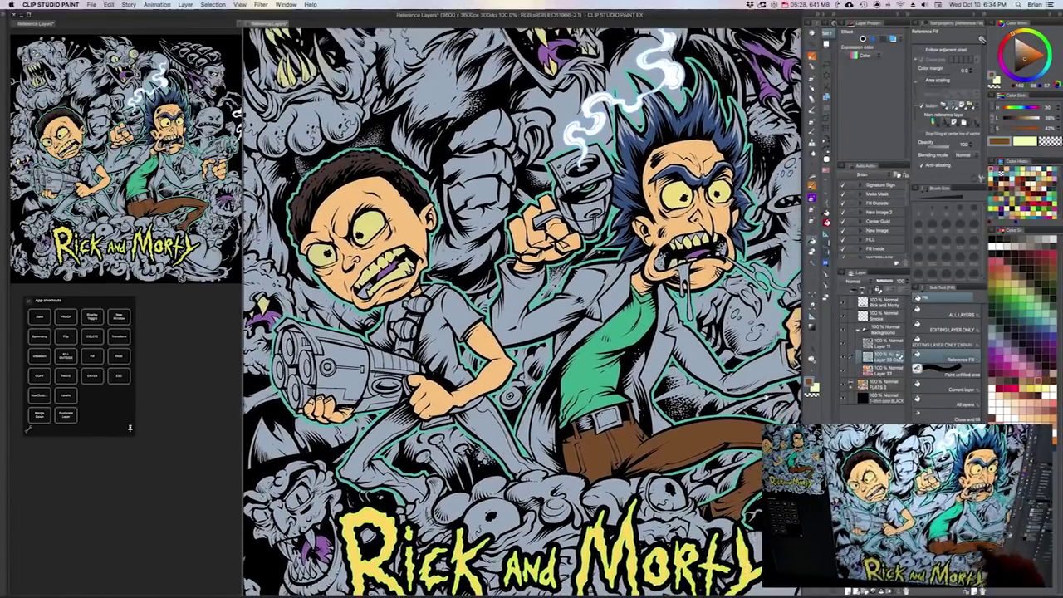
Step: Fill Rick's belt buckle with gold, then darken the gold slightly and refill the buckle
{"action": "left_click", "coordinate": [1016, 278]}
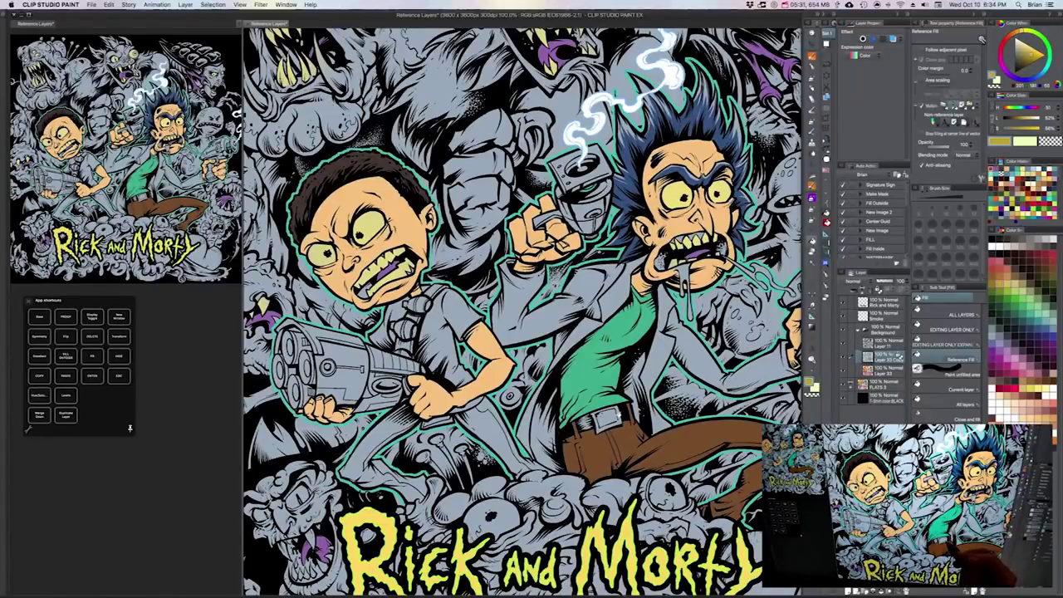
{"action": "left_click", "coordinate": [611, 418]}
{"action": "left_click_drag", "start_coordinate": [1031, 54], "coordinate": [1030, 57]}
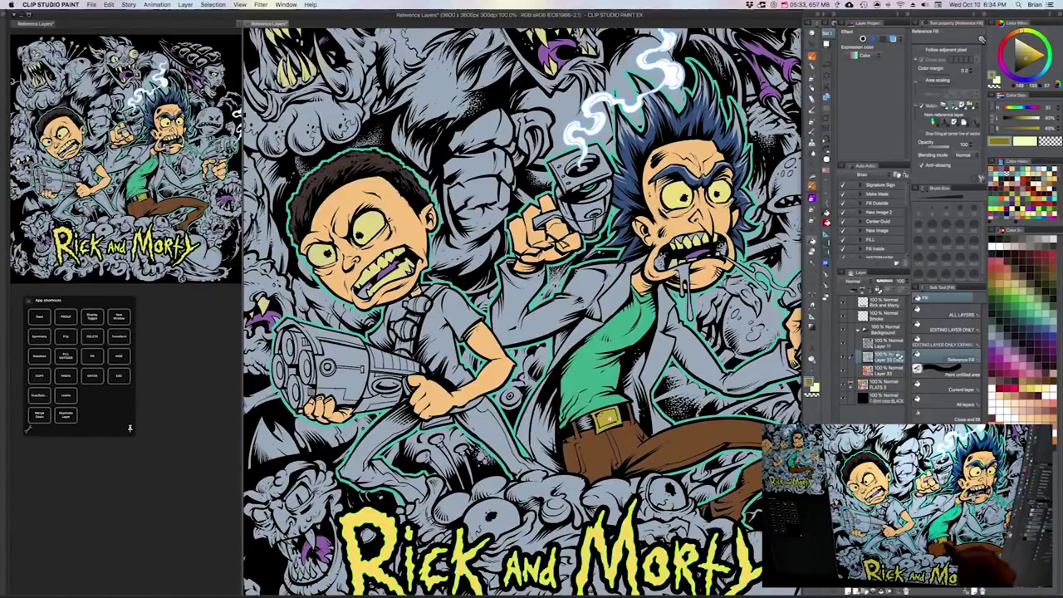
{"action": "left_click", "coordinate": [609, 419]}
{"action": "left_click_drag", "start_coordinate": [684, 404], "coordinate": [707, 434]}
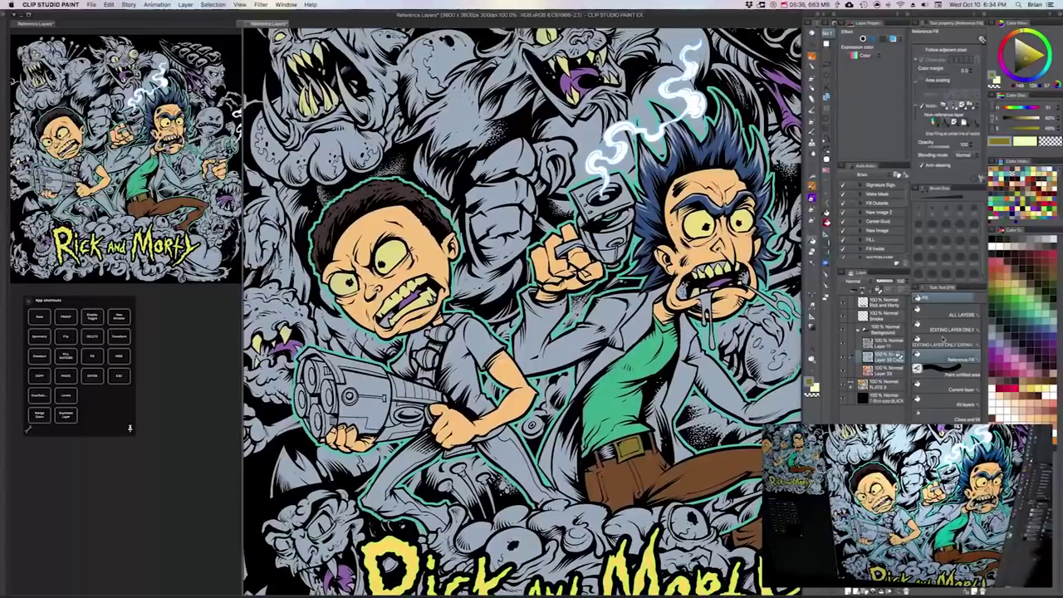
Step: Try filling Rick's lab coat with a pale peach tone
{"action": "left_click", "coordinate": [1004, 325]}
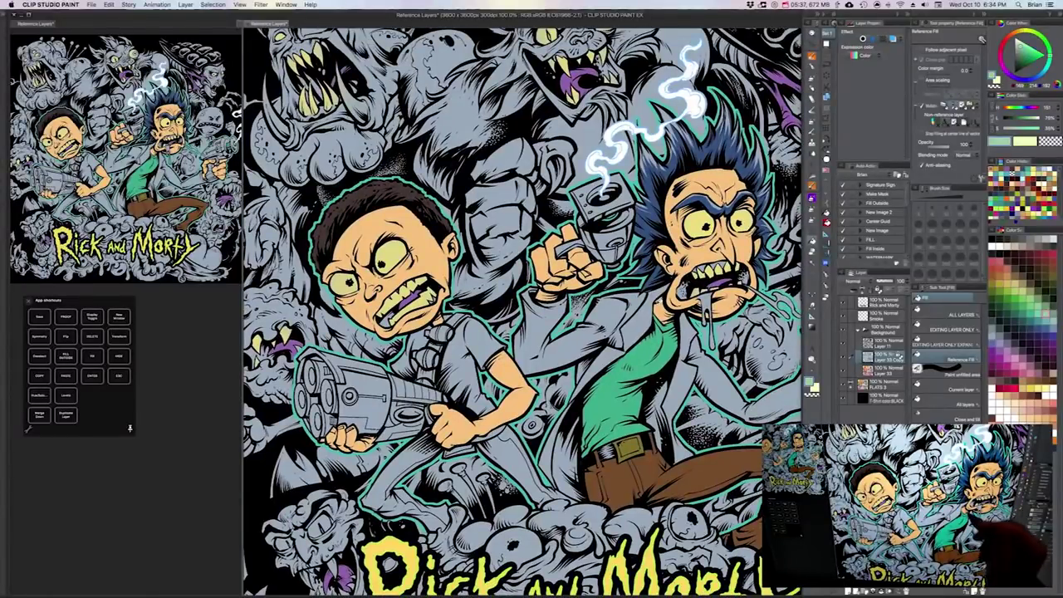
{"action": "left_click", "coordinate": [1024, 400]}
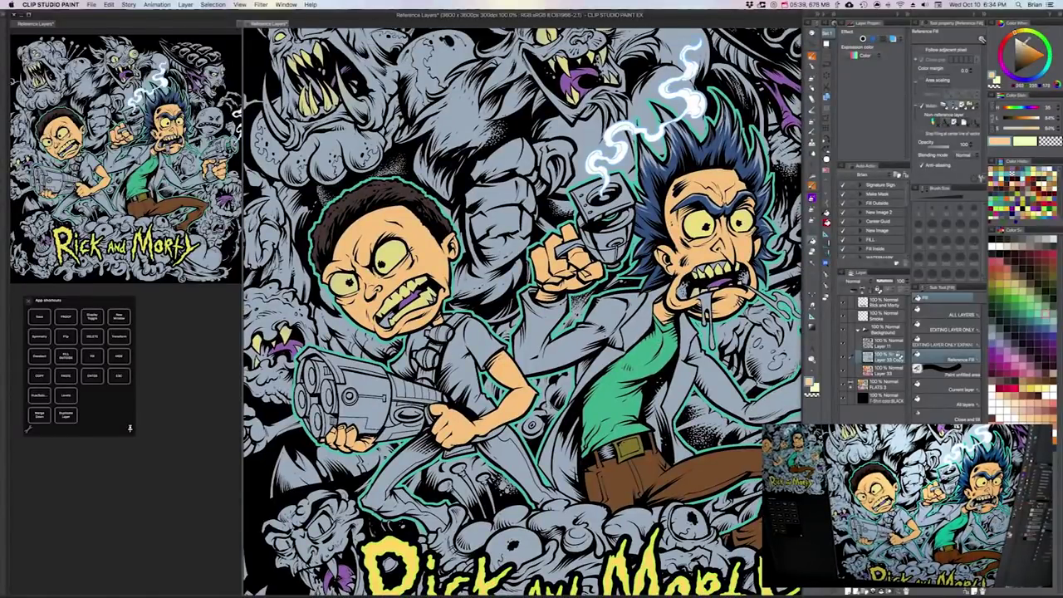
{"action": "left_click", "coordinate": [638, 313]}
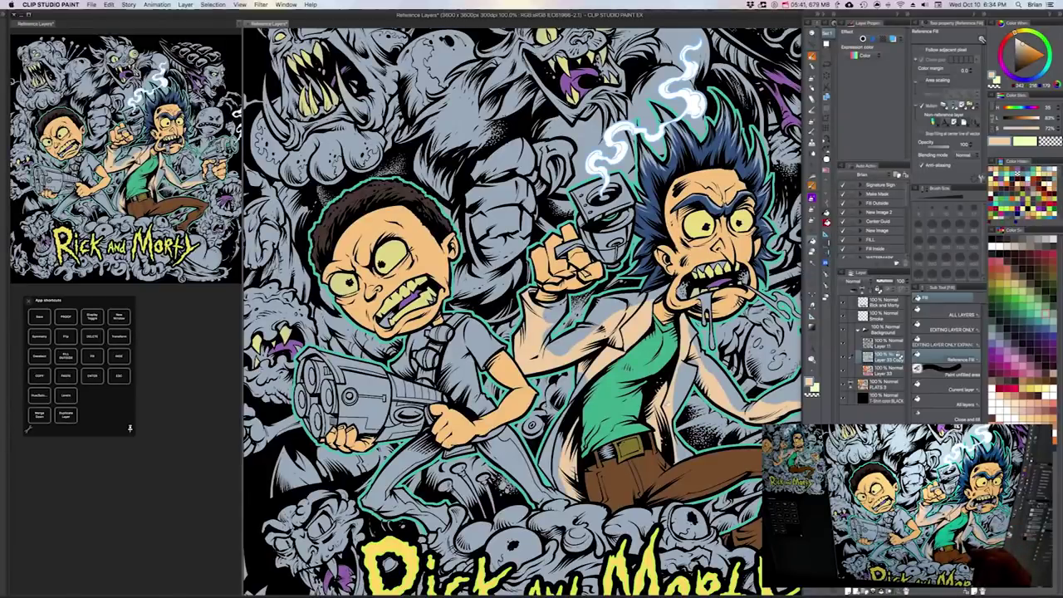
{"action": "key", "text": "super+z"}
Step: Hide the grey copy layer and review the whole illustration in its full-colour version
{"action": "scroll", "coordinate": [668, 404], "scroll_direction": "down", "scroll_amount": 1}
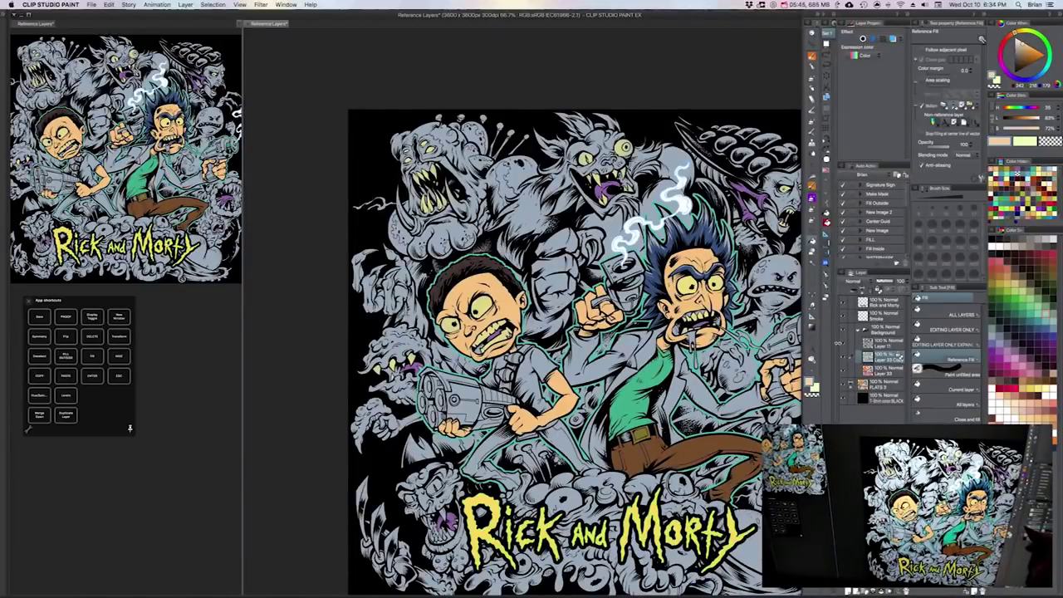
{"action": "left_click_drag", "start_coordinate": [718, 398], "coordinate": [697, 398]}
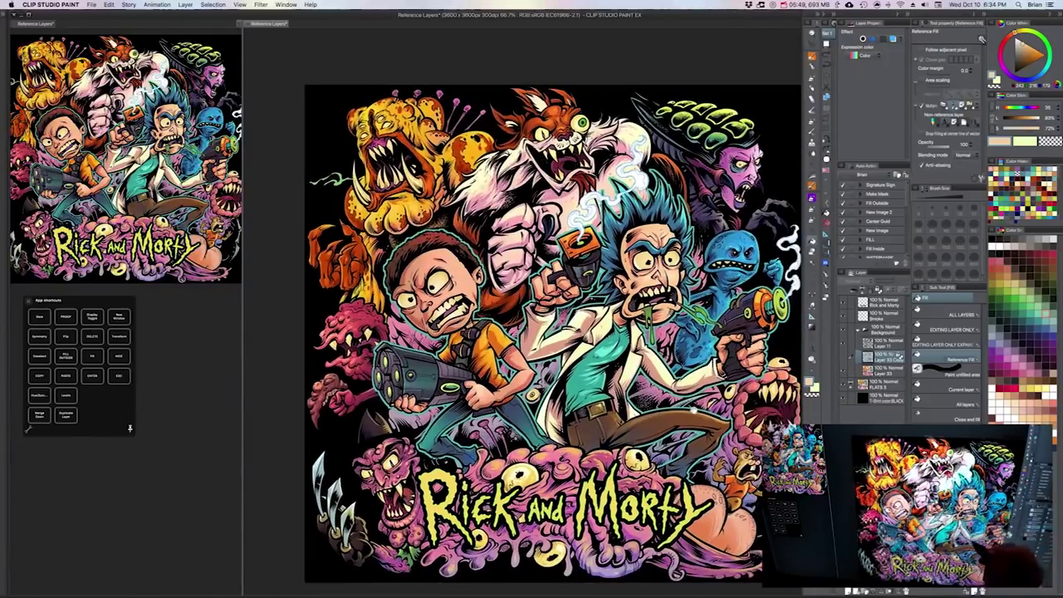
{"action": "scroll", "coordinate": [708, 435], "scroll_direction": "up", "scroll_amount": 2}
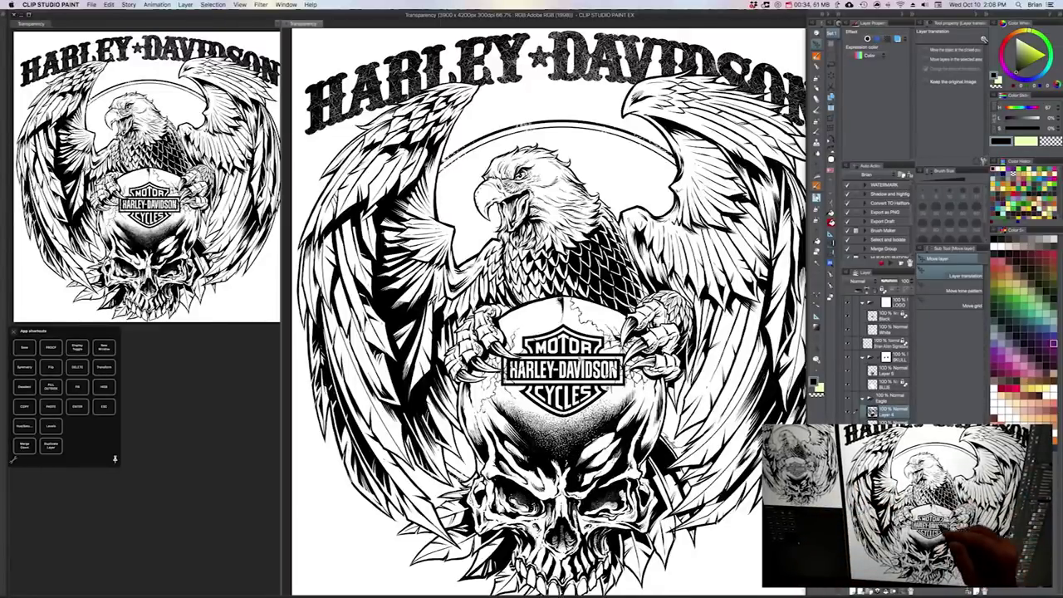
Step: Activate the PEN - Pencil brush and examine the eagle's line art up close in the Harley-Davidson illustration
{"action": "key", "text": "p"}
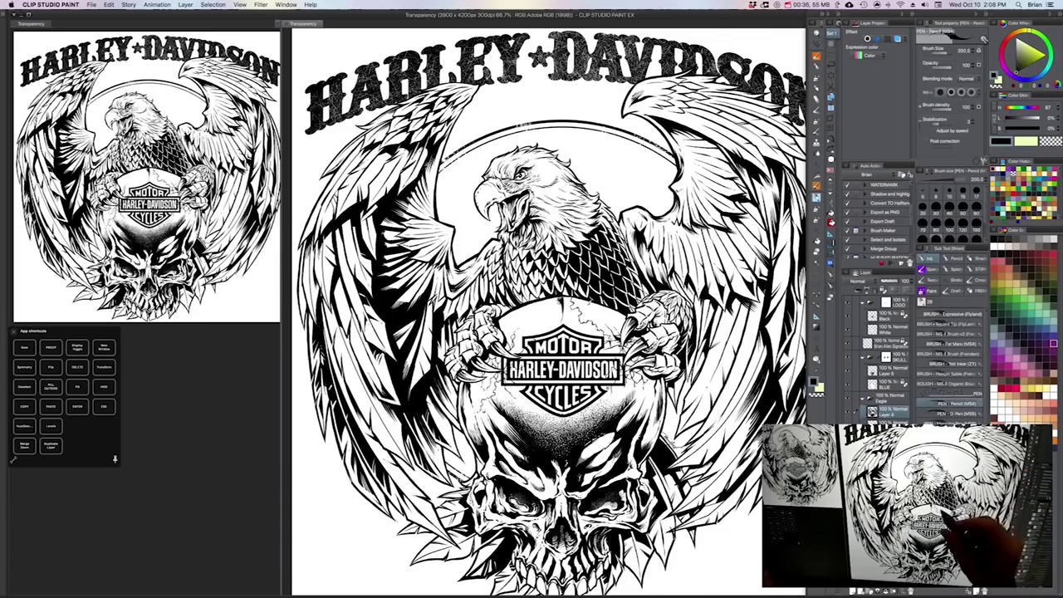
{"action": "scroll", "coordinate": [588, 299], "scroll_direction": "up", "scroll_amount": 2}
{"action": "key", "text": "super+minus"}
{"action": "key", "text": "super+minus"}
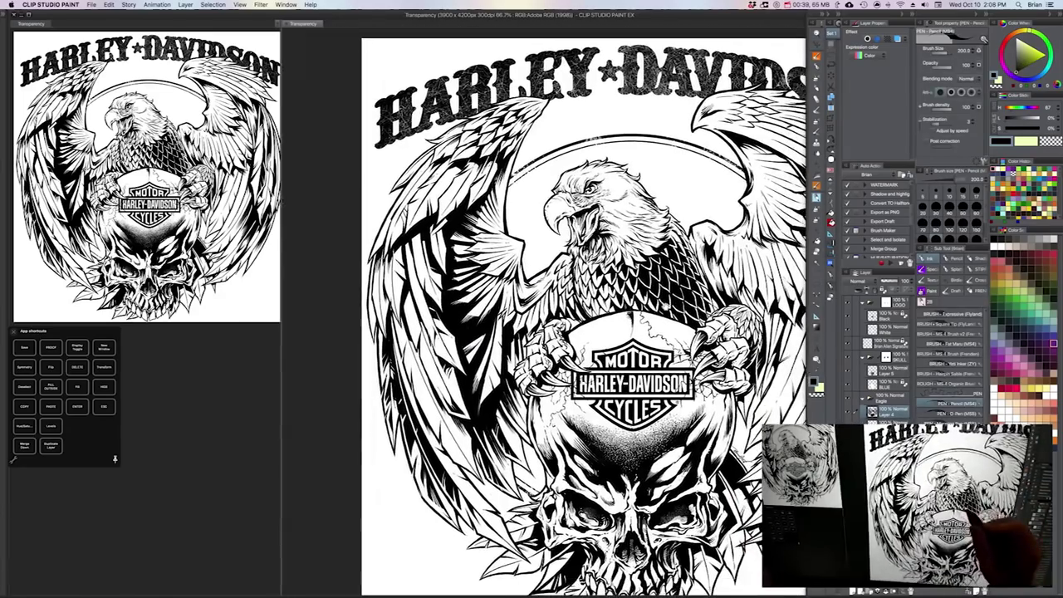
{"action": "left_click_drag", "start_coordinate": [667, 307], "coordinate": [632, 326]}
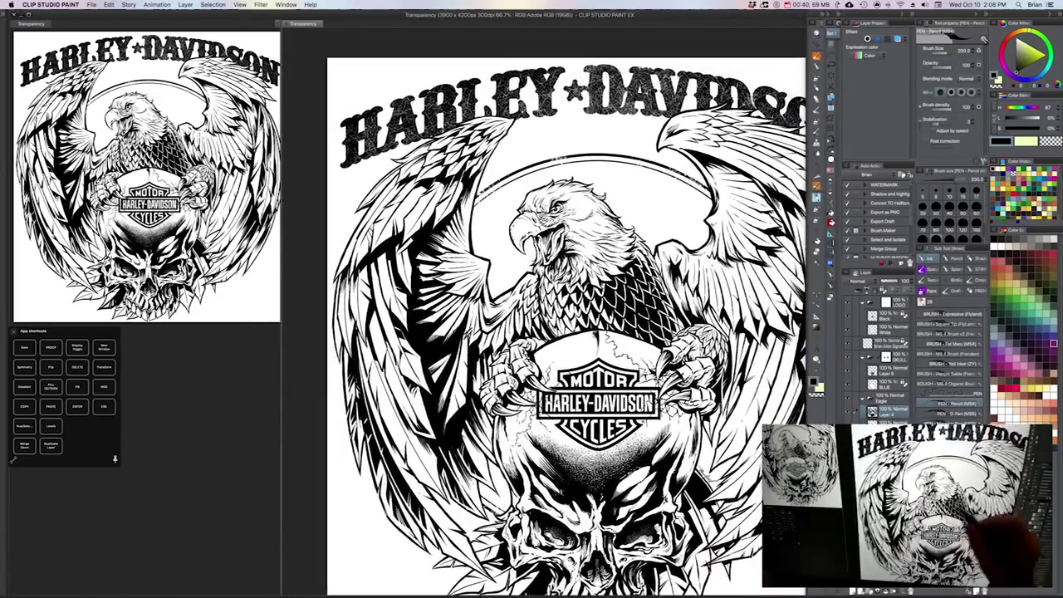
{"action": "scroll", "coordinate": [652, 278], "scroll_direction": "up", "scroll_amount": 2}
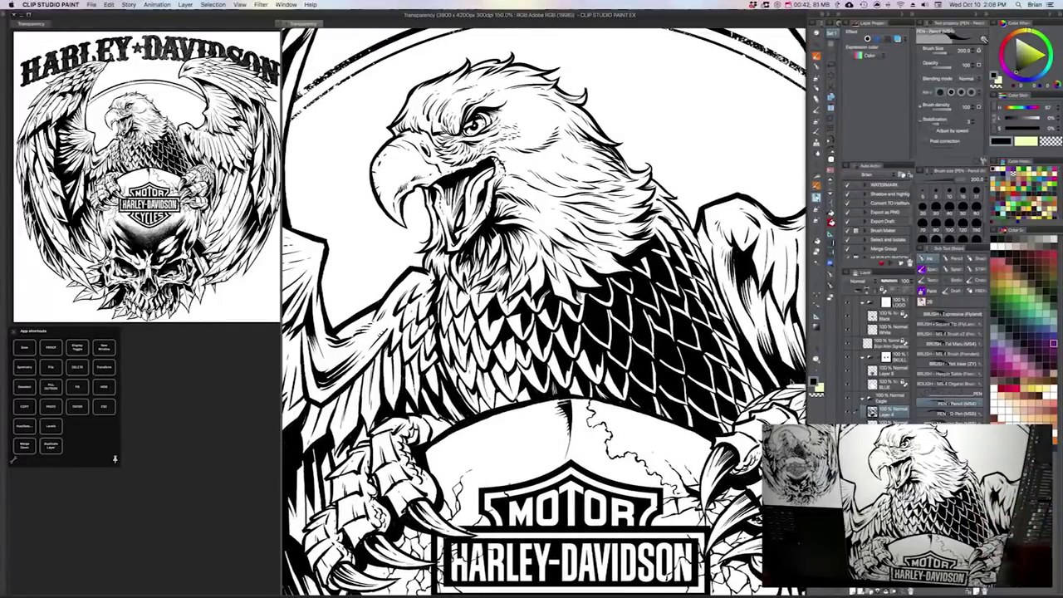
{"action": "key", "text": "super+plus"}
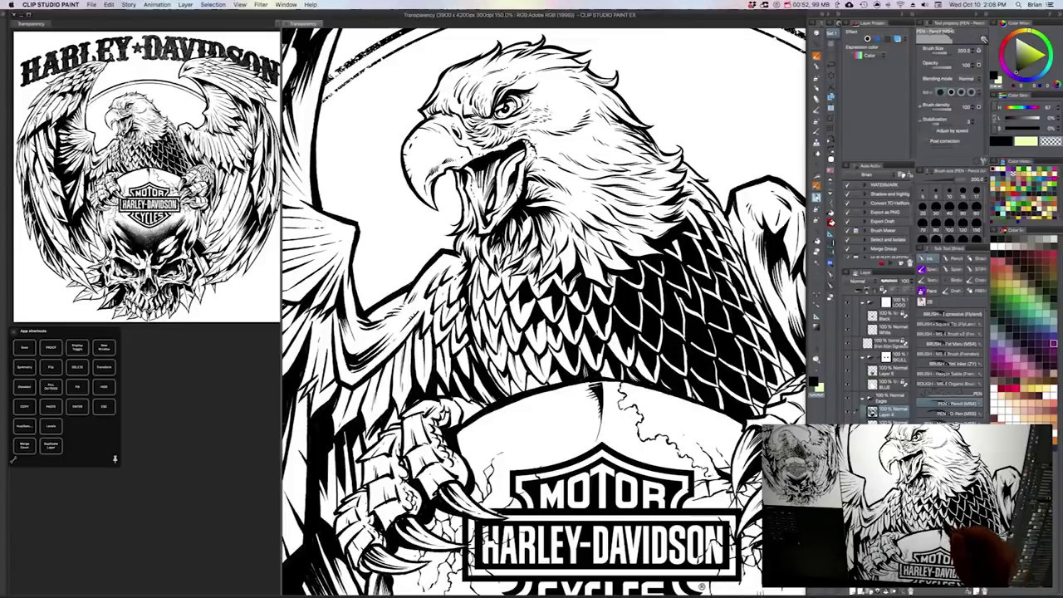
{"action": "left_click_drag", "start_coordinate": [587, 374], "coordinate": [559, 373]}
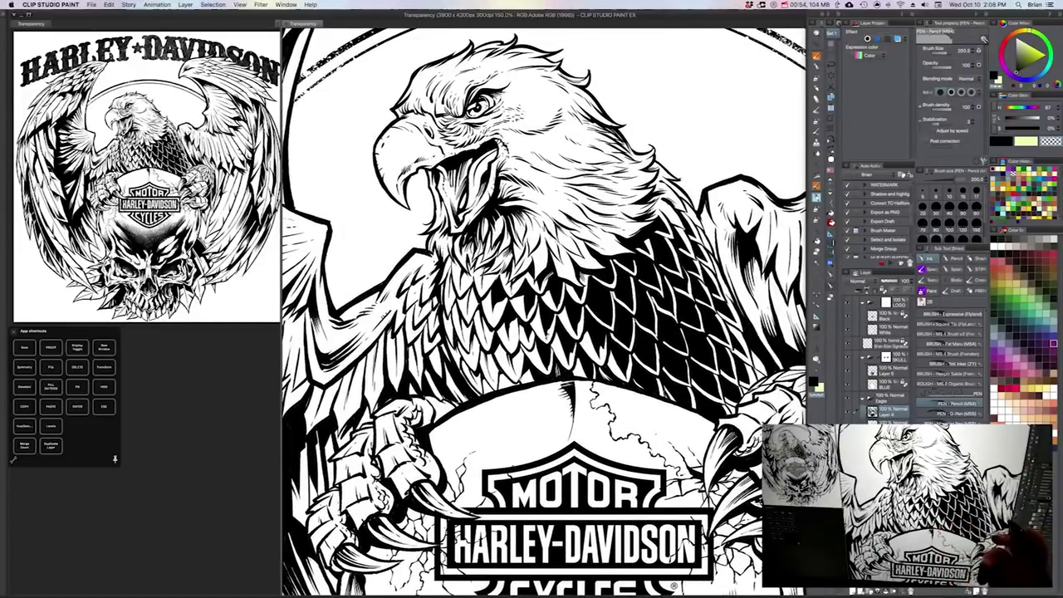
Step: Toggle the Pencil brush between its drawing colours and transparent, ending on the black main colour
{"action": "key", "text": "c"}
{"action": "key", "text": "c"}
{"action": "key", "text": "c"}
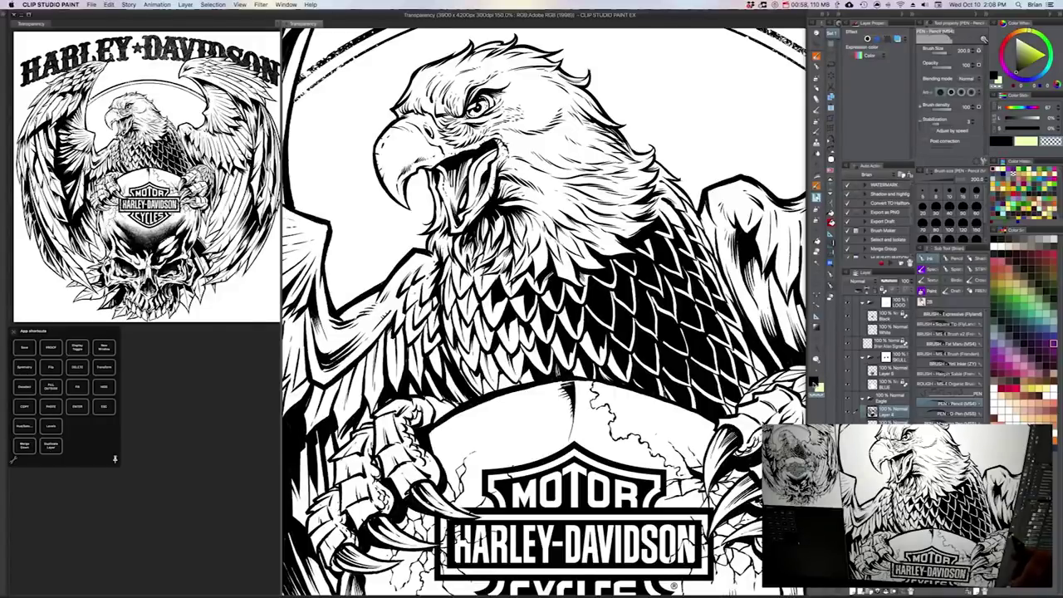
{"action": "left_click", "coordinate": [817, 397]}
{"action": "left_click", "coordinate": [818, 398]}
{"action": "key", "text": "x"}
{"action": "left_click", "coordinate": [815, 396]}
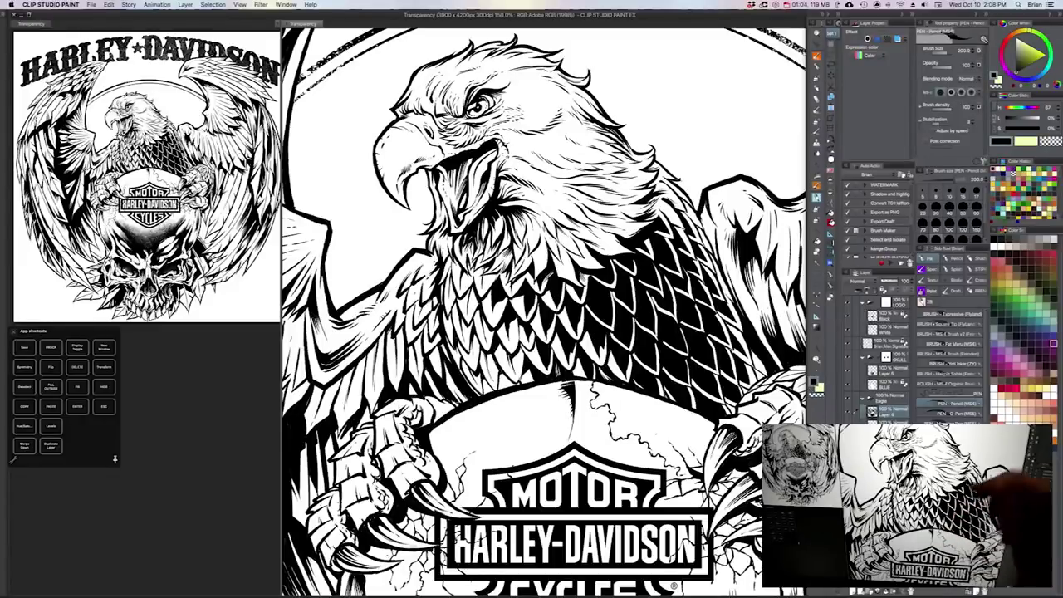
Step: Try a black stroke on the white background beside the eagle's head, then undo it
{"action": "mouse_move", "coordinate": [673, 108]}
{"action": "left_mouse_down"}
{"action": "mouse_move", "coordinate": [689, 158]}
{"action": "mouse_move", "coordinate": [756, 143]}
{"action": "left_mouse_up"}
{"action": "key", "text": "super+z"}
{"action": "key", "text": "super+z"}
{"action": "key", "text": "super+z"}
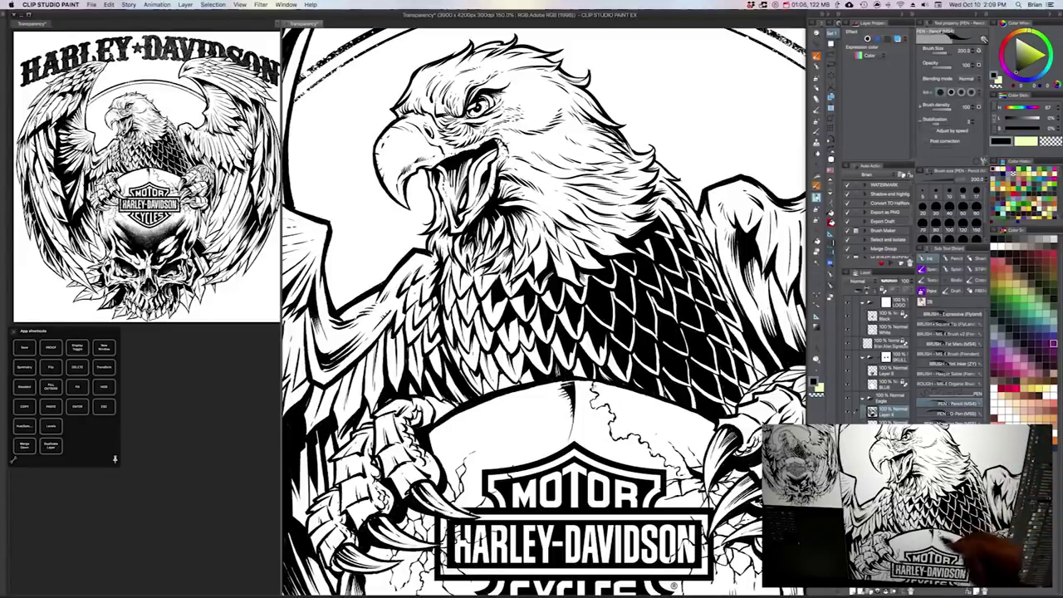
Step: Stroke the eagle's dark chest feathers with black, then carve highlights into them using the transparent colour
{"action": "left_click_drag", "start_coordinate": [585, 328], "coordinate": [601, 355]}
{"action": "key", "text": "c"}
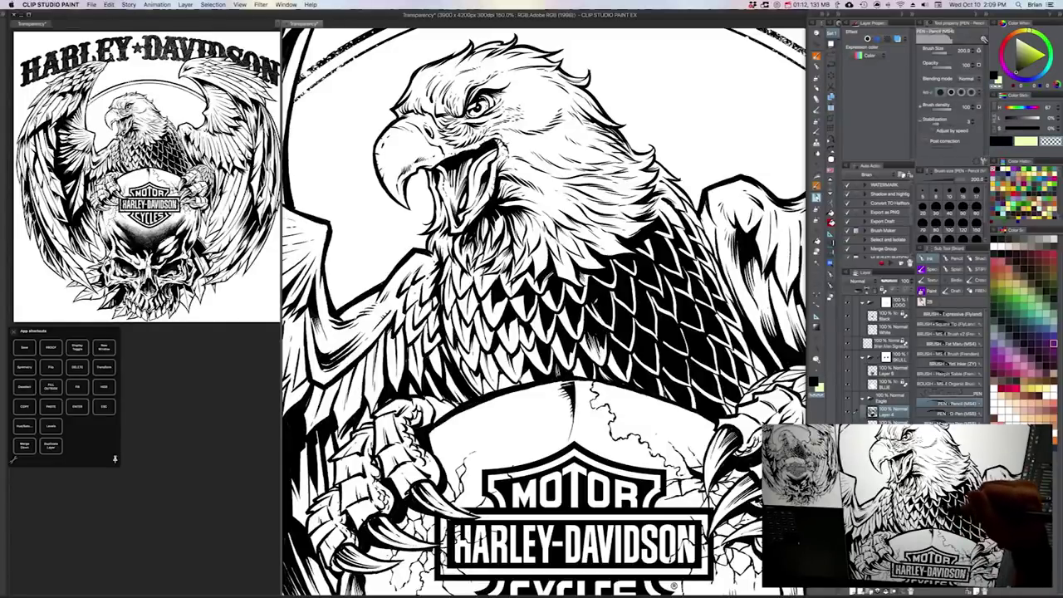
{"action": "mouse_move", "coordinate": [598, 301]}
{"action": "left_mouse_down"}
{"action": "mouse_move", "coordinate": [606, 325]}
{"action": "mouse_move", "coordinate": [580, 332]}
{"action": "left_mouse_up"}
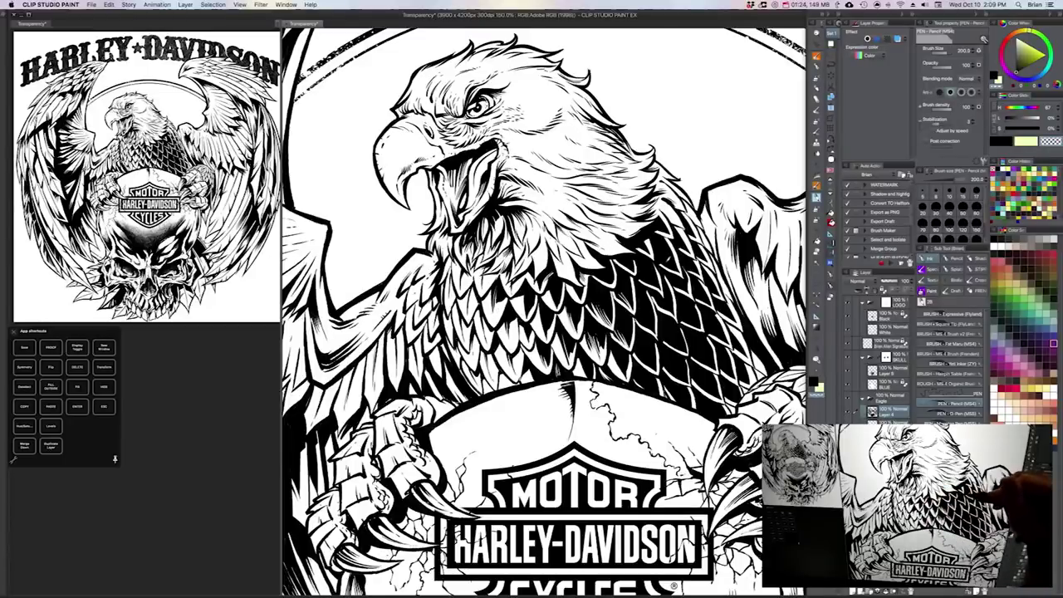
{"action": "left_click_drag", "start_coordinate": [683, 432], "coordinate": [660, 416]}
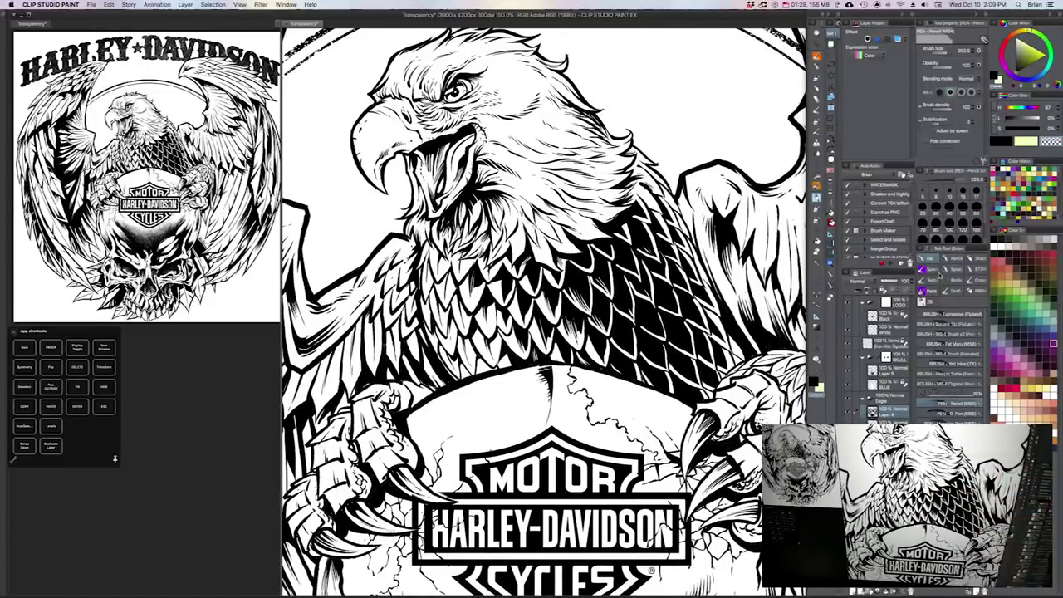
Step: Activate the STIPPLING brushes, then lasso-fill the skull forehead's lower stippling with solid black on the SKULL folder's ink layer
{"action": "left_click", "coordinate": [951, 271]}
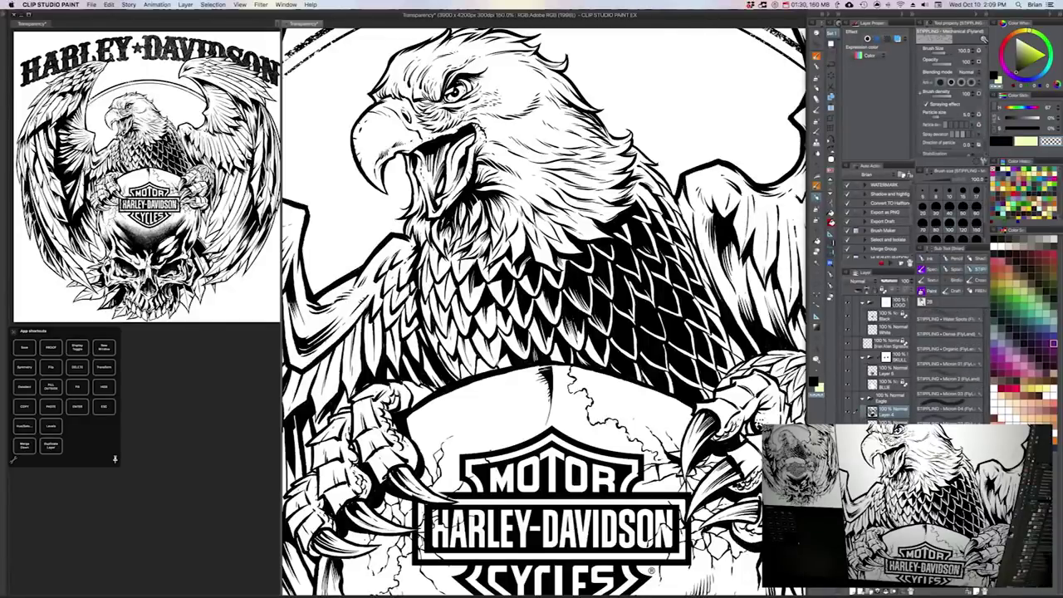
{"action": "left_click_drag", "start_coordinate": [615, 415], "coordinate": [729, 159]}
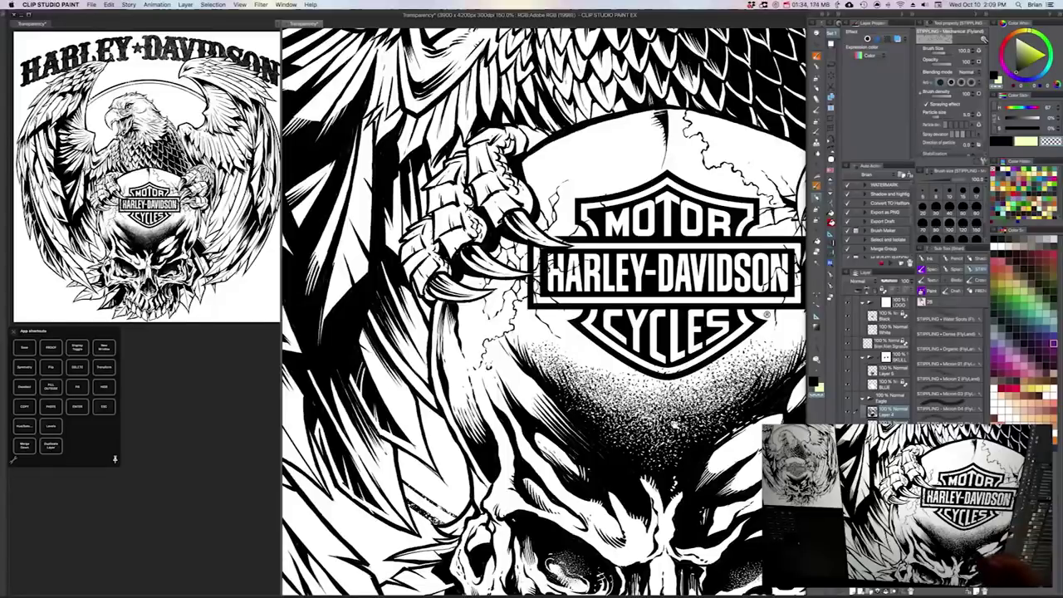
{"action": "left_click_drag", "start_coordinate": [676, 425], "coordinate": [627, 412]}
{"action": "key", "text": "u"}
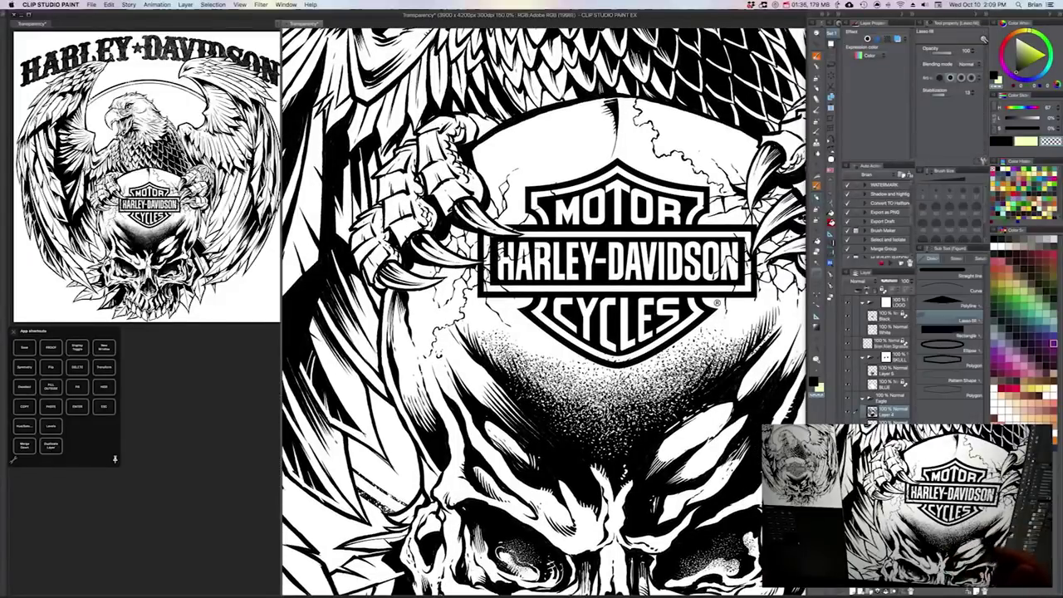
{"action": "key", "text": "c"}
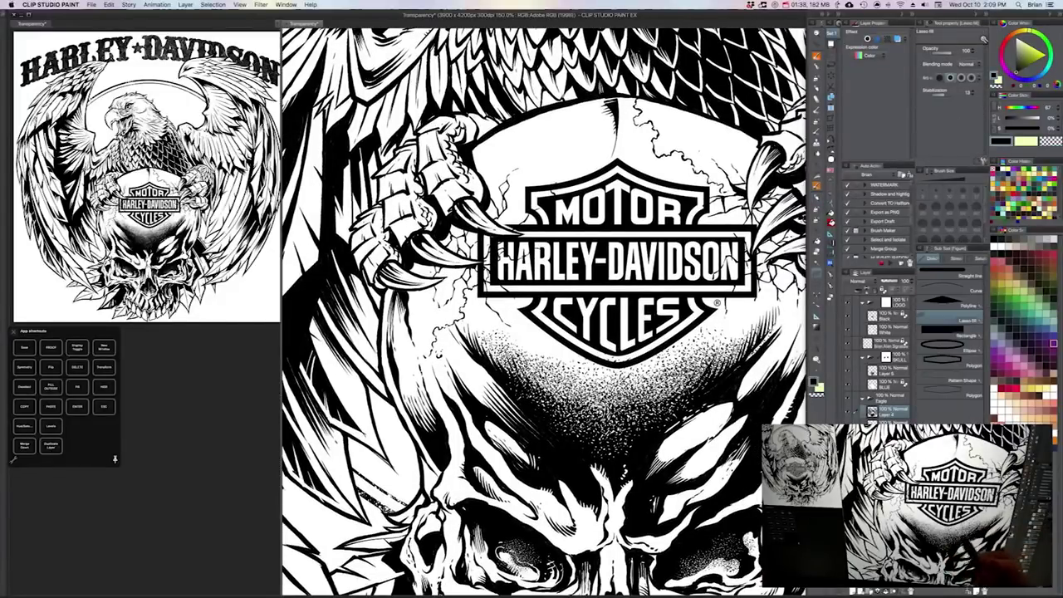
{"action": "left_click_drag", "start_coordinate": [529, 404], "coordinate": [611, 472]}
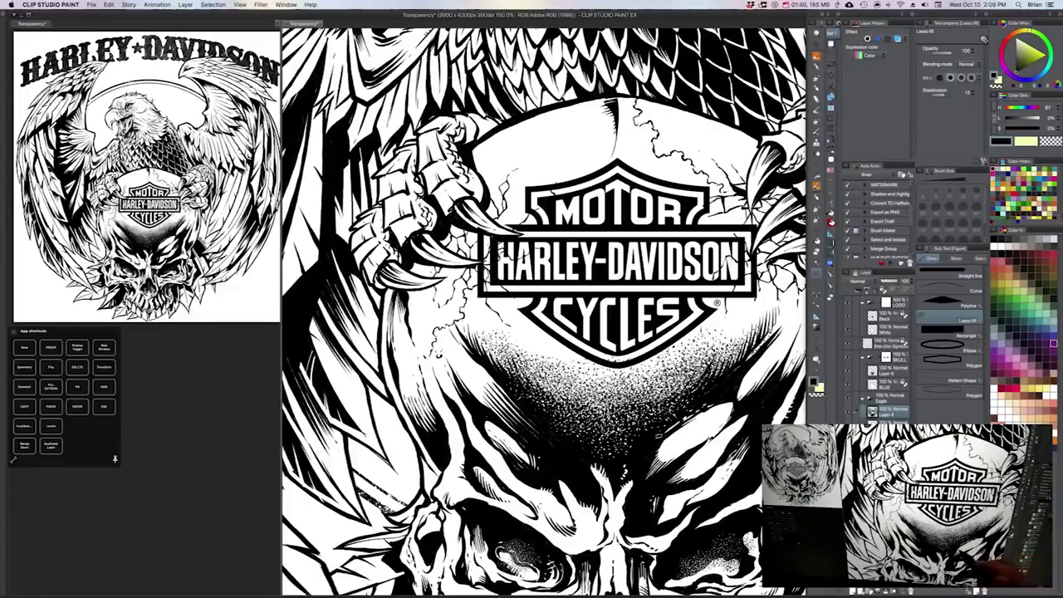
{"action": "left_click", "coordinate": [893, 371]}
{"action": "left_click_drag", "start_coordinate": [583, 448], "coordinate": [530, 407]}
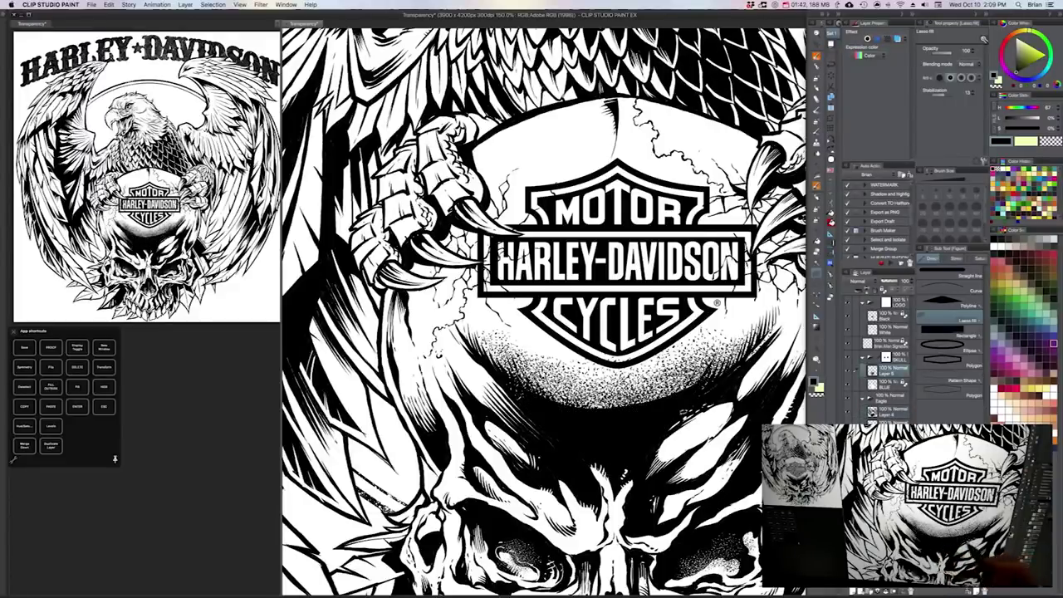
Step: Stipple transparent dots into the forehead's solid black with the STIPPLING - Micron 01 brush at size 300
{"action": "key", "text": "b"}
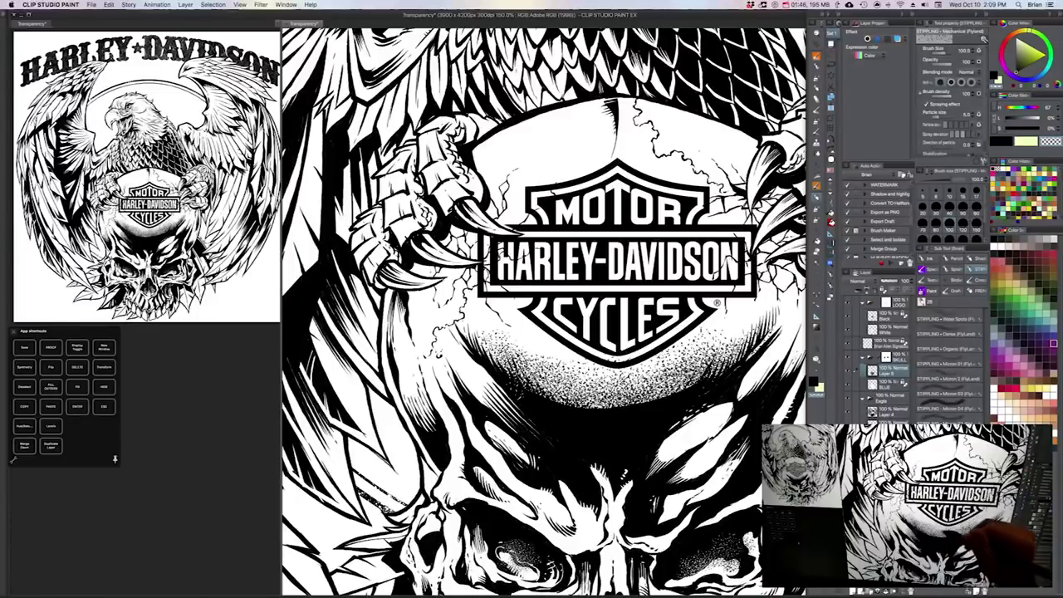
{"action": "mouse_move", "coordinate": [612, 392]}
{"action": "left_mouse_down"}
{"action": "mouse_move", "coordinate": [611, 405]}
{"action": "mouse_move", "coordinate": [574, 407]}
{"action": "mouse_move", "coordinate": [650, 399]}
{"action": "mouse_move", "coordinate": [640, 414]}
{"action": "mouse_move", "coordinate": [641, 399]}
{"action": "mouse_move", "coordinate": [542, 389]}
{"action": "left_mouse_up"}
{"action": "key", "text": "]"}
{"action": "left_click", "coordinate": [947, 363]}
{"action": "key", "text": "super+z"}
{"action": "key", "text": "["}
{"action": "key", "text": "["}
{"action": "key", "text": "["}
{"action": "left_click_drag", "start_coordinate": [669, 393], "coordinate": [698, 373]}
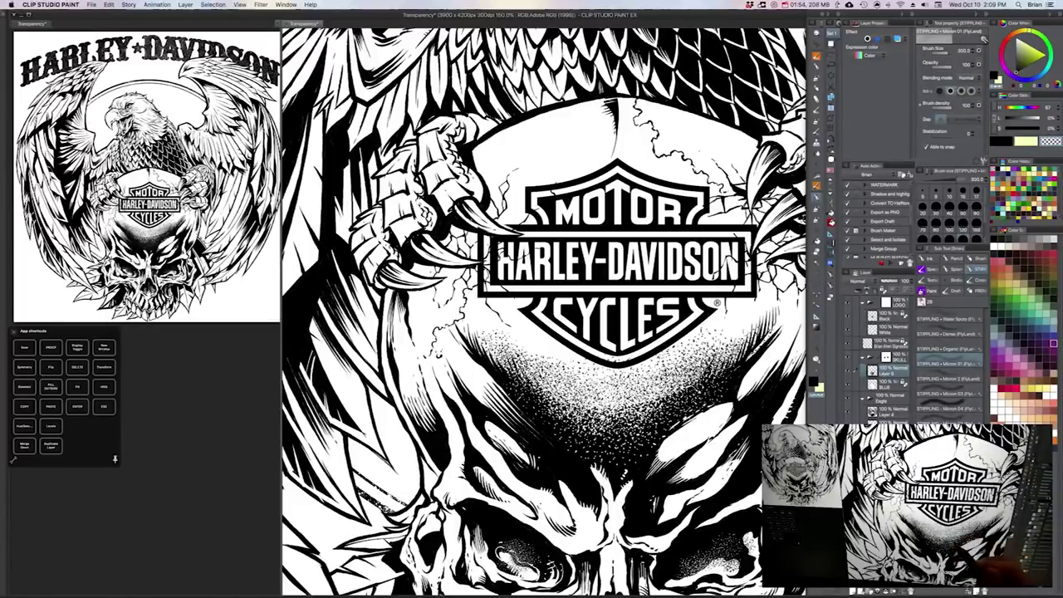
Step: Add black dots over the forehead's stippled shading at brush size 200, then return to the transparent colour
{"action": "key", "text": "c"}
{"action": "key", "text": "["}
{"action": "key", "text": "["}
{"action": "mouse_move", "coordinate": [604, 424]}
{"action": "left_mouse_down"}
{"action": "mouse_move", "coordinate": [660, 392]}
{"action": "mouse_move", "coordinate": [640, 420]}
{"action": "mouse_move", "coordinate": [691, 381]}
{"action": "mouse_move", "coordinate": [555, 409]}
{"action": "mouse_move", "coordinate": [523, 366]}
{"action": "left_mouse_up"}
{"action": "key", "text": "c"}
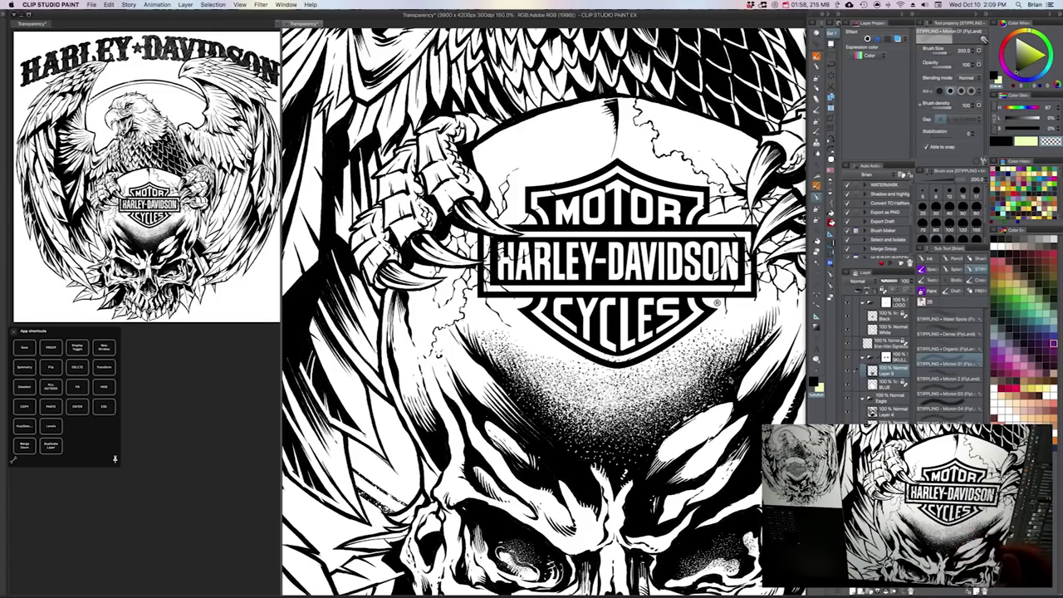
Step: Examine the restippled skull forehead and the surrounding eagle artwork at 100% zoom
{"action": "left_click", "coordinate": [723, 362], "text": "alt"}
{"action": "left_click_drag", "start_coordinate": [723, 362], "coordinate": [667, 369]}
{"action": "mouse_move", "coordinate": [665, 303]}
{"action": "left_mouse_down"}
{"action": "mouse_move", "coordinate": [678, 280]}
{"action": "mouse_move", "coordinate": [671, 306]}
{"action": "left_mouse_up"}
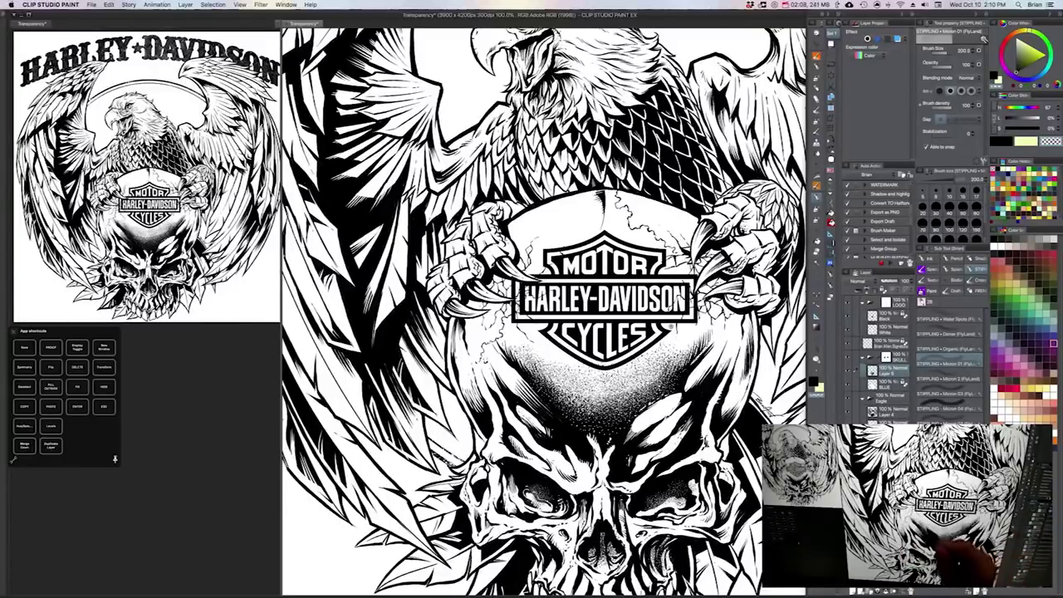
{"action": "left_click_drag", "start_coordinate": [586, 411], "coordinate": [588, 433]}
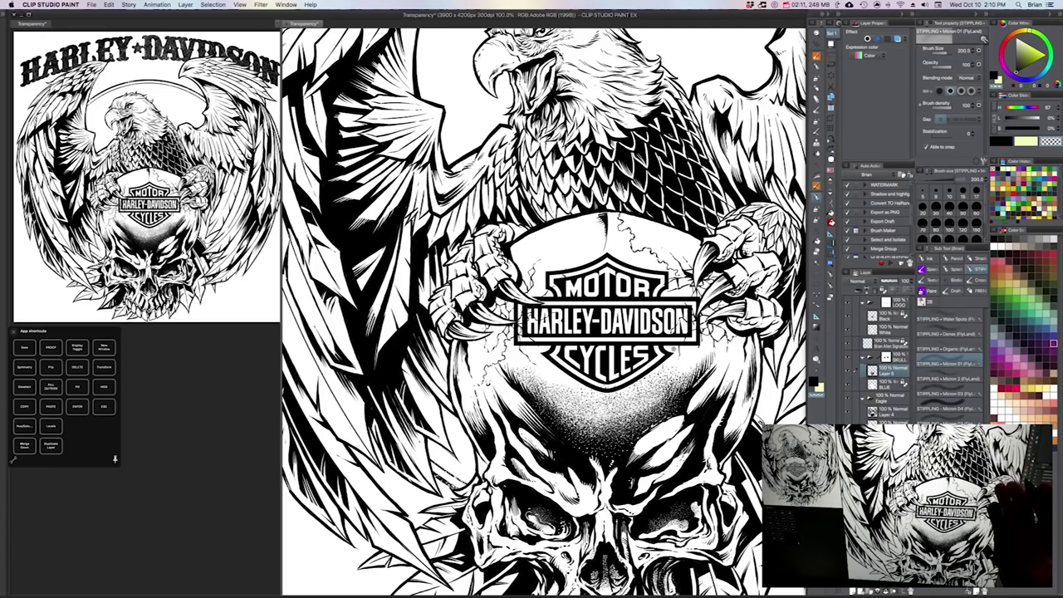
{"action": "left_click_drag", "start_coordinate": [672, 328], "coordinate": [628, 411]}
{"action": "scroll", "coordinate": [544, 312], "scroll_direction": "up", "scroll_amount": 4}
{"action": "scroll", "coordinate": [544, 312], "scroll_direction": "right", "scroll_amount": 2}
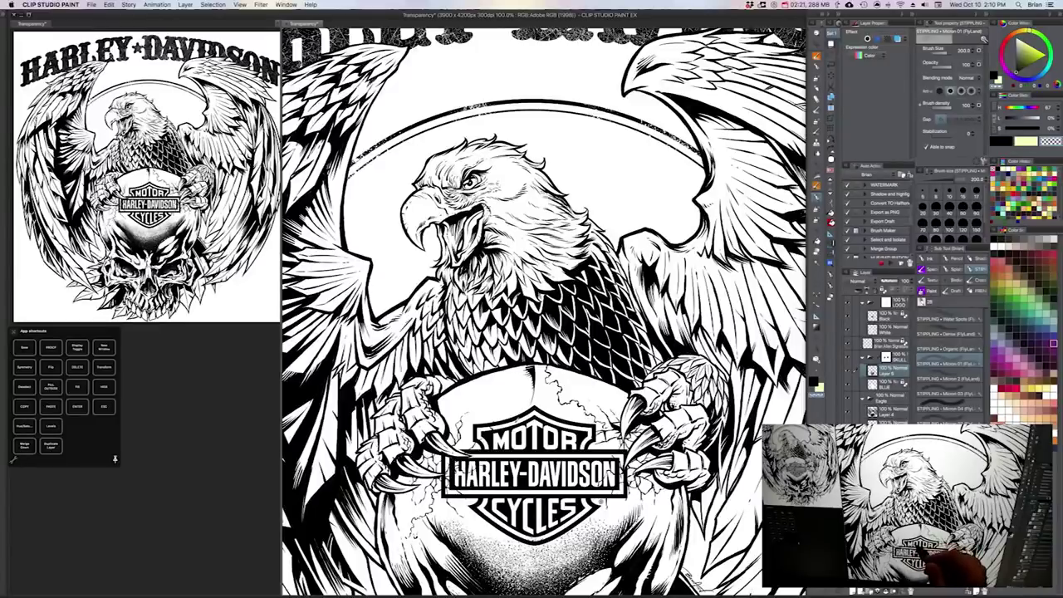
{"action": "scroll", "coordinate": [544, 313], "scroll_direction": "down", "scroll_amount": 2}
{"action": "scroll", "coordinate": [545, 313], "scroll_direction": "left", "scroll_amount": 2}
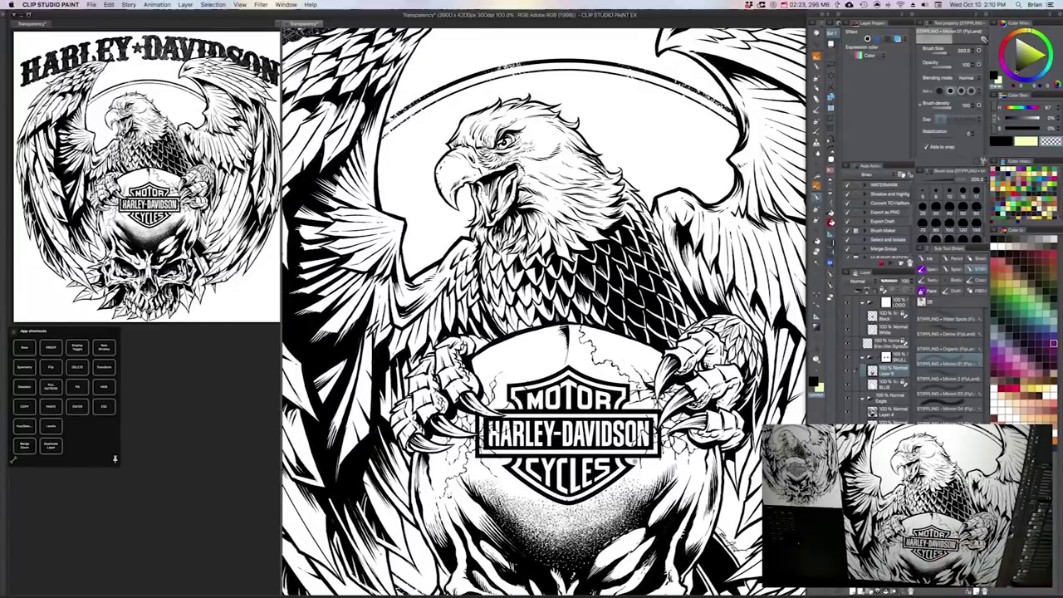
Step: Hide the white background and the white fill layers so only the black line art remains, and inspect the chest feathers
{"action": "left_click", "coordinate": [847, 494]}
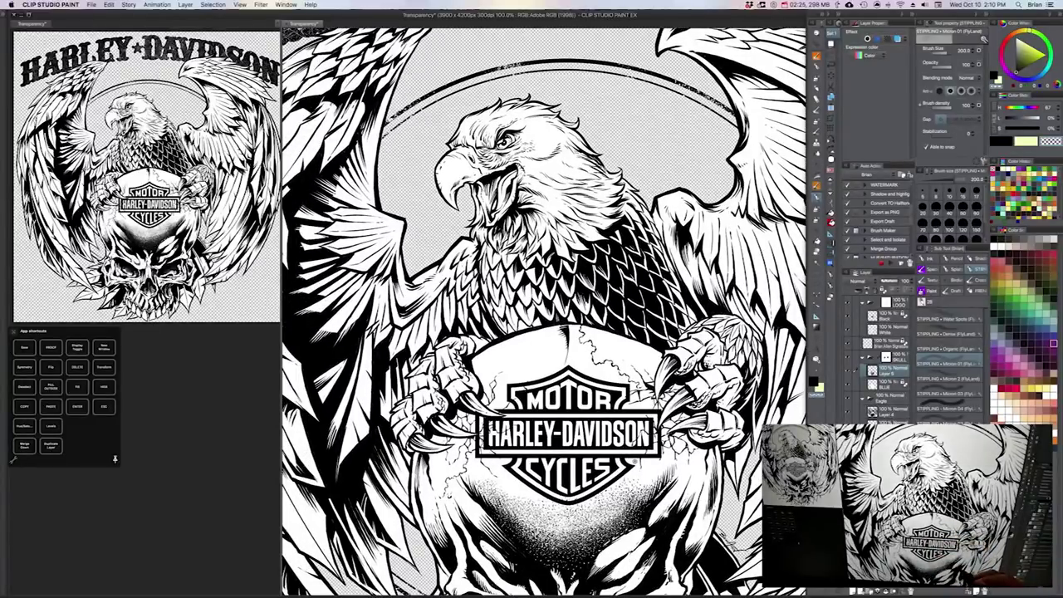
{"action": "left_click_drag", "start_coordinate": [666, 511], "coordinate": [688, 547]}
{"action": "left_click_drag", "start_coordinate": [544, 312], "coordinate": [490, 433]}
{"action": "left_click_drag", "start_coordinate": [847, 439], "coordinate": [848, 495]}
{"action": "left_click_drag", "start_coordinate": [531, 399], "coordinate": [573, 248]}
{"action": "left_click", "coordinate": [710, 355], "text": "super"}
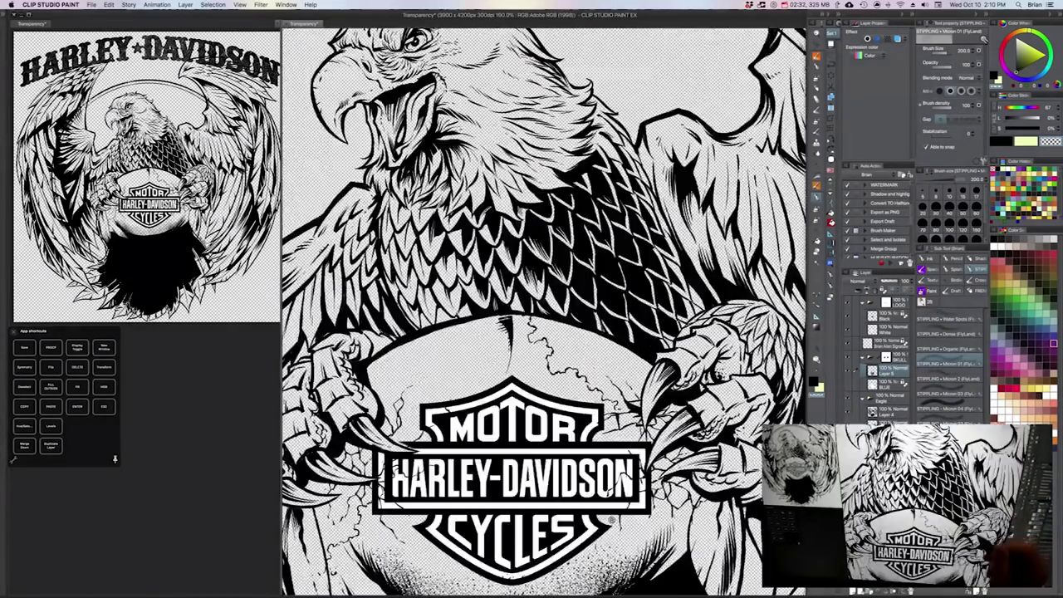
{"action": "left_click_drag", "start_coordinate": [637, 339], "coordinate": [642, 401]}
{"action": "scroll", "coordinate": [641, 400], "scroll_direction": "up", "scroll_amount": 2}
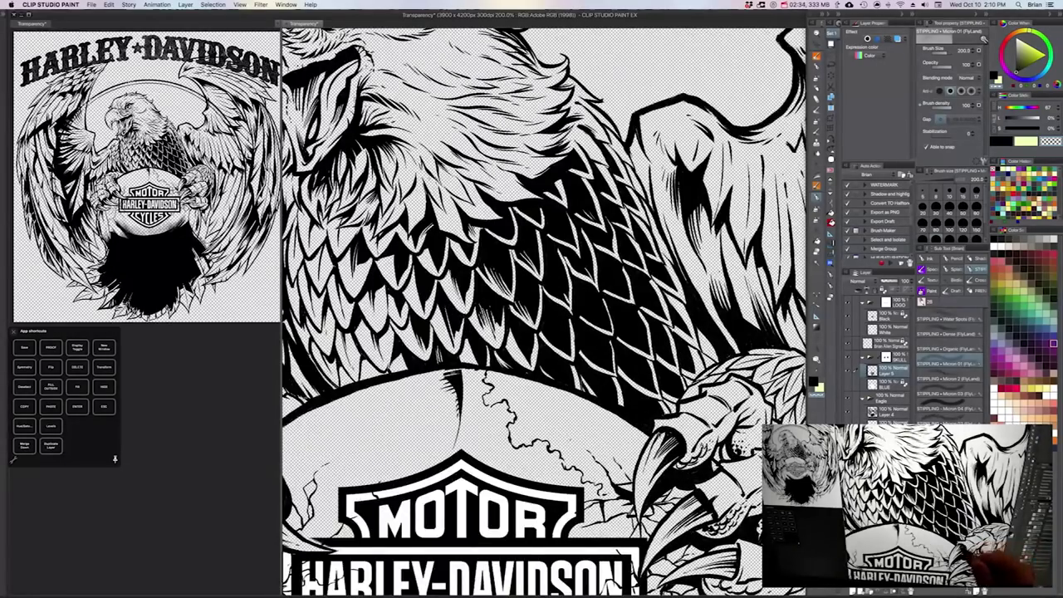
{"action": "scroll", "coordinate": [662, 427], "scroll_direction": "down", "scroll_amount": 2}
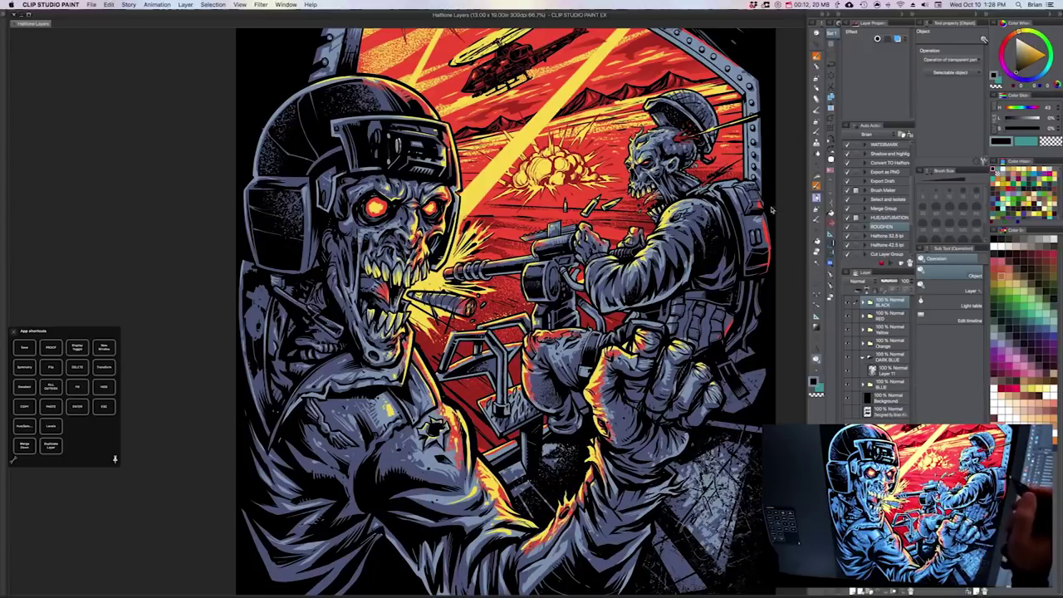
Step: Look over the zombie soldier illustration in the Halftone Layers document and select Layer 11 in the DARK BLUE folder
{"action": "left_click_drag", "start_coordinate": [696, 239], "coordinate": [703, 285]}
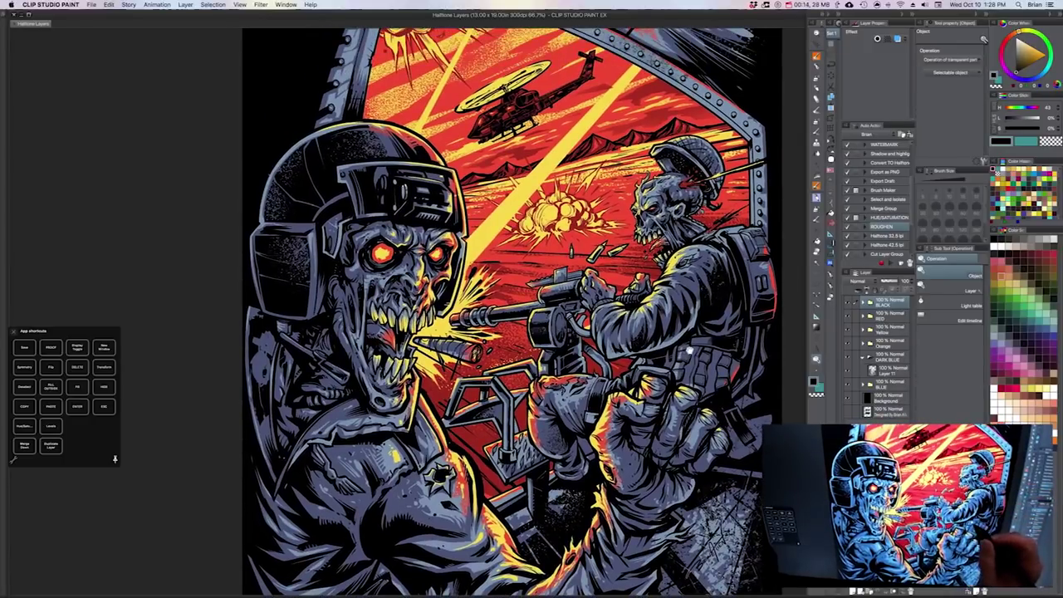
{"action": "mouse_move", "coordinate": [690, 352]}
{"action": "left_mouse_down"}
{"action": "mouse_move", "coordinate": [699, 379]}
{"action": "mouse_move", "coordinate": [697, 351]}
{"action": "left_mouse_up"}
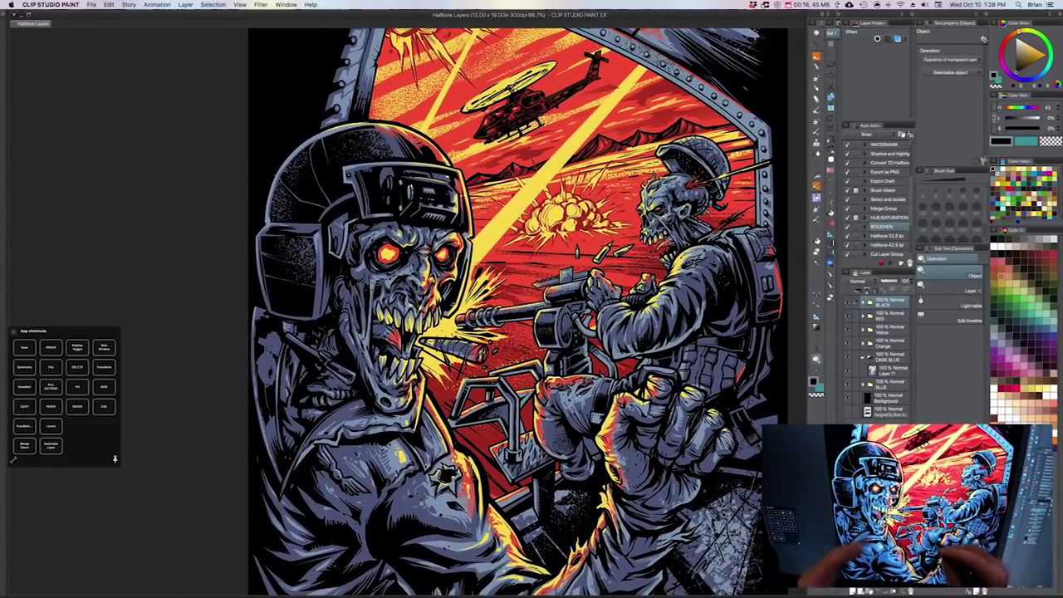
{"action": "left_click_drag", "start_coordinate": [734, 418], "coordinate": [734, 413]}
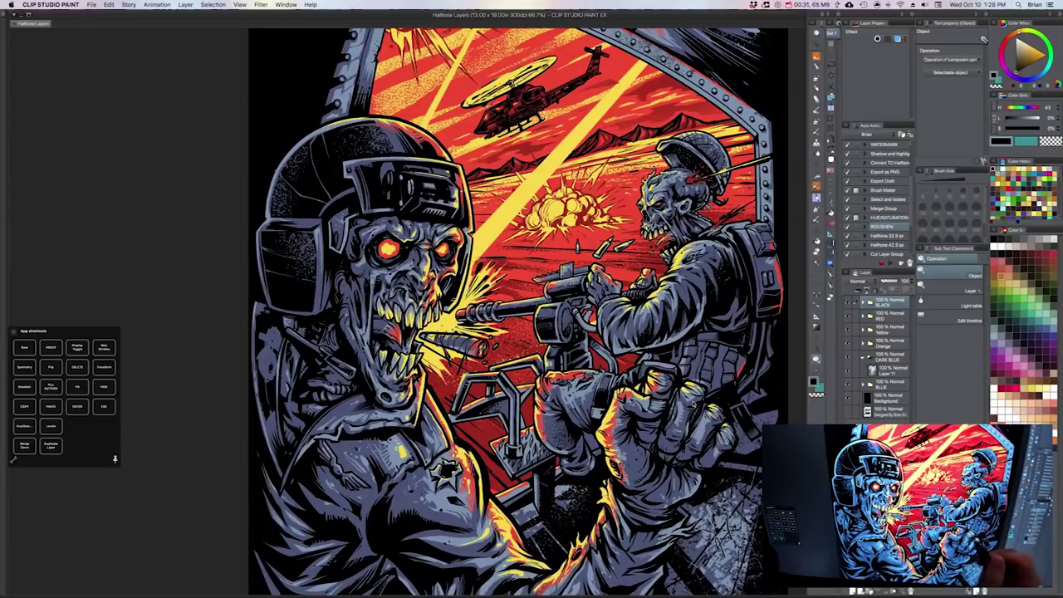
{"action": "left_click_drag", "start_coordinate": [770, 350], "coordinate": [708, 357]}
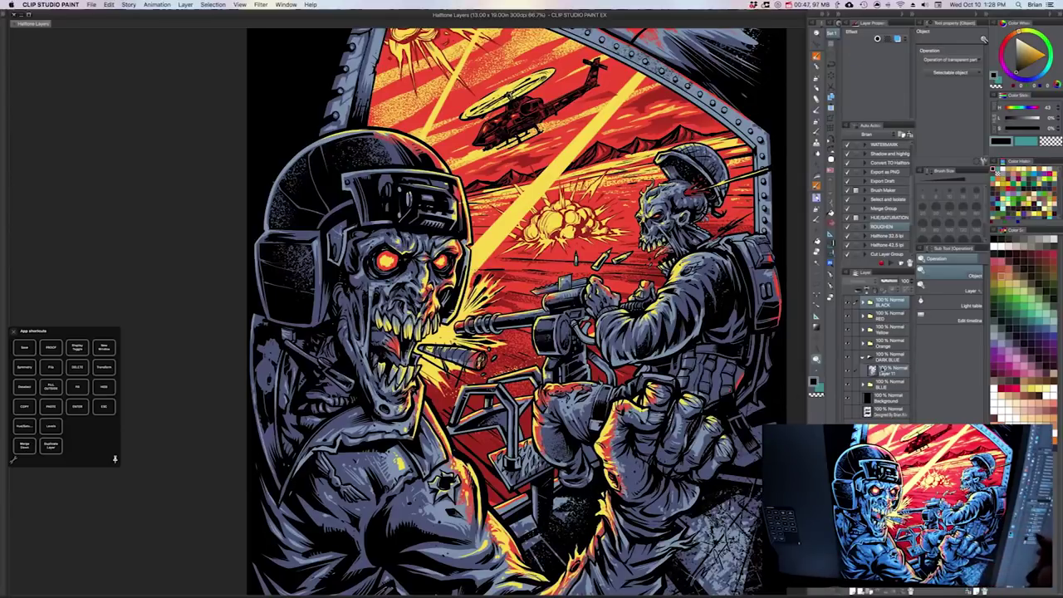
{"action": "left_click", "coordinate": [889, 371]}
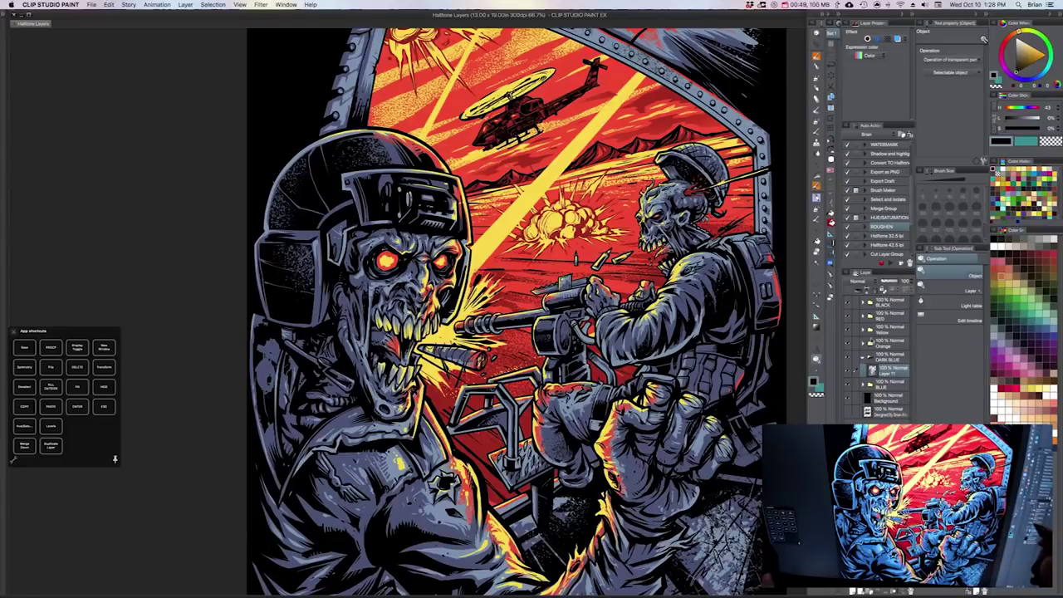
Step: Toggle the colour folders off and on, including DARK BLUE, to compare what each colour contributes to the illustration
{"action": "left_click", "coordinate": [848, 317]}
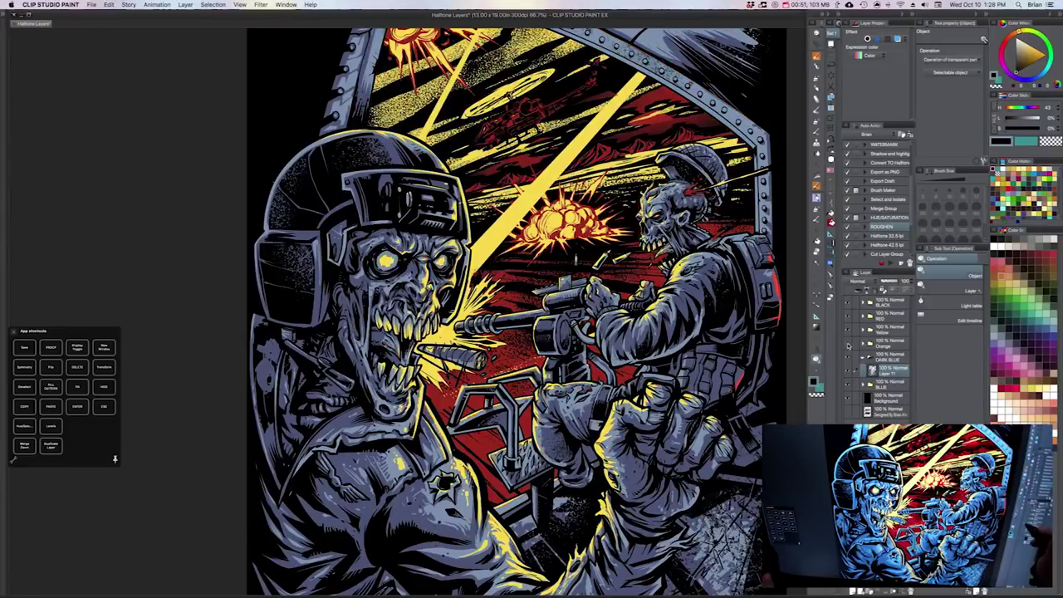
{"action": "left_click", "coordinate": [848, 316]}
{"action": "left_click", "coordinate": [847, 331]}
{"action": "left_click", "coordinate": [847, 330]}
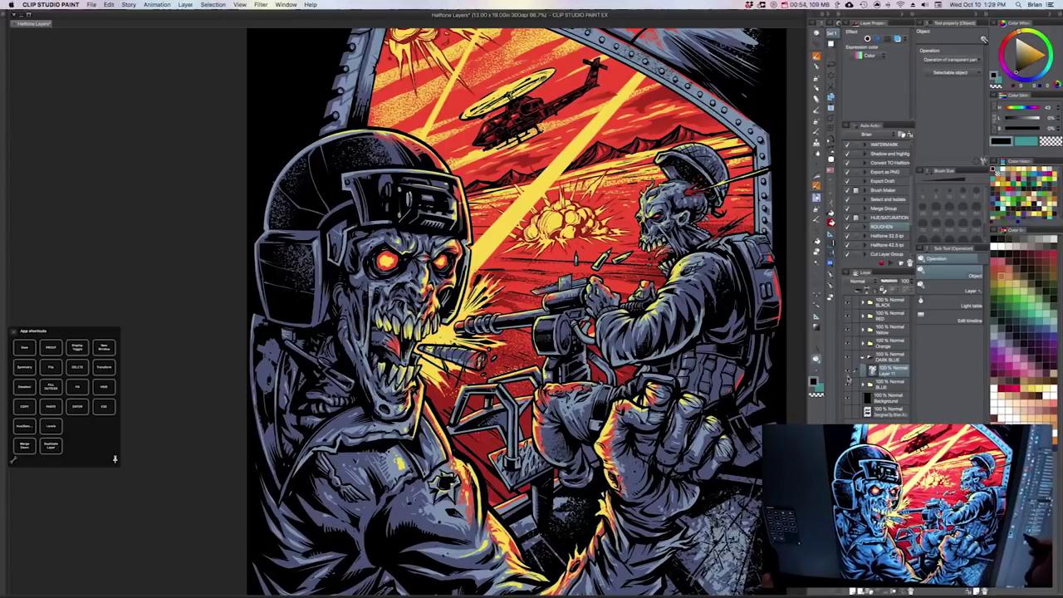
{"action": "left_click", "coordinate": [847, 359]}
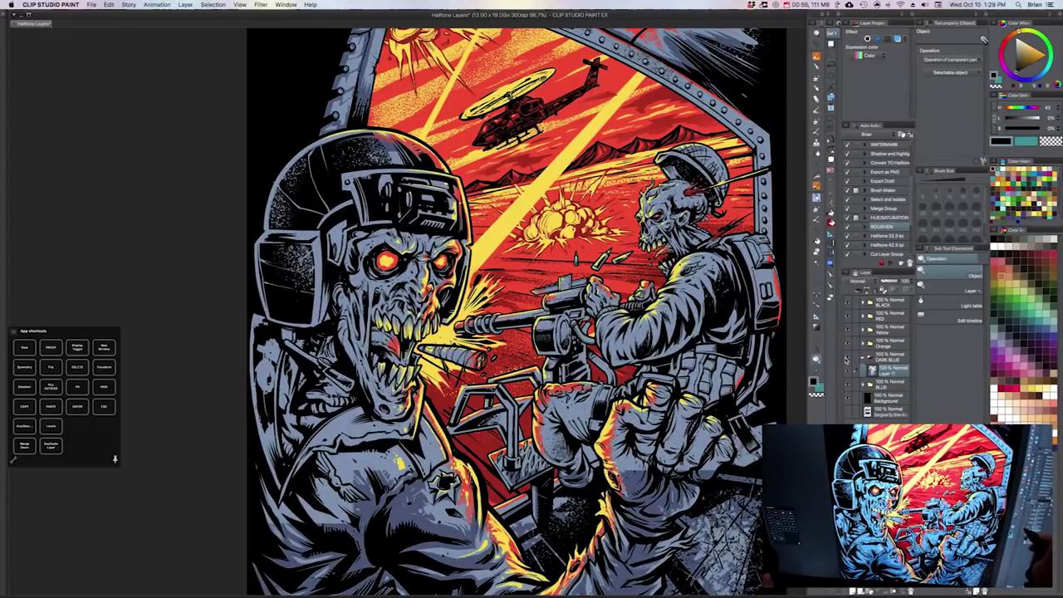
{"action": "left_click", "coordinate": [848, 359]}
Step: Lock the transparent pixels of Layer 11 and fill its dark blue areas with black
{"action": "scroll", "coordinate": [694, 408], "scroll_direction": "up", "scroll_amount": 1}
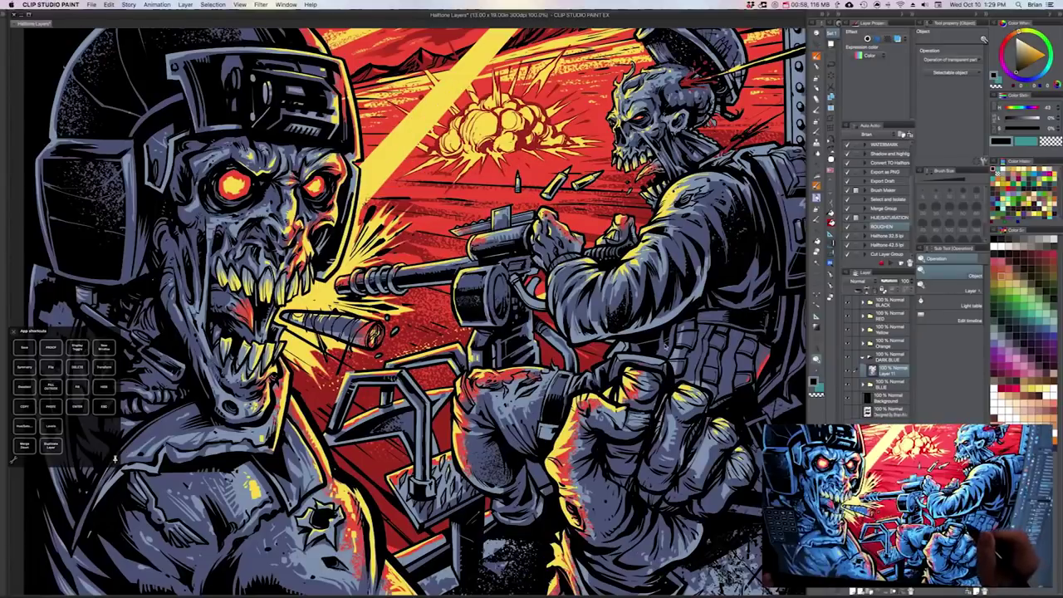
{"action": "left_click_drag", "start_coordinate": [746, 314], "coordinate": [680, 375]}
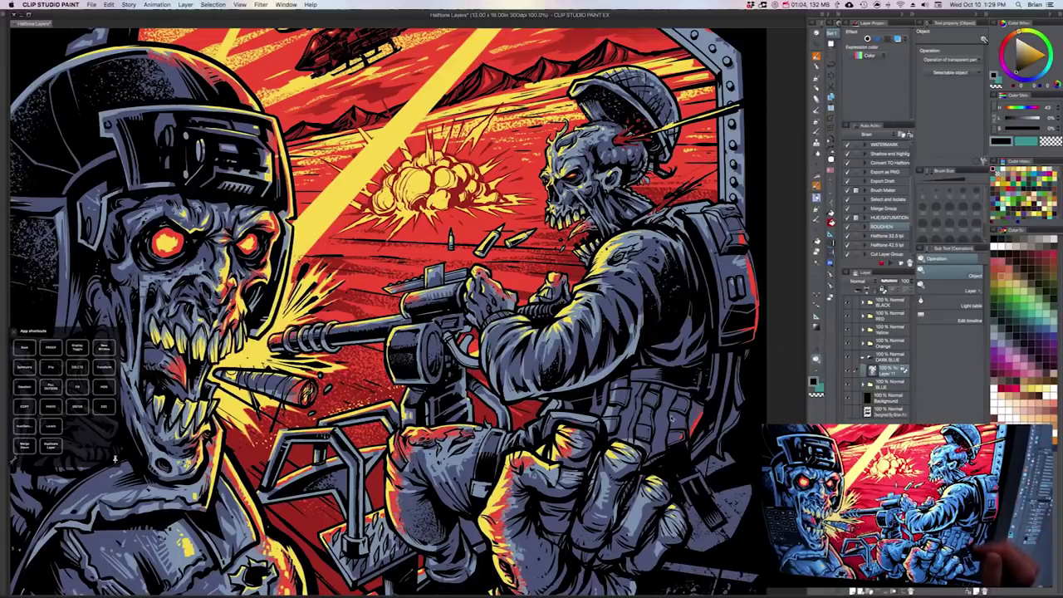
{"action": "key", "text": "alt+Delete"}
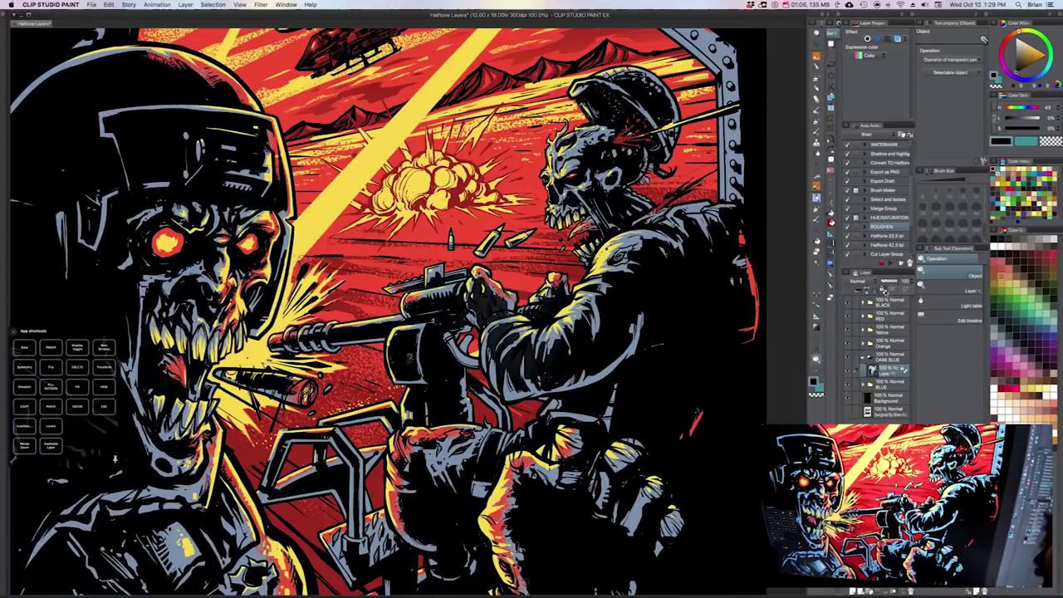
{"action": "left_click_drag", "start_coordinate": [551, 304], "coordinate": [586, 299]}
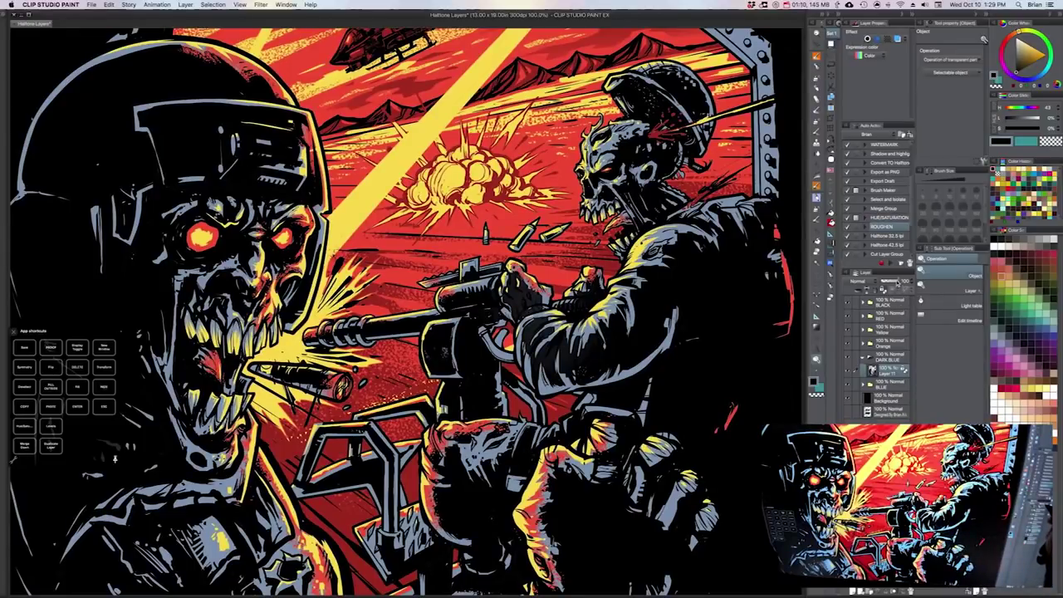
Step: Lower the opacity of Layer 11 in the DARK BLUE folder to 40%
{"action": "left_click_drag", "start_coordinate": [898, 282], "coordinate": [891, 284]}
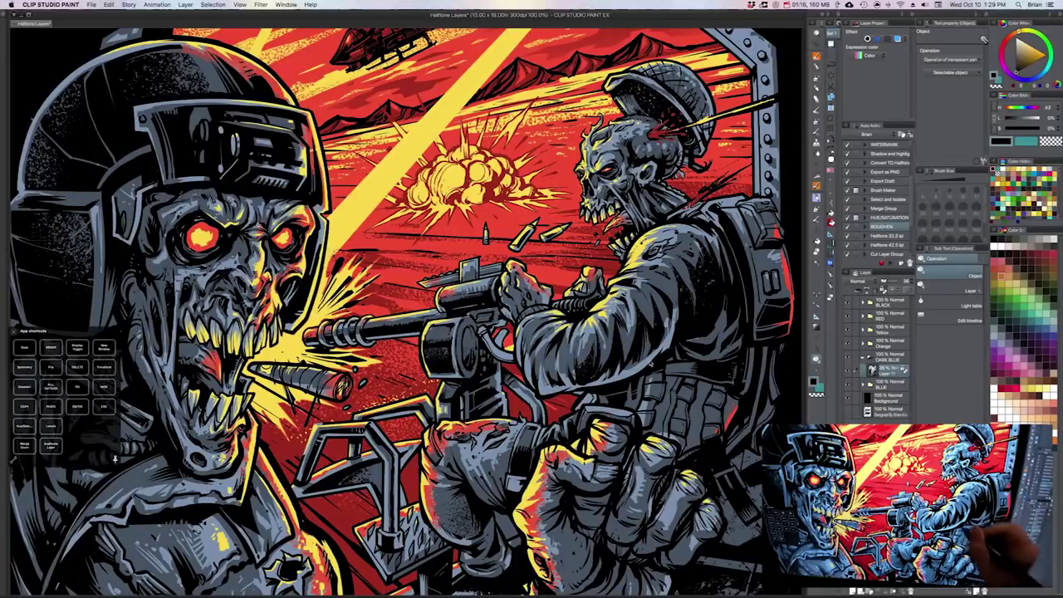
{"action": "left_click_drag", "start_coordinate": [590, 355], "coordinate": [677, 386]}
{"action": "key", "text": "super+0"}
{"action": "key", "text": "super+alt+0"}
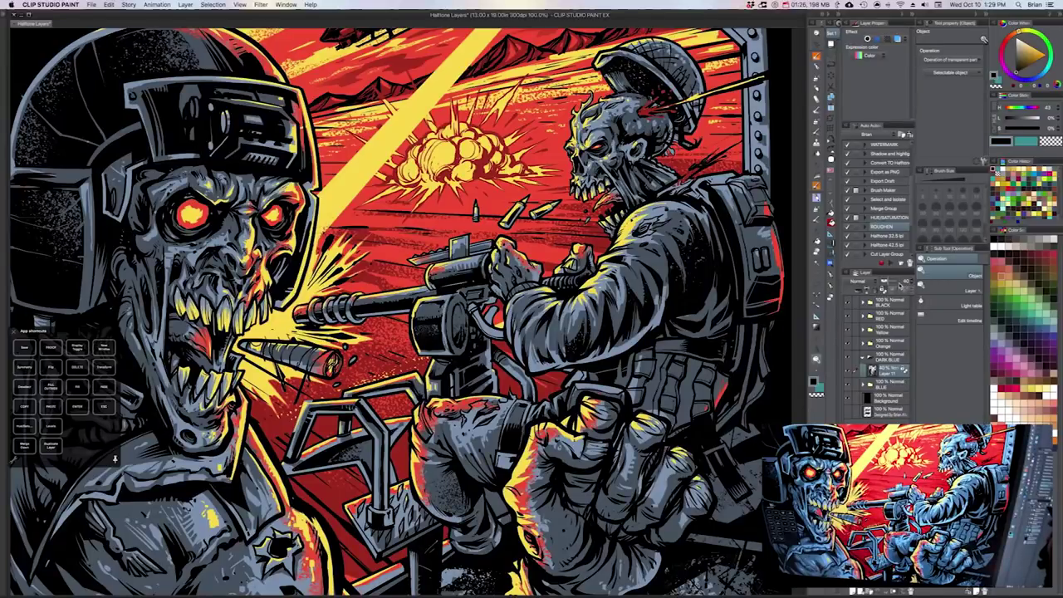
{"action": "left_click_drag", "start_coordinate": [696, 397], "coordinate": [698, 432]}
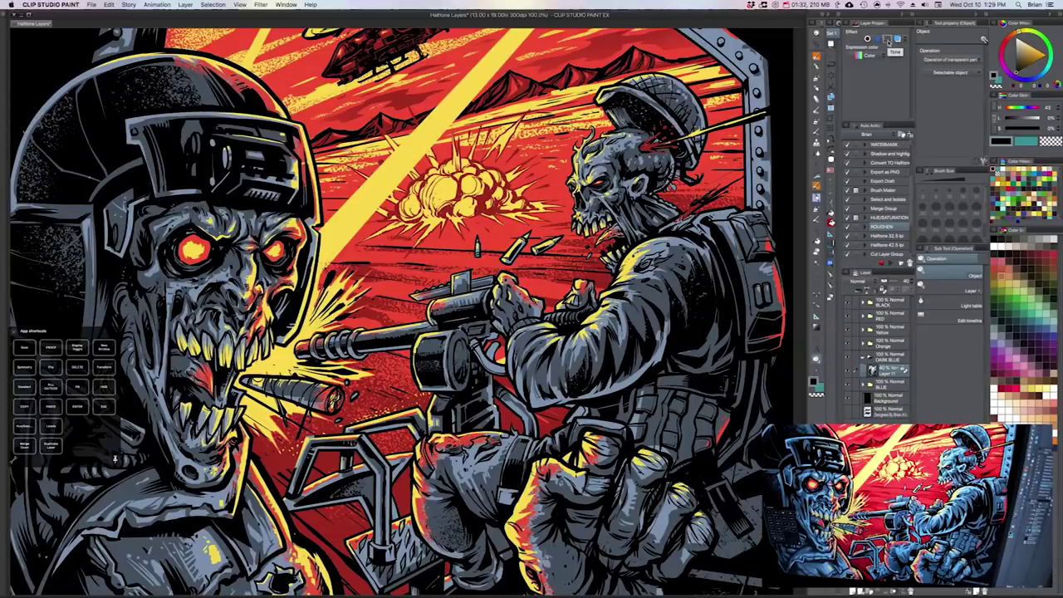
Step: Apply the Tone effect to Layer 11 and inspect the halftone dots on the gunner's sleeve
{"action": "left_click", "coordinate": [887, 39]}
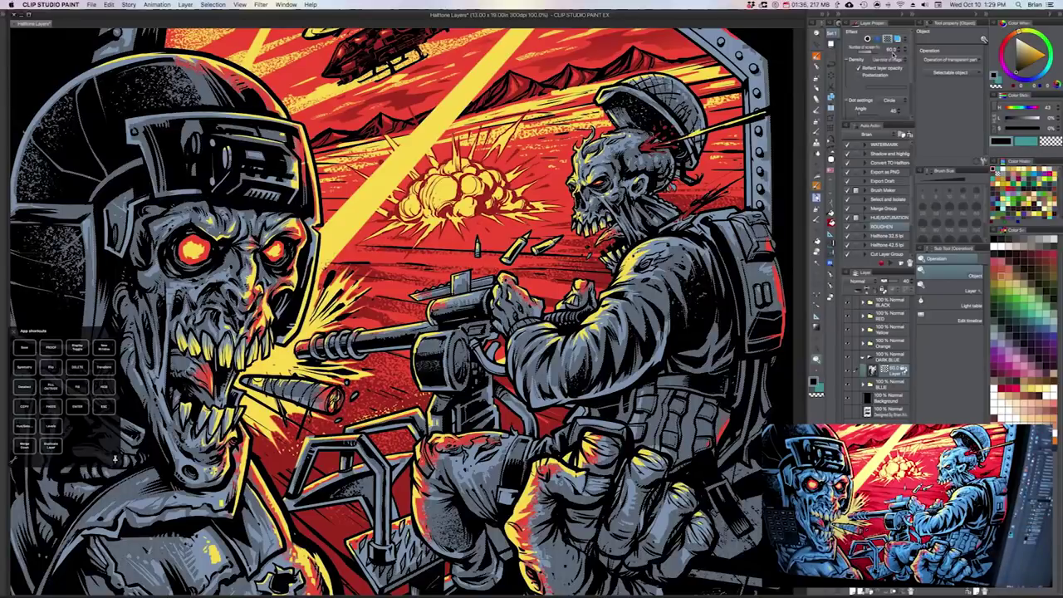
{"action": "scroll", "coordinate": [688, 340], "scroll_direction": "up", "scroll_amount": 1}
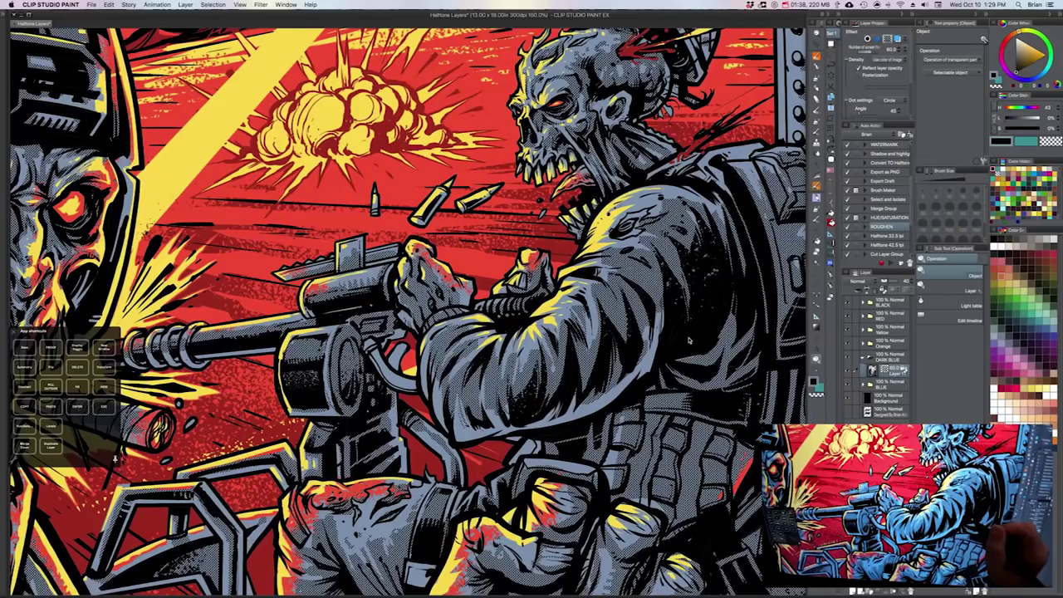
{"action": "scroll", "coordinate": [688, 340], "scroll_direction": "up", "scroll_amount": 3}
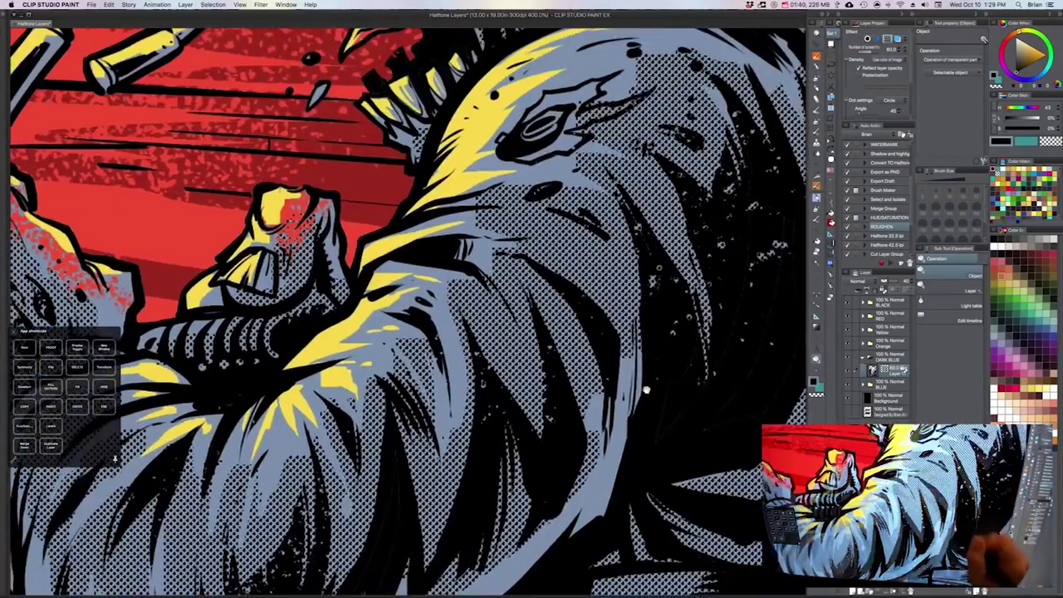
{"action": "left_click_drag", "start_coordinate": [646, 389], "coordinate": [655, 430]}
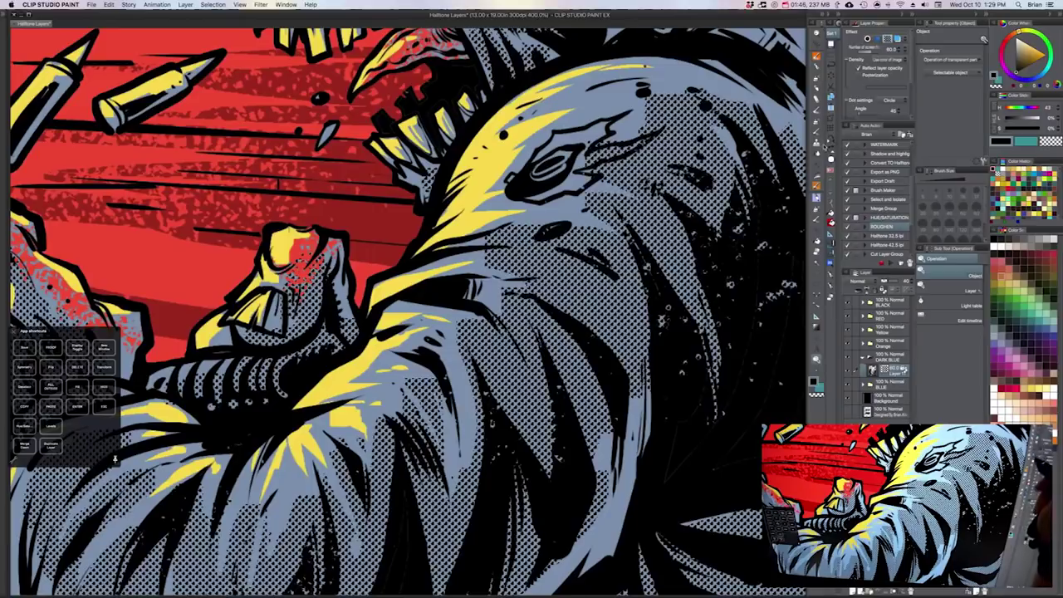
Step: Change the tone's dot shape to Line and check the pattern on the figures
{"action": "left_click", "coordinate": [894, 101]}
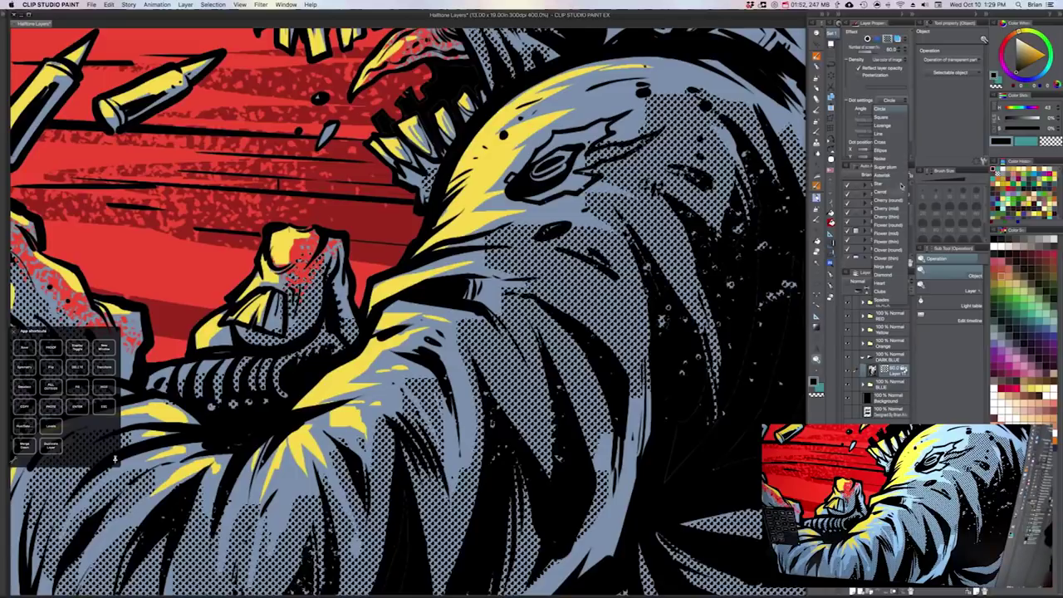
{"action": "left_click", "coordinate": [880, 134]}
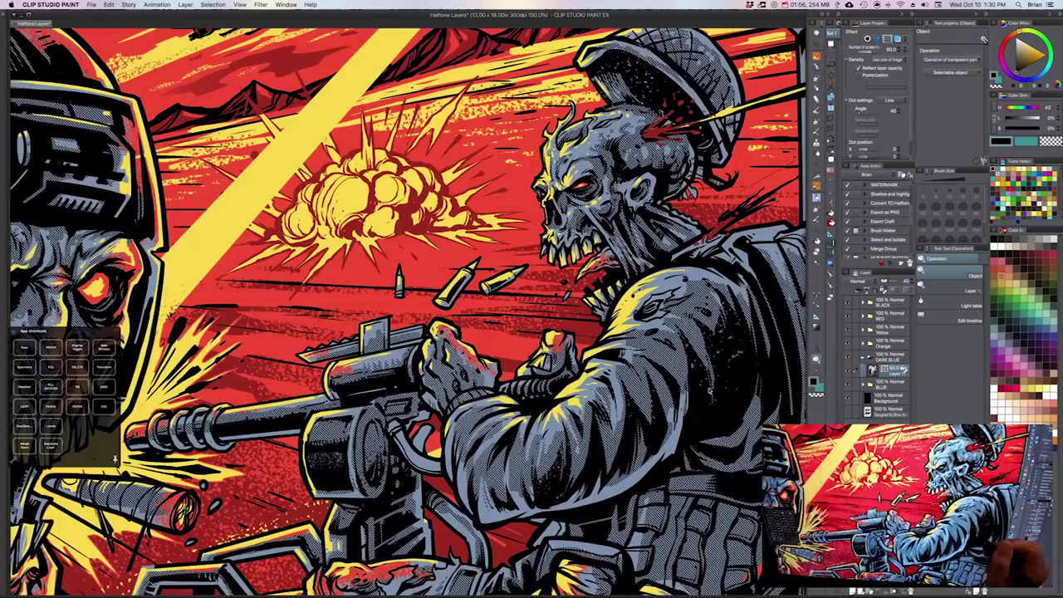
{"action": "left_click_drag", "start_coordinate": [710, 390], "coordinate": [739, 384]}
{"action": "scroll", "coordinate": [706, 373], "scroll_direction": "down", "scroll_amount": 1}
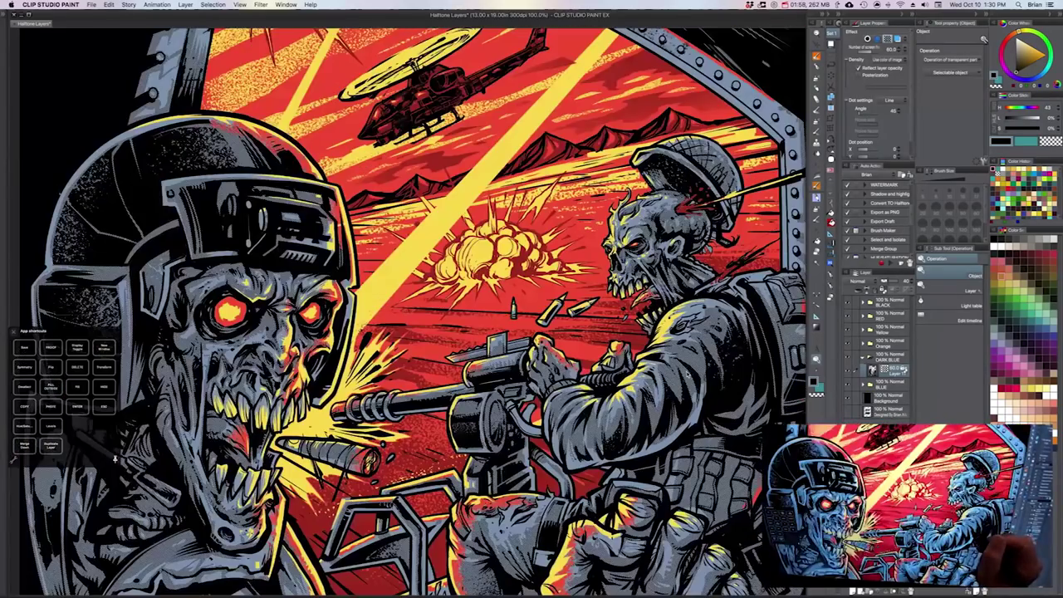
{"action": "scroll", "coordinate": [706, 374], "scroll_direction": "up", "scroll_amount": 1}
Step: Set the tone's dot shape to Diamond
{"action": "left_click", "coordinate": [906, 102]}
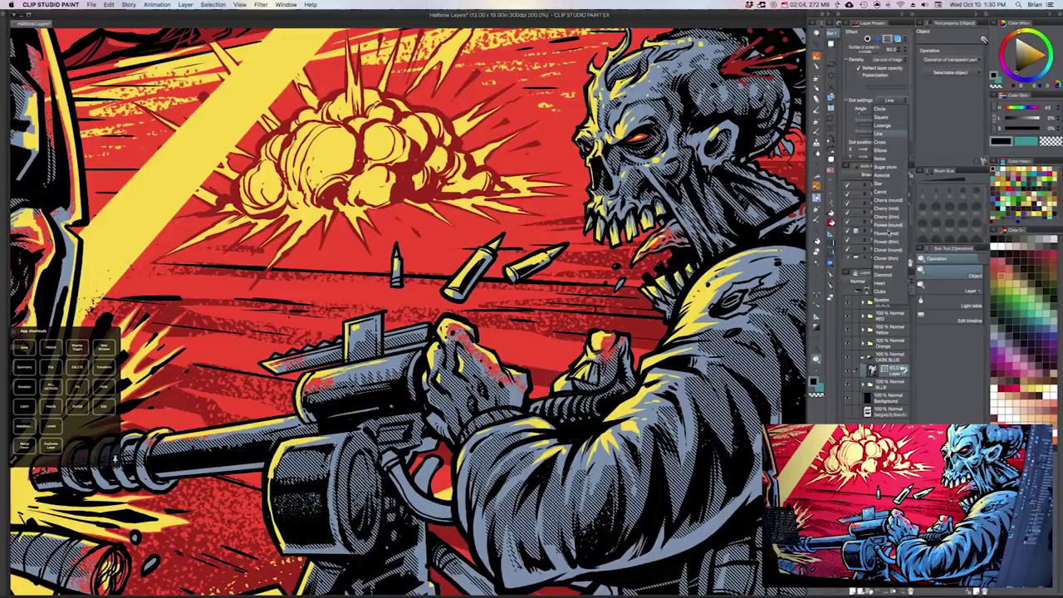
{"action": "left_click", "coordinate": [887, 274]}
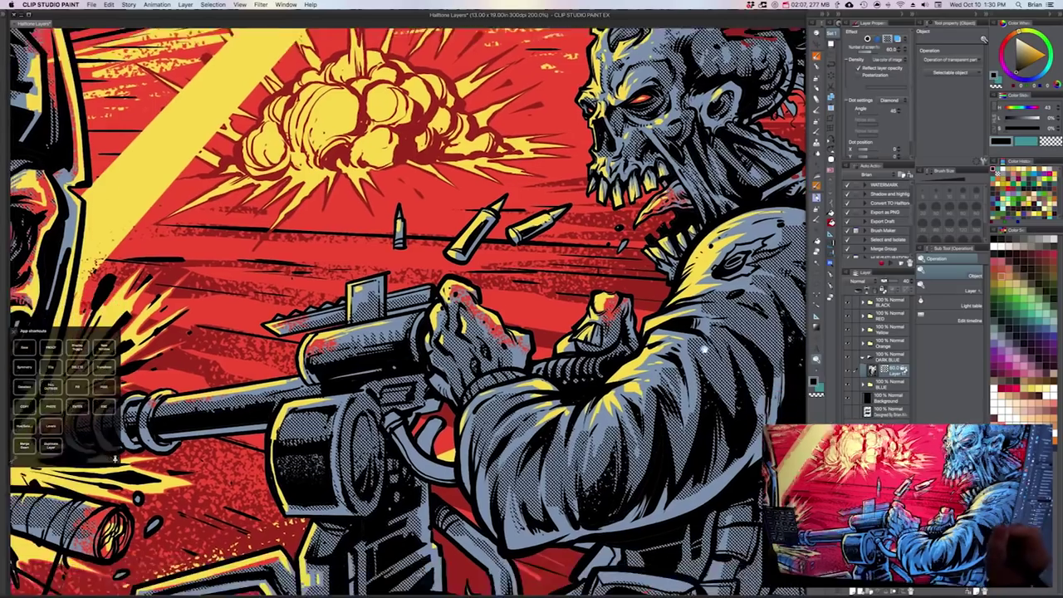
{"action": "left_click_drag", "start_coordinate": [704, 350], "coordinate": [703, 340]}
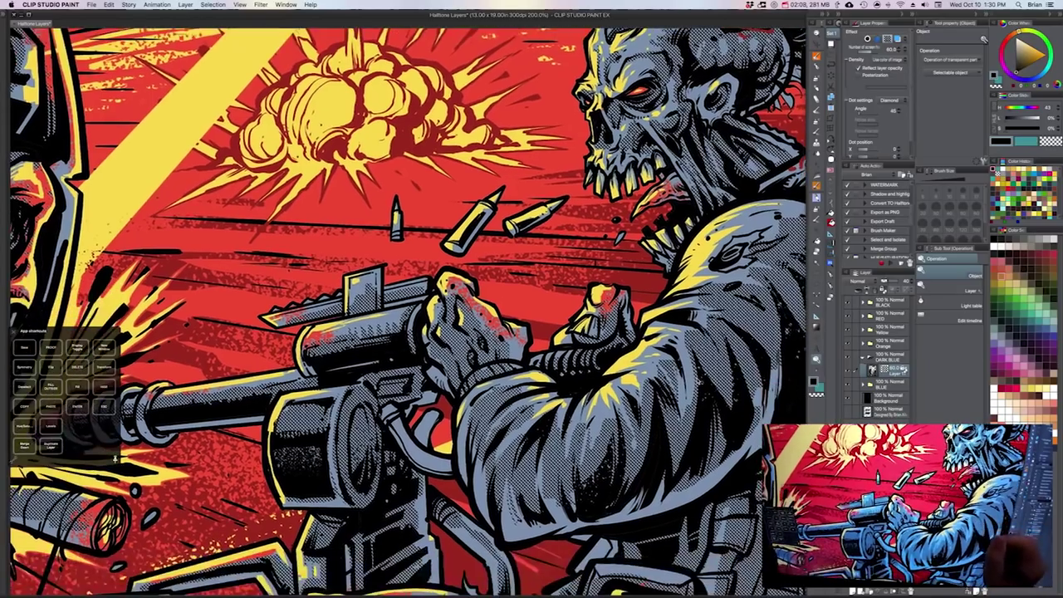
Step: Examine the diamond halftone across the whole illustration and close up on the gunner
{"action": "scroll", "coordinate": [699, 381], "scroll_direction": "down", "scroll_amount": 1}
{"action": "left_click_drag", "start_coordinate": [699, 381], "coordinate": [691, 408]}
{"action": "scroll", "coordinate": [611, 299], "scroll_direction": "down", "scroll_amount": 2}
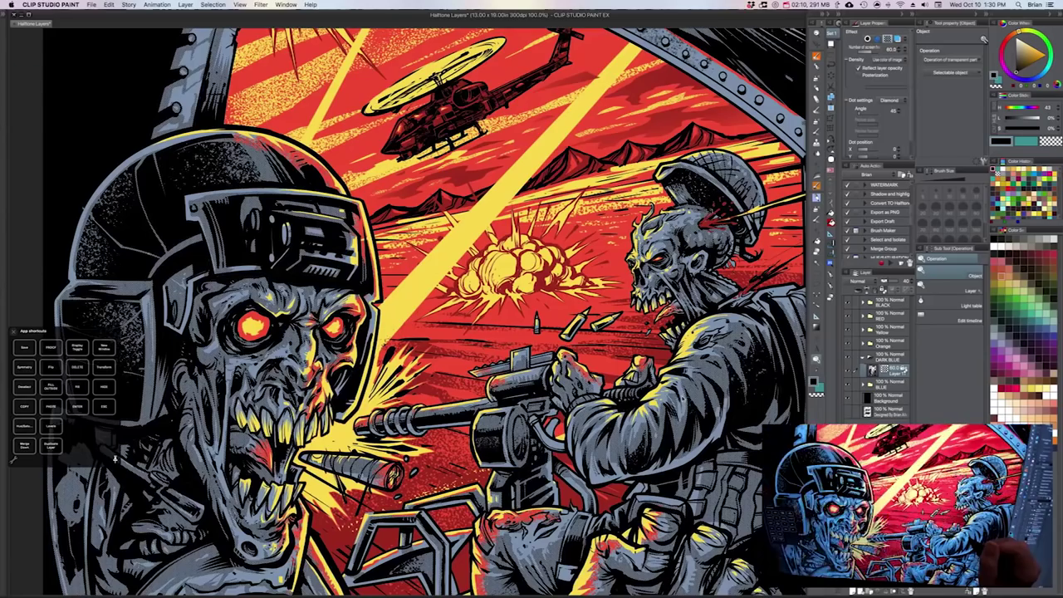
{"action": "scroll", "coordinate": [611, 300], "scroll_direction": "up", "scroll_amount": 3}
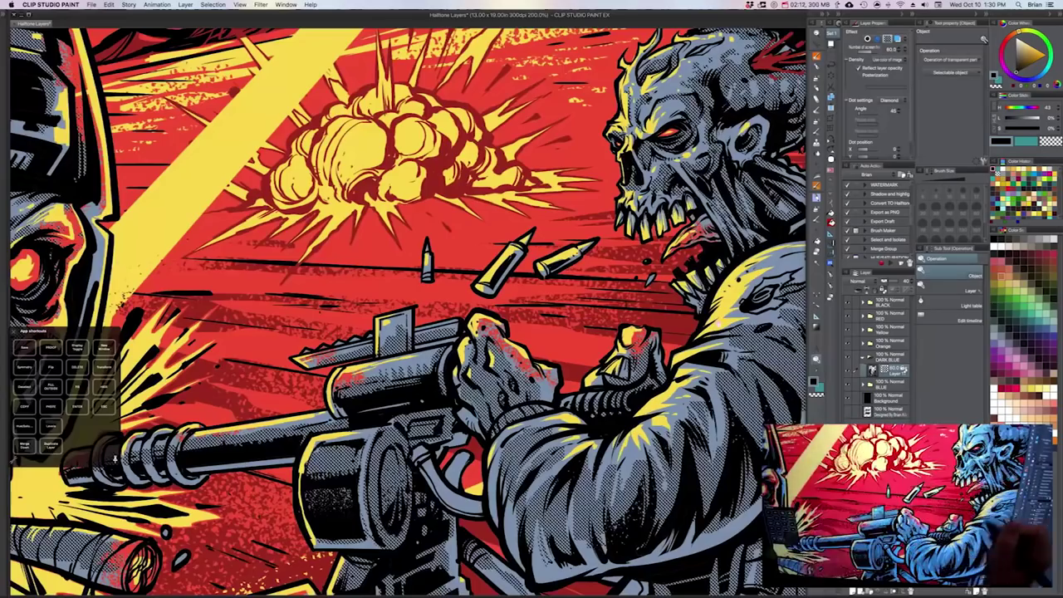
{"action": "left_click_drag", "start_coordinate": [718, 345], "coordinate": [667, 378]}
{"action": "scroll", "coordinate": [642, 426], "scroll_direction": "down", "scroll_amount": 3}
{"action": "scroll", "coordinate": [707, 407], "scroll_direction": "down", "scroll_amount": 2}
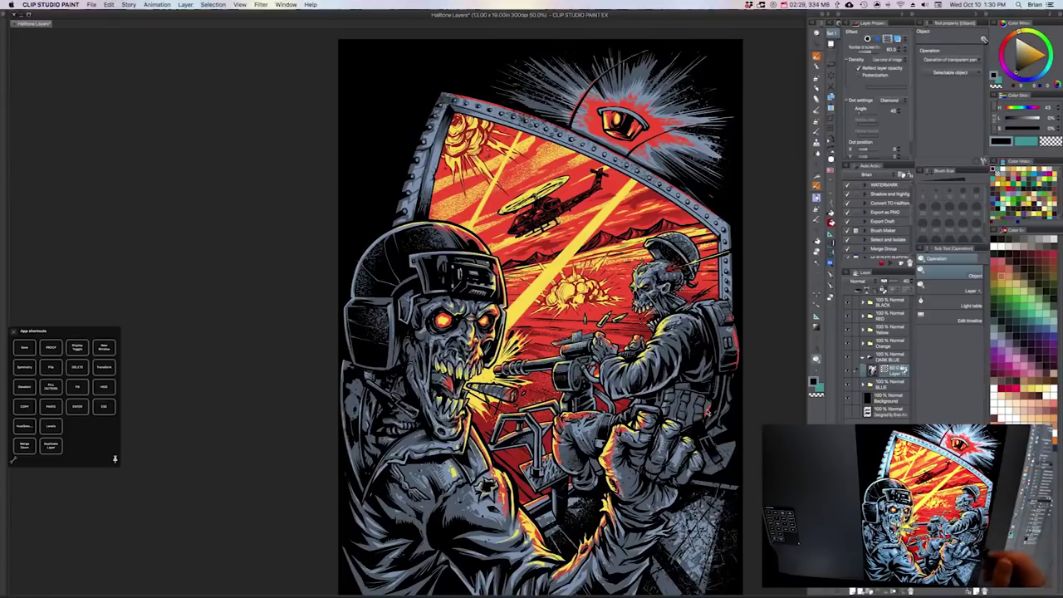
{"action": "scroll", "coordinate": [702, 440], "scroll_direction": "up", "scroll_amount": 1}
{"action": "left_click_drag", "start_coordinate": [703, 437], "coordinate": [662, 487]}
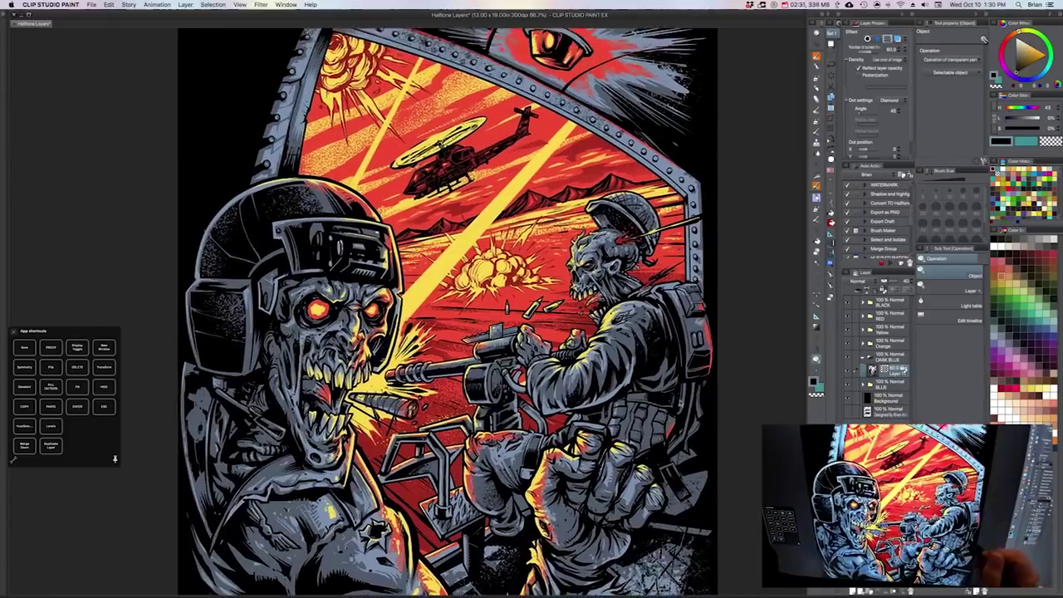
{"action": "scroll", "coordinate": [711, 372], "scroll_direction": "up", "scroll_amount": 2}
{"action": "left_click_drag", "start_coordinate": [712, 370], "coordinate": [745, 405]}
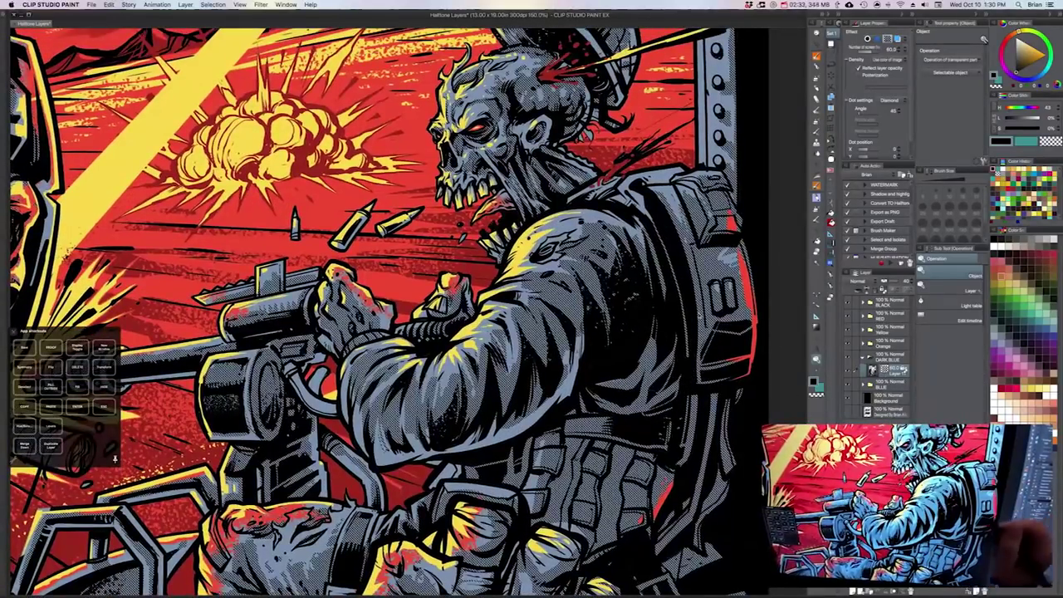
Step: Set the tone's screen frequency to 55 and review the halftone over the full illustration
{"action": "left_click_drag", "start_coordinate": [687, 317], "coordinate": [684, 342]}
{"action": "left_click", "coordinate": [906, 50]}
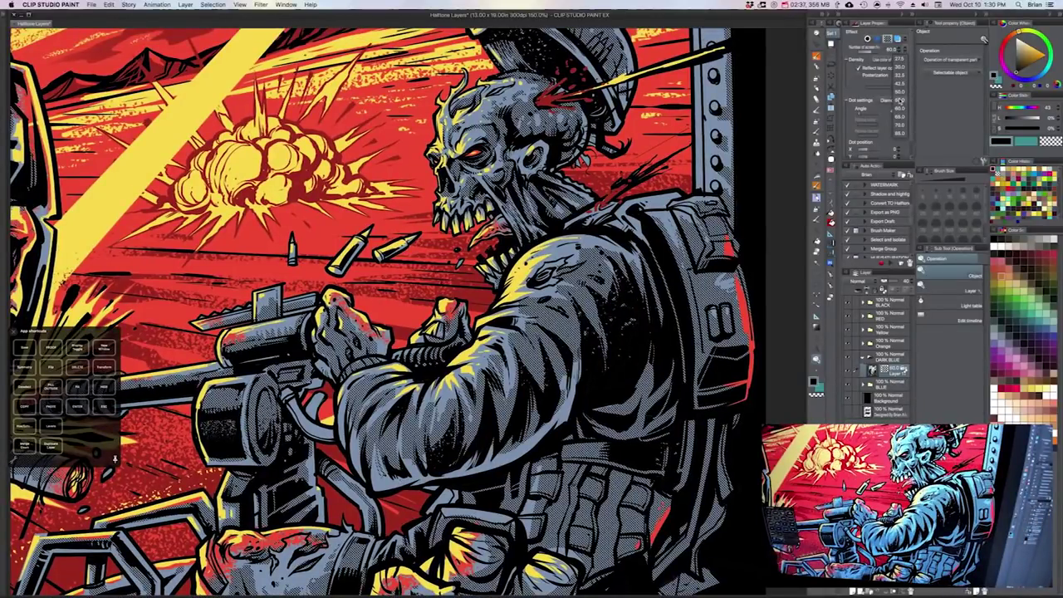
{"action": "left_click", "coordinate": [900, 100]}
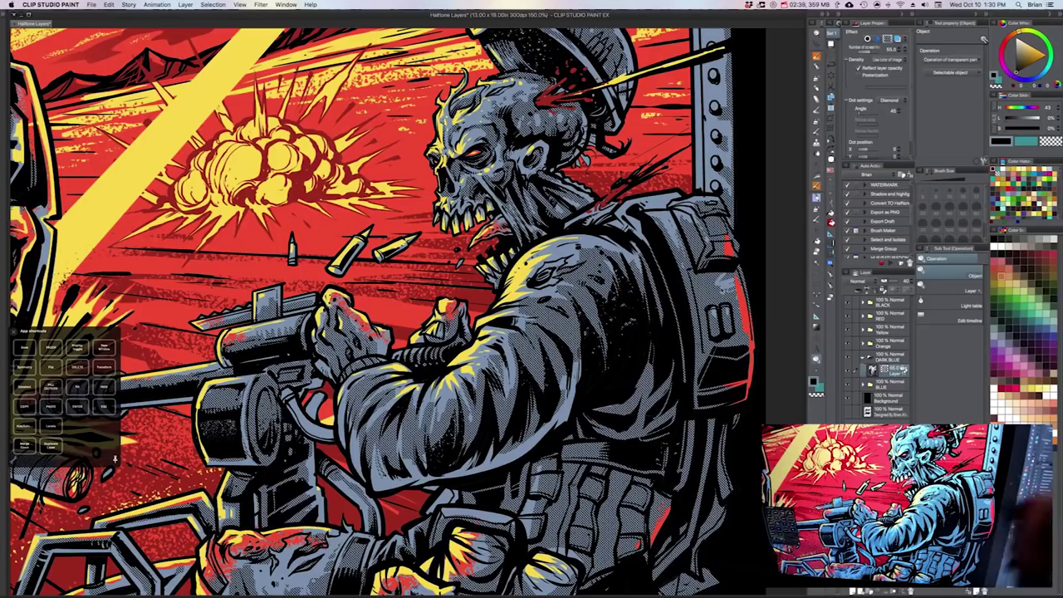
{"action": "left_click_drag", "start_coordinate": [656, 330], "coordinate": [741, 350]}
{"action": "key", "text": "super+minus"}
{"action": "left_click_drag", "start_coordinate": [586, 351], "coordinate": [595, 355]}
{"action": "scroll", "coordinate": [382, 312], "scroll_direction": "down", "scroll_amount": 3}
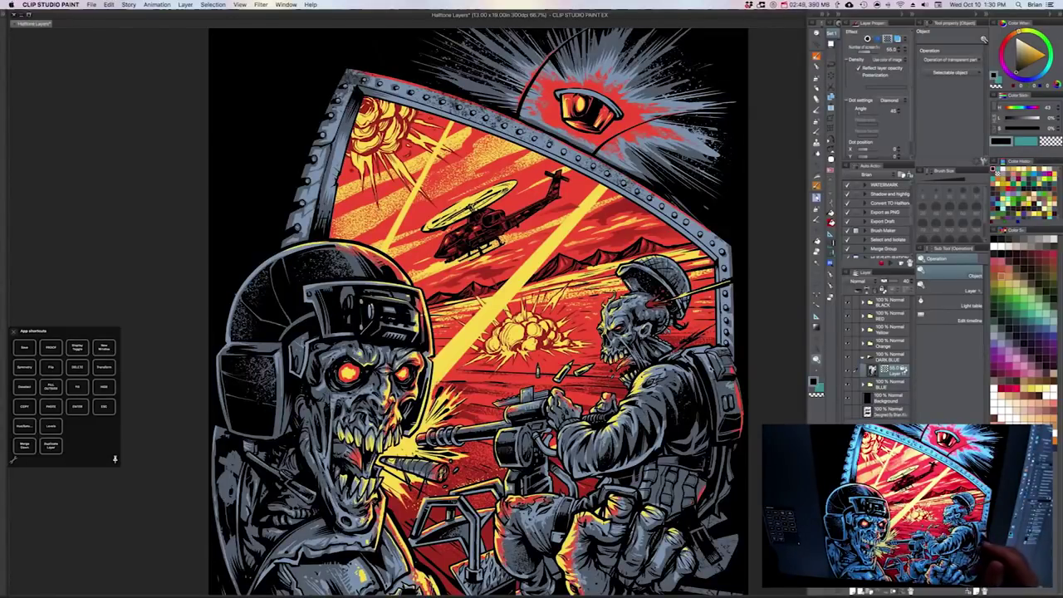
Step: Erase the halftone from the blue burst around the lamp using Lasso fill with transparent colour
{"action": "scroll", "coordinate": [628, 318], "scroll_direction": "up", "scroll_amount": 4}
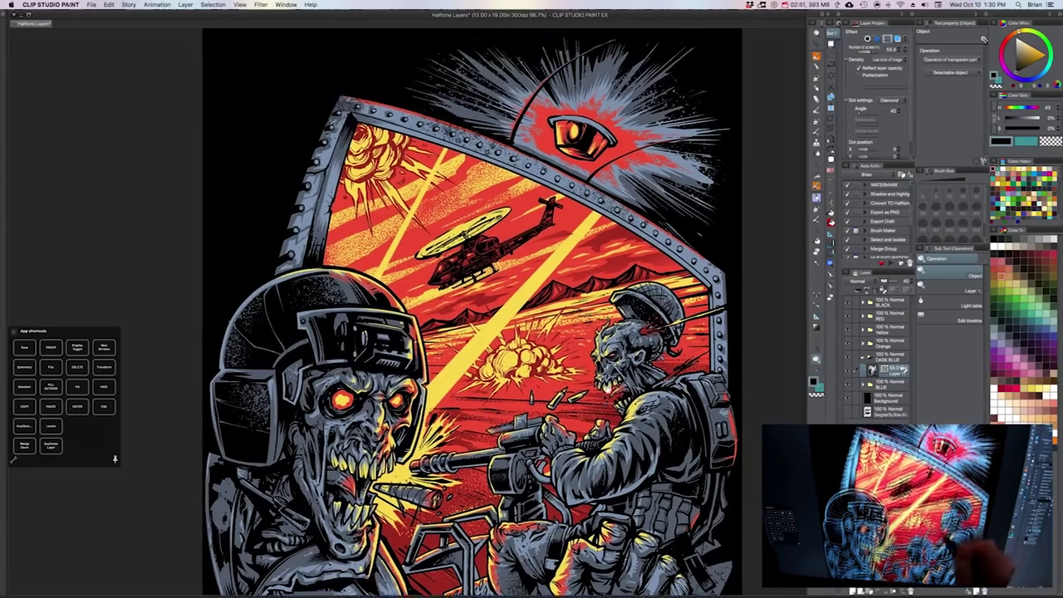
{"action": "scroll", "coordinate": [617, 329], "scroll_direction": "up", "scroll_amount": 5}
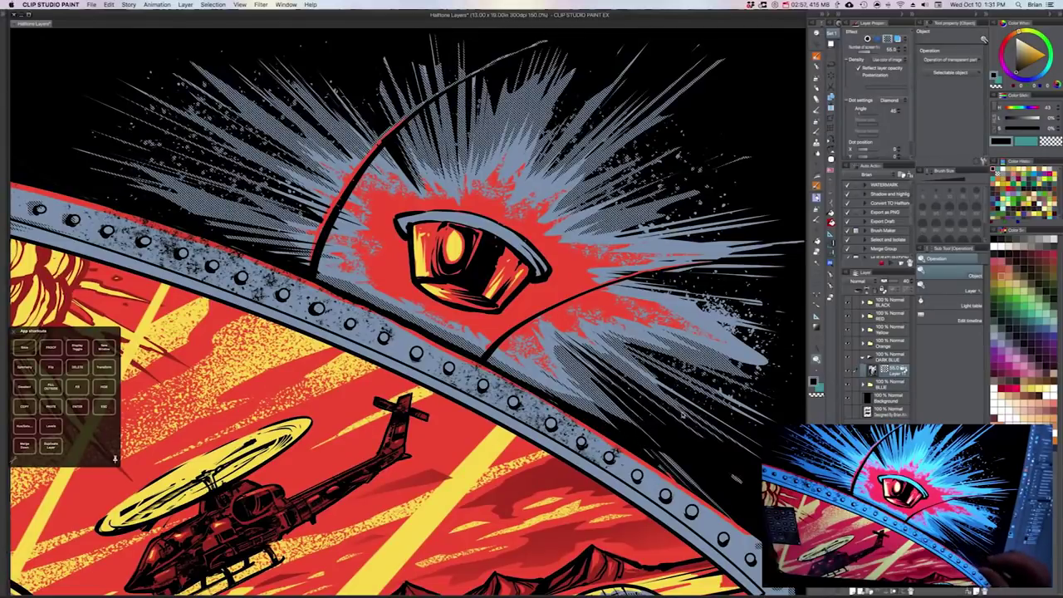
{"action": "key", "text": "u"}
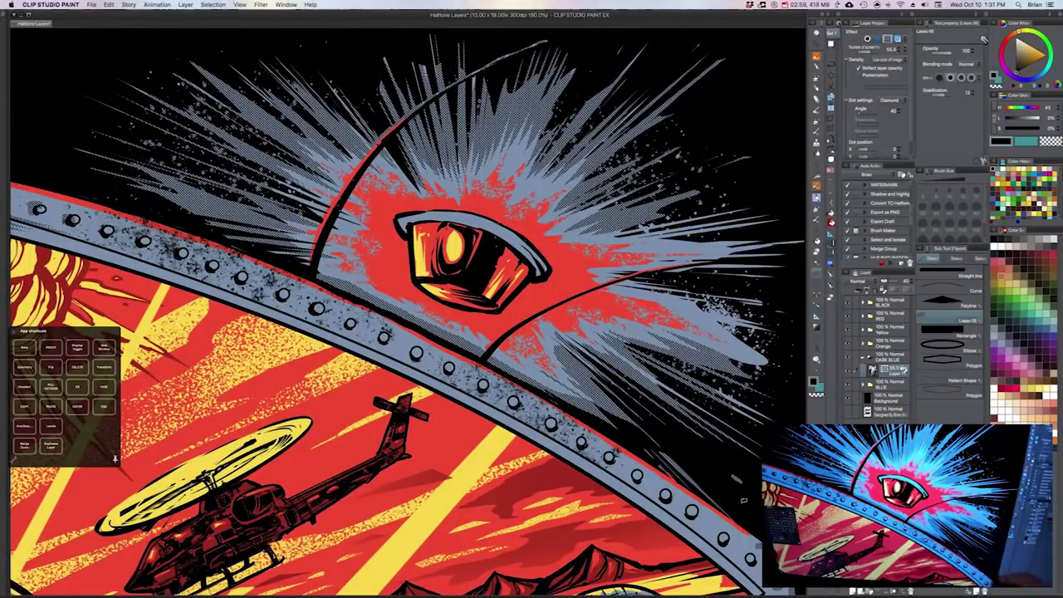
{"action": "key", "text": "c"}
{"action": "mouse_move", "coordinate": [596, 418]}
{"action": "left_mouse_down"}
{"action": "mouse_move", "coordinate": [548, 282]}
{"action": "mouse_move", "coordinate": [555, 166]}
{"action": "left_mouse_up"}
{"action": "left_click_drag", "start_coordinate": [678, 323], "coordinate": [663, 374]}
{"action": "mouse_move", "coordinate": [736, 450]}
{"action": "left_mouse_down"}
{"action": "mouse_move", "coordinate": [744, 151]}
{"action": "mouse_move", "coordinate": [459, 70]}
{"action": "mouse_move", "coordinate": [162, 94]}
{"action": "mouse_move", "coordinate": [56, 223]}
{"action": "mouse_move", "coordinate": [615, 500]}
{"action": "left_mouse_up"}
{"action": "left_click_drag", "start_coordinate": [52, 211], "coordinate": [58, 237]}
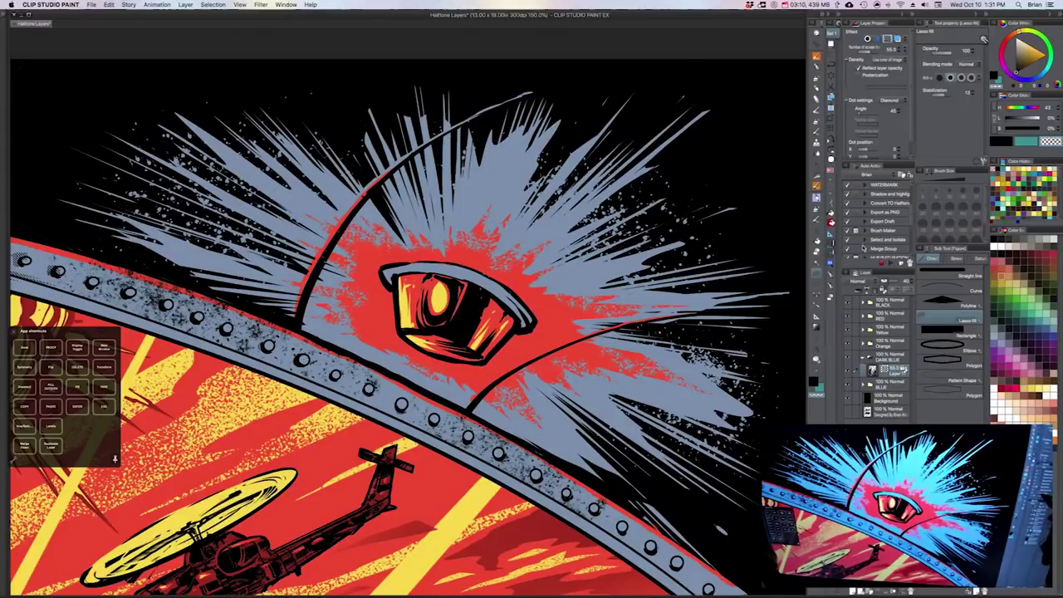
Step: Select the area around the lamp's burst above the riveted frame with a freehand lasso selection
{"action": "key", "text": "m"}
{"action": "key", "text": "super+minus"}
{"action": "mouse_move", "coordinate": [783, 212]}
{"action": "left_mouse_down"}
{"action": "mouse_move", "coordinate": [803, 285]}
{"action": "mouse_move", "coordinate": [795, 411]}
{"action": "left_mouse_up"}
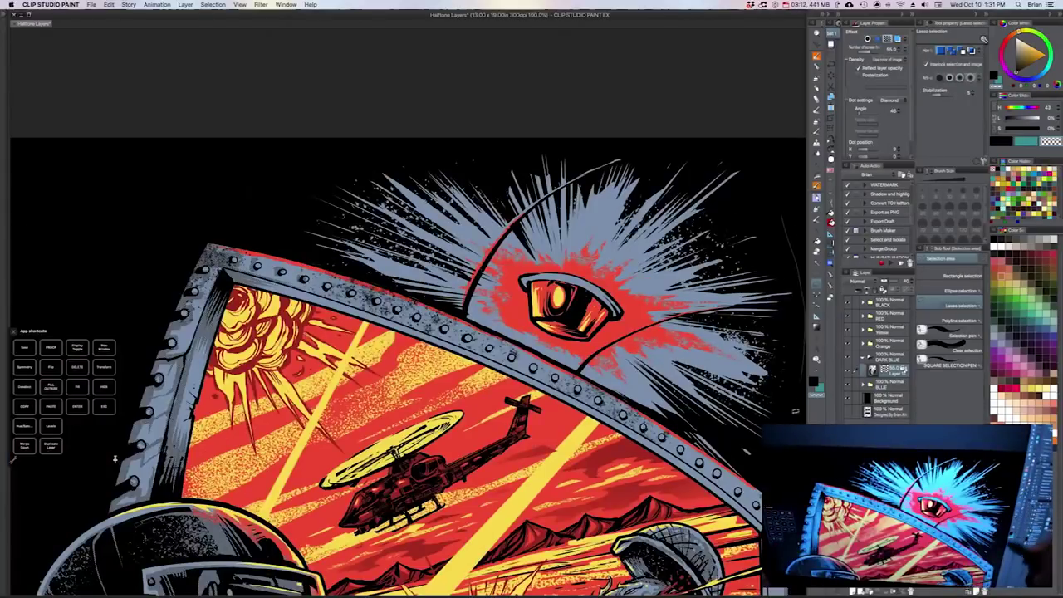
{"action": "mouse_move", "coordinate": [677, 432]}
{"action": "left_mouse_down"}
{"action": "mouse_move", "coordinate": [490, 344]}
{"action": "mouse_move", "coordinate": [285, 223]}
{"action": "mouse_move", "coordinate": [752, 154]}
{"action": "left_mouse_up"}
{"action": "left_click_drag", "start_coordinate": [764, 338], "coordinate": [746, 340]}
Step: Shade the outer edges of the lamp's burst with the SOFT - Airbrush, fading the halftone inward towards the light
{"action": "key", "text": "b"}
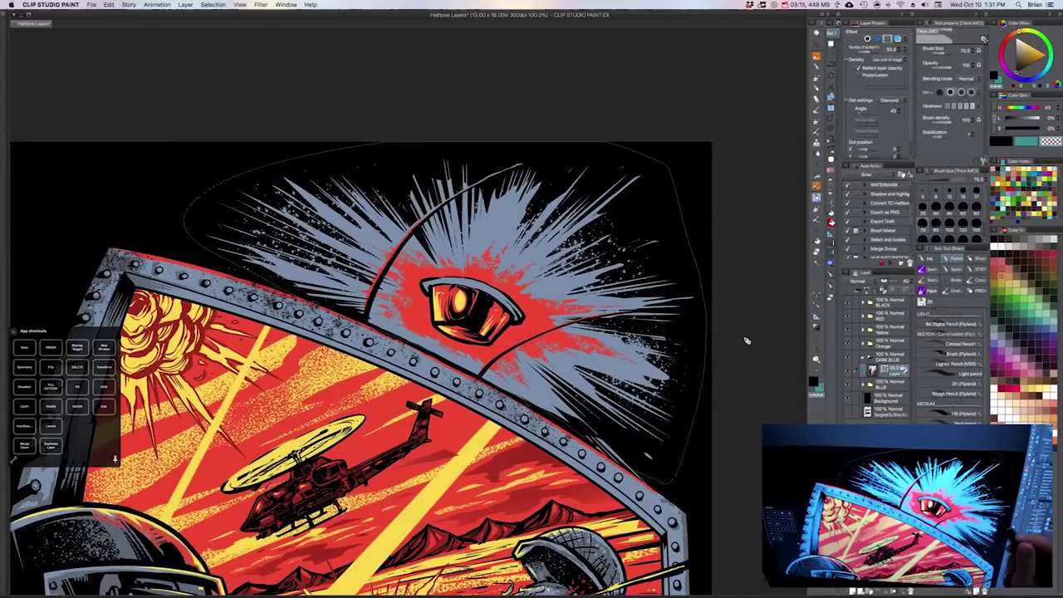
{"action": "key", "text": "super+plus"}
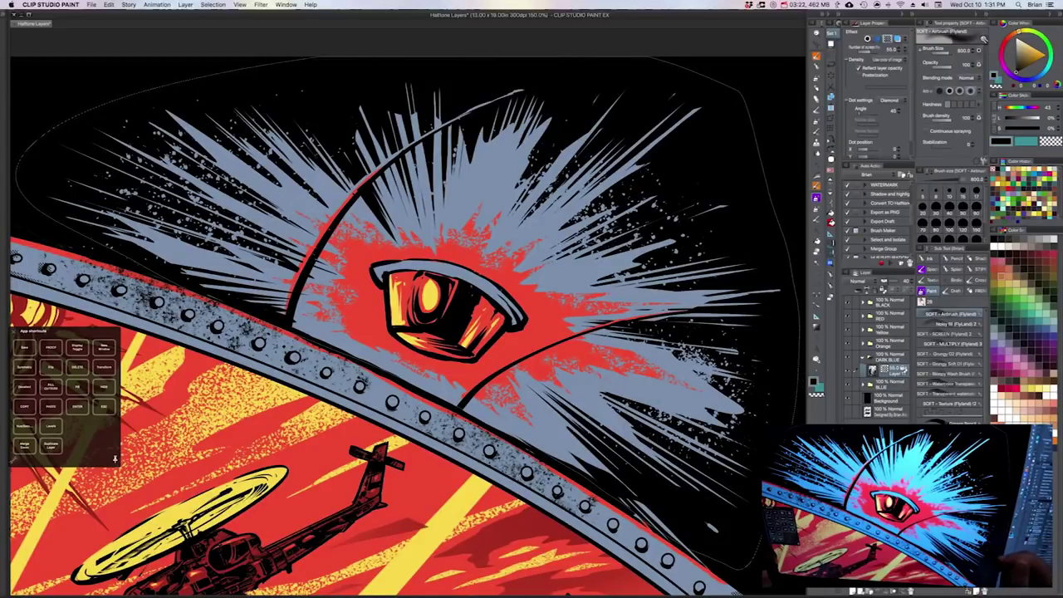
{"action": "left_click_drag", "start_coordinate": [744, 373], "coordinate": [681, 307]}
{"action": "key", "text": "bracketright"}
{"action": "key", "text": "bracketright"}
{"action": "key", "text": "bracketright"}
{"action": "key", "text": "bracketright"}
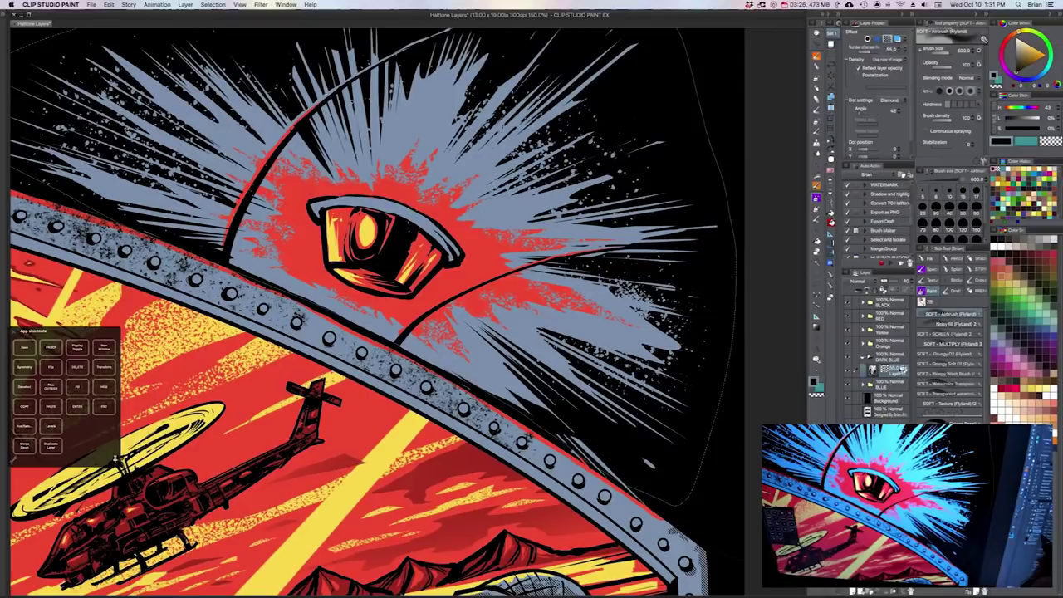
{"action": "mouse_move", "coordinate": [705, 293]}
{"action": "left_mouse_down"}
{"action": "mouse_move", "coordinate": [693, 334]}
{"action": "mouse_move", "coordinate": [544, 411]}
{"action": "left_mouse_up"}
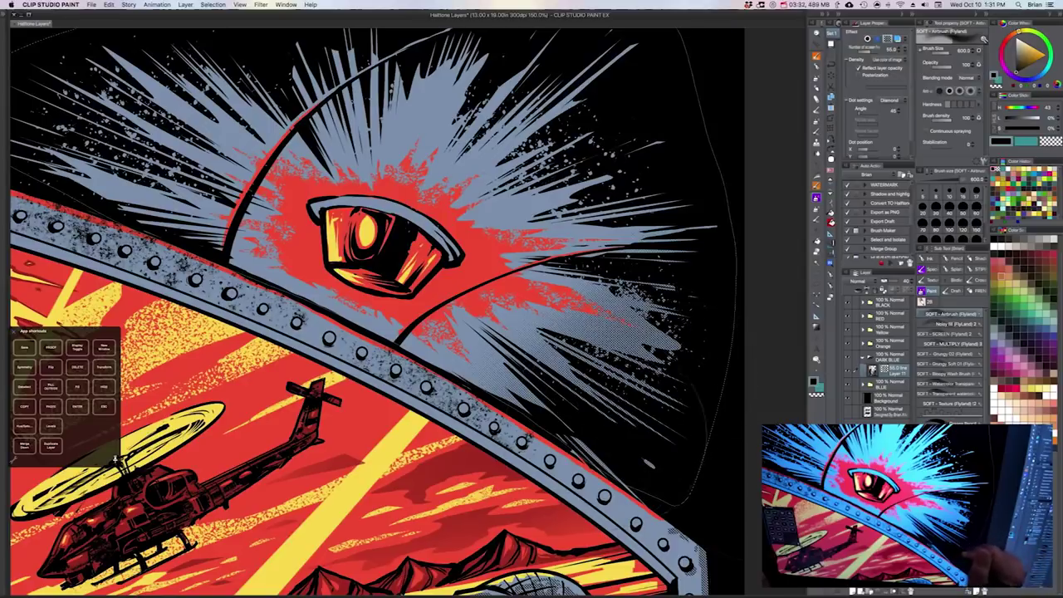
{"action": "mouse_move", "coordinate": [669, 401]}
{"action": "left_mouse_down"}
{"action": "mouse_move", "coordinate": [660, 391]}
{"action": "mouse_move", "coordinate": [656, 492]}
{"action": "left_mouse_up"}
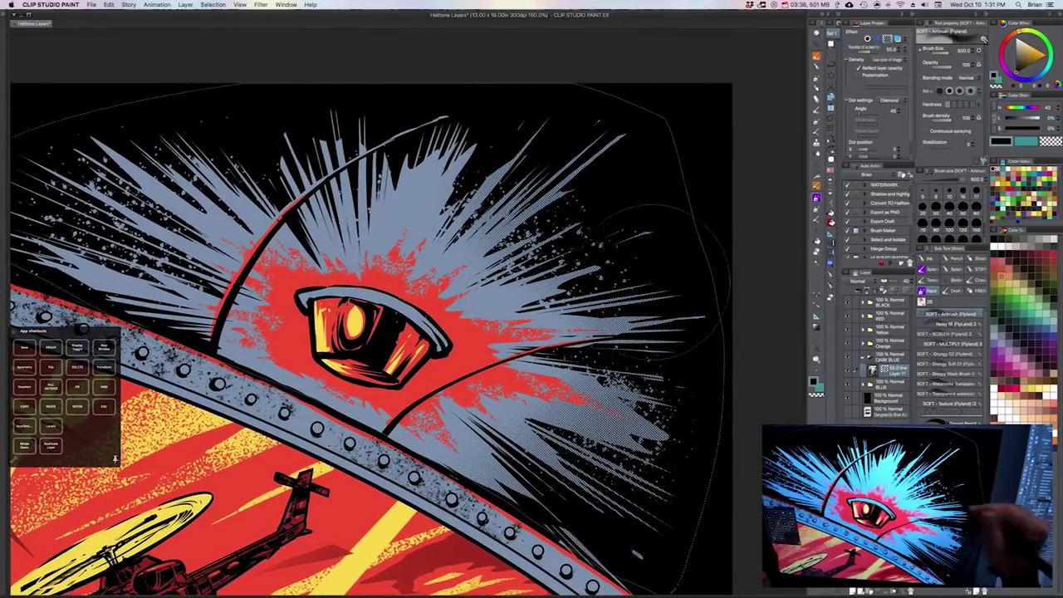
{"action": "left_click_drag", "start_coordinate": [398, 158], "coordinate": [515, 182]}
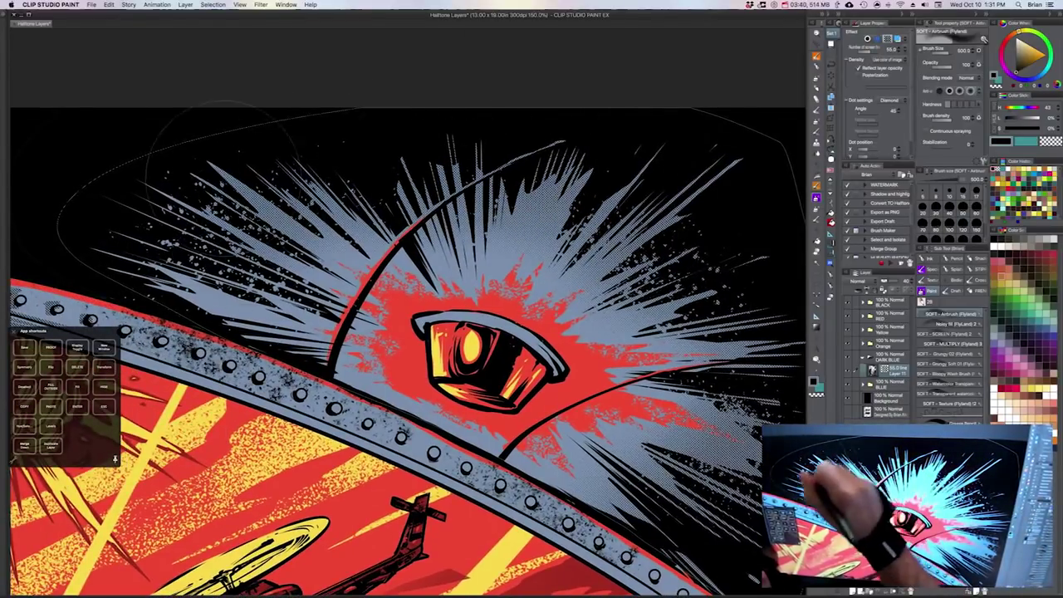
Step: Vary the SOFT - Airbrush size between 300 and 500 and extend the halftone shading along the outer edges of the lamp's burst
{"action": "key", "text": "["}
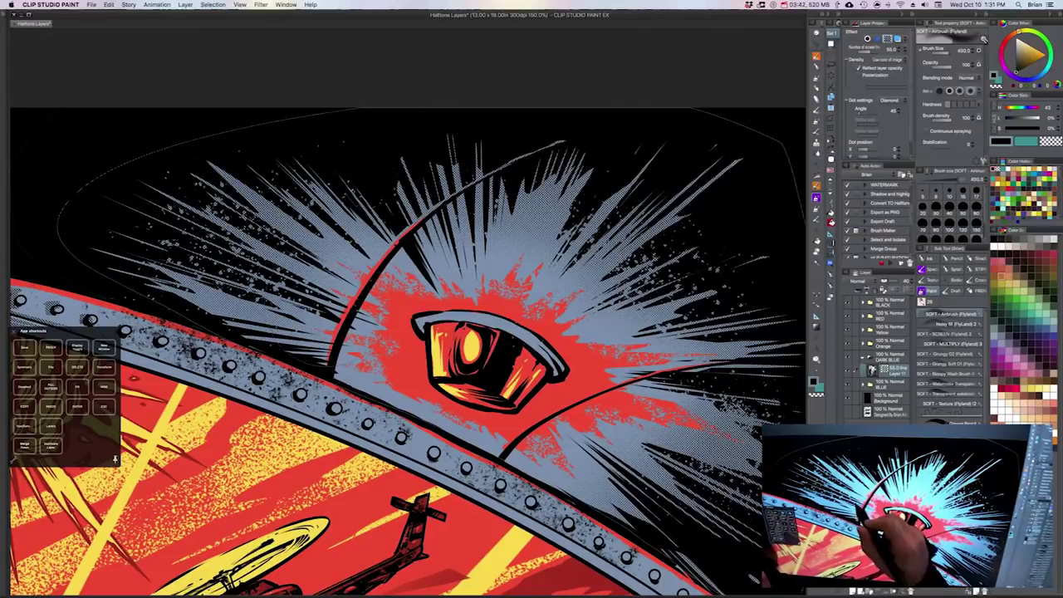
{"action": "key", "text": "["}
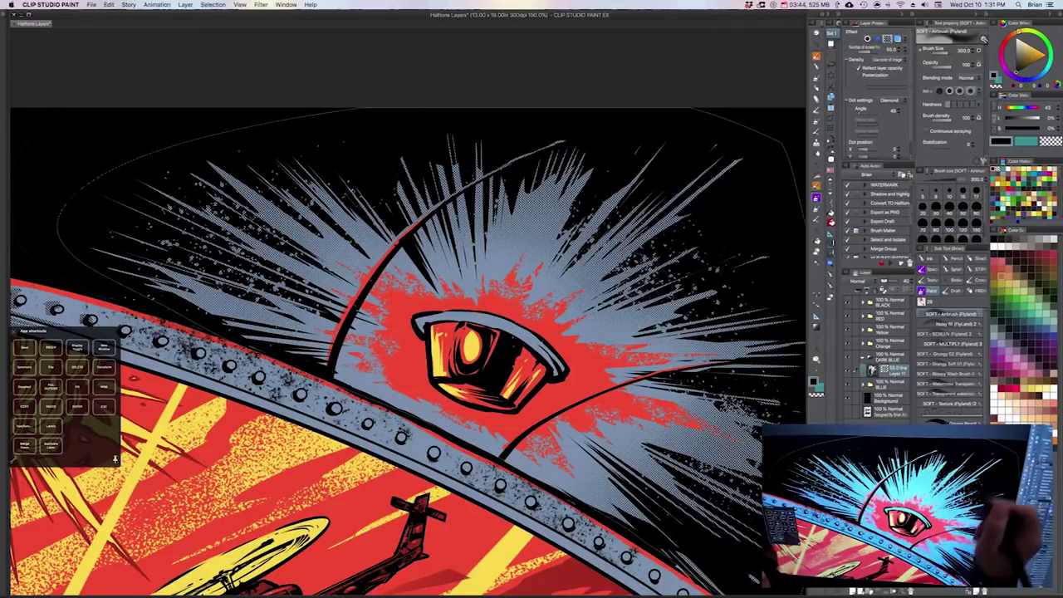
{"action": "key", "text": "]"}
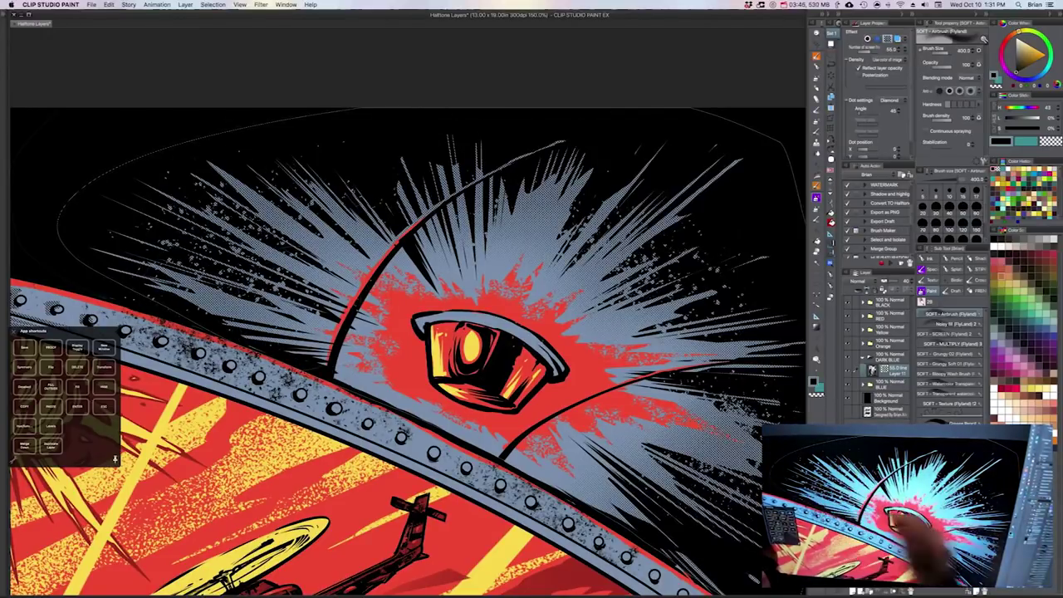
{"action": "left_click_drag", "start_coordinate": [714, 314], "coordinate": [640, 260]}
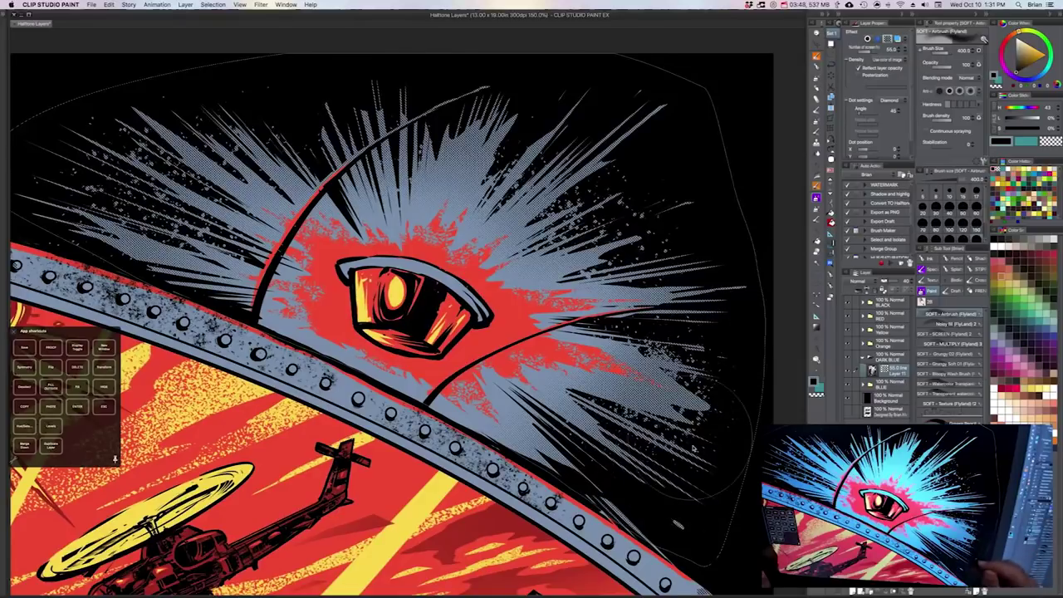
{"action": "scroll", "coordinate": [698, 448], "scroll_direction": "down", "scroll_amount": 5}
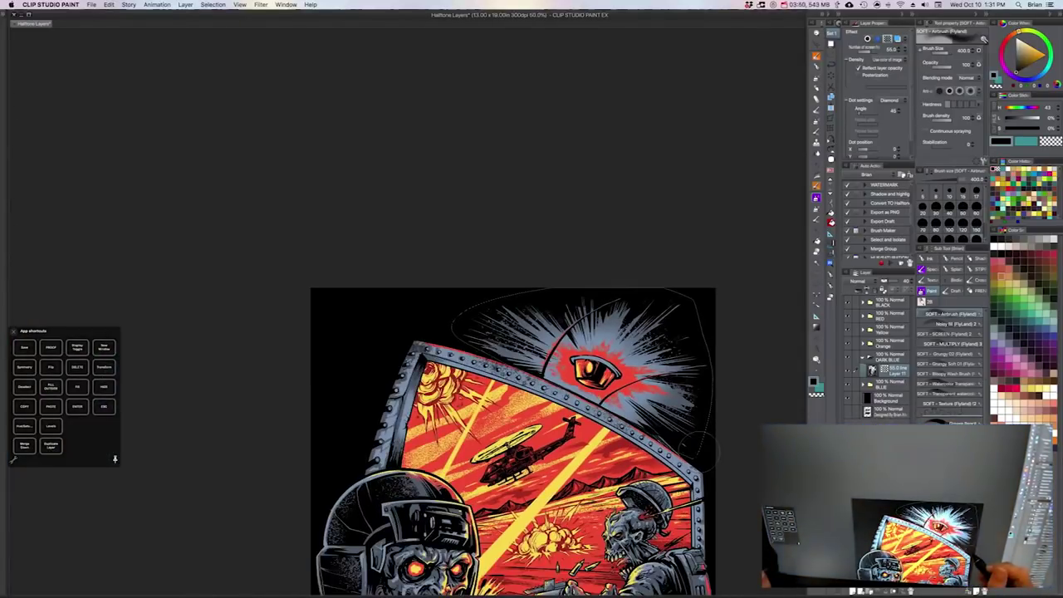
{"action": "scroll", "coordinate": [694, 440], "scroll_direction": "up", "scroll_amount": 4}
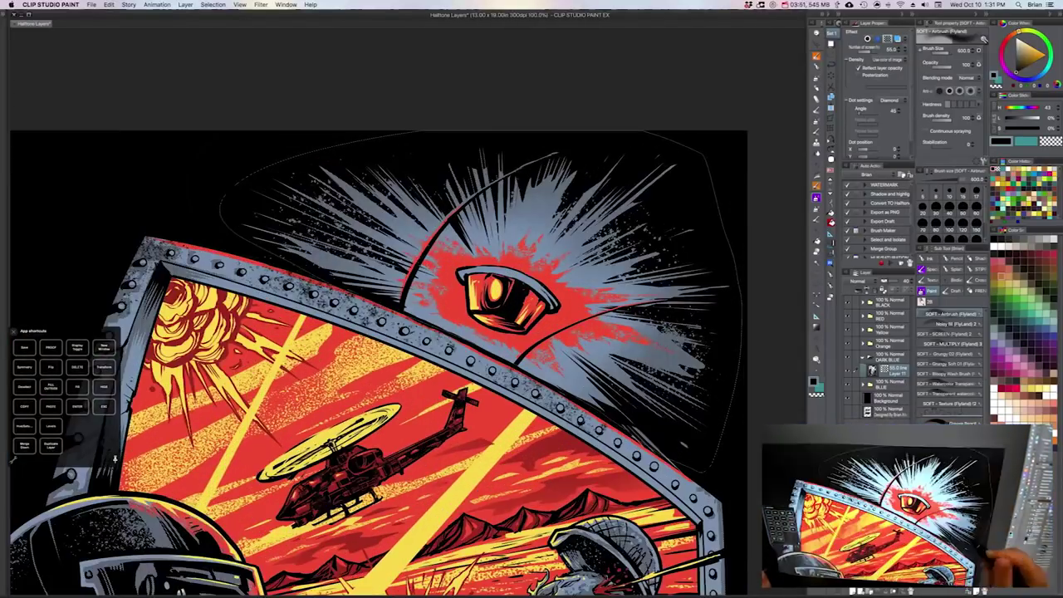
Step: Set the halftone tone's dot shape to Square
{"action": "scroll", "coordinate": [681, 437], "scroll_direction": "up", "scroll_amount": 2}
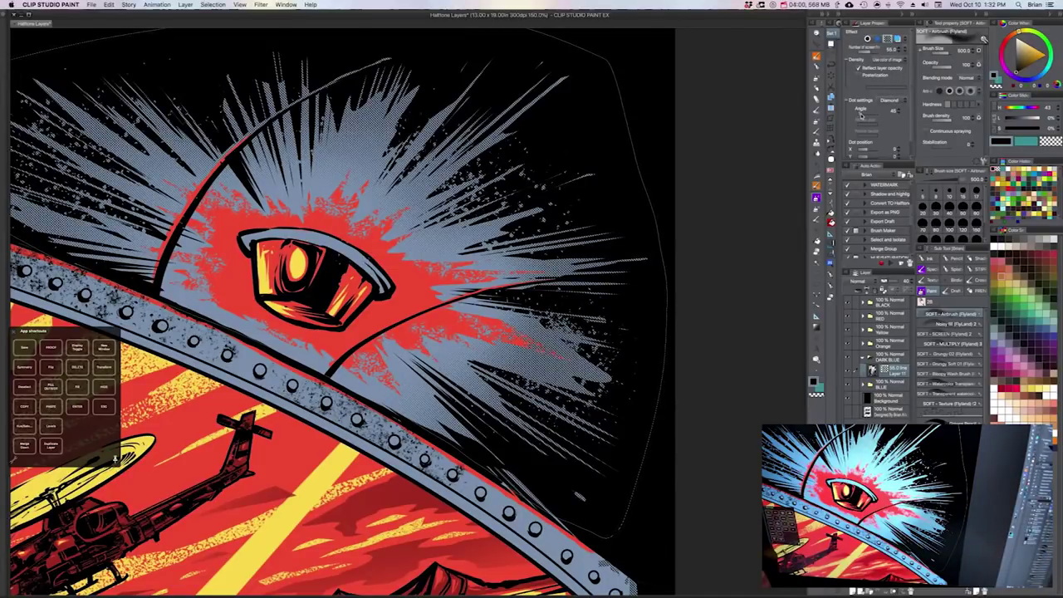
{"action": "scroll", "coordinate": [913, 105], "scroll_direction": "down", "scroll_amount": 2}
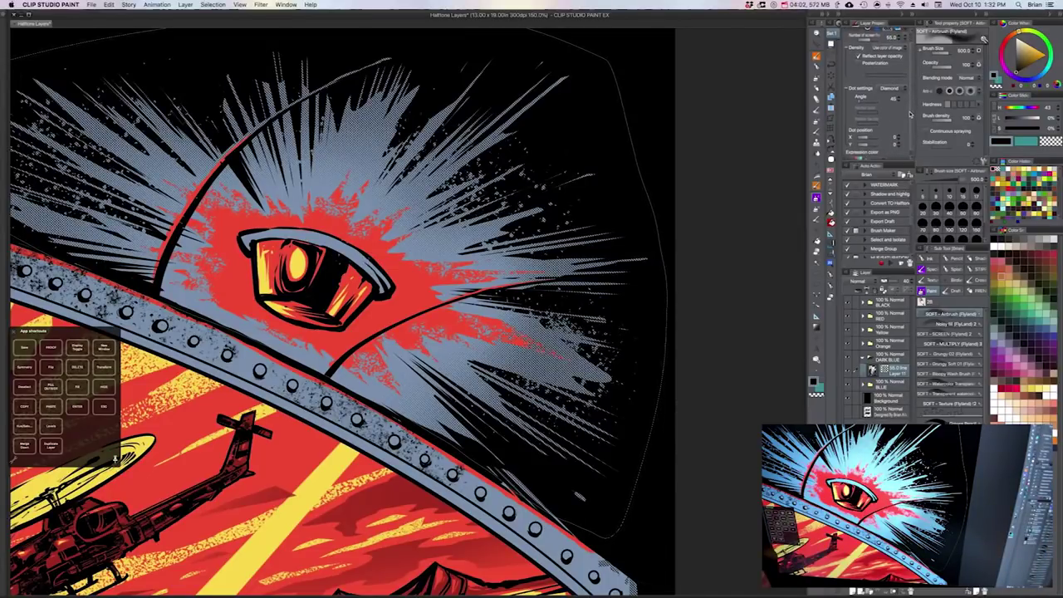
{"action": "scroll", "coordinate": [909, 117], "scroll_direction": "up", "scroll_amount": 2}
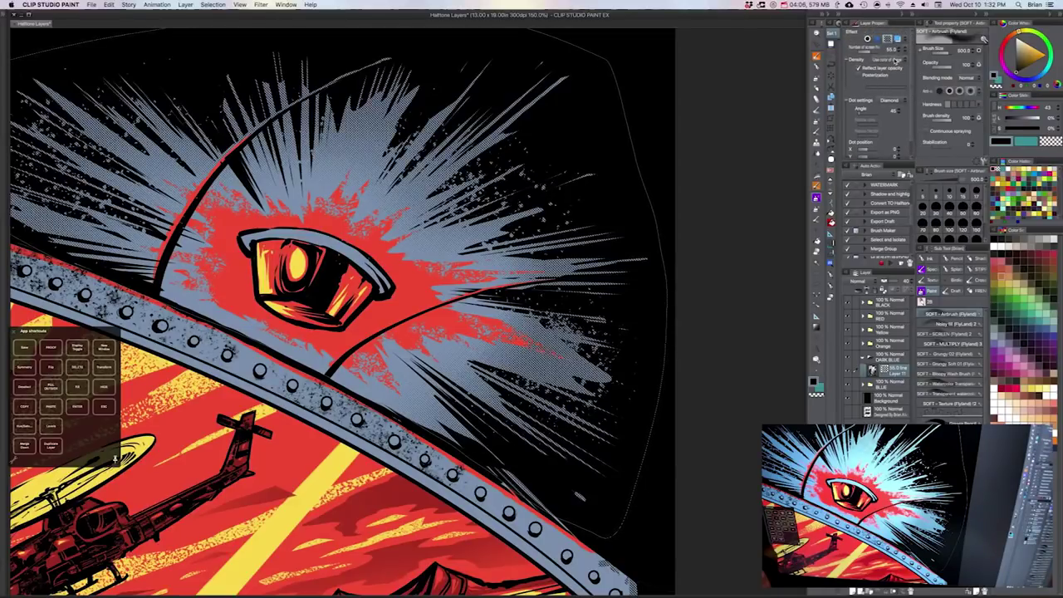
{"action": "left_click", "coordinate": [897, 101]}
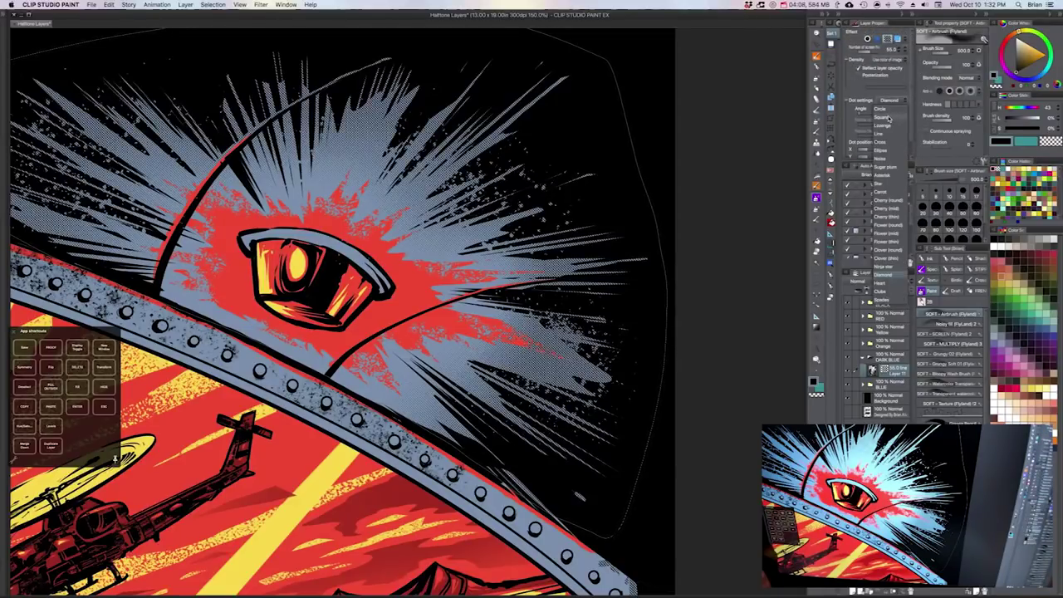
{"action": "left_click", "coordinate": [889, 118]}
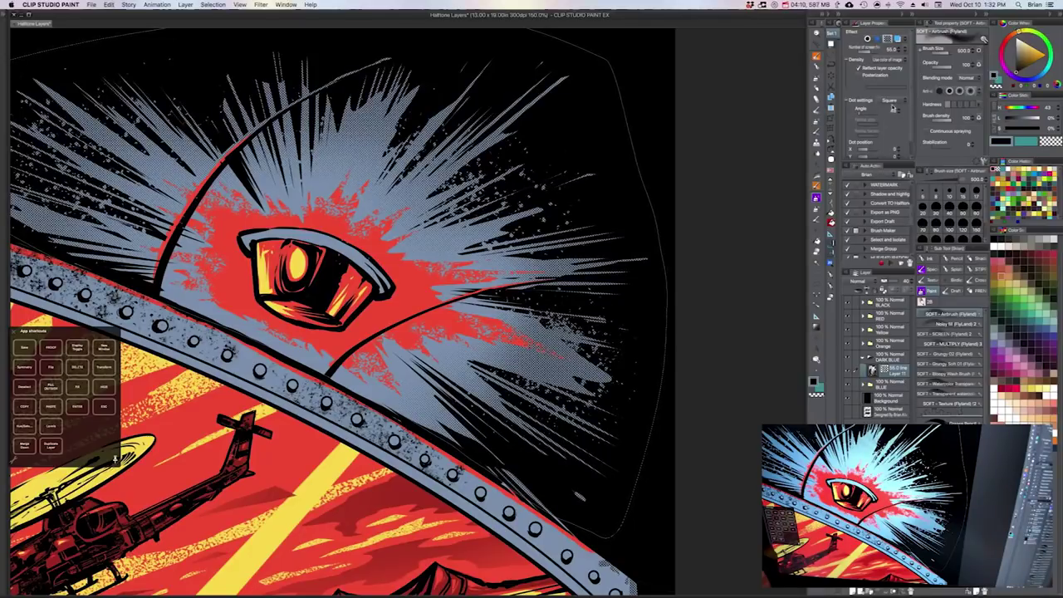
Step: Clear the selection around the lamp's burst and rasterize the halftone tone layer in the DARK BLUE folder
{"action": "scroll", "coordinate": [673, 406], "scroll_direction": "down", "scroll_amount": 2}
{"action": "left_click_drag", "start_coordinate": [669, 380], "coordinate": [720, 277]}
{"action": "scroll", "coordinate": [687, 382], "scroll_direction": "down", "scroll_amount": 1}
{"action": "left_click_drag", "start_coordinate": [674, 420], "coordinate": [687, 361]}
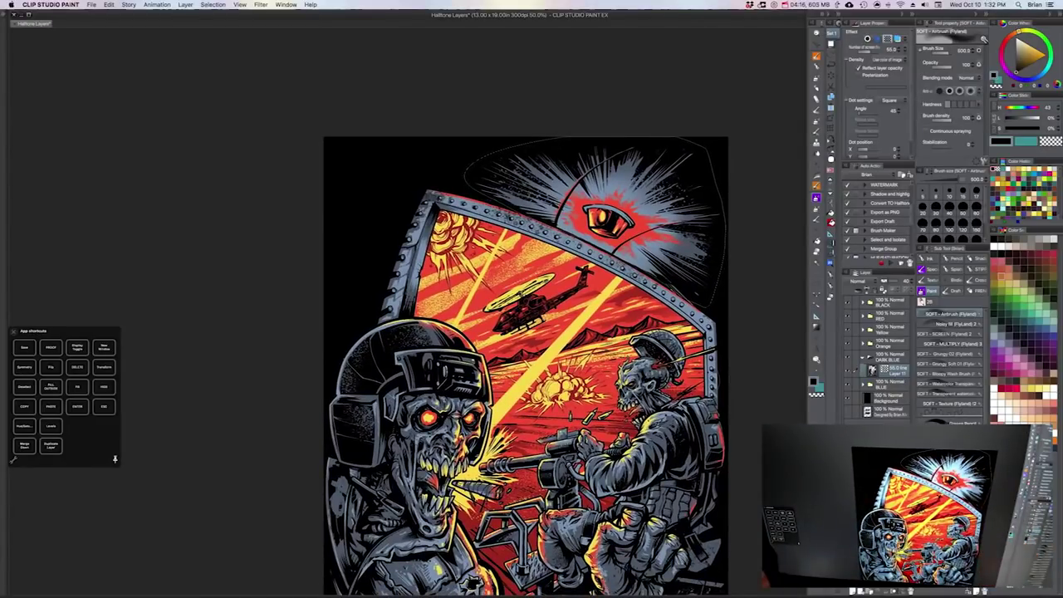
{"action": "scroll", "coordinate": [523, 366], "scroll_direction": "up", "scroll_amount": 2}
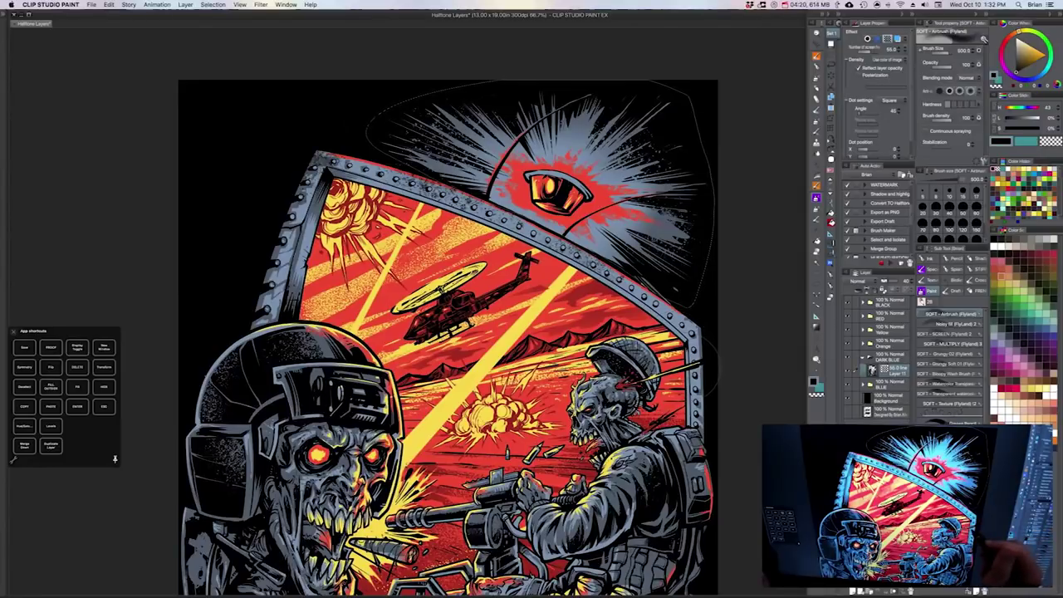
{"action": "left_click_drag", "start_coordinate": [681, 532], "coordinate": [683, 527]}
{"action": "key", "text": "super+d"}
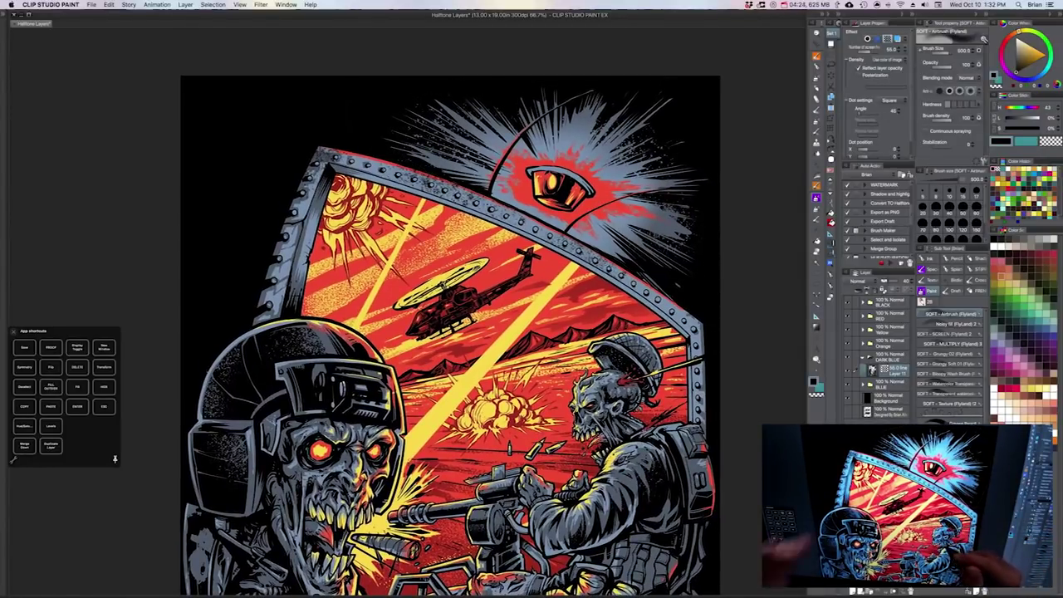
{"action": "right_click", "coordinate": [896, 373]}
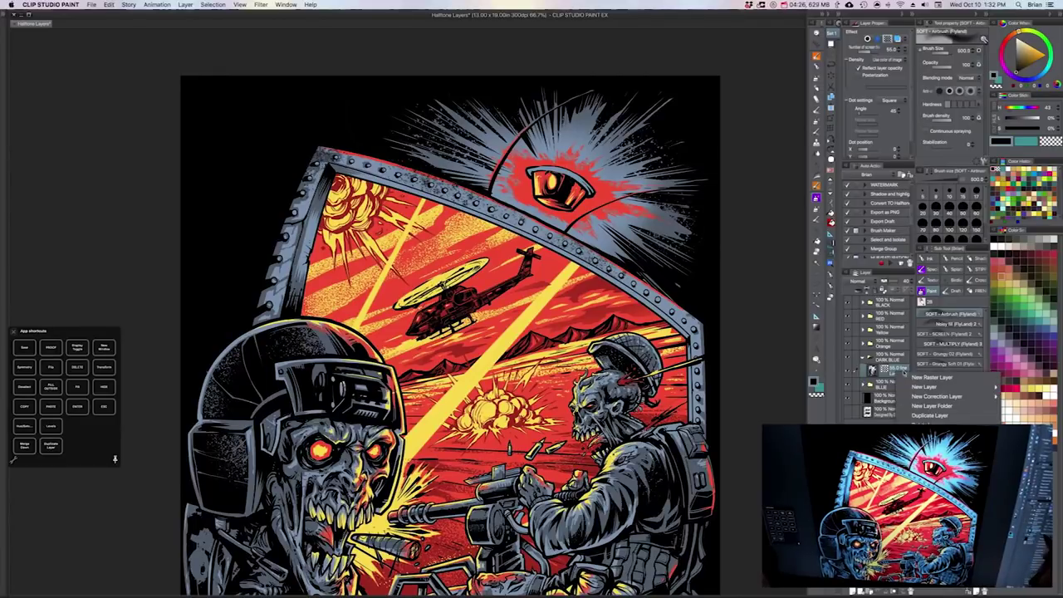
{"action": "left_click", "coordinate": [932, 377]}
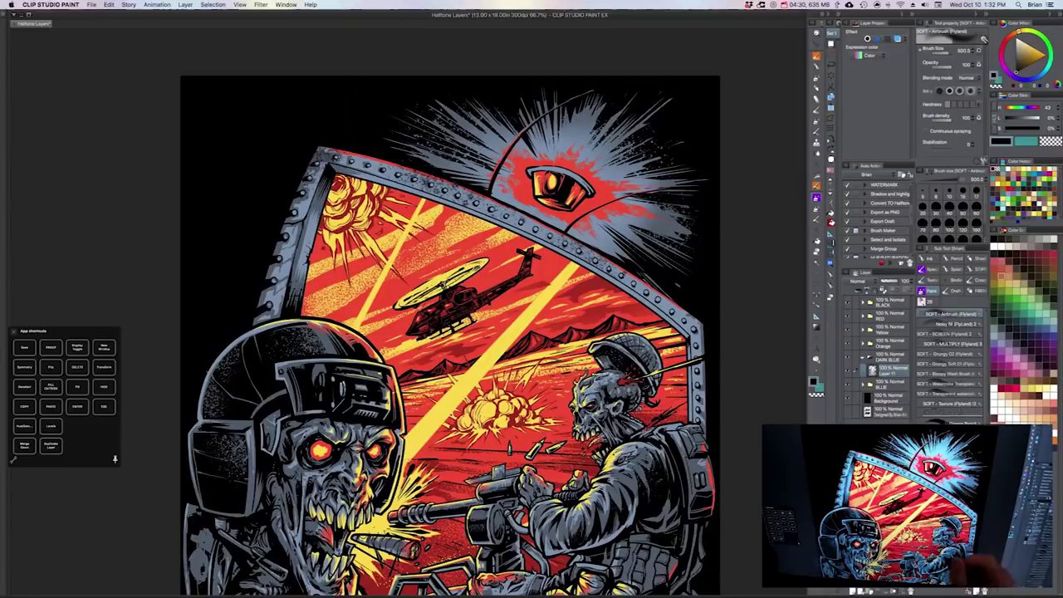
Step: Lock the rasterized layer's transparent pixels and fill its halftone dots with a deep blue of hue 243
{"action": "key", "text": "super+plus"}
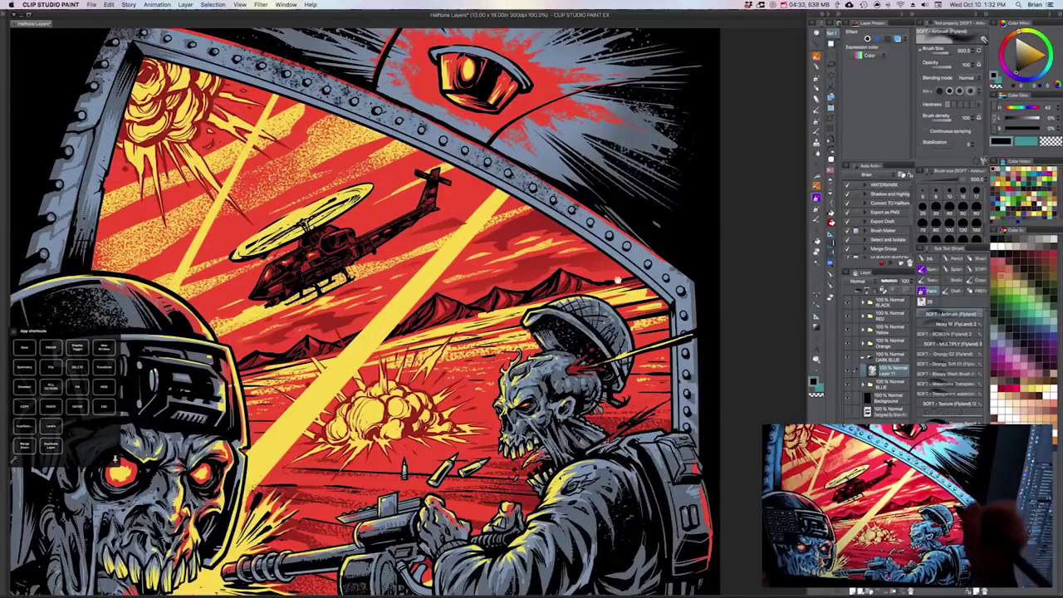
{"action": "left_click_drag", "start_coordinate": [620, 280], "coordinate": [610, 464]}
{"action": "key", "text": "super+plus"}
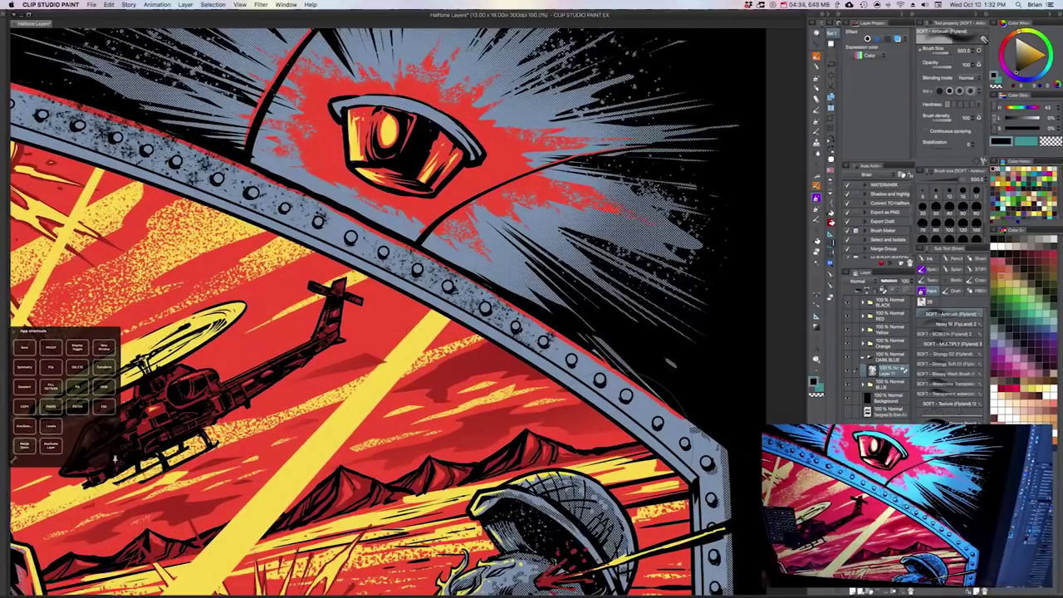
{"action": "left_click_drag", "start_coordinate": [593, 371], "coordinate": [583, 449]}
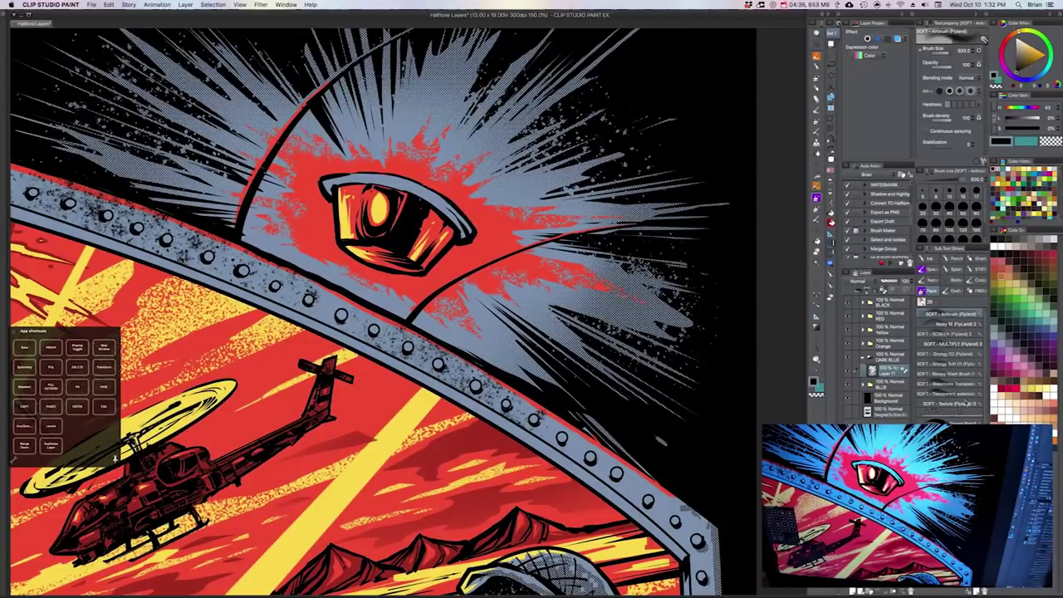
{"action": "key", "text": "i"}
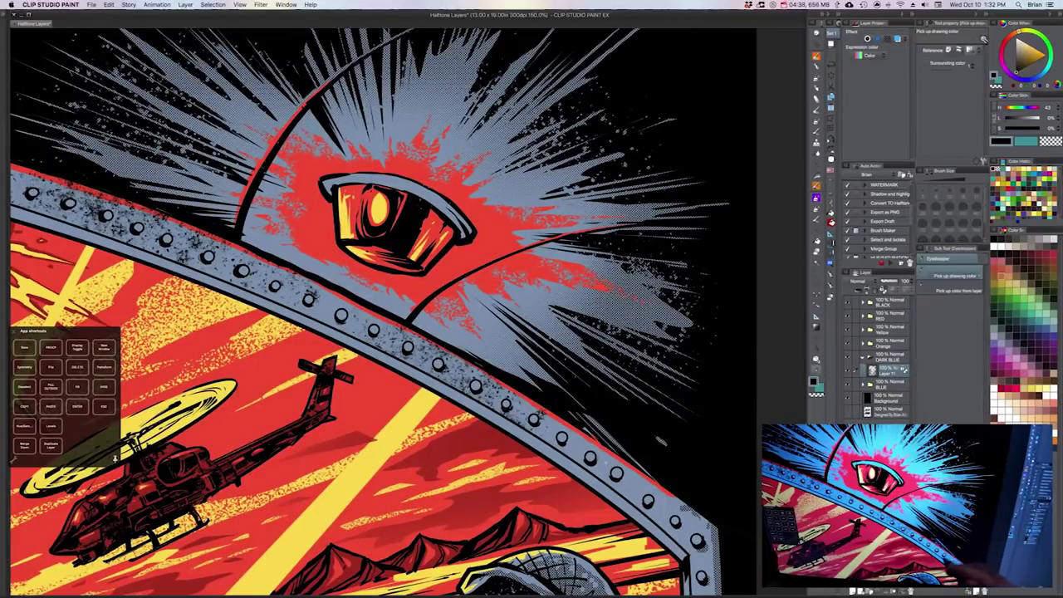
{"action": "left_click", "coordinate": [629, 482]}
{"action": "left_click_drag", "start_coordinate": [1037, 78], "coordinate": [1025, 80]}
{"action": "key", "text": "alt+Delete"}
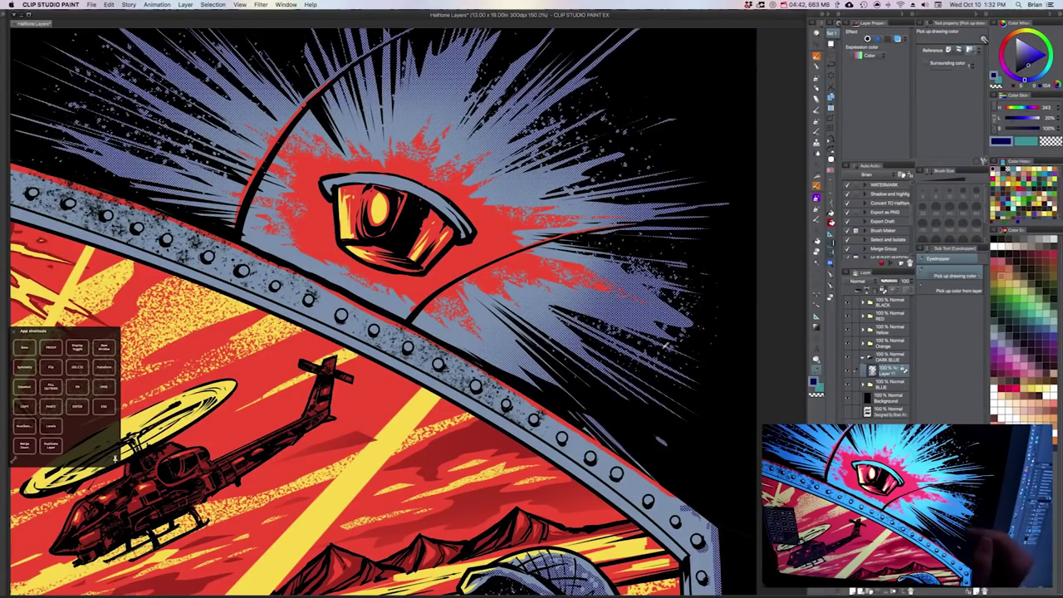
Step: Enable the layer colour effect on the rasterized halftone layer, set its colour to purple, and review it across the illustration
{"action": "left_click_drag", "start_coordinate": [602, 372], "coordinate": [589, 93]}
{"action": "key", "text": "super+plus"}
{"action": "scroll", "coordinate": [606, 456], "scroll_direction": "up", "scroll_amount": 2}
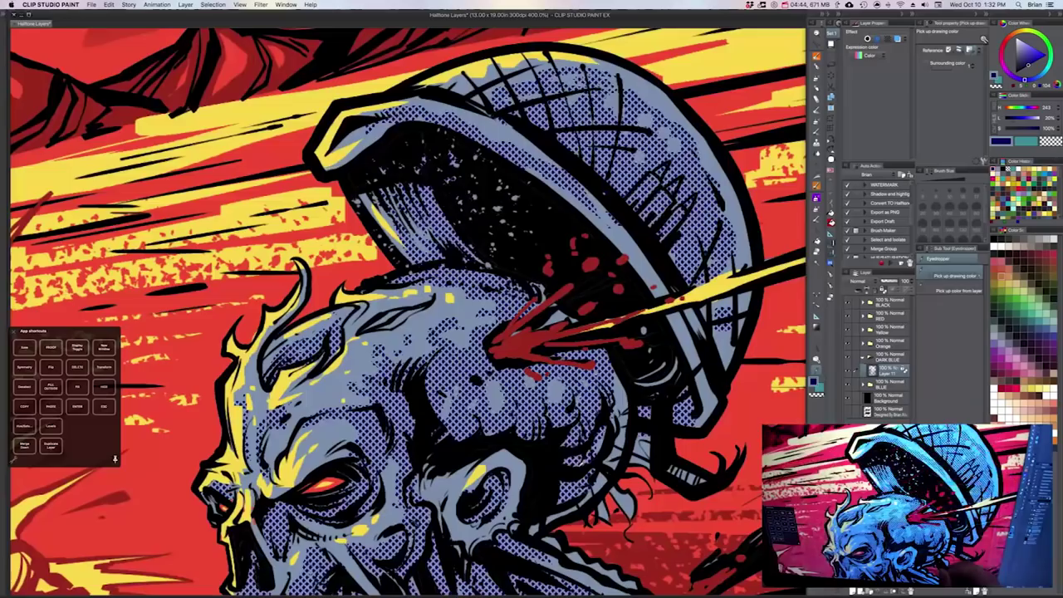
{"action": "scroll", "coordinate": [585, 465], "scroll_direction": "down", "scroll_amount": 4}
{"action": "scroll", "coordinate": [114, 458], "scroll_direction": "down", "scroll_amount": 2}
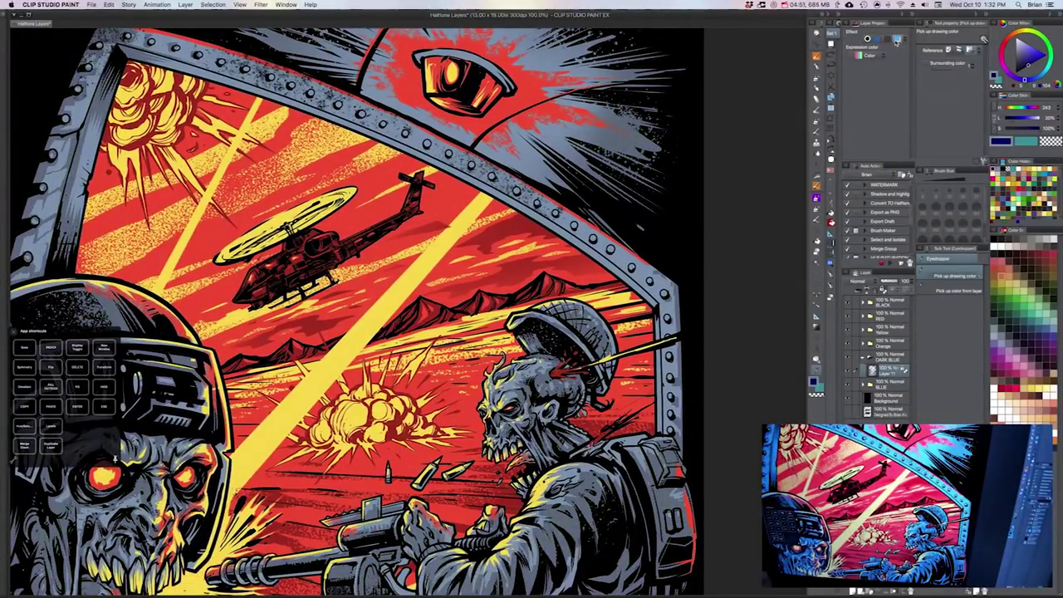
{"action": "left_click", "coordinate": [897, 39]}
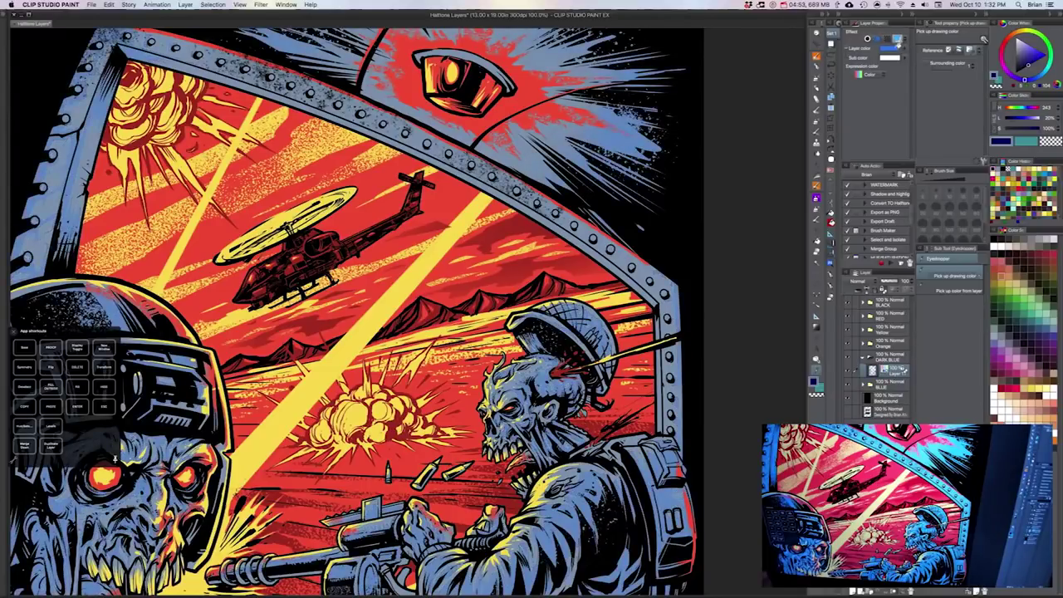
{"action": "left_click", "coordinate": [904, 49]}
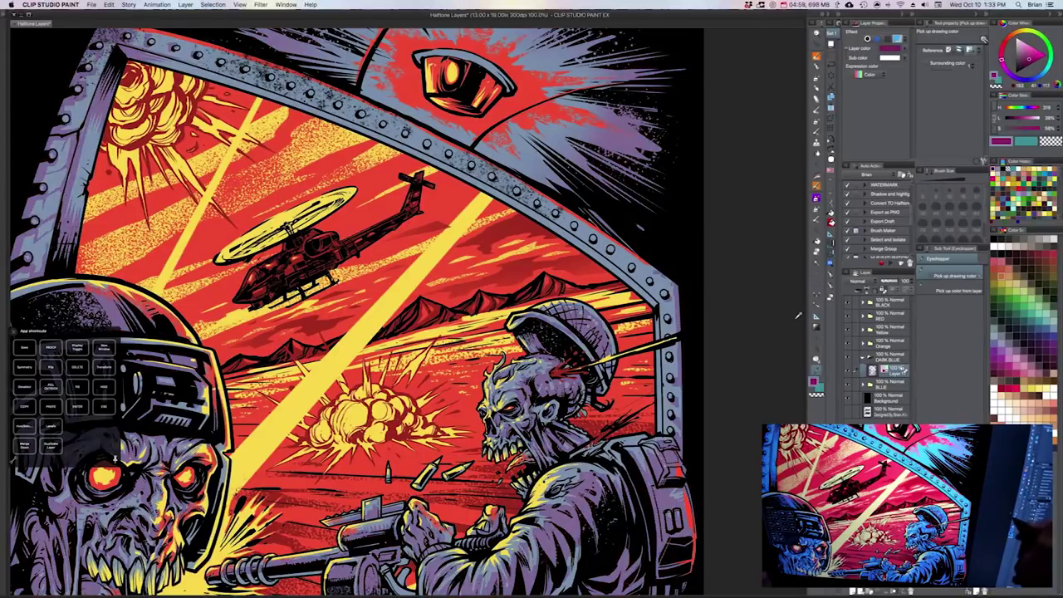
{"action": "left_click_drag", "start_coordinate": [664, 412], "coordinate": [704, 342]}
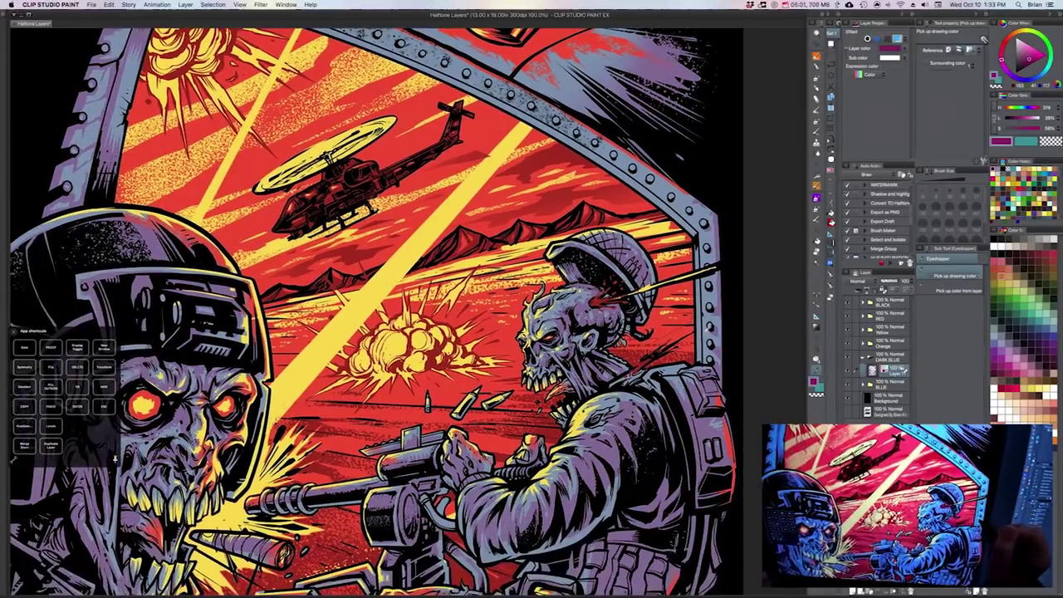
{"action": "scroll", "coordinate": [702, 336], "scroll_direction": "down", "scroll_amount": 1}
{"action": "scroll", "coordinate": [702, 337], "scroll_direction": "up", "scroll_amount": 2}
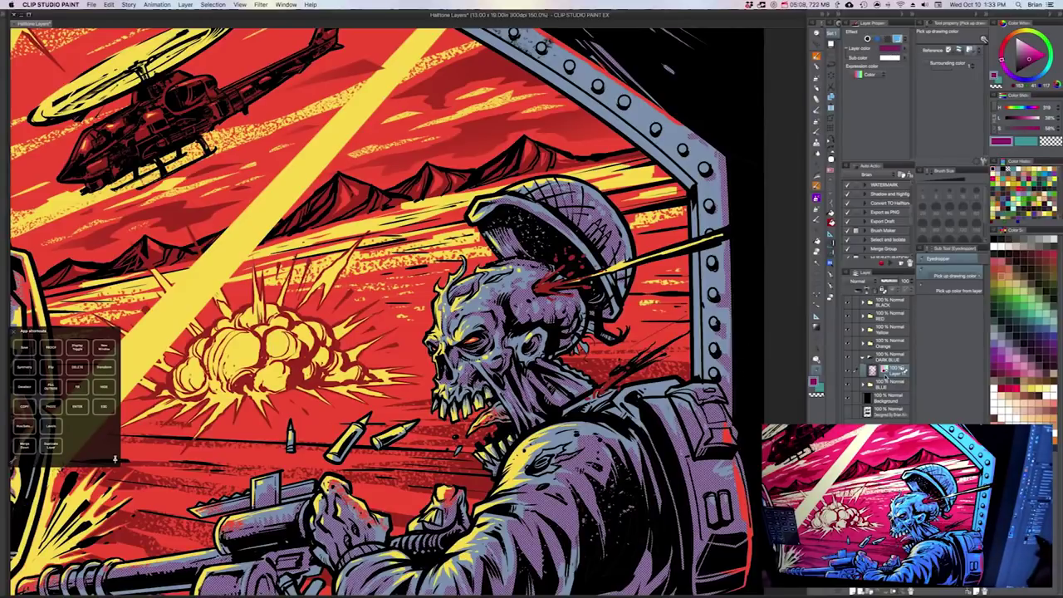
{"action": "key", "text": "super+minus"}
{"action": "key", "text": "super+minus"}
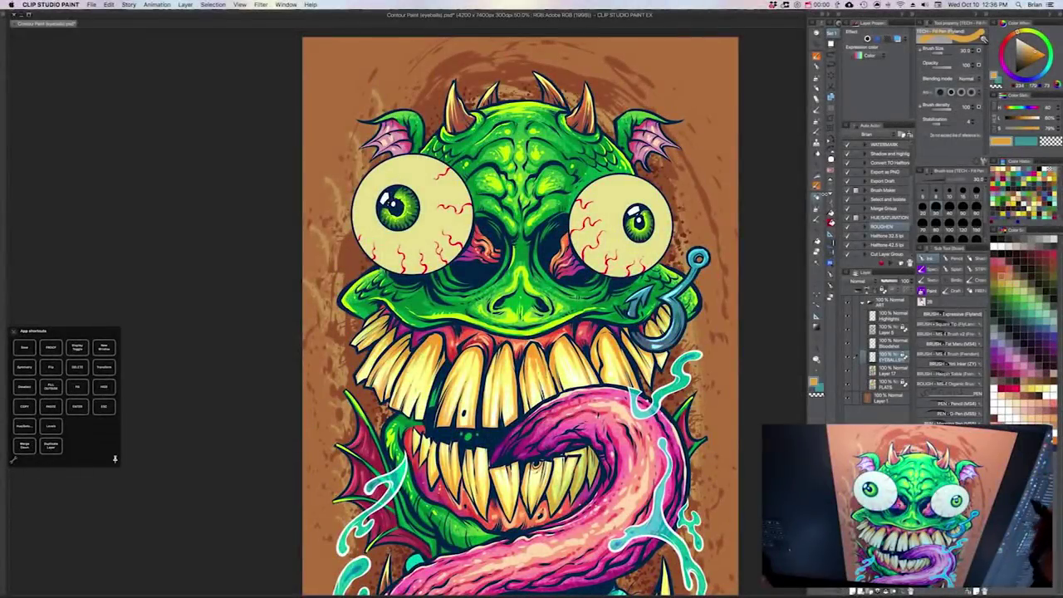
Step: Look over the Normal paint settings of the Contour line paint tool and view the monster's eyeballs closer
{"action": "left_click", "coordinate": [831, 199]}
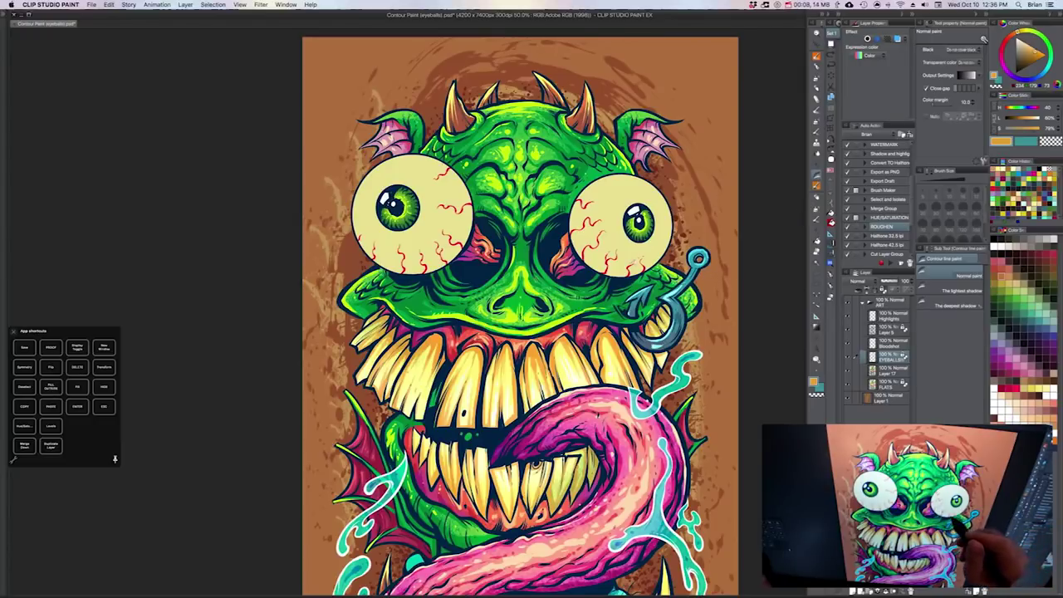
{"action": "mouse_move", "coordinate": [617, 261]}
{"action": "left_mouse_down"}
{"action": "mouse_move", "coordinate": [632, 272]}
{"action": "mouse_move", "coordinate": [630, 263]}
{"action": "left_mouse_up"}
{"action": "scroll", "coordinate": [641, 240], "scroll_direction": "up", "scroll_amount": 1}
Step: Outline the inner rims of both eyeballs in off-white on the EYEBALLS layer with the TECH - Fill Pen
{"action": "left_click", "coordinate": [817, 197]}
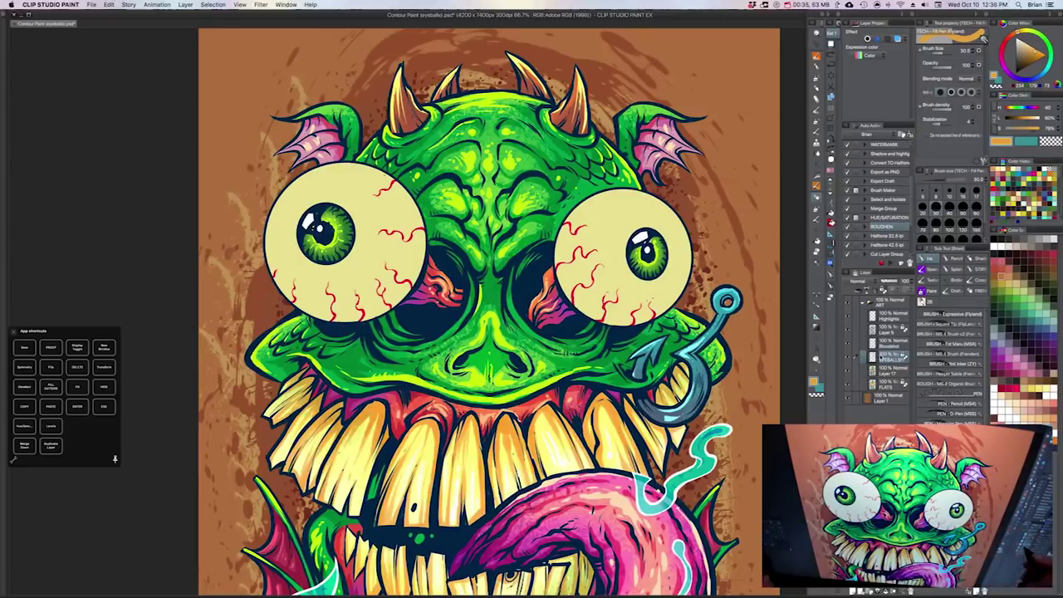
{"action": "key", "text": "w"}
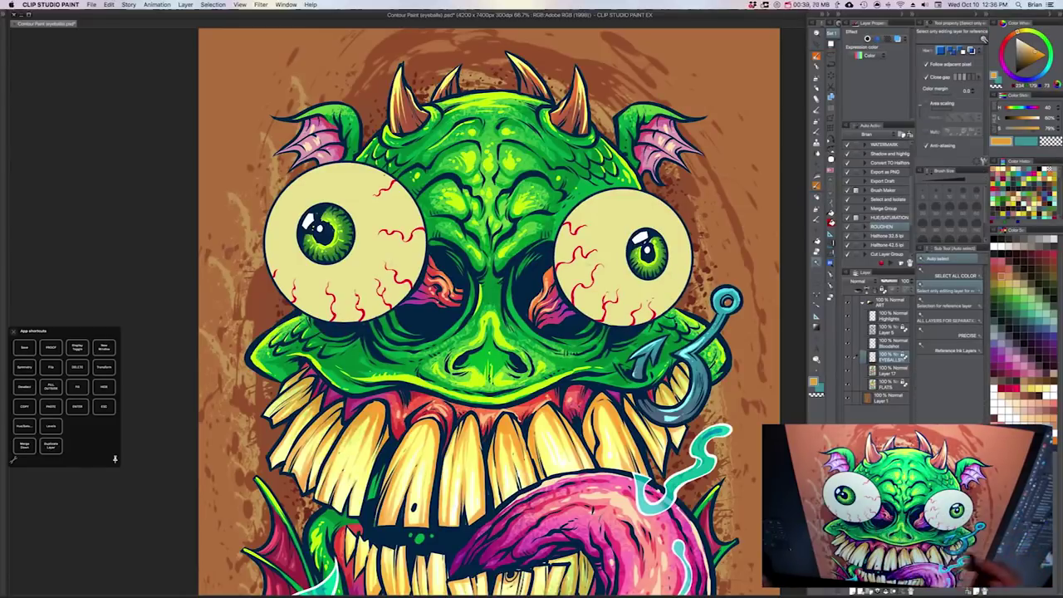
{"action": "key", "text": "b"}
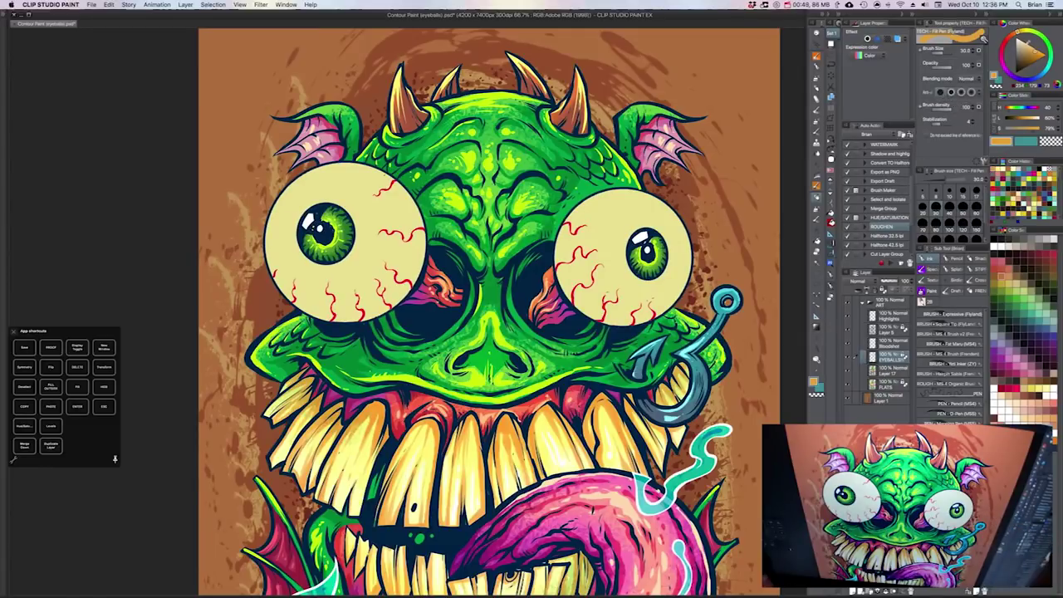
{"action": "left_click", "coordinate": [1021, 39]}
{"action": "left_click", "coordinate": [1020, 41]}
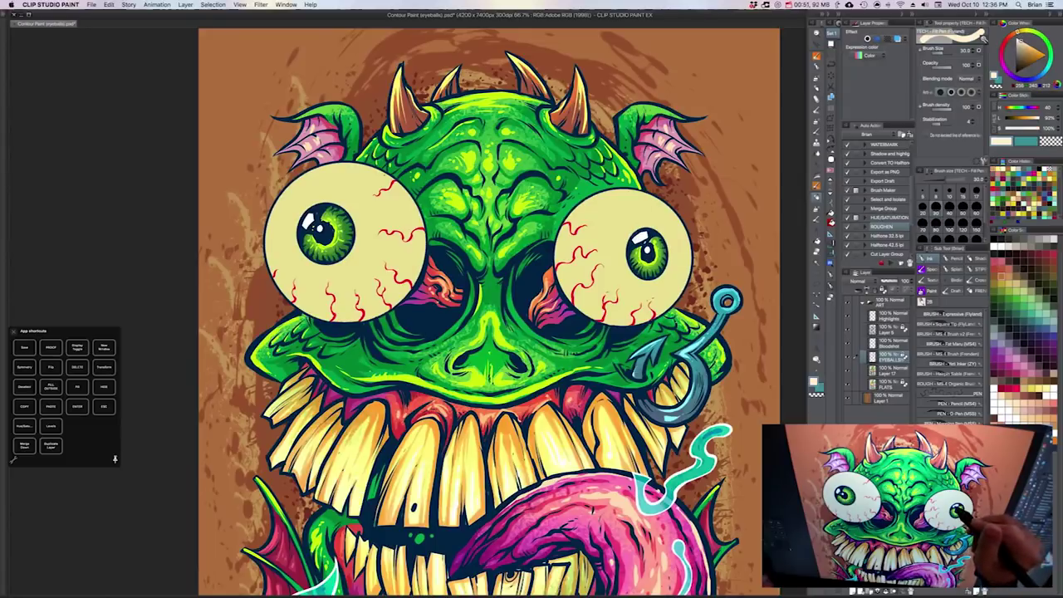
{"action": "key", "text": "]"}
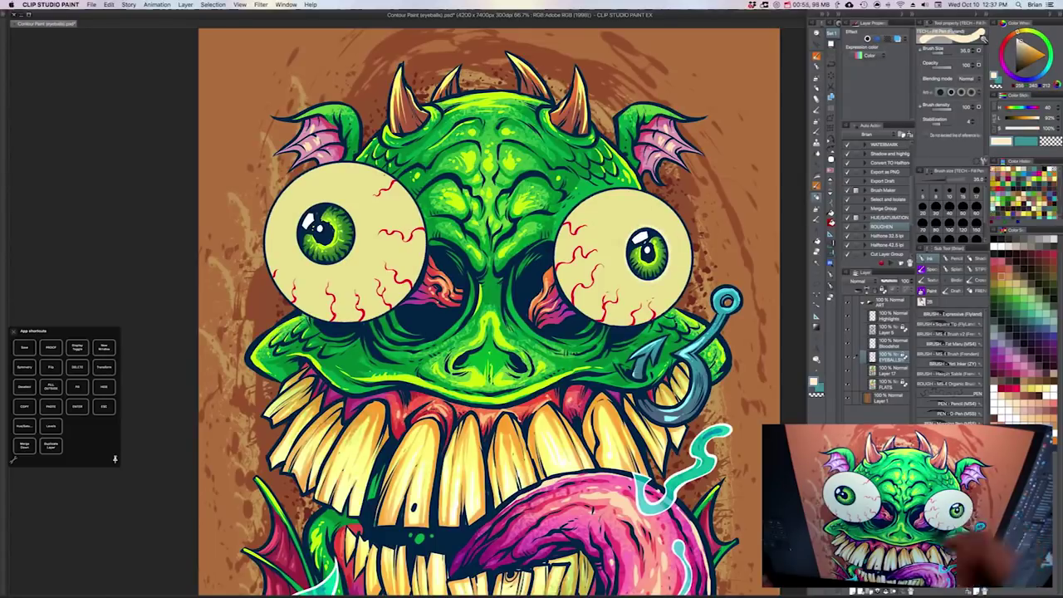
{"action": "key", "text": "bracketleft"}
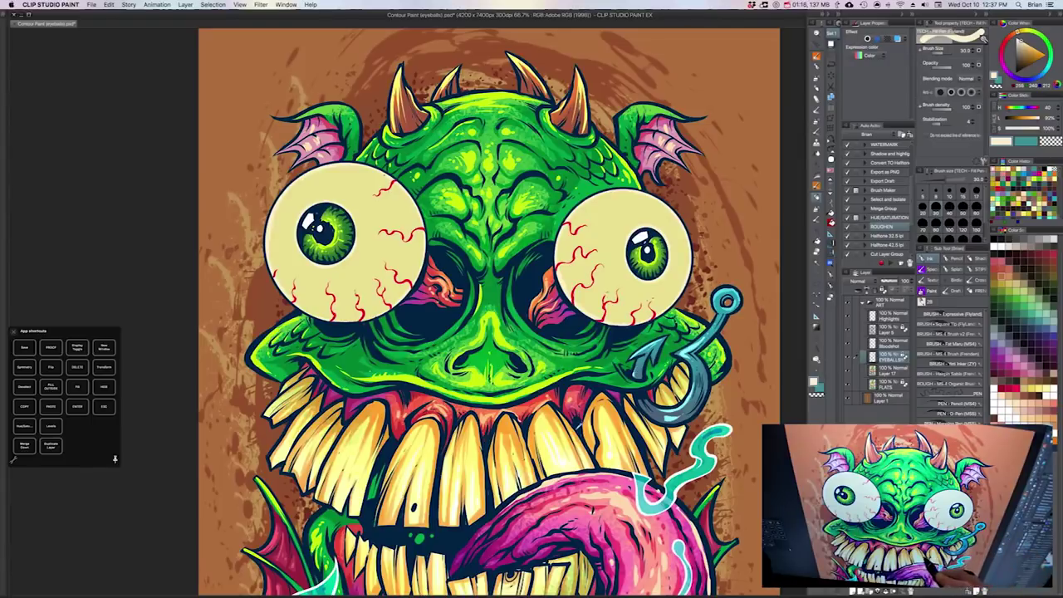
Step: Sample a tan from the artwork and draw a thin closed contour ring inside the rim of each eyeball
{"action": "left_click", "coordinate": [548, 418], "text": "alt"}
{"action": "left_click", "coordinate": [548, 418], "text": "alt"}
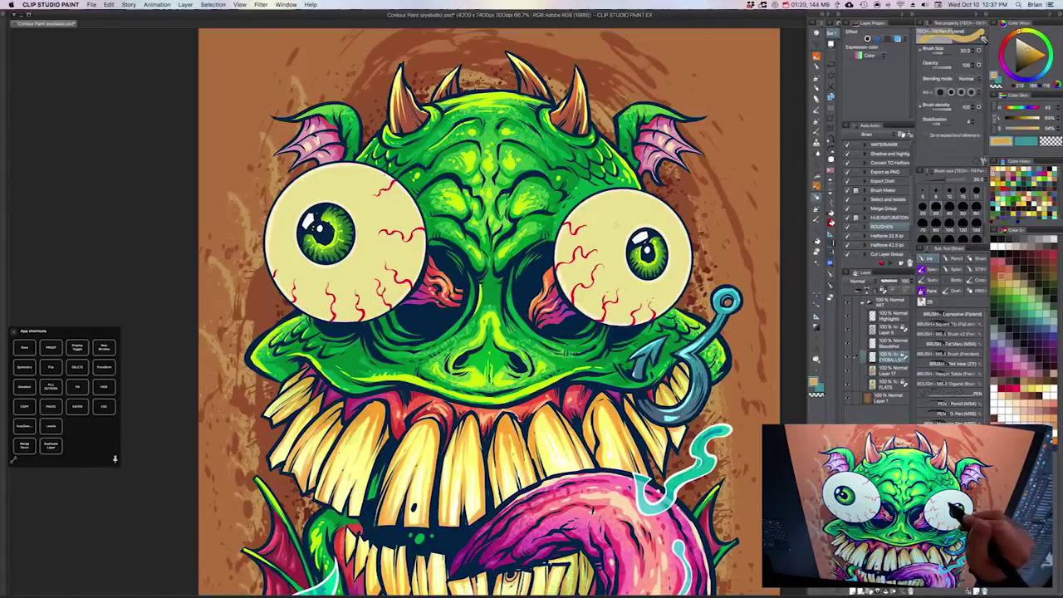
{"action": "left_click_drag", "start_coordinate": [616, 224], "coordinate": [613, 256]}
{"action": "key", "text": "super+z"}
{"action": "key", "text": "["}
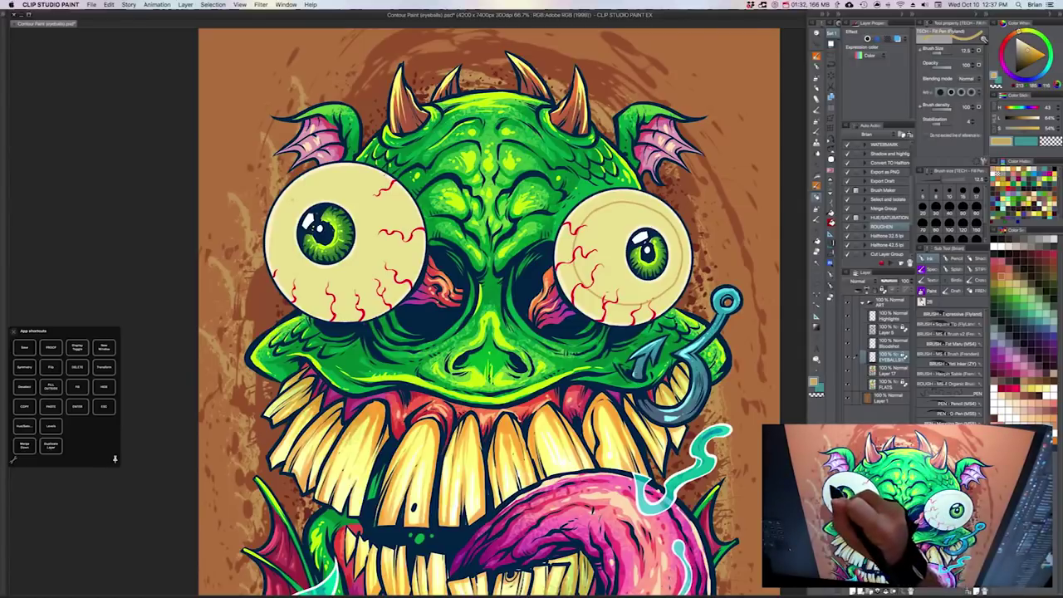
{"action": "left_click_drag", "start_coordinate": [303, 195], "coordinate": [282, 222]}
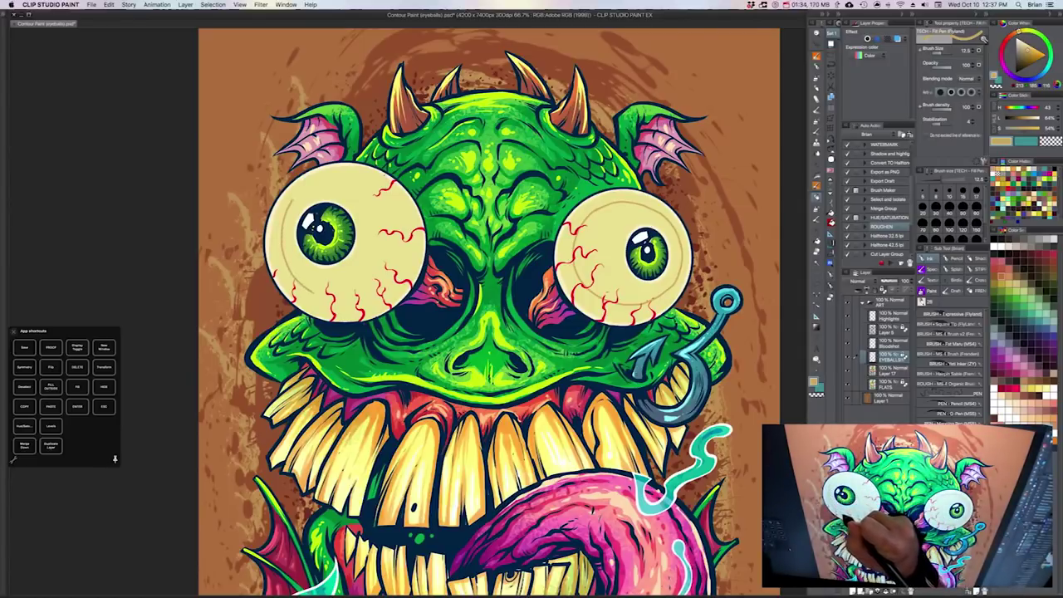
{"action": "mouse_move", "coordinate": [379, 287]}
{"action": "left_mouse_down"}
{"action": "mouse_move", "coordinate": [400, 247]}
{"action": "mouse_move", "coordinate": [395, 216]}
{"action": "mouse_move", "coordinate": [342, 180]}
{"action": "left_mouse_up"}
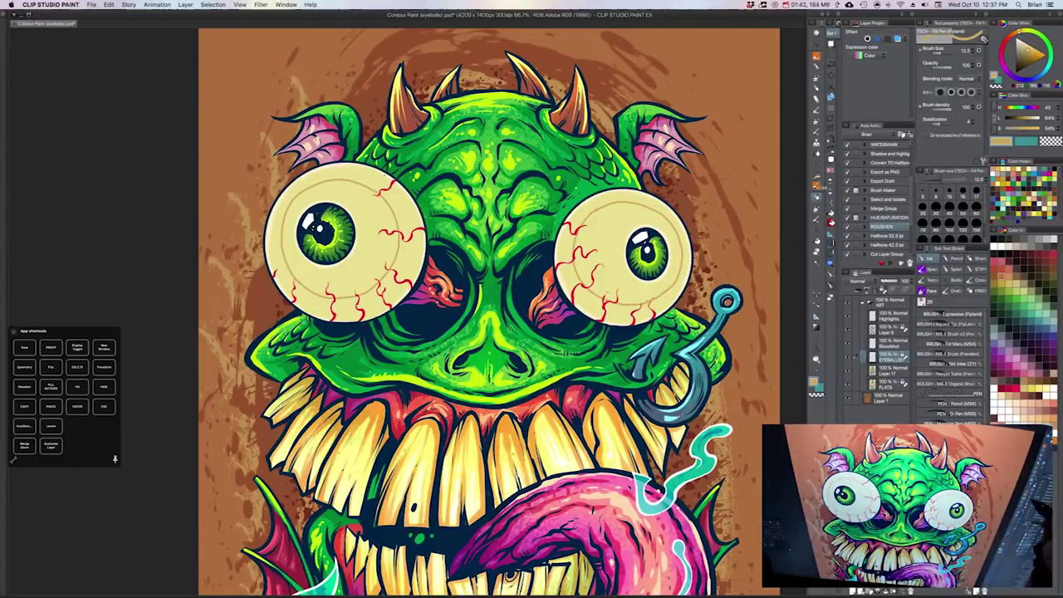
Step: Check the Output Settings curve of Normal paint and fill the inner and outer areas of both eyeballs with contour line paint
{"action": "left_click", "coordinate": [817, 176]}
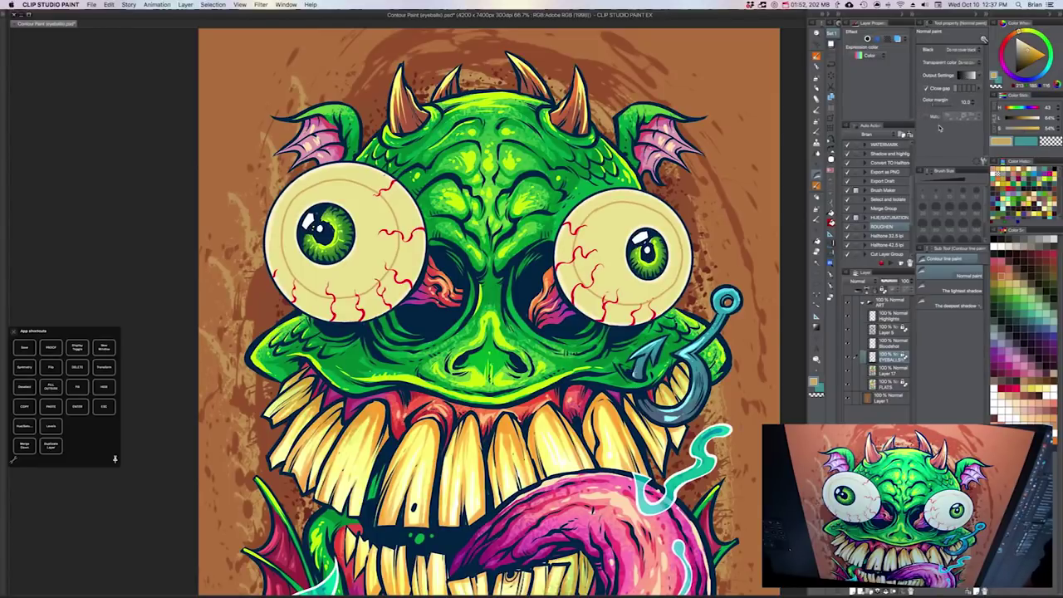
{"action": "left_click", "coordinate": [972, 76]}
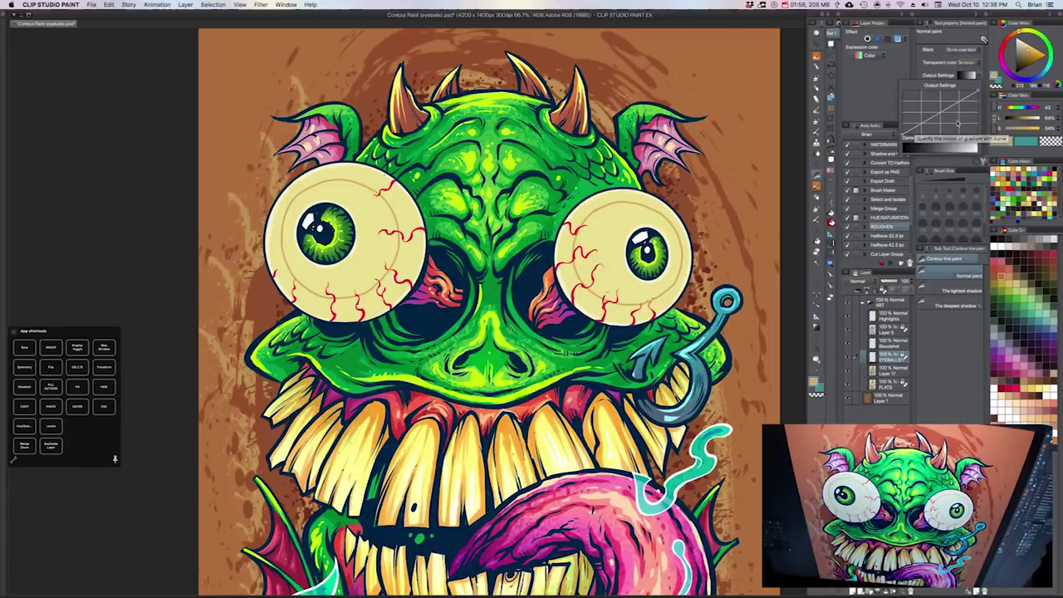
{"action": "left_click", "coordinate": [956, 73]}
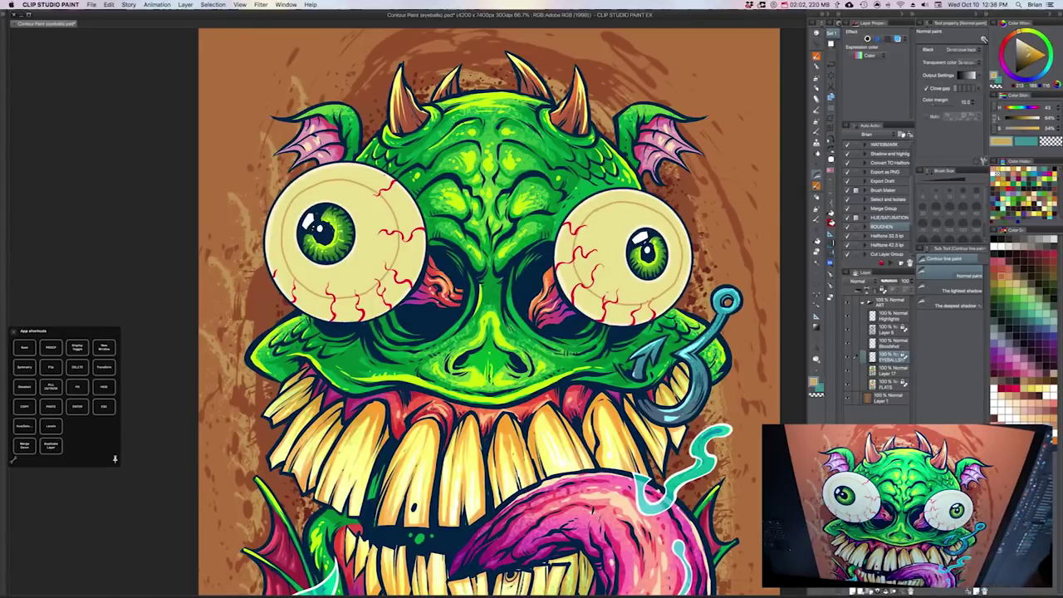
{"action": "left_click", "coordinate": [629, 286]}
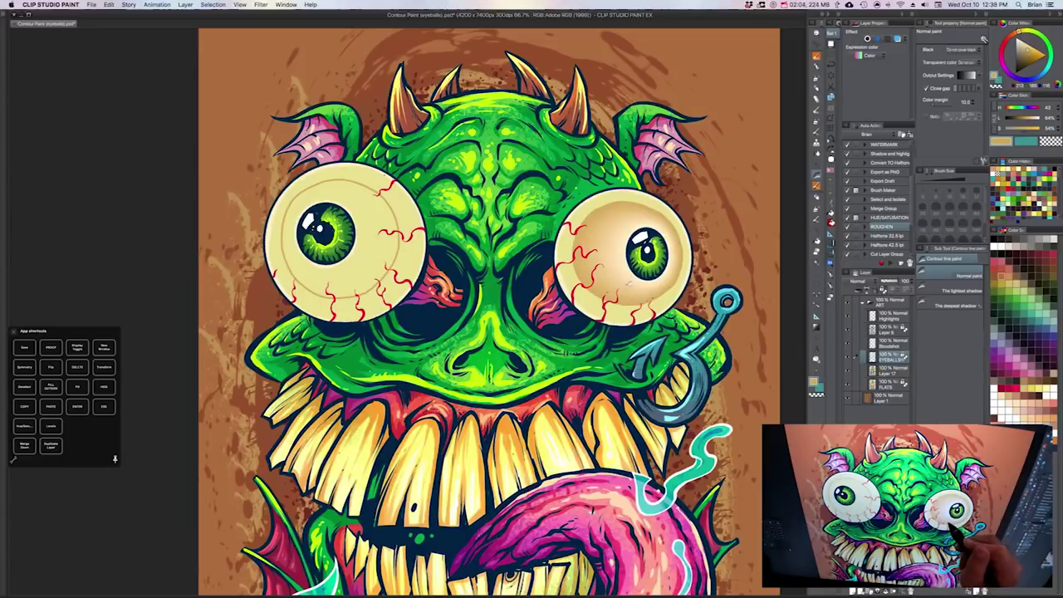
{"action": "left_click", "coordinate": [669, 213]}
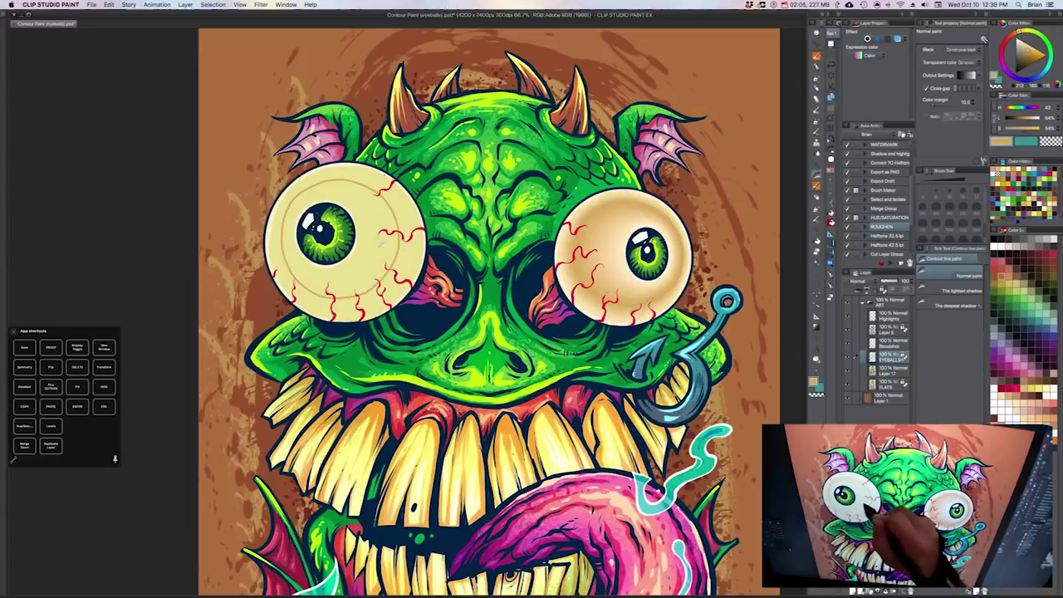
{"action": "left_click", "coordinate": [367, 268]}
{"action": "left_click", "coordinate": [404, 256]}
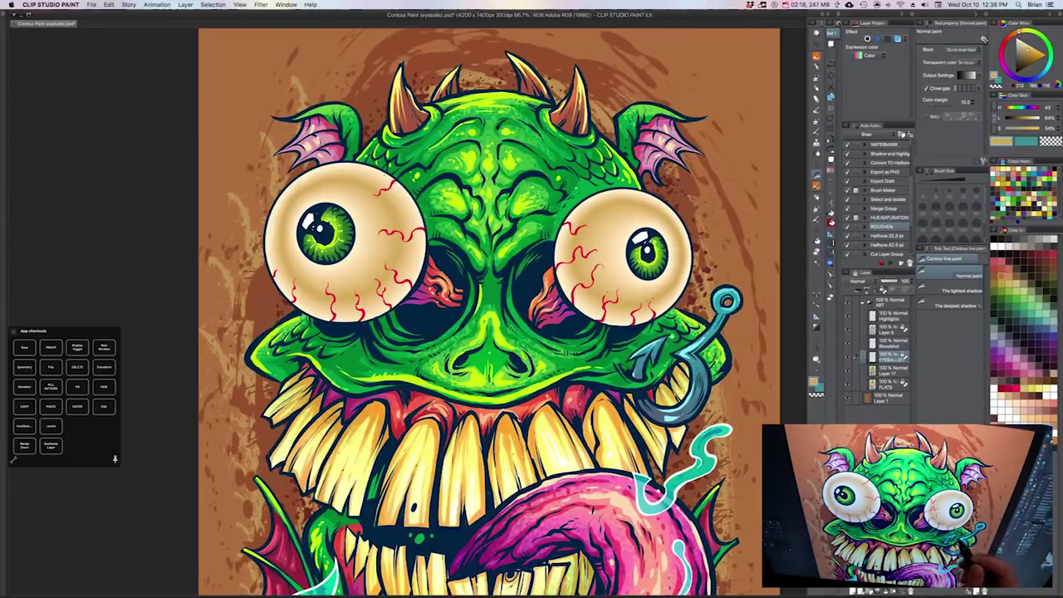
{"action": "mouse_move", "coordinate": [662, 347]}
{"action": "left_mouse_down"}
{"action": "mouse_move", "coordinate": [684, 339]}
{"action": "mouse_move", "coordinate": [672, 341]}
{"action": "left_mouse_up"}
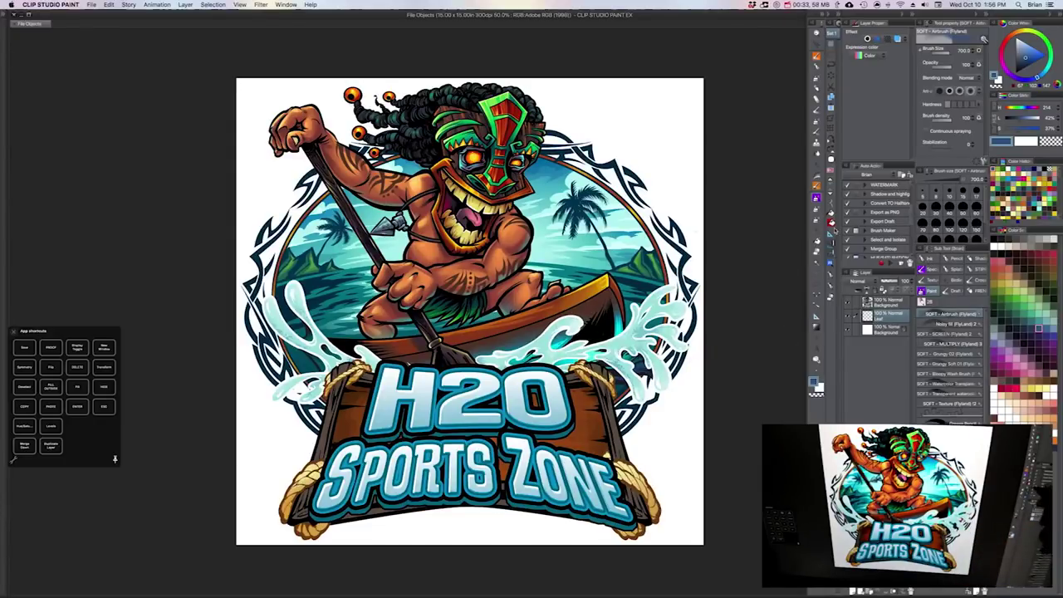
Step: Choose the Jungle Leaf brush in the File Objects document and set the main colour to a medium green
{"action": "left_click", "coordinate": [816, 220]}
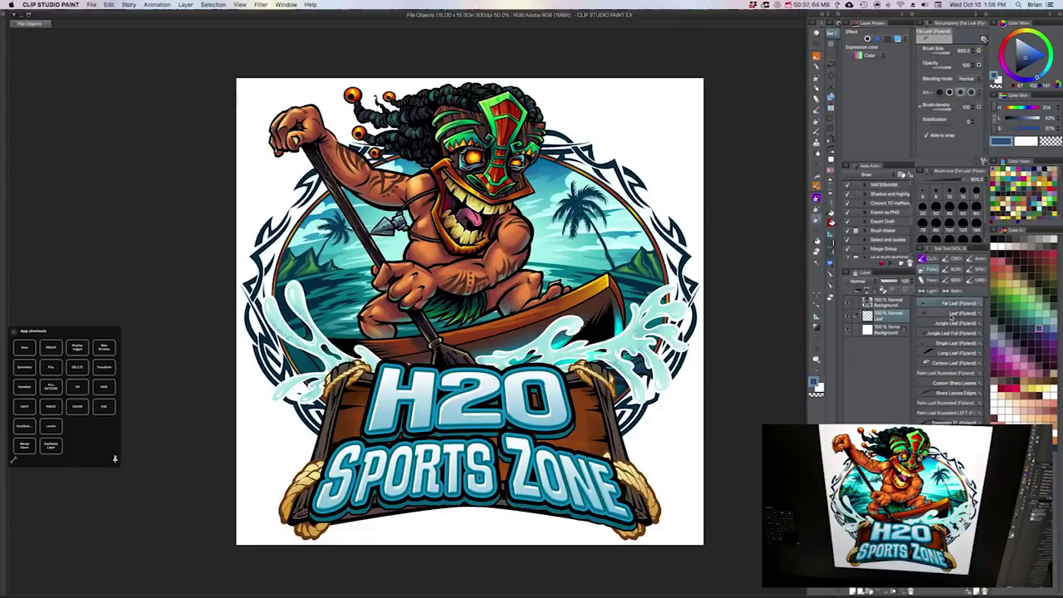
{"action": "left_click", "coordinate": [953, 312]}
{"action": "left_click_drag", "start_coordinate": [946, 325], "coordinate": [951, 305]}
{"action": "left_click", "coordinate": [1052, 53]}
{"action": "left_click", "coordinate": [1034, 59]}
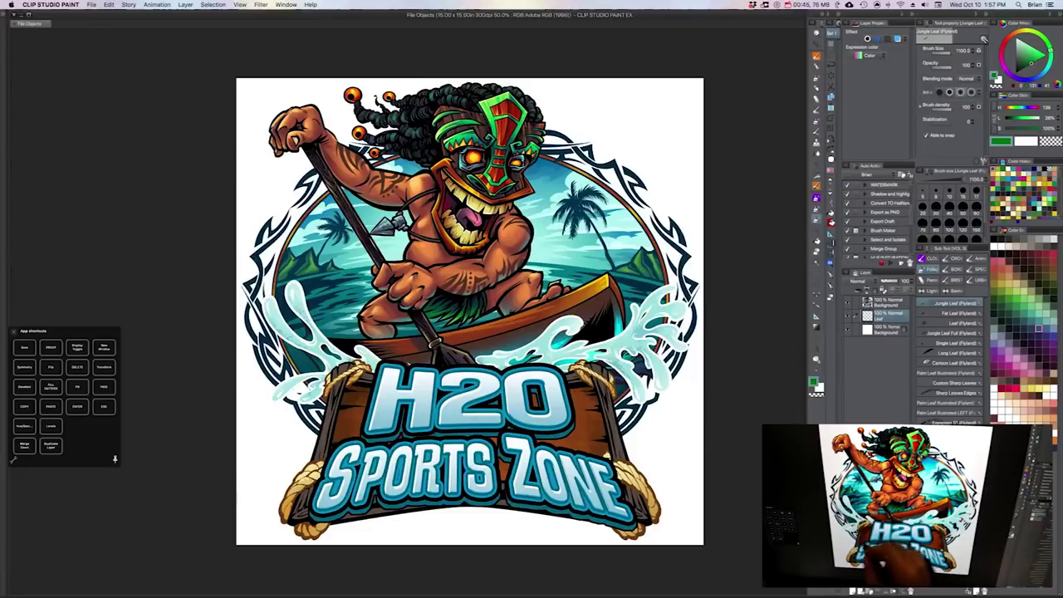
Step: Try a Jungle Leaf stamp at brush size 900 beside the lower left of the wooden sign
{"action": "key", "text": "["}
{"action": "key", "text": "["}
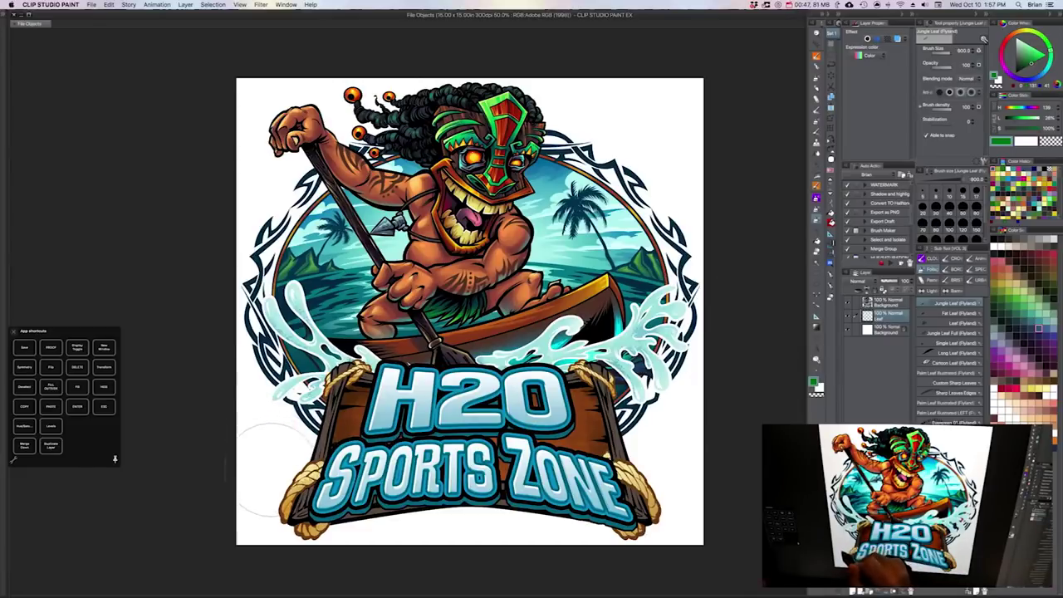
{"action": "left_click", "coordinate": [299, 444]}
{"action": "key", "text": "super+z"}
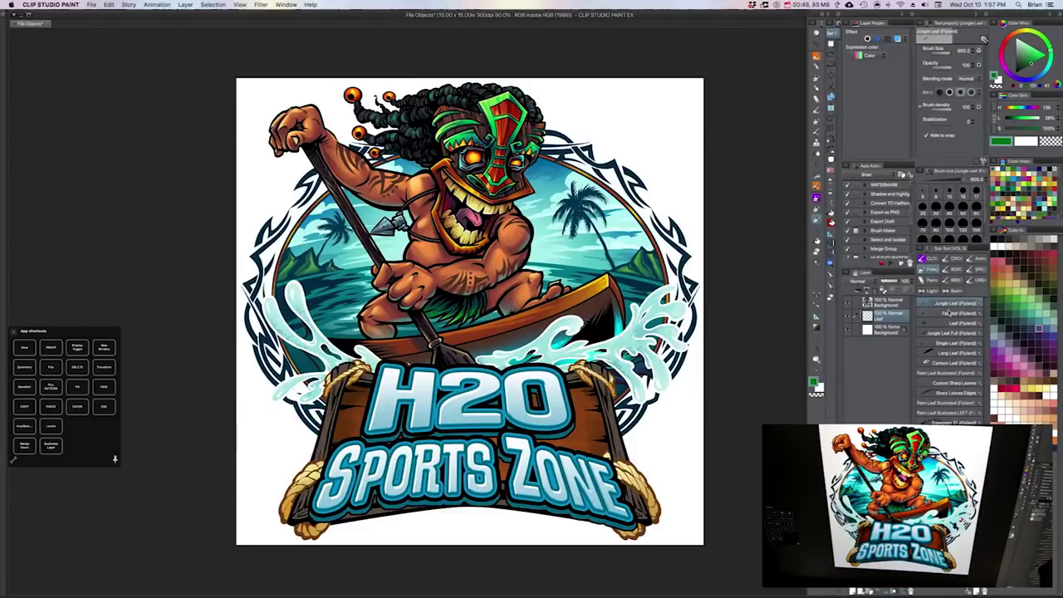
Step: Switch to the Fat Leaf brush and try a leaf stroke at size 900 beside the sign's lower left
{"action": "left_click", "coordinate": [936, 315]}
{"action": "left_click_drag", "start_coordinate": [932, 301], "coordinate": [932, 300]}
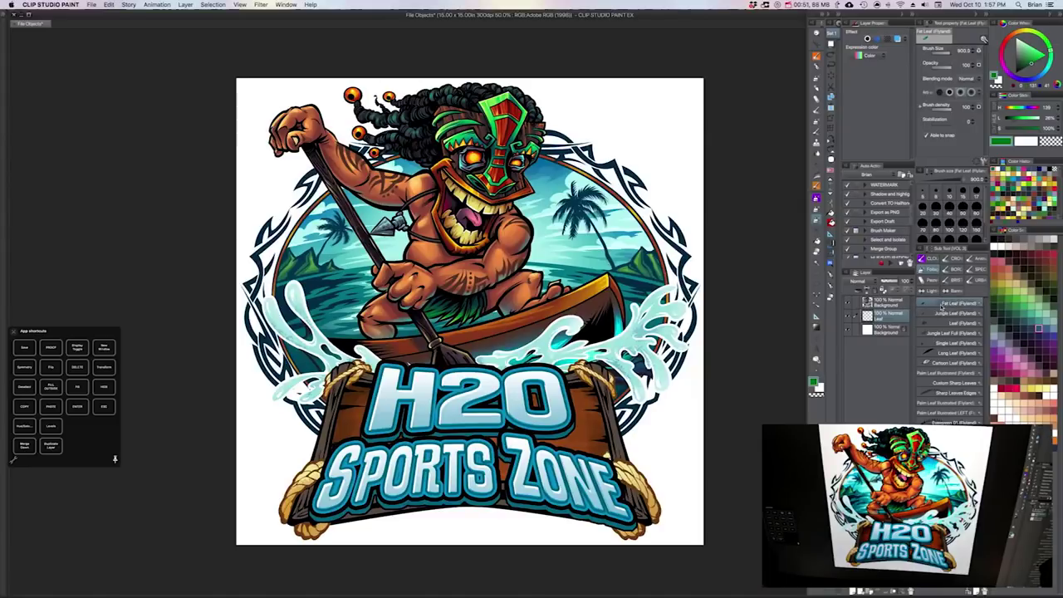
{"action": "left_click", "coordinate": [283, 457]}
{"action": "left_click_drag", "start_coordinate": [286, 455], "coordinate": [317, 425]}
{"action": "key", "text": "super+z"}
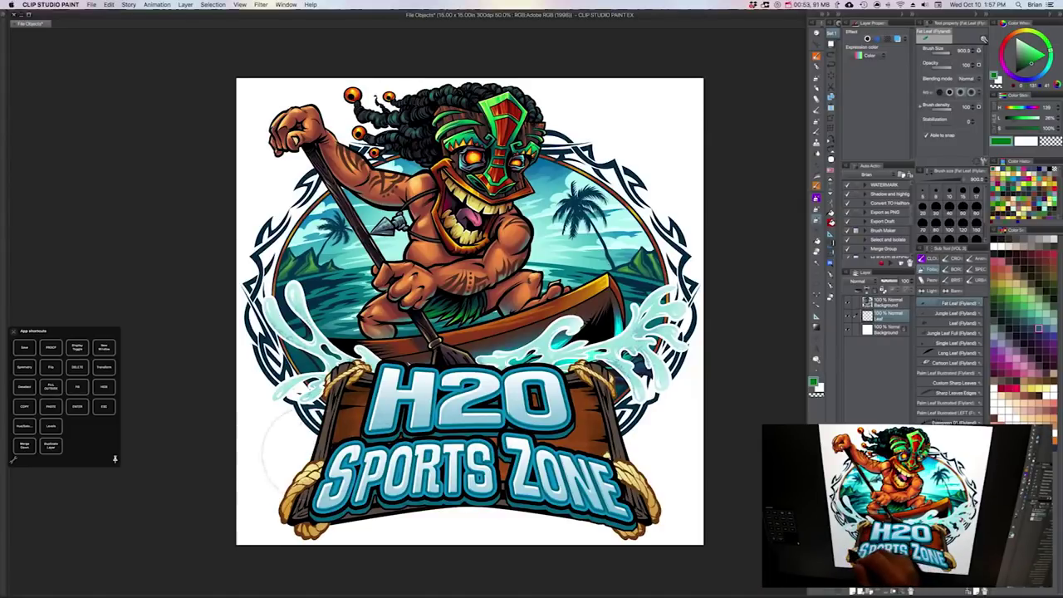
Step: Reduce the Fat Leaf brush to size 700 and try a green leaf with black as the sub colour
{"action": "key", "text": "["}
{"action": "key", "text": "["}
{"action": "left_click", "coordinate": [1000, 80]}
{"action": "left_click", "coordinate": [1016, 71]}
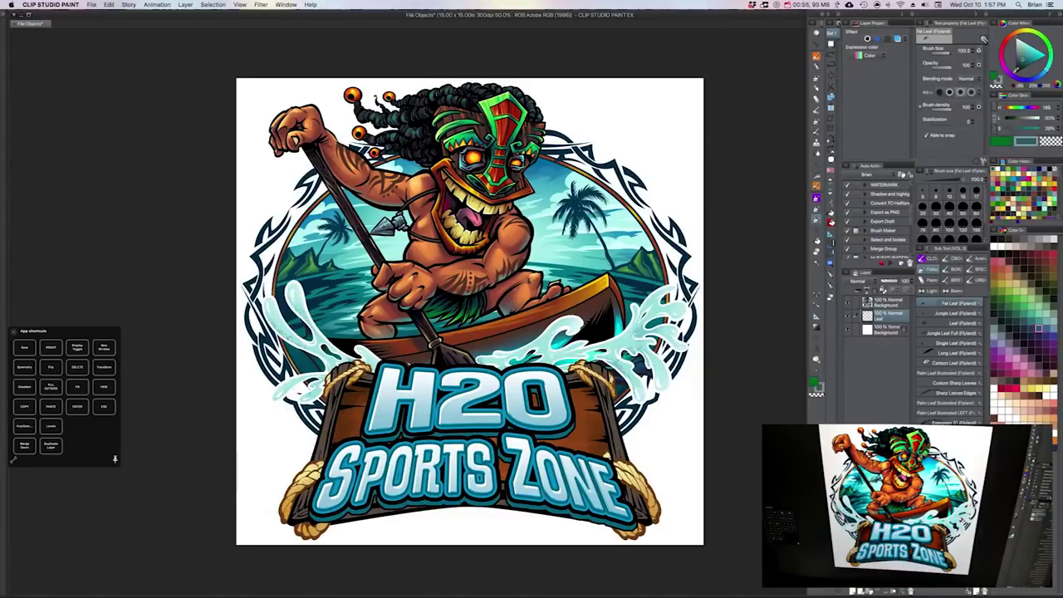
{"action": "left_click", "coordinate": [994, 75]}
{"action": "left_click", "coordinate": [275, 457]}
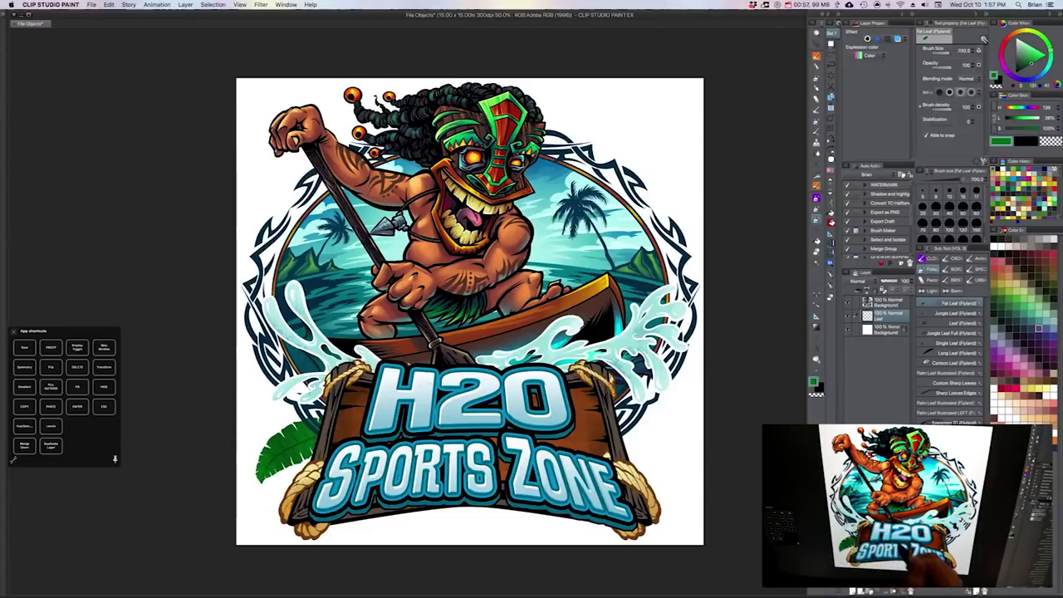
{"action": "key", "text": "super+z"}
Step: Set the sub colour to pale yellow and paint a green Fat Leaf angled beside the sign's lower left on the Leaf layer
{"action": "left_click", "coordinate": [1000, 80]}
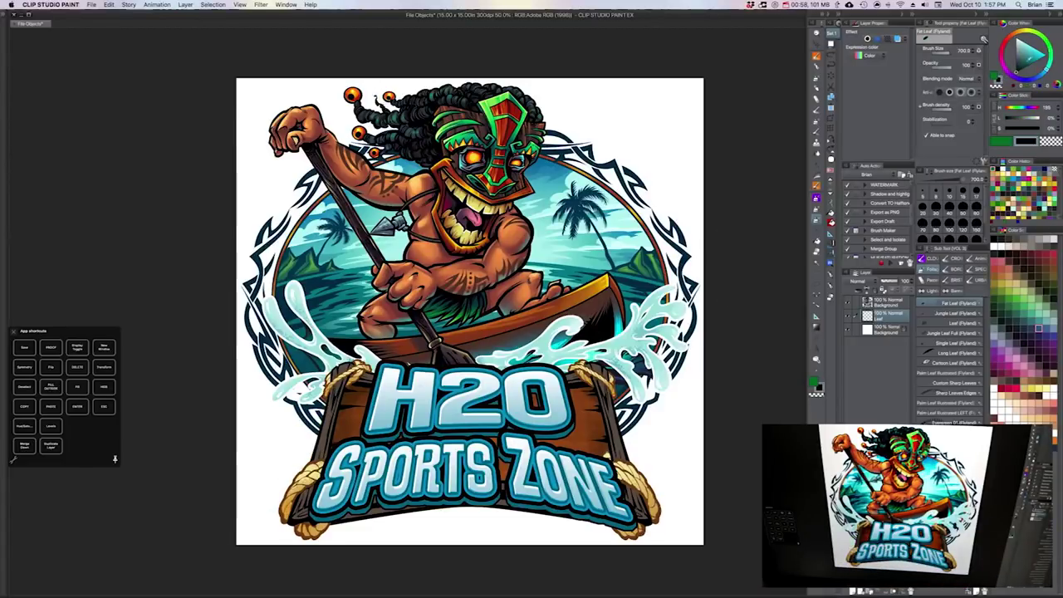
{"action": "left_click", "coordinate": [1022, 41]}
{"action": "left_click", "coordinate": [1034, 32]}
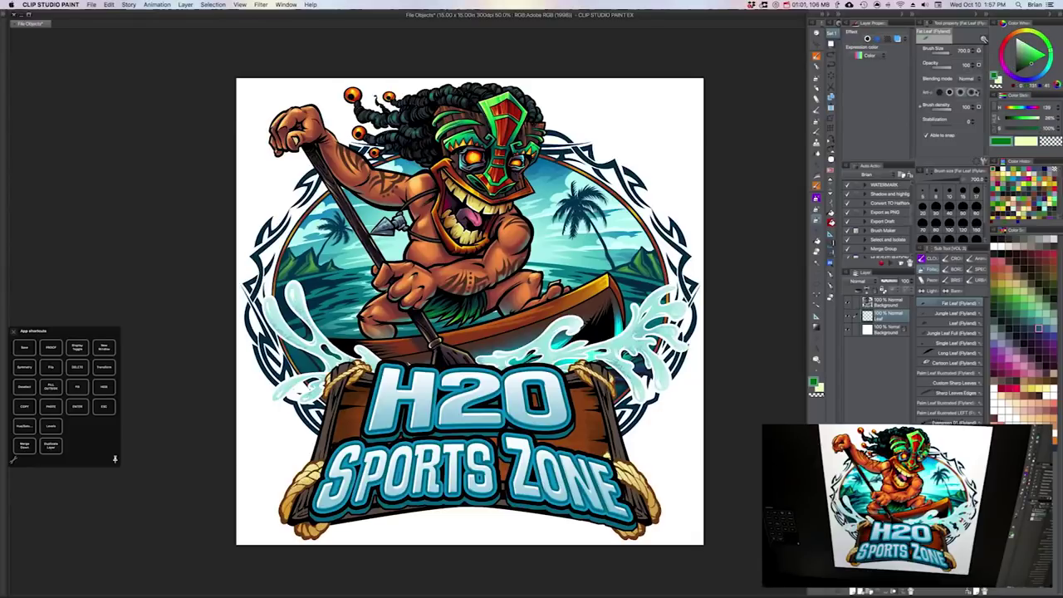
{"action": "left_click_drag", "start_coordinate": [280, 453], "coordinate": [309, 434]}
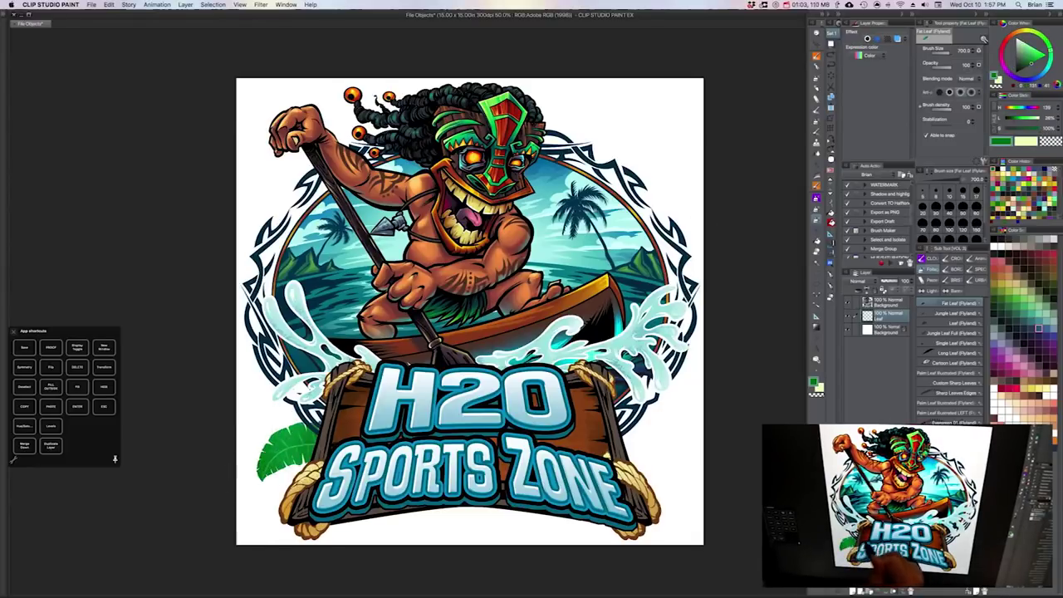
{"action": "key", "text": "super+z"}
{"action": "left_click_drag", "start_coordinate": [262, 480], "coordinate": [319, 434]}
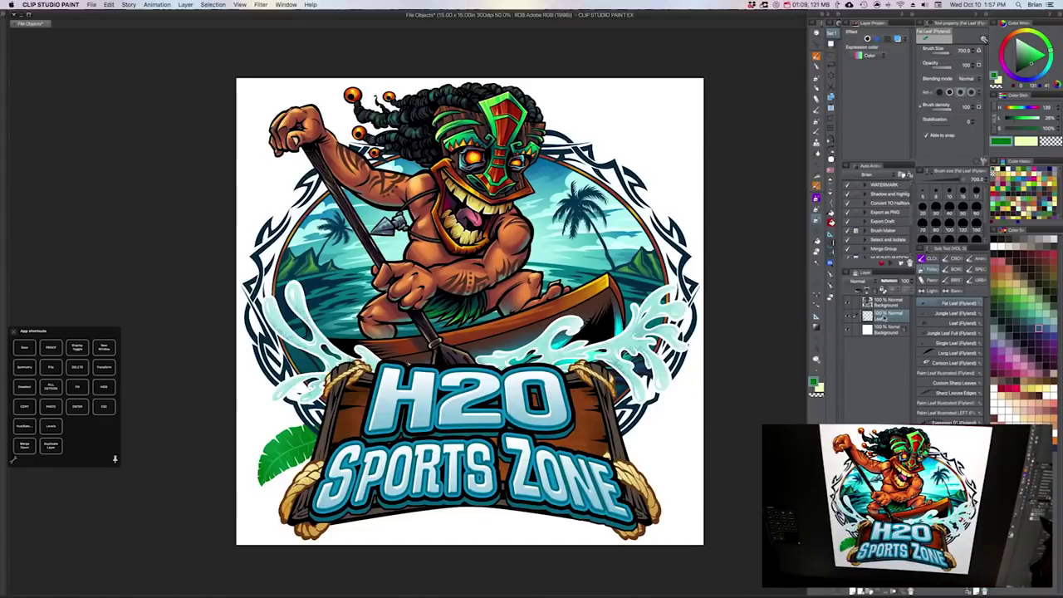
Step: Convert the Leaf layer to a file object using the drawing area, keeping the original layer, and save it as Leaf.clip
{"action": "right_click", "coordinate": [883, 318]}
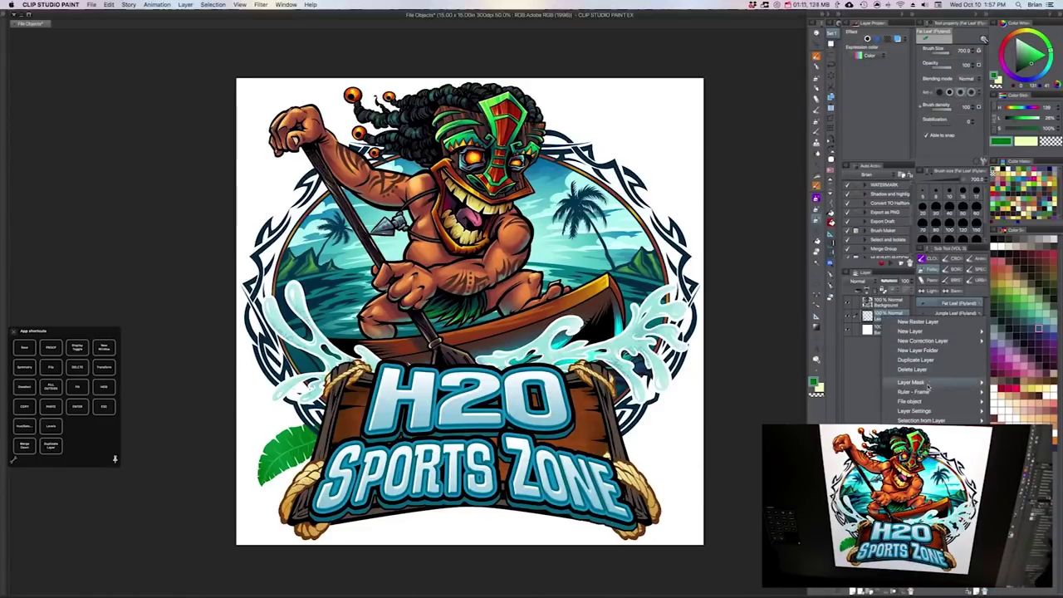
{"action": "mouse_move", "coordinate": [909, 402]}
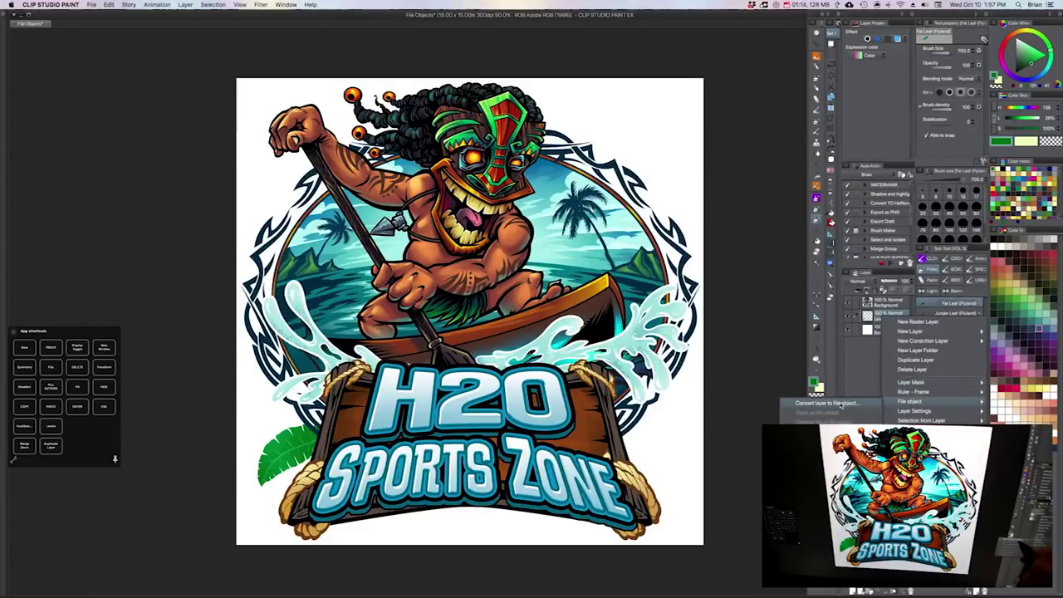
{"action": "left_click", "coordinate": [842, 403]}
{"action": "left_click", "coordinate": [529, 292]}
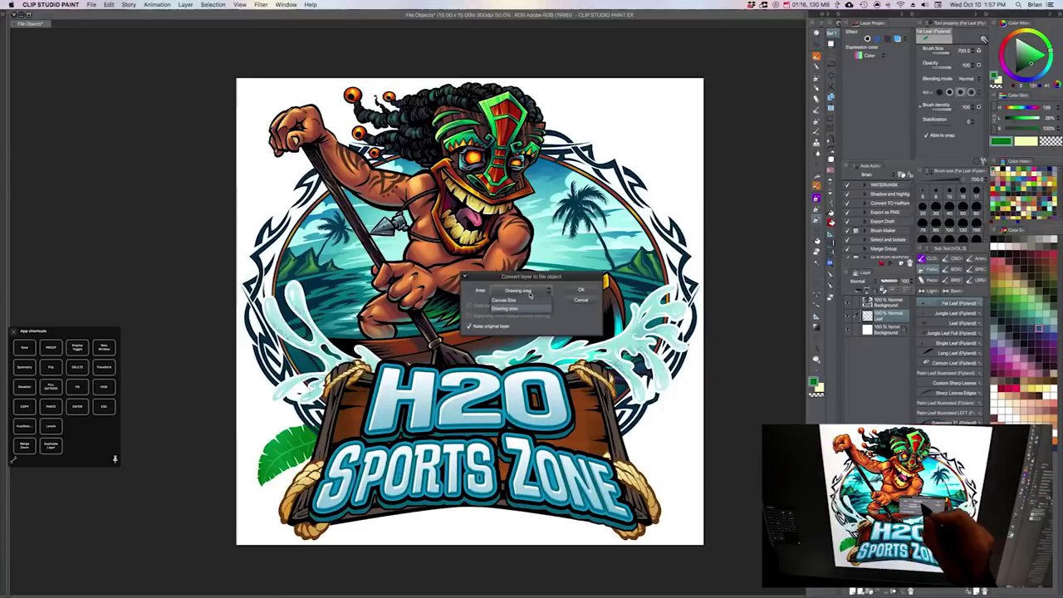
{"action": "left_click", "coordinate": [523, 309]}
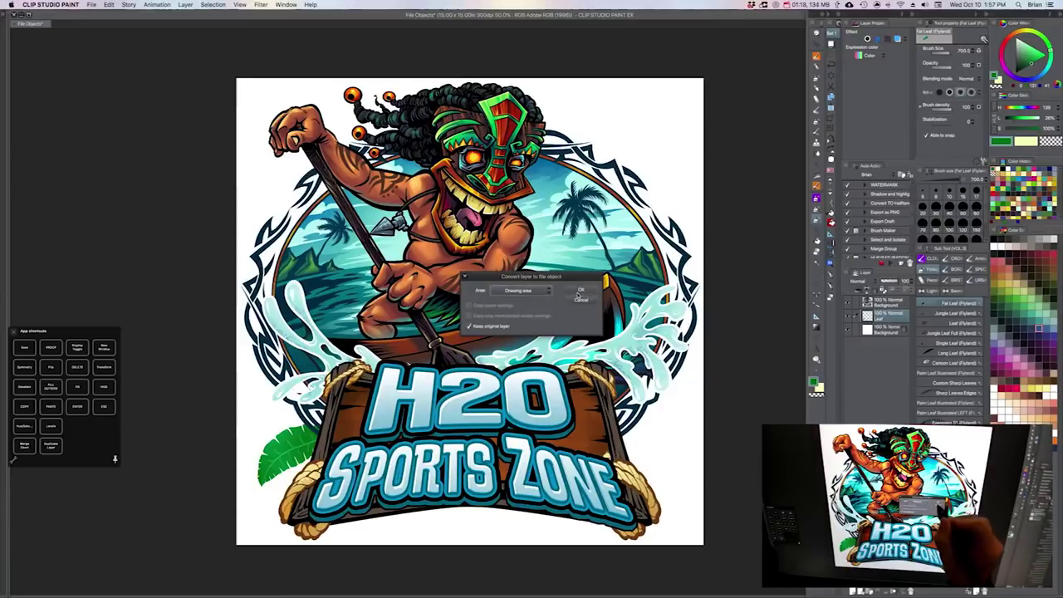
{"action": "left_click", "coordinate": [581, 290]}
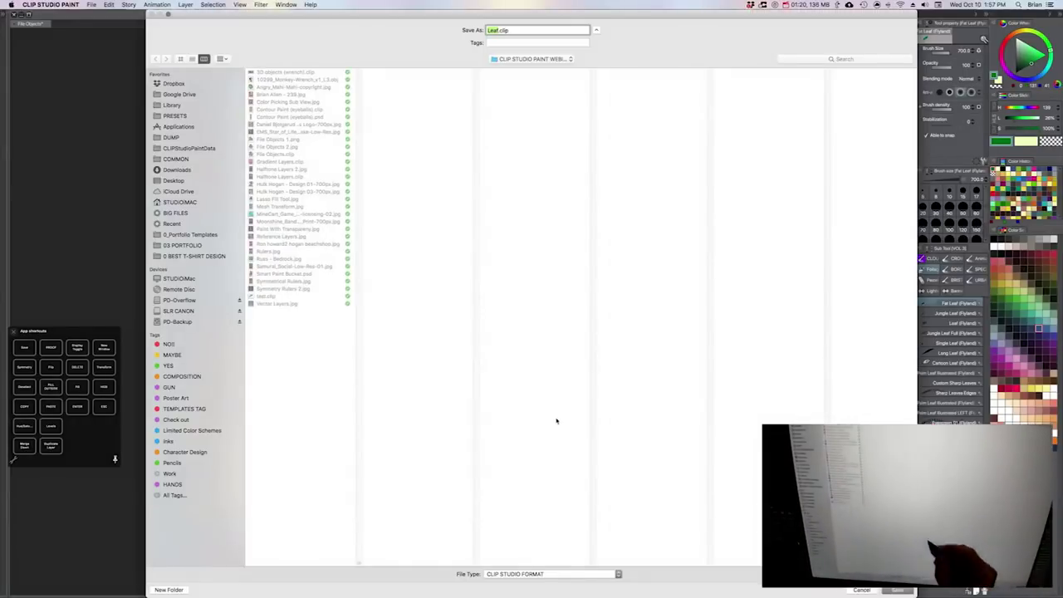
{"action": "key", "text": "Return"}
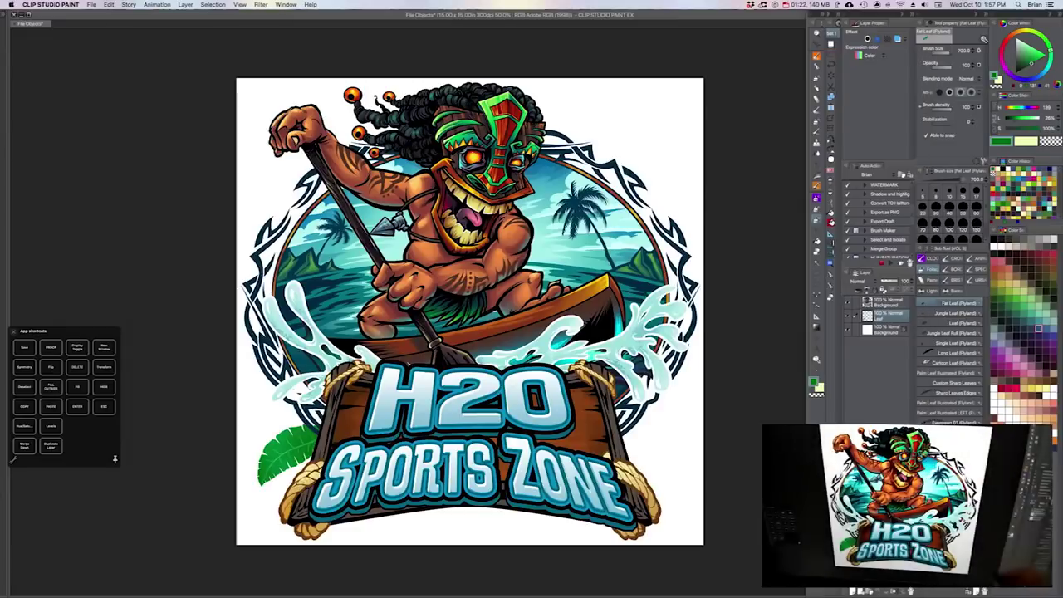
Step: Duplicate the leaf file object, place a smaller, rotated copy just above the original, and lower the copy's opacity to 74%
{"action": "left_click", "coordinate": [647, 241]}
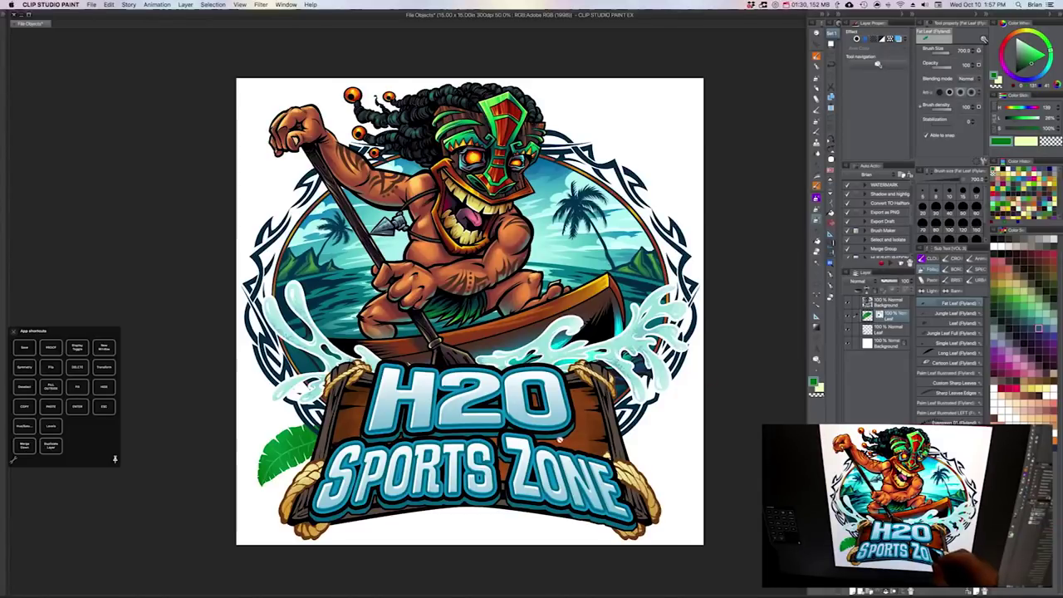
{"action": "key", "text": "k"}
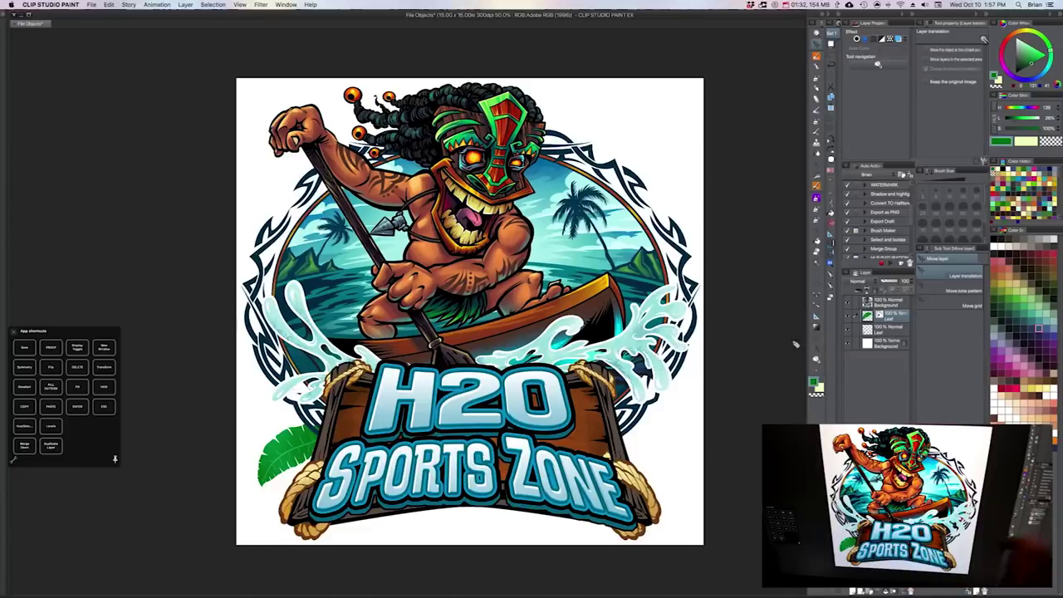
{"action": "key", "text": "super+j"}
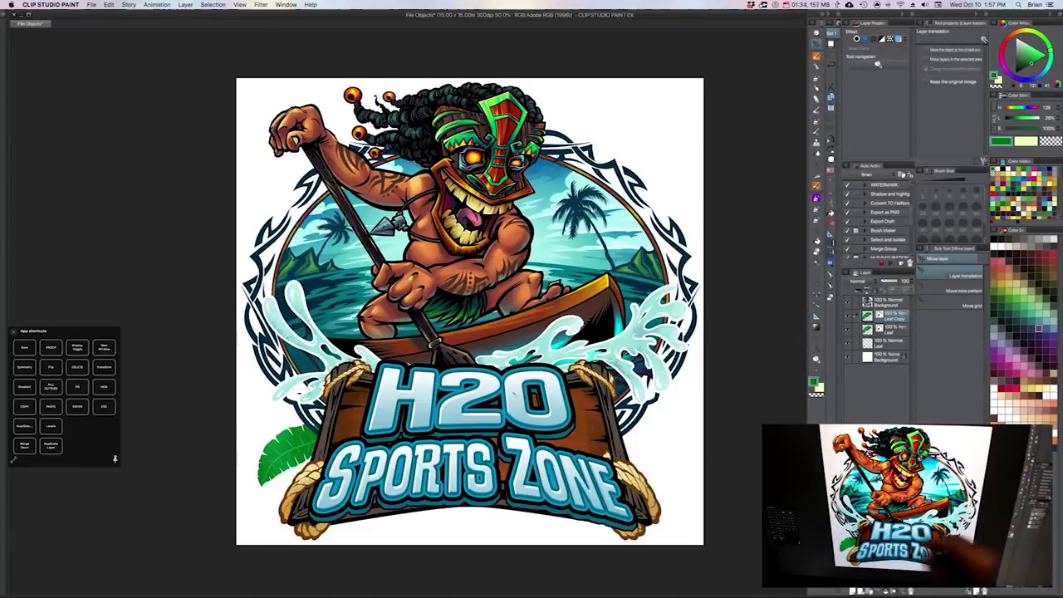
{"action": "left_click_drag", "start_coordinate": [307, 447], "coordinate": [301, 408]}
{"action": "key", "text": "super+t"}
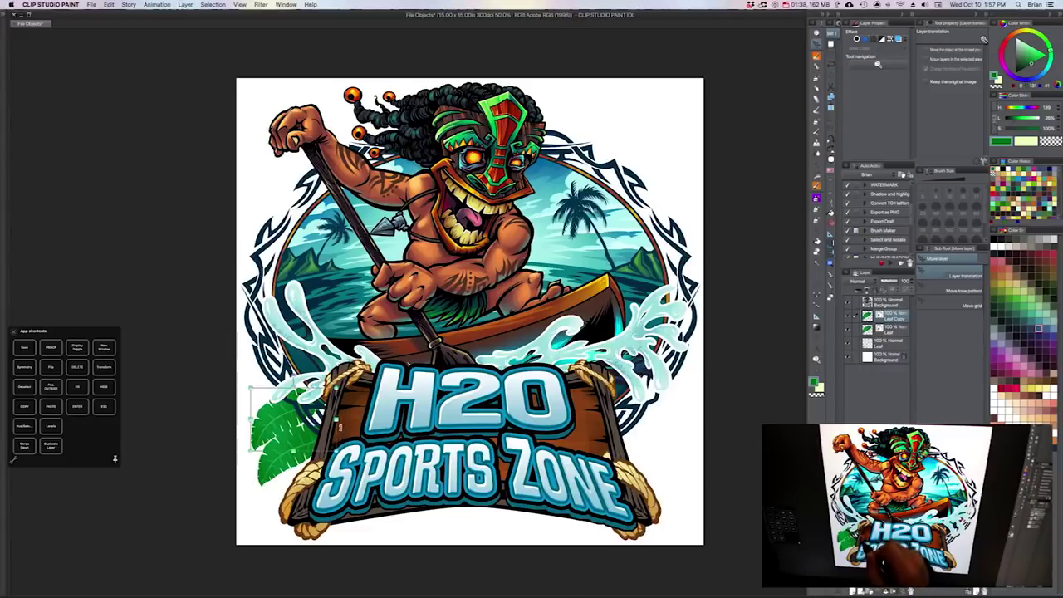
{"action": "left_click_drag", "start_coordinate": [250, 451], "coordinate": [268, 437]}
{"action": "left_click_drag", "start_coordinate": [306, 376], "coordinate": [329, 385]}
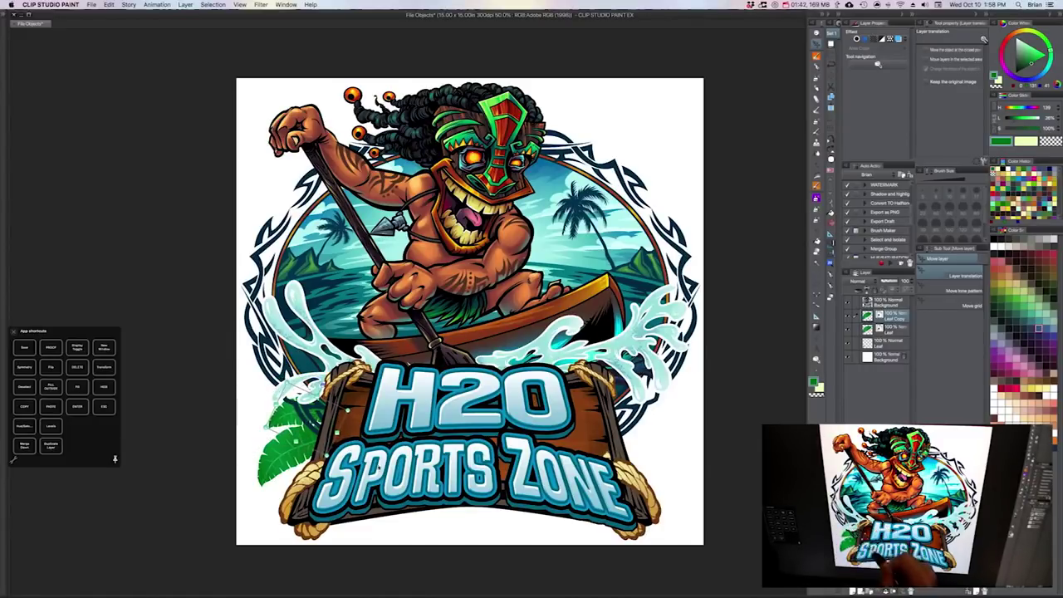
{"action": "key", "text": "Return"}
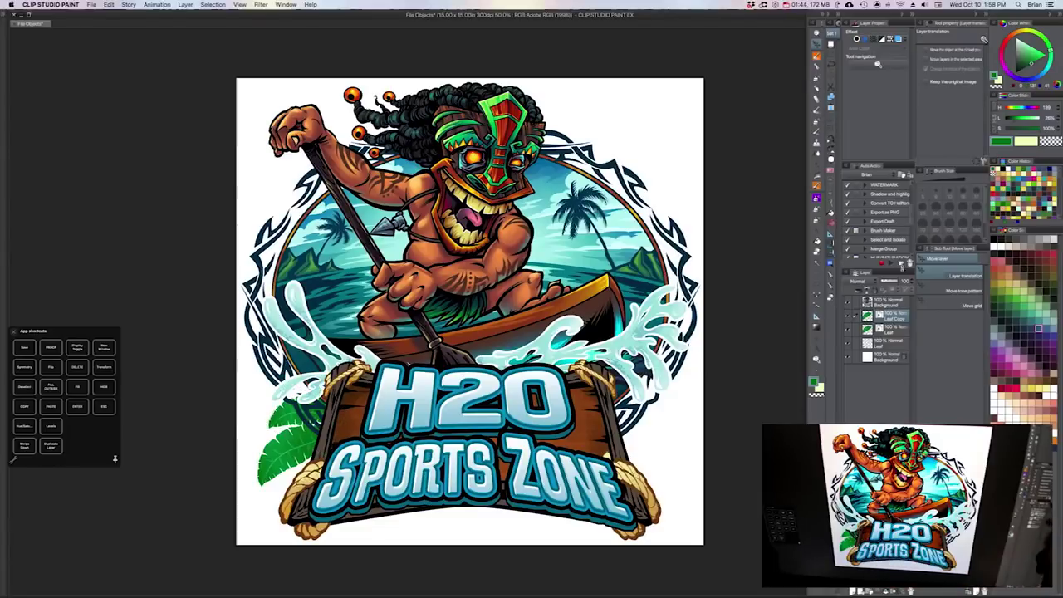
{"action": "left_click_drag", "start_coordinate": [897, 282], "coordinate": [892, 282]}
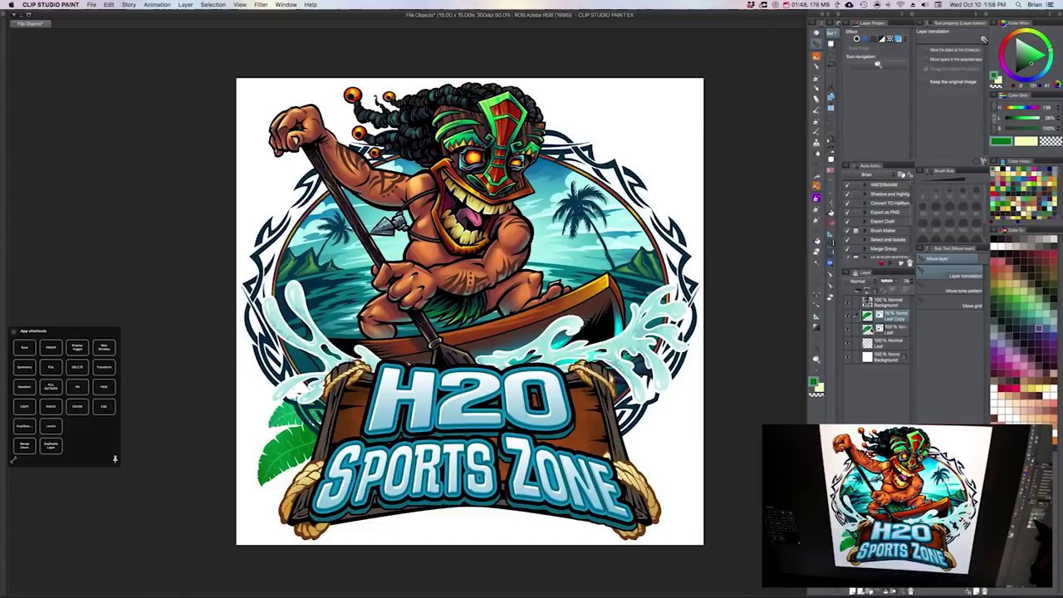
Step: Duplicate the original leaf to the sign's opposite side, then mirror and rotate it to fan outward behind the lower right corner
{"action": "left_click", "coordinate": [887, 328]}
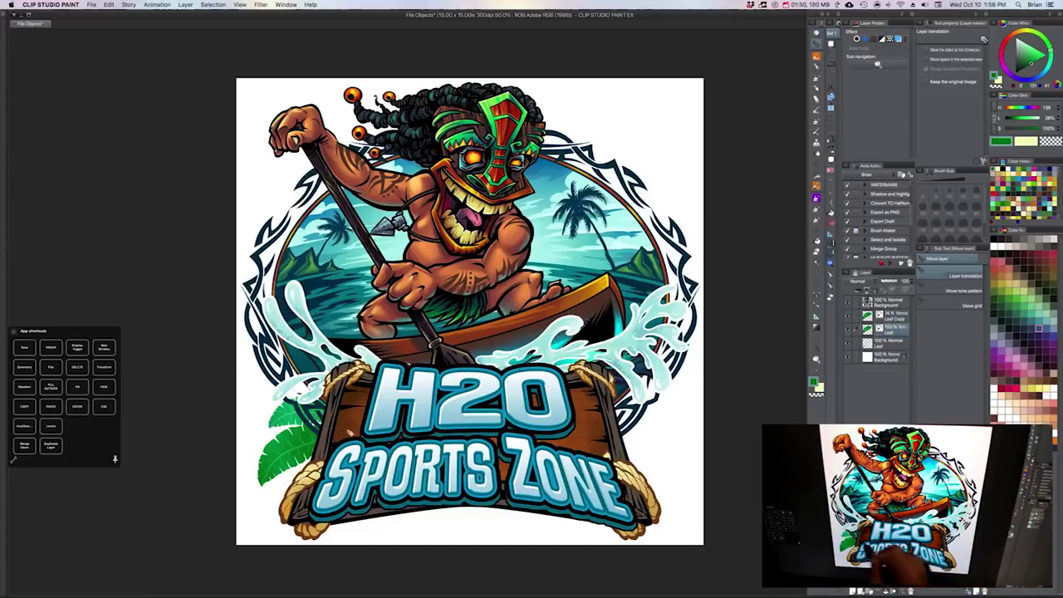
{"action": "left_click_drag", "start_coordinate": [359, 492], "coordinate": [658, 462]}
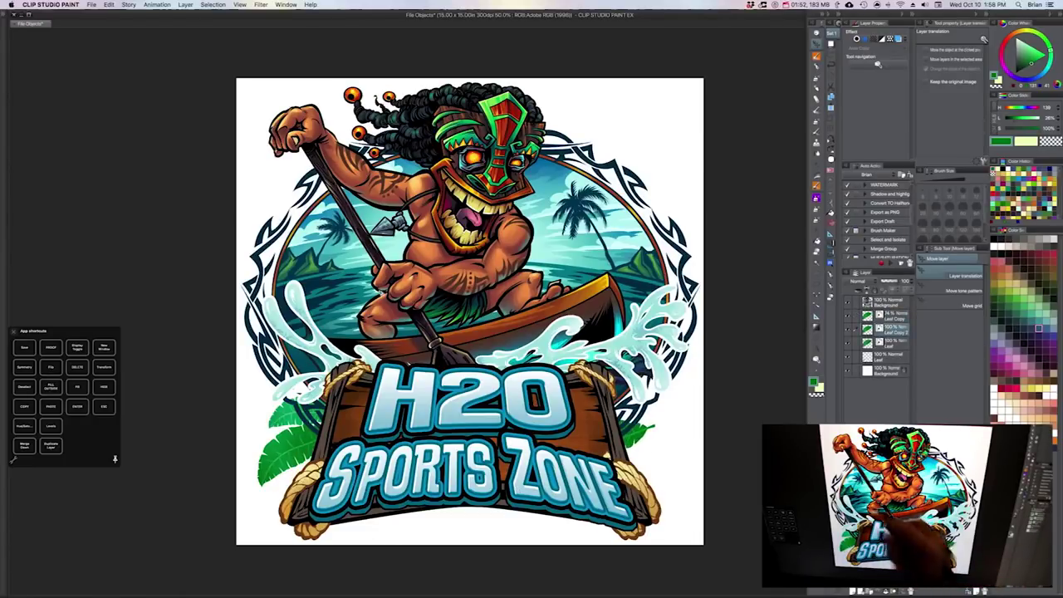
{"action": "left_click", "coordinate": [108, 4]}
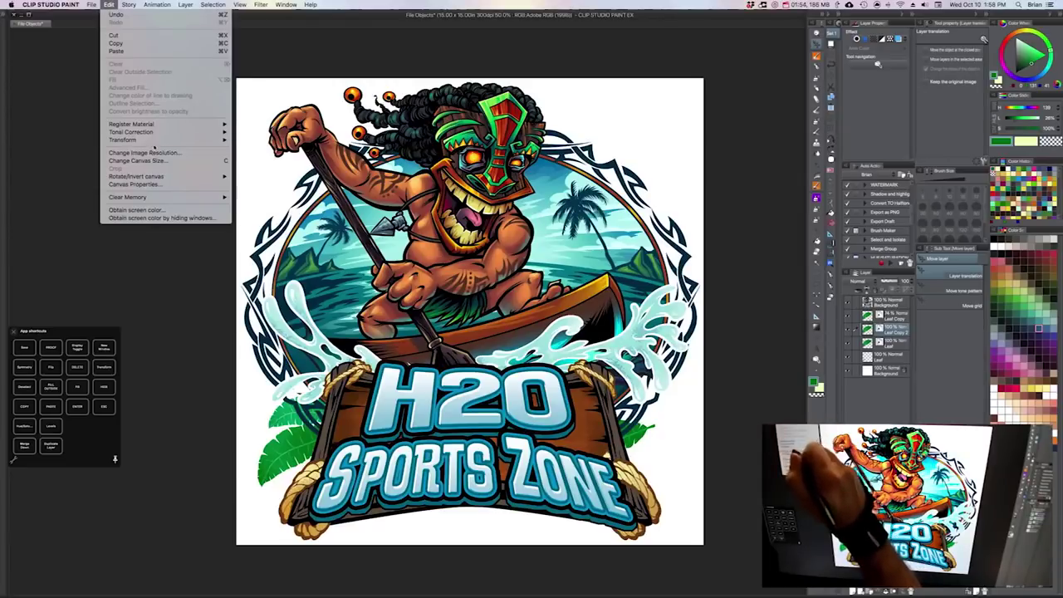
{"action": "left_click", "coordinate": [130, 108]}
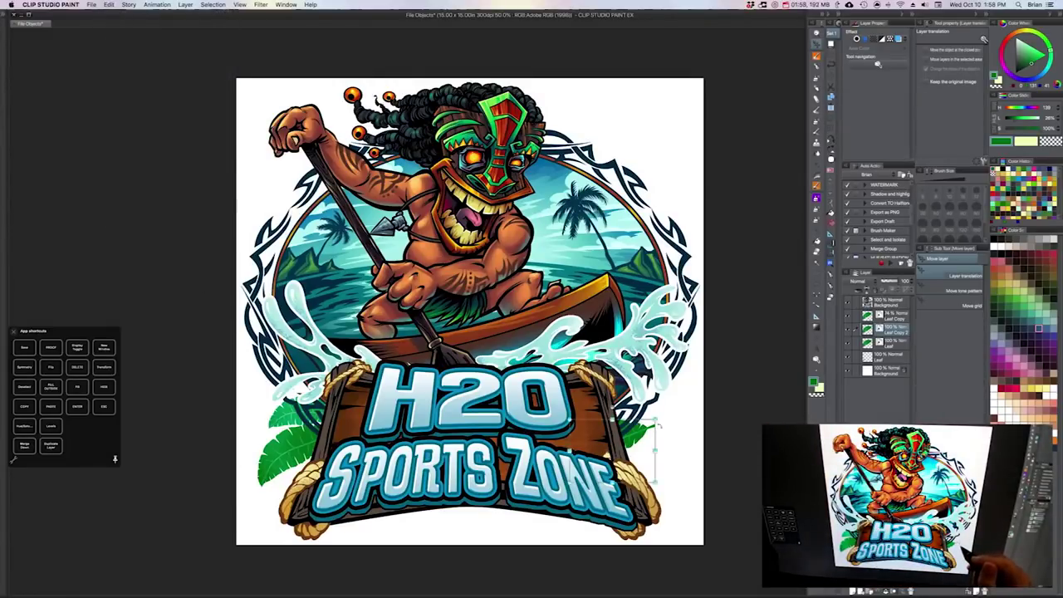
{"action": "key", "text": "super+t"}
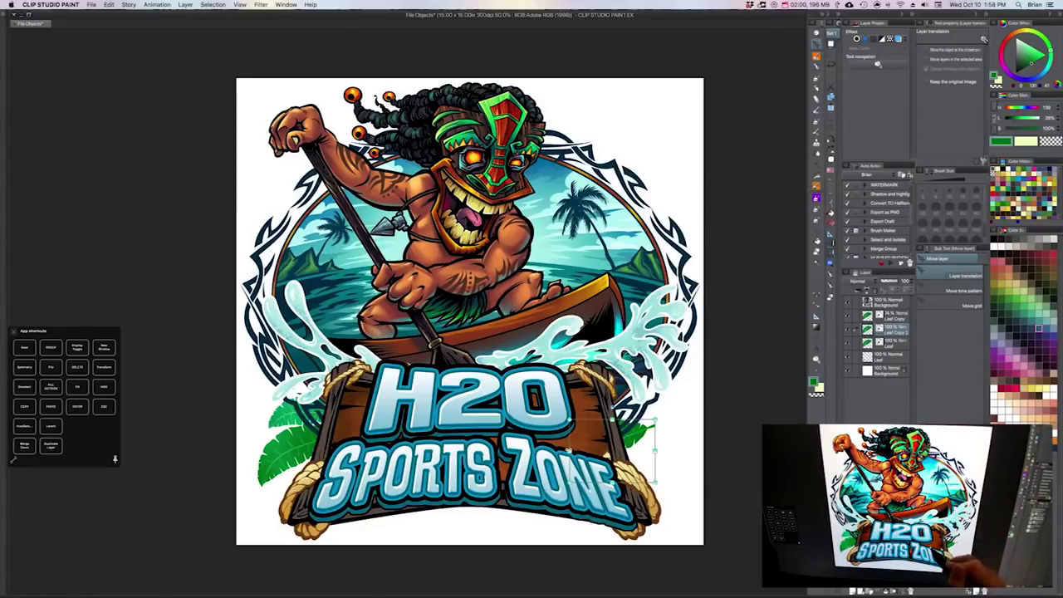
{"action": "left_click_drag", "start_coordinate": [570, 451], "coordinate": [722, 451]}
{"action": "left_click_drag", "start_coordinate": [688, 414], "coordinate": [692, 501]}
{"action": "left_click_drag", "start_coordinate": [663, 418], "coordinate": [686, 447]}
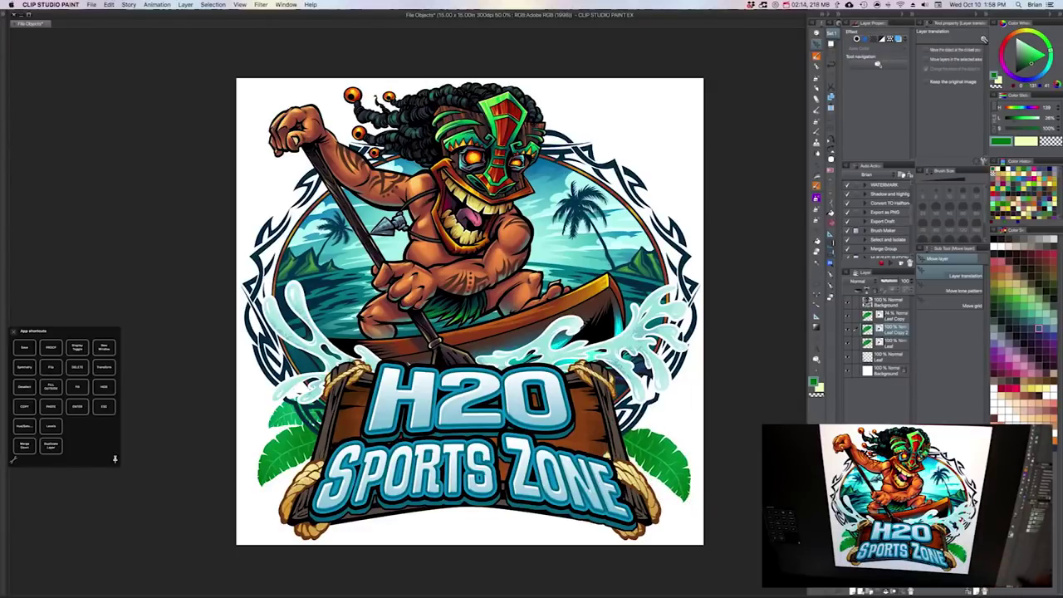
Step: Duplicate the mirrored leaf, place the copy above it with a slight transform, and reduce the copy's opacity
{"action": "left_click_drag", "start_coordinate": [850, 593], "coordinate": [852, 591]}
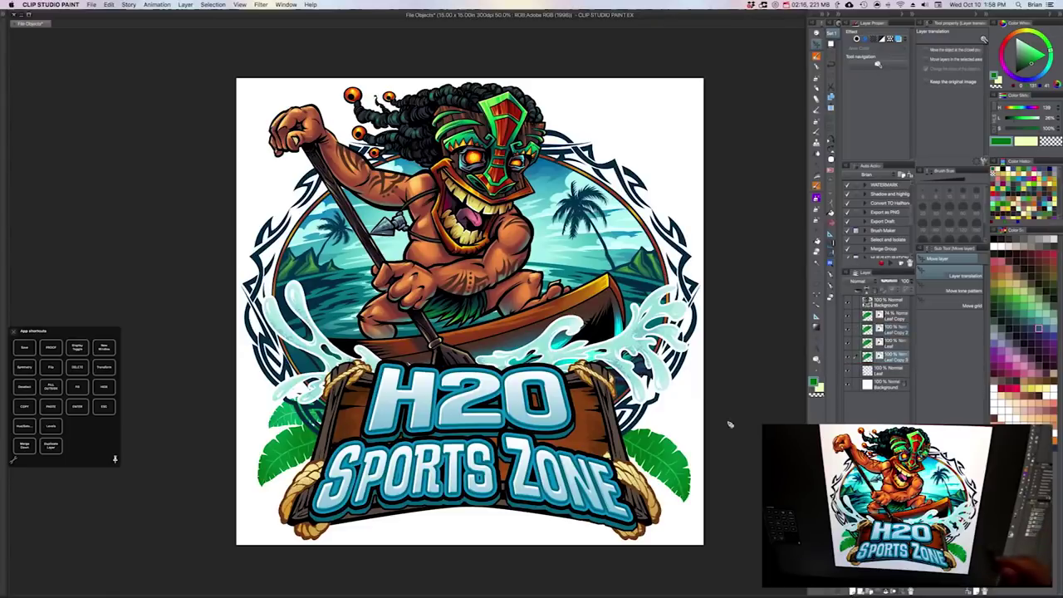
{"action": "left_click_drag", "start_coordinate": [663, 454], "coordinate": [666, 413]}
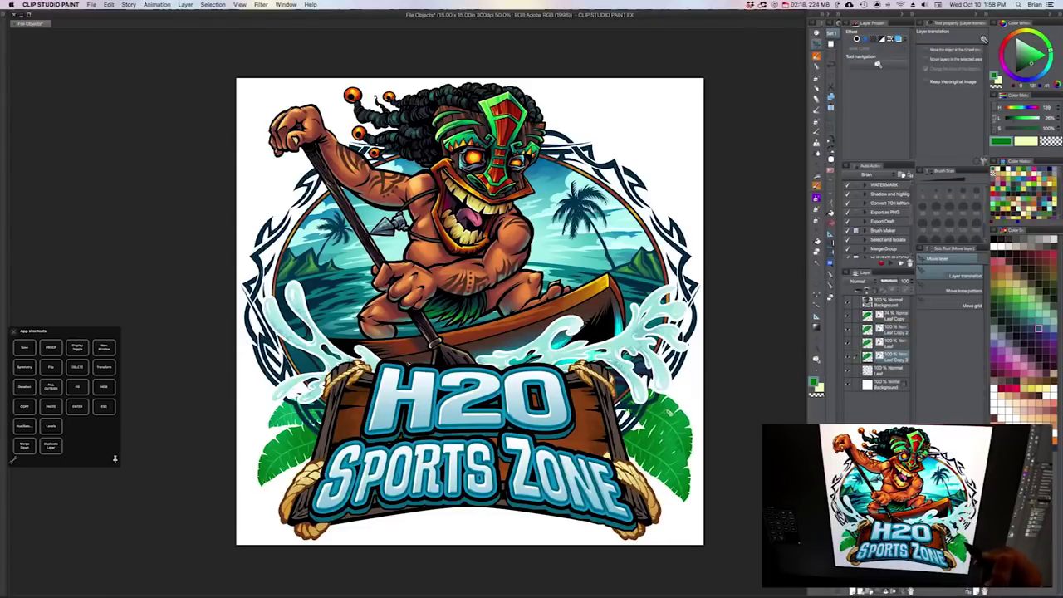
{"action": "key", "text": "super+t"}
{"action": "left_click_drag", "start_coordinate": [688, 459], "coordinate": [702, 435]}
{"action": "key", "text": "Return"}
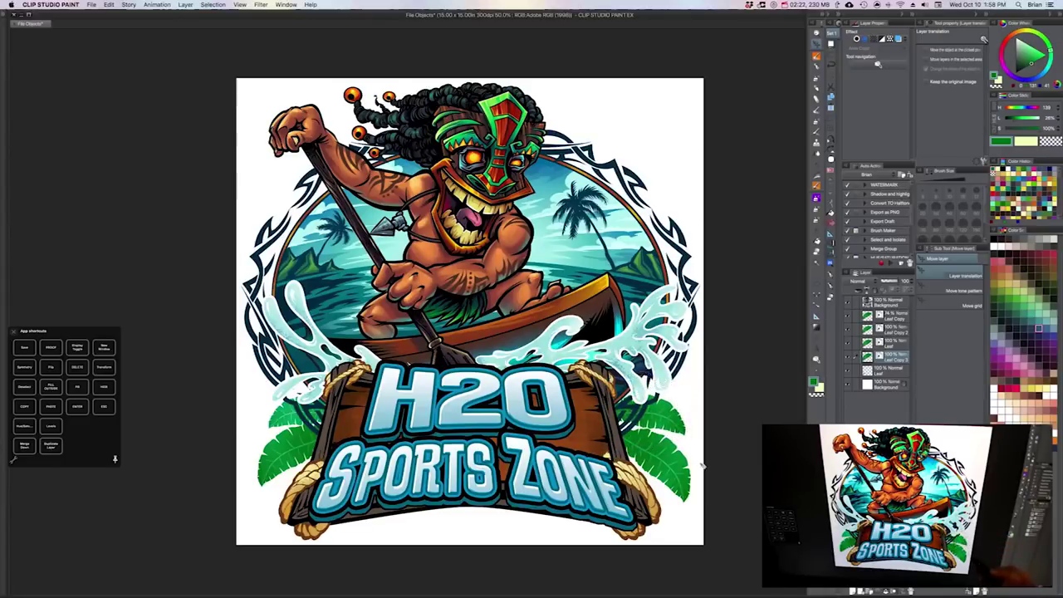
{"action": "left_click_drag", "start_coordinate": [738, 403], "coordinate": [760, 396]}
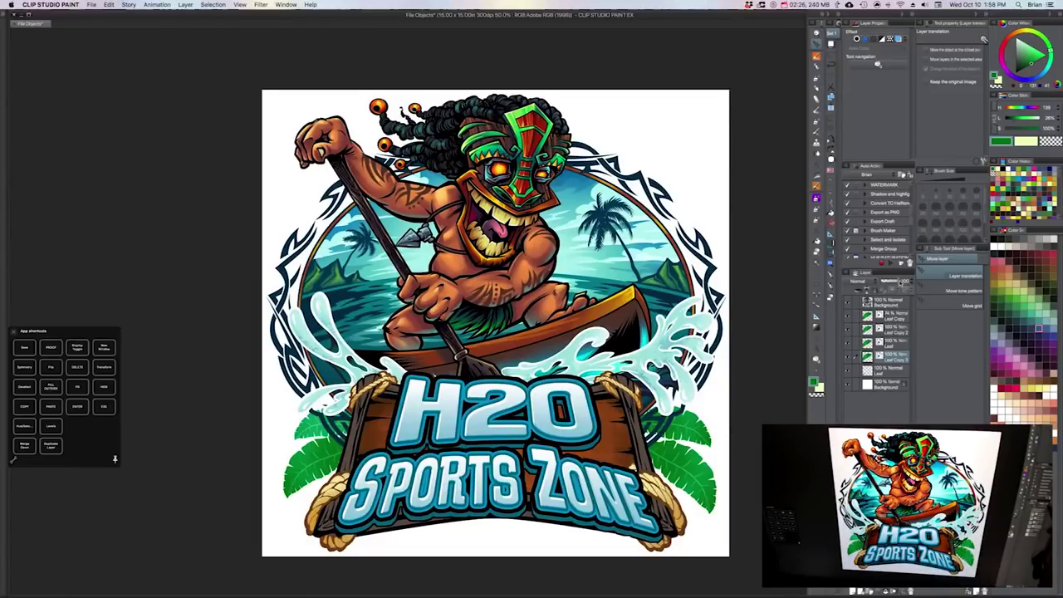
{"action": "left_click_drag", "start_coordinate": [893, 283], "coordinate": [889, 283]}
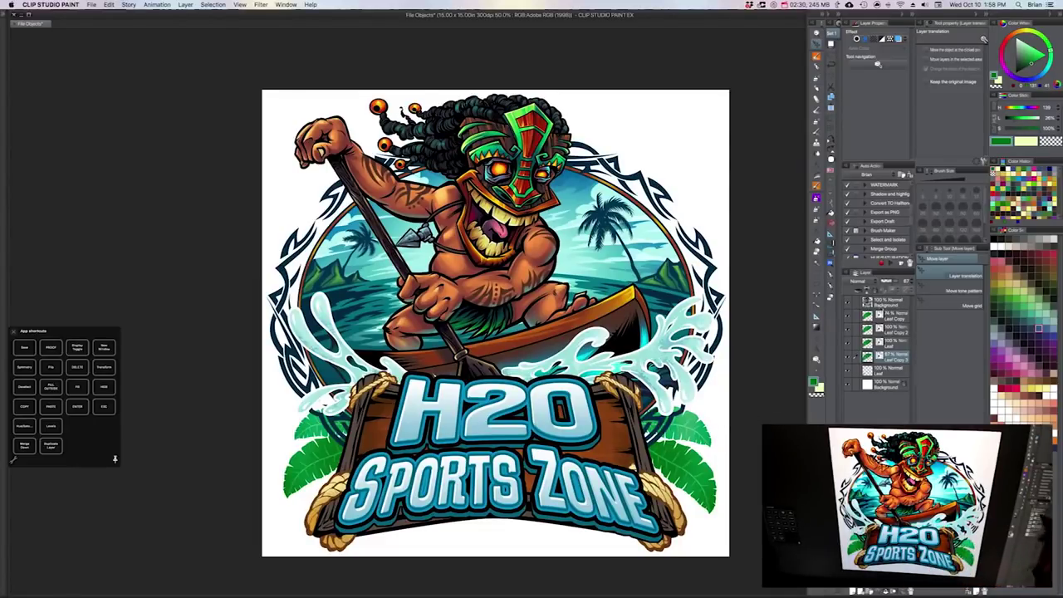
Step: Open the Leaf Copy layer's source file, choose SOFT - Airbrush, and lock the leaf layer's transparent pixels
{"action": "left_click", "coordinate": [872, 317]}
{"action": "right_click", "coordinate": [902, 313]}
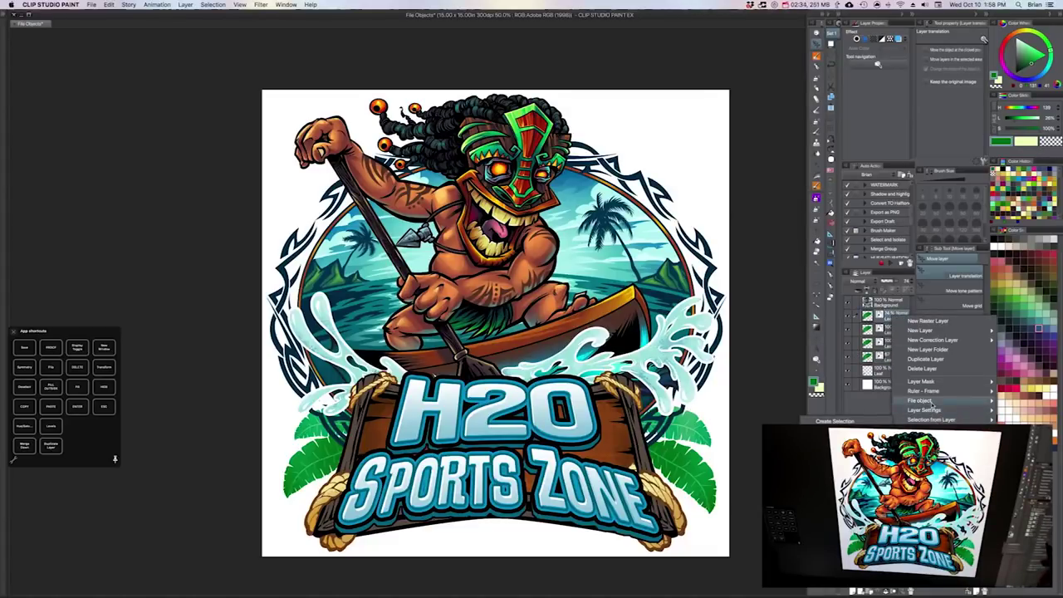
{"action": "mouse_move", "coordinate": [919, 400]}
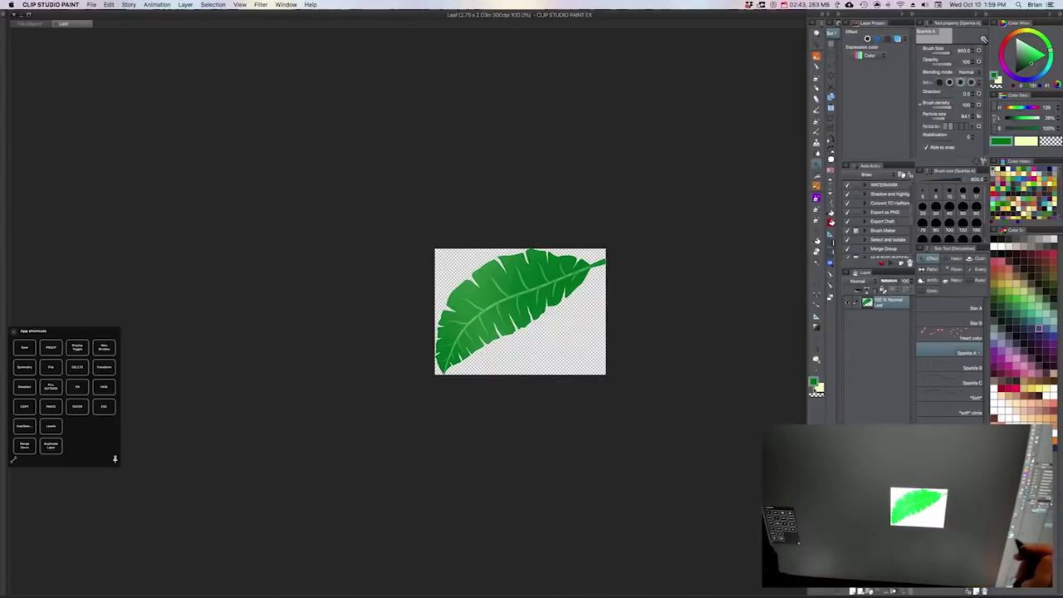
{"action": "left_click", "coordinate": [816, 198]}
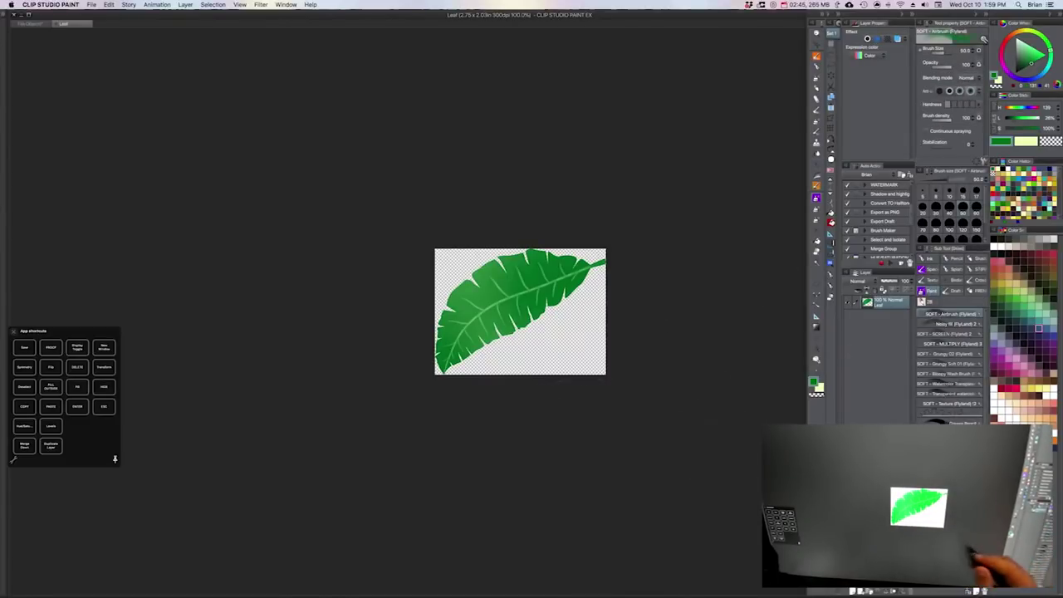
{"action": "key", "text": "/"}
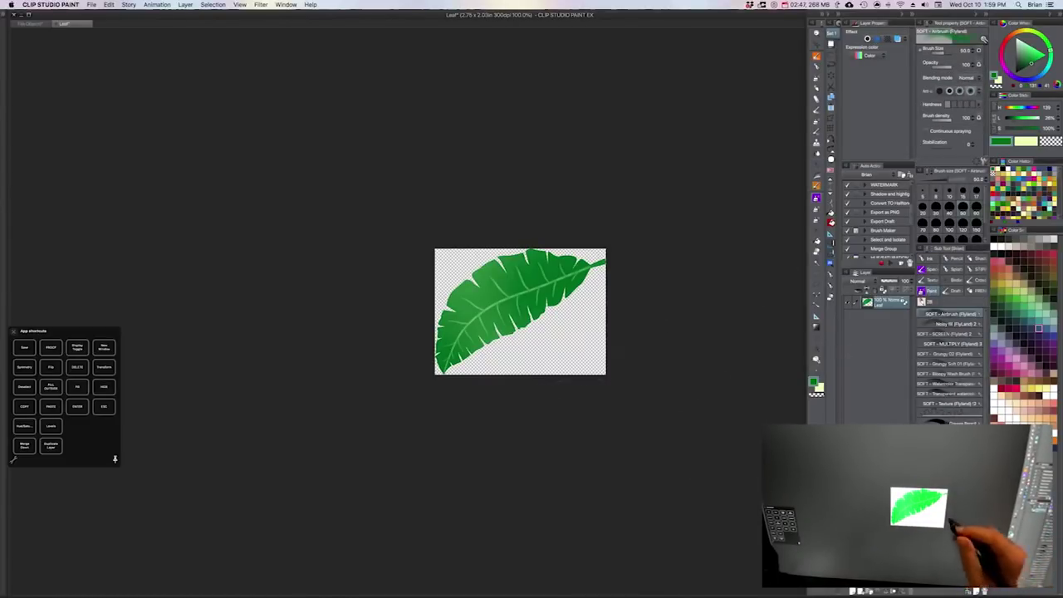
Step: Airbrush bright yellow-green over the leaf's lower left tip with the brush enlarged to about size 450
{"action": "left_click", "coordinate": [1011, 296]}
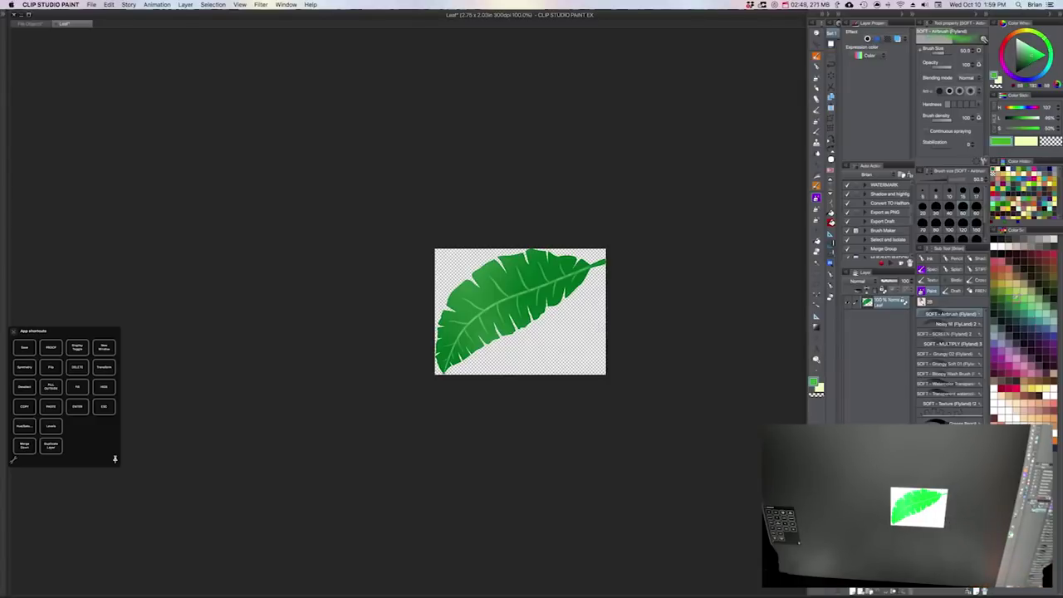
{"action": "left_click_drag", "start_coordinate": [1039, 35], "coordinate": [1037, 32]}
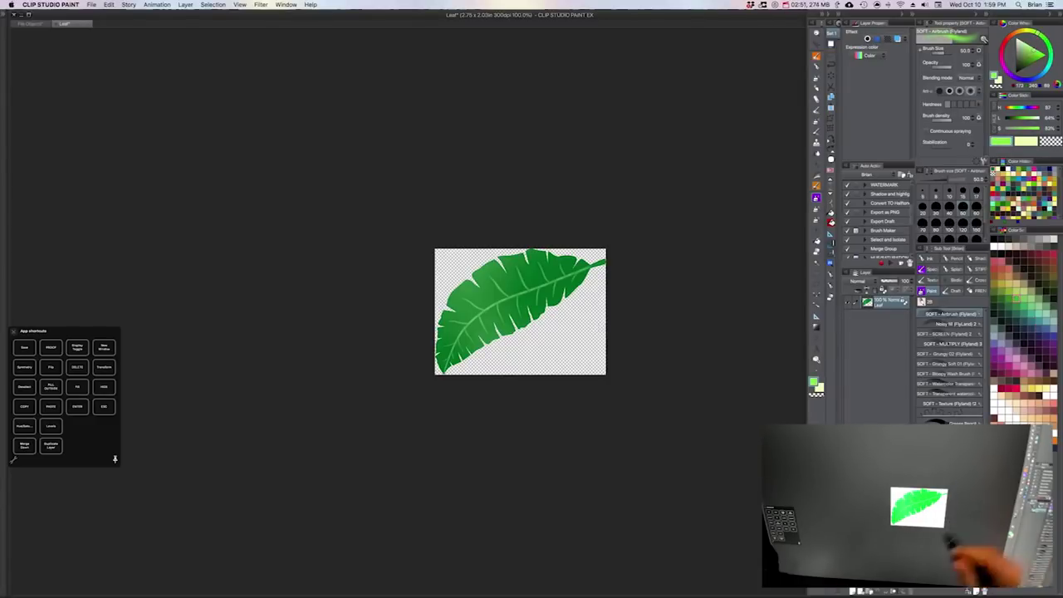
{"action": "key", "text": "]"}
{"action": "key", "text": "]"}
{"action": "key", "text": "]"}
{"action": "key", "text": "]"}
{"action": "key", "text": "]"}
{"action": "key", "text": "]"}
{"action": "key", "text": "]"}
{"action": "key", "text": "]"}
{"action": "key", "text": "]"}
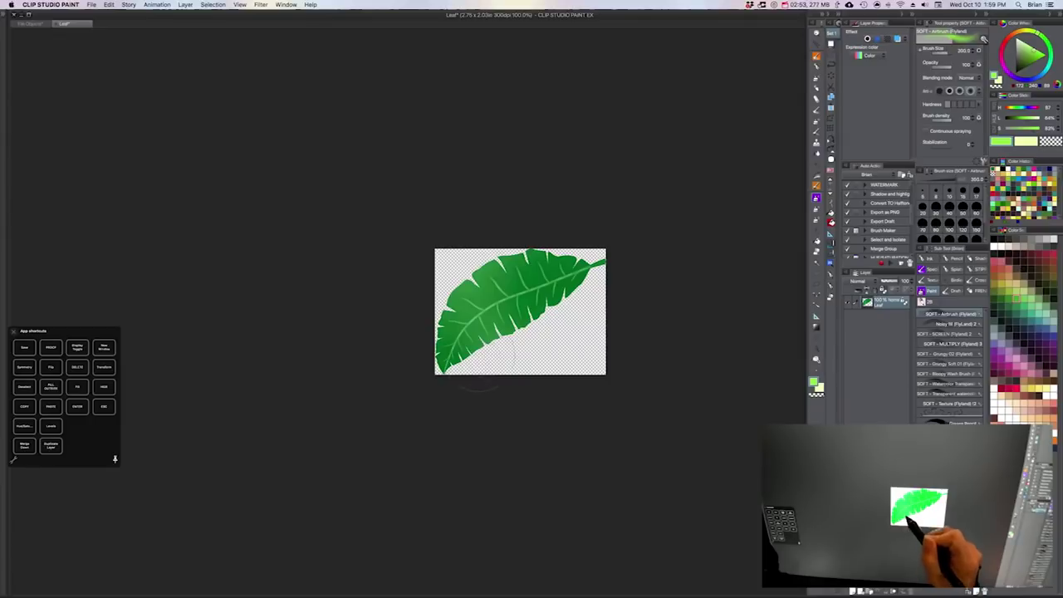
{"action": "mouse_move", "coordinate": [470, 359]}
{"action": "left_mouse_down"}
{"action": "mouse_move", "coordinate": [442, 370]}
{"action": "mouse_move", "coordinate": [456, 383]}
{"action": "mouse_move", "coordinate": [481, 353]}
{"action": "mouse_move", "coordinate": [457, 399]}
{"action": "left_mouse_up"}
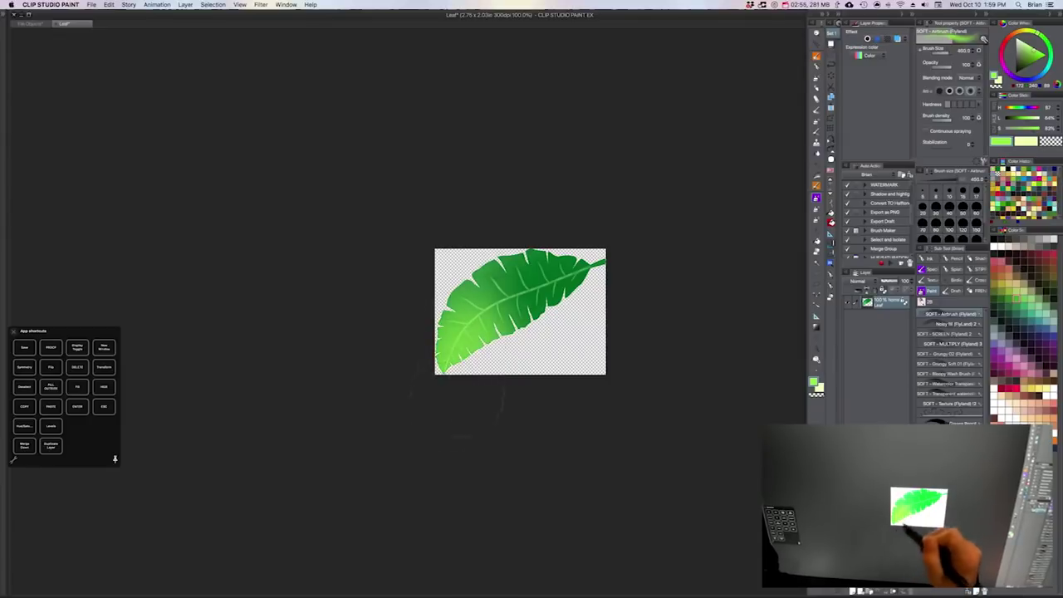
{"action": "left_click_drag", "start_coordinate": [504, 349], "coordinate": [520, 357]}
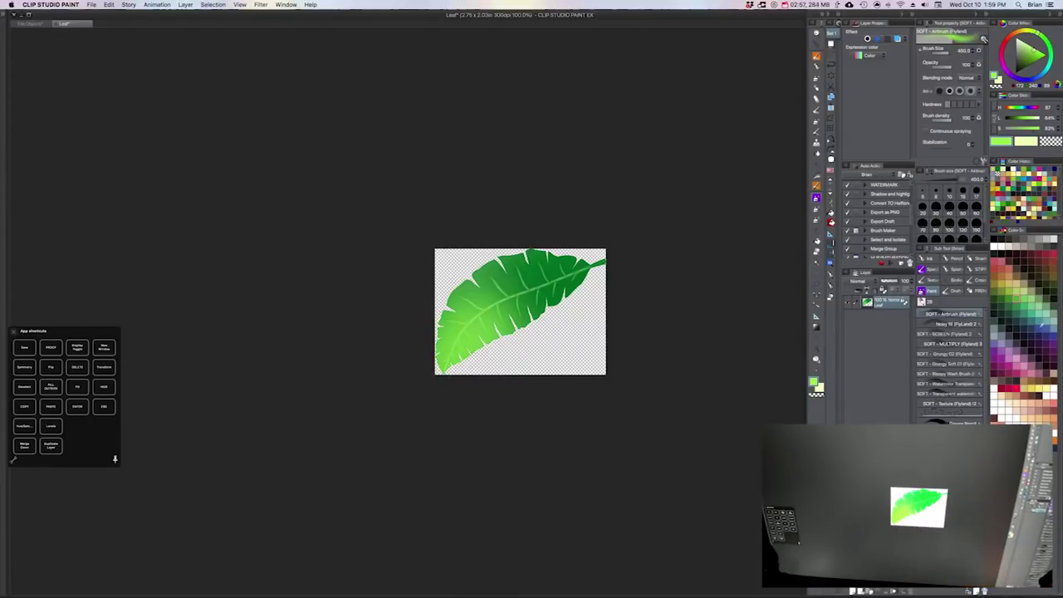
Step: Airbrush purple over the stem end of the leaf at brush size 700
{"action": "left_click", "coordinate": [1025, 315]}
{"action": "left_click", "coordinate": [1053, 343]}
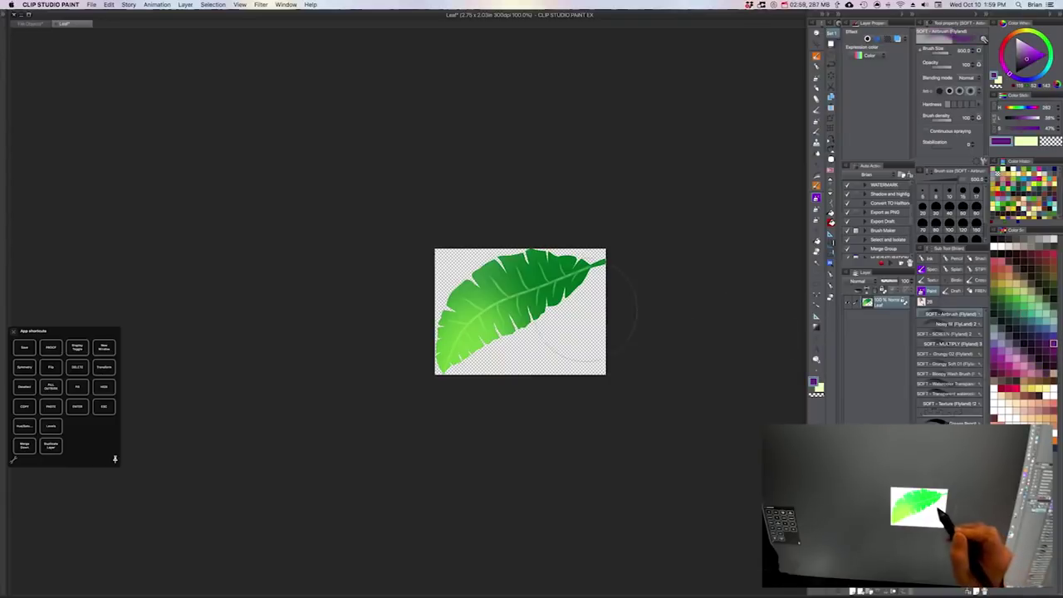
{"action": "left_click", "coordinate": [1033, 52]}
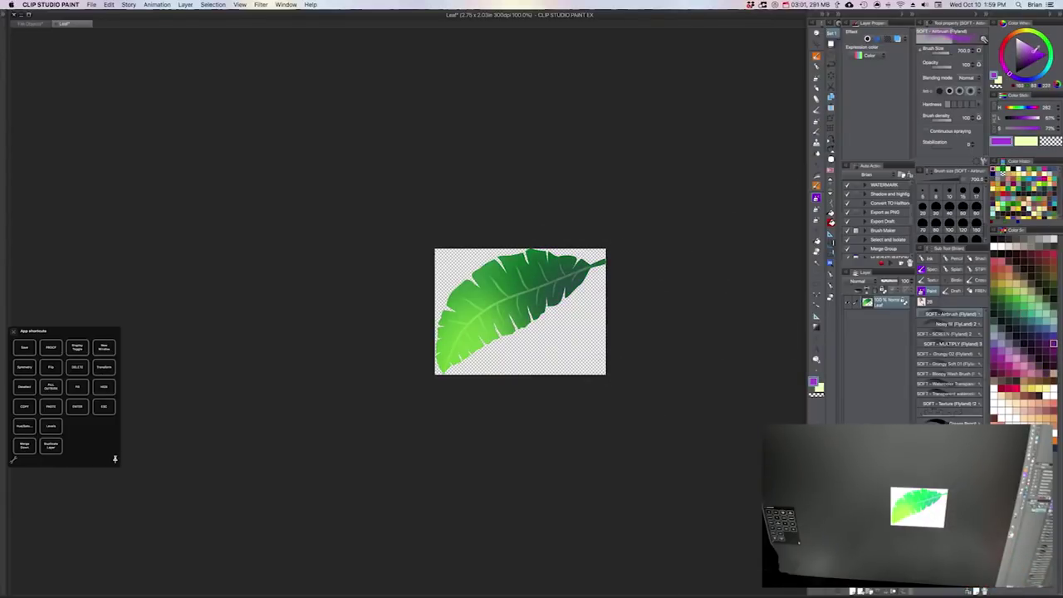
{"action": "mouse_move", "coordinate": [624, 293]}
{"action": "left_mouse_down"}
{"action": "mouse_move", "coordinate": [610, 280]}
{"action": "mouse_move", "coordinate": [664, 297]}
{"action": "left_mouse_up"}
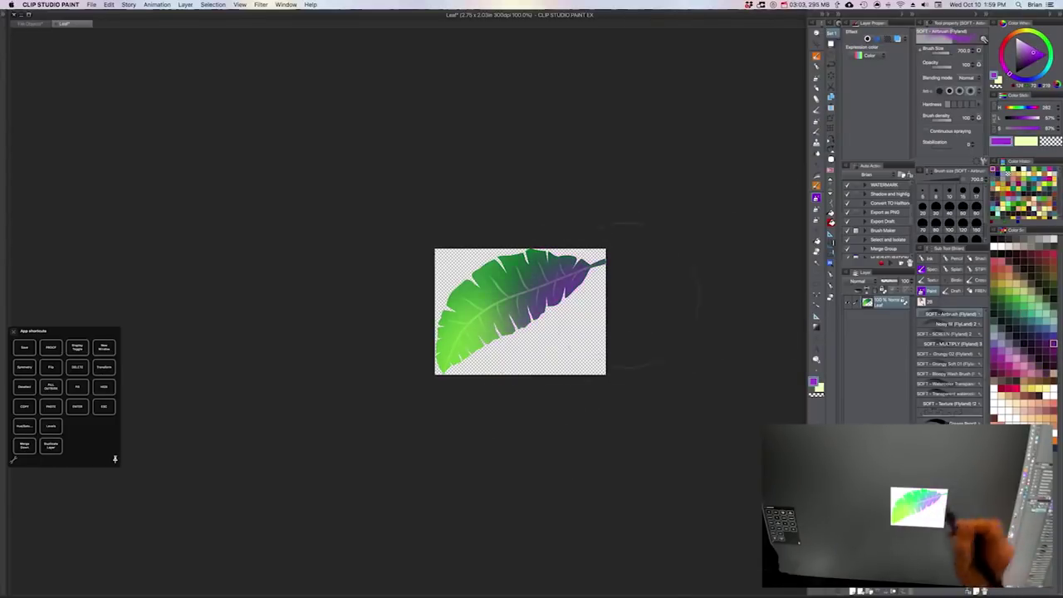
Step: Draw pale yellow veins on the leaf with the PEN - Pencil brush at size 200, then save and close the leaf file
{"action": "key", "text": "p"}
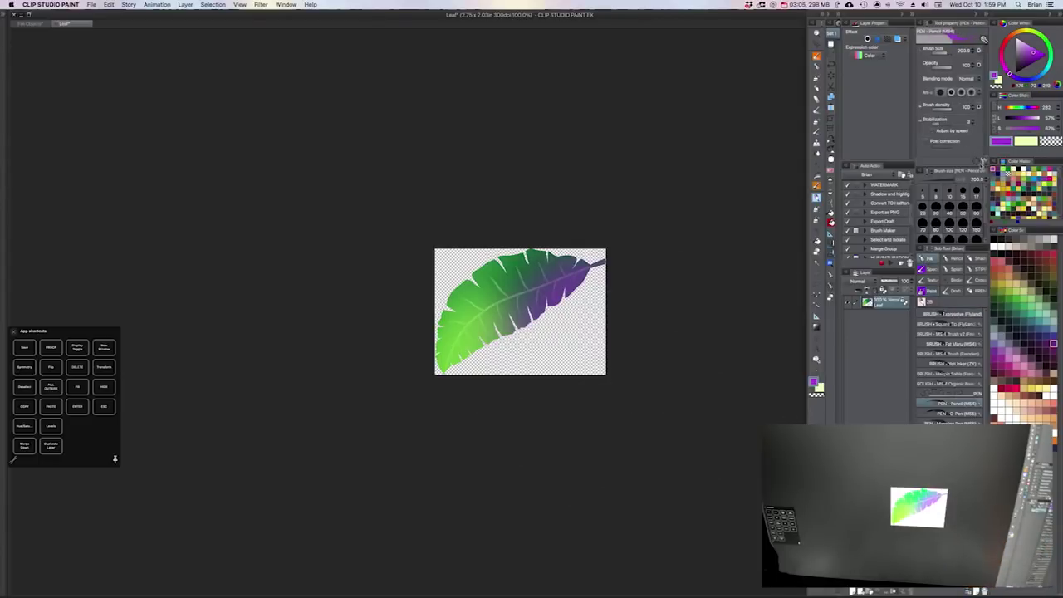
{"action": "left_click", "coordinate": [1030, 38]}
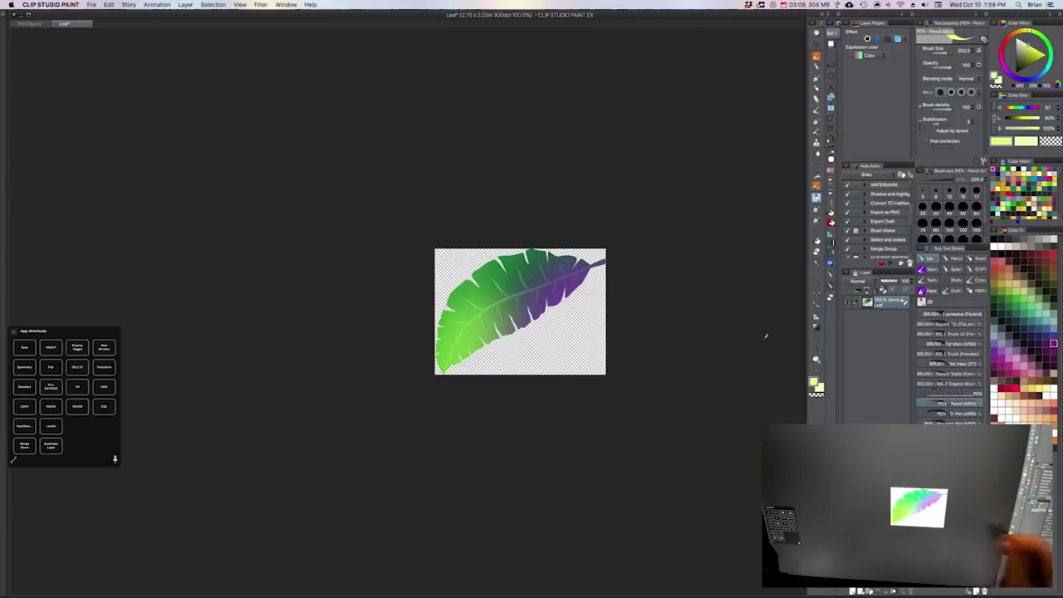
{"action": "left_click_drag", "start_coordinate": [451, 342], "coordinate": [499, 304]}
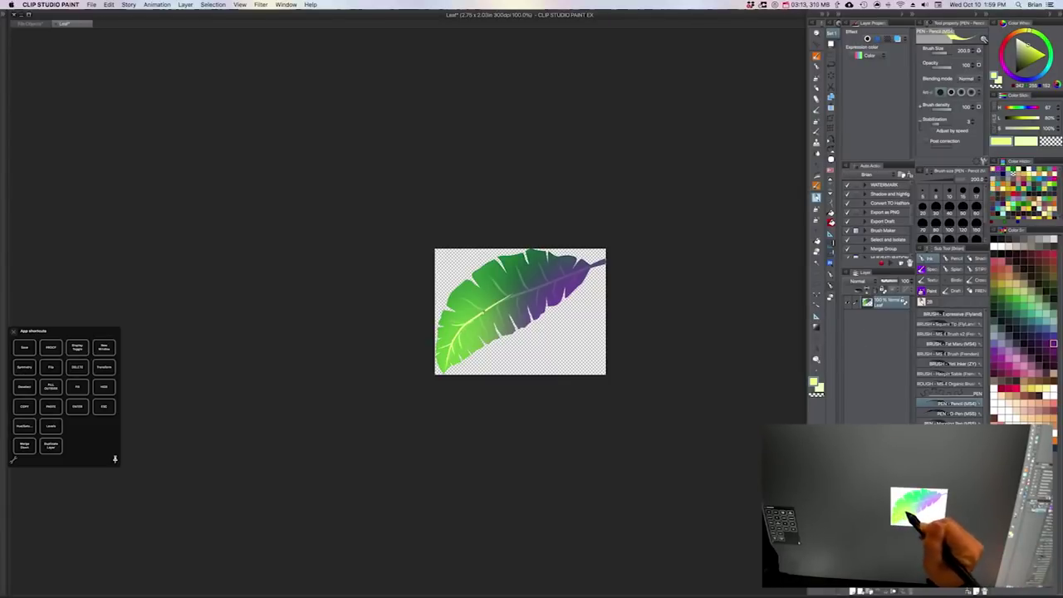
{"action": "left_click_drag", "start_coordinate": [465, 311], "coordinate": [488, 302]}
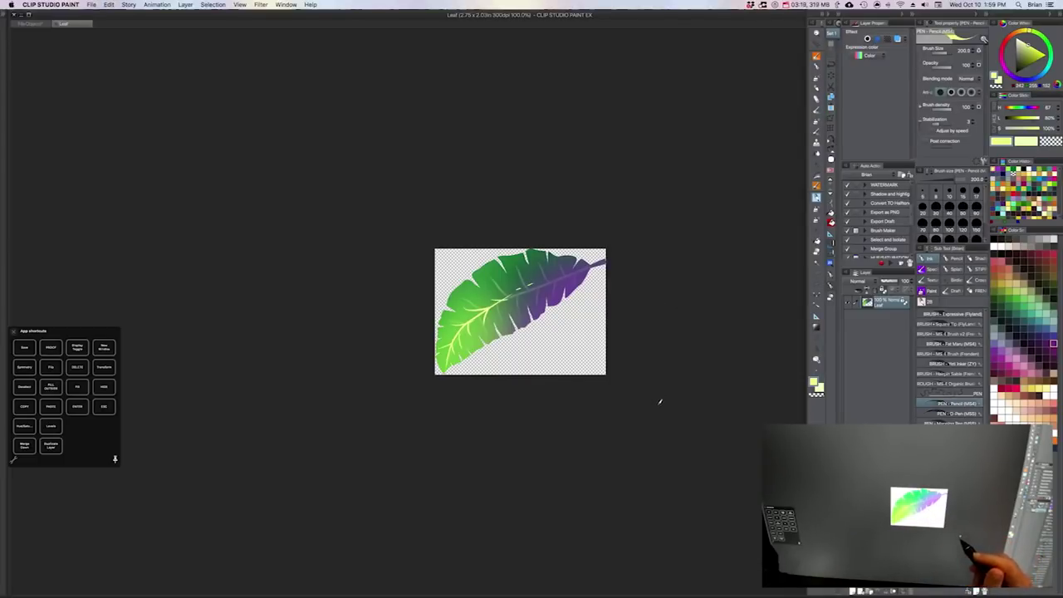
{"action": "key", "text": "super+w"}
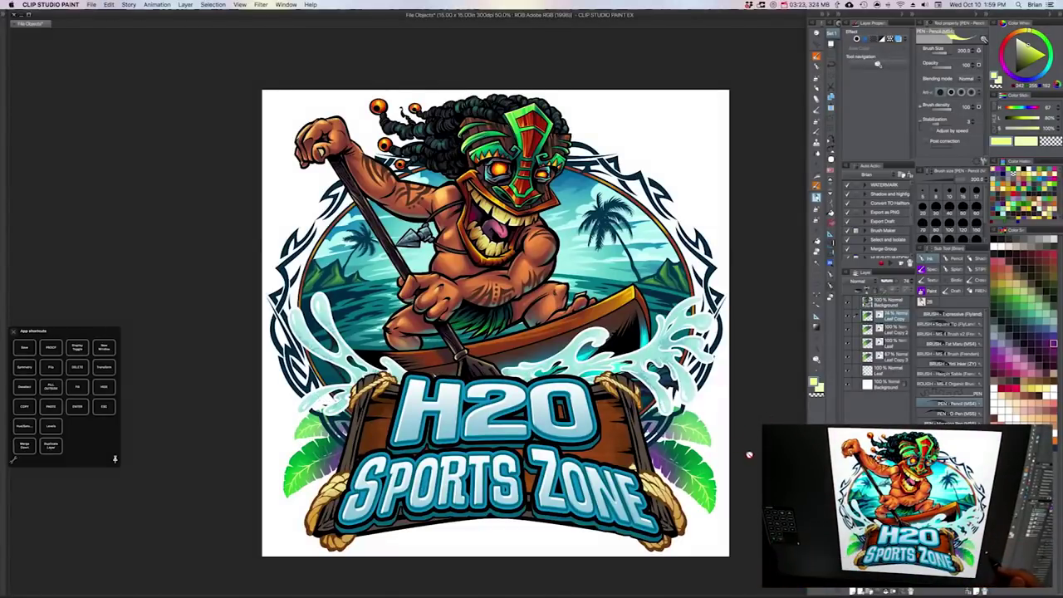
{"action": "left_click_drag", "start_coordinate": [727, 451], "coordinate": [754, 448]}
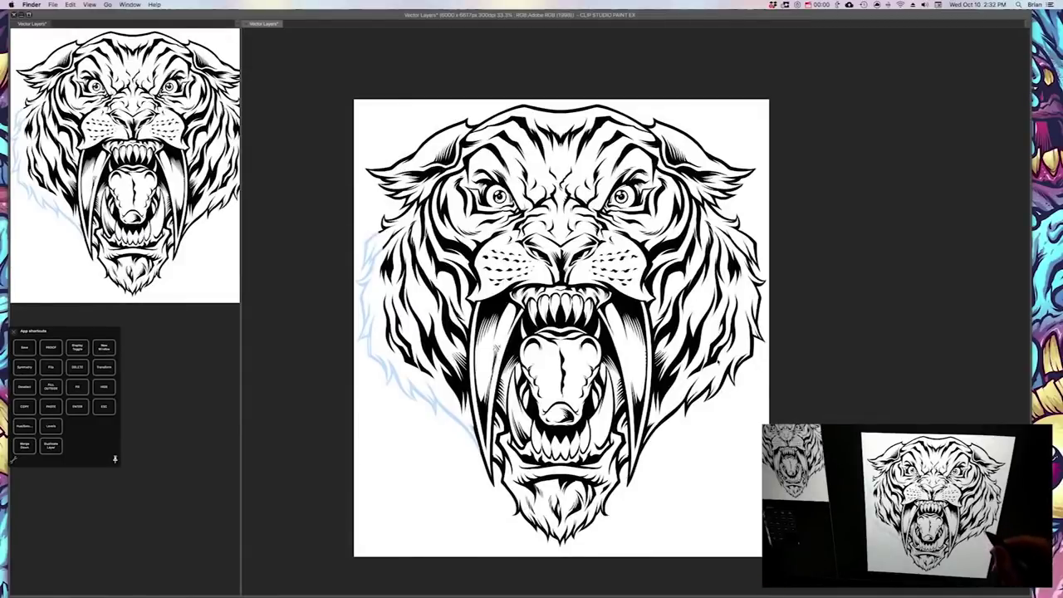
{"action": "left_click", "coordinate": [787, 296]}
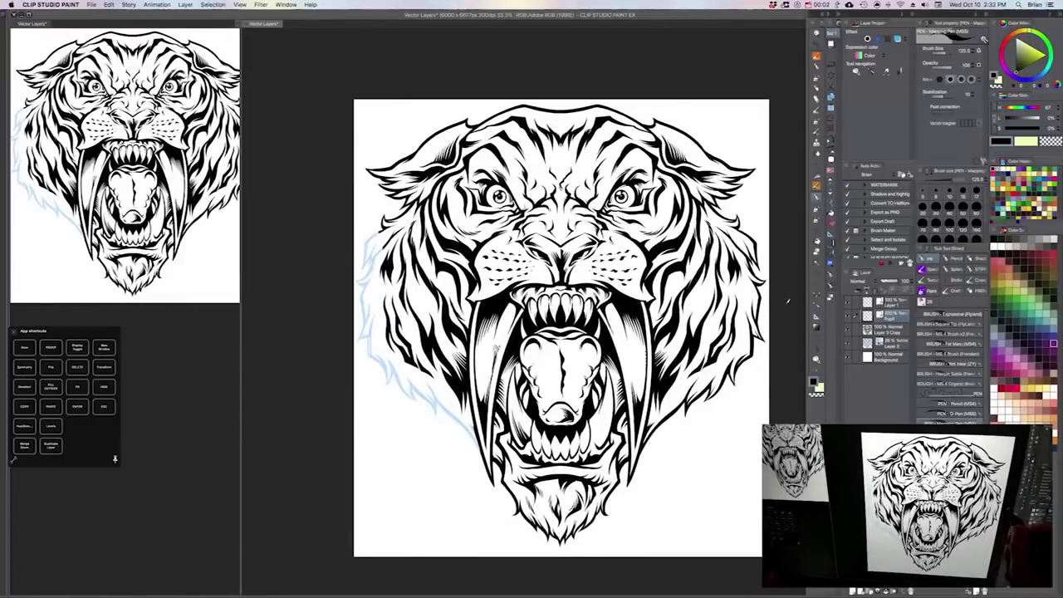
{"action": "mouse_move", "coordinate": [672, 335]}
{"action": "left_mouse_down"}
{"action": "mouse_move", "coordinate": [705, 304]}
{"action": "mouse_move", "coordinate": [693, 317]}
{"action": "left_mouse_up"}
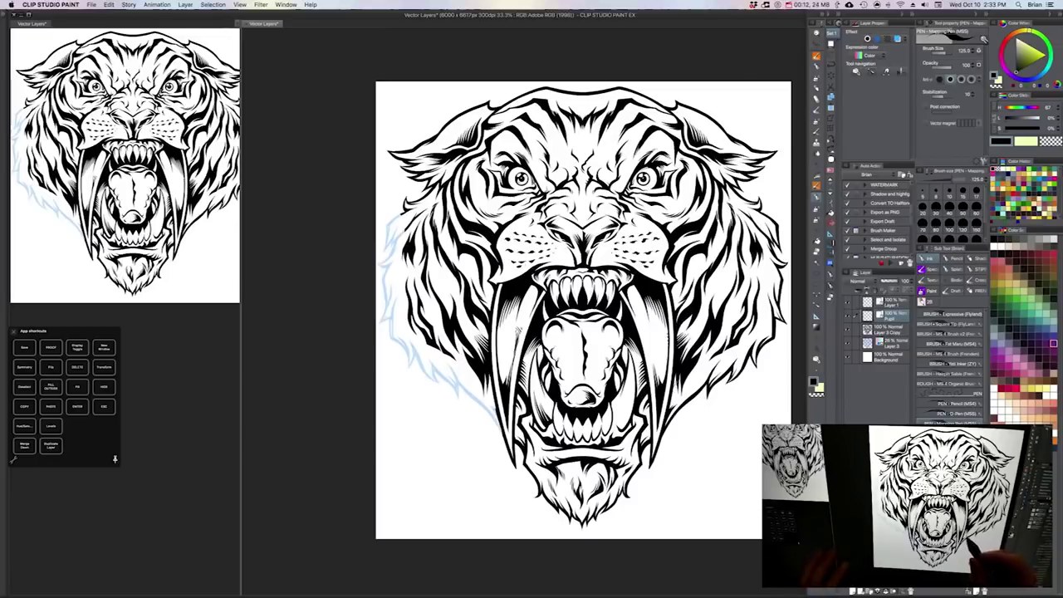
{"action": "left_click_drag", "start_coordinate": [668, 364], "coordinate": [656, 377]}
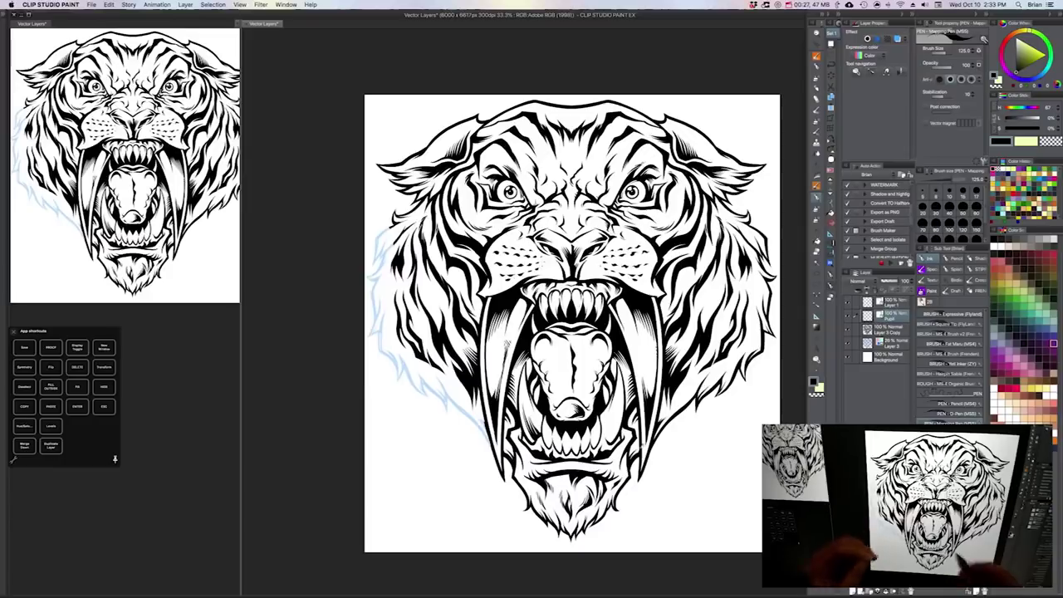
Step: On vector Layer 1, ink the lower-left cheek fur outline up from the fang along the blue sketch with the mapping pen at size 200
{"action": "left_click", "coordinate": [868, 303]}
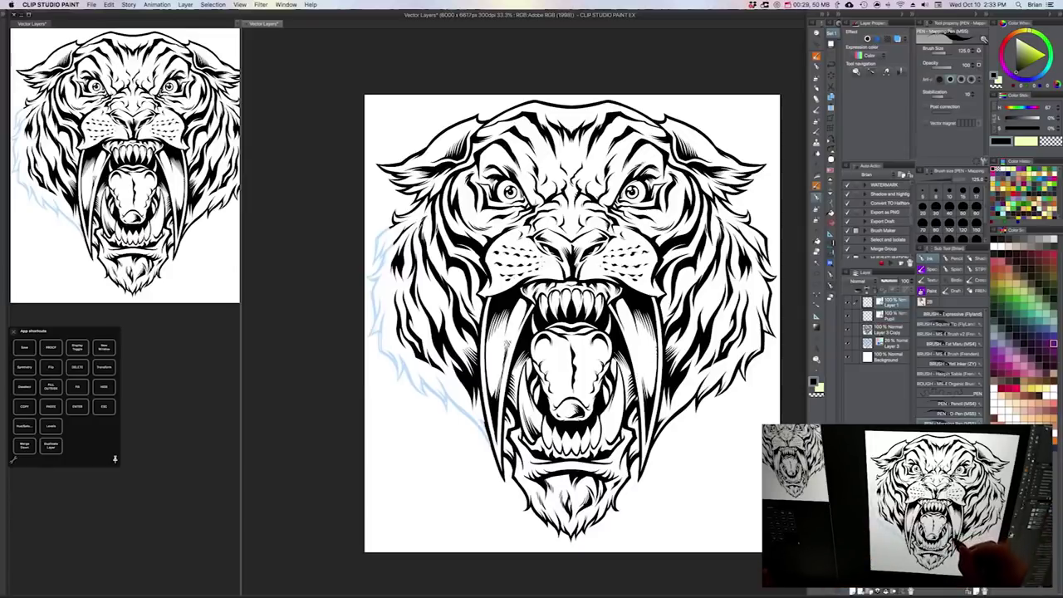
{"action": "scroll", "coordinate": [641, 404], "scroll_direction": "up", "scroll_amount": 1}
{"action": "left_click_drag", "start_coordinate": [670, 334], "coordinate": [652, 371]}
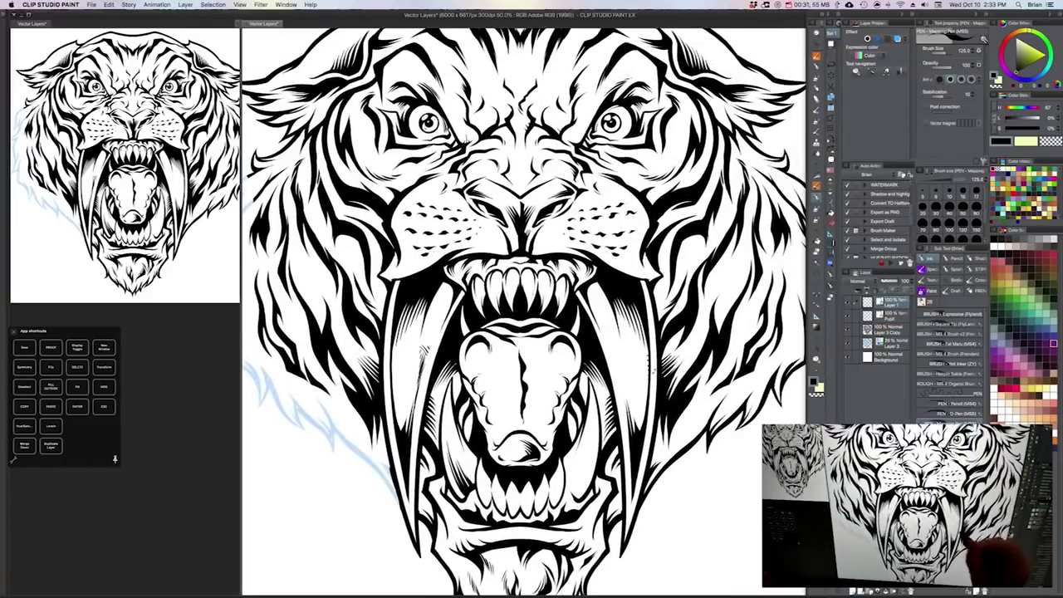
{"action": "key", "text": "super+minus"}
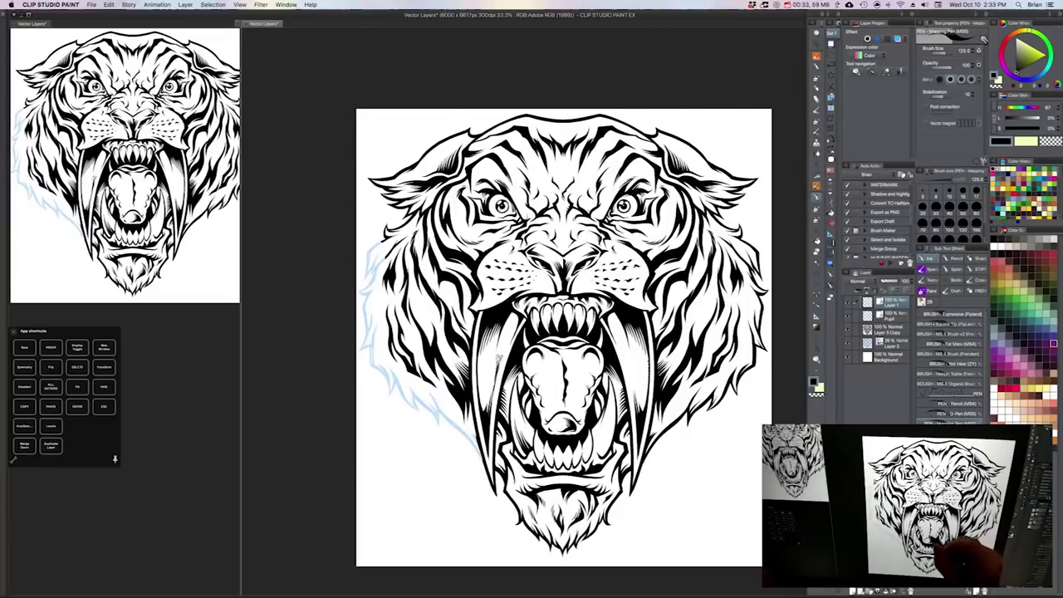
{"action": "key", "text": "super+plus"}
{"action": "key", "text": "super+plus"}
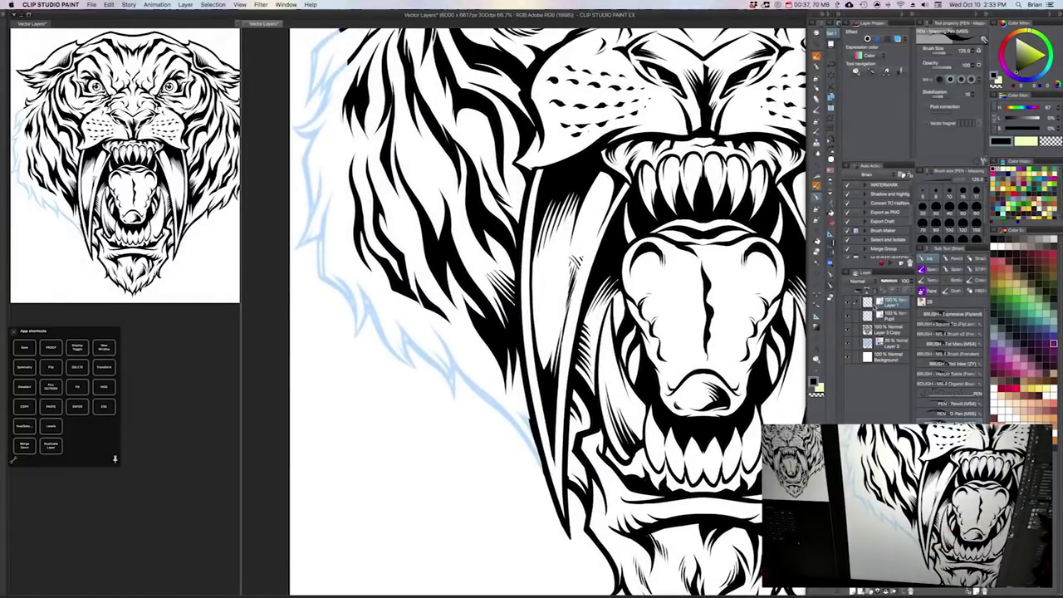
{"action": "left_click_drag", "start_coordinate": [566, 410], "coordinate": [543, 413]}
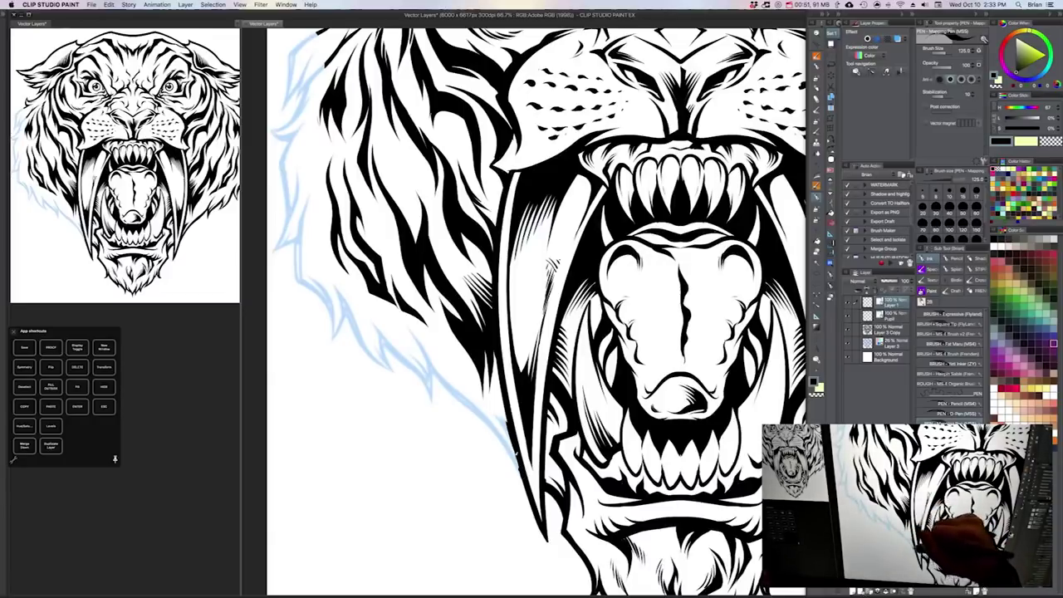
{"action": "mouse_move", "coordinate": [517, 467]}
{"action": "left_mouse_down"}
{"action": "mouse_move", "coordinate": [451, 392]}
{"action": "mouse_move", "coordinate": [433, 354]}
{"action": "mouse_move", "coordinate": [470, 414]}
{"action": "left_mouse_up"}
{"action": "key", "text": "ctrl+z"}
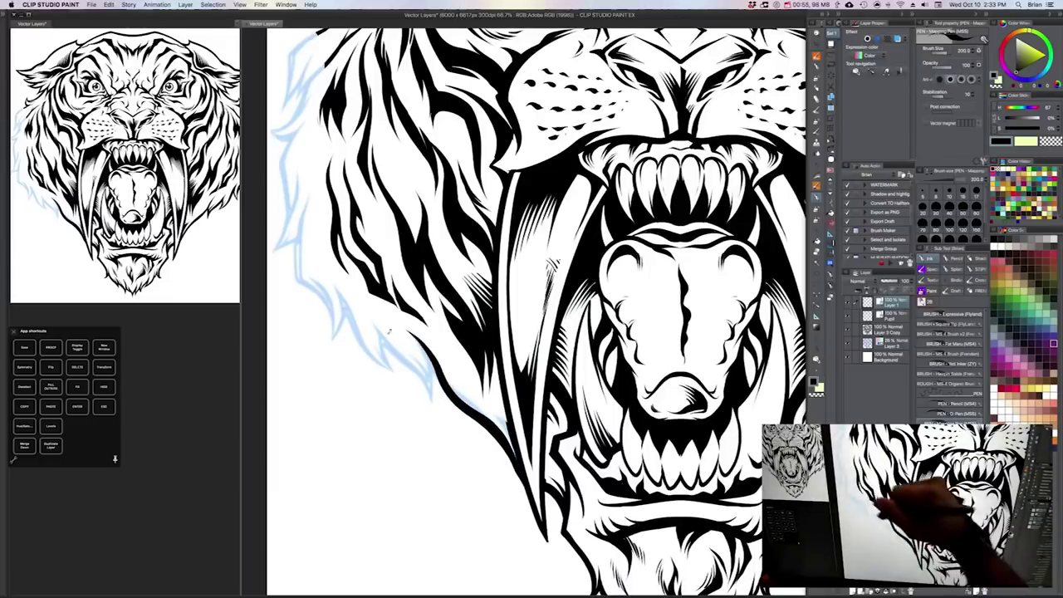
Step: Continue inking the left mane's outline over the blue sketch as tapered fur tufts whose strokes cross each other
{"action": "mouse_move", "coordinate": [372, 316]}
{"action": "left_mouse_down"}
{"action": "mouse_move", "coordinate": [432, 401]}
{"action": "mouse_move", "coordinate": [422, 409]}
{"action": "mouse_move", "coordinate": [427, 339]}
{"action": "left_mouse_up"}
{"action": "left_click_drag", "start_coordinate": [523, 340], "coordinate": [616, 346]}
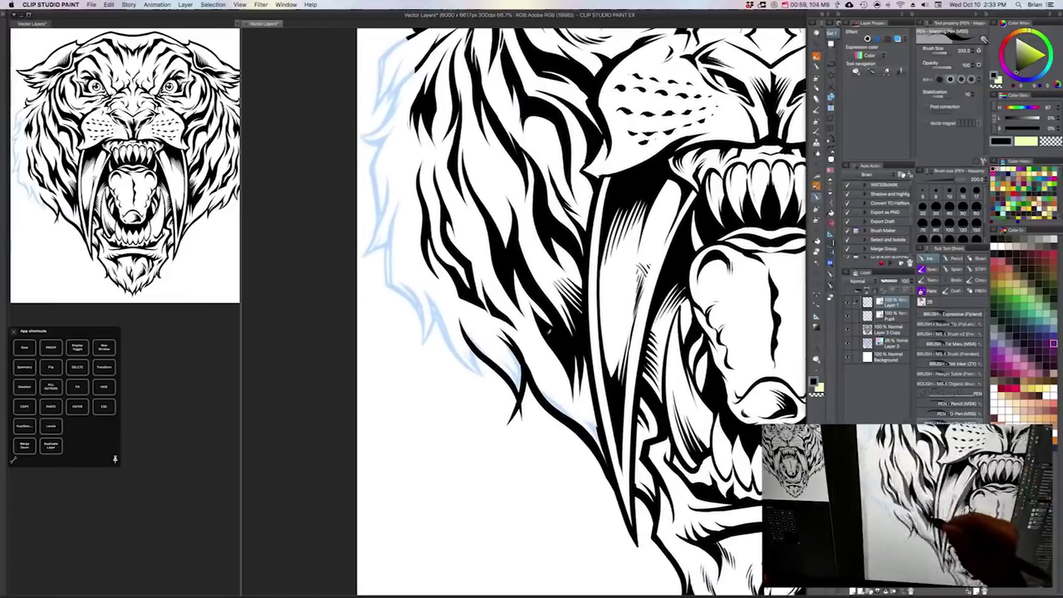
{"action": "mouse_move", "coordinate": [473, 348]}
{"action": "left_mouse_down"}
{"action": "mouse_move", "coordinate": [491, 380]}
{"action": "mouse_move", "coordinate": [460, 358]}
{"action": "mouse_move", "coordinate": [417, 272]}
{"action": "mouse_move", "coordinate": [470, 370]}
{"action": "left_mouse_up"}
{"action": "key", "text": "super+z"}
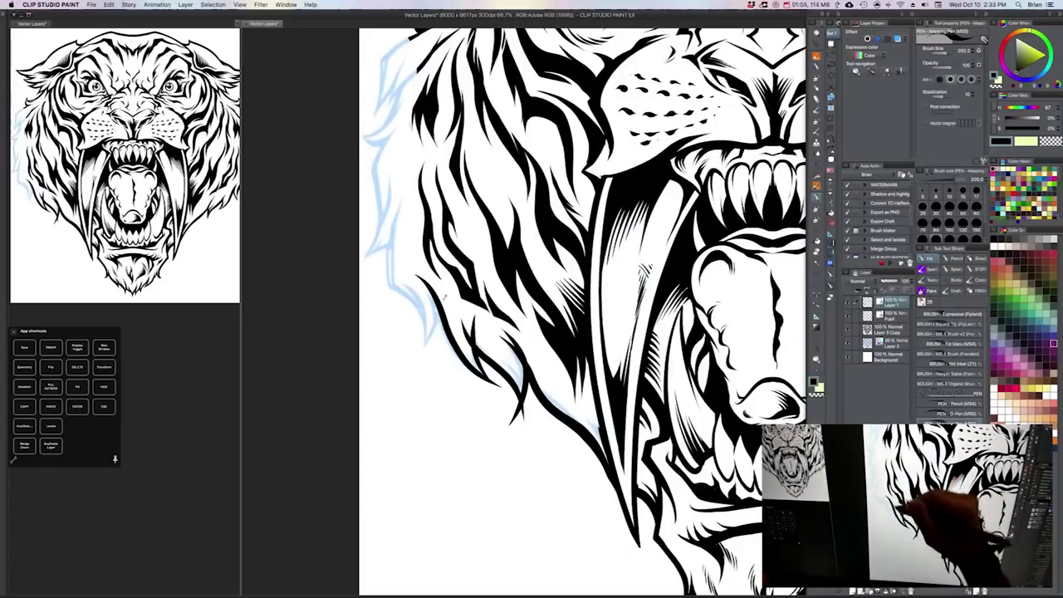
{"action": "mouse_move", "coordinate": [390, 278]}
{"action": "left_mouse_down"}
{"action": "mouse_move", "coordinate": [409, 296]}
{"action": "mouse_move", "coordinate": [426, 364]}
{"action": "mouse_move", "coordinate": [443, 272]}
{"action": "left_mouse_up"}
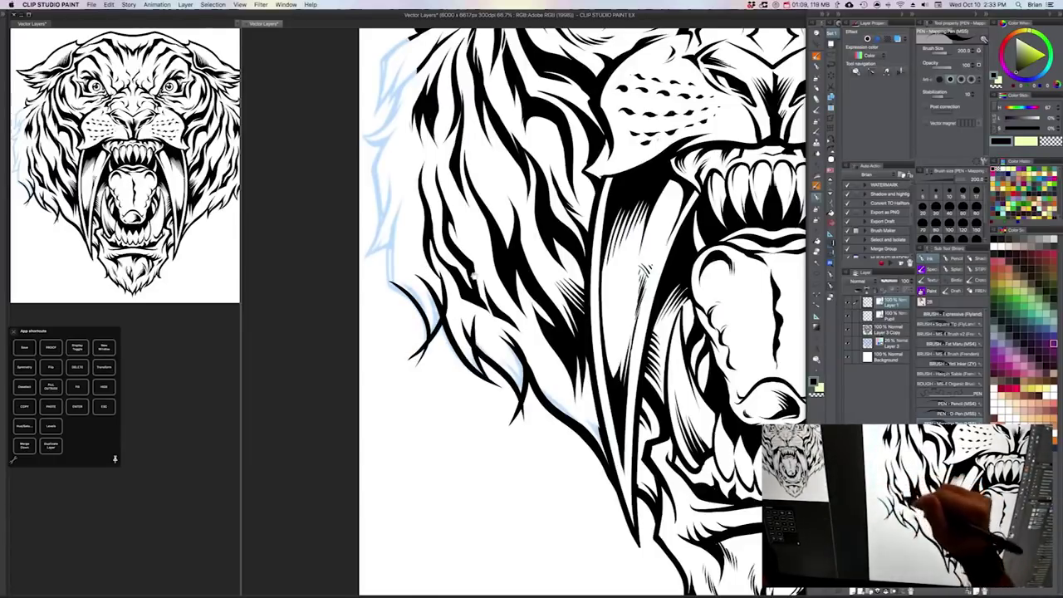
{"action": "mouse_move", "coordinate": [548, 304]}
{"action": "left_mouse_down"}
{"action": "mouse_move", "coordinate": [569, 316]}
{"action": "mouse_move", "coordinate": [525, 334]}
{"action": "mouse_move", "coordinate": [497, 315]}
{"action": "left_mouse_up"}
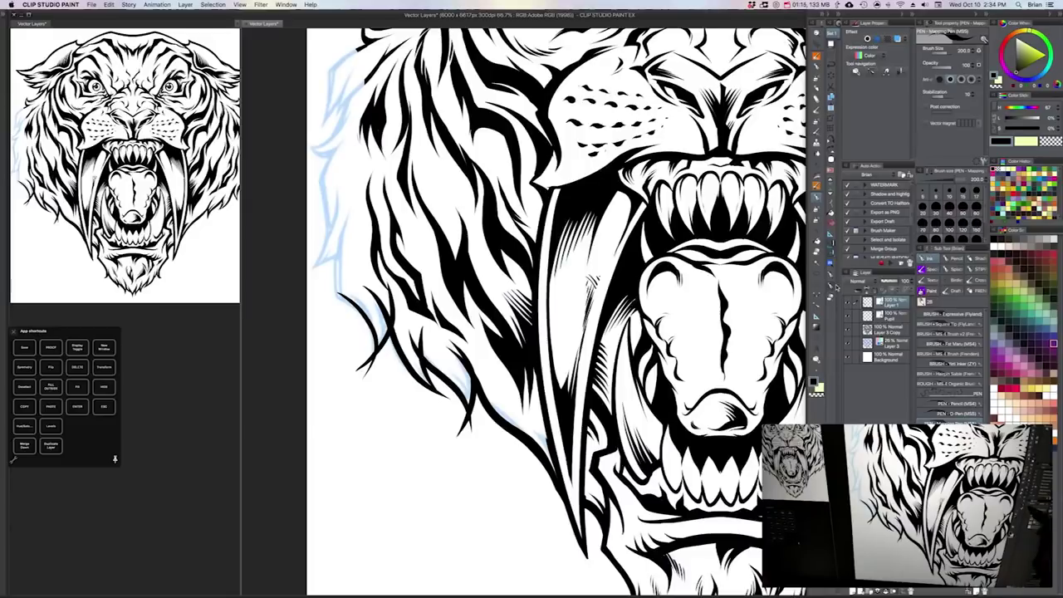
Step: Choose the Vector eraser and reduce its brush size to 70
{"action": "key", "text": "e"}
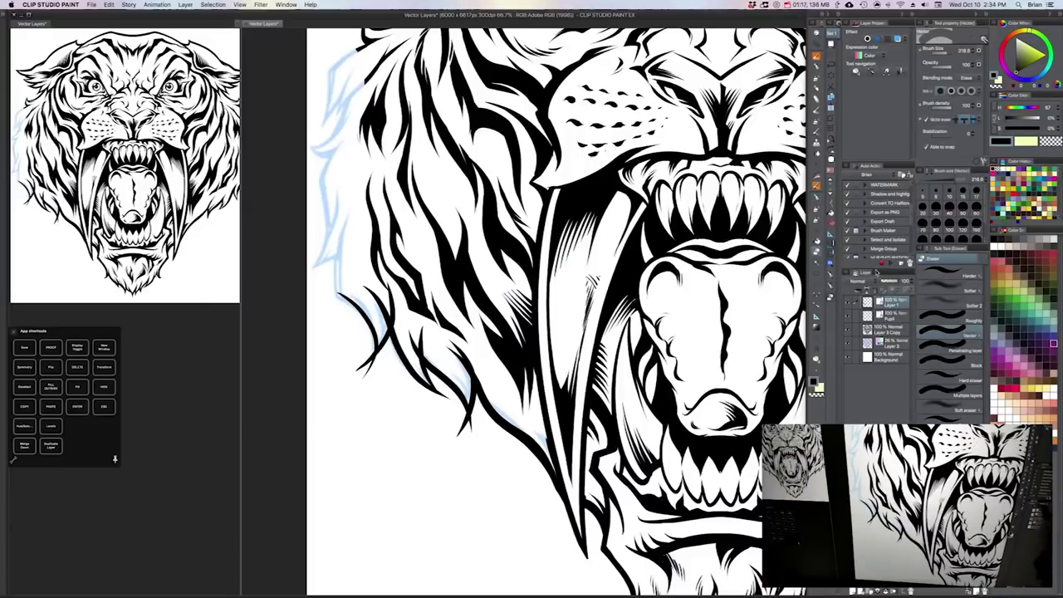
{"action": "left_click", "coordinate": [955, 320]}
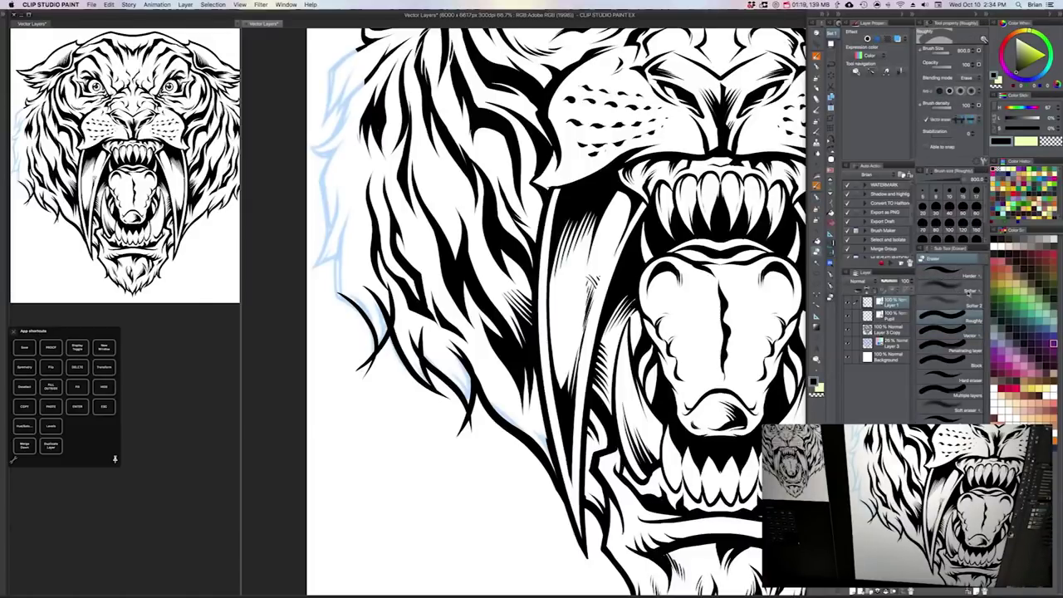
{"action": "left_click", "coordinate": [956, 335]}
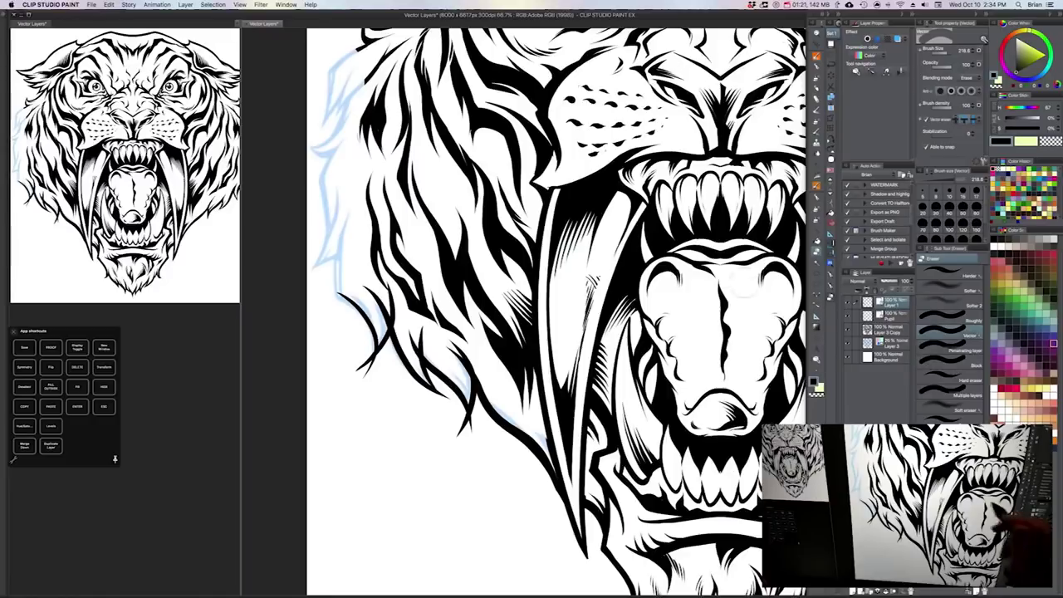
{"action": "key", "text": "bracketleft"}
{"action": "key", "text": "bracketleft"}
{"action": "key", "text": "bracketleft"}
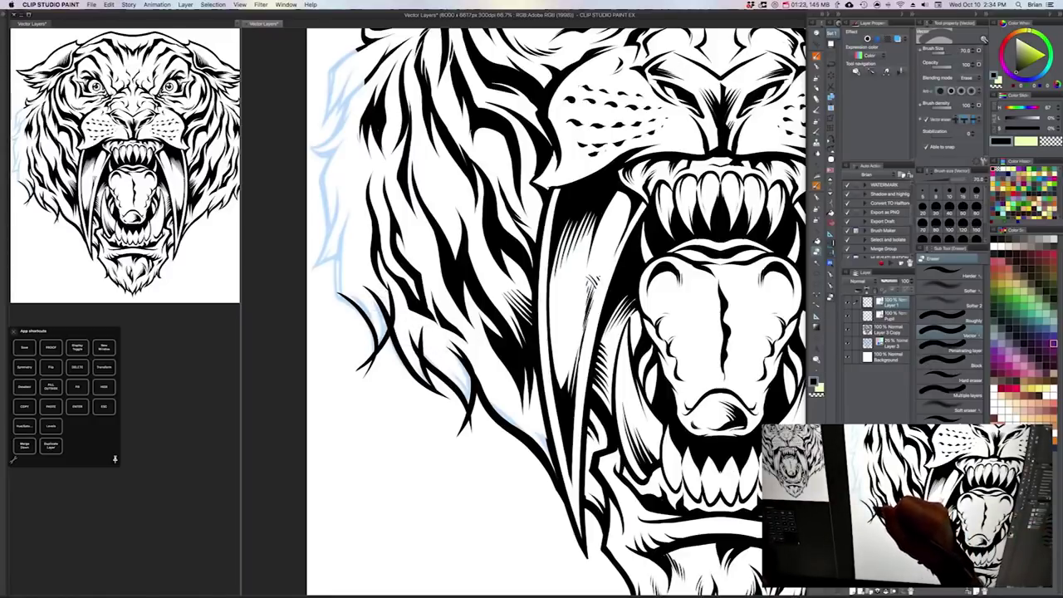
Step: Trim the overshooting line ends at the new fur tufts' crossings with the Vector eraser reduced to size 50 and 40
{"action": "key", "text": "bracketleft"}
{"action": "key", "text": "bracketleft"}
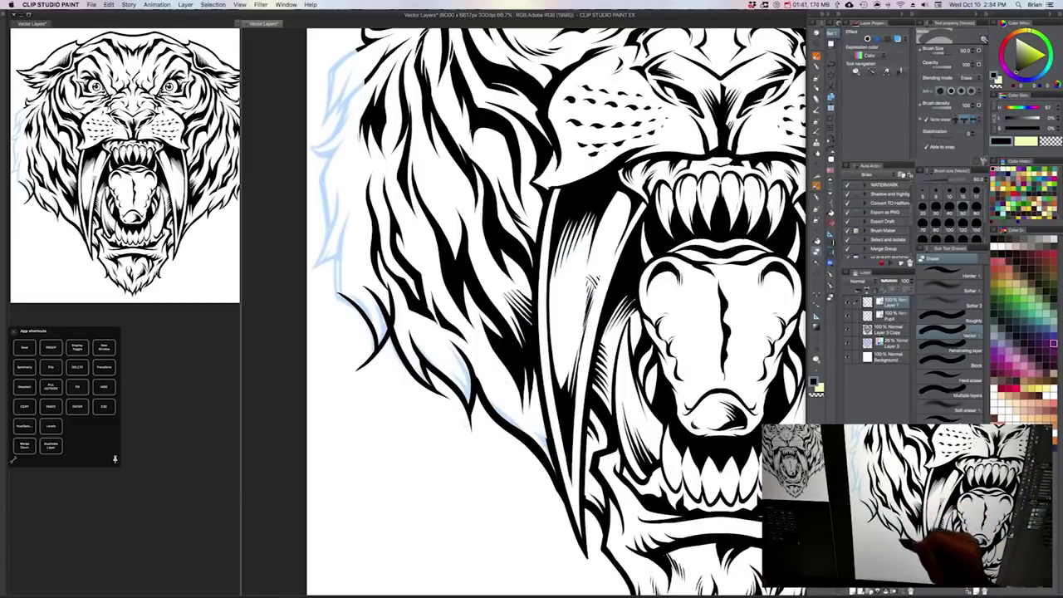
{"action": "key", "text": "bracketleft"}
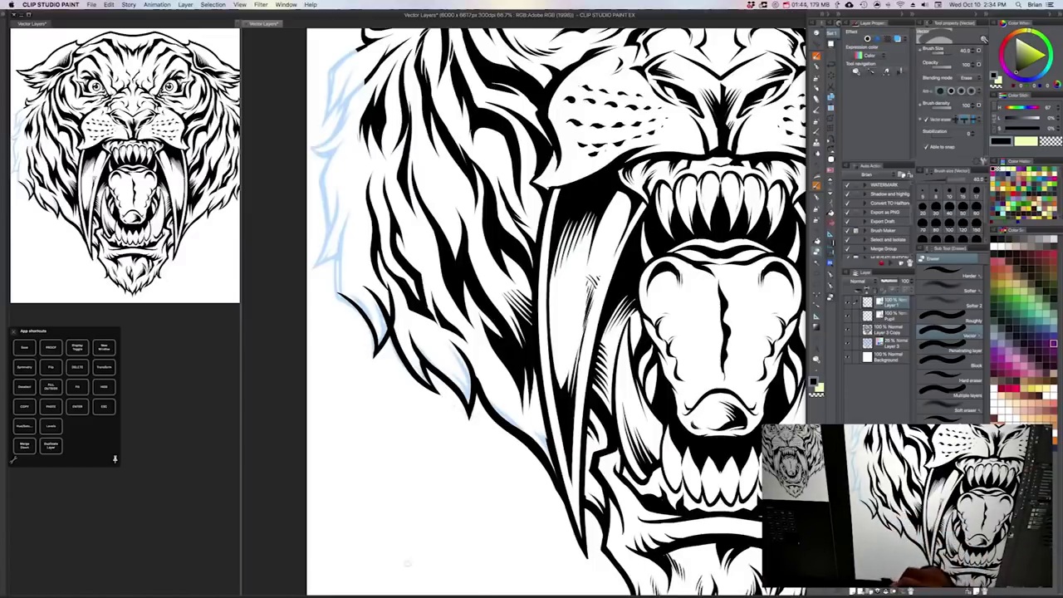
{"action": "left_click_drag", "start_coordinate": [372, 300], "coordinate": [382, 315]}
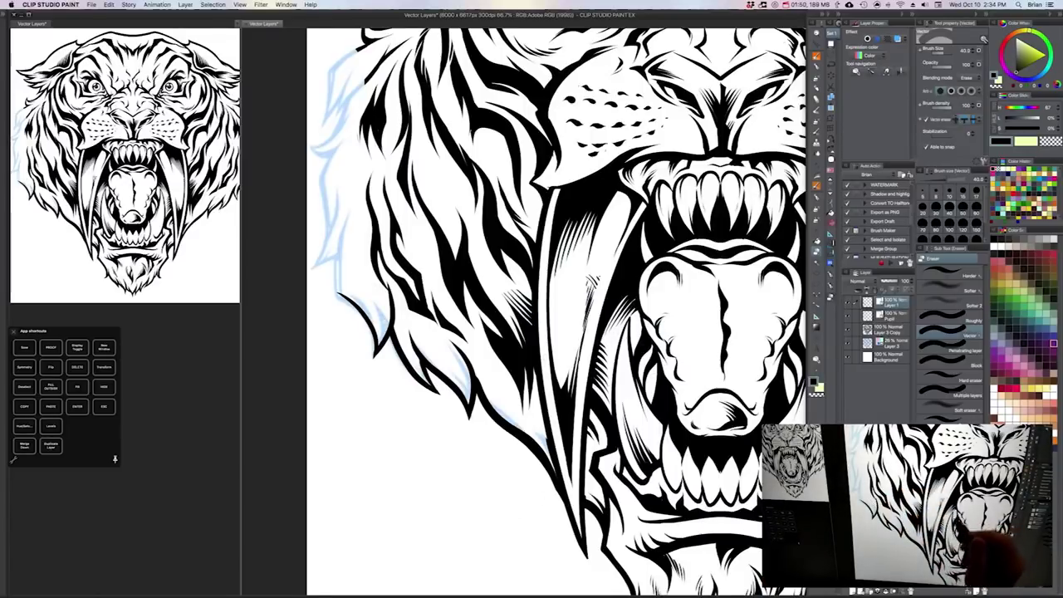
Step: Hide and show the Pupil layer to examine which lines of the tiger's left-hand eye it holds
{"action": "left_click_drag", "start_coordinate": [690, 315], "coordinate": [648, 451]}
{"action": "left_click_drag", "start_coordinate": [551, 418], "coordinate": [555, 546]}
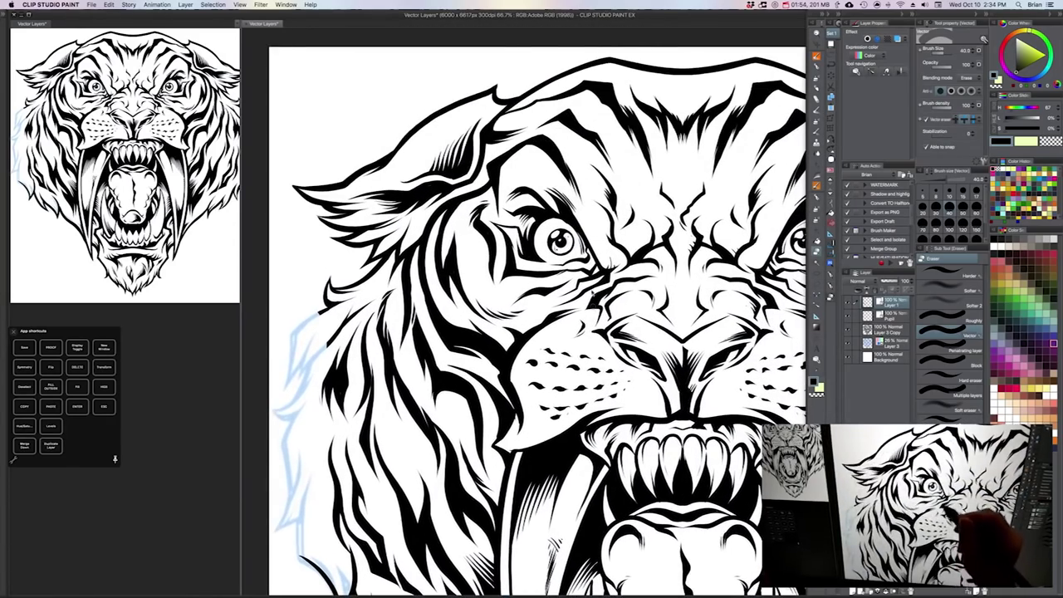
{"action": "key", "text": "super+plus"}
{"action": "left_click_drag", "start_coordinate": [648, 349], "coordinate": [650, 401]}
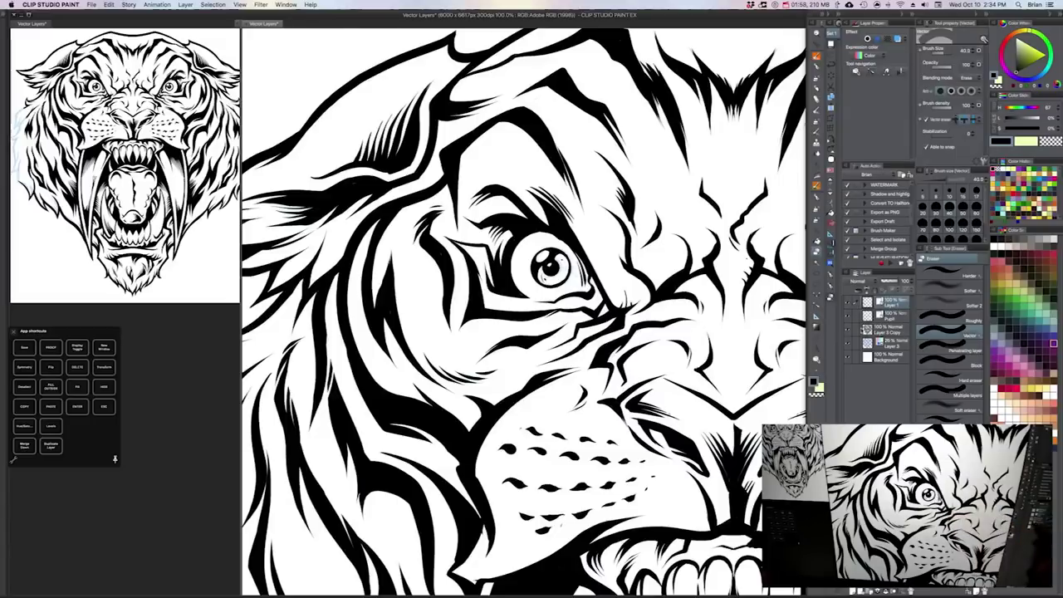
{"action": "left_click", "coordinate": [847, 317]}
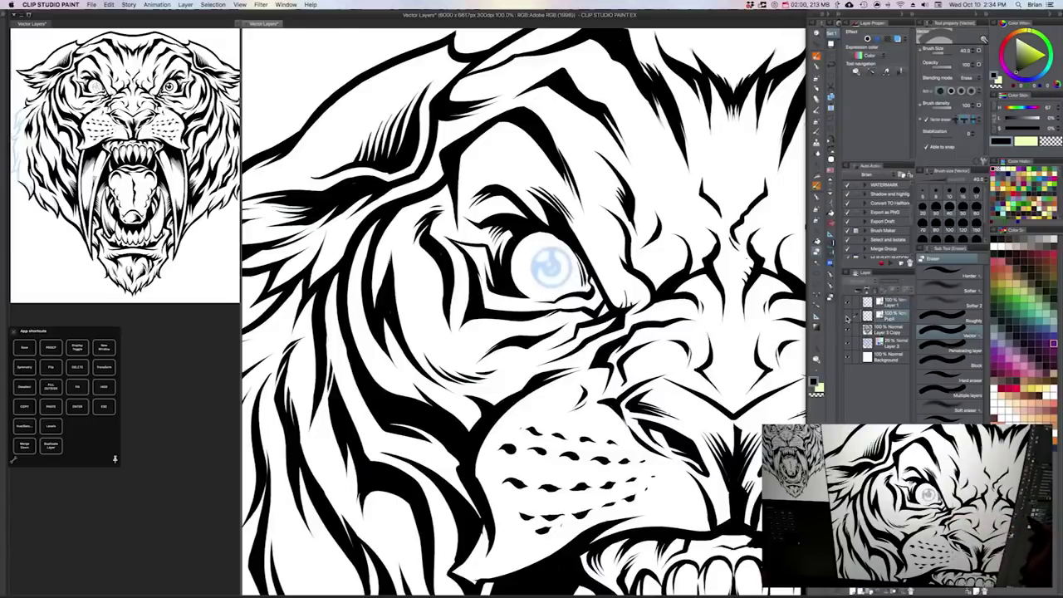
{"action": "left_click", "coordinate": [848, 317]}
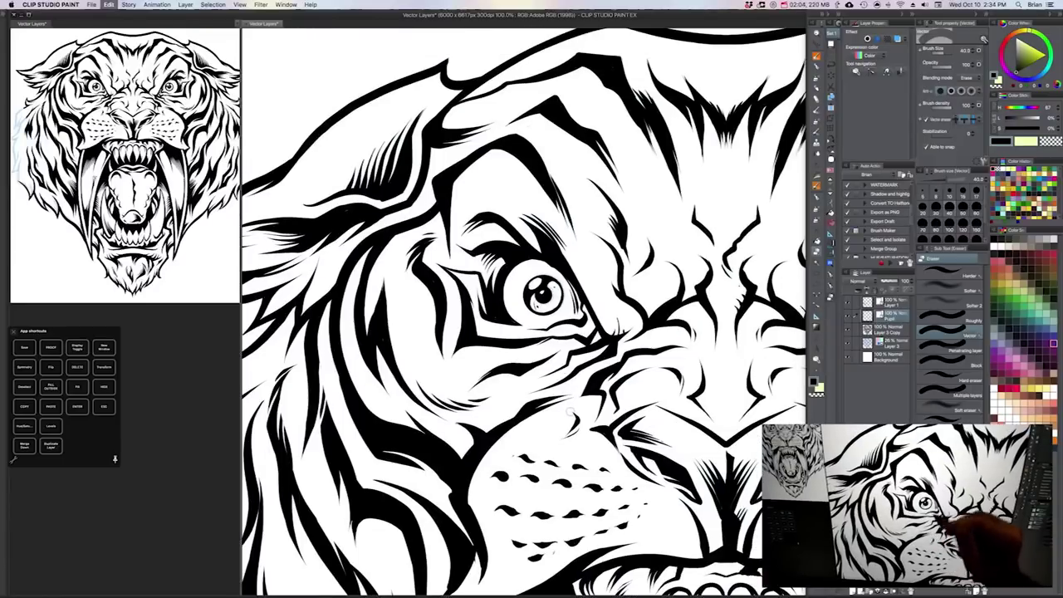
Step: Try enlarging the left-hand pupil on the Pupil vector layer to several times its size and undo the enlargement
{"action": "left_click_drag", "start_coordinate": [933, 99], "coordinate": [941, 99]}
{"action": "key", "text": "Return"}
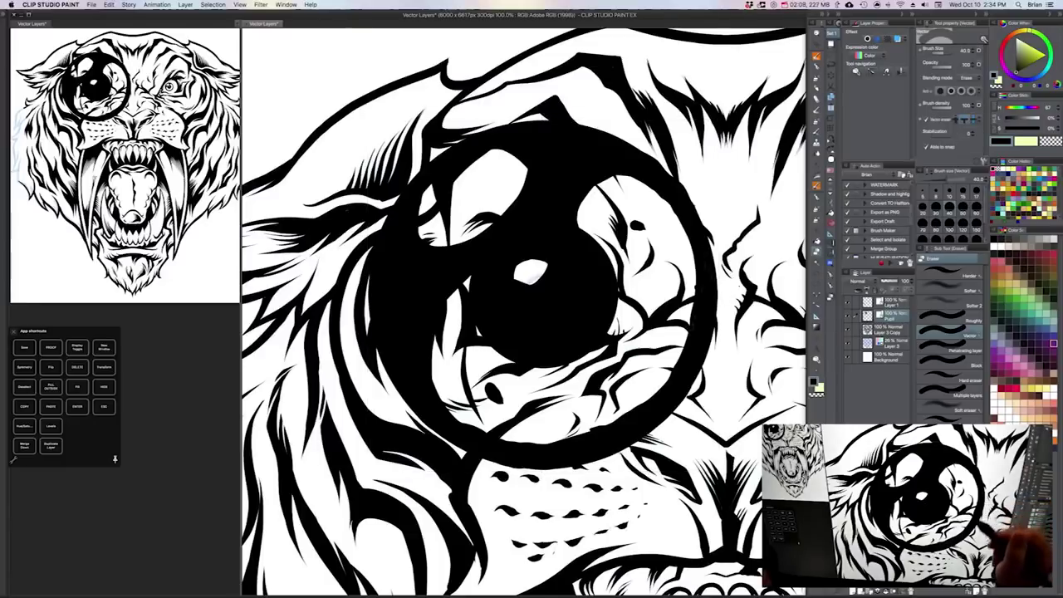
{"action": "key", "text": "ctrl+z"}
{"action": "key", "text": "ctrl+z"}
{"action": "key", "text": "ctrl+z"}
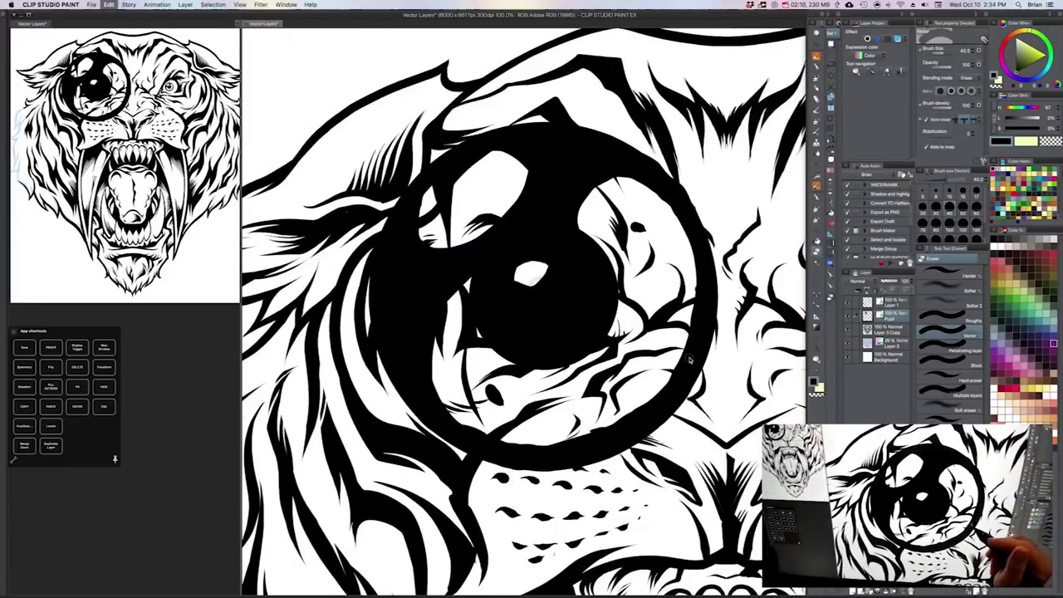
Step: Lasso the right-hand pupil and scale it up to about 700% on the raster layer Layer 3 Copy
{"action": "left_click_drag", "start_coordinate": [689, 357], "coordinate": [361, 406]}
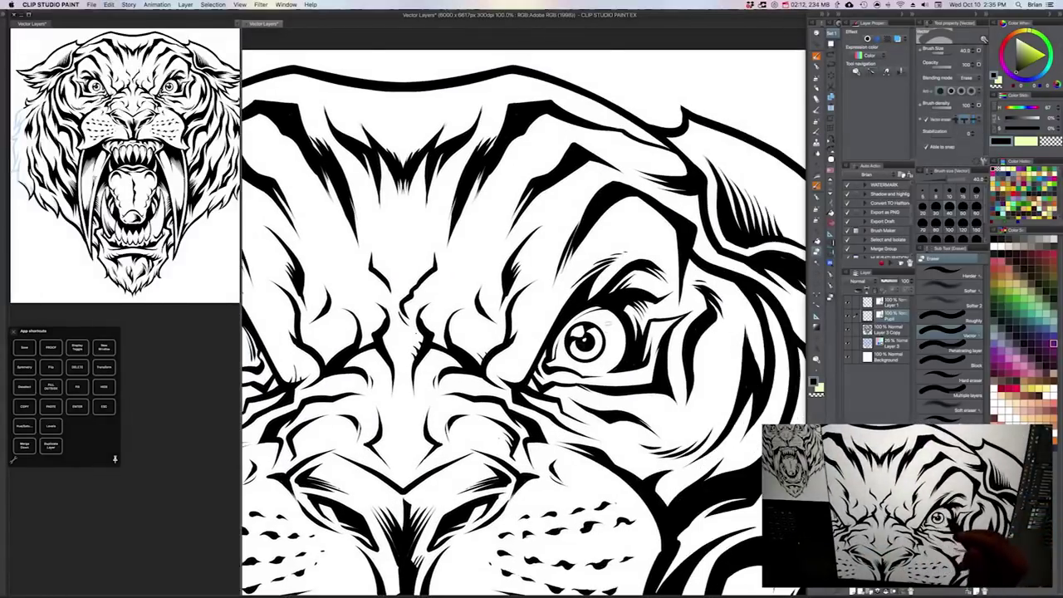
{"action": "key", "text": "m"}
{"action": "left_click", "coordinate": [612, 322], "text": "super"}
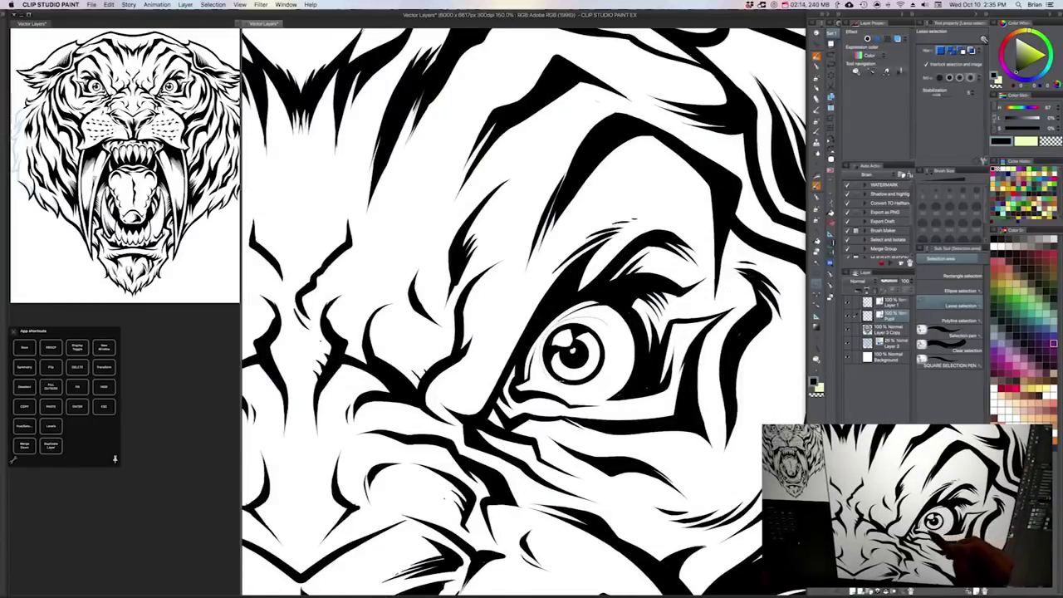
{"action": "left_click_drag", "start_coordinate": [559, 386], "coordinate": [616, 349]}
{"action": "left_click", "coordinate": [868, 333]}
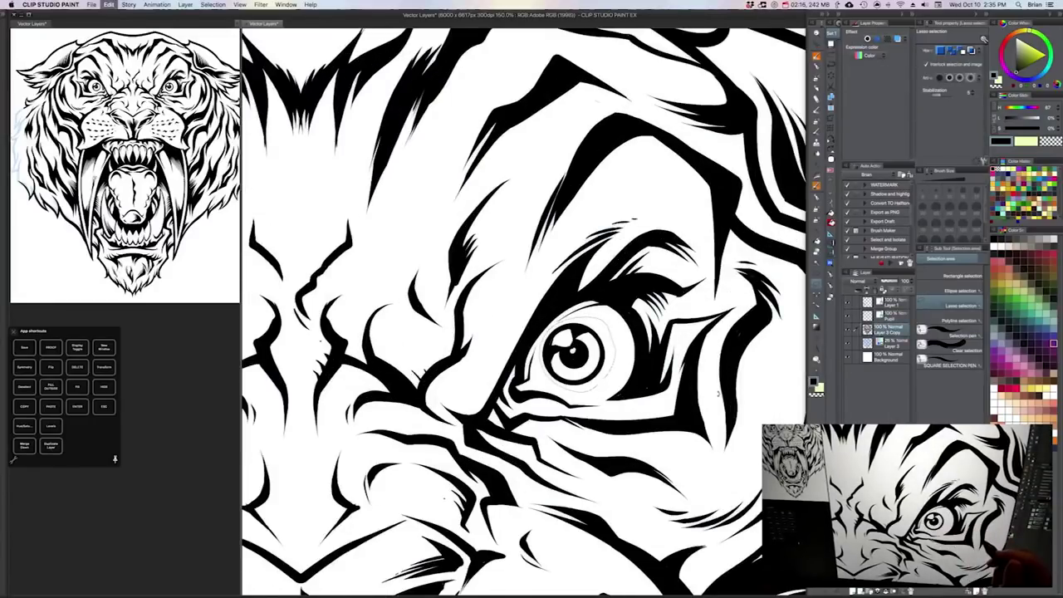
{"action": "key", "text": "ctrl+t"}
{"action": "key", "text": "ctrl+minus"}
{"action": "key", "text": "ctrl+minus"}
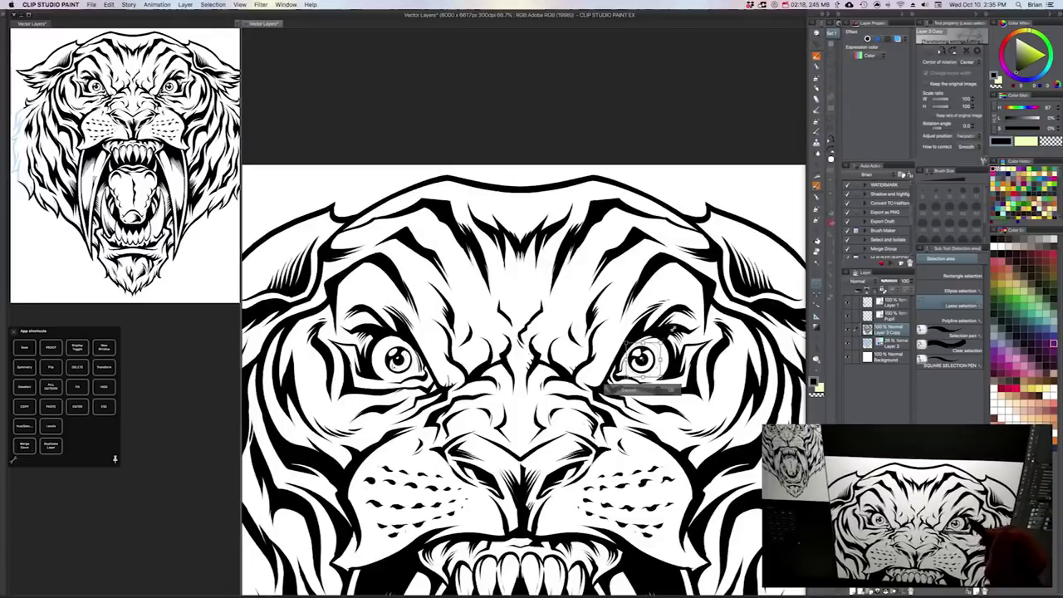
{"action": "left_click_drag", "start_coordinate": [662, 342], "coordinate": [762, 242]}
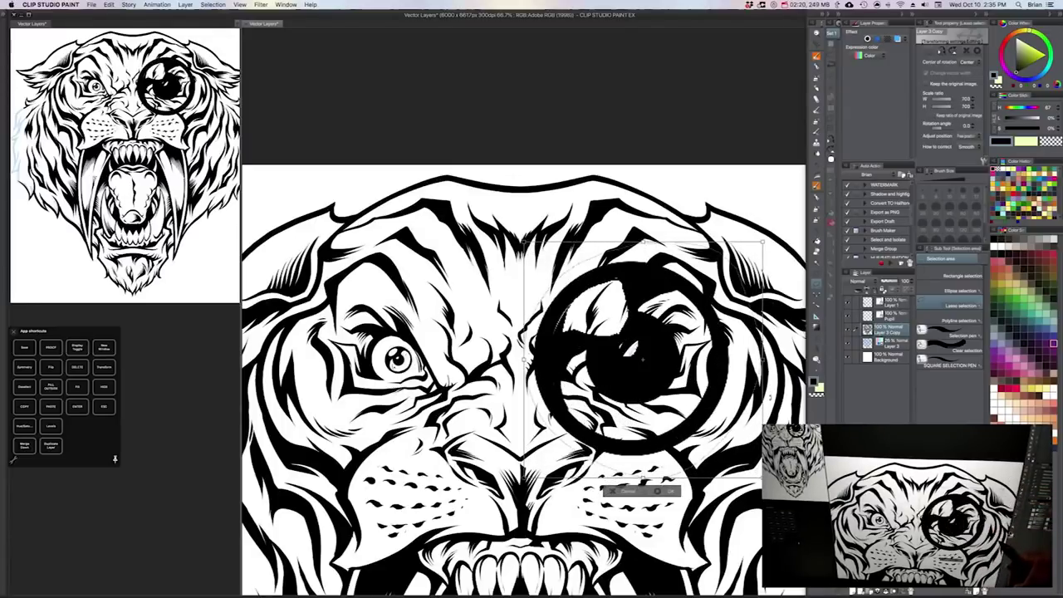
{"action": "key", "text": "Return"}
Step: Examine the edges of the enlarged raster pupil up close and undo the enlargement
{"action": "scroll", "coordinate": [773, 394], "scroll_direction": "up", "scroll_amount": 1}
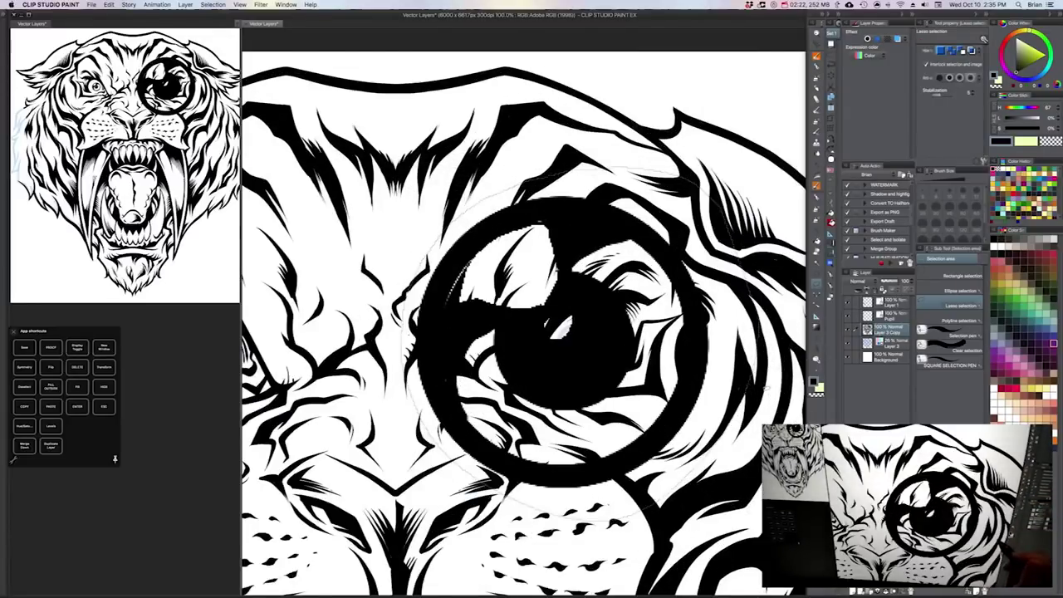
{"action": "scroll", "coordinate": [769, 387], "scroll_direction": "up", "scroll_amount": 1}
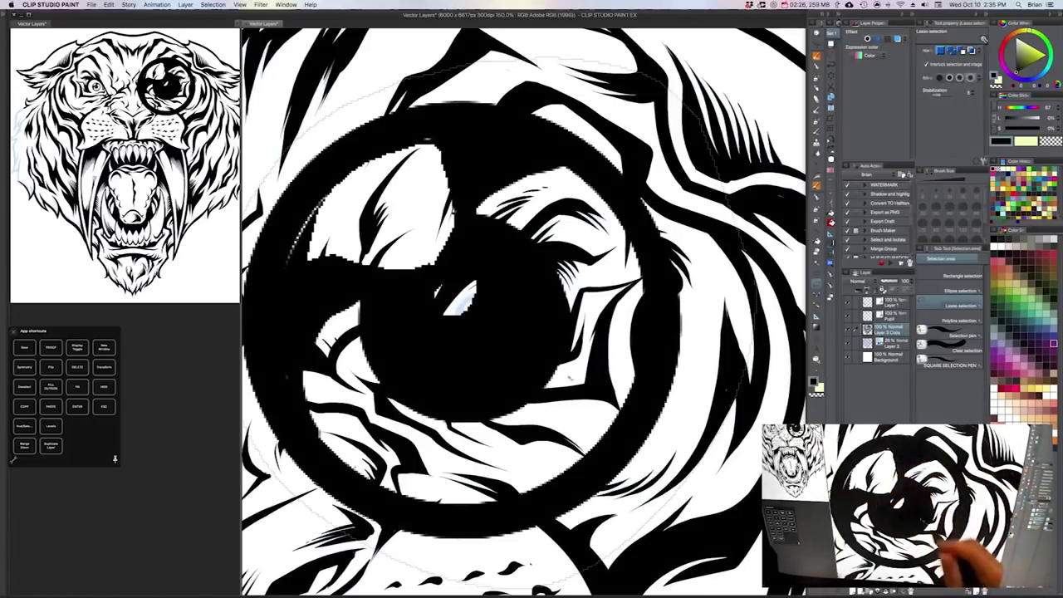
{"action": "scroll", "coordinate": [598, 411], "scroll_direction": "down", "scroll_amount": 1}
{"action": "key", "text": "super+z"}
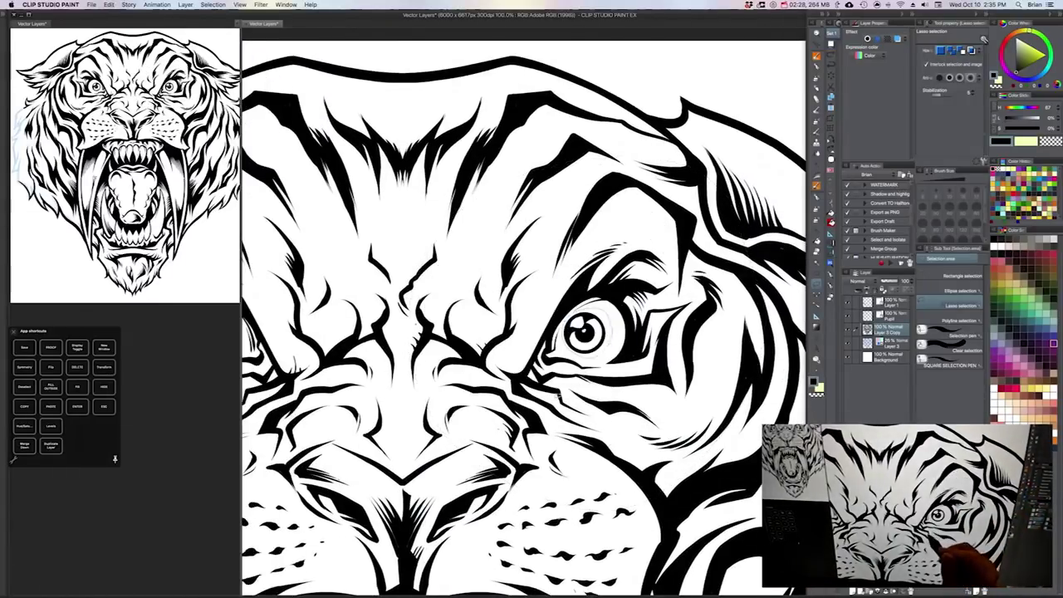
Step: Activate the vector layer Layer 1 for Object editing at the fur outline beside the left-hand fang
{"action": "scroll", "coordinate": [557, 396], "scroll_direction": "down", "scroll_amount": 1}
{"action": "left_click_drag", "start_coordinate": [557, 396], "coordinate": [640, 314]}
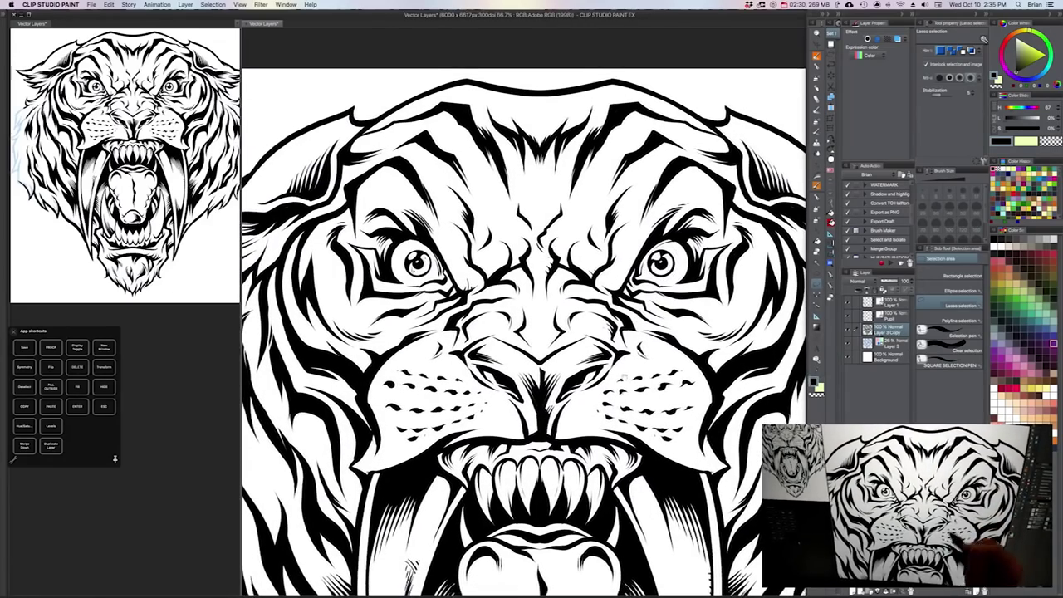
{"action": "left_click_drag", "start_coordinate": [631, 505], "coordinate": [682, 330]}
{"action": "scroll", "coordinate": [640, 341], "scroll_direction": "down", "scroll_amount": 1}
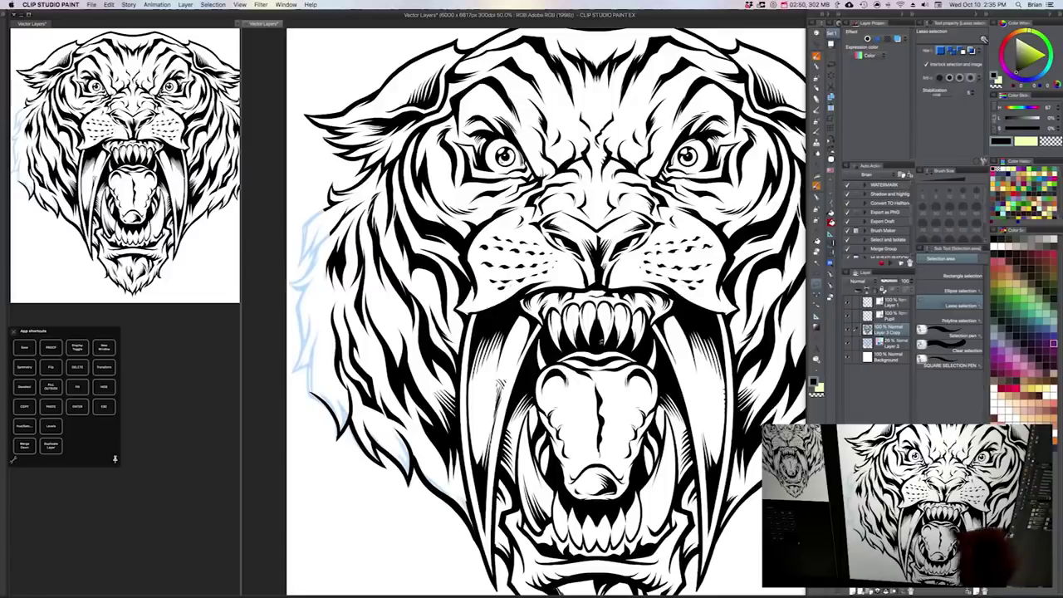
{"action": "mouse_move", "coordinate": [515, 482]}
{"action": "left_mouse_down"}
{"action": "mouse_move", "coordinate": [582, 389]}
{"action": "mouse_move", "coordinate": [668, 338]}
{"action": "left_mouse_up"}
{"action": "scroll", "coordinate": [586, 397], "scroll_direction": "up", "scroll_amount": 1}
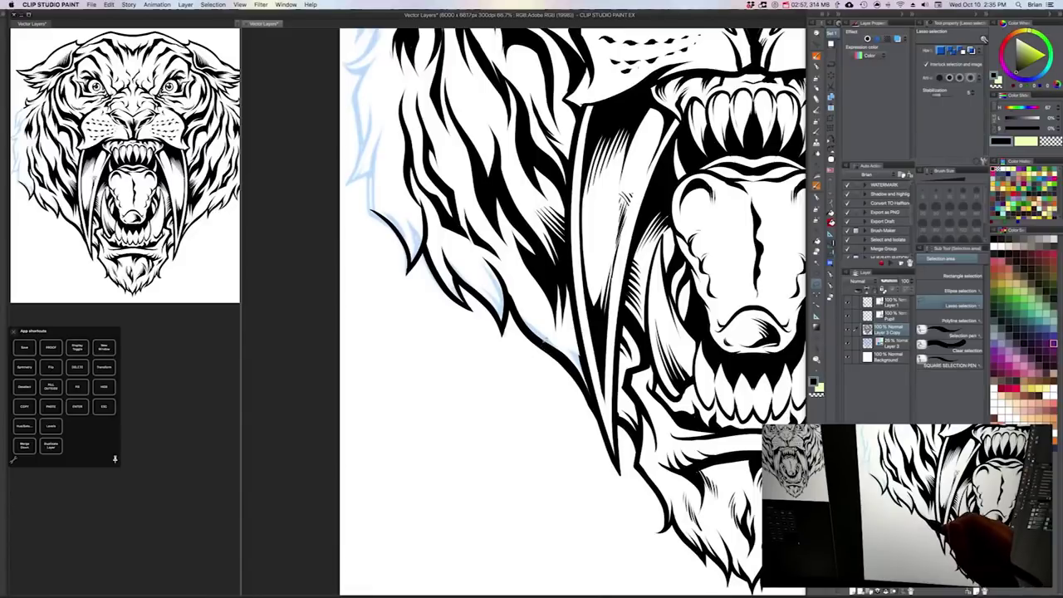
{"action": "key", "text": "p"}
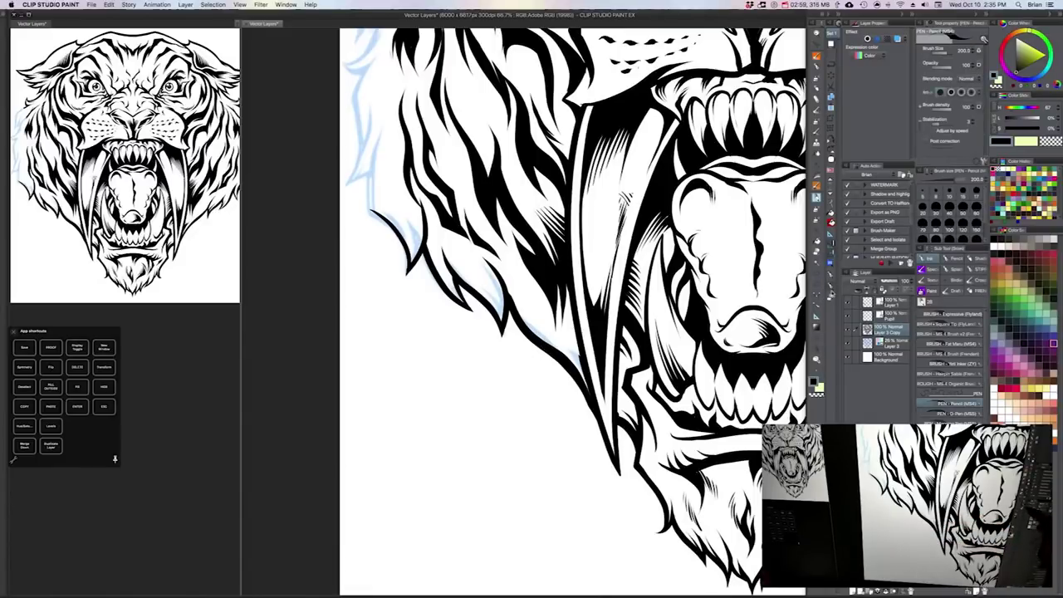
{"action": "key", "text": "o"}
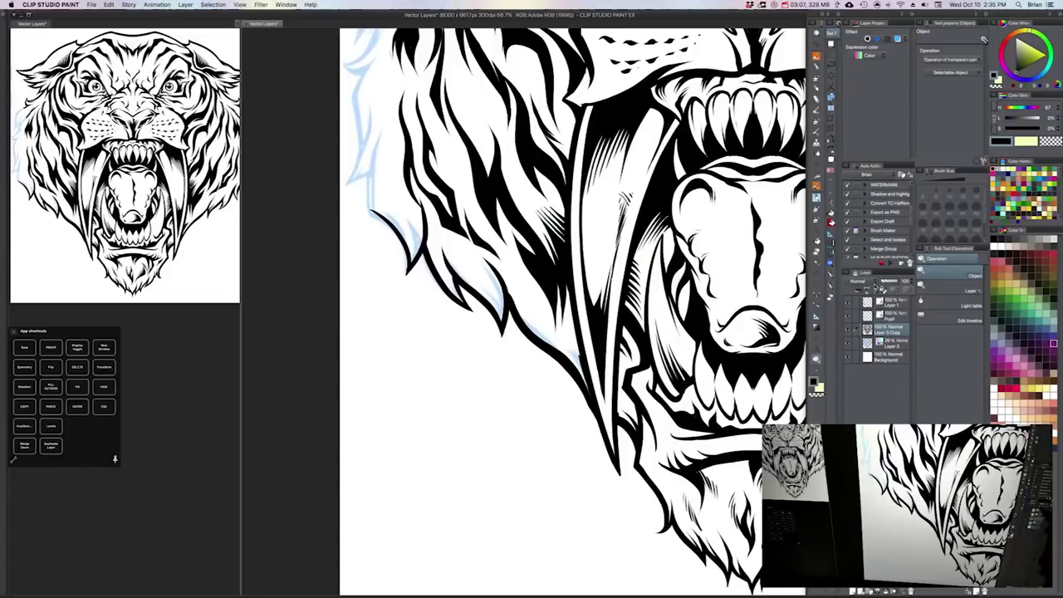
{"action": "left_click", "coordinate": [870, 304]}
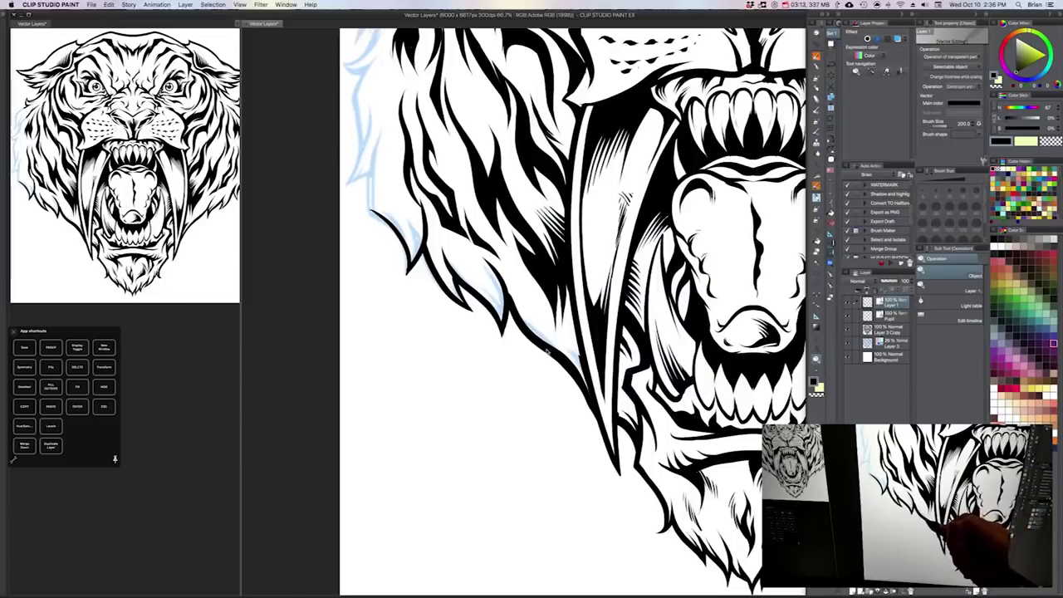
Step: Reshape the fur outline beside the left-hand fang by moving control points near its upper end and lower middle, then deselect it
{"action": "left_click", "coordinate": [549, 337]}
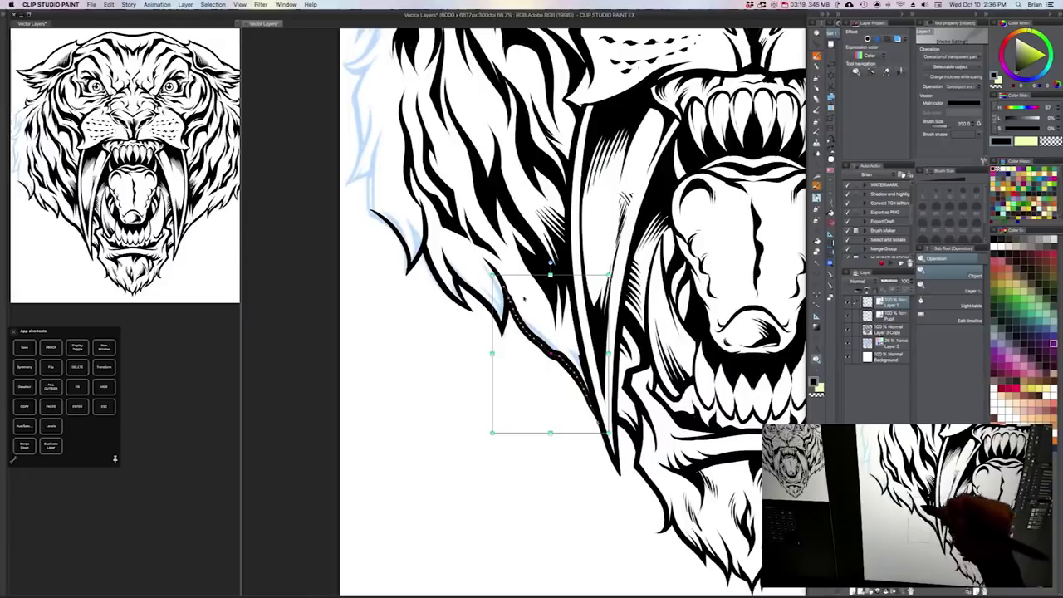
{"action": "left_click_drag", "start_coordinate": [505, 287], "coordinate": [504, 282]}
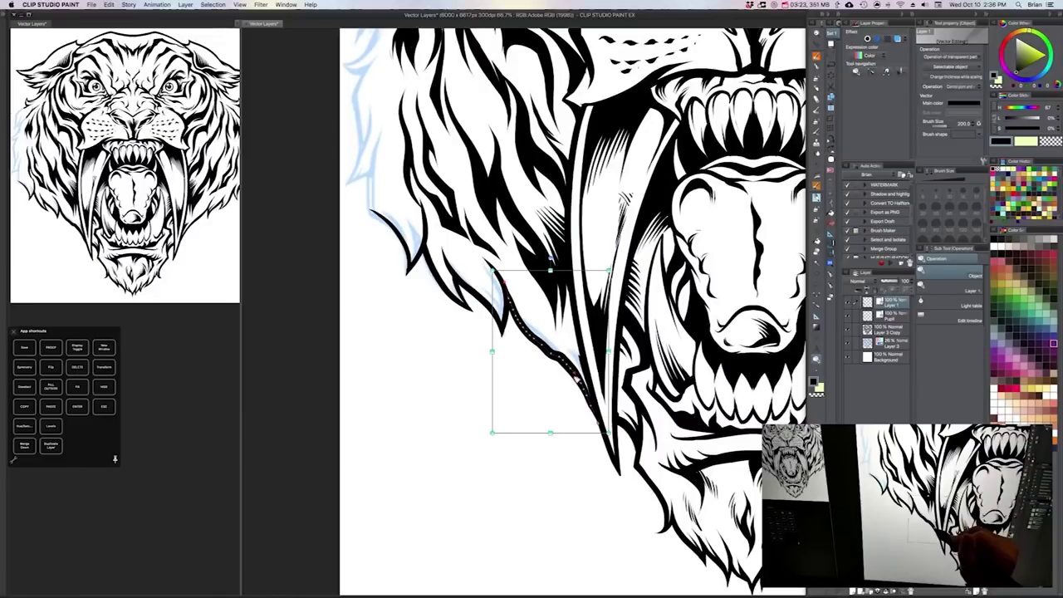
{"action": "left_click_drag", "start_coordinate": [576, 375], "coordinate": [574, 379]}
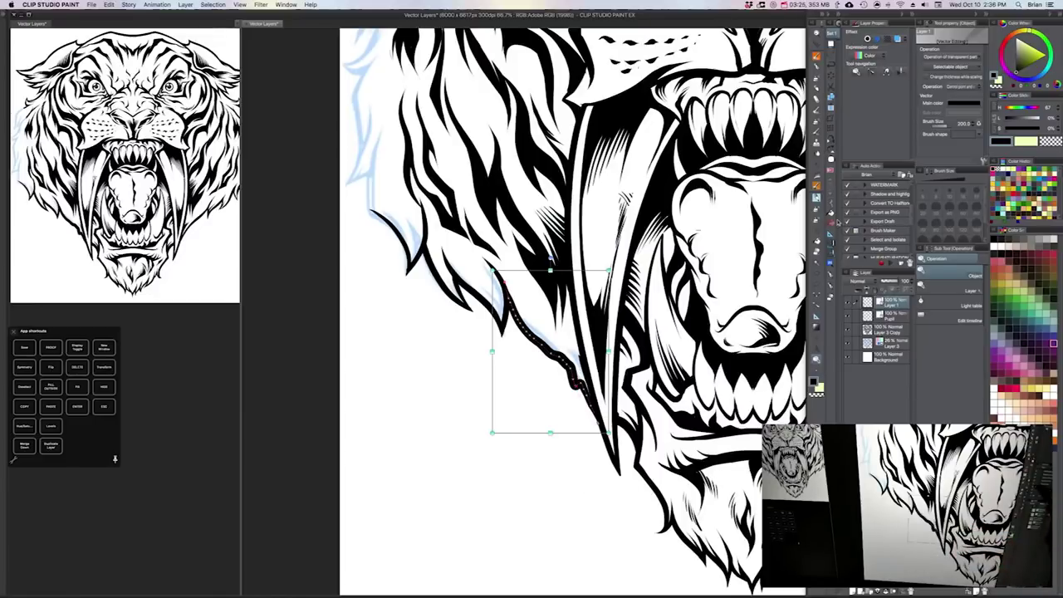
{"action": "key", "text": "Delete"}
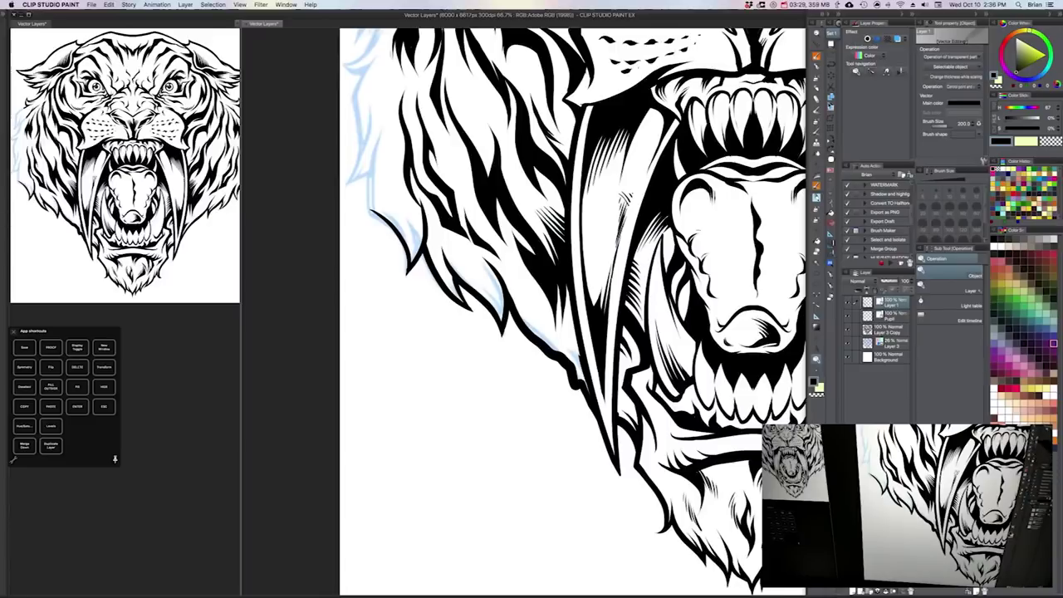
Step: Distort several fur lines along the left-hand lower cheek with the Pinch vector line tool
{"action": "left_click", "coordinate": [815, 359]}
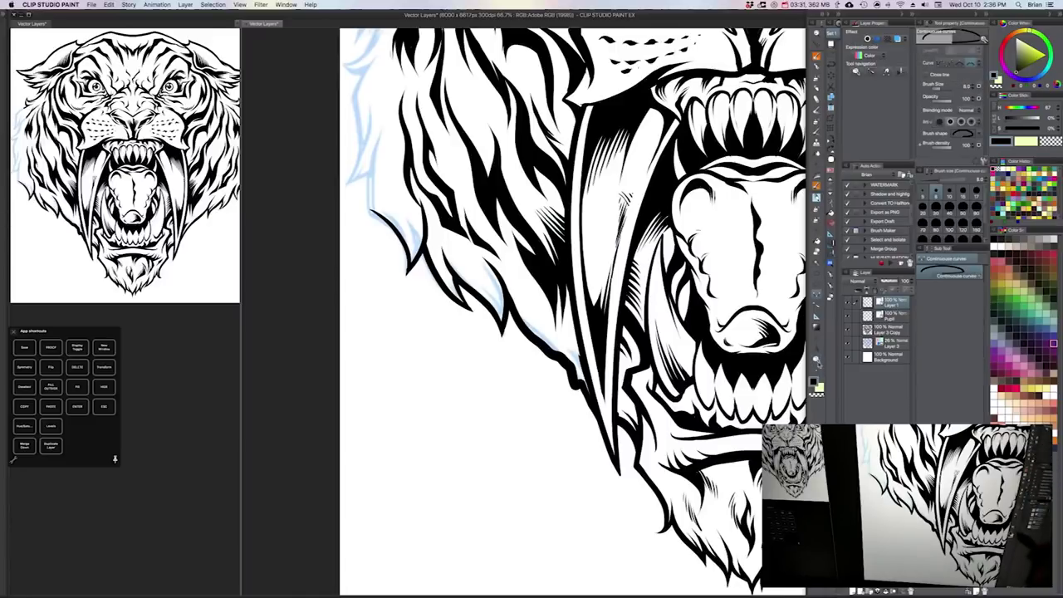
{"action": "left_click", "coordinate": [819, 308]}
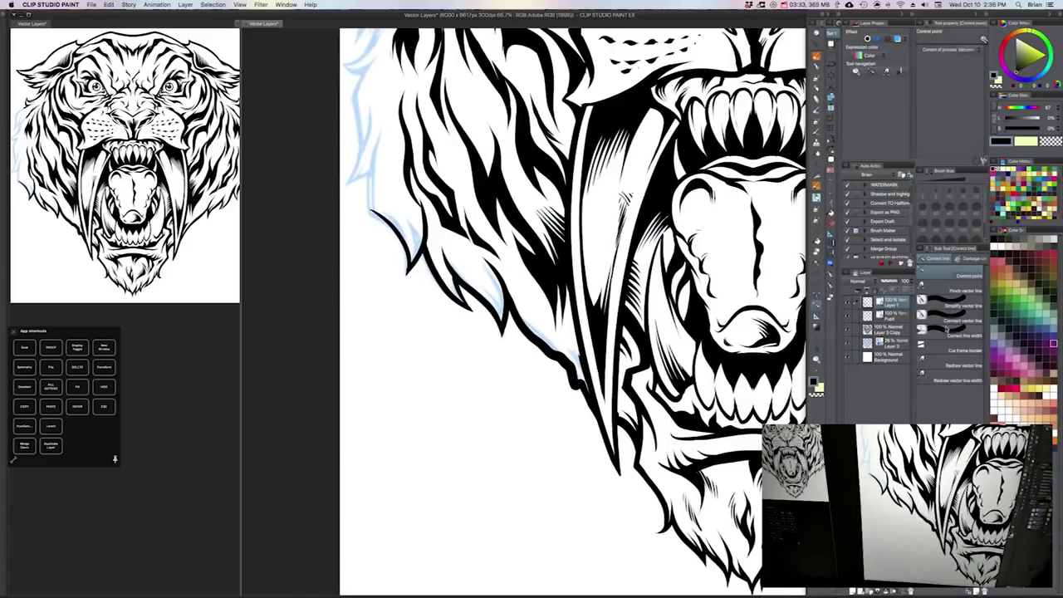
{"action": "left_click", "coordinate": [947, 291]}
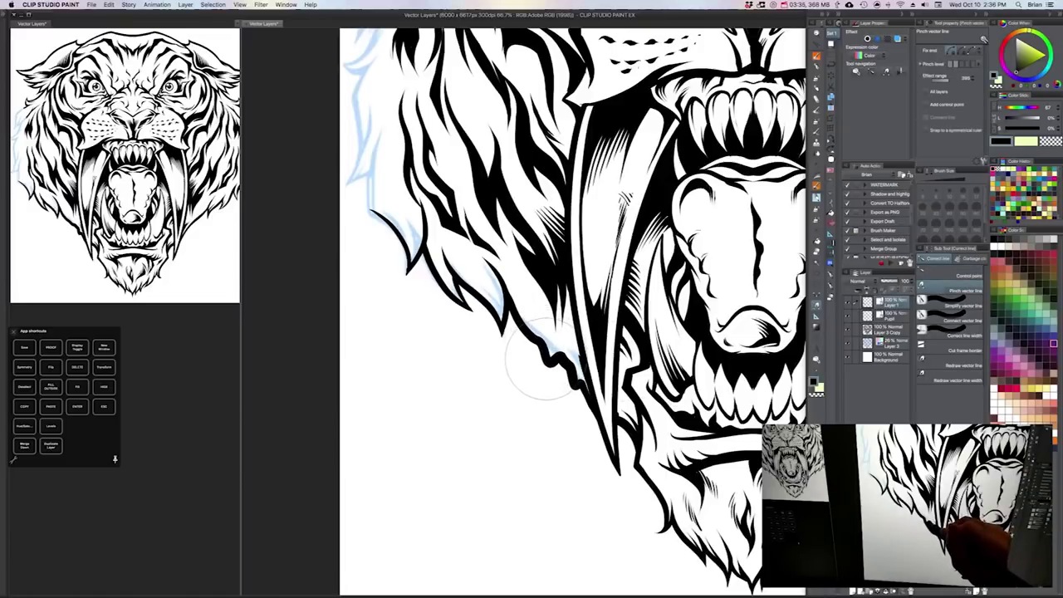
{"action": "left_click_drag", "start_coordinate": [546, 359], "coordinate": [528, 333]}
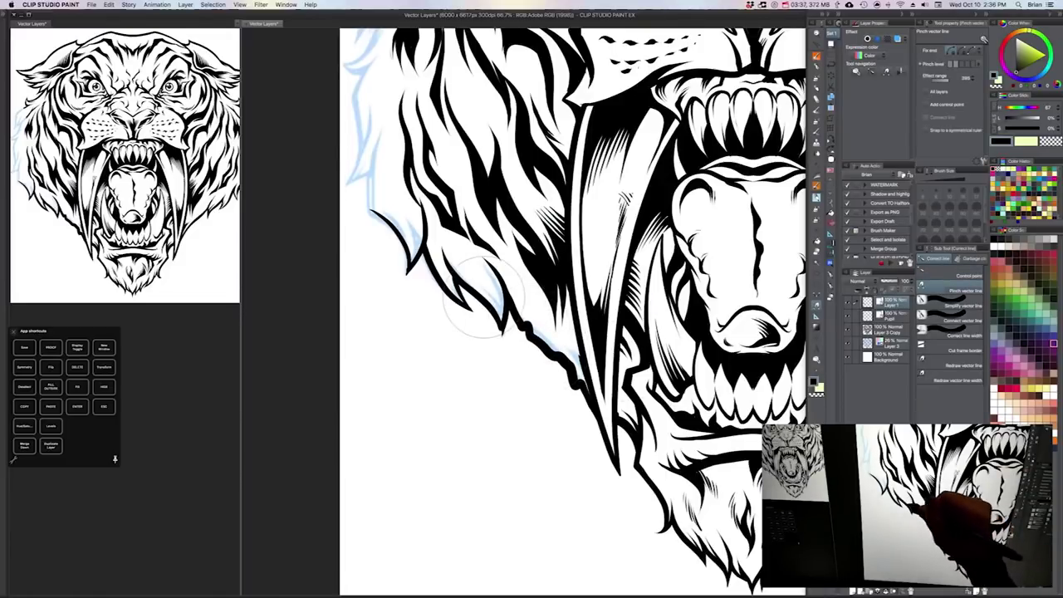
{"action": "left_click_drag", "start_coordinate": [485, 301], "coordinate": [451, 286]}
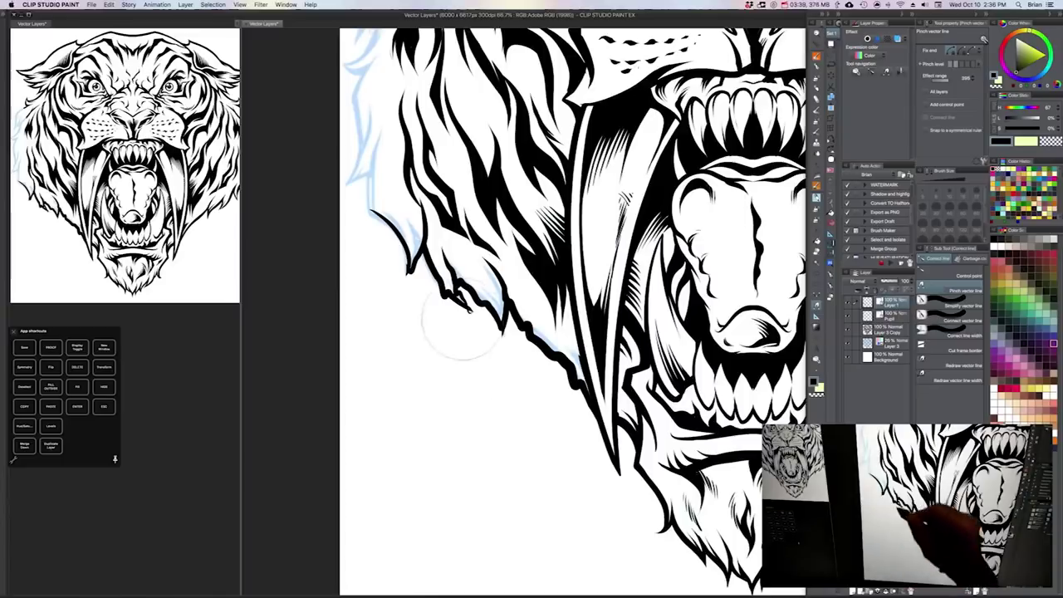
{"action": "left_click_drag", "start_coordinate": [462, 326], "coordinate": [507, 287]}
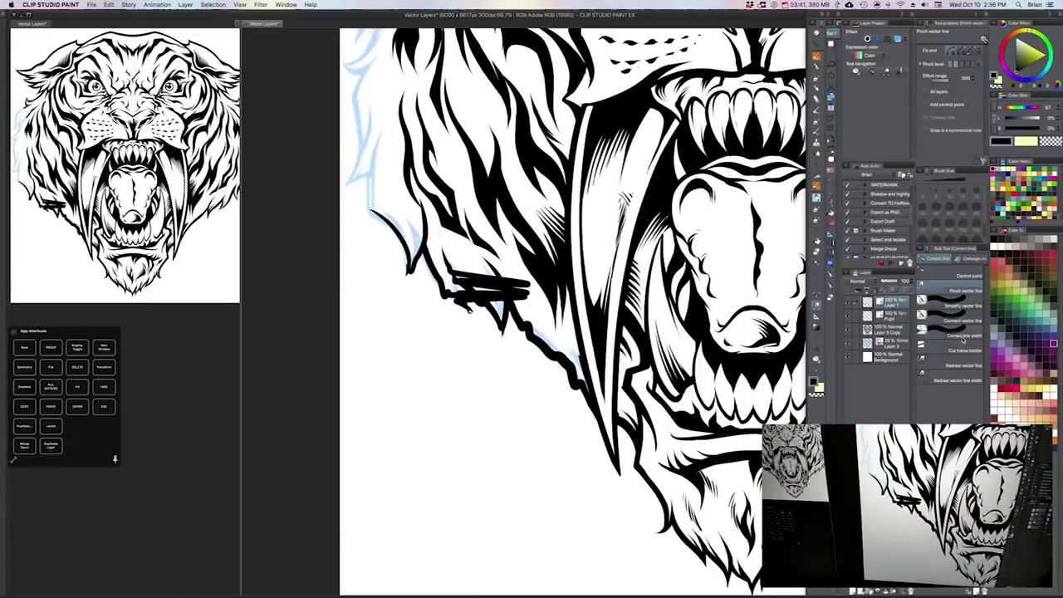
{"action": "scroll", "coordinate": [734, 345], "scroll_direction": "down", "scroll_amount": 1}
{"action": "left_click_drag", "start_coordinate": [735, 346], "coordinate": [540, 485]}
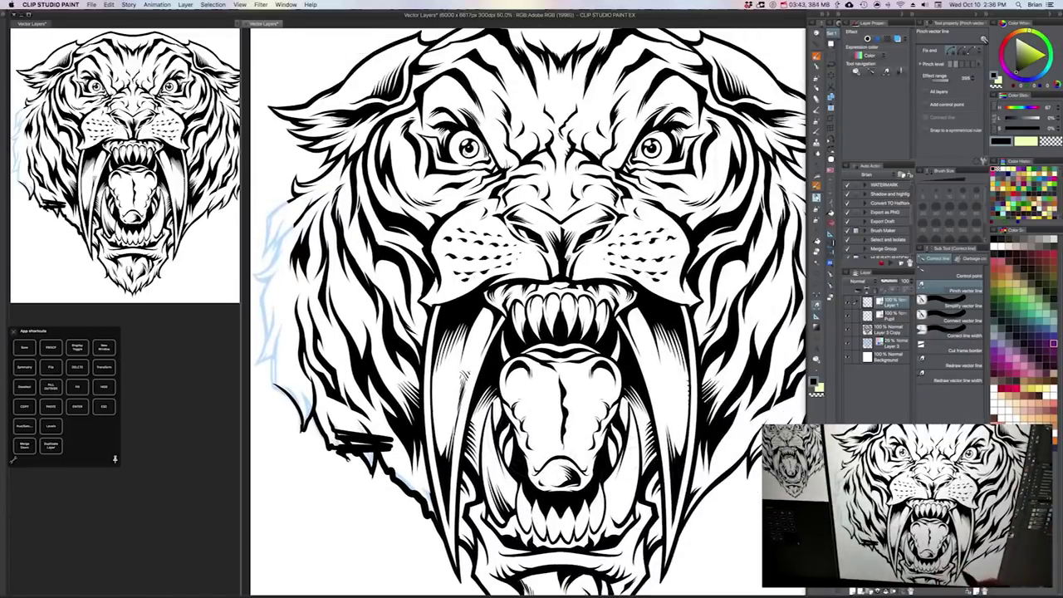
{"action": "scroll", "coordinate": [683, 508], "scroll_direction": "down", "scroll_amount": 1}
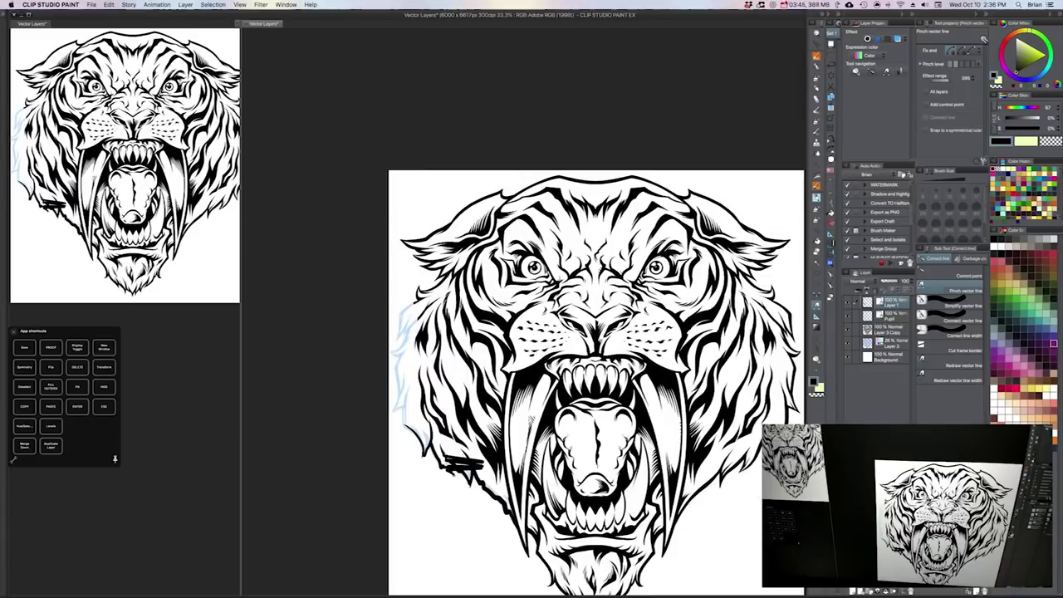
{"action": "left_click", "coordinate": [784, 4]}
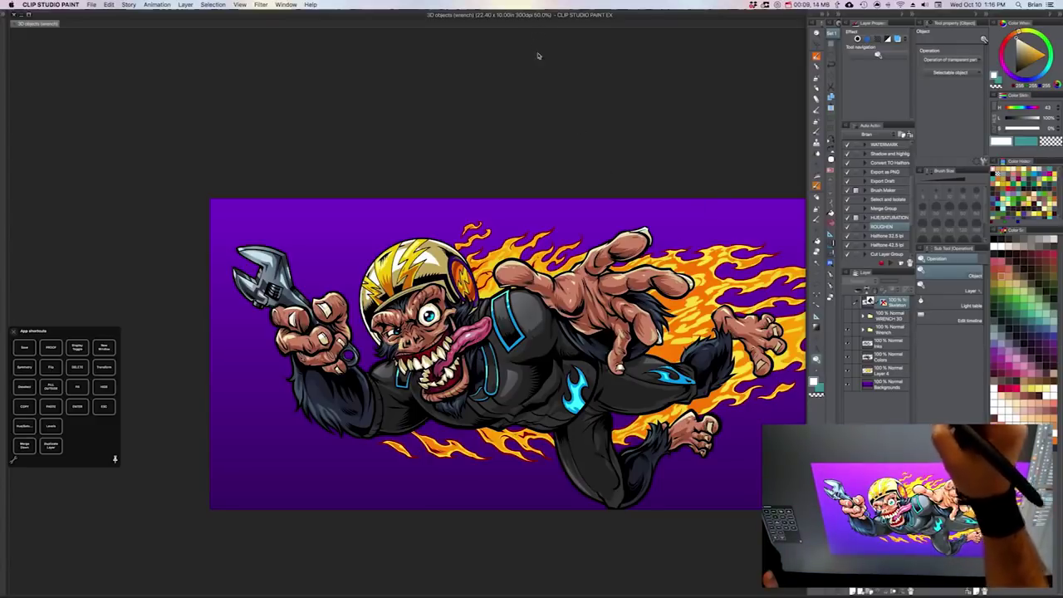
Step: Import the monkey wrench 3D model into the flying ape artwork and select it on the canvas
{"action": "key", "text": "super+plus"}
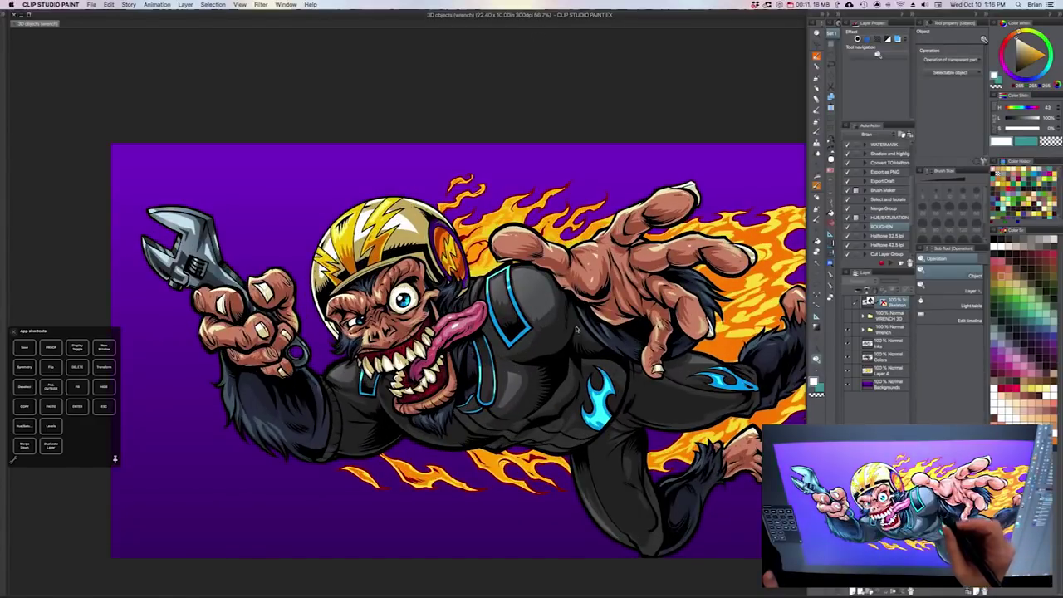
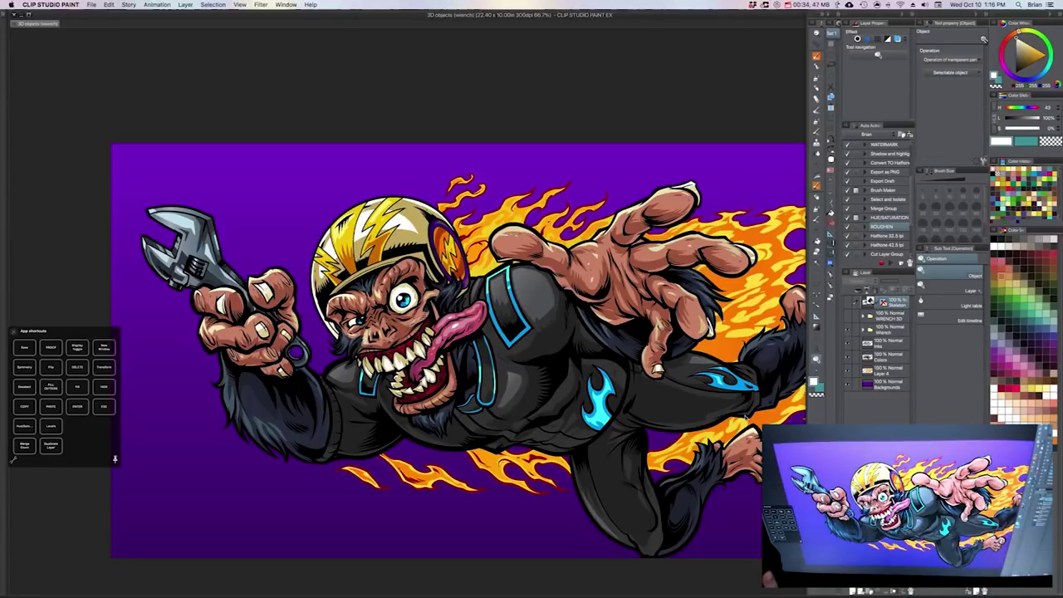
{"action": "key", "text": "Tab"}
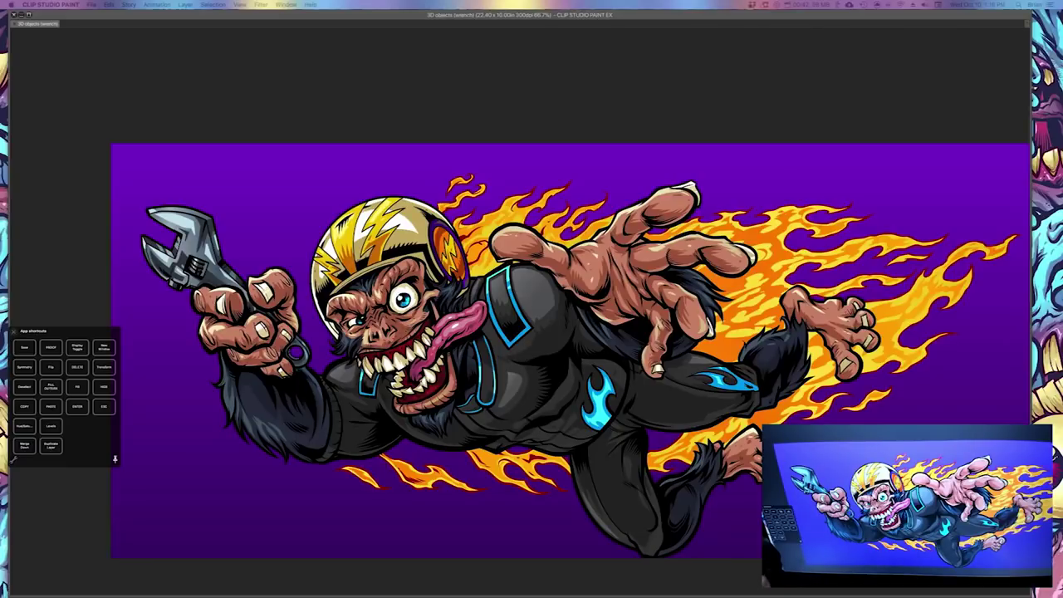
{"action": "left_click_drag", "start_coordinate": [576, 407], "coordinate": [555, 242]}
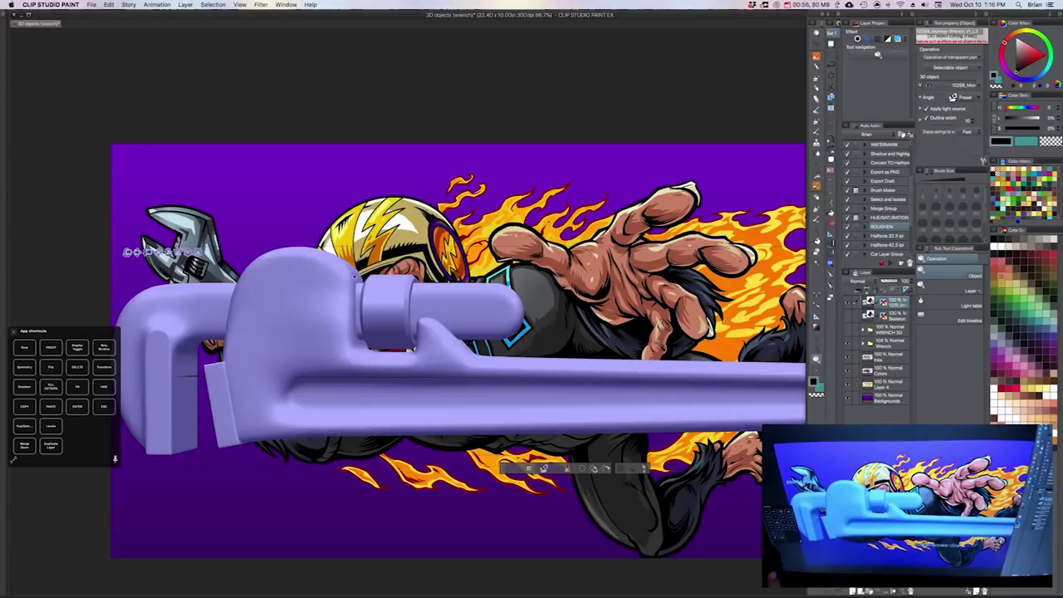
{"action": "left_click", "coordinate": [377, 328]}
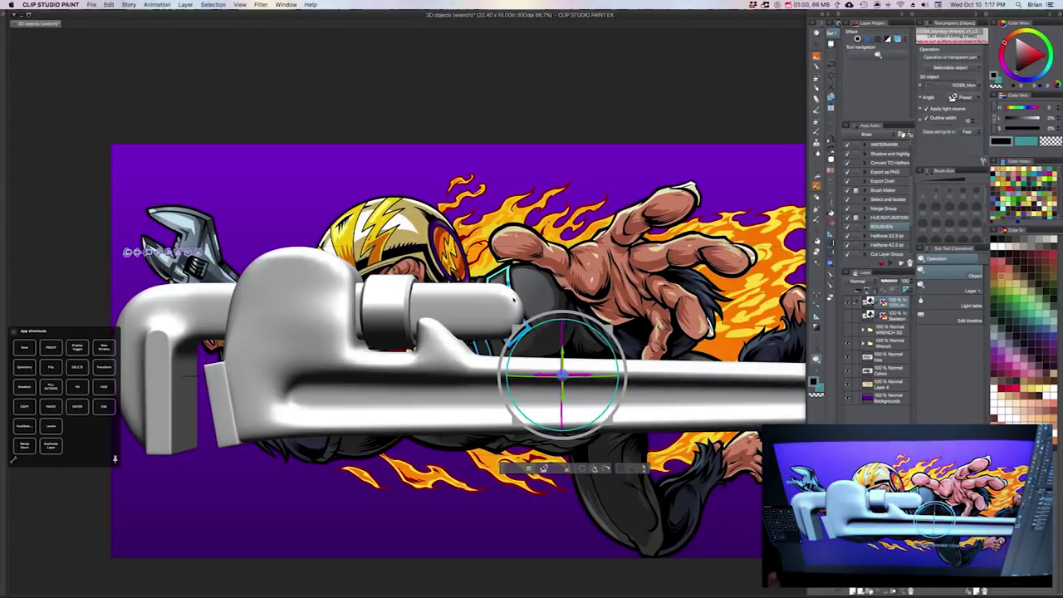
Step: Move the 3D monkey wrench farther back and rotate it into a tilted pose across the ape's chest
{"action": "left_click_drag", "start_coordinate": [543, 373], "coordinate": [582, 336]}
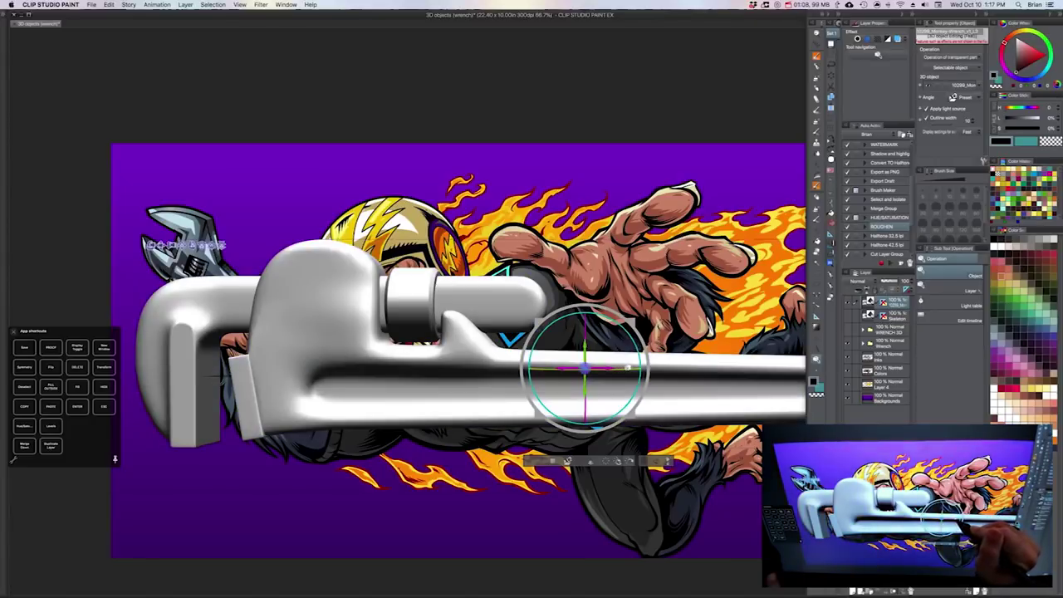
{"action": "left_click_drag", "start_coordinate": [627, 368], "coordinate": [586, 368]}
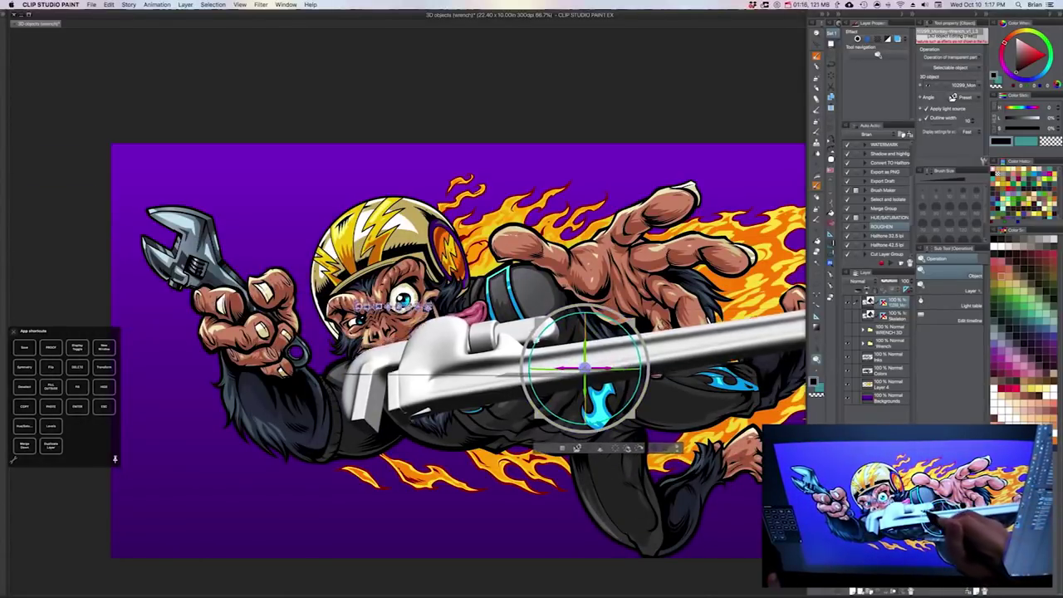
{"action": "left_click_drag", "start_coordinate": [536, 340], "coordinate": [690, 379]}
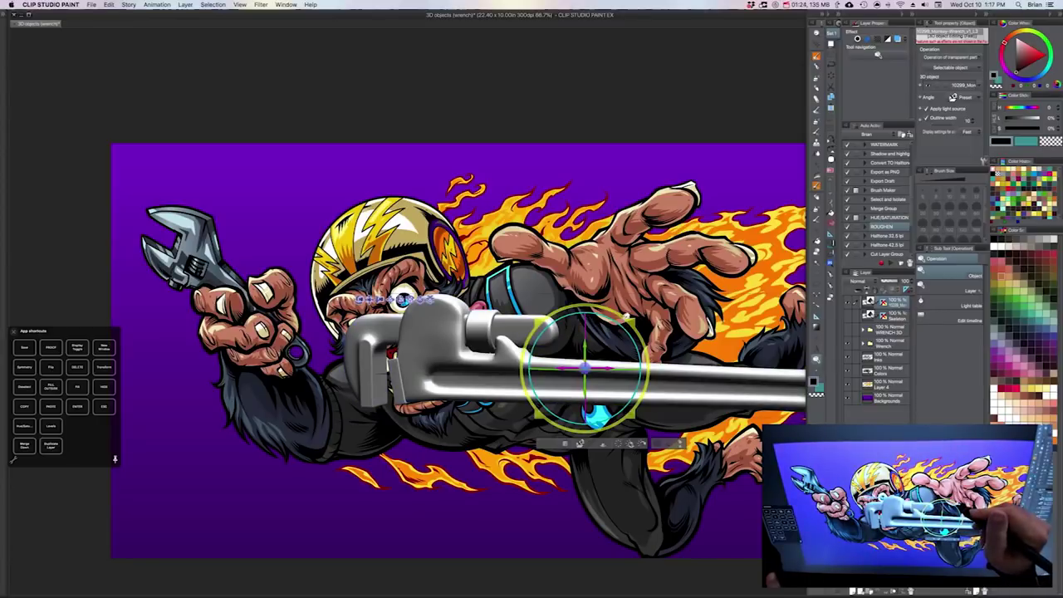
{"action": "left_click_drag", "start_coordinate": [625, 315], "coordinate": [601, 349]}
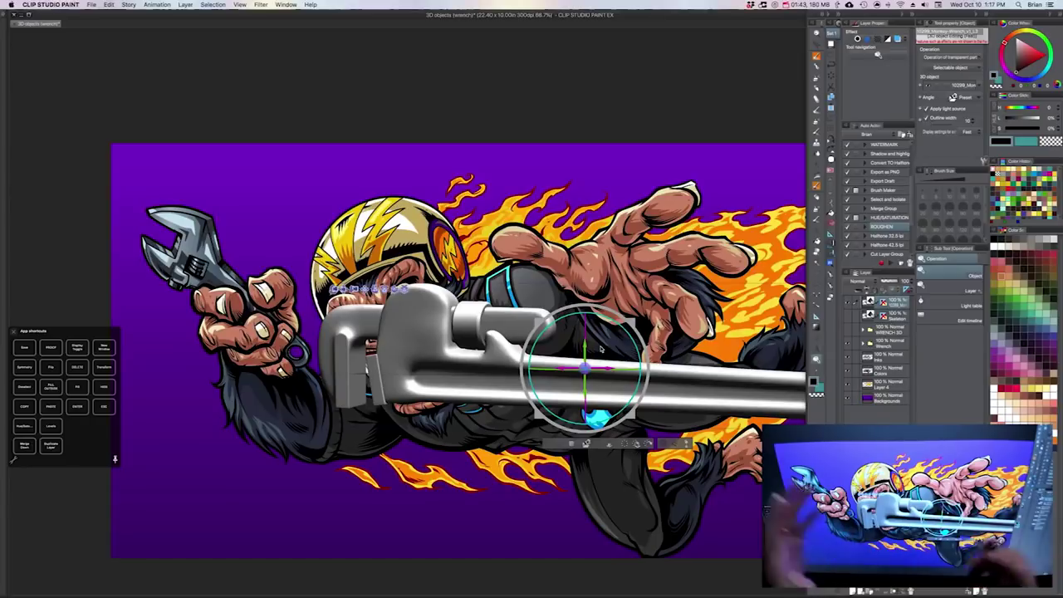
{"action": "mouse_move", "coordinate": [595, 312]}
{"action": "left_mouse_down"}
{"action": "mouse_move", "coordinate": [595, 338]}
{"action": "mouse_move", "coordinate": [589, 306]}
{"action": "left_mouse_up"}
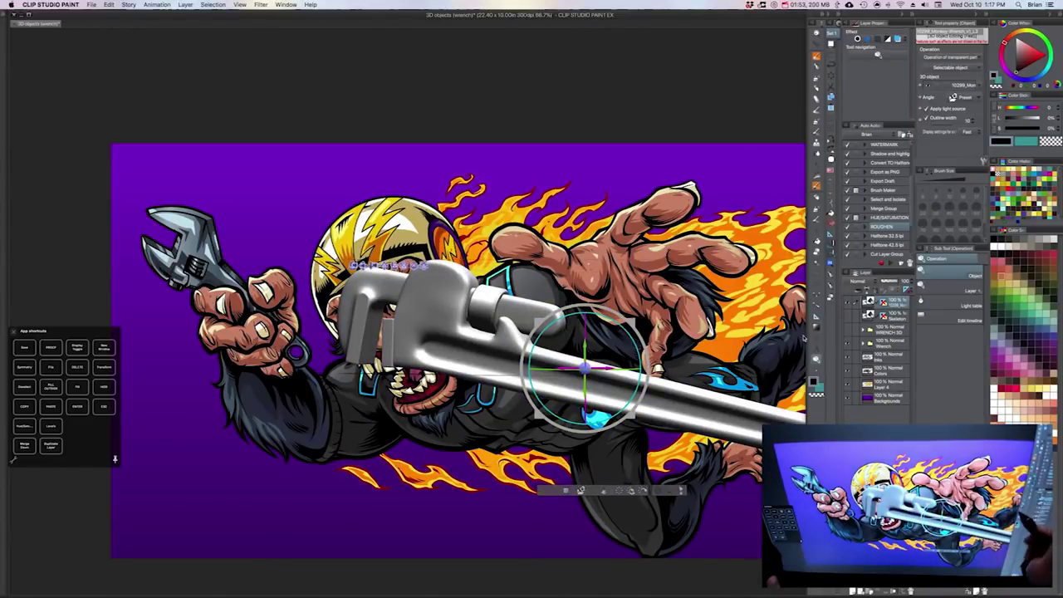
Step: Hide the imported wrench layer and the Wrench folder, and show and expand the WRENCH 3D folder
{"action": "left_click", "coordinate": [848, 331]}
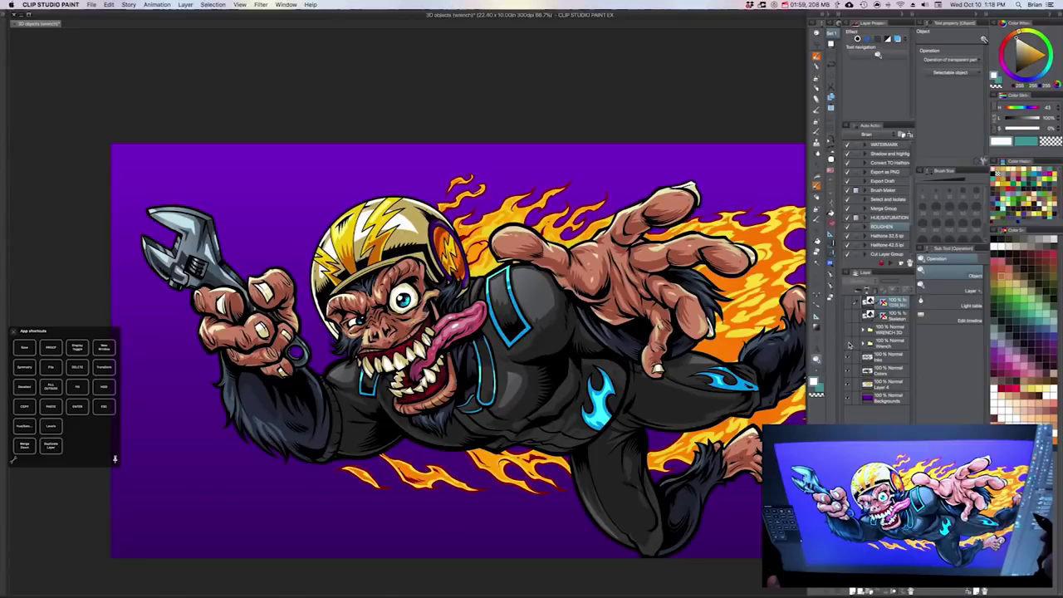
{"action": "left_click", "coordinate": [848, 342]}
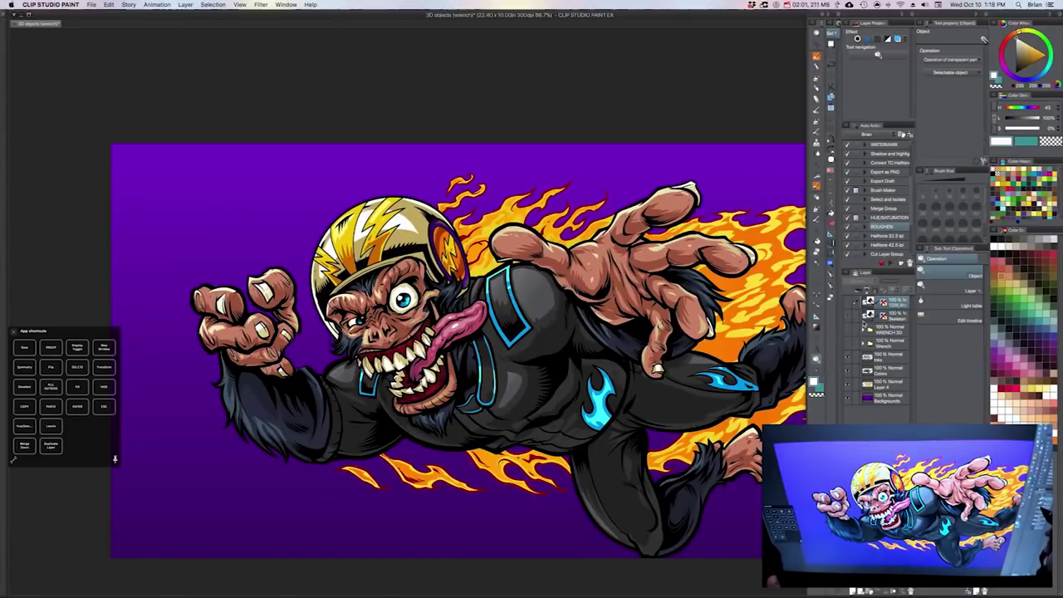
{"action": "left_click", "coordinate": [848, 330]}
{"action": "left_click", "coordinate": [849, 331]}
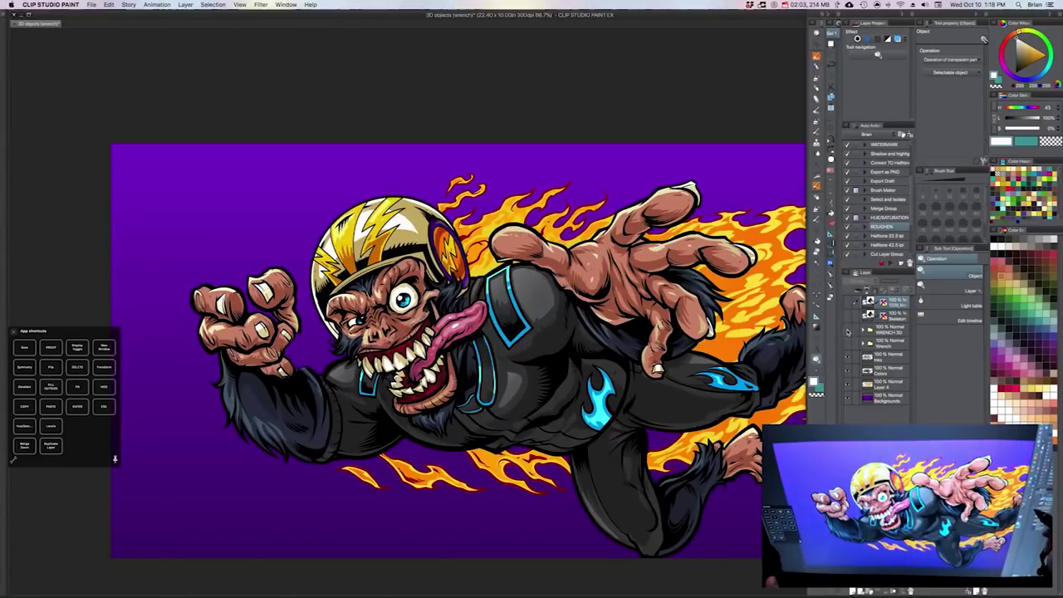
{"action": "left_click", "coordinate": [849, 331]}
{"action": "left_click", "coordinate": [864, 330]}
Step: Select the 3D wrench layer inside the WRENCH 3D folder and turn its blue layer color off and back on
{"action": "left_click", "coordinate": [876, 346]}
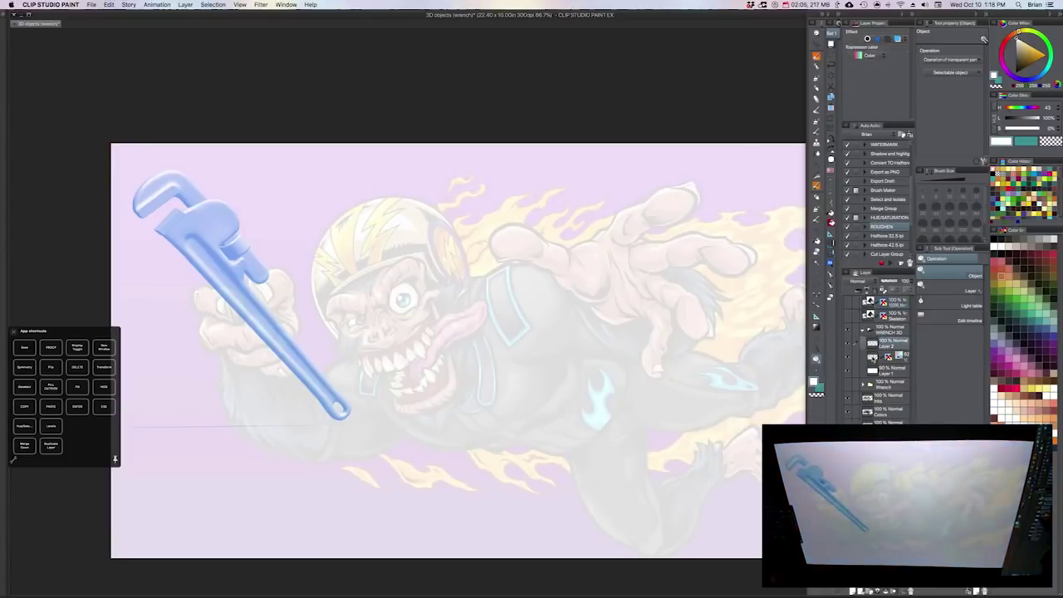
{"action": "left_click", "coordinate": [873, 358]}
{"action": "left_click", "coordinate": [898, 39]}
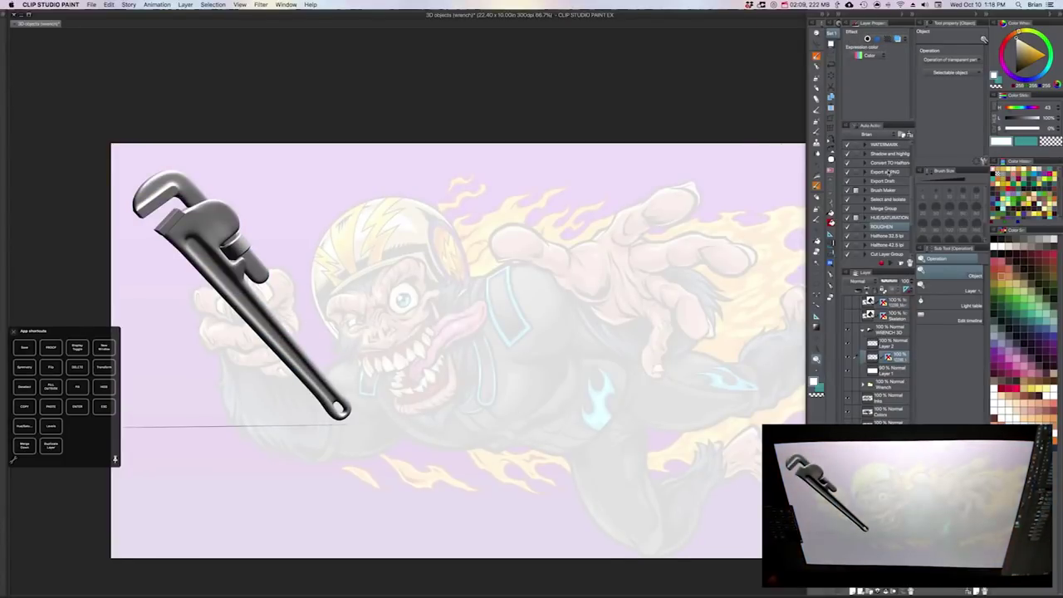
{"action": "left_click", "coordinate": [898, 39]}
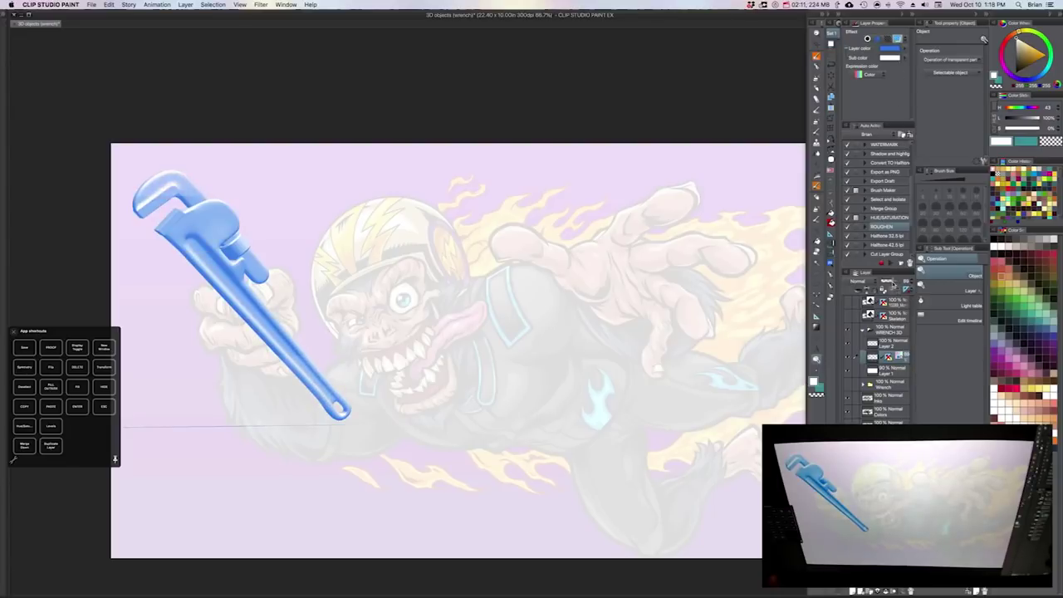
Step: Select Layer 2 above the 3D wrench and start tracing the lower jaw's tip in black with the Drawing details pencil
{"action": "left_click", "coordinate": [878, 344]}
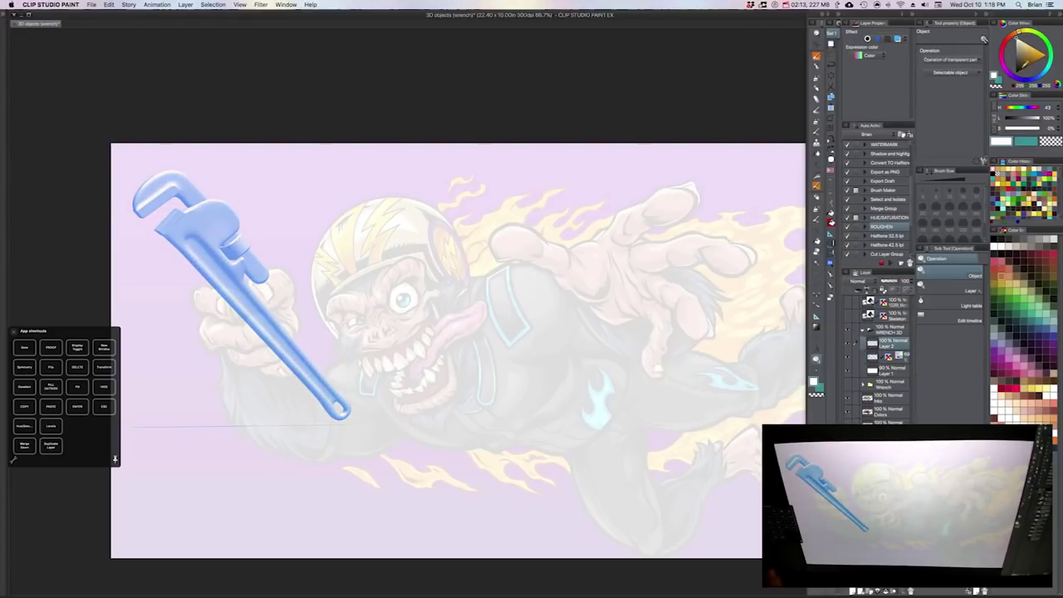
{"action": "key", "text": "p"}
{"action": "left_click", "coordinate": [955, 259]}
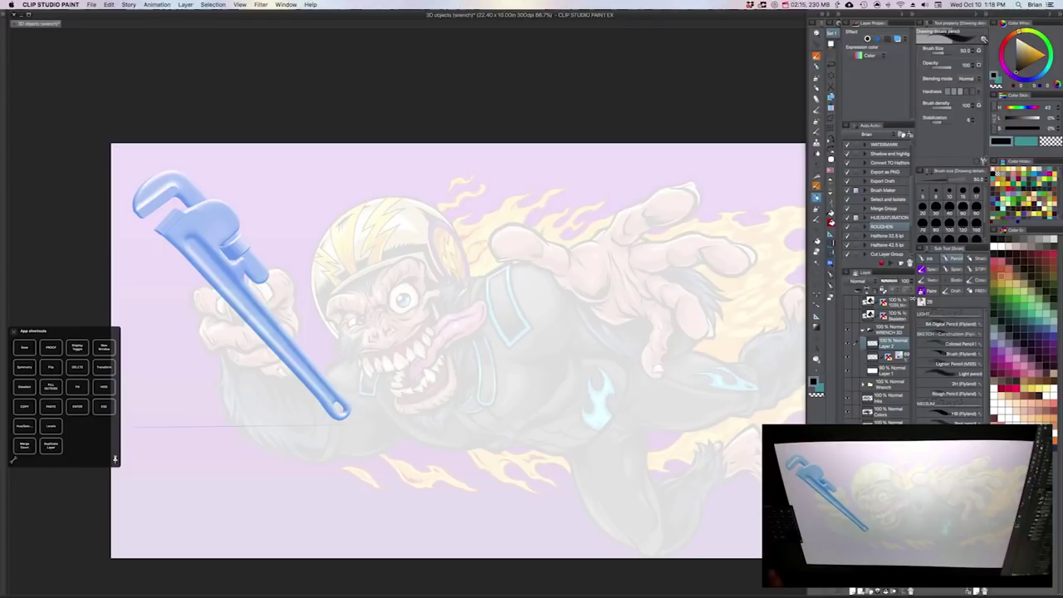
{"action": "left_click_drag", "start_coordinate": [158, 233], "coordinate": [162, 236]}
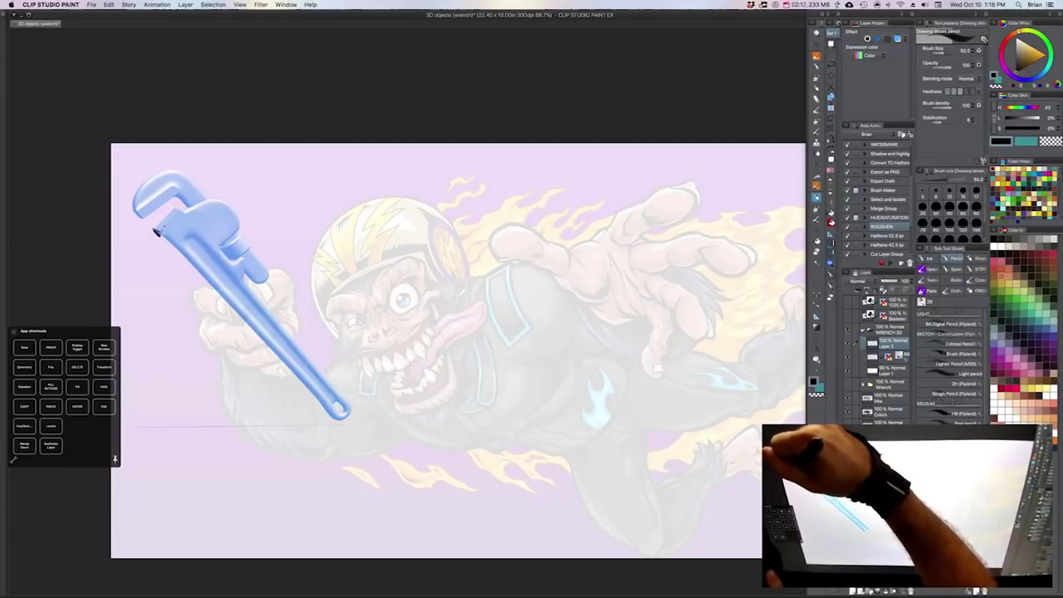
{"action": "key", "text": "bracketleft"}
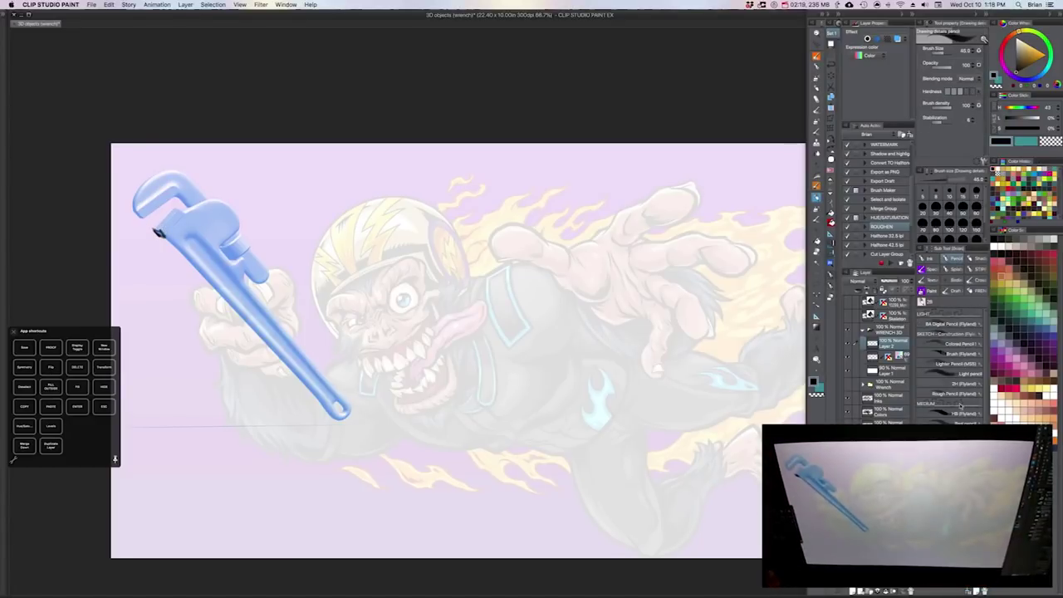
Step: Trace the lower jaw's teeth and the inner jaw edge, trying the Digital Pencil and the Real pencil
{"action": "left_click", "coordinate": [948, 324]}
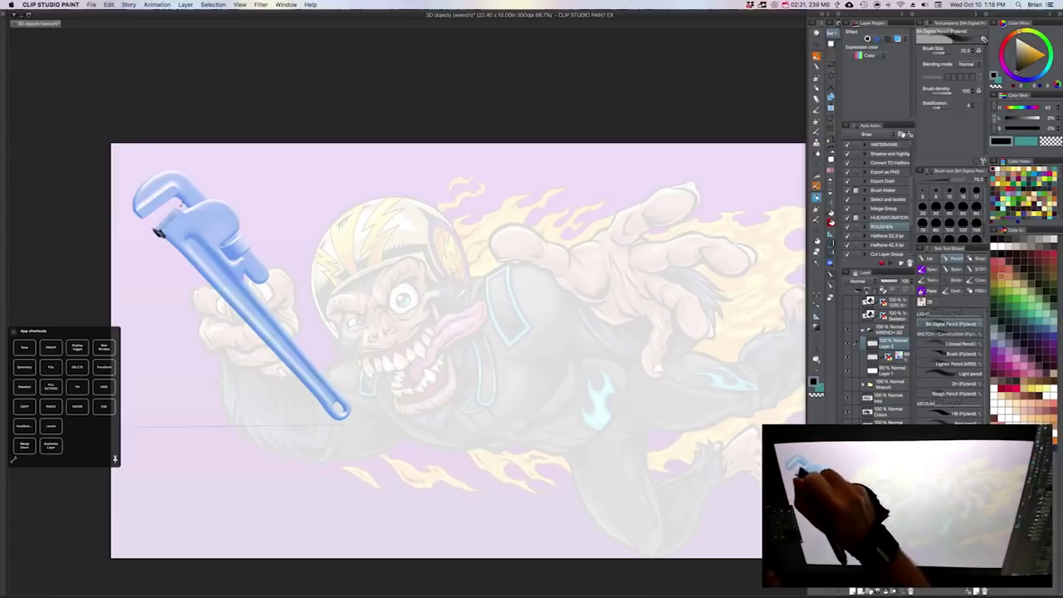
{"action": "left_click", "coordinate": [960, 423]}
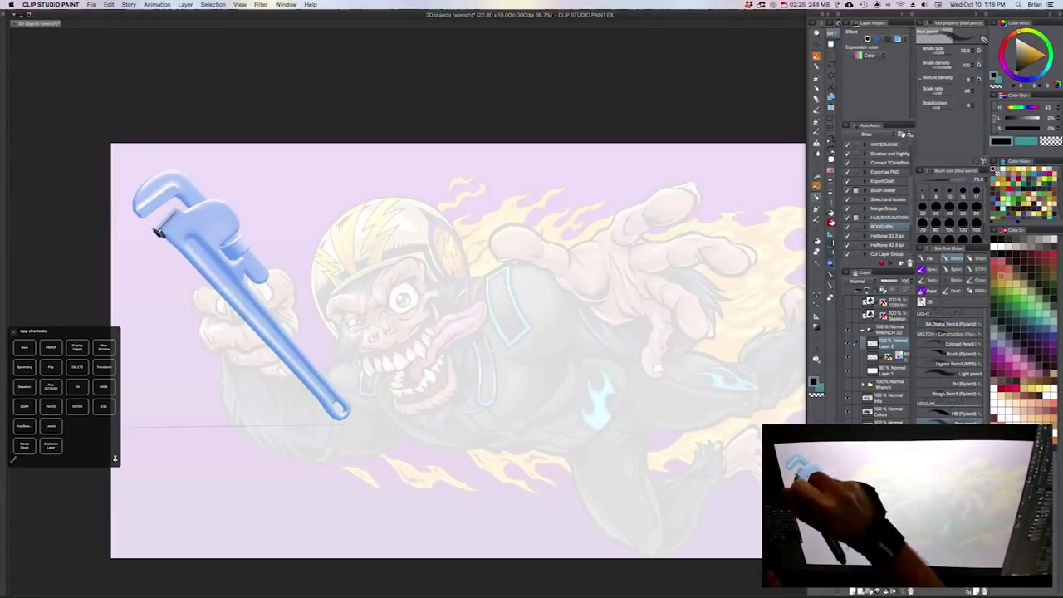
{"action": "left_click_drag", "start_coordinate": [163, 228], "coordinate": [191, 208]}
{"action": "key", "text": "["}
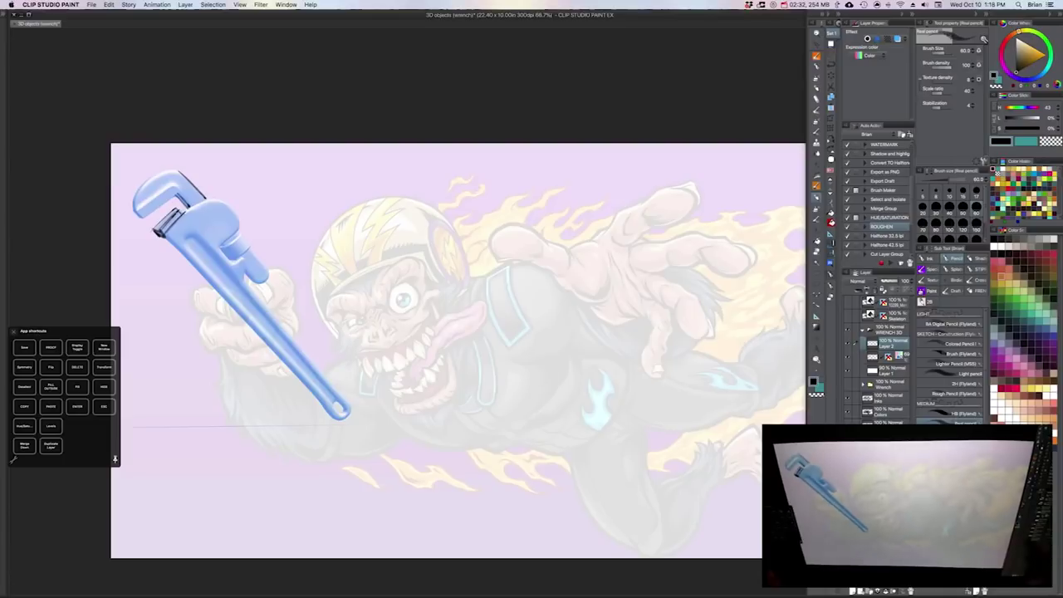
Step: Choose the Thick (MC) pencil, reduce its brush size to 40, and outline the upper hook jaw
{"action": "left_click", "coordinate": [960, 442]}
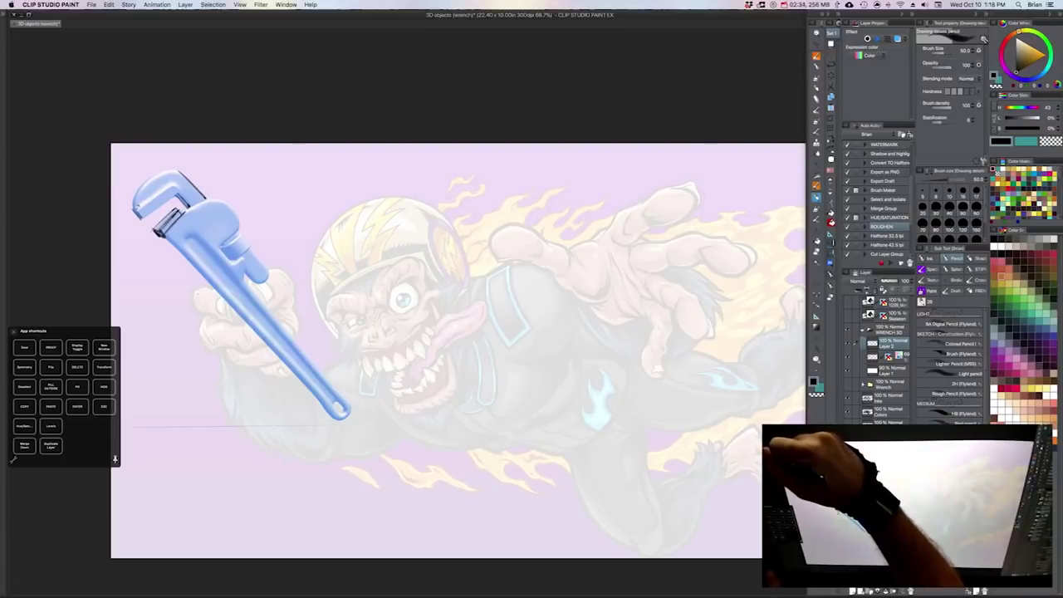
{"action": "left_click", "coordinate": [955, 531]}
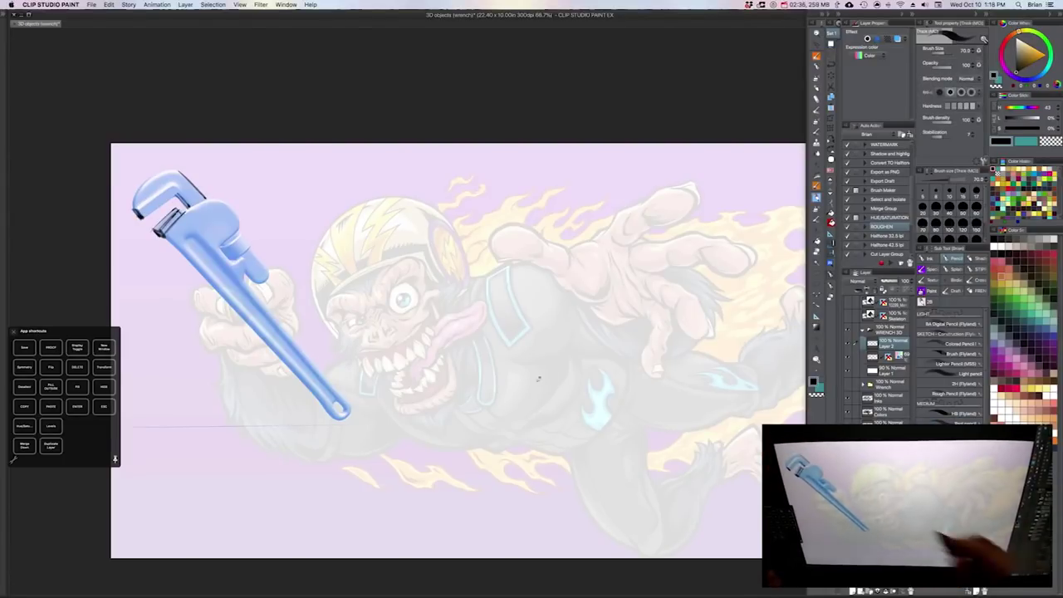
{"action": "key", "text": "bracketleft"}
{"action": "key", "text": "bracketleft"}
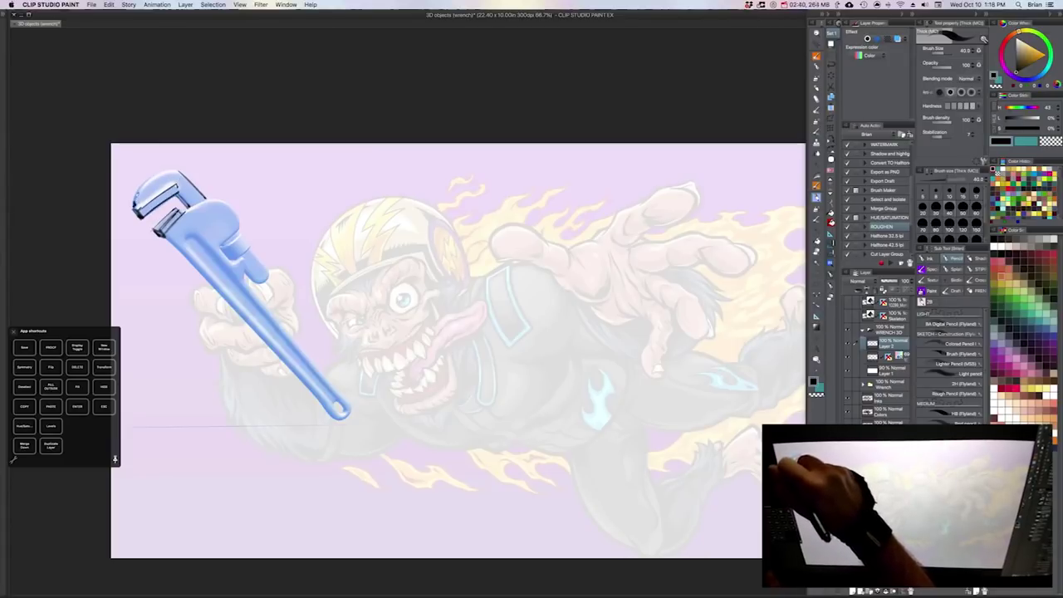
{"action": "mouse_move", "coordinate": [140, 189]}
{"action": "left_mouse_down"}
{"action": "mouse_move", "coordinate": [166, 170]}
{"action": "mouse_move", "coordinate": [179, 175]}
{"action": "left_mouse_up"}
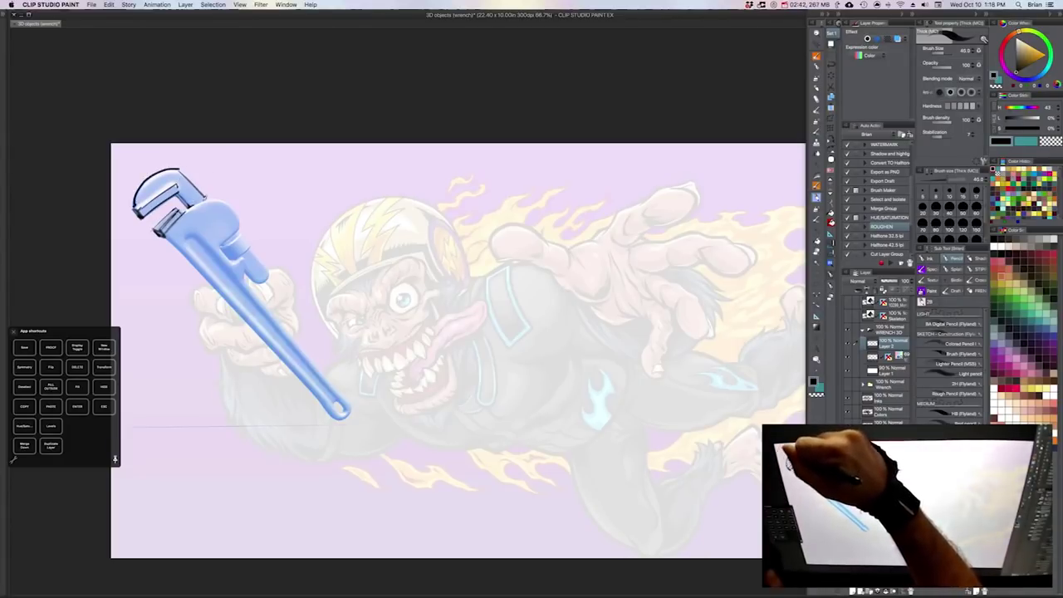
Step: Outline the rounded wrench head, the handle's end and both long handle edges with the Thick (MC) pencil
{"action": "key", "text": "bracketright"}
{"action": "mouse_move", "coordinate": [234, 204]}
{"action": "left_mouse_down"}
{"action": "mouse_move", "coordinate": [221, 249]}
{"action": "mouse_move", "coordinate": [247, 258]}
{"action": "mouse_move", "coordinate": [246, 278]}
{"action": "mouse_move", "coordinate": [346, 391]}
{"action": "mouse_move", "coordinate": [352, 404]}
{"action": "mouse_move", "coordinate": [330, 417]}
{"action": "left_mouse_up"}
{"action": "key", "text": "["}
{"action": "key", "text": "["}
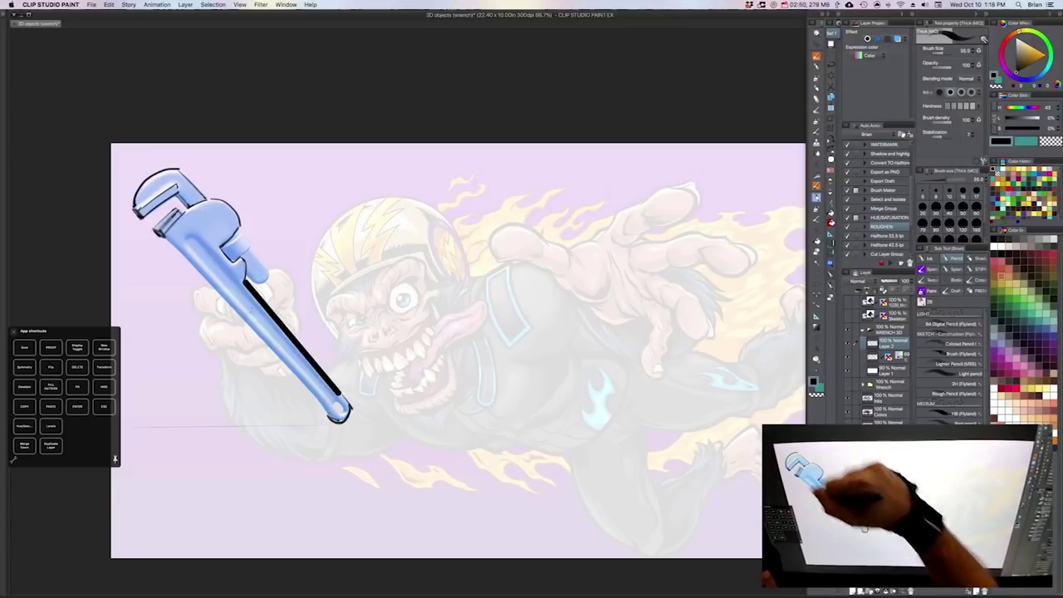
{"action": "left_click_drag", "start_coordinate": [166, 234], "coordinate": [328, 411]}
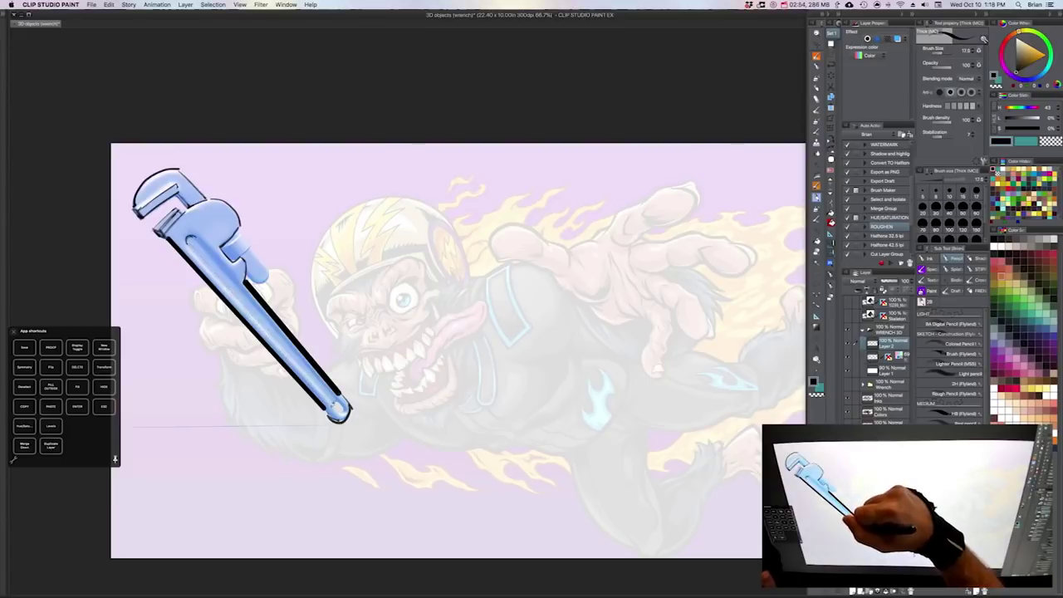
Step: Draw the handle's inner groove with a thinner brush, and outline the short shank beside it at brush size 25
{"action": "left_click_drag", "start_coordinate": [188, 242], "coordinate": [335, 408]}
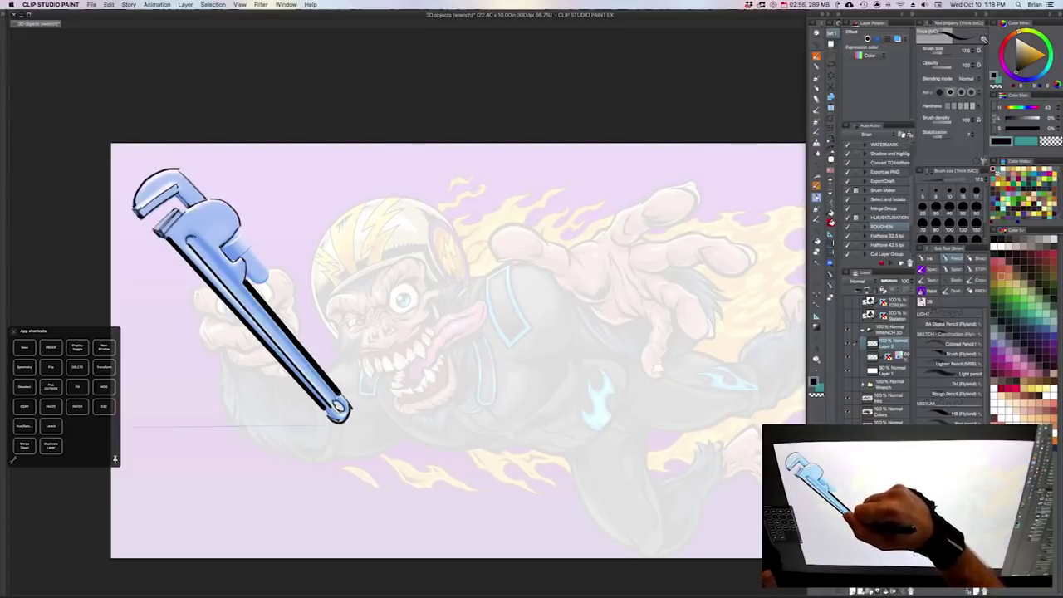
{"action": "left_click_drag", "start_coordinate": [200, 236], "coordinate": [336, 397]}
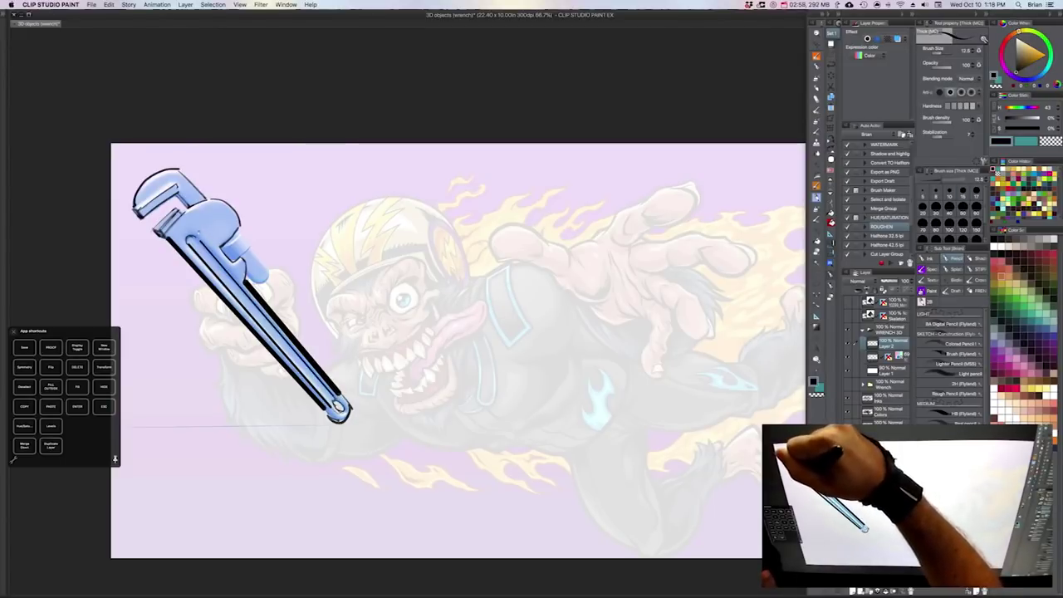
{"action": "key", "text": "]"}
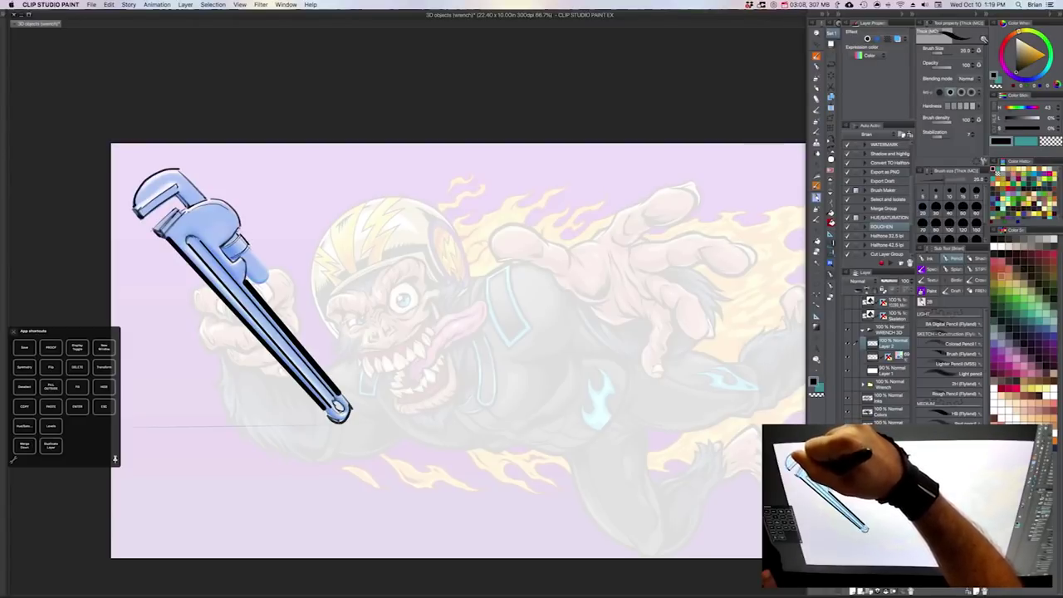
{"action": "key", "text": "bracketright"}
{"action": "left_click_drag", "start_coordinate": [258, 250], "coordinate": [267, 273]}
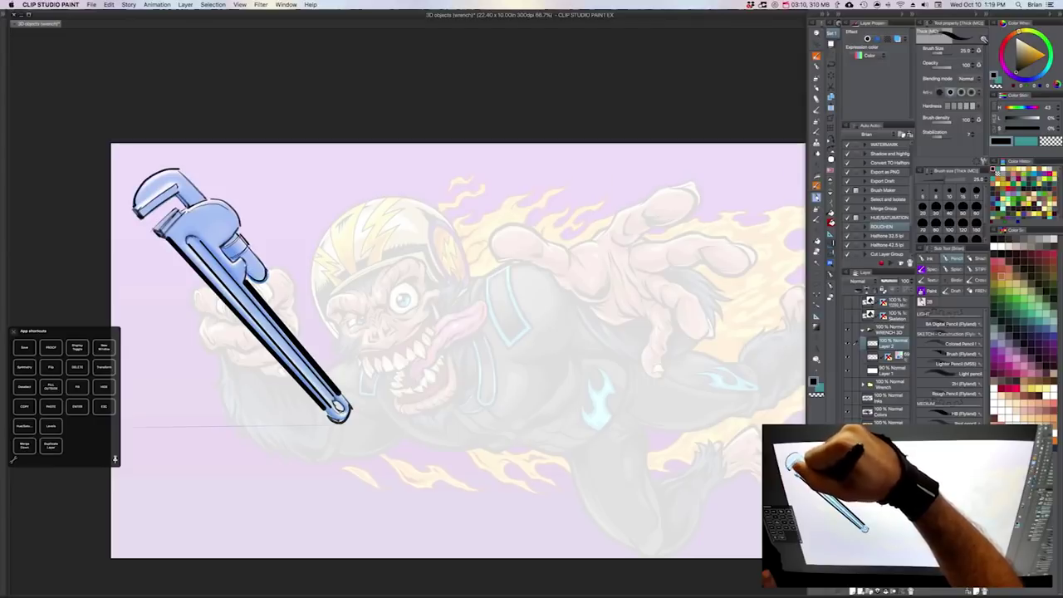
Step: Hide the 3D wrench layer and turn on the blue layer color for the traced lines on Layer 2
{"action": "left_click", "coordinate": [848, 357]}
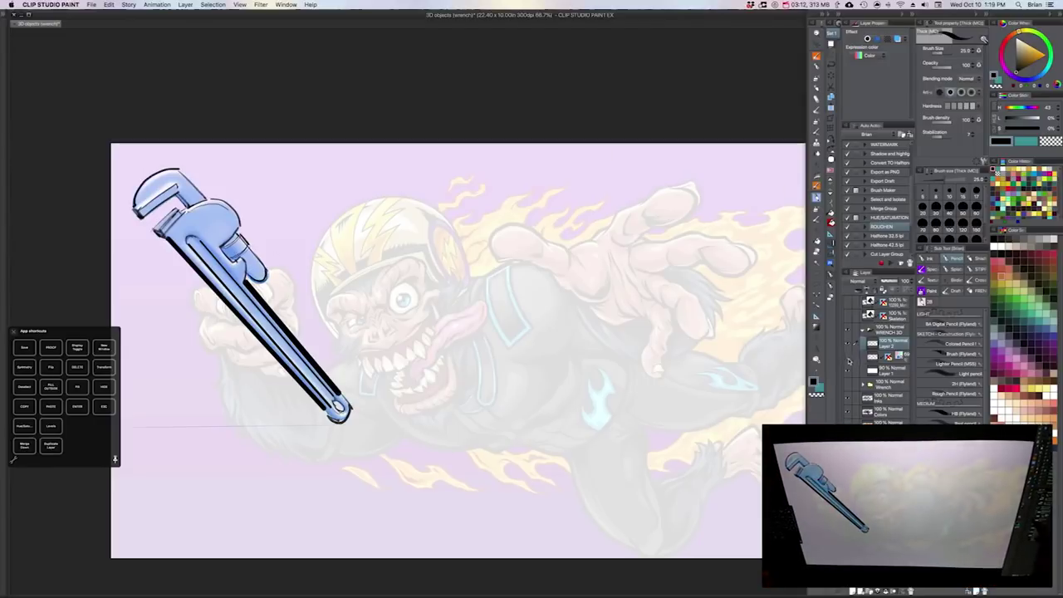
{"action": "key", "text": "super+z"}
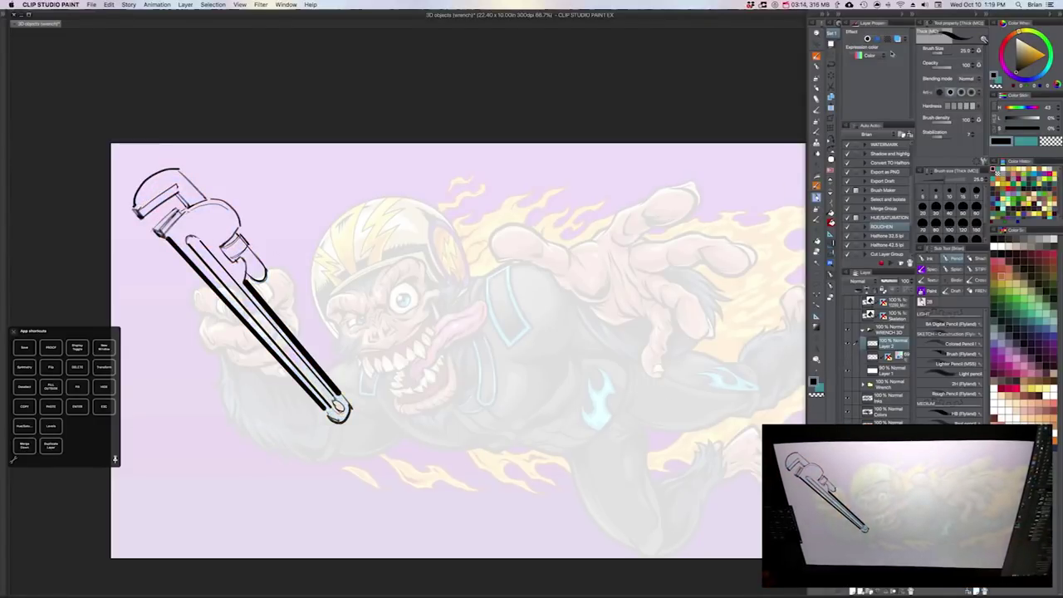
{"action": "left_click", "coordinate": [897, 39]}
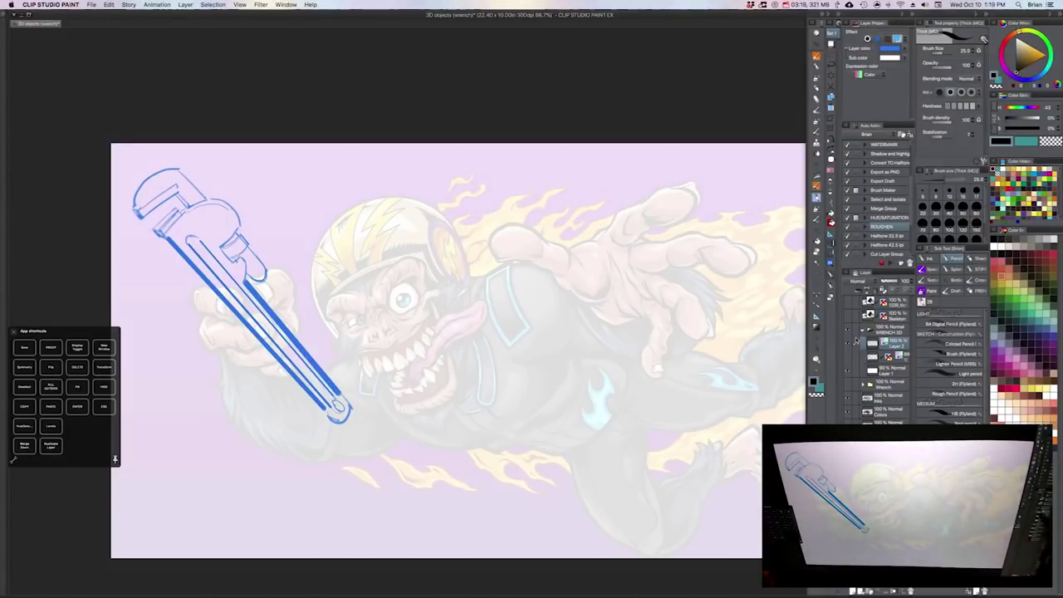
Step: Hide Layer 2, show the 3D wrench layer again, and turn off the 3D layer's blue layer color
{"action": "mouse_move", "coordinate": [157, 176]}
{"action": "left_mouse_down"}
{"action": "mouse_move", "coordinate": [199, 200]}
{"action": "mouse_move", "coordinate": [332, 399]}
{"action": "left_mouse_up"}
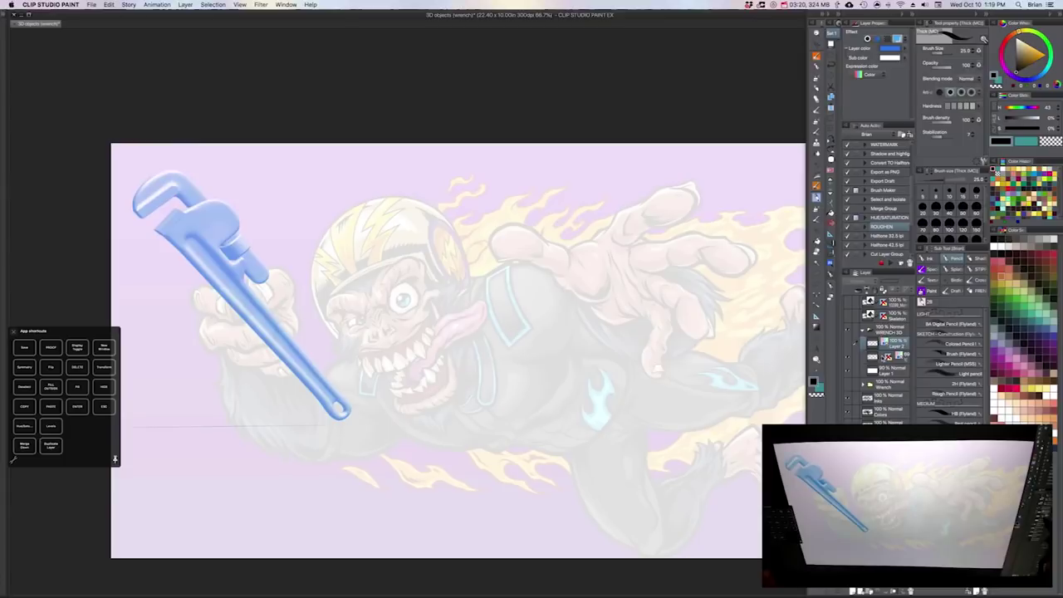
{"action": "left_click", "coordinate": [883, 358]}
{"action": "left_click", "coordinate": [898, 40]}
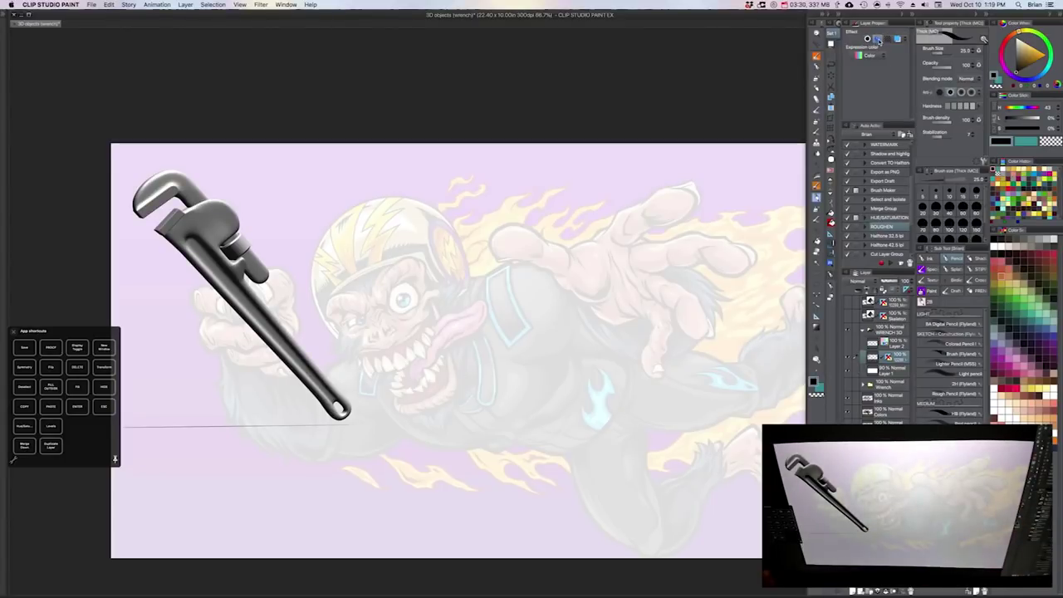
Step: Apply the line extraction effect to the 3D wrench and adjust its black fill threshold, line width and edge threshold
{"action": "left_click", "coordinate": [878, 39]}
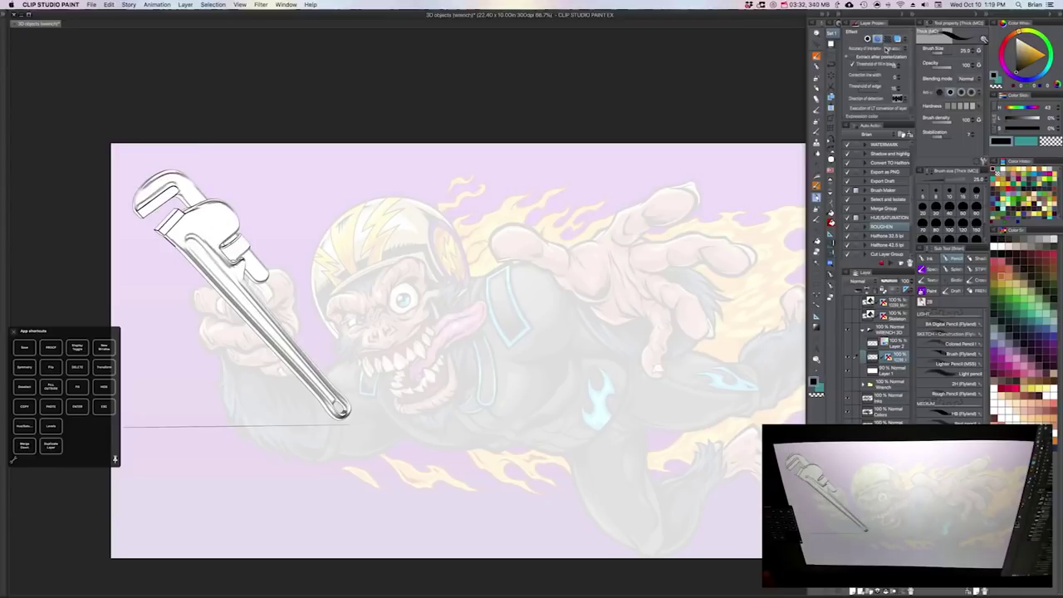
{"action": "left_click", "coordinate": [863, 68]}
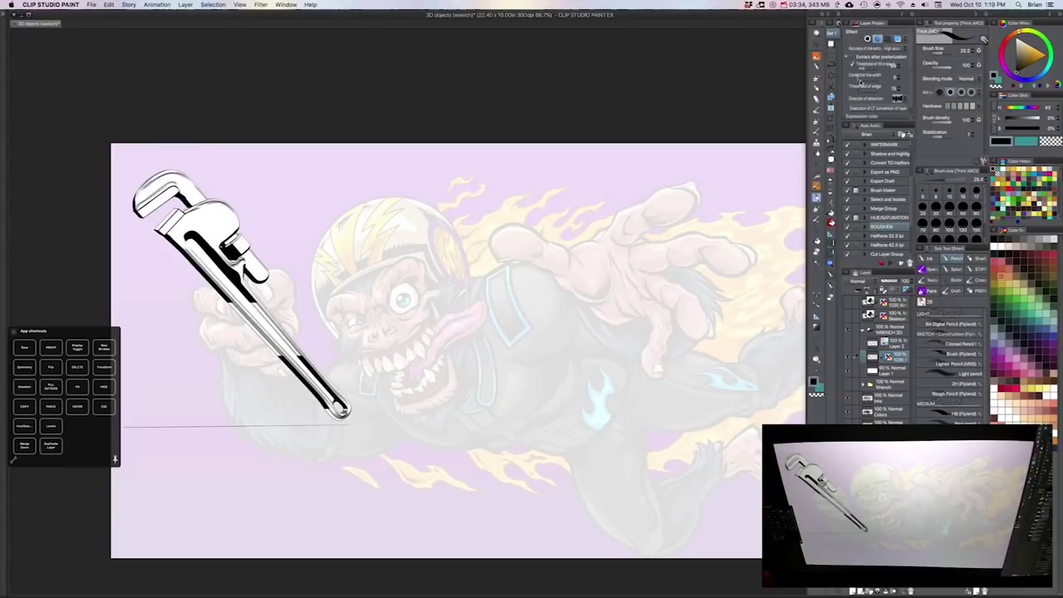
{"action": "left_click", "coordinate": [866, 79]}
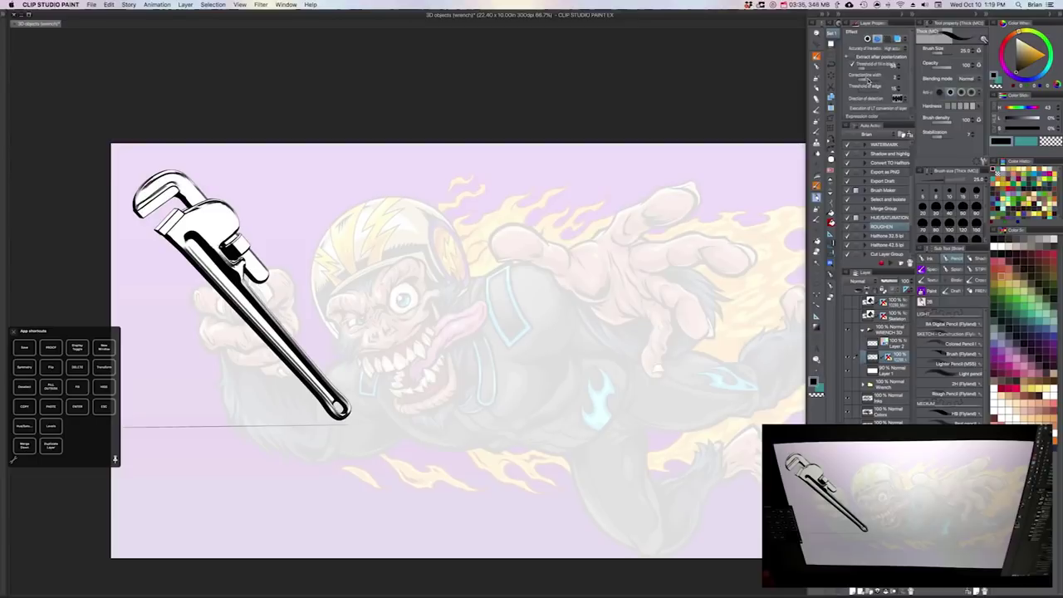
{"action": "left_click", "coordinate": [872, 80]}
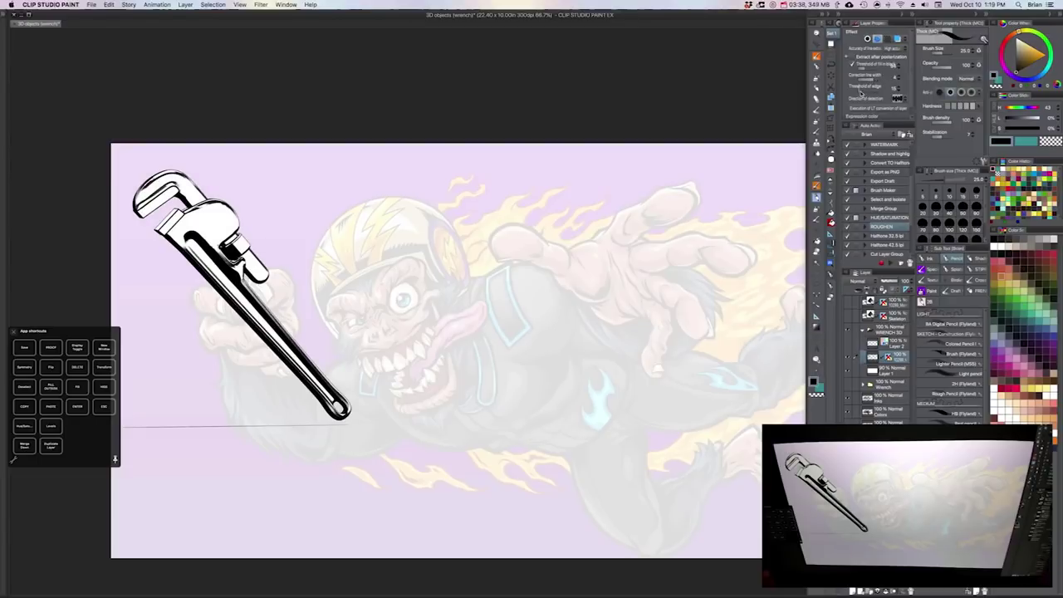
{"action": "left_click", "coordinate": [870, 90]}
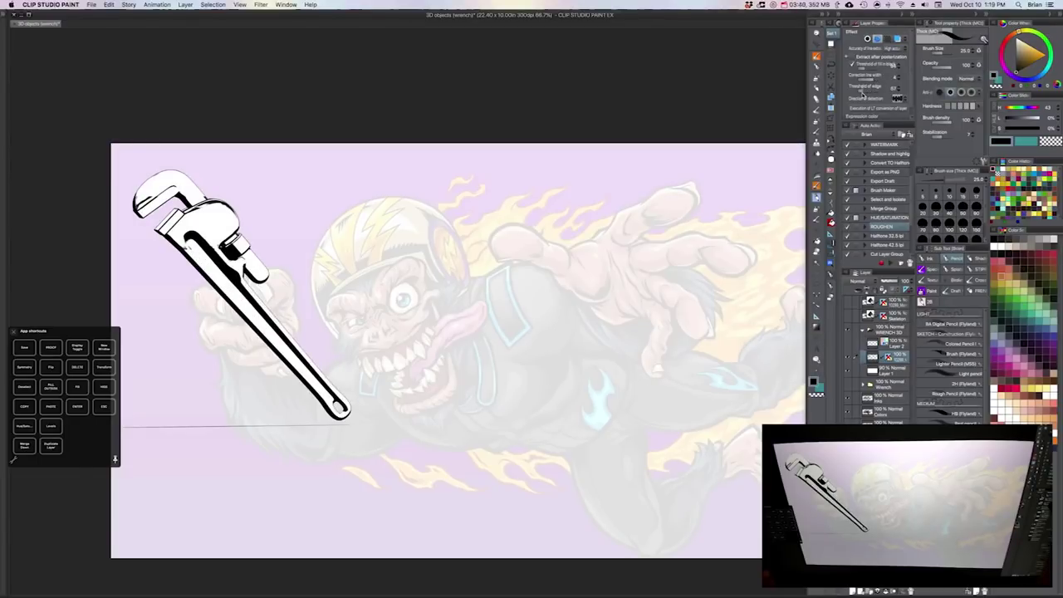
{"action": "left_click", "coordinate": [868, 69]}
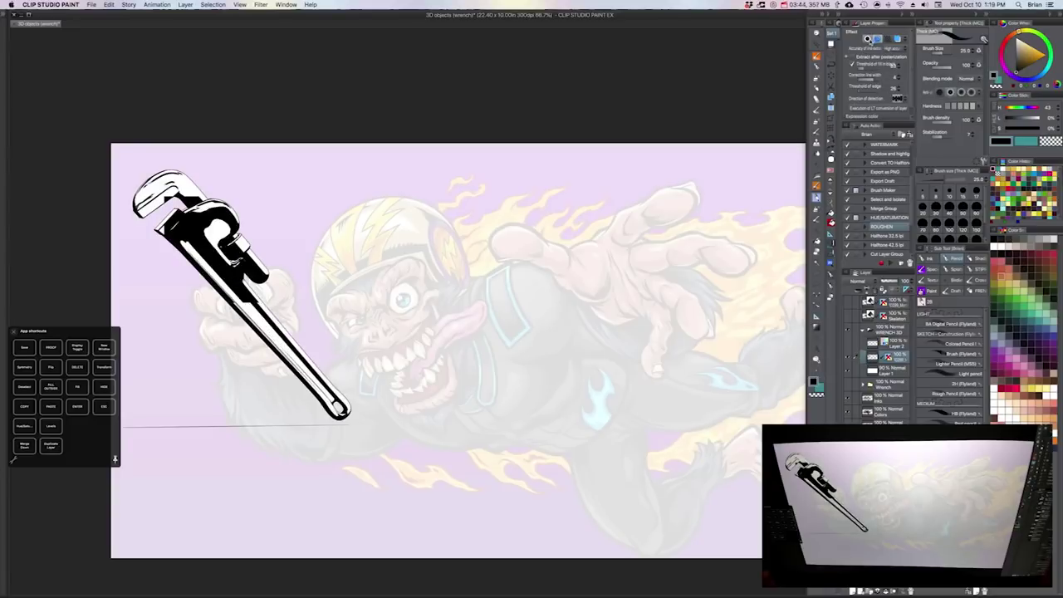
{"action": "left_click", "coordinate": [867, 39]}
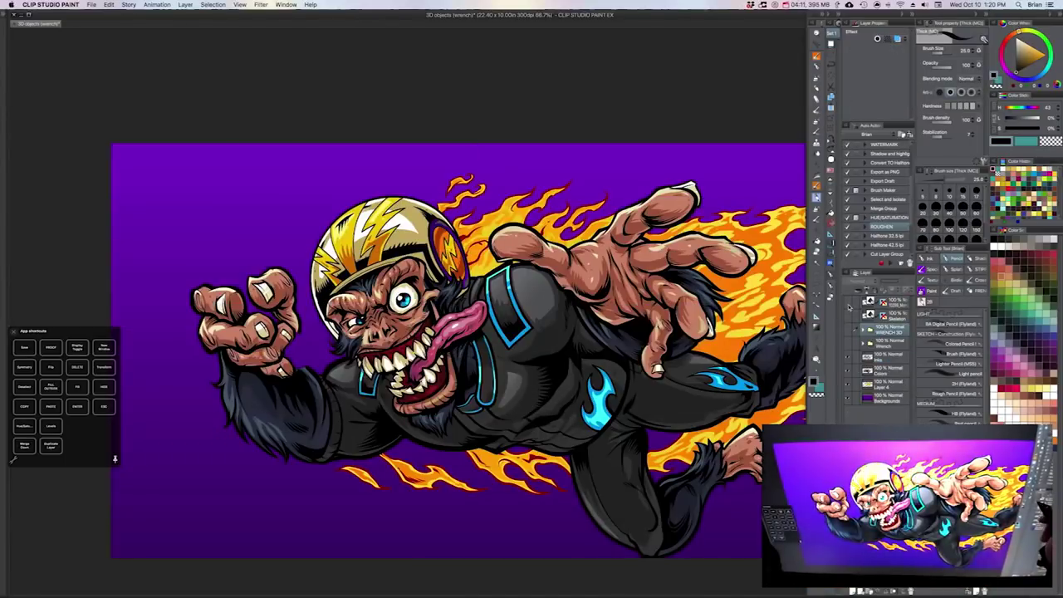
Step: Place the male 3D drawing figure Ver.2 from the Body type materials onto the ape artwork and close the materials
{"action": "left_click", "coordinate": [3, 13]}
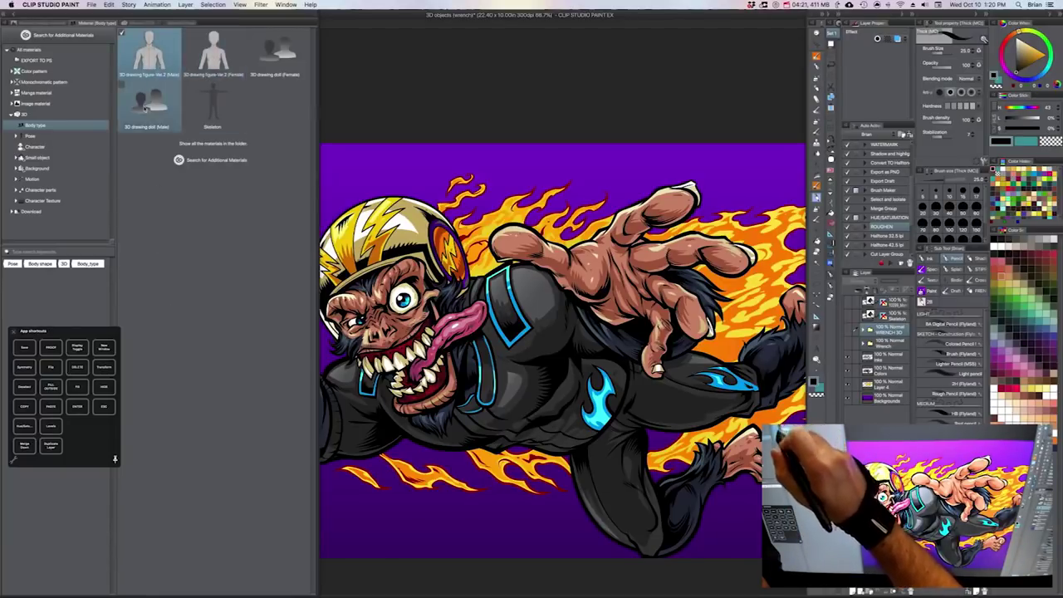
{"action": "left_click_drag", "start_coordinate": [150, 52], "coordinate": [568, 266]}
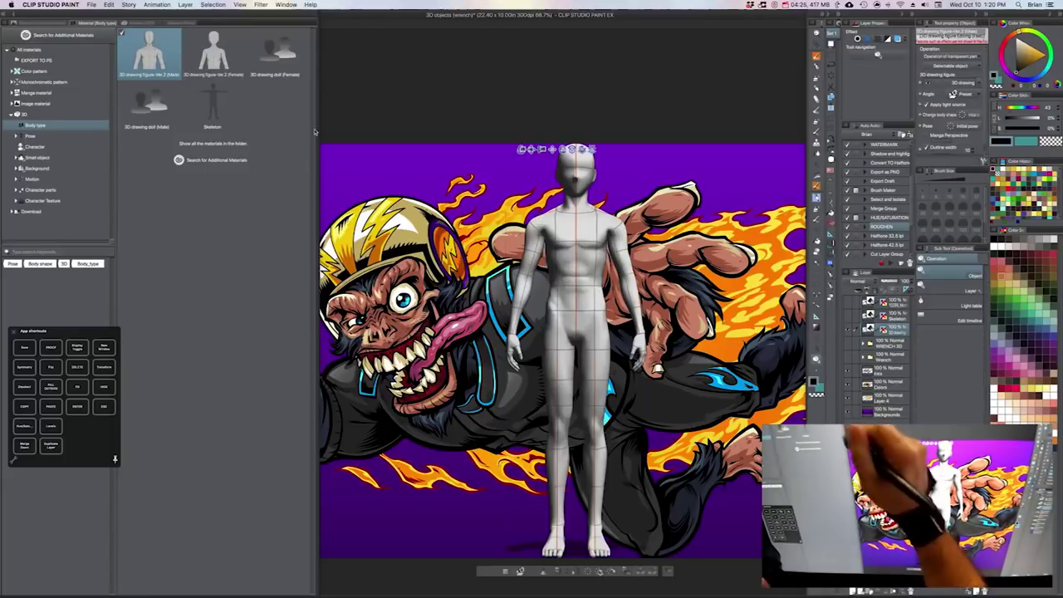
{"action": "left_click", "coordinate": [13, 14]}
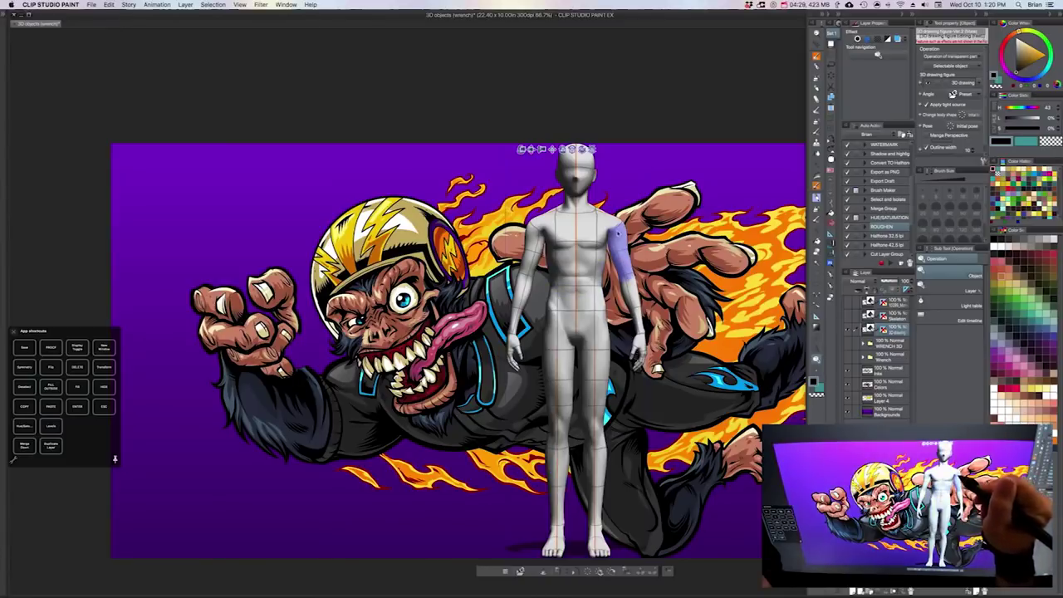
Step: Scale down the standing 3D figure and pose its left arm slightly outward with the elbow bent
{"action": "left_click", "coordinate": [619, 242]}
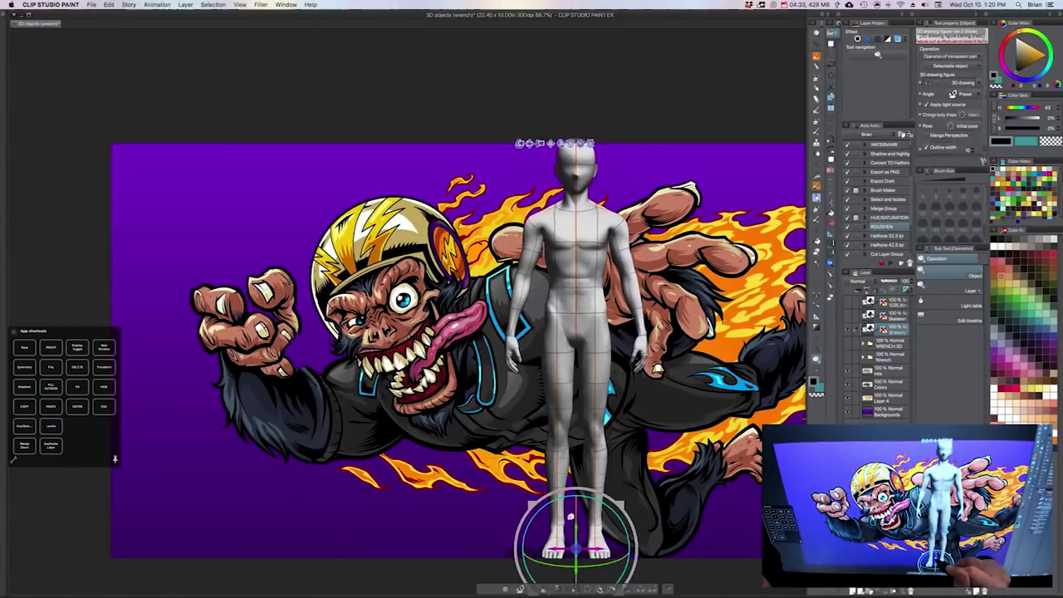
{"action": "left_click_drag", "start_coordinate": [623, 502], "coordinate": [581, 503]}
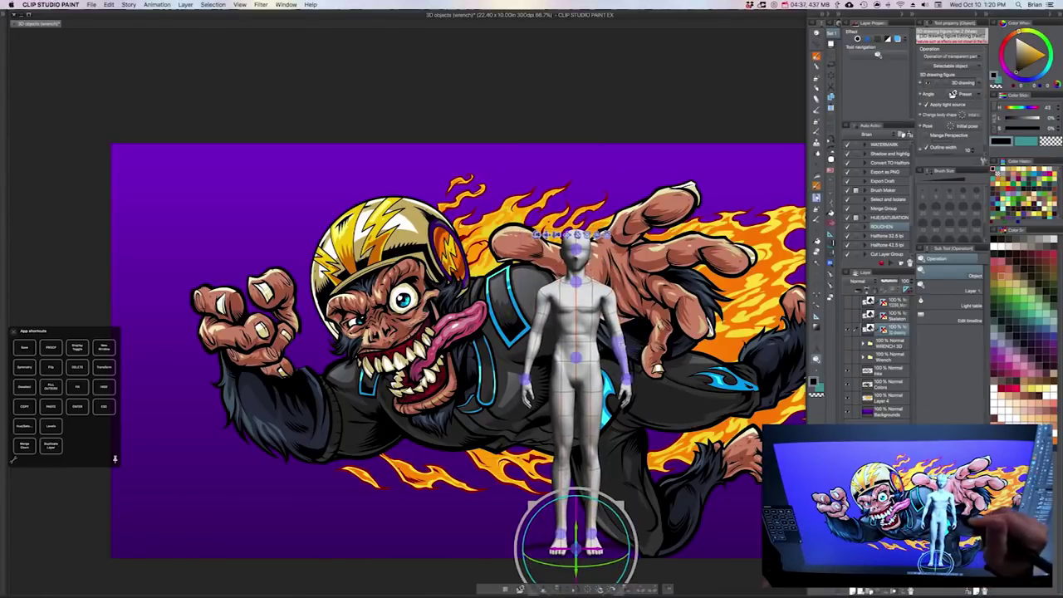
{"action": "left_click", "coordinate": [614, 312]}
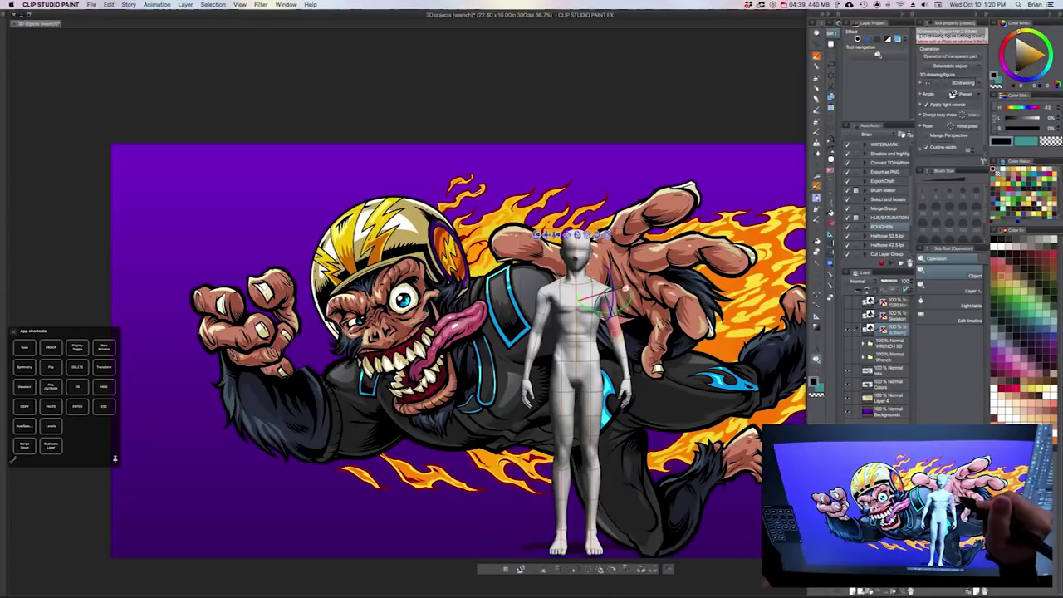
{"action": "left_click_drag", "start_coordinate": [617, 292], "coordinate": [633, 242]}
{"action": "left_click", "coordinate": [650, 350]}
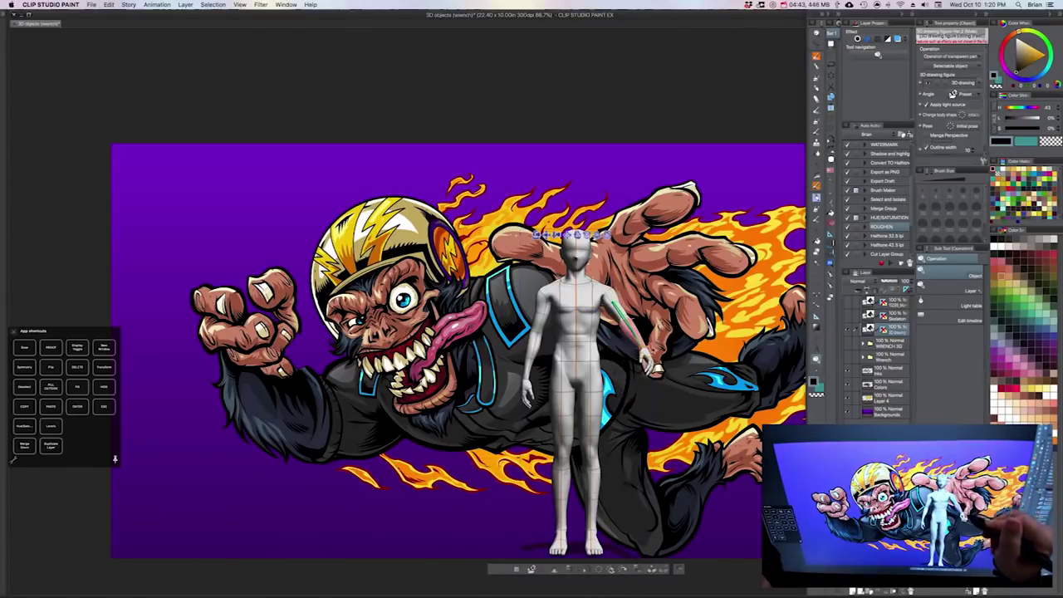
{"action": "left_click_drag", "start_coordinate": [638, 334], "coordinate": [629, 269]}
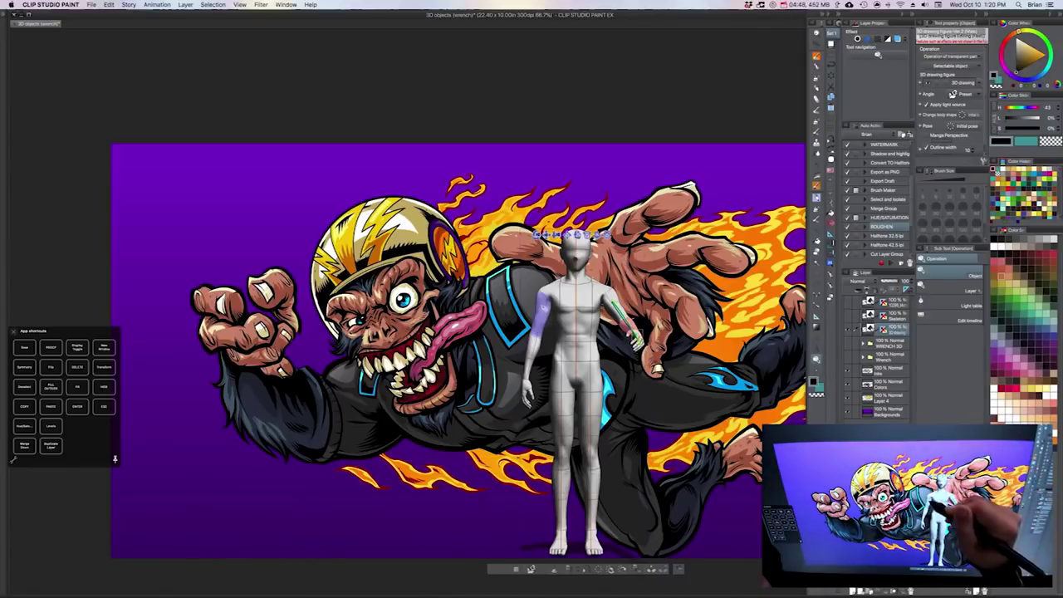
Step: Raise the 3D figure's right arm out to the side, extending the forearm toward the ape's tongue
{"action": "left_click", "coordinate": [547, 313]}
{"action": "left_click_drag", "start_coordinate": [542, 316], "coordinate": [531, 315]}
{"action": "left_click", "coordinate": [513, 338]}
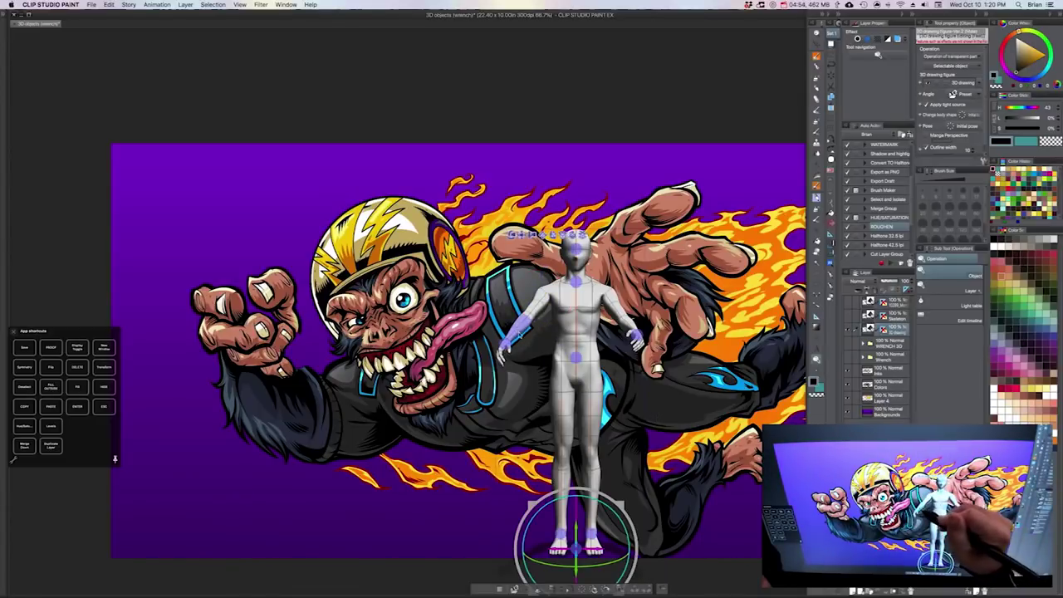
{"action": "left_click", "coordinate": [520, 321]}
{"action": "left_click_drag", "start_coordinate": [508, 345], "coordinate": [480, 323]}
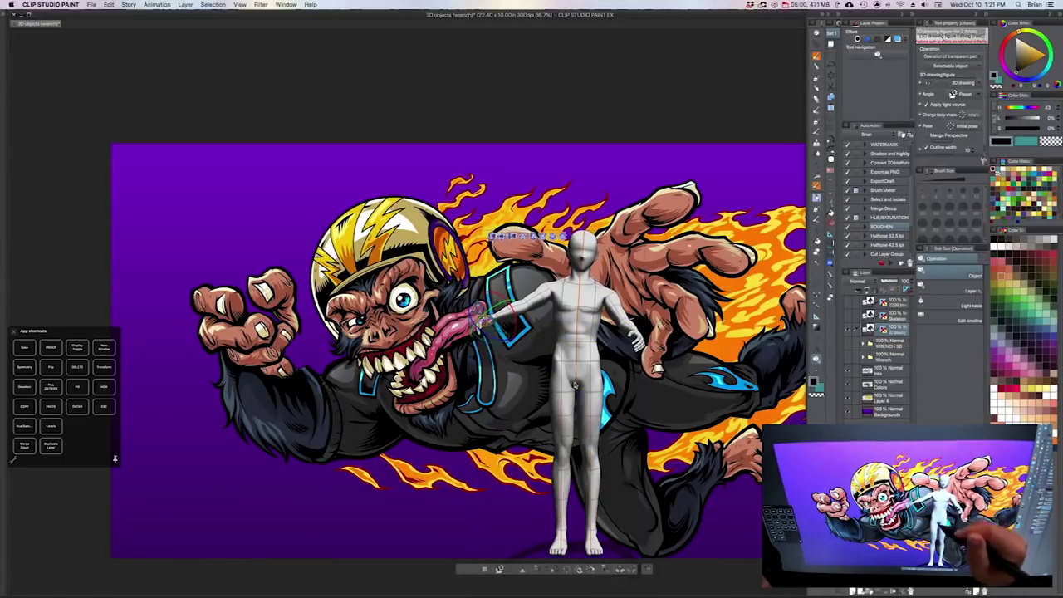
Step: Swing the 3D figure's right leg outward with its knee bent, and select its left thigh and chest
{"action": "left_click", "coordinate": [568, 437]}
{"action": "left_click_drag", "start_coordinate": [562, 458], "coordinate": [542, 434]}
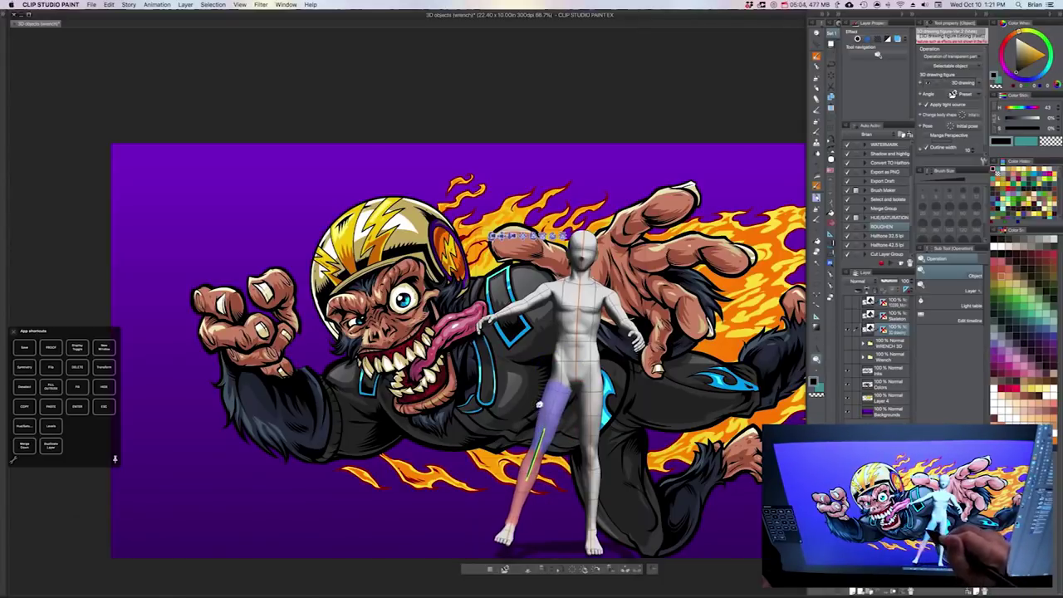
{"action": "left_click", "coordinate": [562, 394]}
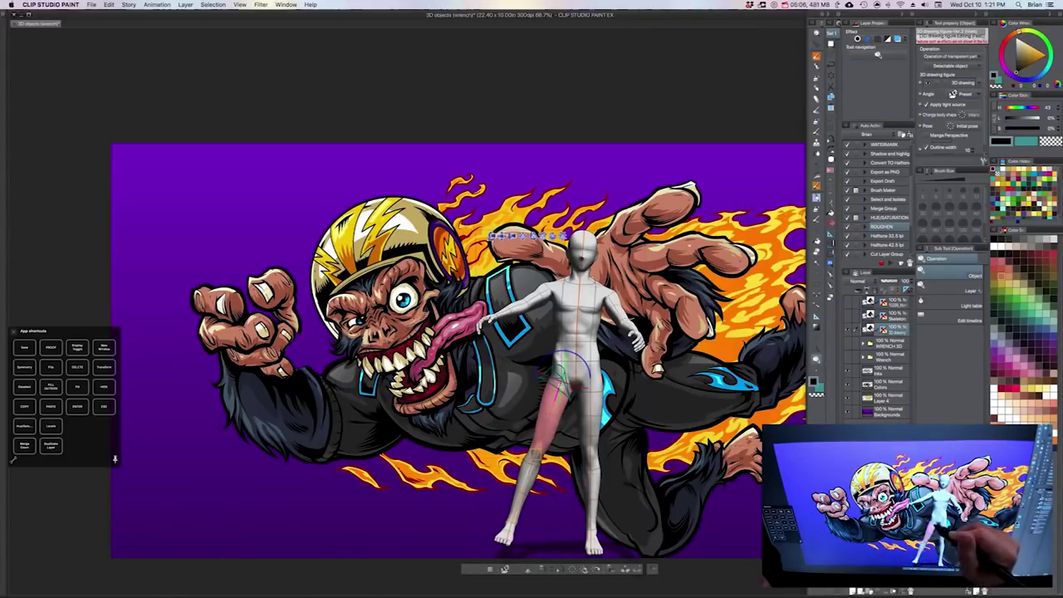
{"action": "left_click", "coordinate": [537, 463]}
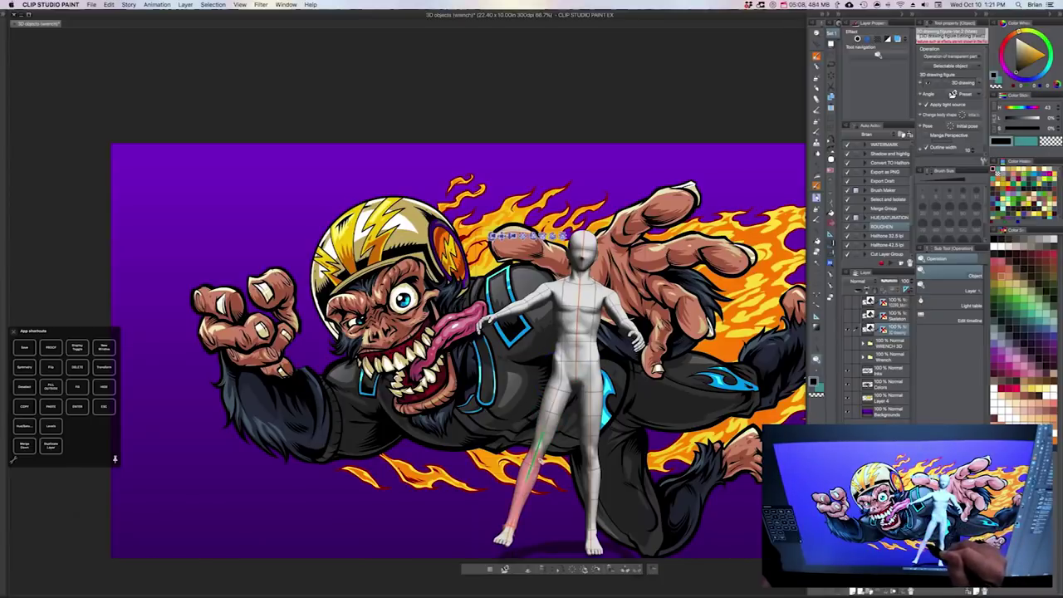
{"action": "left_click_drag", "start_coordinate": [506, 528], "coordinate": [526, 499]}
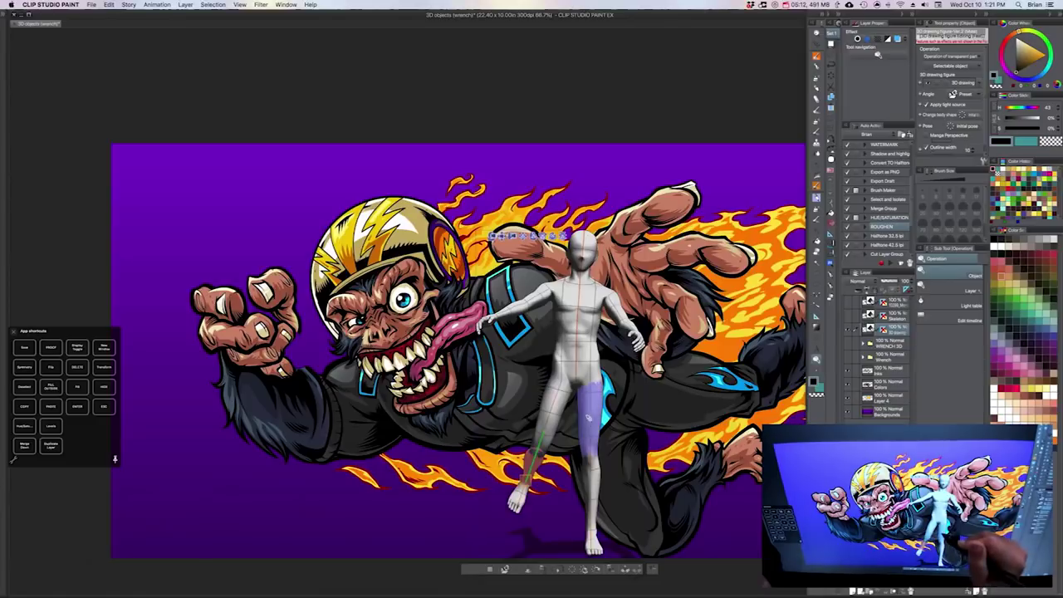
{"action": "left_click", "coordinate": [591, 419]}
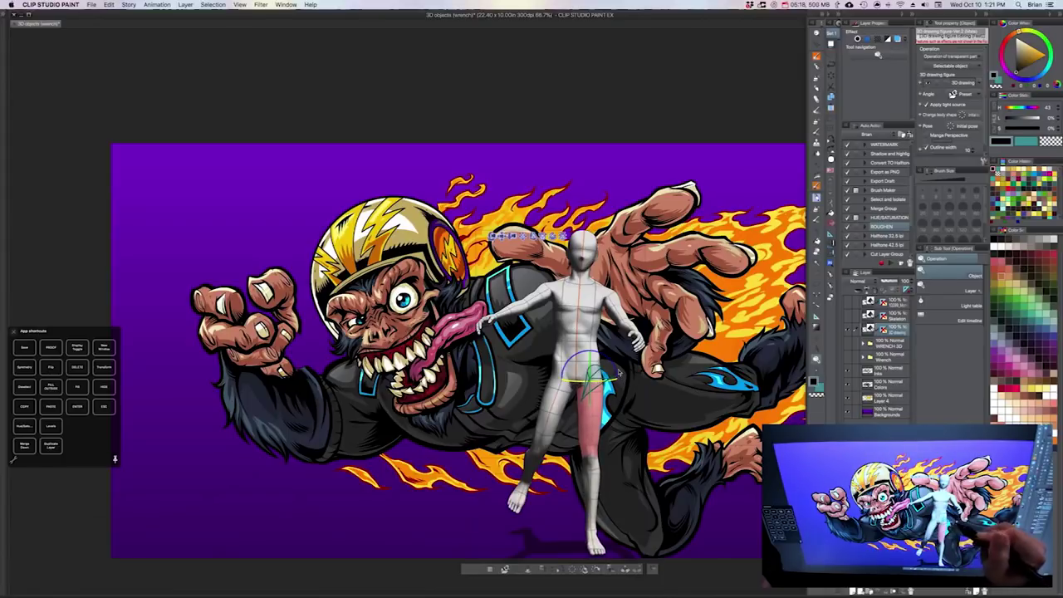
{"action": "left_click", "coordinate": [579, 310]}
{"action": "left_click", "coordinate": [579, 310]}
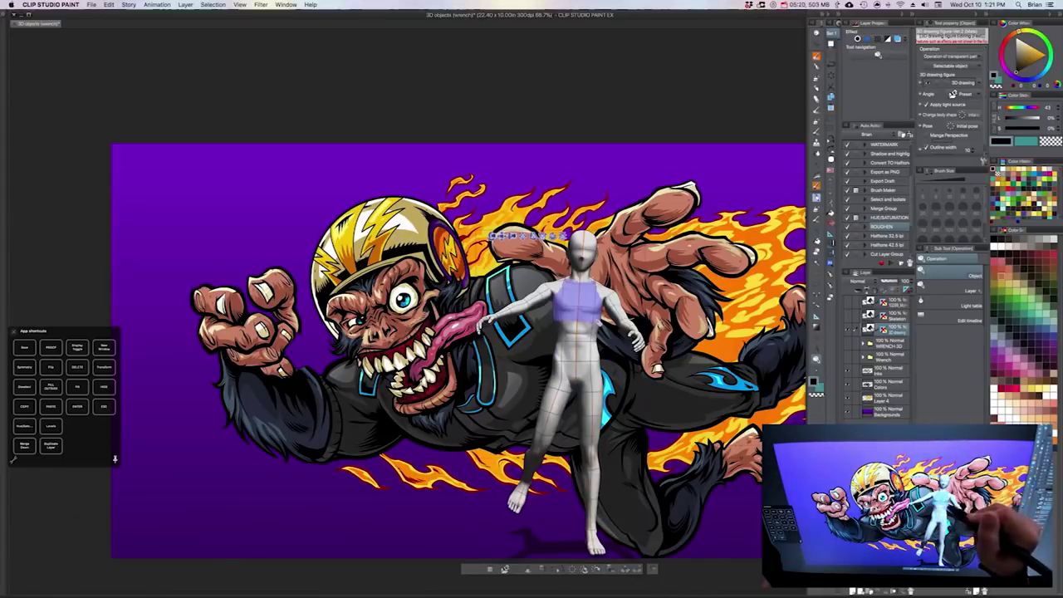
Step: Hide the standing figure's layer and show the Skeleton layer with the flying figure, making it the active layer
{"action": "left_click", "coordinate": [850, 304]}
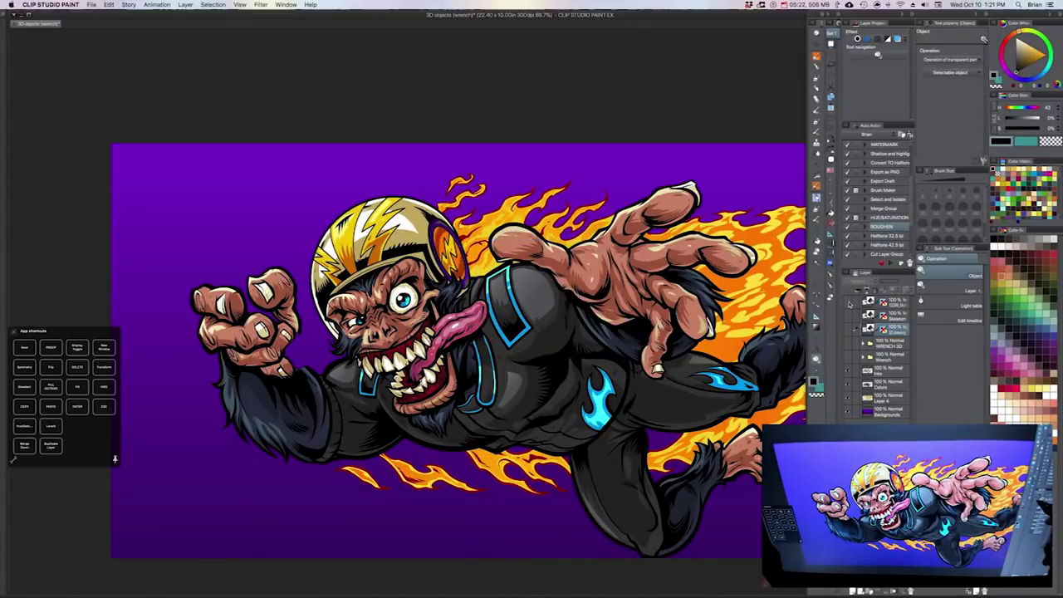
{"action": "left_click", "coordinate": [849, 305]}
{"action": "left_click", "coordinate": [849, 304]}
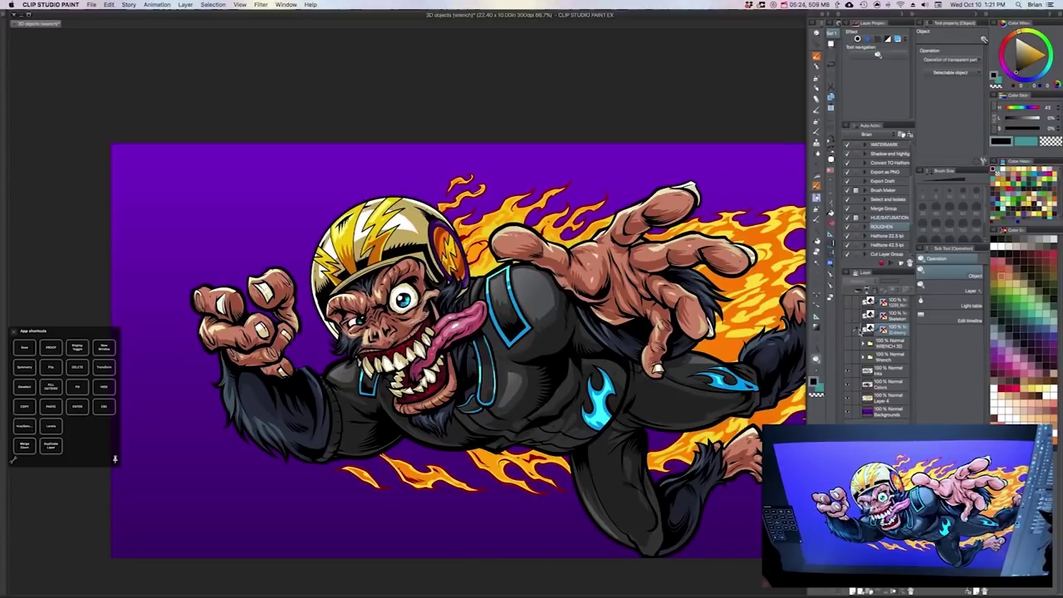
{"action": "left_click", "coordinate": [848, 316]}
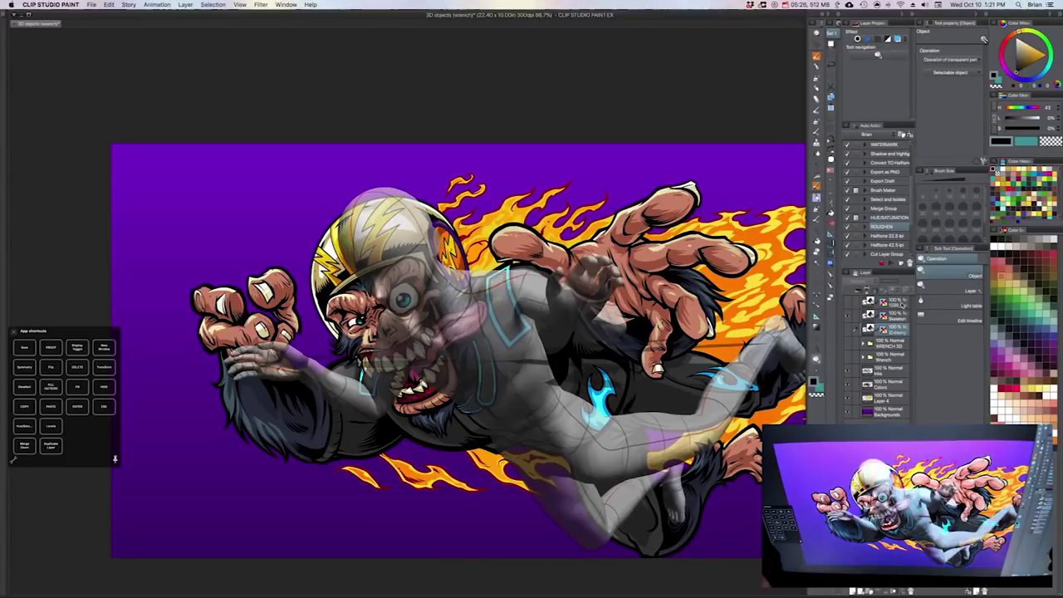
{"action": "left_click", "coordinate": [896, 318]}
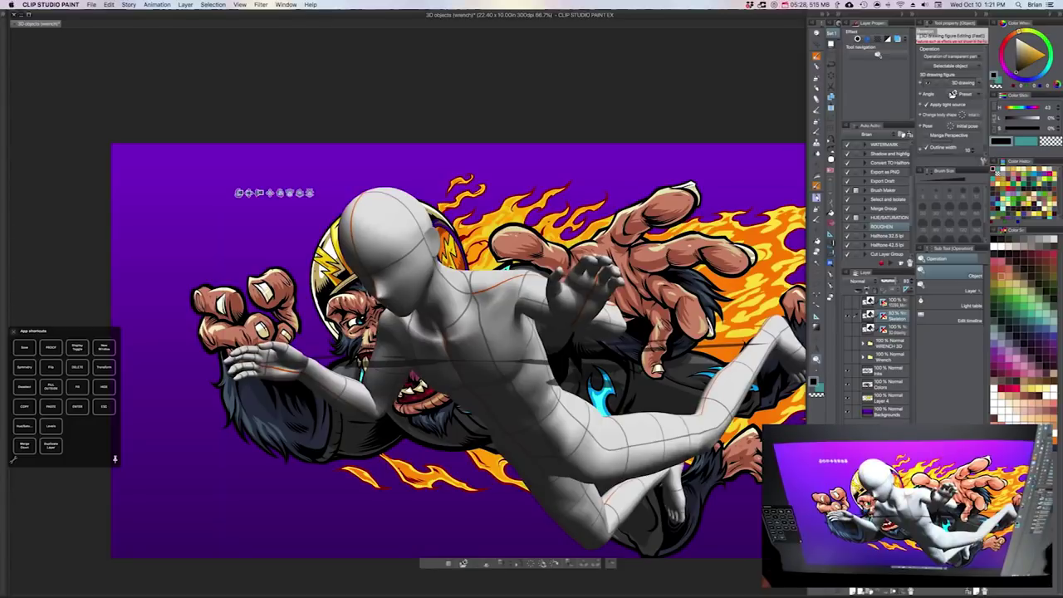
Step: Examine the flying figure's pose against the ape artwork and hide the Skeleton layer
{"action": "left_click_drag", "start_coordinate": [700, 449], "coordinate": [664, 407]}
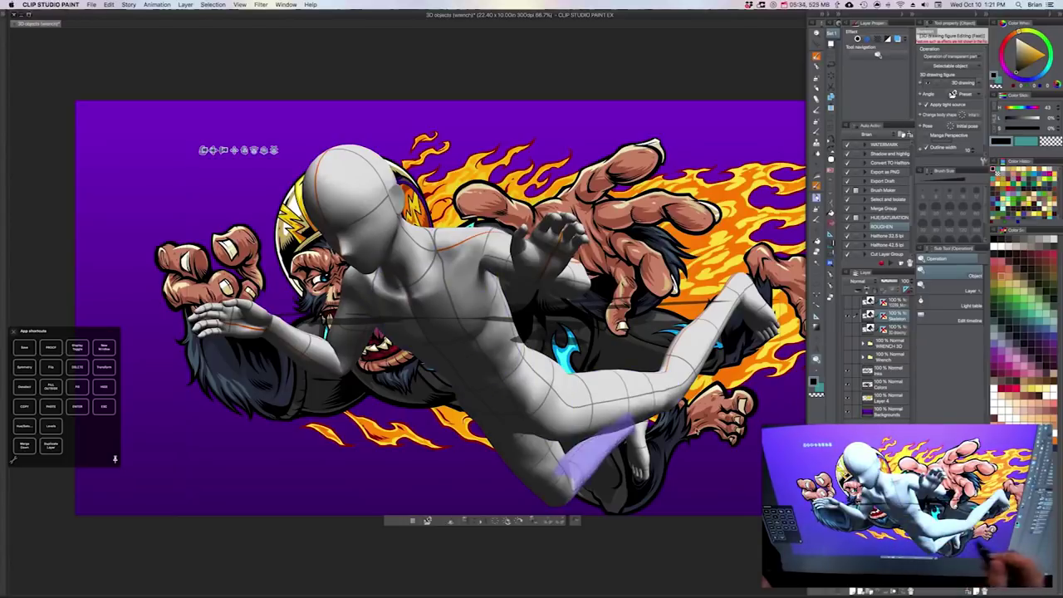
{"action": "left_click", "coordinate": [684, 451]}
{"action": "left_click_drag", "start_coordinate": [684, 451], "coordinate": [651, 478]}
{"action": "left_click", "coordinate": [510, 280]}
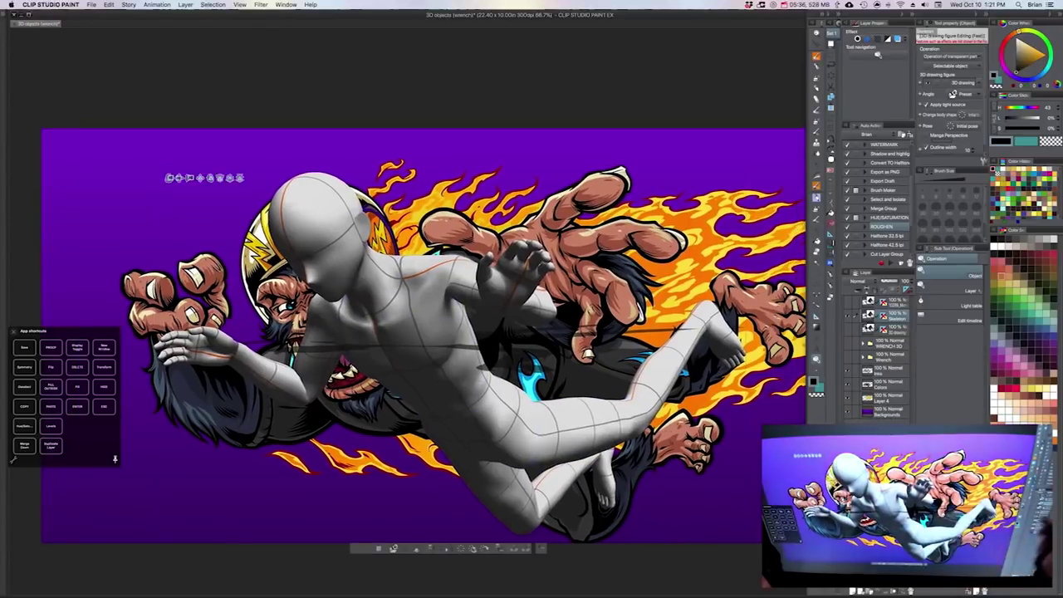
{"action": "left_click", "coordinate": [849, 317]}
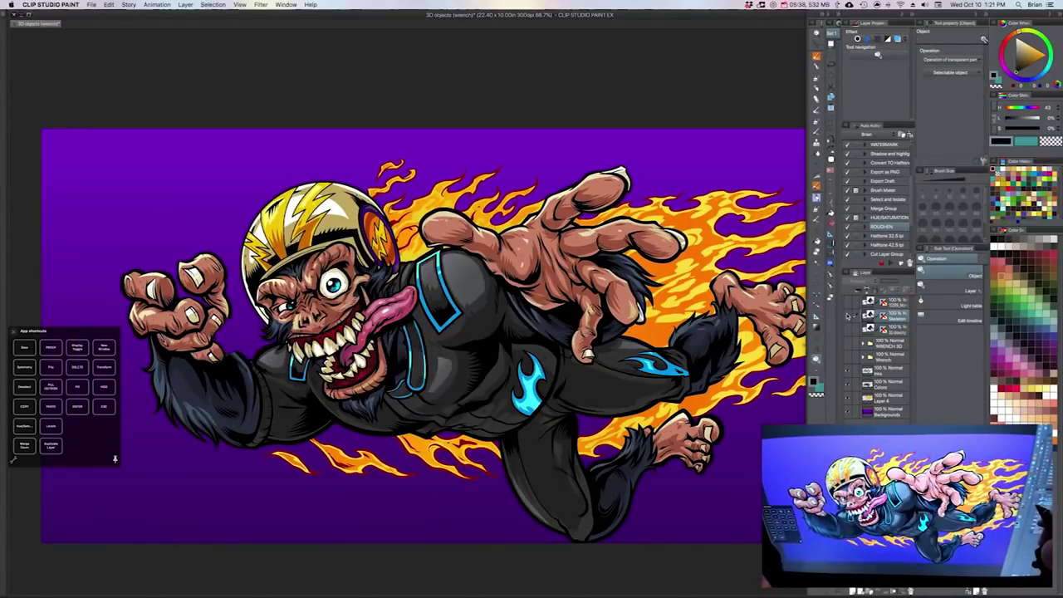
{"action": "left_click", "coordinate": [849, 317]}
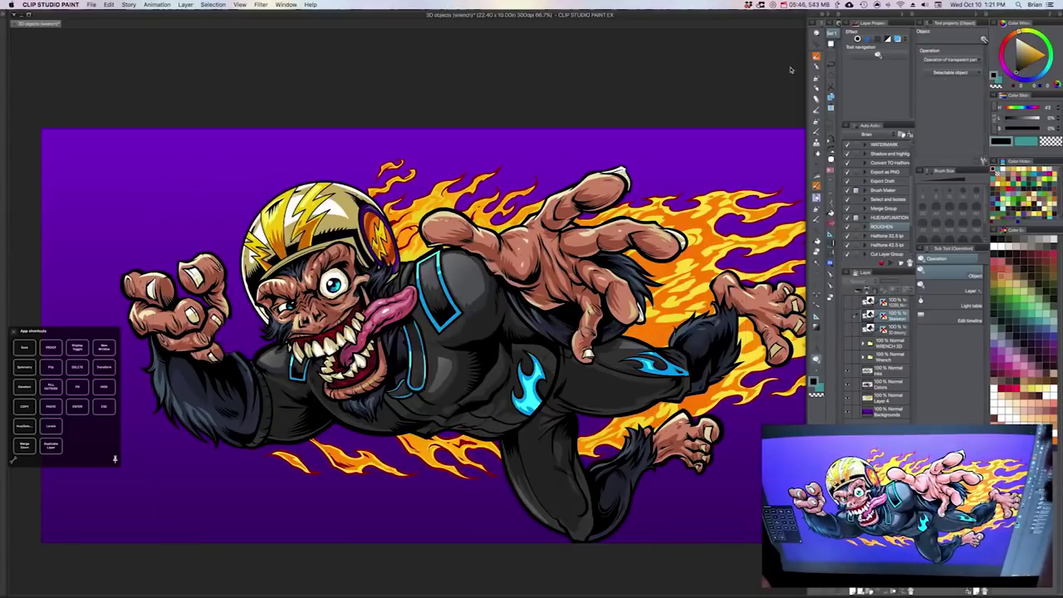
{"action": "left_click", "coordinate": [784, 5]}
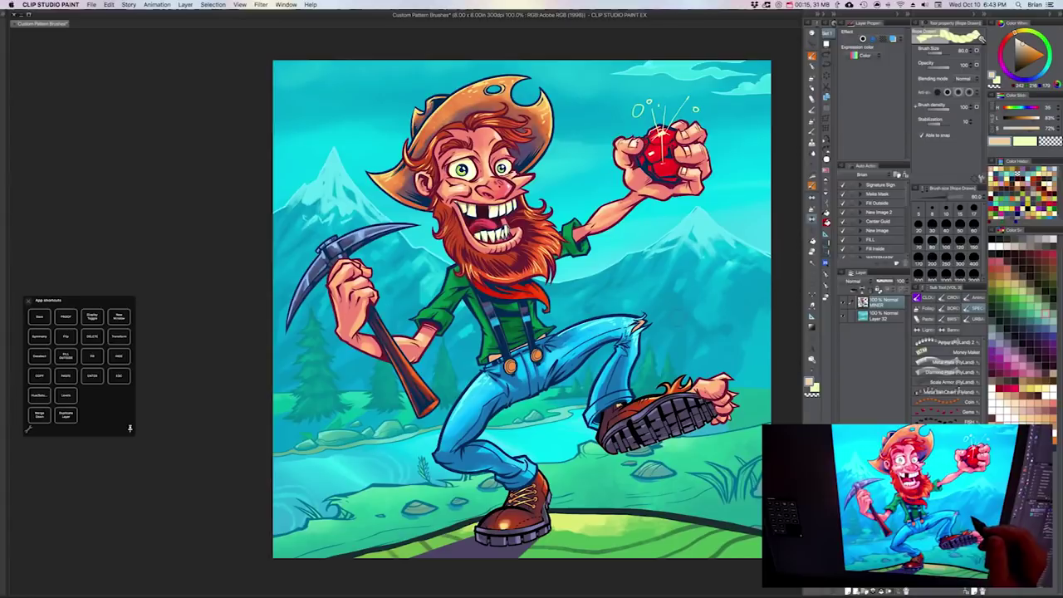
Step: Switch the drawing color to black, try a Chain Illustrated brush stroke beside the miner, and undo it
{"action": "left_click_drag", "start_coordinate": [655, 244], "coordinate": [649, 243]}
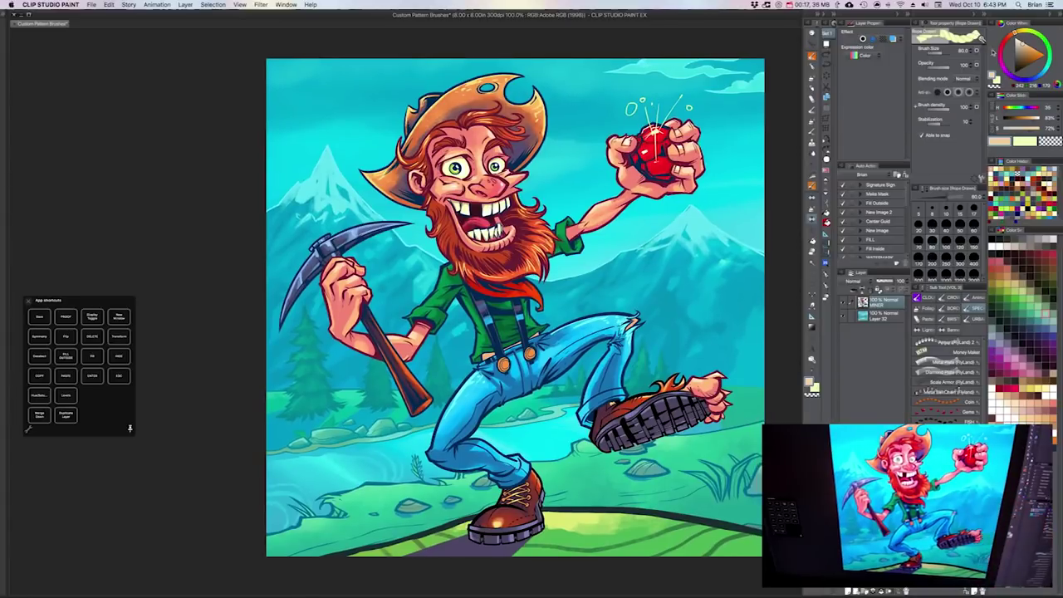
{"action": "key", "text": "x"}
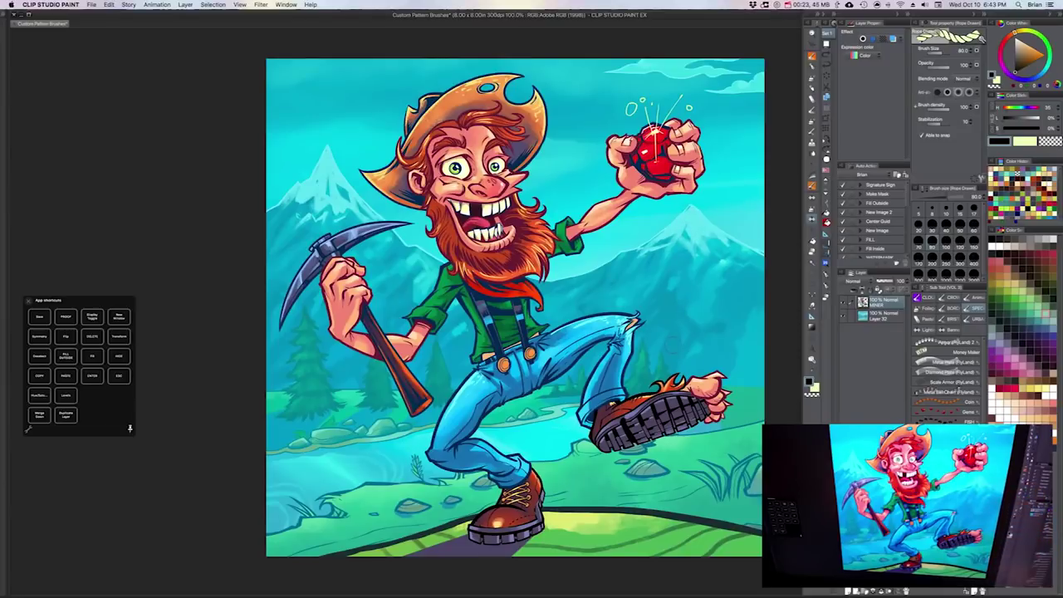
{"action": "left_click_drag", "start_coordinate": [682, 308], "coordinate": [690, 310]}
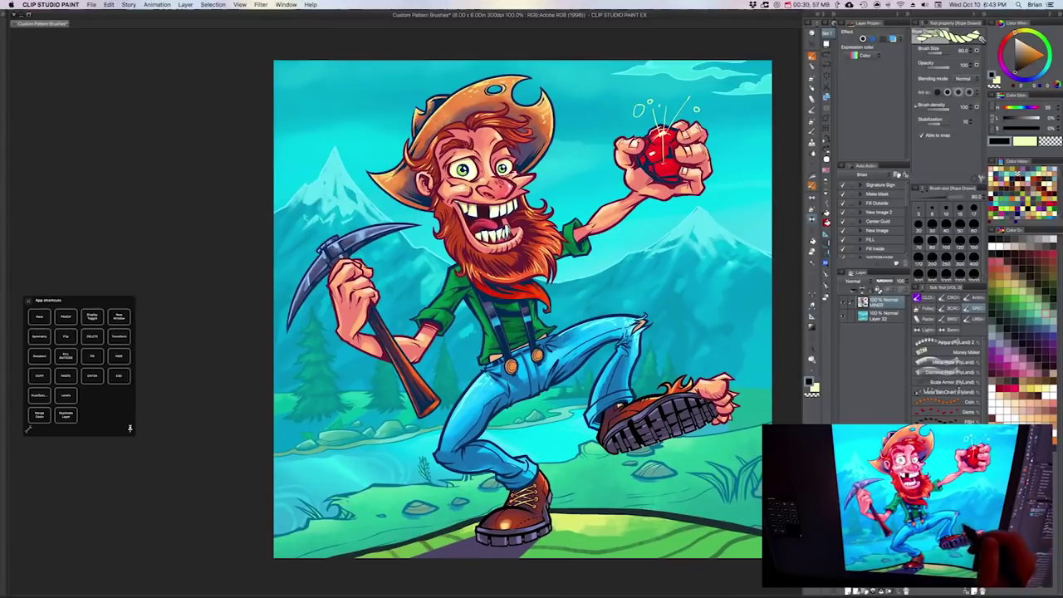
{"action": "left_click_drag", "start_coordinate": [652, 298], "coordinate": [651, 298]}
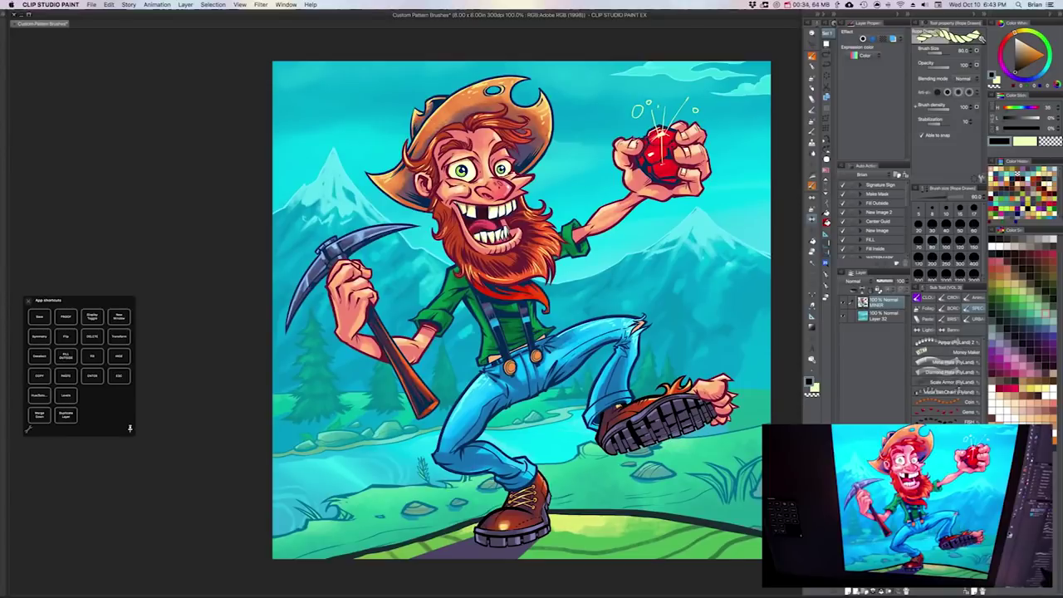
{"action": "left_click", "coordinate": [951, 492]}
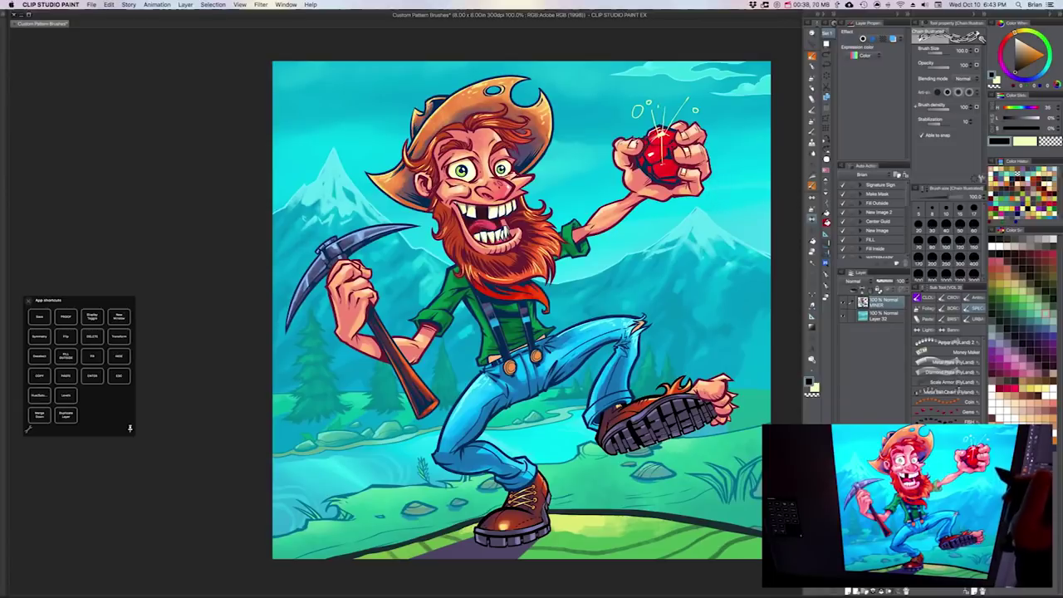
{"action": "mouse_move", "coordinate": [726, 189]}
{"action": "left_mouse_down"}
{"action": "mouse_move", "coordinate": [675, 236]}
{"action": "mouse_move", "coordinate": [688, 278]}
{"action": "mouse_move", "coordinate": [729, 292]}
{"action": "mouse_move", "coordinate": [684, 326]}
{"action": "mouse_move", "coordinate": [674, 361]}
{"action": "mouse_move", "coordinate": [730, 384]}
{"action": "mouse_move", "coordinate": [738, 437]}
{"action": "mouse_move", "coordinate": [688, 510]}
{"action": "left_mouse_up"}
{"action": "key", "text": "super+z"}
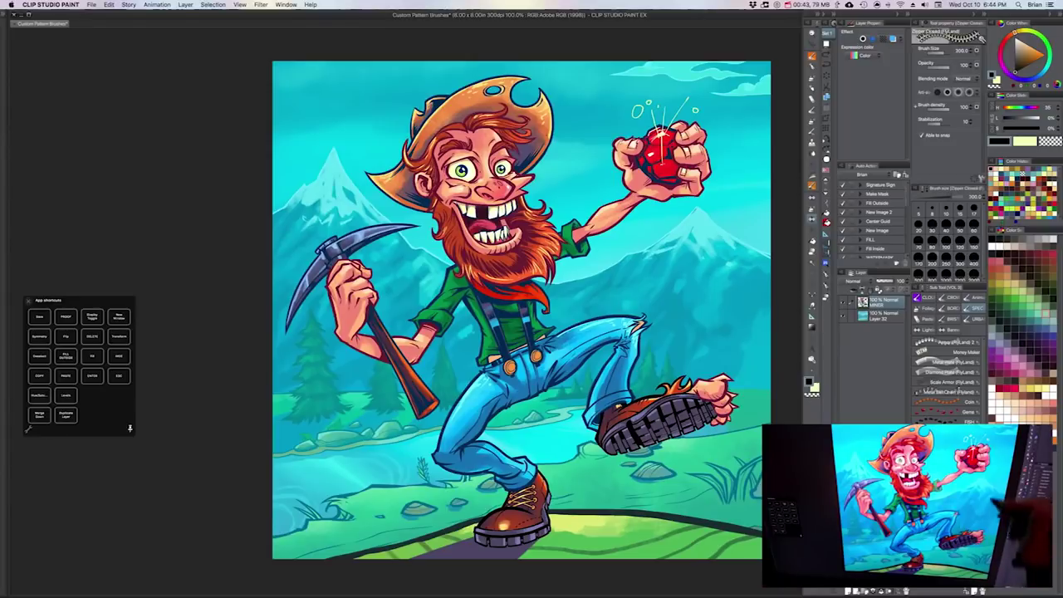
Step: Try a Zipper Closed stroke at brush size 70 and a curving Railroad Track stroke over the miner artwork, and undo both
{"action": "mouse_move", "coordinate": [728, 179]}
{"action": "left_mouse_down"}
{"action": "mouse_move", "coordinate": [709, 248]}
{"action": "mouse_move", "coordinate": [733, 325]}
{"action": "mouse_move", "coordinate": [719, 478]}
{"action": "left_mouse_up"}
{"action": "key", "text": "bracketleft"}
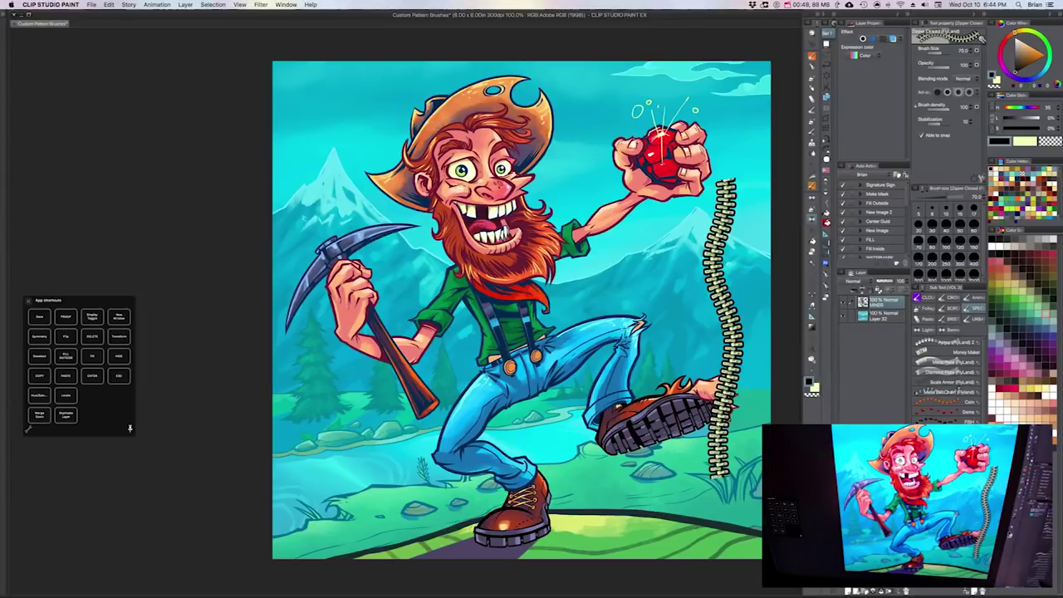
{"action": "left_click", "coordinate": [949, 492]}
{"action": "left_click", "coordinate": [949, 501]}
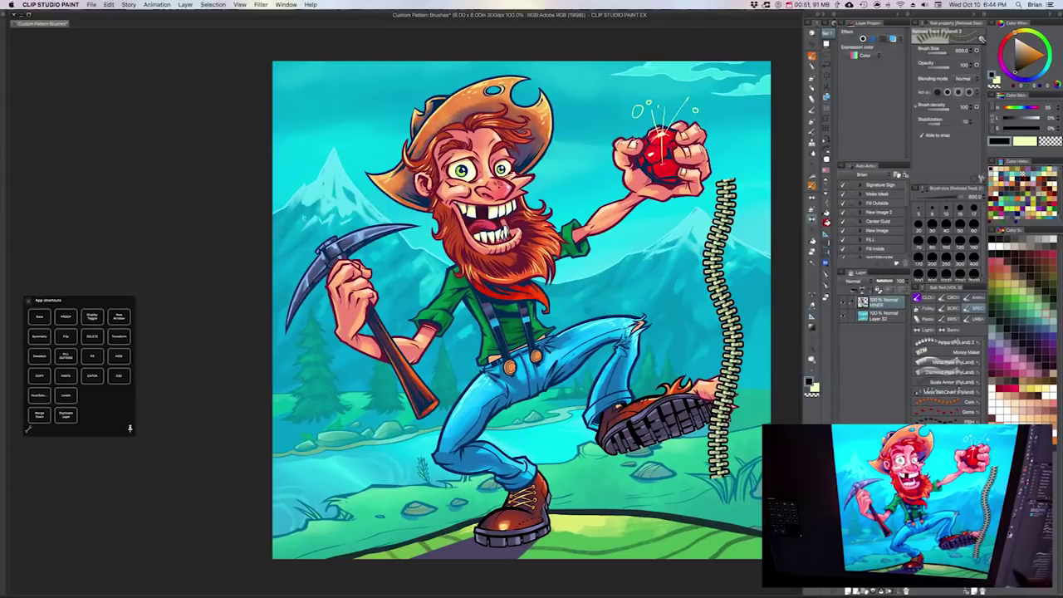
{"action": "mouse_move", "coordinate": [665, 221]}
{"action": "left_mouse_down"}
{"action": "mouse_move", "coordinate": [660, 274]}
{"action": "mouse_move", "coordinate": [685, 297]}
{"action": "mouse_move", "coordinate": [689, 337]}
{"action": "mouse_move", "coordinate": [656, 424]}
{"action": "mouse_move", "coordinate": [669, 478]}
{"action": "mouse_move", "coordinate": [614, 528]}
{"action": "mouse_move", "coordinate": [557, 486]}
{"action": "mouse_move", "coordinate": [569, 370]}
{"action": "mouse_move", "coordinate": [525, 256]}
{"action": "mouse_move", "coordinate": [565, 160]}
{"action": "left_mouse_up"}
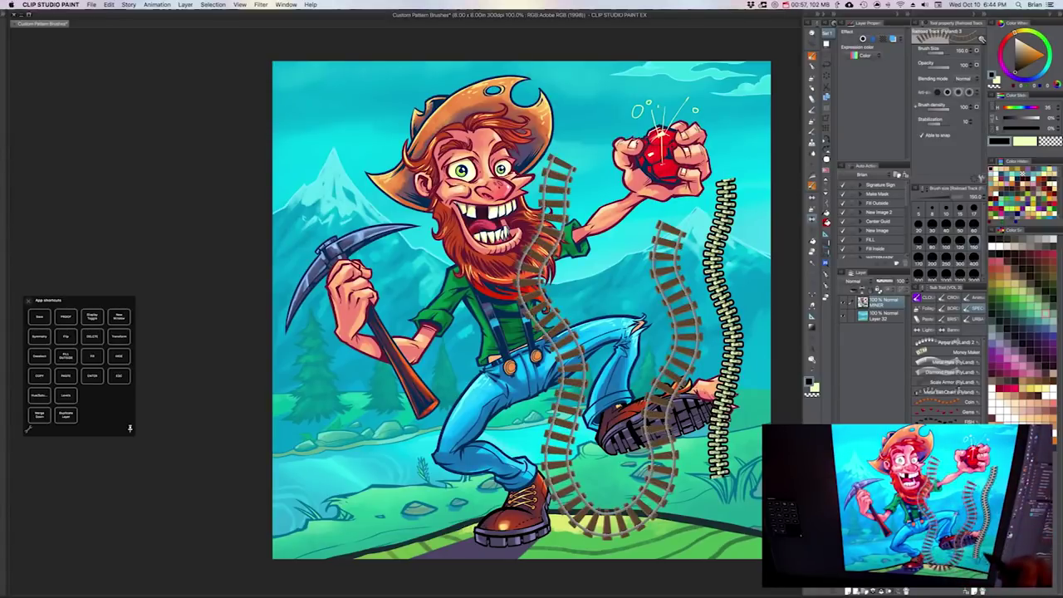
{"action": "key", "text": "super+z"}
{"action": "key", "text": "super+z"}
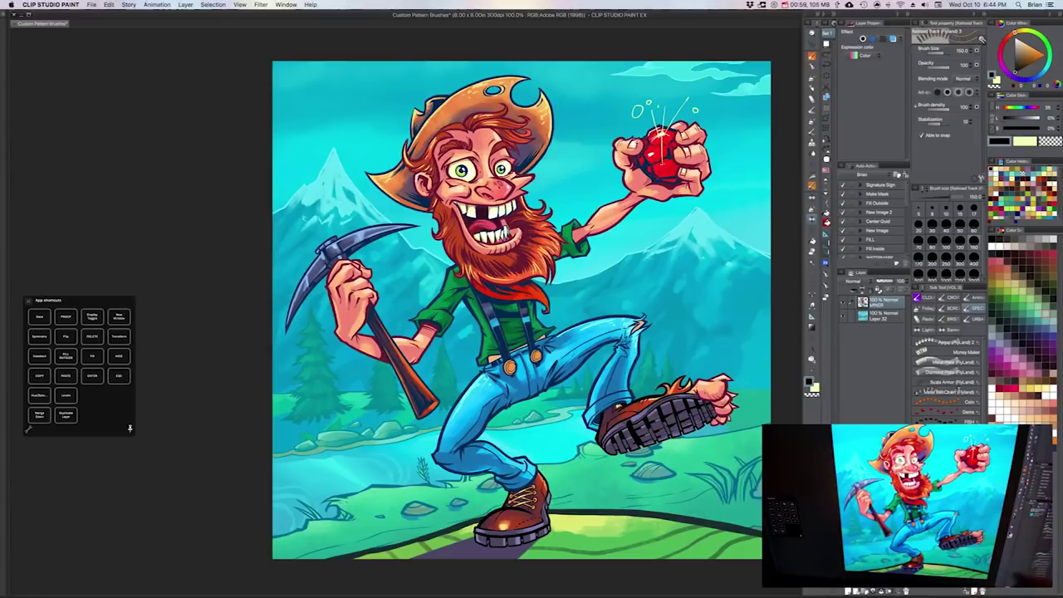
Step: Choose the Rope Drawn brush and set the drawing color to a dark olive yellow
{"action": "left_click", "coordinate": [949, 482]}
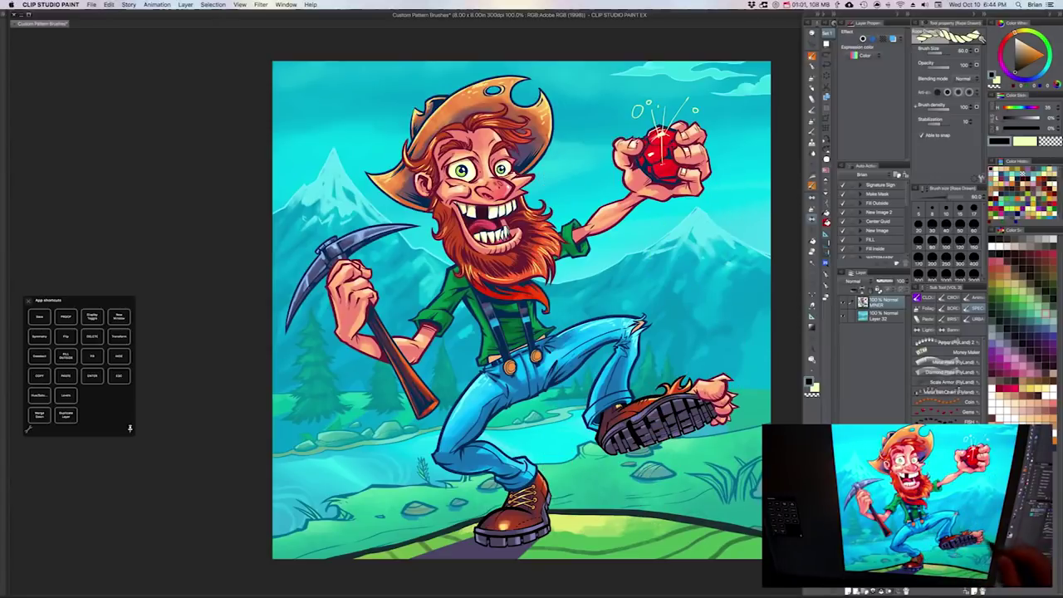
{"action": "left_click_drag", "start_coordinate": [612, 366], "coordinate": [648, 339]}
{"action": "left_click", "coordinate": [648, 339], "text": "super"}
{"action": "scroll", "coordinate": [535, 415], "scroll_direction": "down", "scroll_amount": 2}
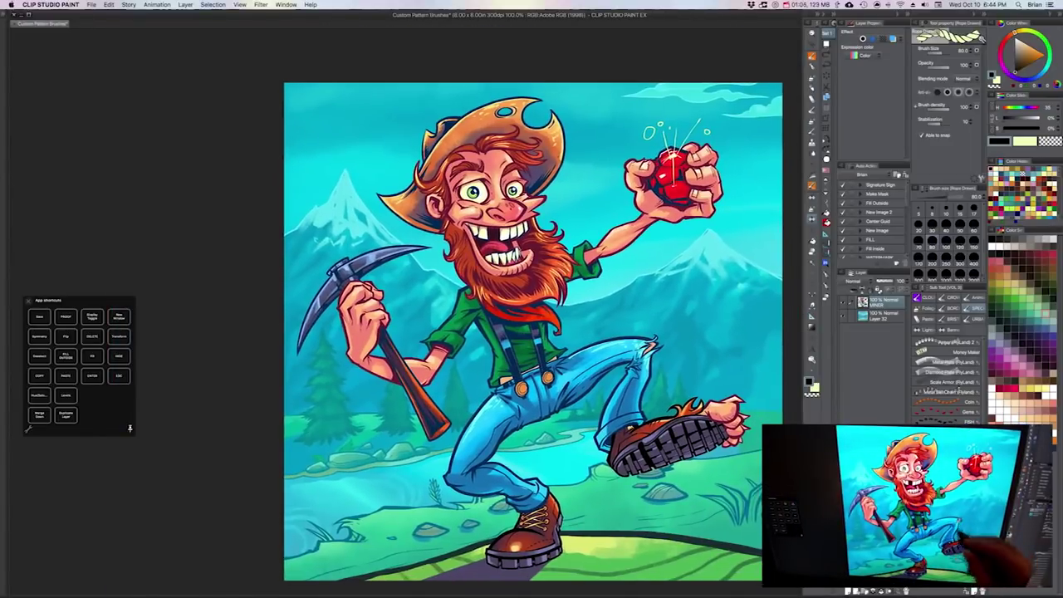
{"action": "left_click", "coordinate": [1028, 53]}
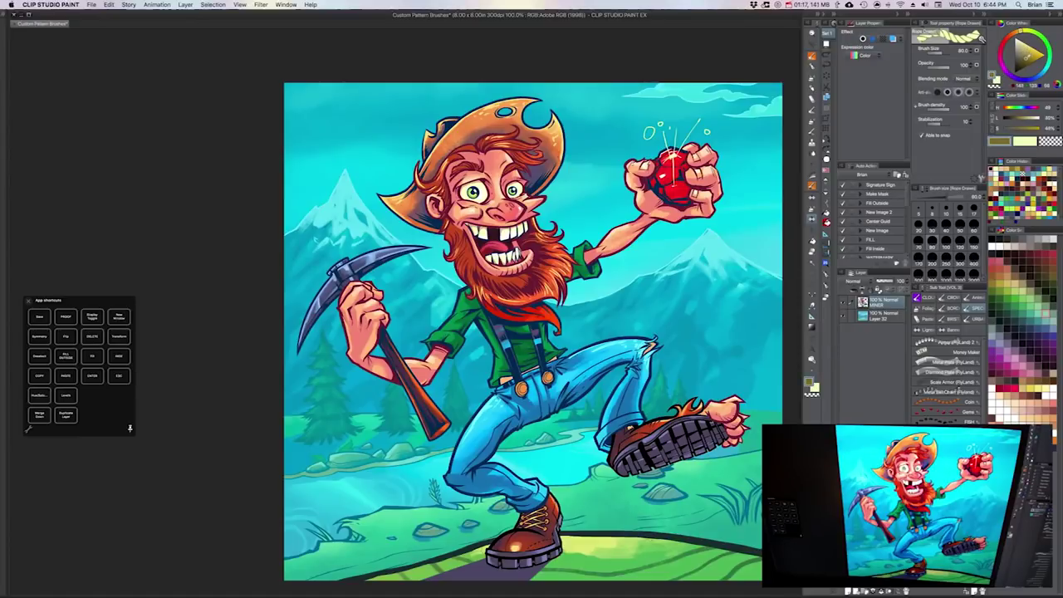
Step: Set the main drawing color to dark red and the sub color to golden brown, leaving the main color active
{"action": "left_click", "coordinate": [1009, 37]}
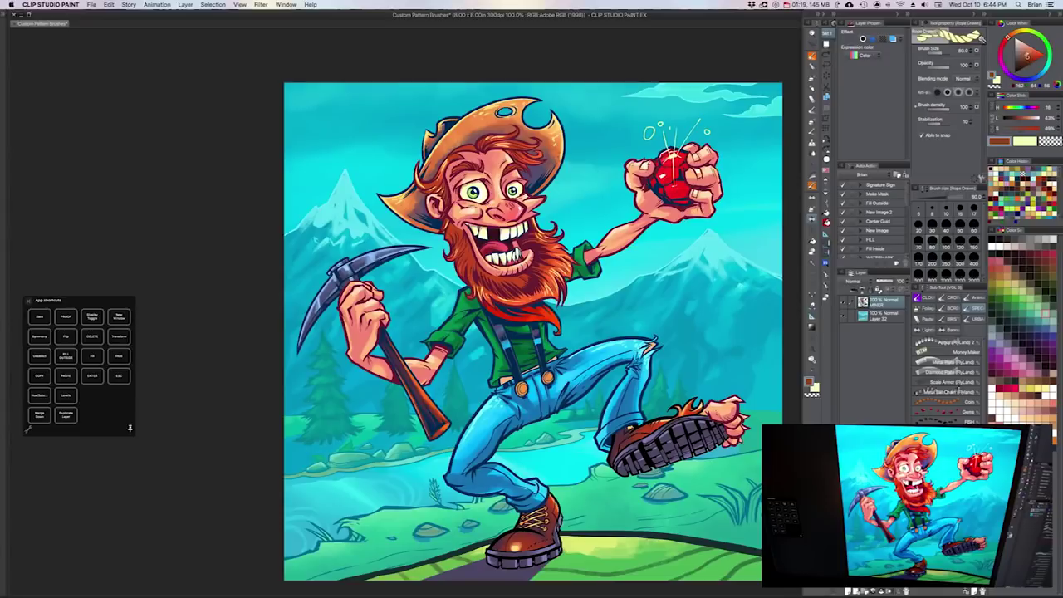
{"action": "left_click_drag", "start_coordinate": [1008, 40], "coordinate": [1004, 44]}
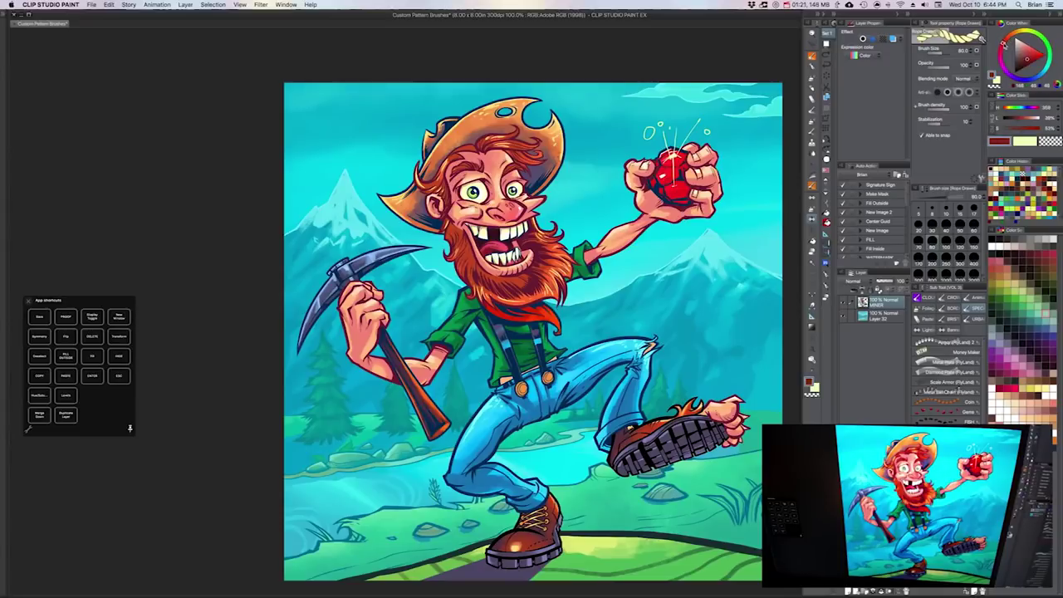
{"action": "left_click", "coordinate": [1028, 60]}
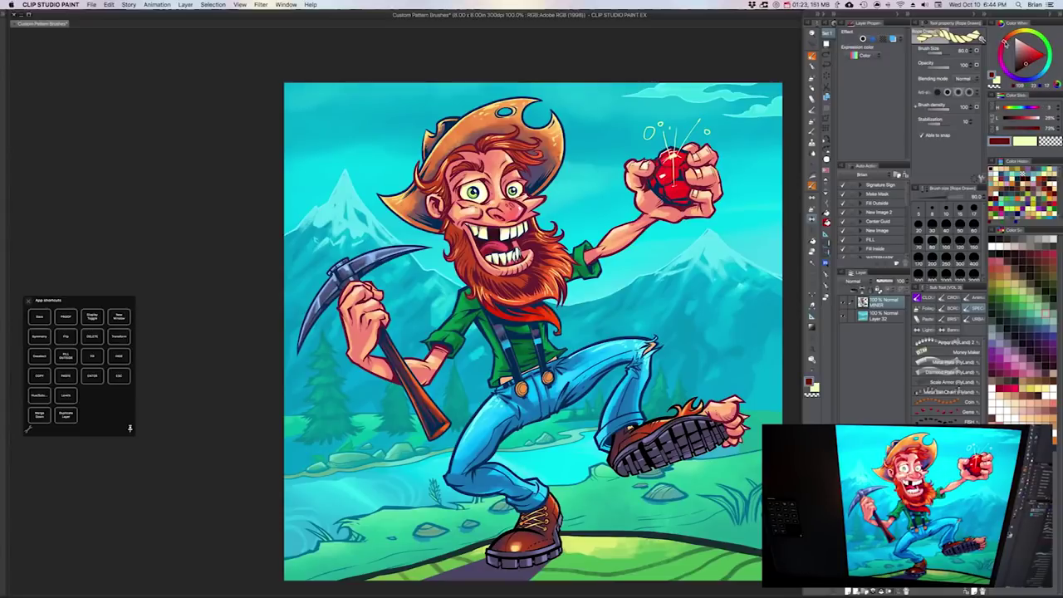
{"action": "left_click", "coordinate": [1001, 82]}
{"action": "mouse_move", "coordinate": [1029, 34]}
{"action": "left_mouse_down"}
{"action": "mouse_move", "coordinate": [1018, 32]}
{"action": "mouse_move", "coordinate": [1030, 49]}
{"action": "left_mouse_up"}
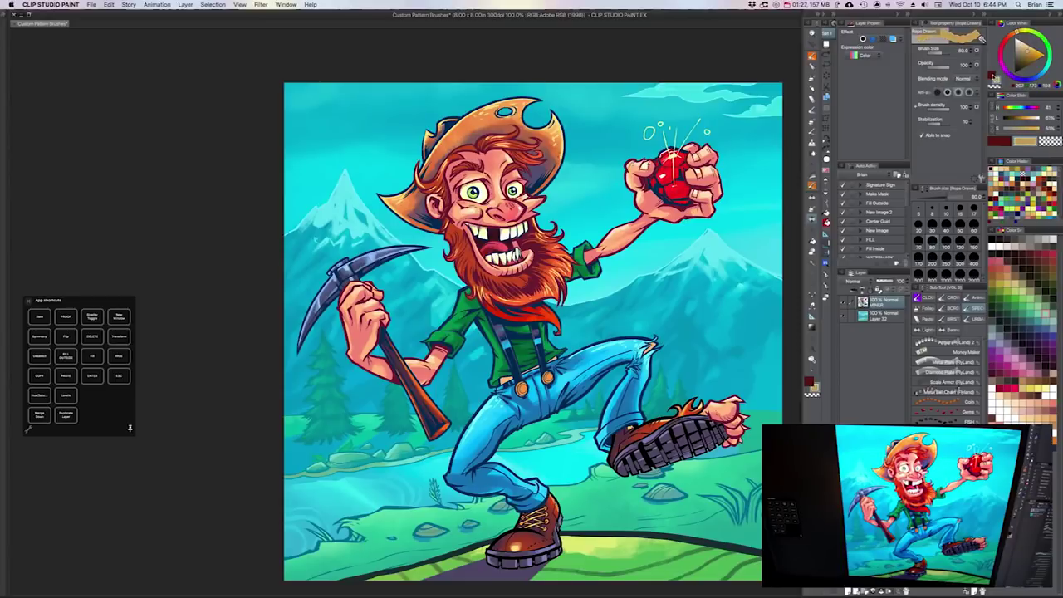
{"action": "left_click", "coordinate": [994, 78]}
{"action": "left_click", "coordinate": [995, 79]}
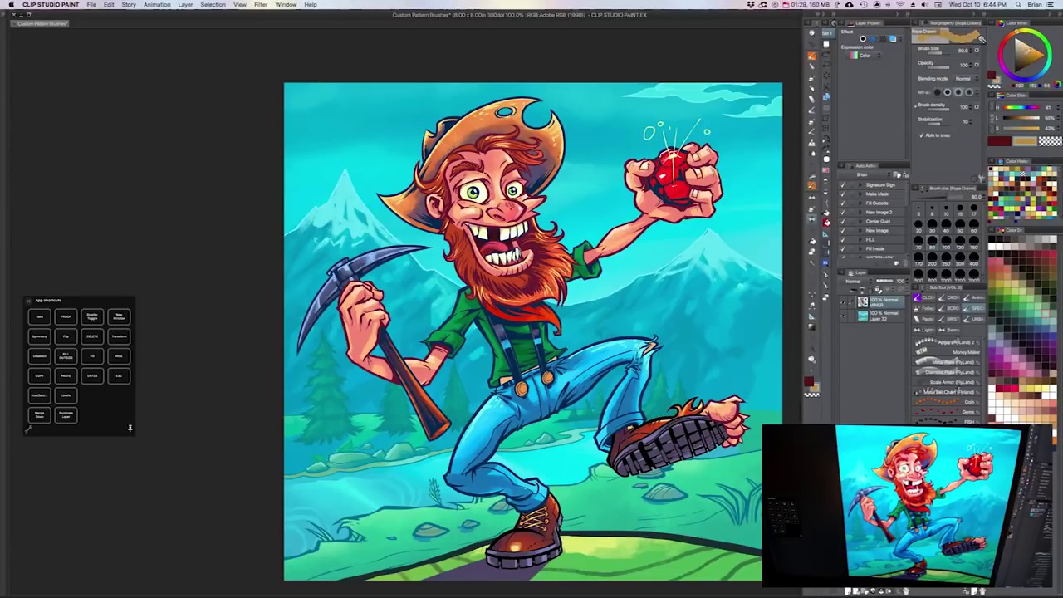
{"action": "left_click", "coordinate": [994, 79]}
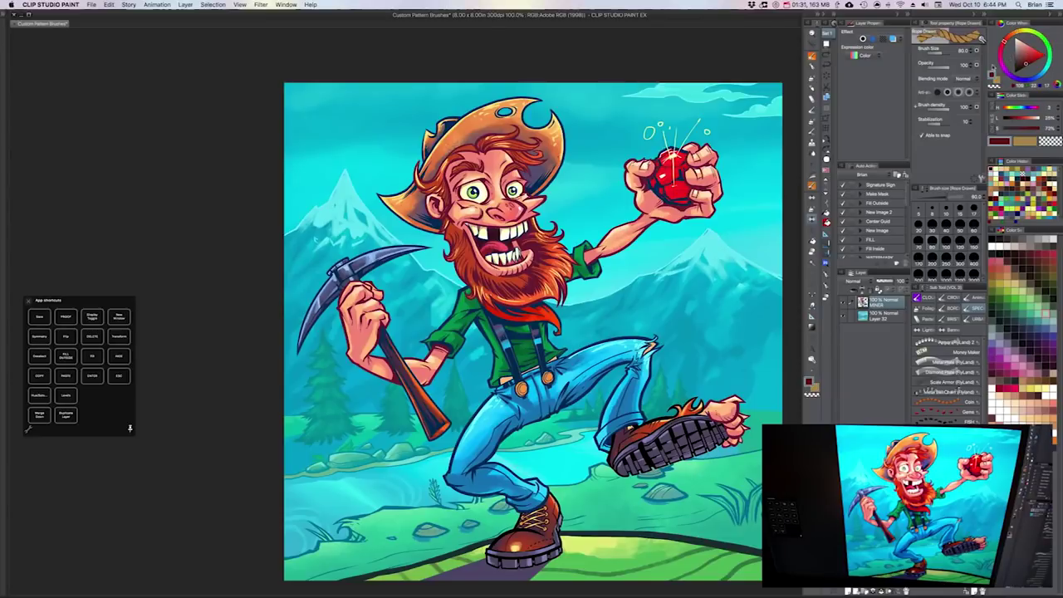
Step: Add a new raster layer directly above the MINER layer
{"action": "left_click", "coordinate": [849, 591]}
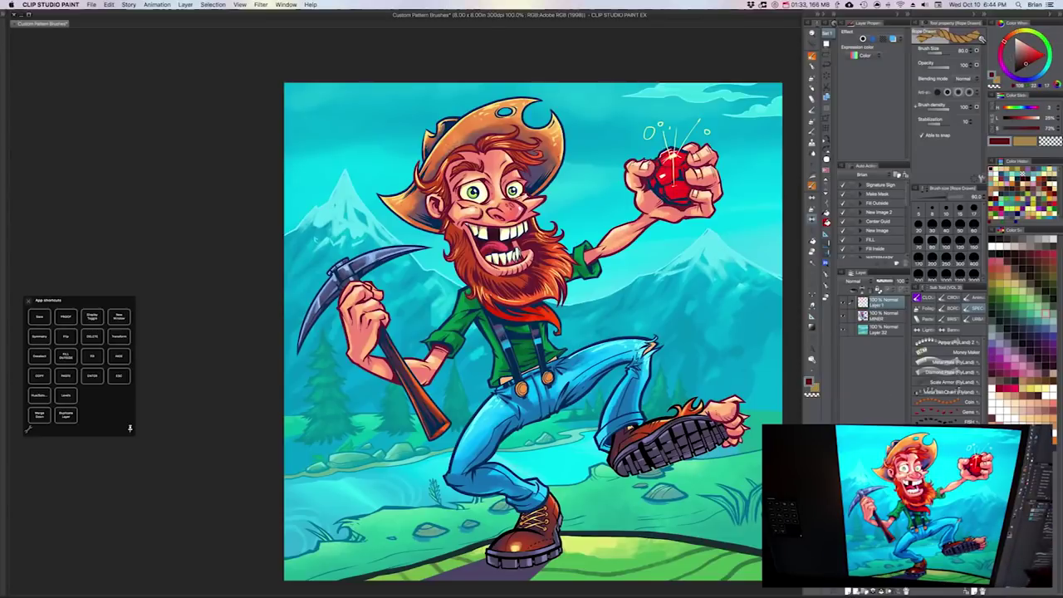
Step: Replace the new raster layer with a vector layer and draw a rope around the miner's waist at brush size 45
{"action": "key", "text": "super+z"}
{"action": "left_click", "coordinate": [857, 591]}
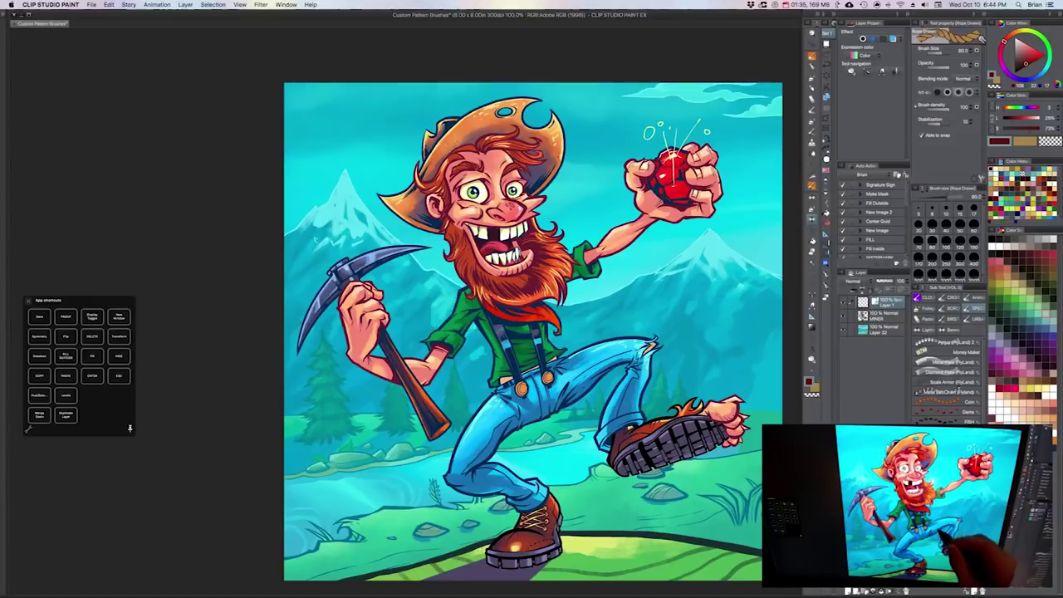
{"action": "mouse_move", "coordinate": [564, 364]}
{"action": "left_mouse_down"}
{"action": "mouse_move", "coordinate": [568, 342]}
{"action": "mouse_move", "coordinate": [558, 380]}
{"action": "left_mouse_up"}
{"action": "left_click", "coordinate": [559, 365], "text": "super"}
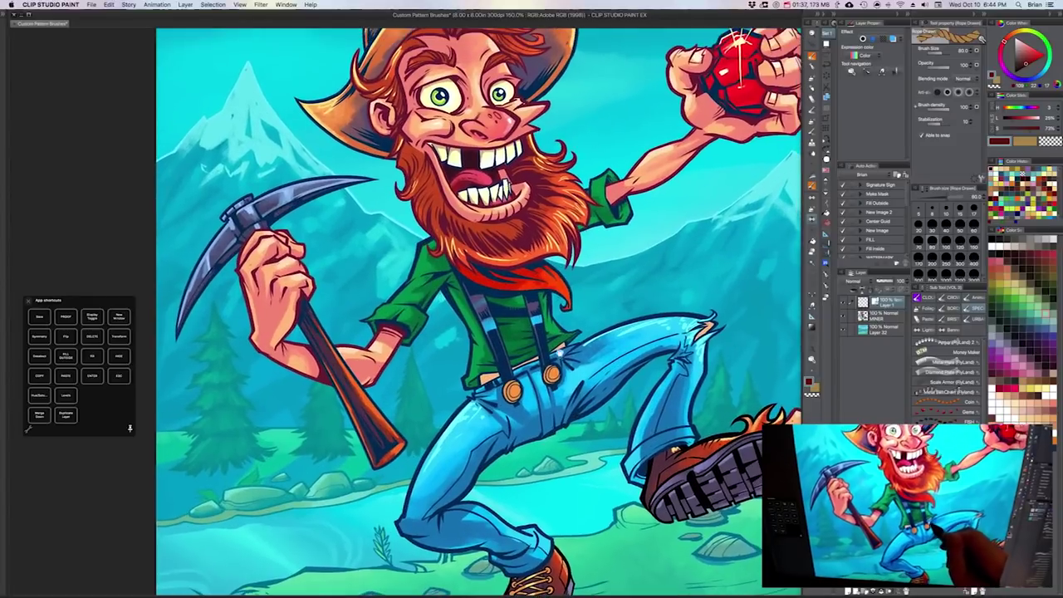
{"action": "left_click", "coordinate": [549, 353], "text": "super"}
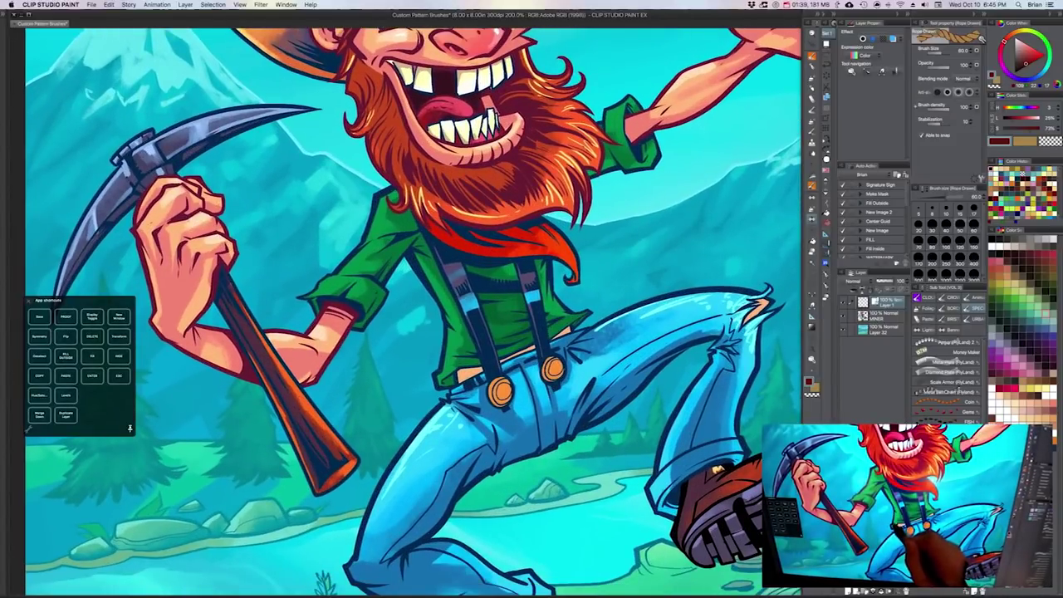
{"action": "mouse_move", "coordinate": [459, 329]}
{"action": "left_mouse_down"}
{"action": "mouse_move", "coordinate": [419, 377]}
{"action": "mouse_move", "coordinate": [428, 399]}
{"action": "mouse_move", "coordinate": [503, 383]}
{"action": "mouse_move", "coordinate": [586, 326]}
{"action": "mouse_move", "coordinate": [578, 293]}
{"action": "mouse_move", "coordinate": [516, 309]}
{"action": "left_mouse_up"}
{"action": "key", "text": "super+z"}
{"action": "key", "text": "bracketleft"}
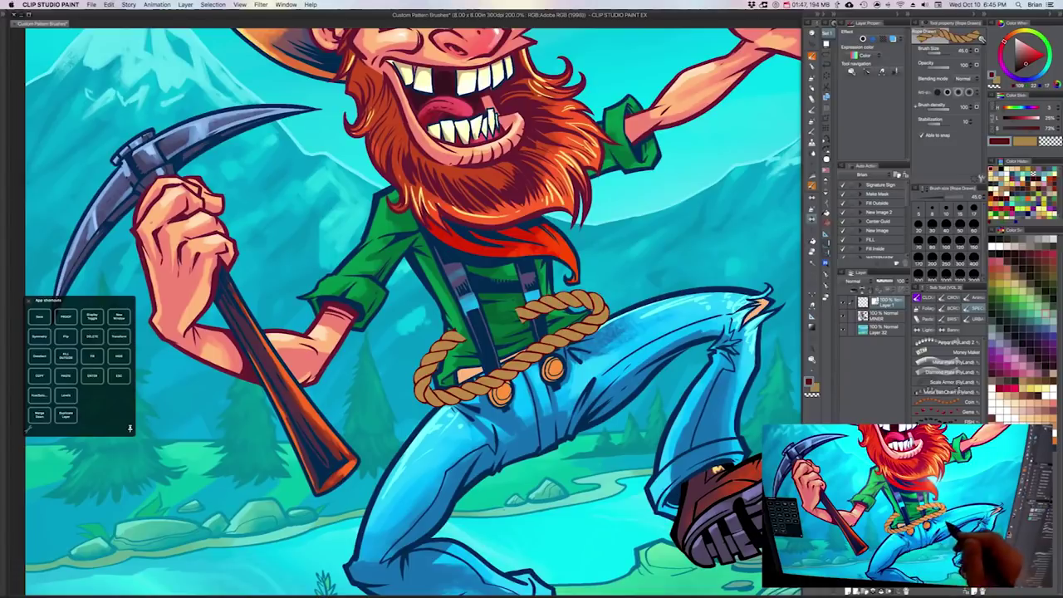
Step: Lower the rope layer's opacity so the shirt and suspenders show through the rope
{"action": "left_click_drag", "start_coordinate": [591, 348], "coordinate": [601, 373]}
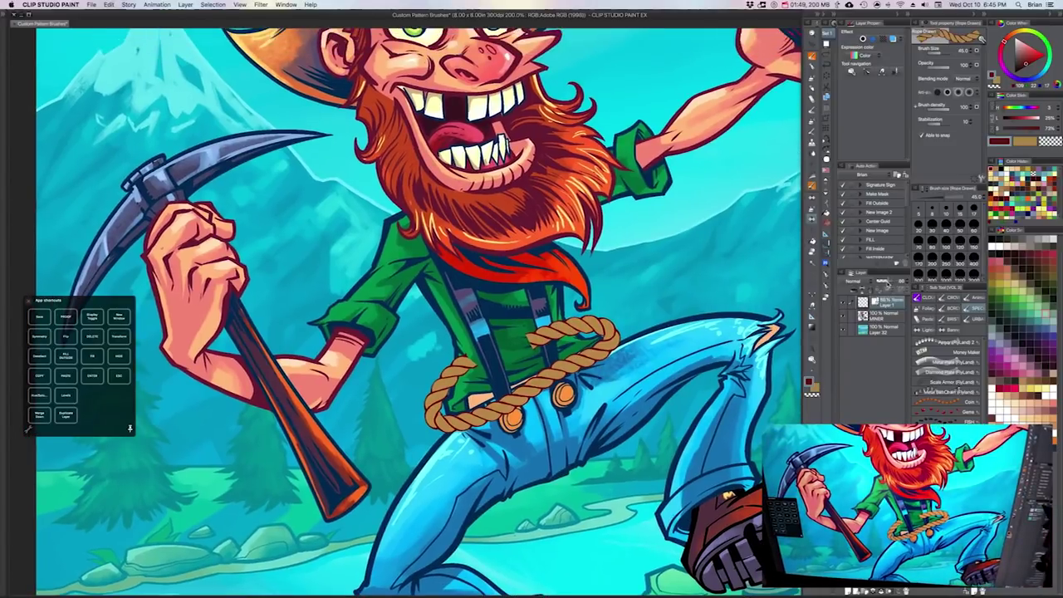
{"action": "left_click_drag", "start_coordinate": [888, 284], "coordinate": [883, 283]}
{"action": "left_click", "coordinate": [549, 388], "text": "super"}
{"action": "left_click_drag", "start_coordinate": [459, 436], "coordinate": [540, 389]}
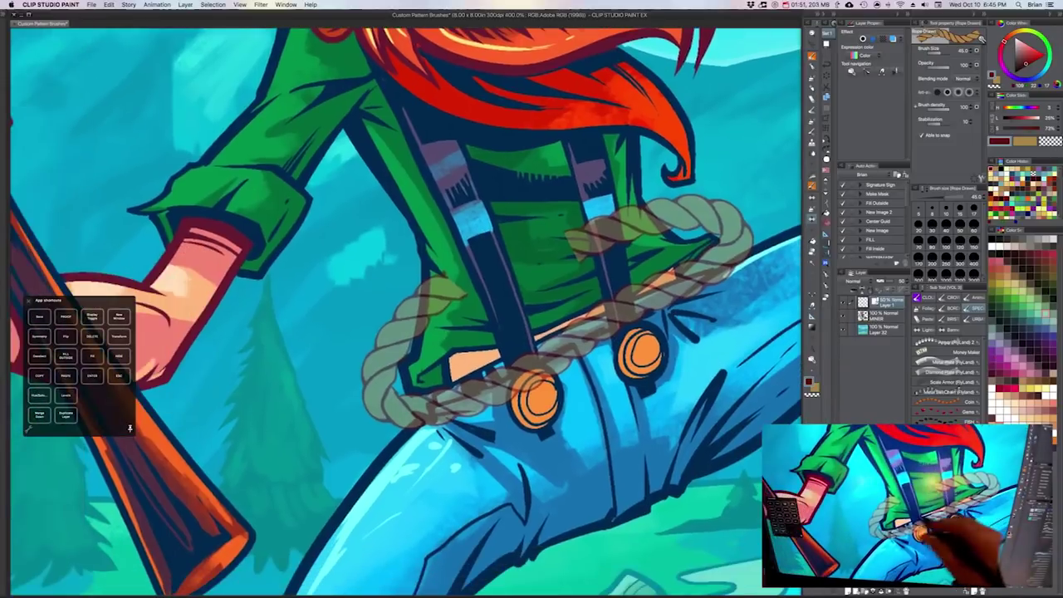
Step: Erase the rope ends overlapping the shirt and suspenders, using the Mapping Pen with transparent color at size 150
{"action": "key", "text": "u"}
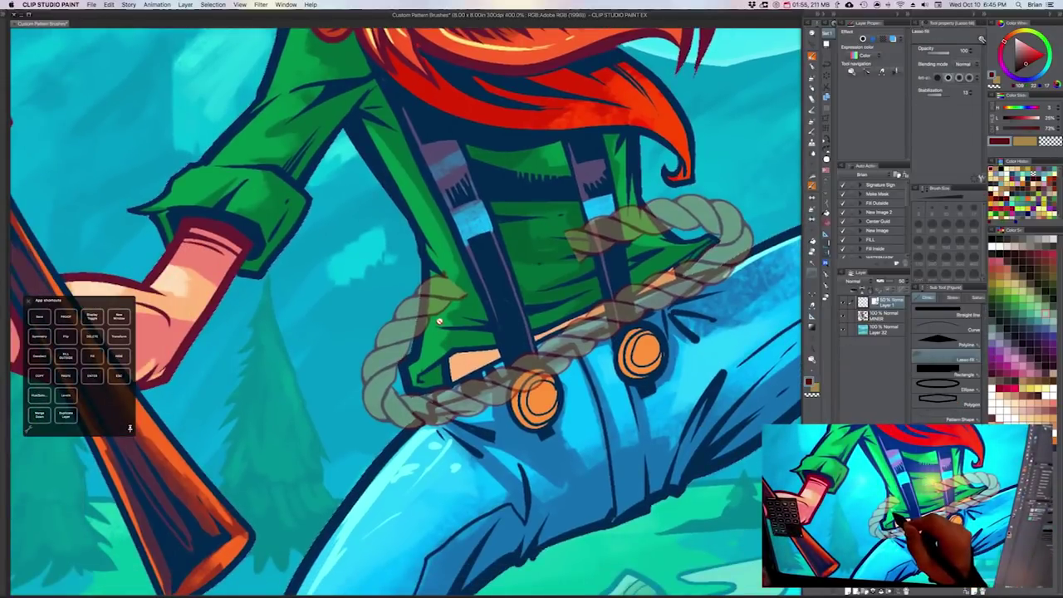
{"action": "key", "text": "b"}
{"action": "left_click", "coordinate": [925, 298]}
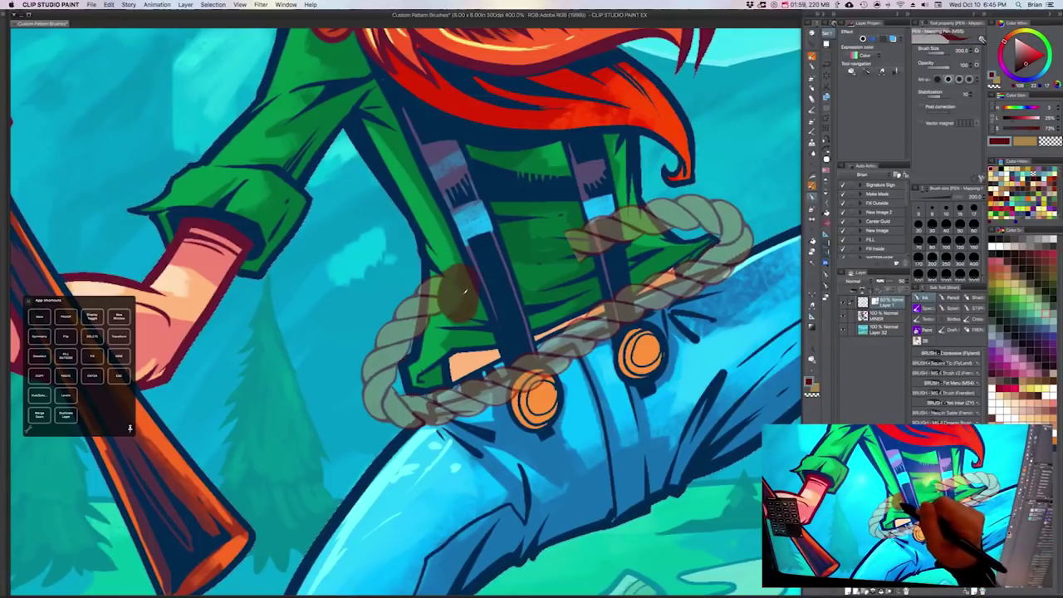
{"action": "mouse_move", "coordinate": [448, 267]}
{"action": "left_mouse_down"}
{"action": "mouse_move", "coordinate": [426, 320]}
{"action": "mouse_move", "coordinate": [418, 288]}
{"action": "left_mouse_up"}
{"action": "left_click_drag", "start_coordinate": [590, 218], "coordinate": [663, 232]}
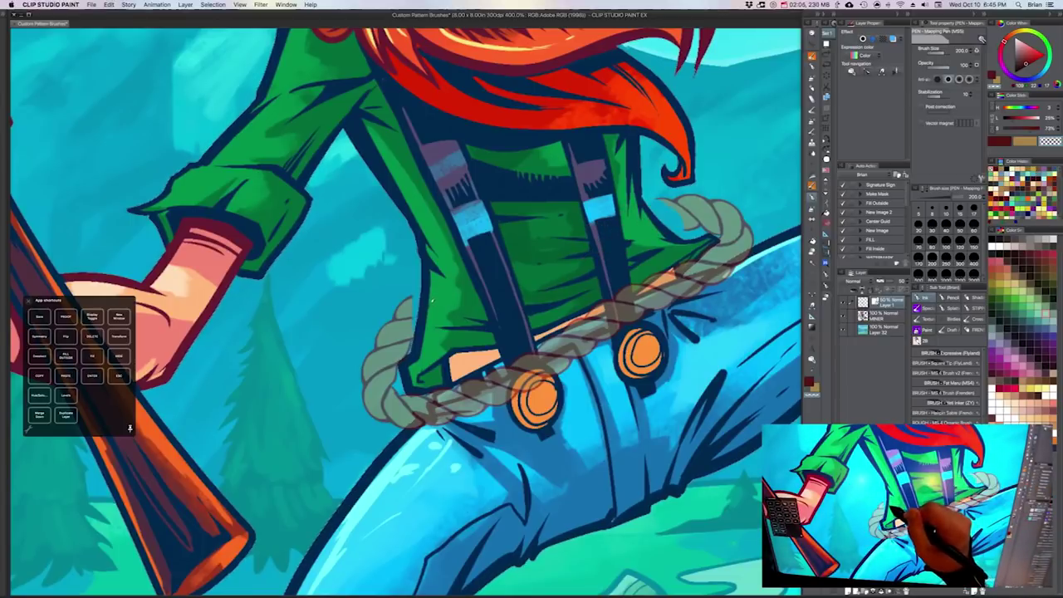
{"action": "key", "text": "super+z"}
{"action": "left_click_drag", "start_coordinate": [420, 307], "coordinate": [464, 287]}
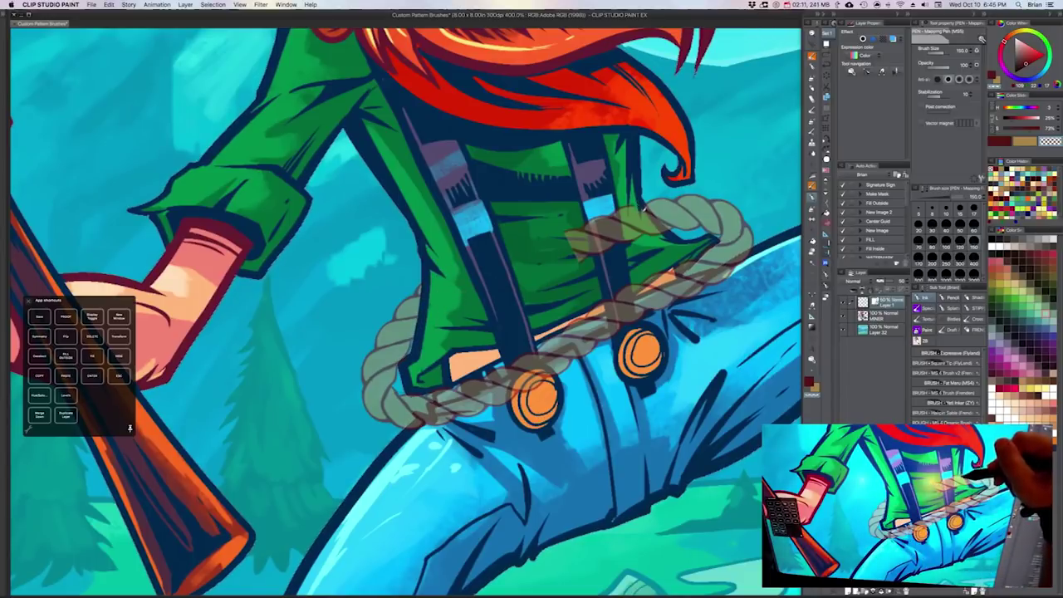
{"action": "mouse_move", "coordinate": [659, 232]}
{"action": "left_mouse_down"}
{"action": "mouse_move", "coordinate": [623, 204]}
{"action": "mouse_move", "coordinate": [616, 247]}
{"action": "mouse_move", "coordinate": [570, 254]}
{"action": "left_mouse_up"}
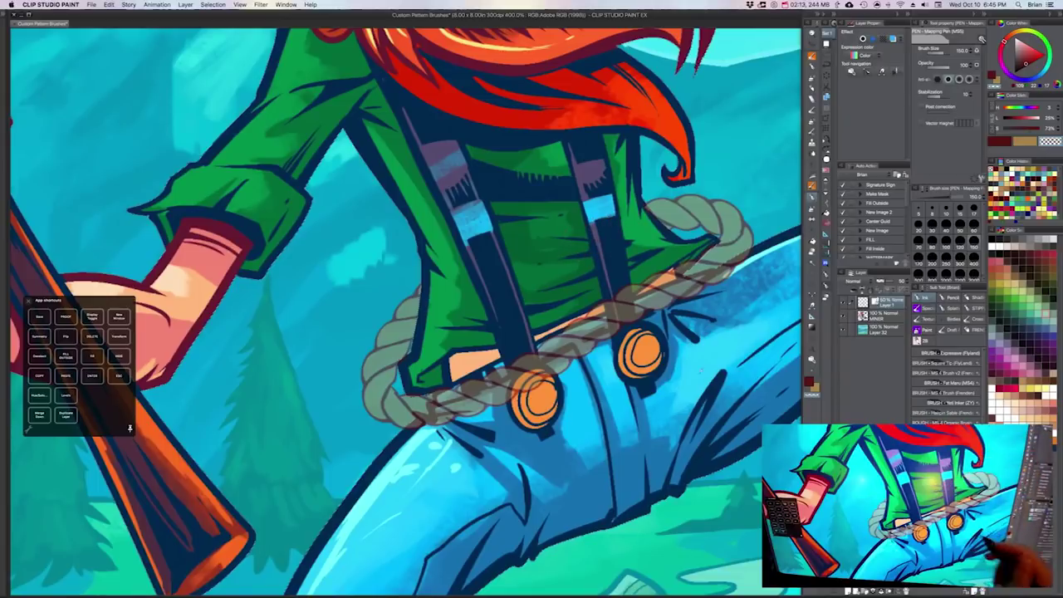
Step: Set the rope layer's opacity back to 100%
{"action": "key", "text": "super+minus"}
{"action": "left_click_drag", "start_coordinate": [886, 282], "coordinate": [912, 282]}
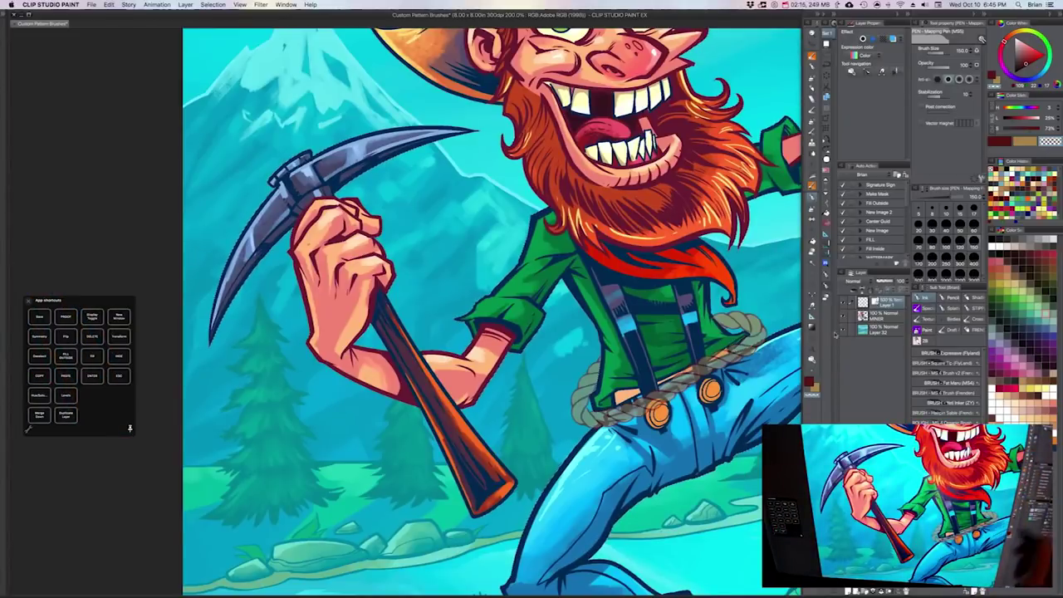
{"action": "left_click_drag", "start_coordinate": [732, 398], "coordinate": [574, 346]}
{"action": "key", "text": "super+minus"}
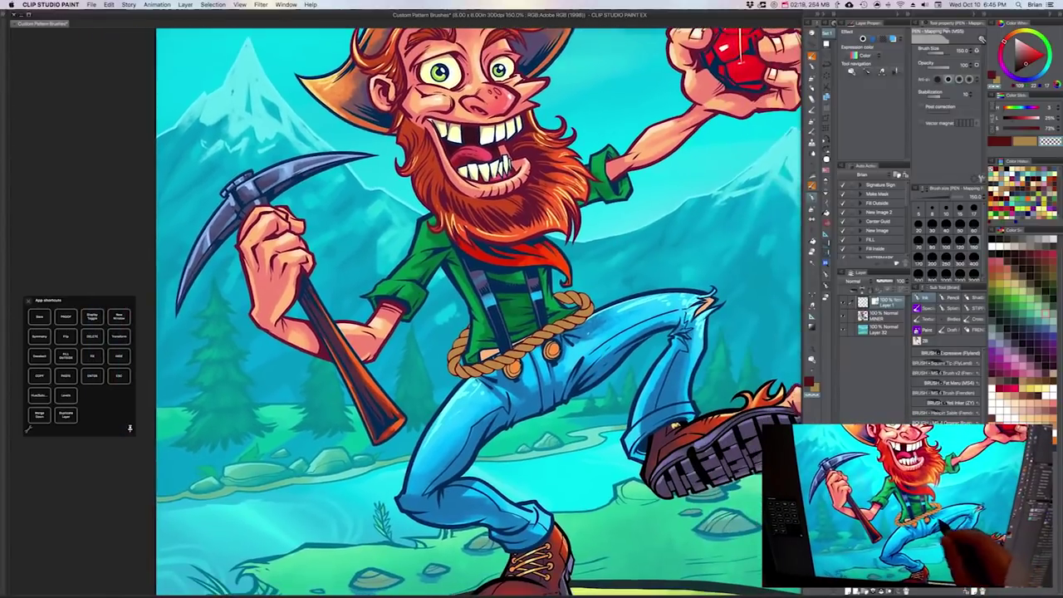
{"action": "key", "text": "super+minus"}
{"action": "key", "text": "super+plus"}
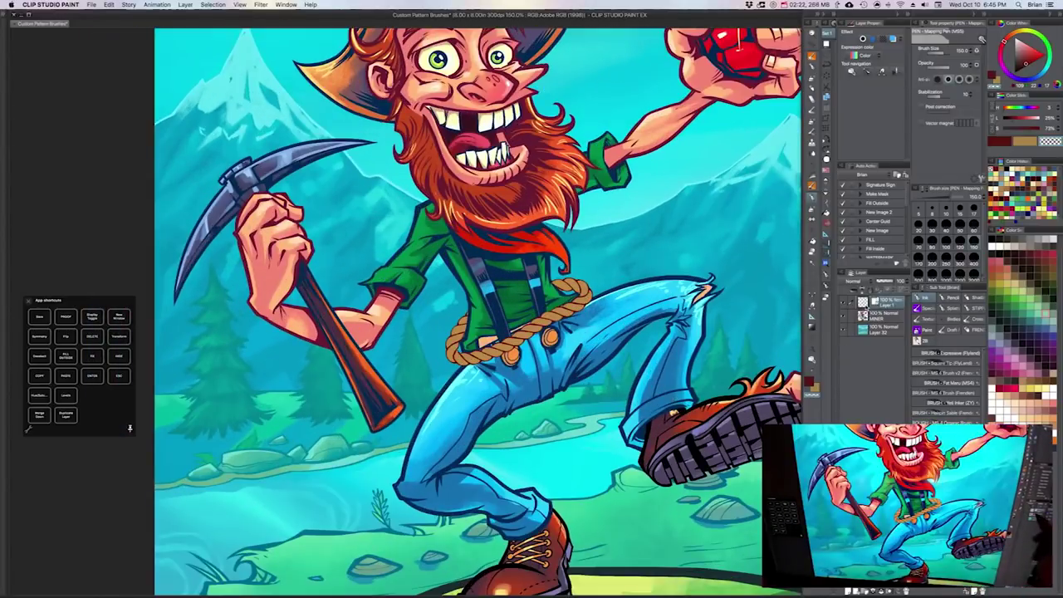
Step: Add a new layer clipped to the rope layer and choose the SOFT - Airbrush for shading
{"action": "left_click", "coordinate": [849, 592]}
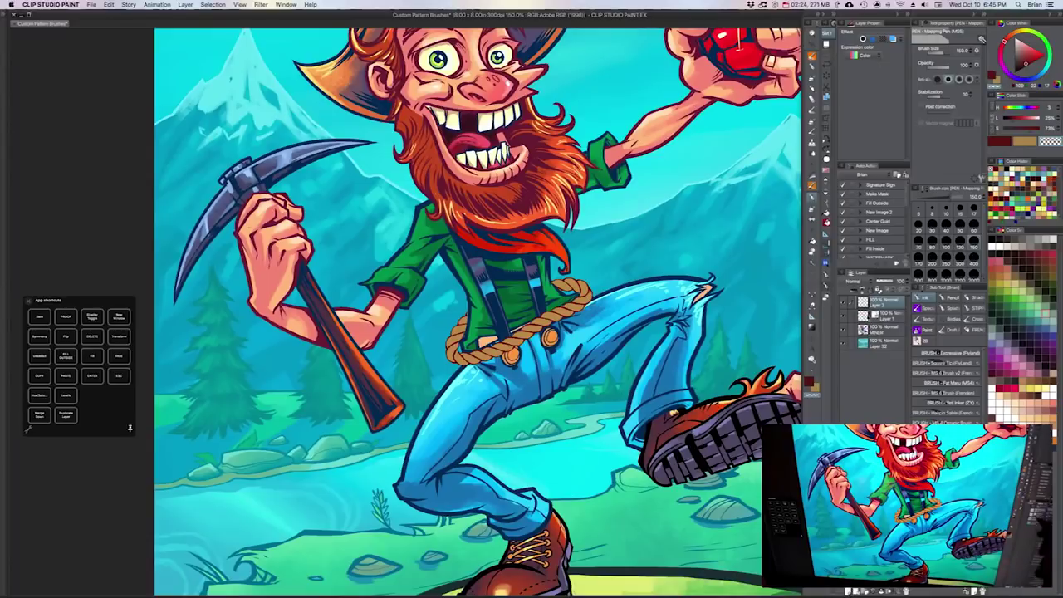
{"action": "left_click", "coordinate": [861, 290]}
{"action": "key", "text": "b"}
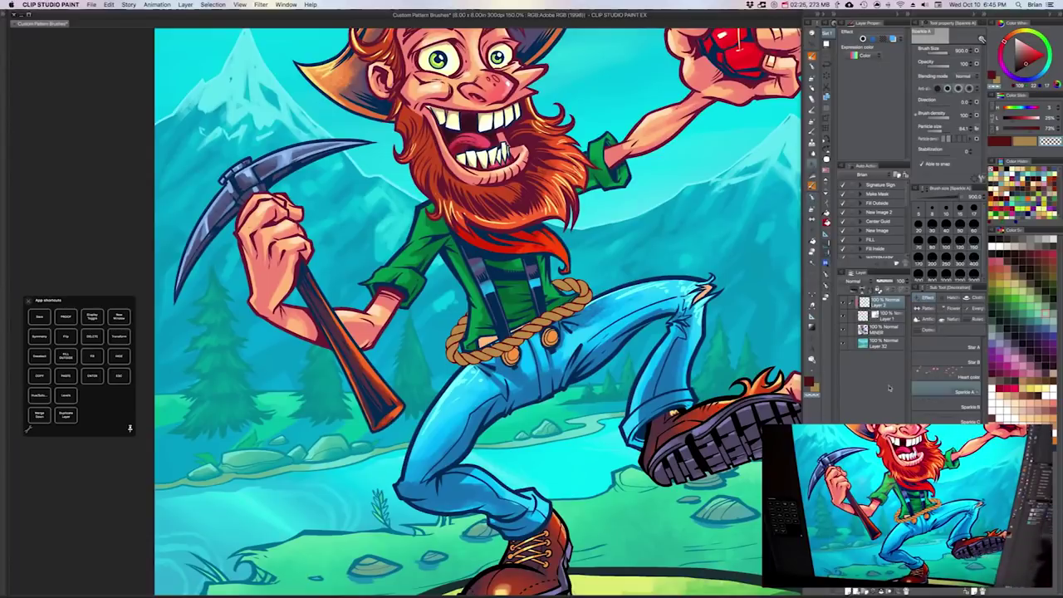
{"action": "key", "text": "b"}
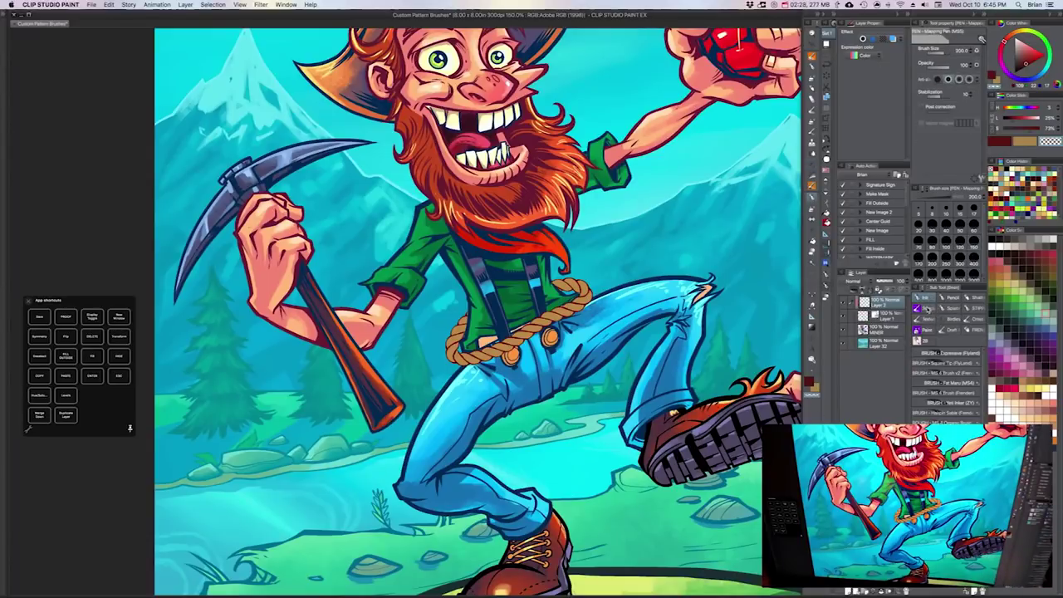
{"action": "key", "text": "b"}
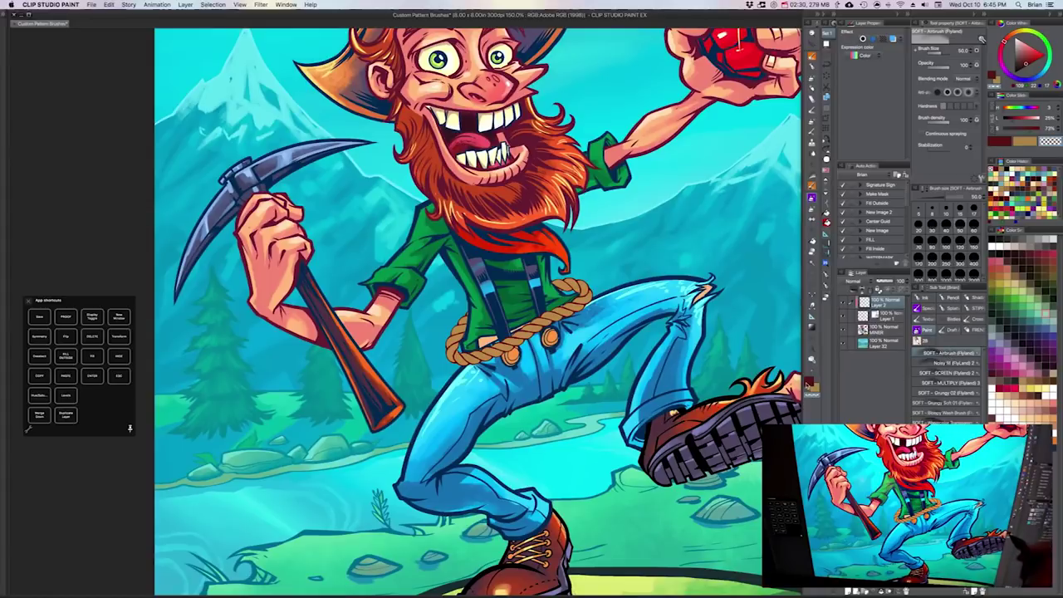
Step: Set the airbrush's blending mode to Multiply and pick a muted red as the drawing color
{"action": "left_click", "coordinate": [964, 79]}
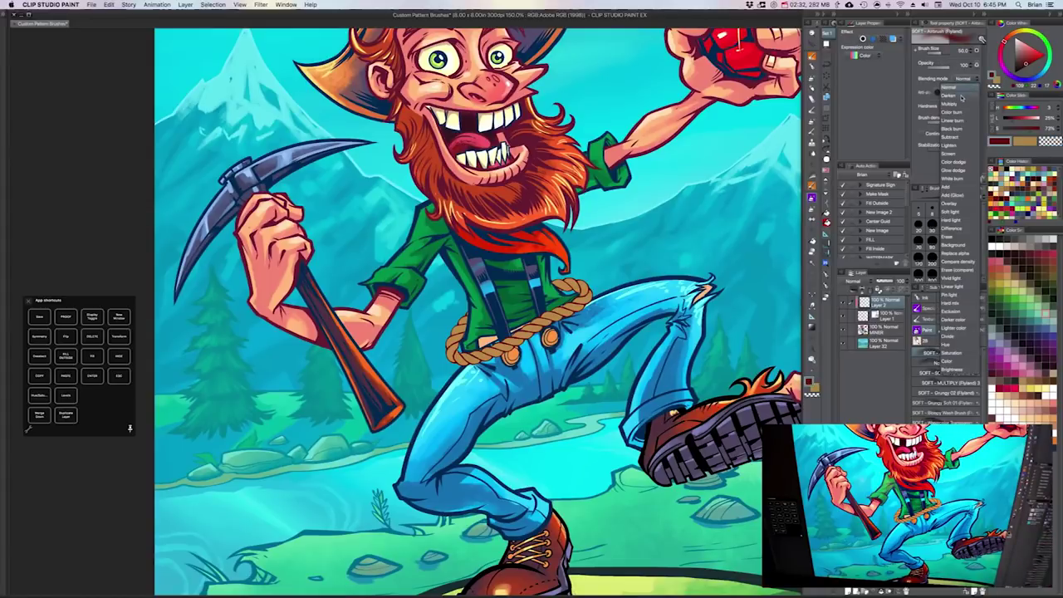
{"action": "left_click", "coordinate": [960, 101]}
{"action": "left_click_drag", "start_coordinate": [1025, 58], "coordinate": [1023, 52]}
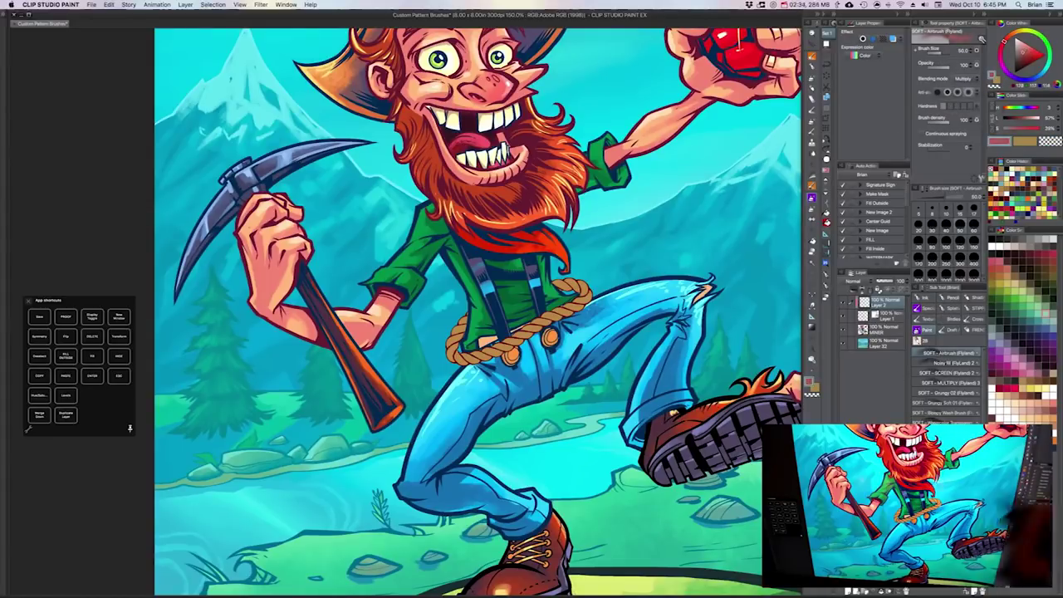
Step: Shade the rope on the clipped layer in dark red, enlarging the airbrush to size 70
{"action": "left_click_drag", "start_coordinate": [658, 362], "coordinate": [683, 357]}
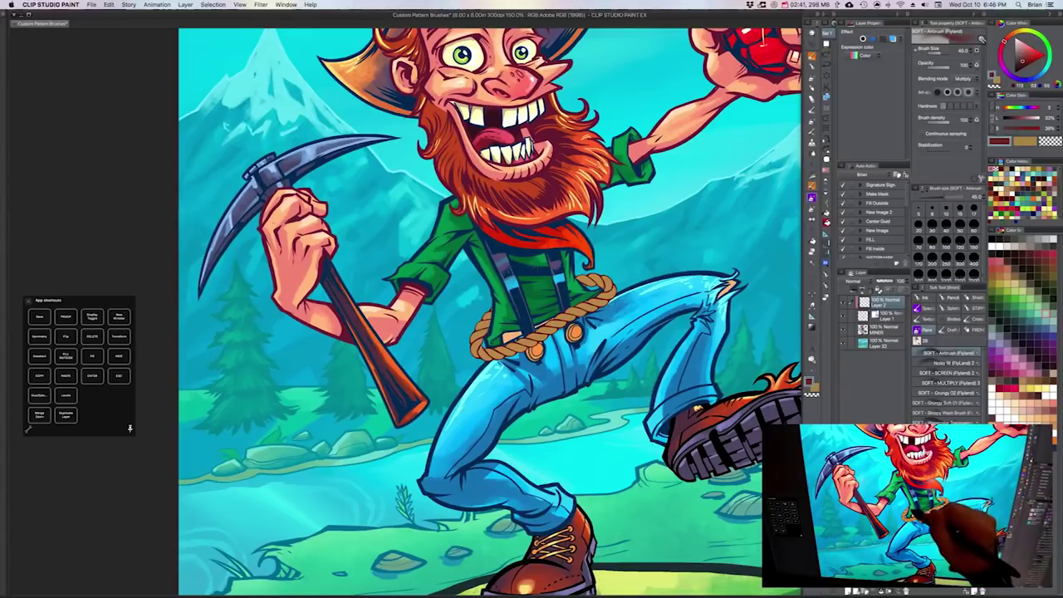
{"action": "key", "text": "bracketright"}
{"action": "key", "text": "bracketright"}
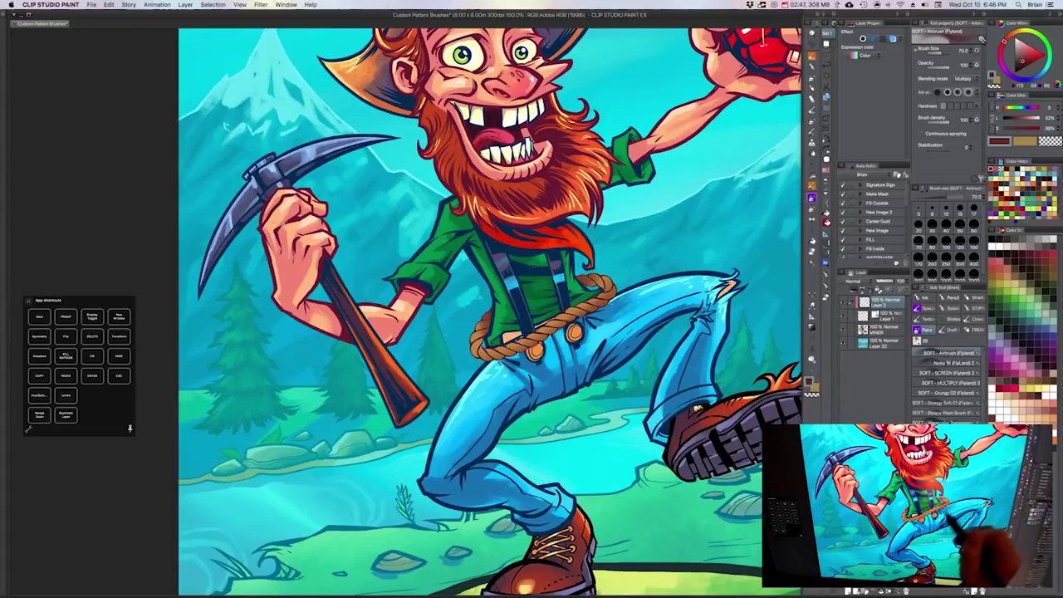
{"action": "left_click_drag", "start_coordinate": [613, 344], "coordinate": [568, 362]}
{"action": "scroll", "coordinate": [621, 386], "scroll_direction": "down", "scroll_amount": 1}
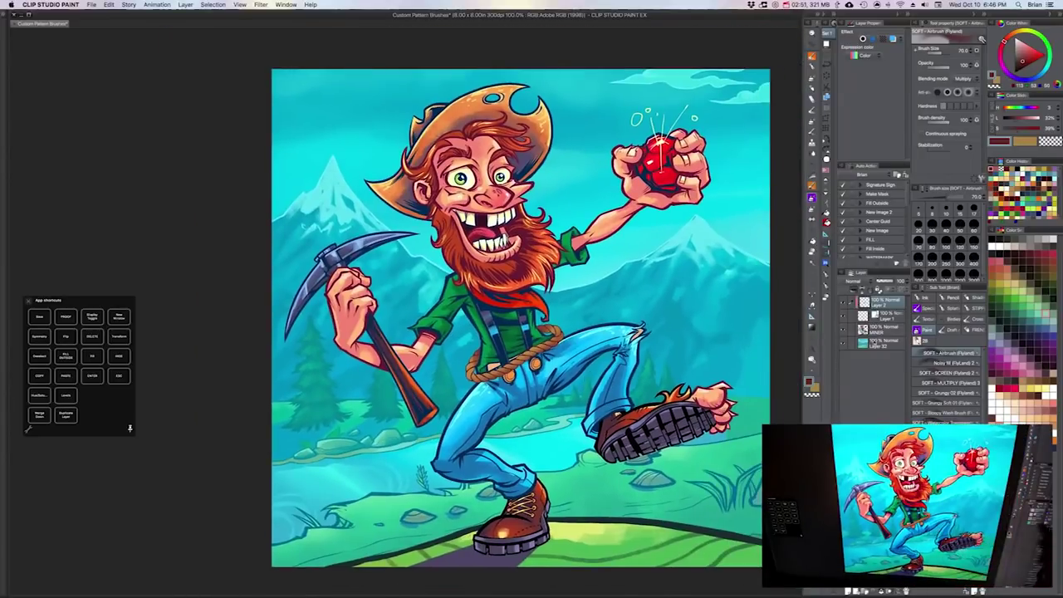
Step: Make the rope's vector layer active and choose the Pinch vector line tool
{"action": "left_click", "coordinate": [869, 320]}
{"action": "scroll", "coordinate": [582, 433], "scroll_direction": "up", "scroll_amount": 1}
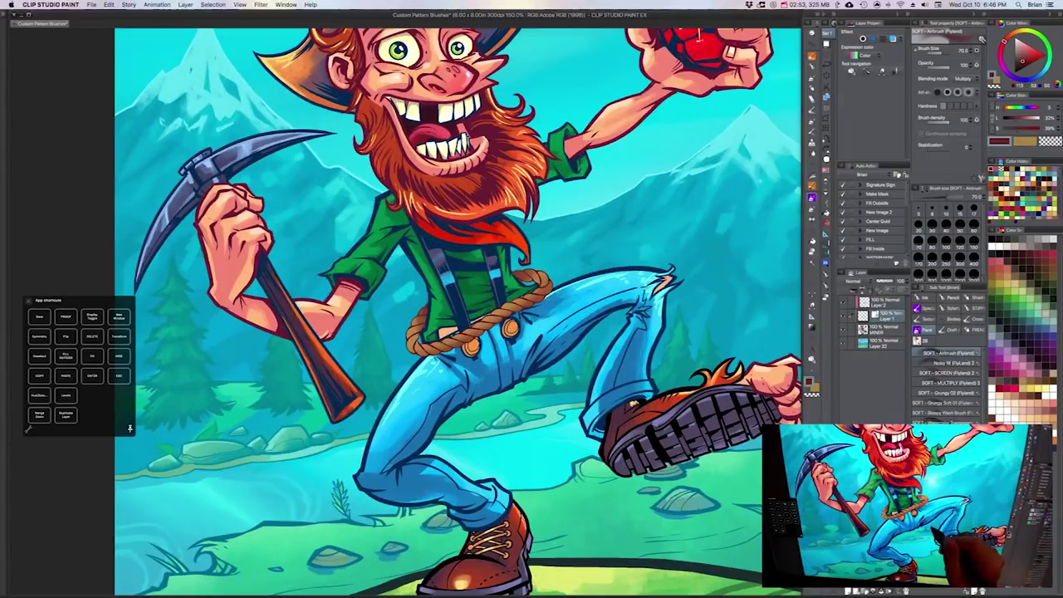
{"action": "left_click_drag", "start_coordinate": [582, 433], "coordinate": [593, 451]}
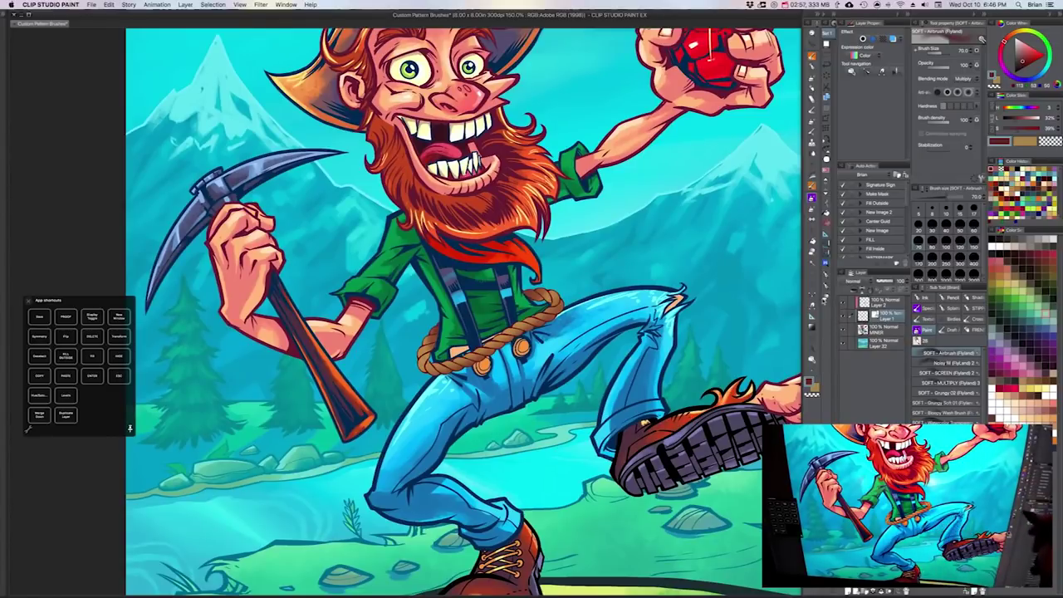
{"action": "left_click", "coordinate": [813, 296]}
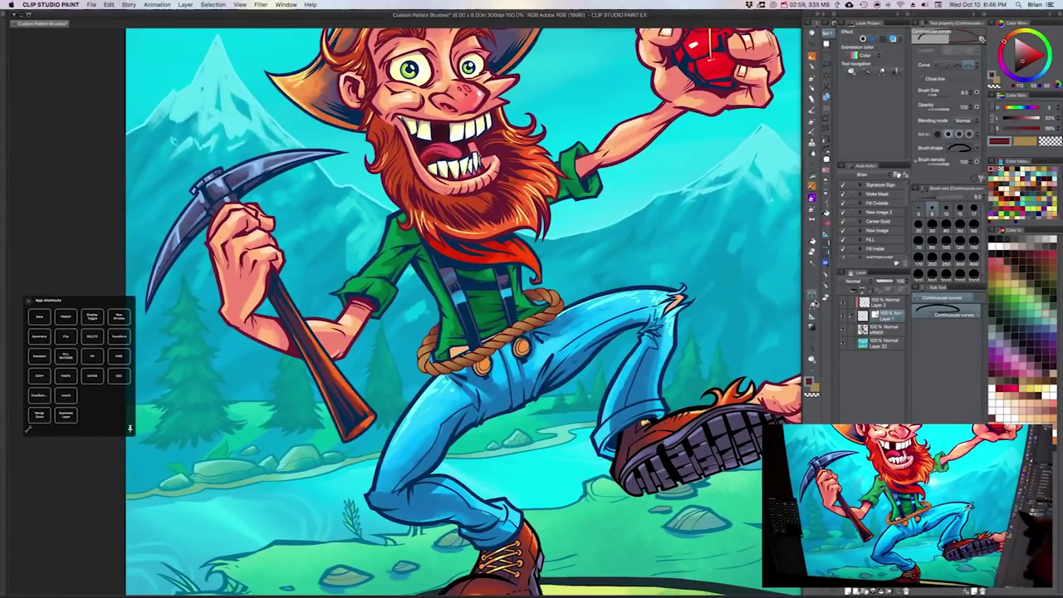
{"action": "left_click", "coordinate": [813, 306]}
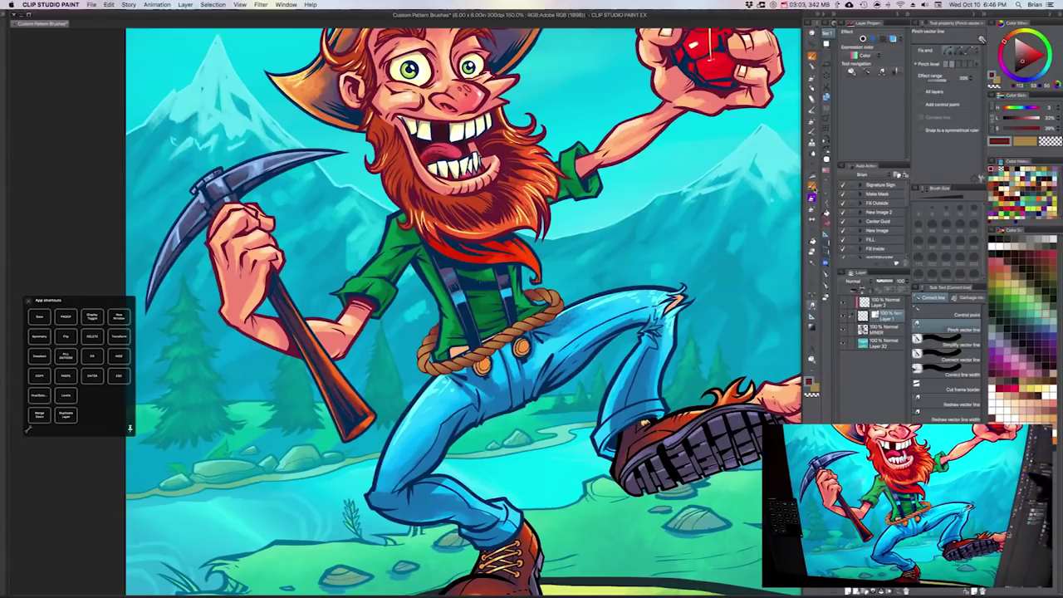
Step: Select the rope stroke with the Object tool to examine its vector editing options, then deselect it
{"action": "key", "text": "o"}
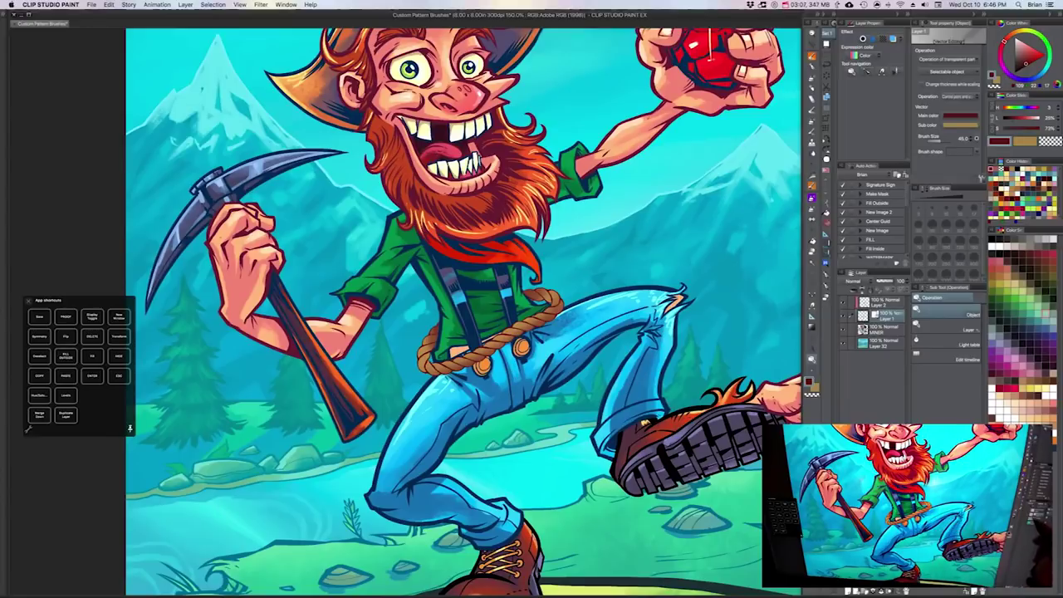
{"action": "left_click", "coordinate": [508, 304]}
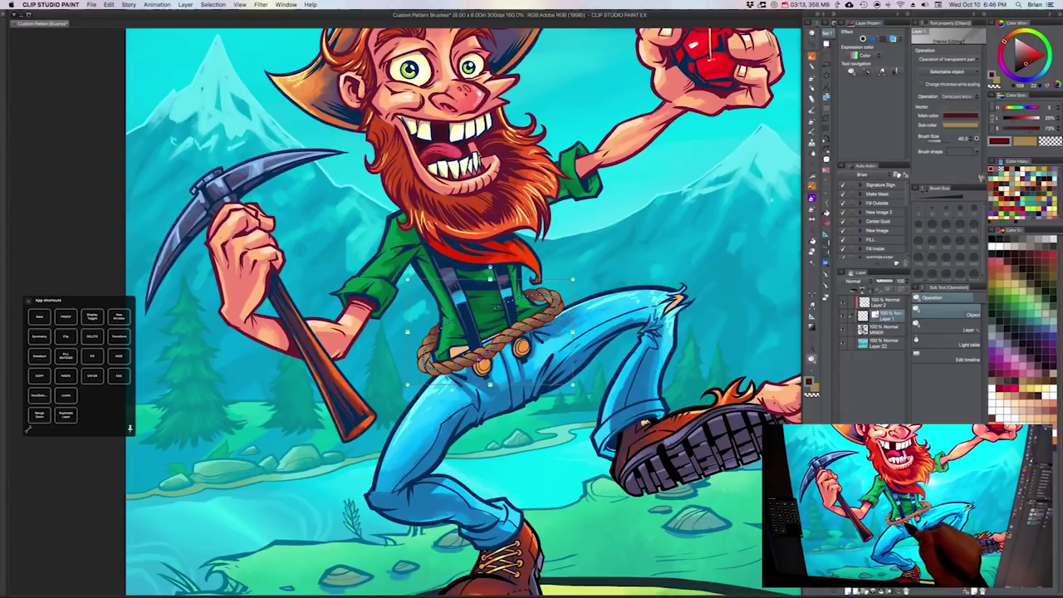
{"action": "left_click", "coordinate": [629, 412]}
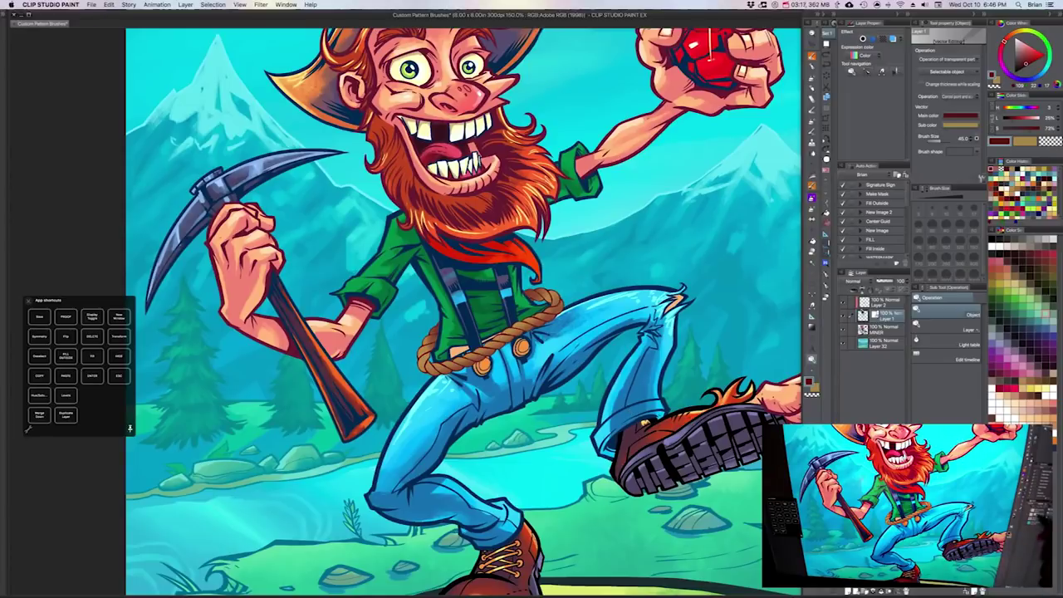
Step: Try to bend the rope across the front of the waist with the Pinch vector line tool
{"action": "left_click", "coordinate": [813, 306]}
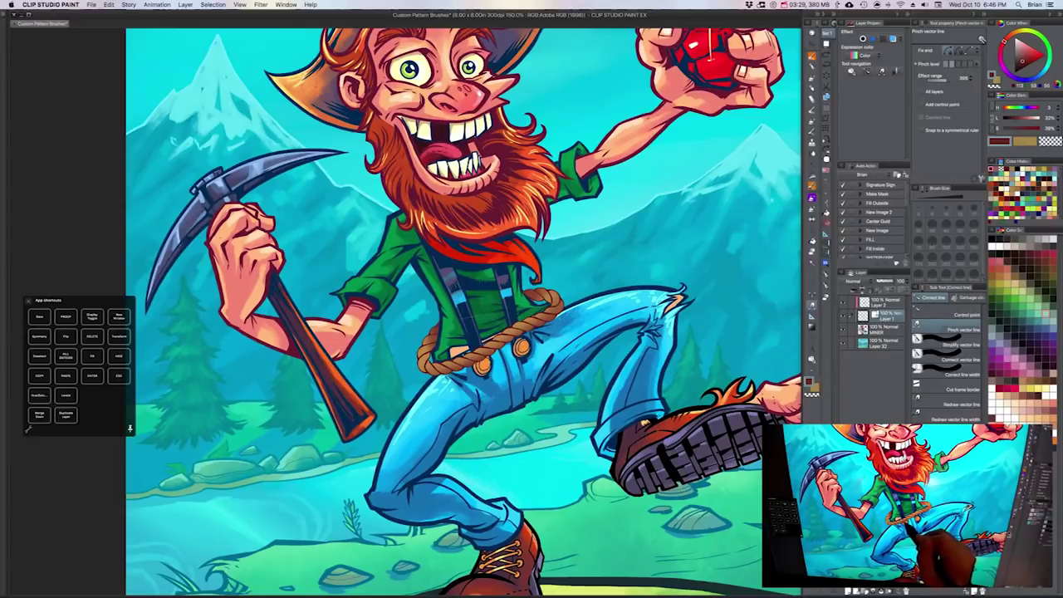
{"action": "left_click_drag", "start_coordinate": [509, 380], "coordinate": [516, 378]}
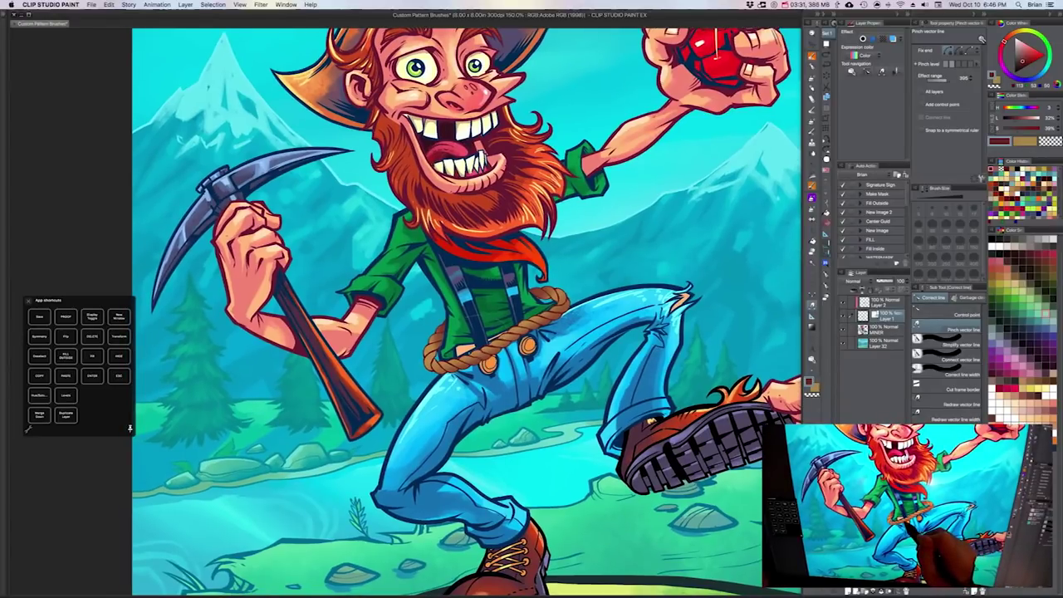
{"action": "left_click_drag", "start_coordinate": [532, 326], "coordinate": [536, 335]}
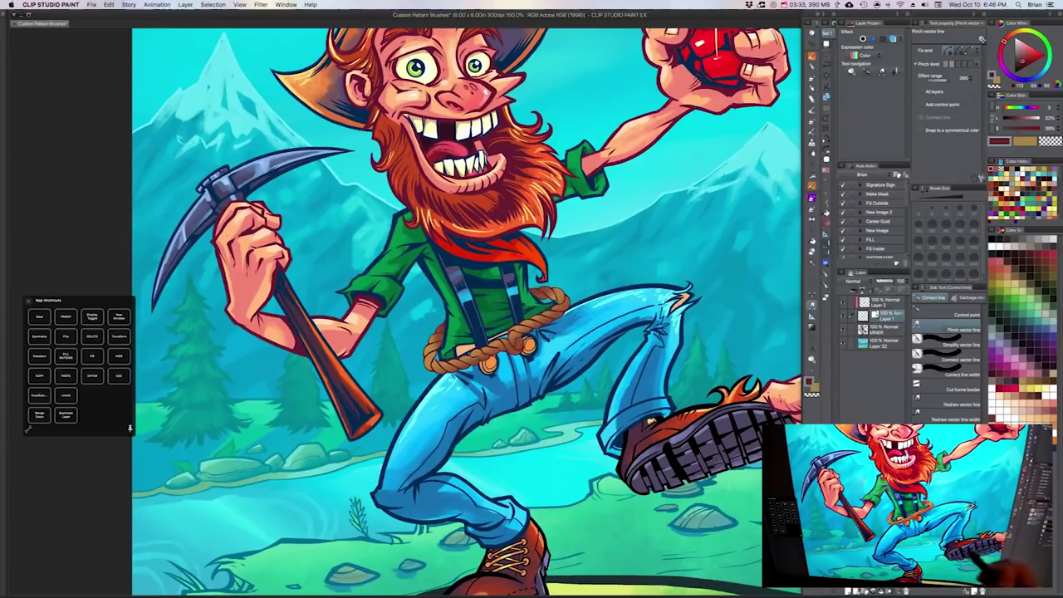
Step: Reshape the front section of the rope along a new curve across the waist with the Redraw vector line tool
{"action": "left_click", "coordinate": [932, 404]}
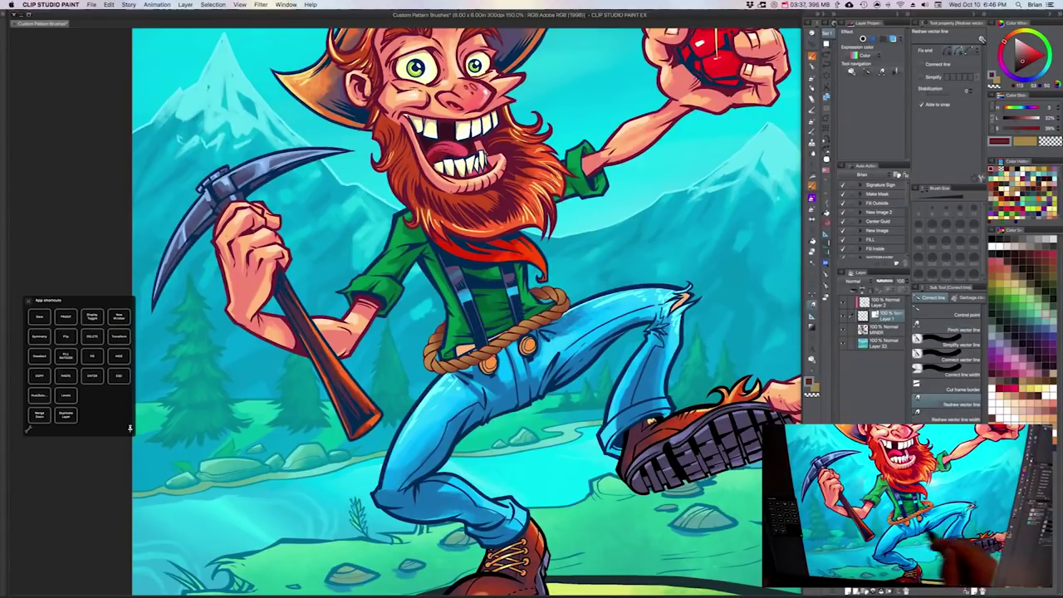
{"action": "left_click_drag", "start_coordinate": [449, 370], "coordinate": [562, 305]}
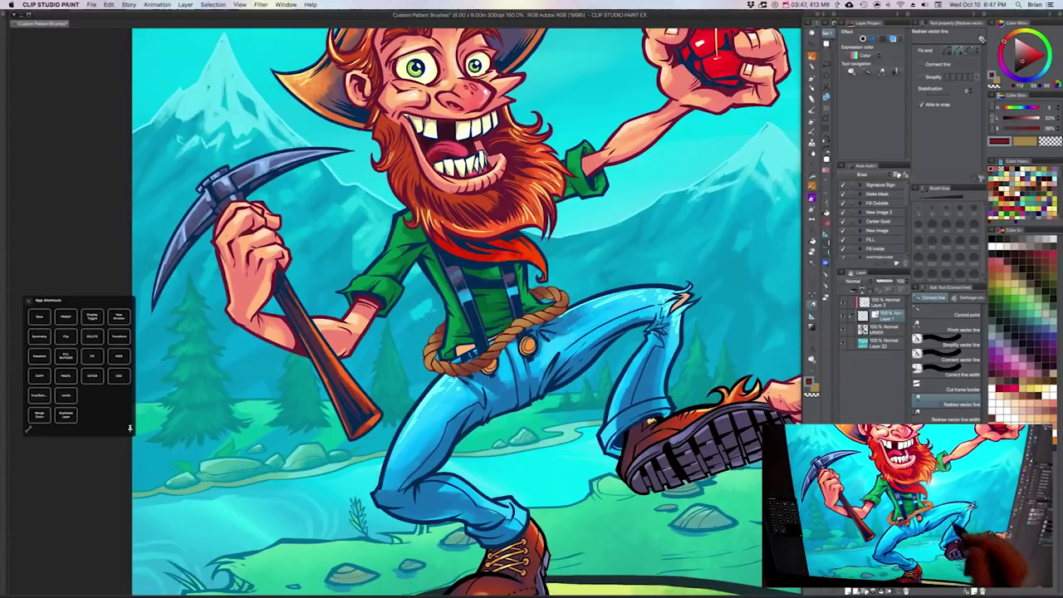
{"action": "left_click_drag", "start_coordinate": [548, 361], "coordinate": [529, 372]}
{"action": "scroll", "coordinate": [596, 428], "scroll_direction": "down", "scroll_amount": 1}
{"action": "scroll", "coordinate": [596, 412], "scroll_direction": "down", "scroll_amount": 1}
{"action": "scroll", "coordinate": [632, 393], "scroll_direction": "up", "scroll_amount": 1}
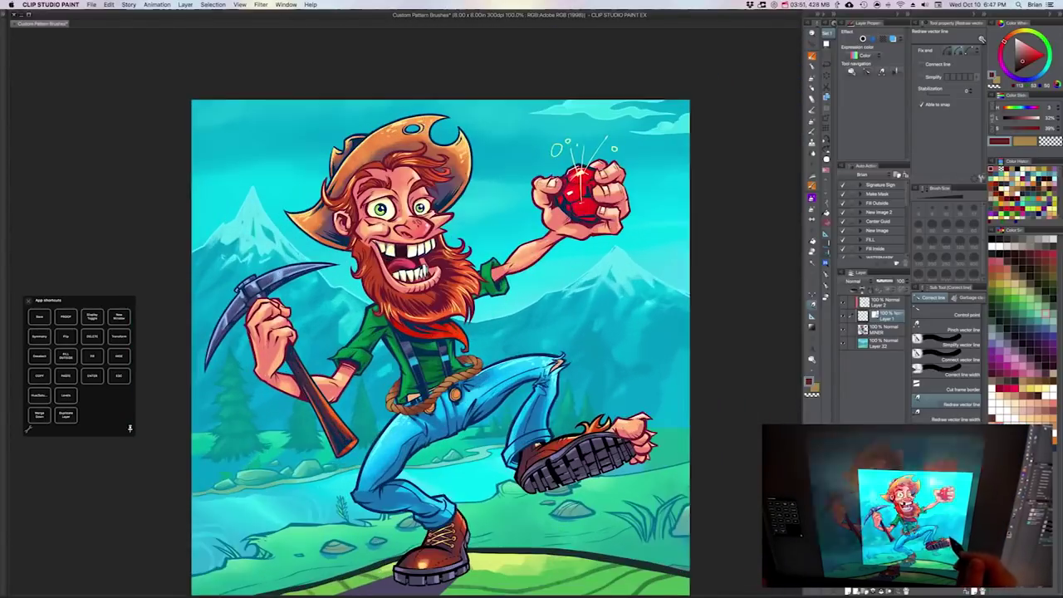
{"action": "left_click_drag", "start_coordinate": [631, 393], "coordinate": [615, 377]}
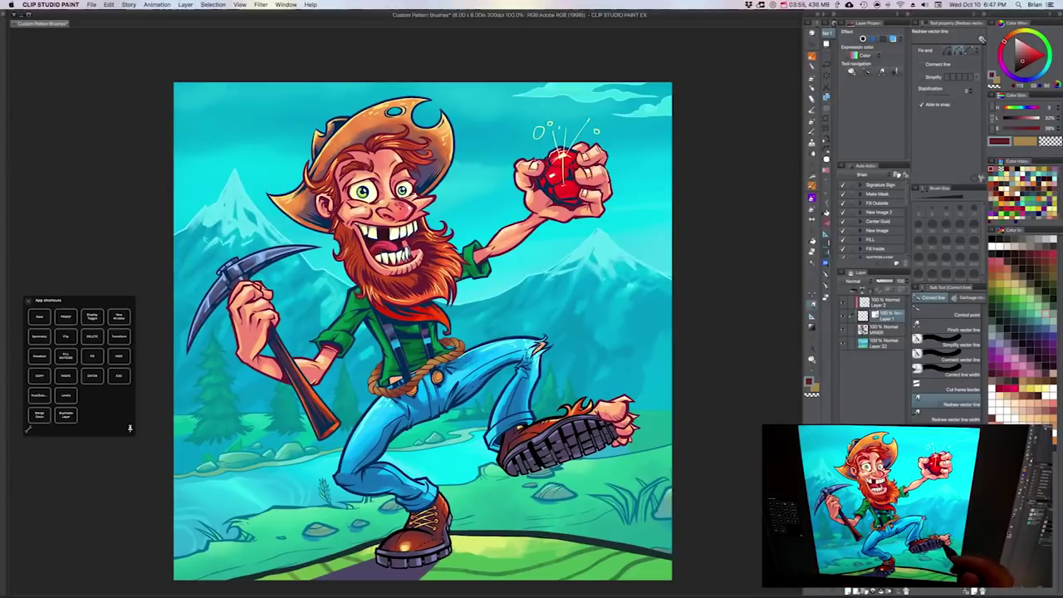
{"action": "left_click_drag", "start_coordinate": [599, 402], "coordinate": [672, 400]}
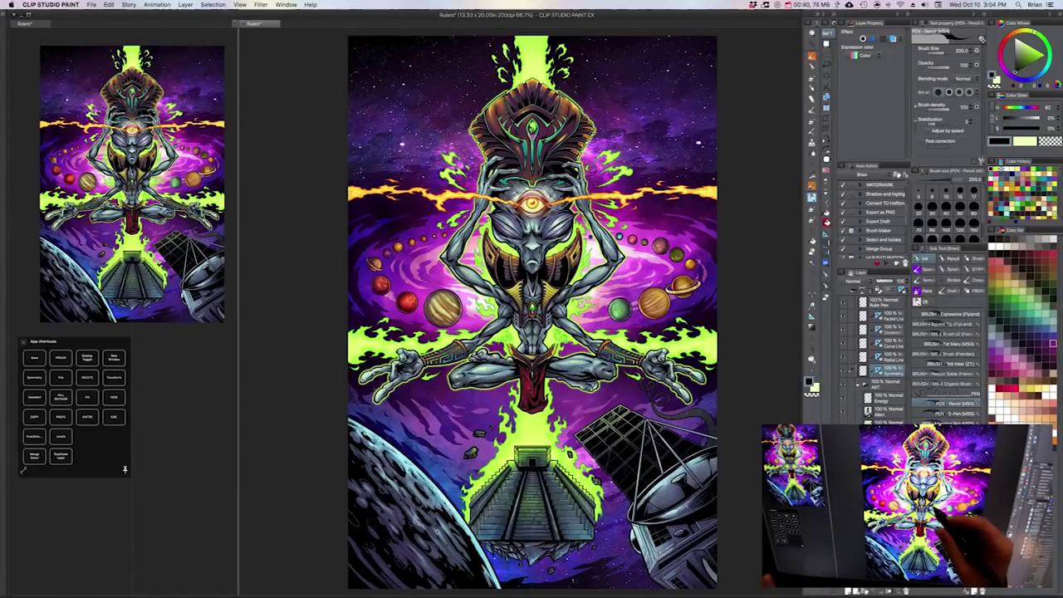
Step: Switch to the ruler tools for the alien poster and choose the Symmetrical ruler
{"action": "left_click", "coordinate": [828, 237]}
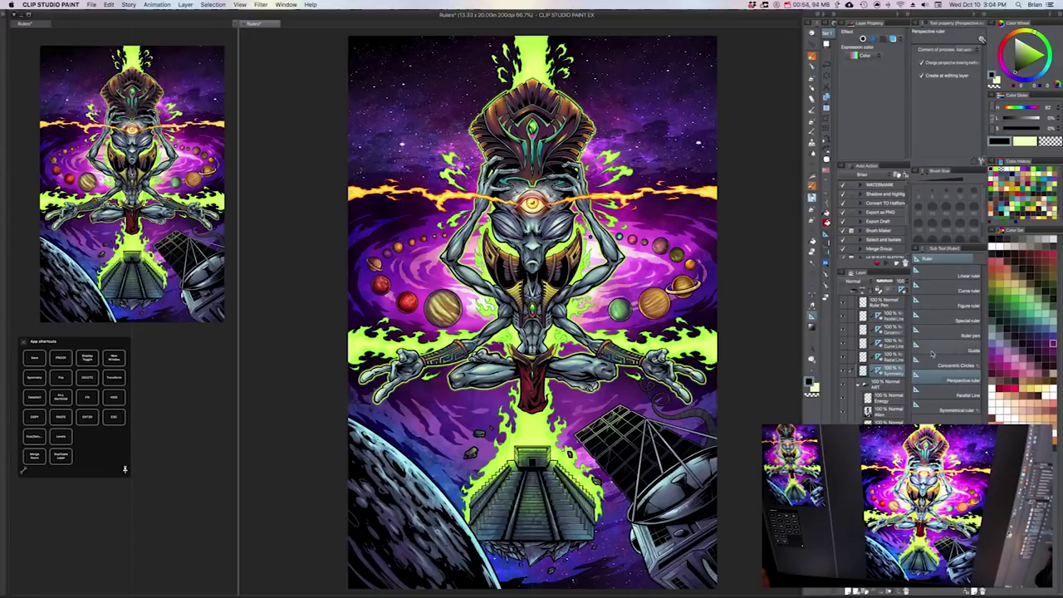
{"action": "left_click_drag", "start_coordinate": [657, 370], "coordinate": [666, 366]}
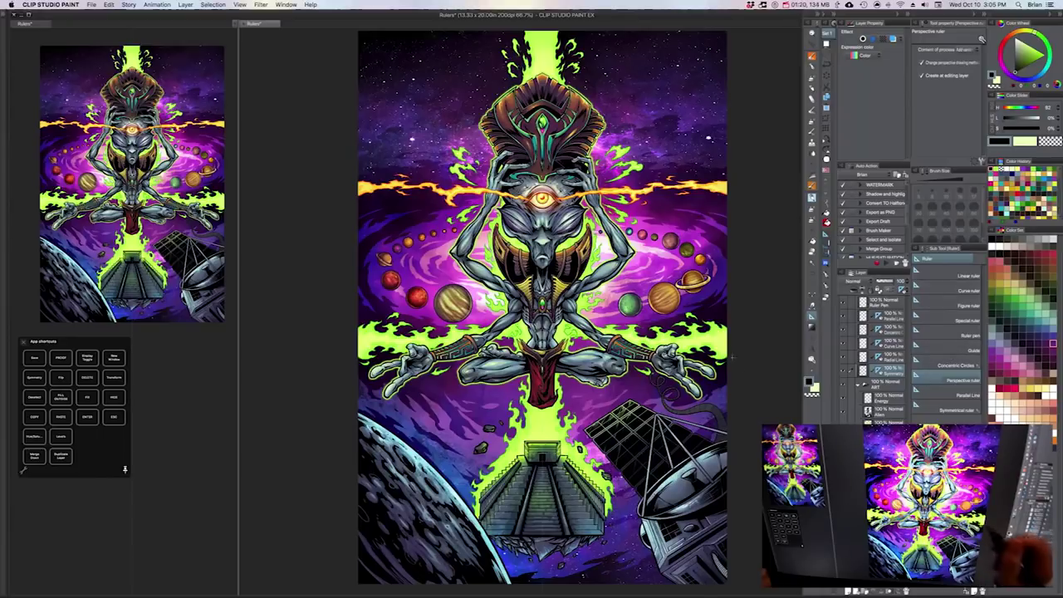
{"action": "left_click_drag", "start_coordinate": [640, 337], "coordinate": [655, 363]}
{"action": "scroll", "coordinate": [653, 353], "scroll_direction": "up", "scroll_amount": 1}
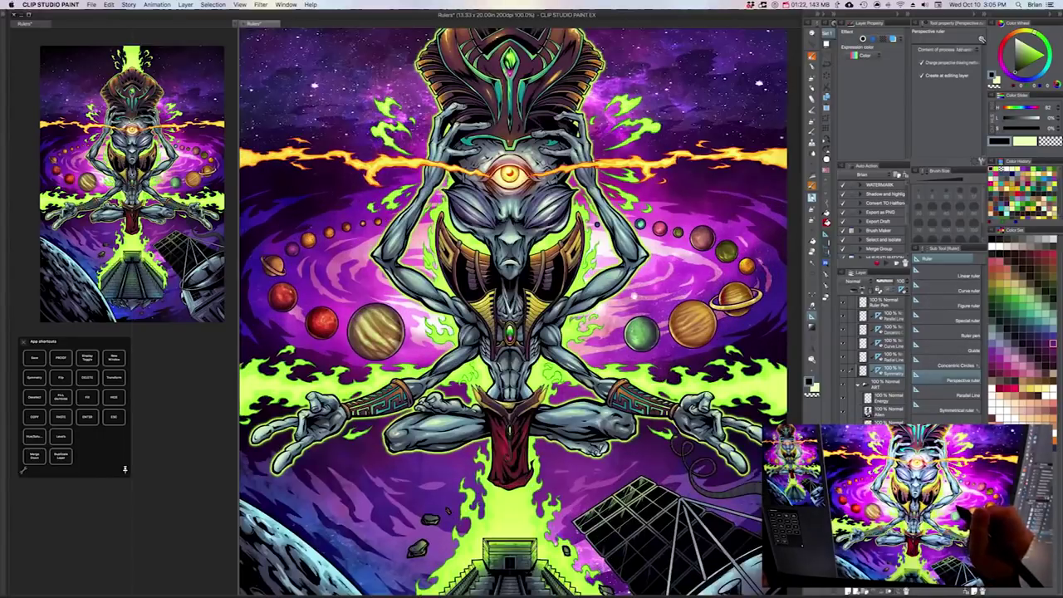
{"action": "left_click_drag", "start_coordinate": [639, 300], "coordinate": [672, 366]}
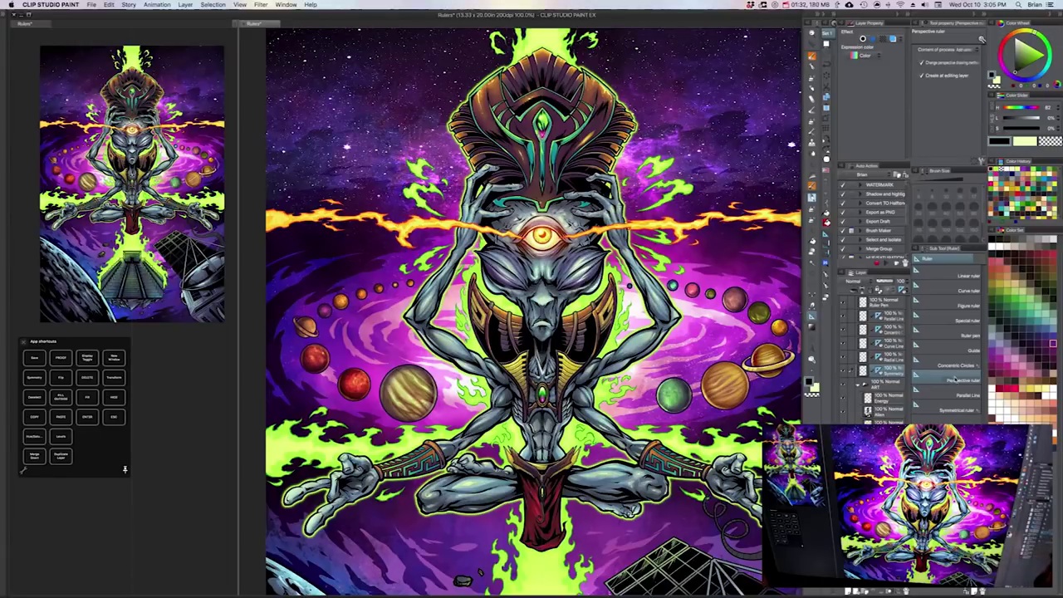
{"action": "left_click", "coordinate": [952, 411]}
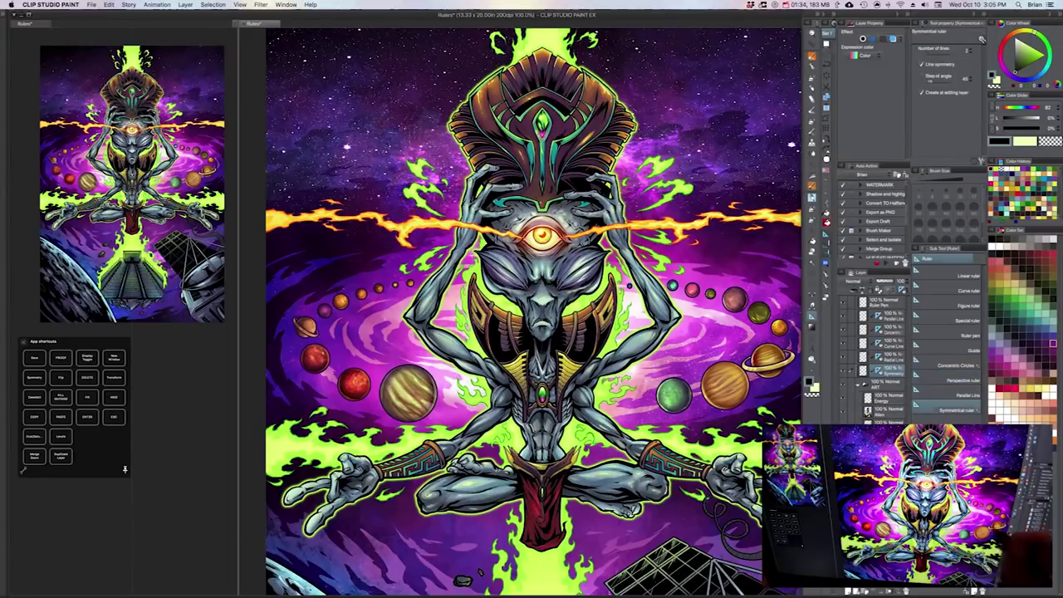
{"action": "left_click_drag", "start_coordinate": [663, 293], "coordinate": [673, 346]}
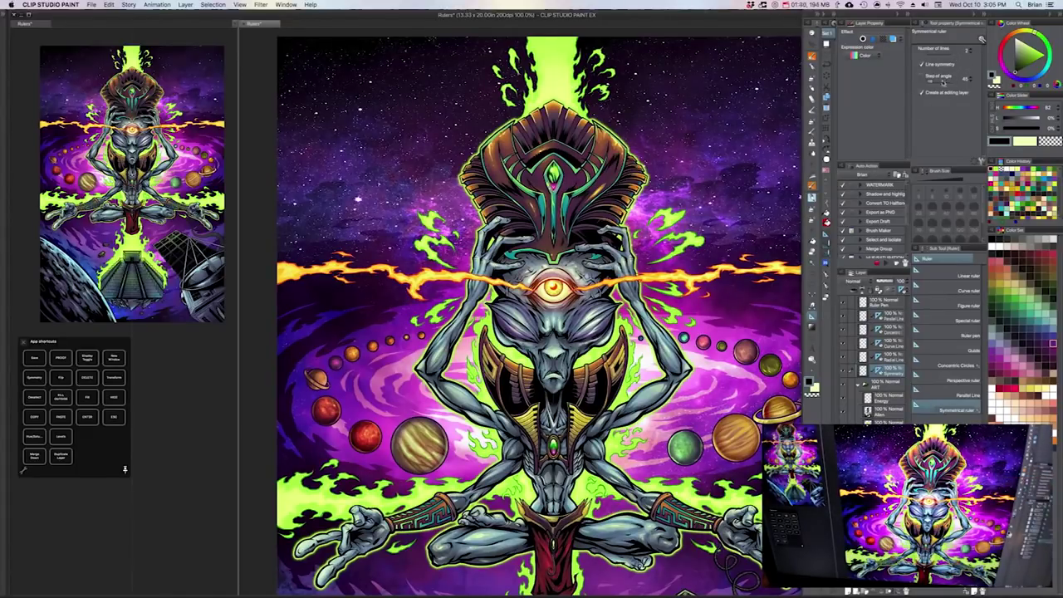
{"action": "left_click_drag", "start_coordinate": [573, 307], "coordinate": [580, 399]}
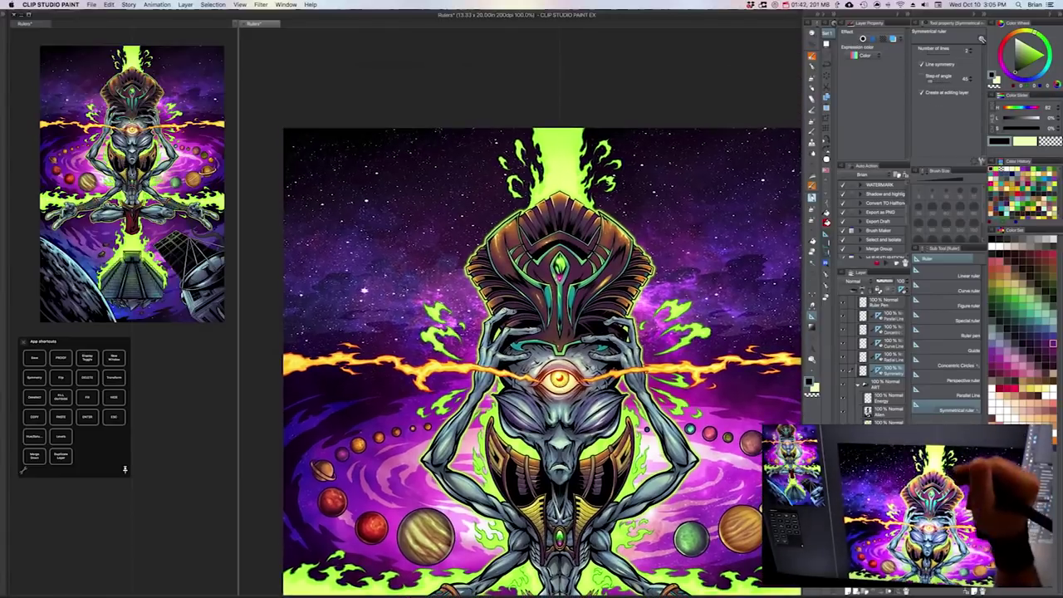
Step: Sample the flame green and draw mirrored streaks on both sides above the headdress with the Pencil, enlarging the brush to 450
{"action": "left_click", "coordinate": [579, 137], "text": "alt"}
{"action": "mouse_move", "coordinate": [640, 215]}
{"action": "left_mouse_down"}
{"action": "mouse_move", "coordinate": [636, 223]}
{"action": "mouse_move", "coordinate": [688, 134]}
{"action": "mouse_move", "coordinate": [728, 143]}
{"action": "mouse_move", "coordinate": [655, 252]}
{"action": "mouse_move", "coordinate": [650, 176]}
{"action": "mouse_move", "coordinate": [672, 132]}
{"action": "left_mouse_up"}
{"action": "key", "text": "p"}
{"action": "key", "text": "bracketright"}
{"action": "key", "text": "bracketright"}
{"action": "key", "text": "bracketright"}
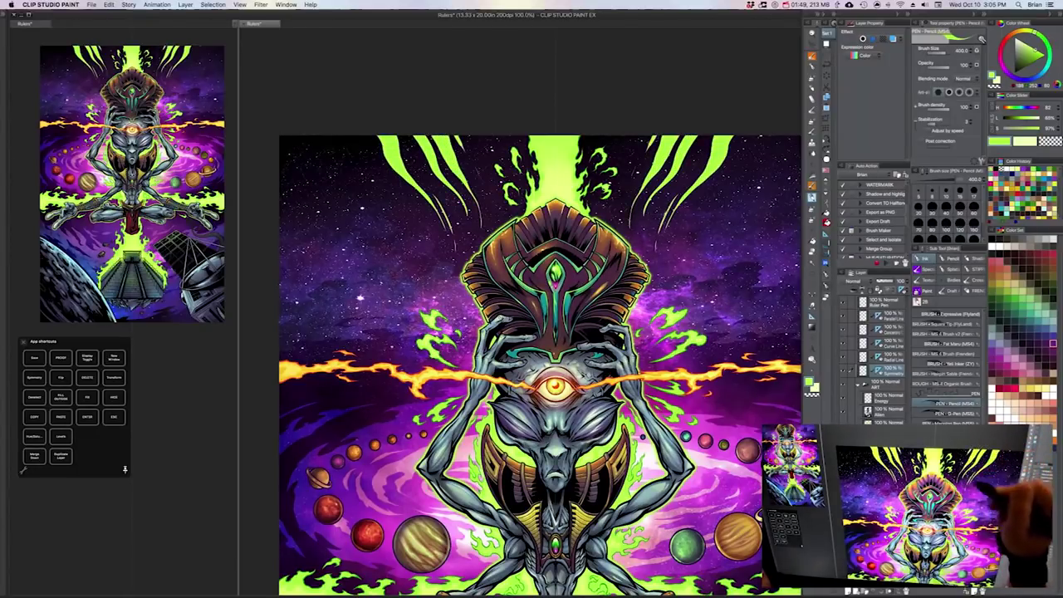
{"action": "key", "text": "bracketright"}
{"action": "left_click_drag", "start_coordinate": [672, 248], "coordinate": [773, 130]}
{"action": "left_click_drag", "start_coordinate": [726, 280], "coordinate": [709, 240]}
{"action": "scroll", "coordinate": [706, 262], "scroll_direction": "down", "scroll_amount": 1}
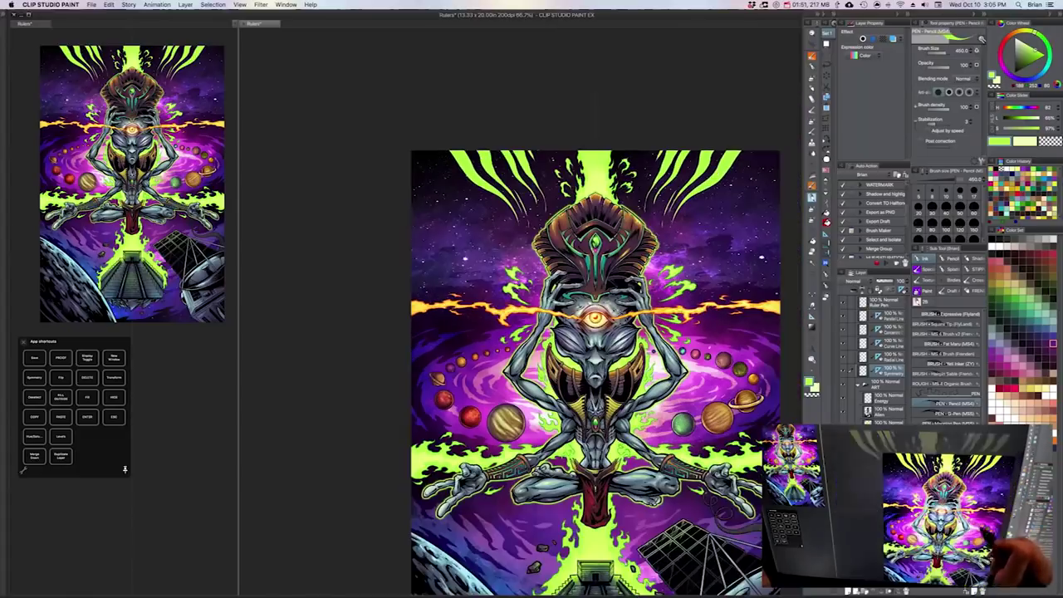
{"action": "mouse_move", "coordinate": [672, 324]}
{"action": "left_mouse_down"}
{"action": "mouse_move", "coordinate": [619, 271]}
{"action": "mouse_move", "coordinate": [591, 265]}
{"action": "left_mouse_up"}
Step: Add a new raster layer above the Symmetry layer and place a multi-line symmetrical ruler on the alien
{"action": "left_click", "coordinate": [847, 593]}
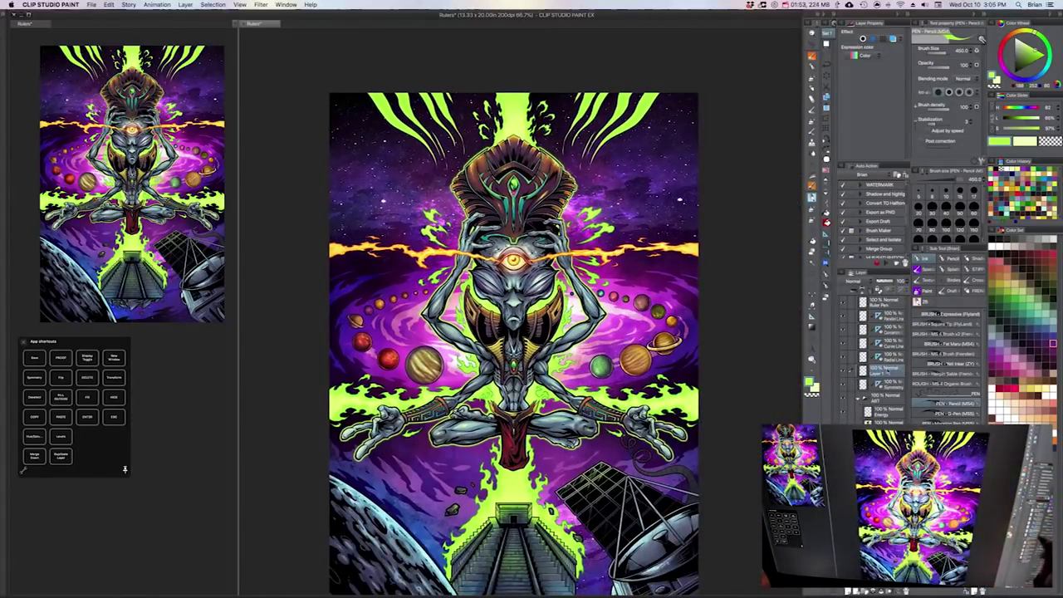
{"action": "key", "text": "u"}
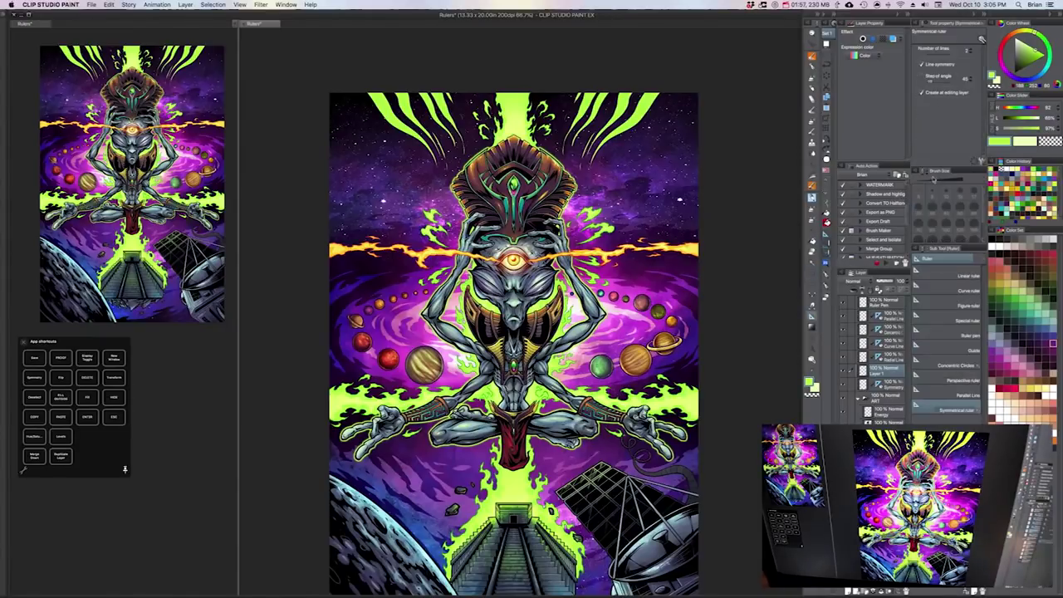
{"action": "key", "text": "u"}
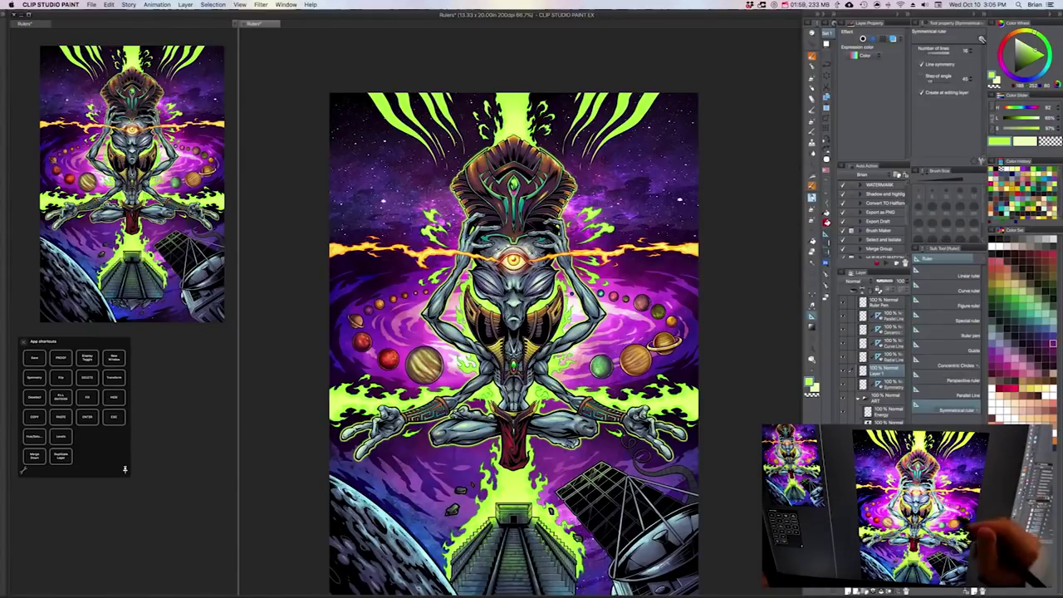
{"action": "left_click_drag", "start_coordinate": [640, 357], "coordinate": [668, 356]}
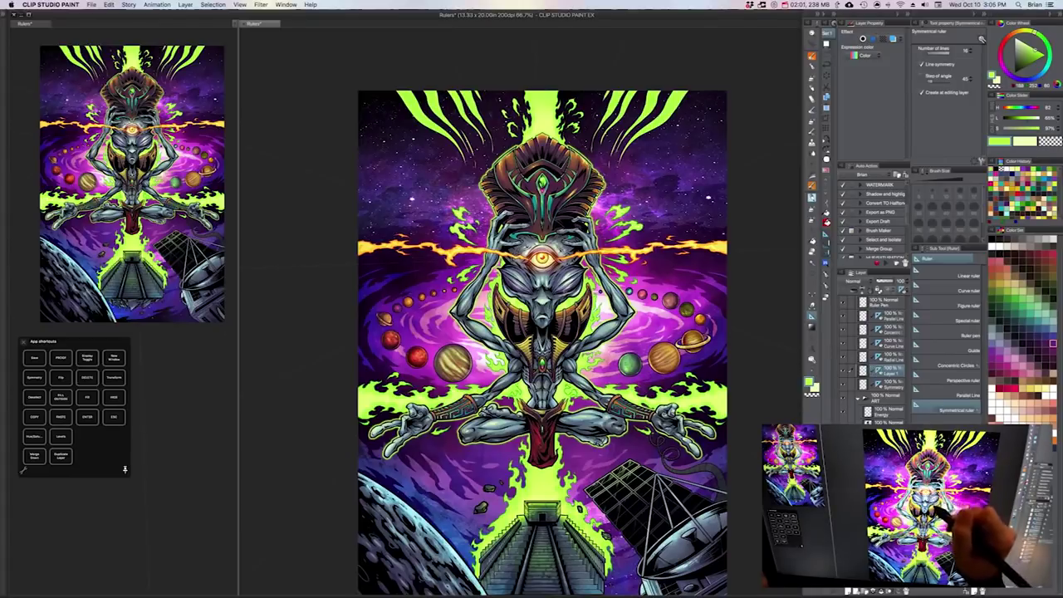
Step: Sample the energy beam's orange and draw a wavy streak with the Pencil, repeated radially around the alien
{"action": "left_click_drag", "start_coordinate": [653, 323], "coordinate": [643, 355]}
{"action": "key", "text": "p"}
{"action": "left_click", "coordinate": [636, 279], "text": "super"}
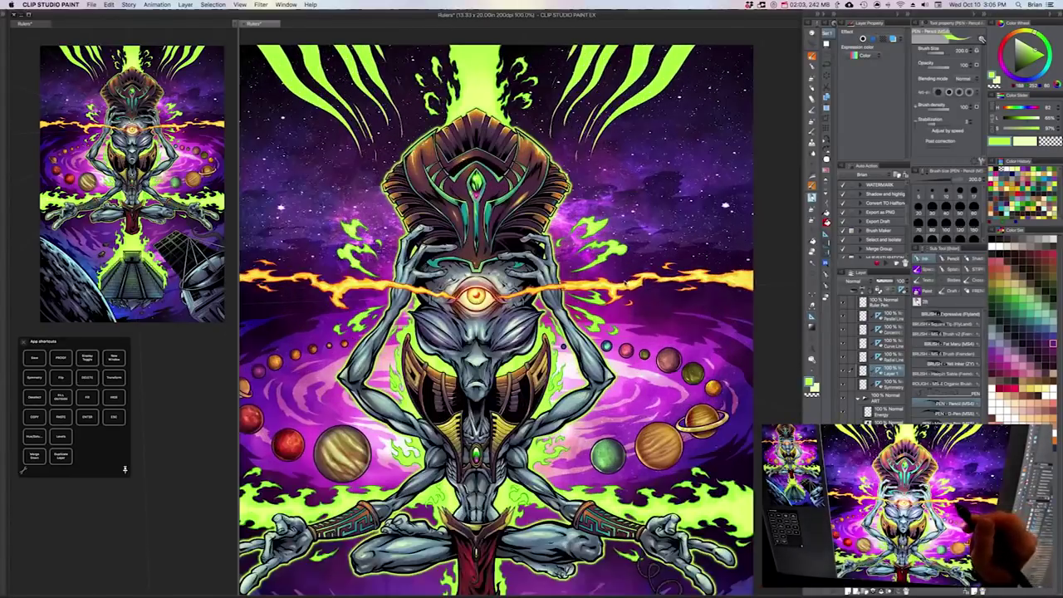
{"action": "left_click", "coordinate": [636, 278], "text": "super"}
{"action": "key", "text": "super+minus"}
{"action": "key", "text": "super+minus"}
{"action": "key", "text": "super+minus"}
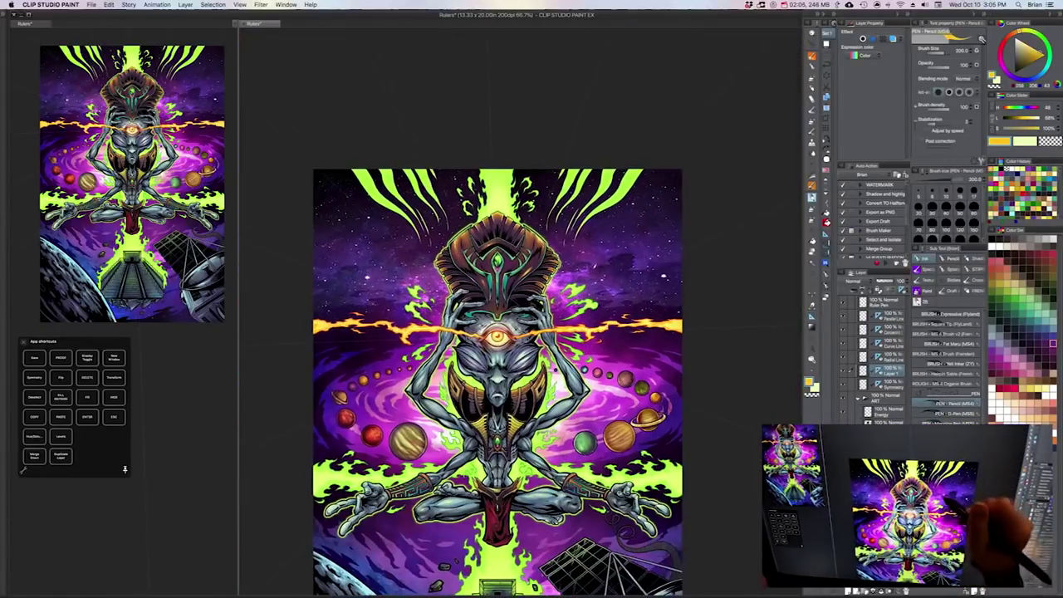
{"action": "mouse_move", "coordinate": [581, 264]}
{"action": "left_mouse_down"}
{"action": "mouse_move", "coordinate": [658, 221]}
{"action": "mouse_move", "coordinate": [706, 155]}
{"action": "left_mouse_up"}
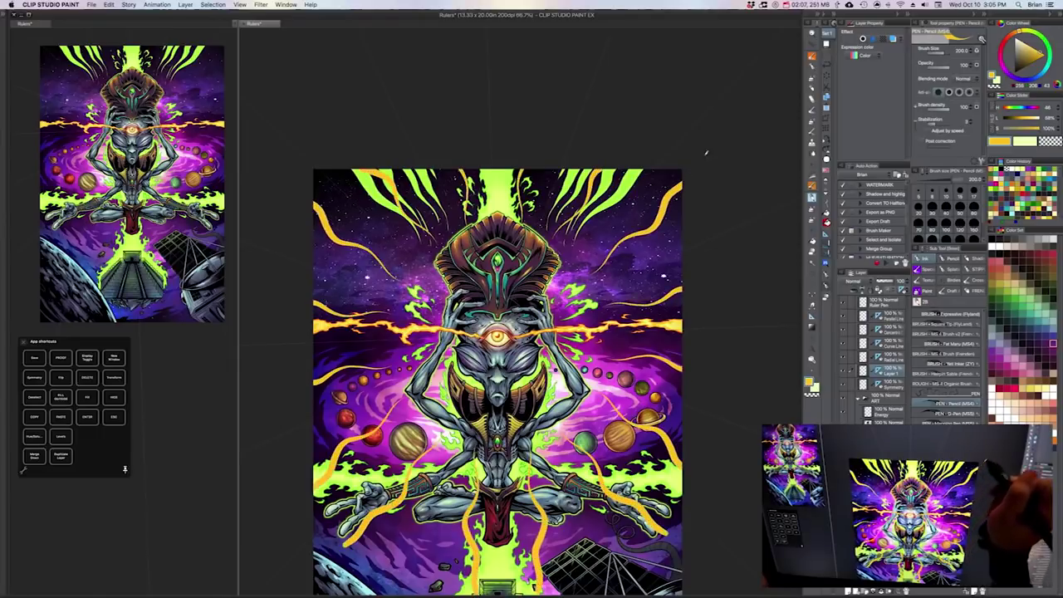
Step: Add more wavy orange streaks around the alien with the size 300 Pencil to fill out the radial pattern
{"action": "mouse_move", "coordinate": [693, 194]}
{"action": "left_mouse_down"}
{"action": "mouse_move", "coordinate": [668, 230]}
{"action": "mouse_move", "coordinate": [605, 260]}
{"action": "mouse_move", "coordinate": [691, 170]}
{"action": "left_mouse_up"}
{"action": "left_click_drag", "start_coordinate": [616, 300], "coordinate": [628, 297]}
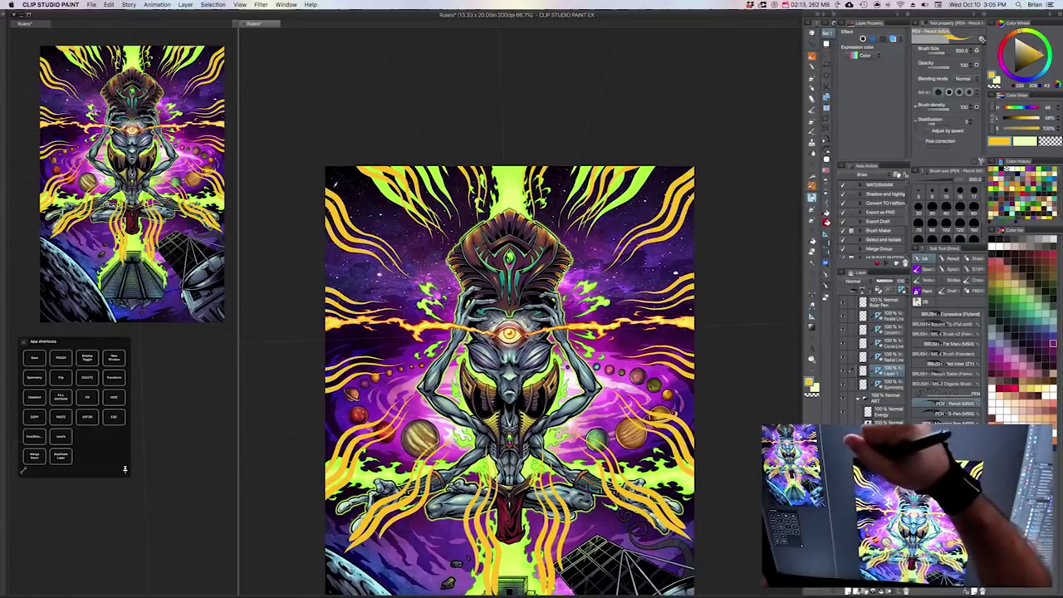
{"action": "left_click_drag", "start_coordinate": [326, 175], "coordinate": [352, 202]}
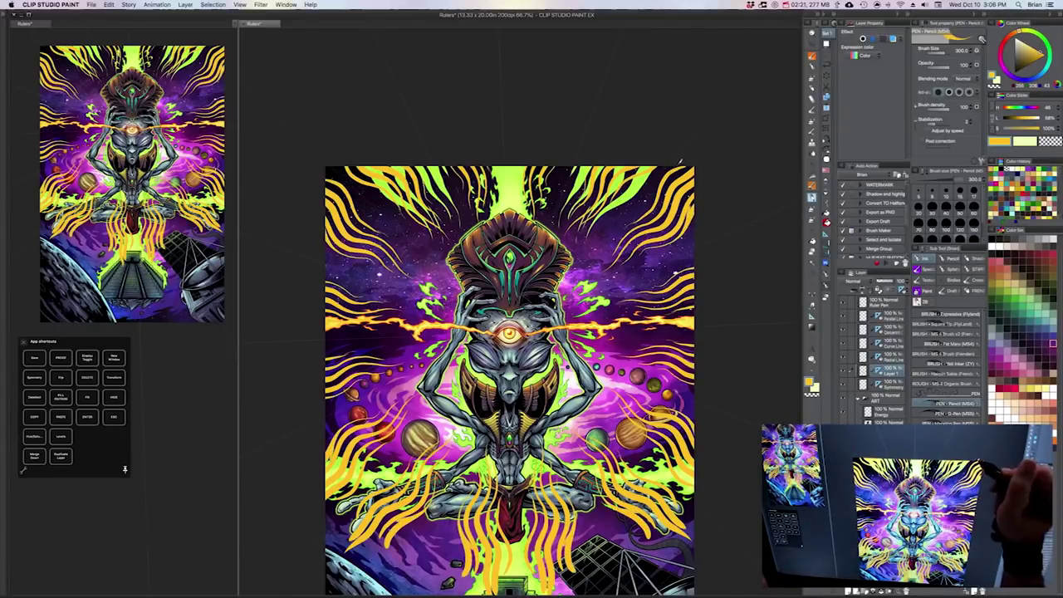
{"action": "left_click_drag", "start_coordinate": [680, 162], "coordinate": [650, 193]}
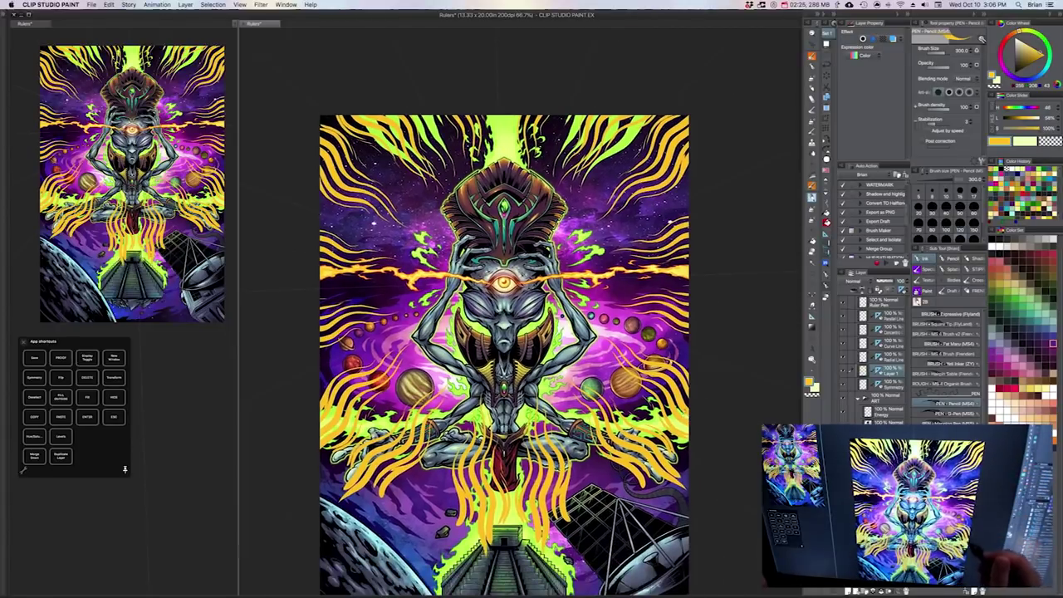
{"action": "left_click_drag", "start_coordinate": [601, 339], "coordinate": [613, 364]}
Step: Sample a pale yellow from the artwork and draw short radially mirrored streaks around the alien
{"action": "left_click", "coordinate": [613, 364], "text": "super"}
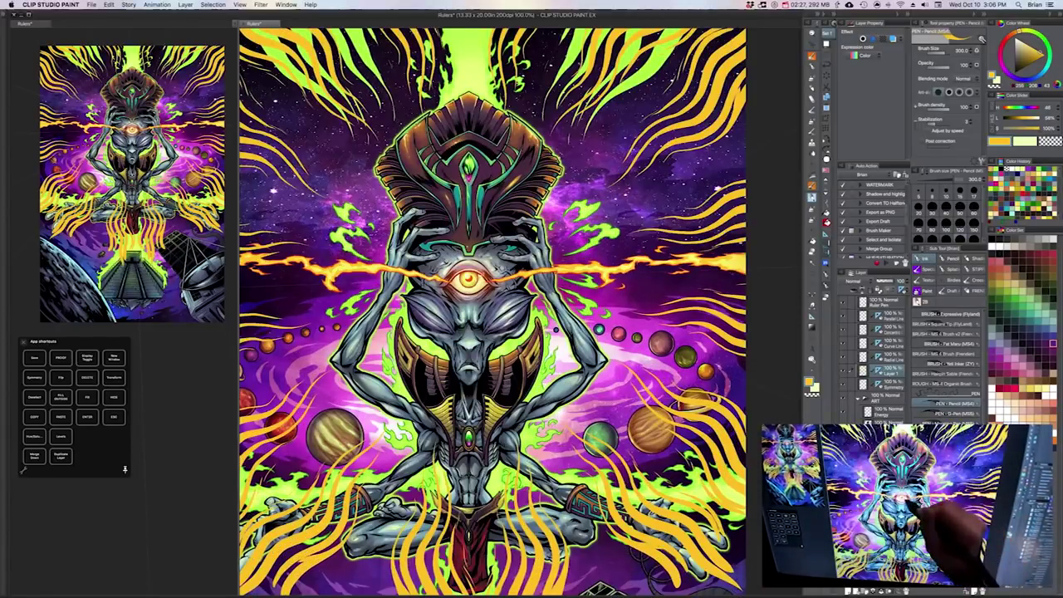
{"action": "left_click", "coordinate": [572, 265], "text": "alt"}
{"action": "left_click", "coordinate": [572, 262], "text": "super"}
{"action": "left_click", "coordinate": [704, 175], "text": "alt"}
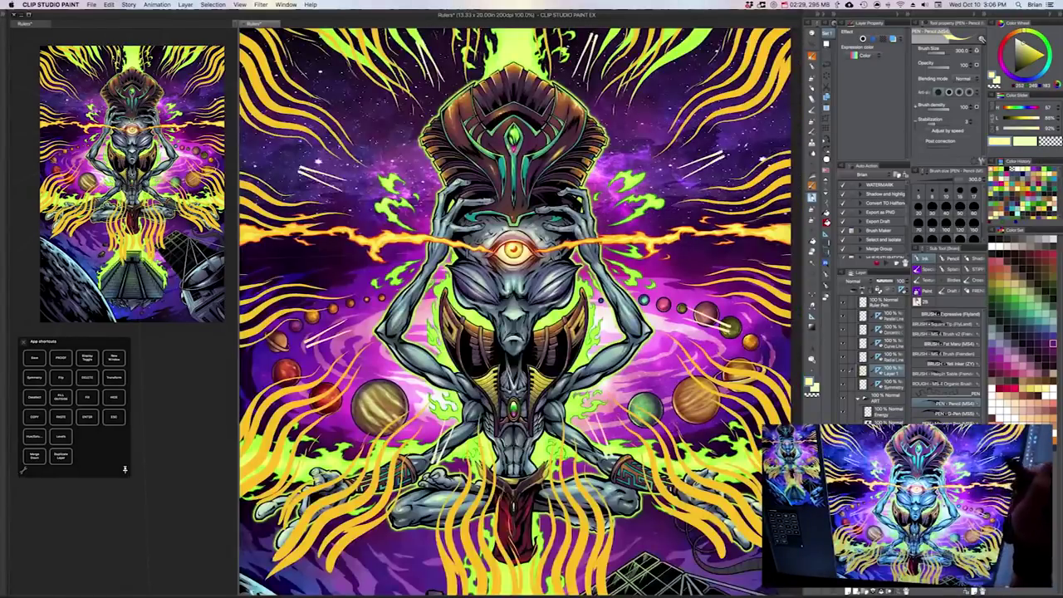
{"action": "key", "text": "super+minus"}
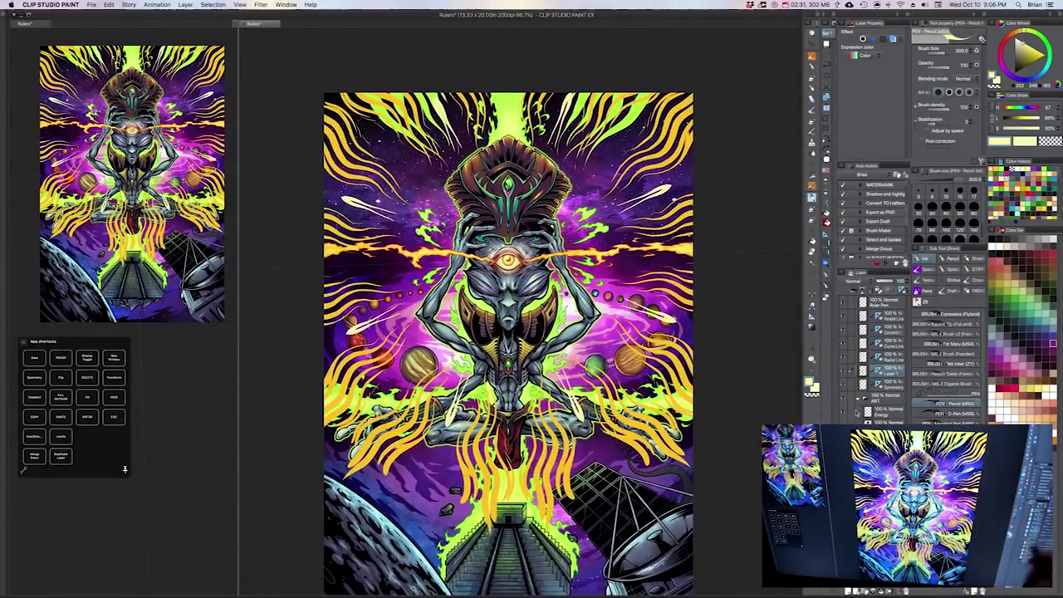
Step: Hide Layer 1 and the Symmetry layer, and make the Radial Line layer active
{"action": "left_click", "coordinate": [844, 373]}
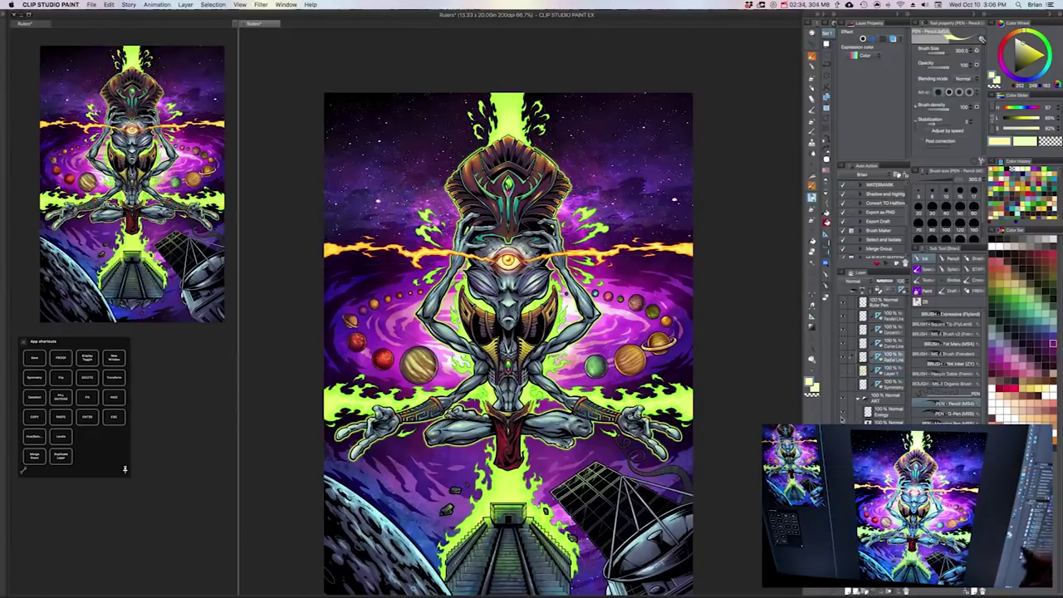
{"action": "left_click", "coordinate": [864, 358]}
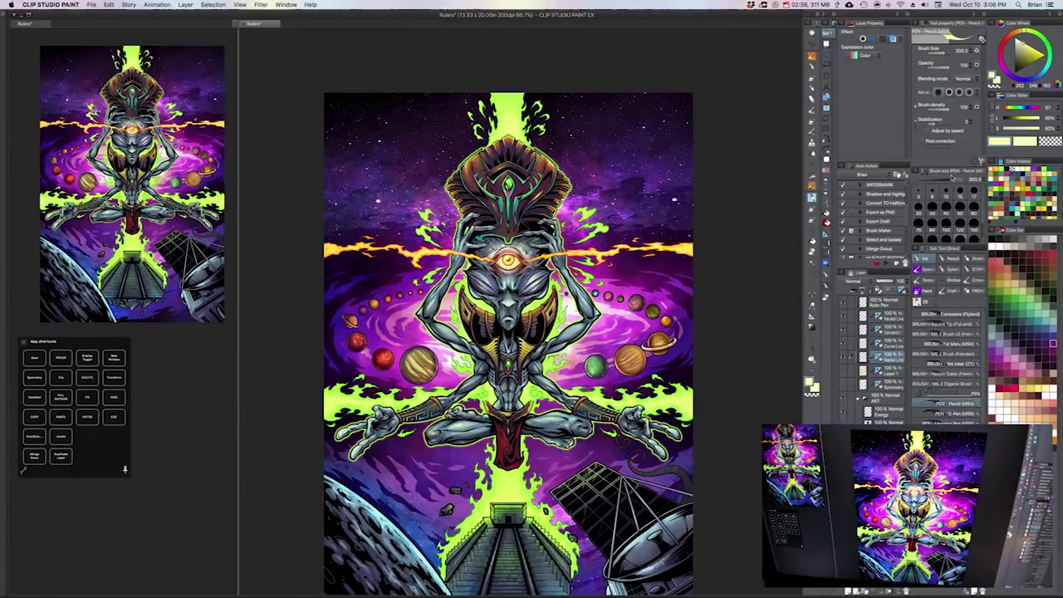
Step: Choose the Special ruler and review its available ruler types, leaving the type on Parallel line
{"action": "left_click", "coordinate": [827, 236]}
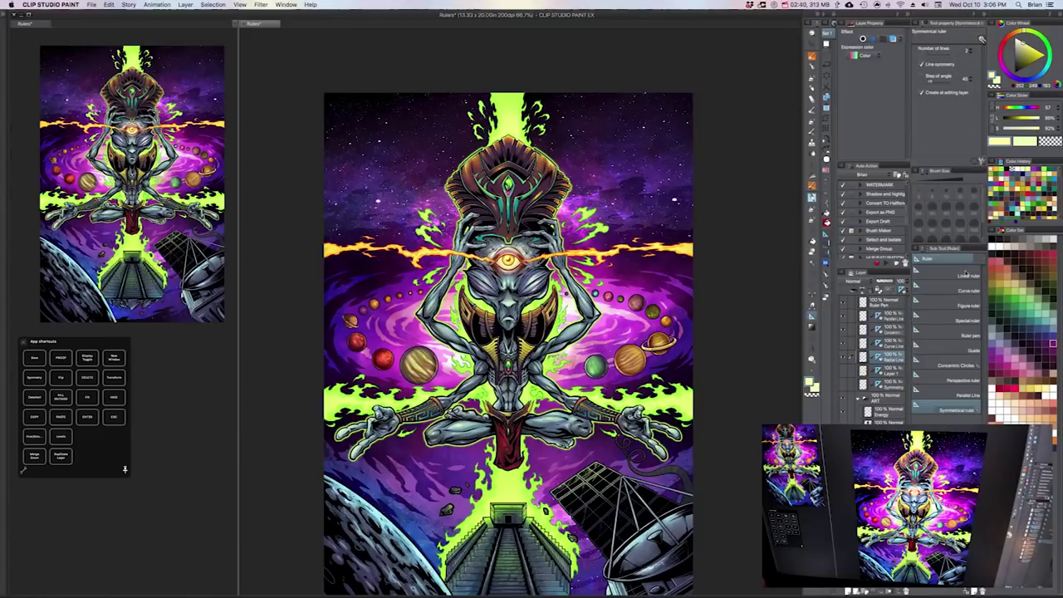
{"action": "left_click", "coordinate": [968, 306]}
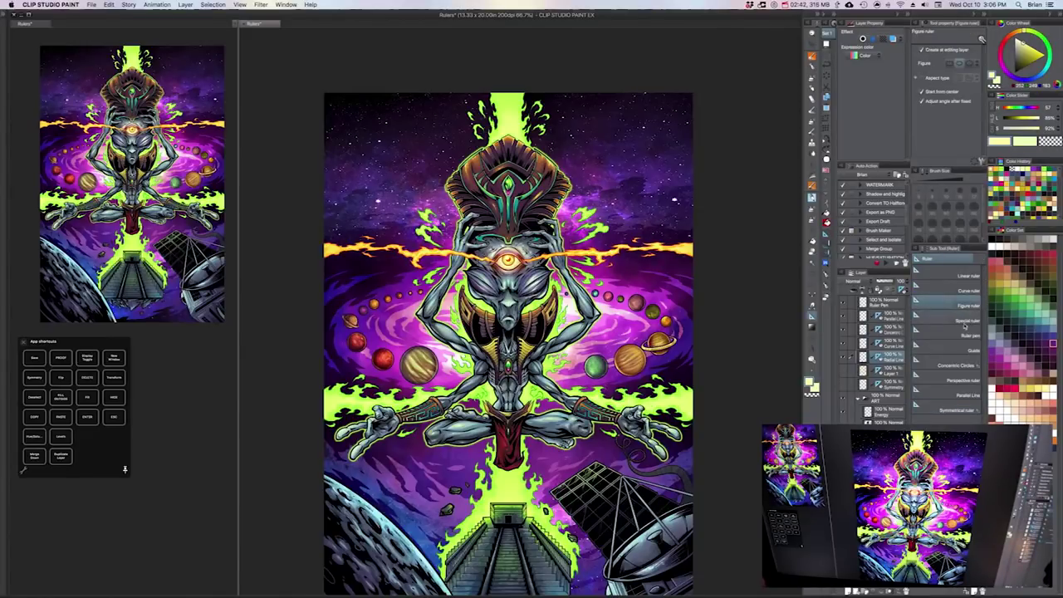
{"action": "left_click", "coordinate": [965, 322]}
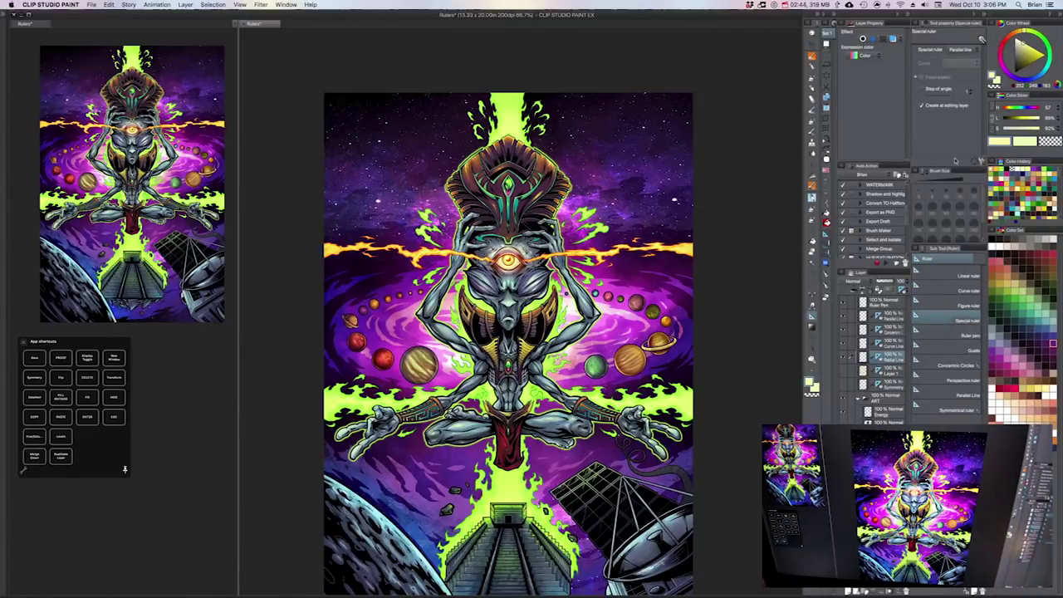
{"action": "left_click", "coordinate": [967, 51]}
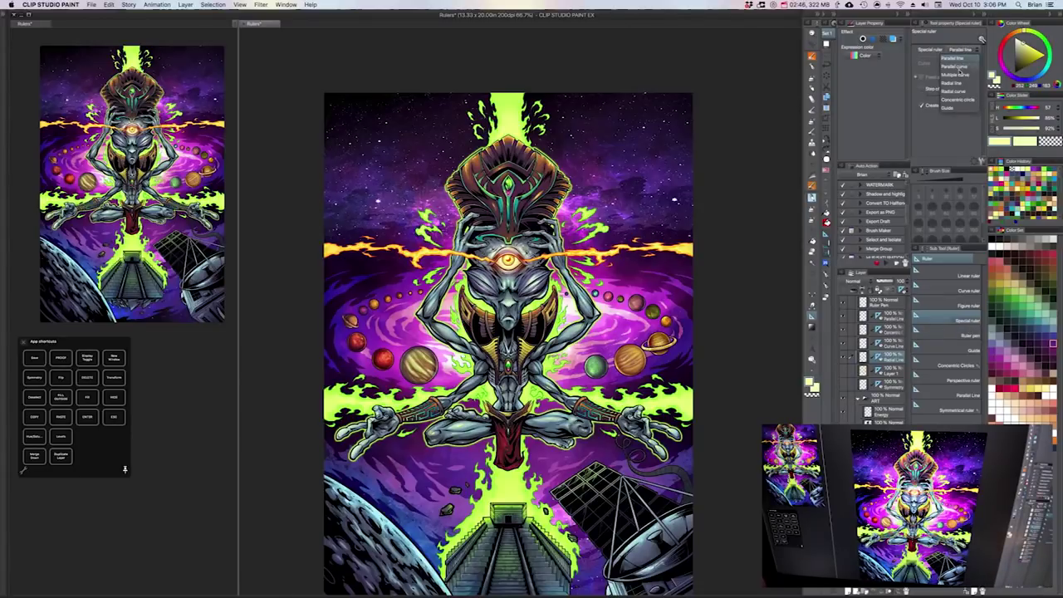
{"action": "left_click", "coordinate": [938, 135]}
{"action": "scroll", "coordinate": [508, 344], "scroll_direction": "up", "scroll_amount": 1}
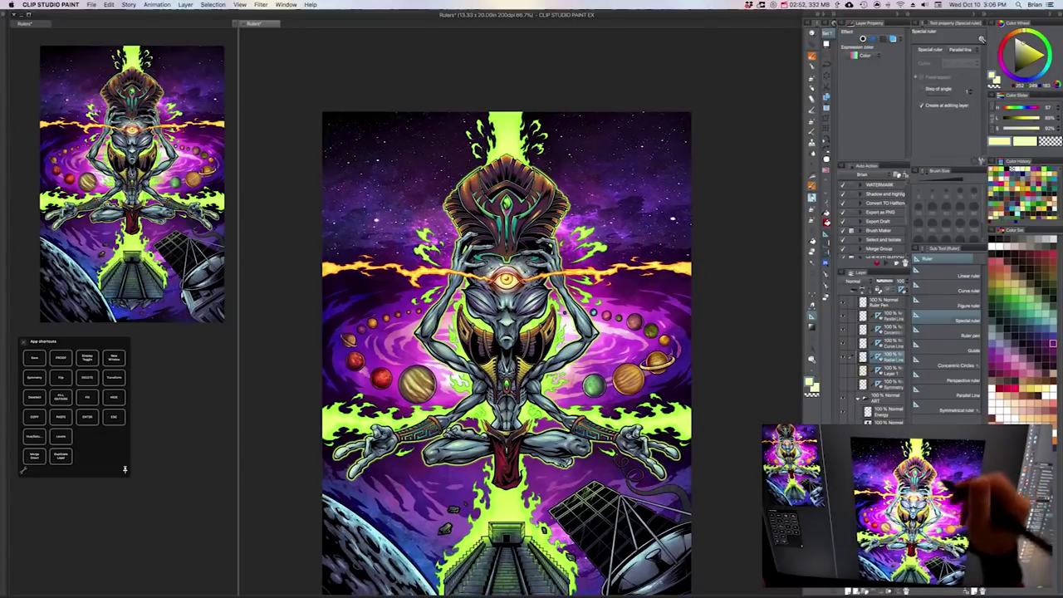
Step: Try a purple Pencil streak in the upper-right sky and replace it with a radial streak in orange sampled from the energy beam
{"action": "key", "text": "p"}
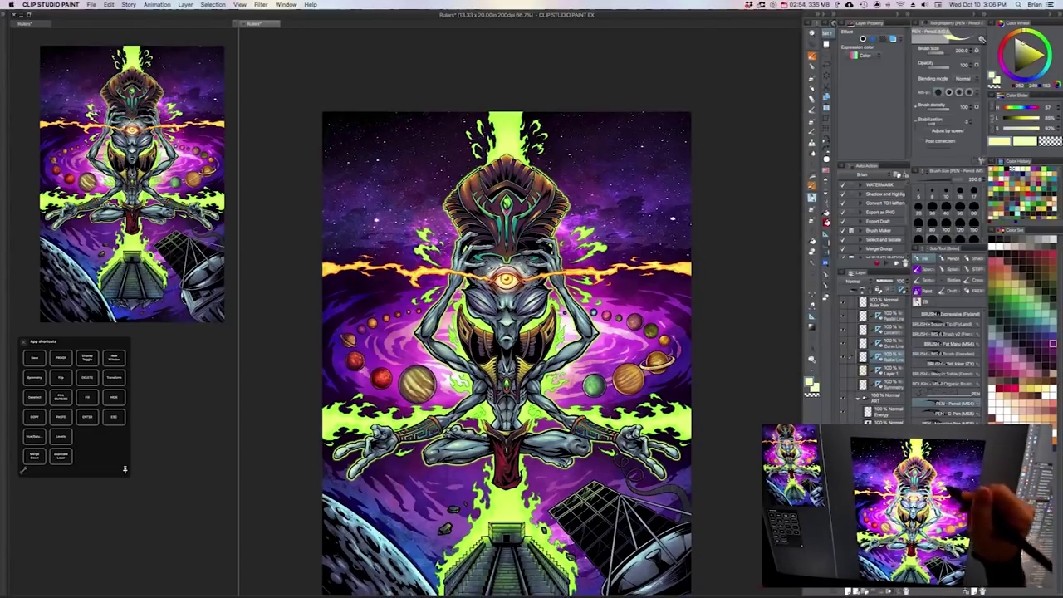
{"action": "left_click", "coordinate": [594, 239], "text": "alt"}
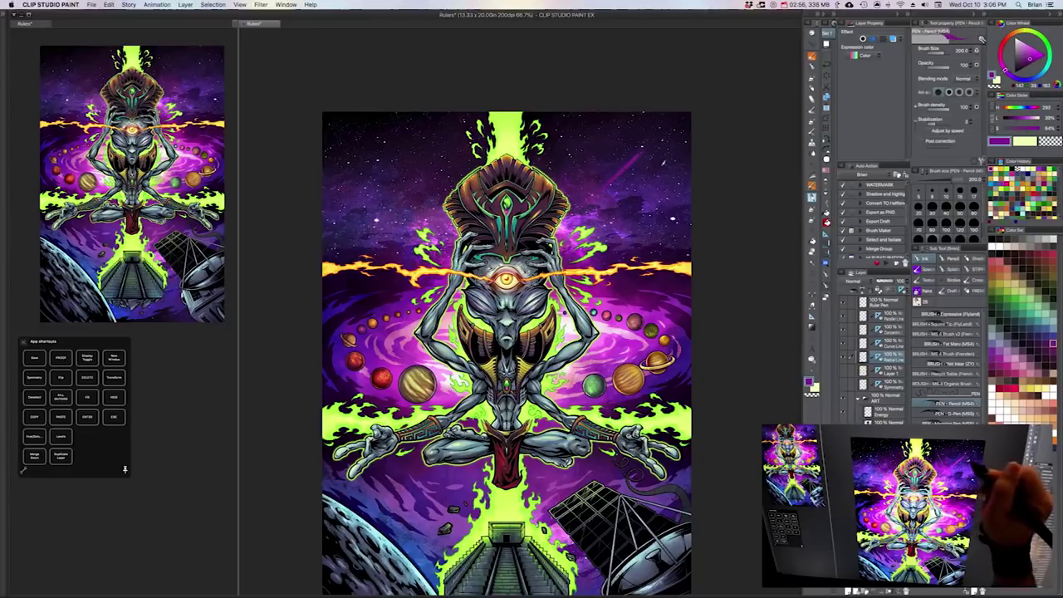
{"action": "left_click", "coordinate": [598, 264], "text": "alt"}
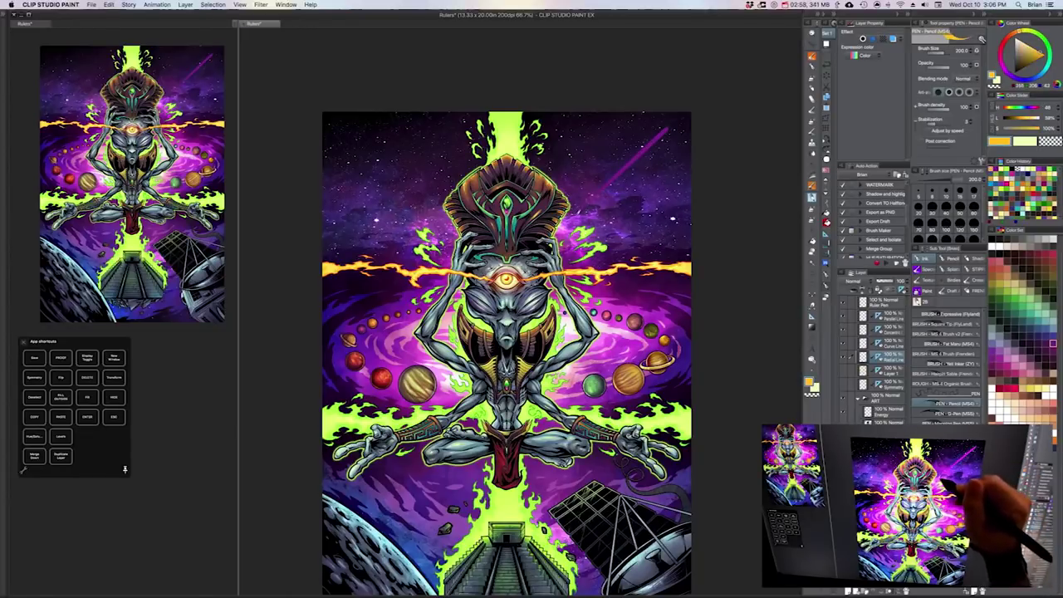
{"action": "key", "text": "super+z"}
{"action": "left_click_drag", "start_coordinate": [583, 208], "coordinate": [734, 92]}
Step: Set the Pencil size to 250 and add a cluster of orange radial streaks in the upper-right sky
{"action": "key", "text": "]"}
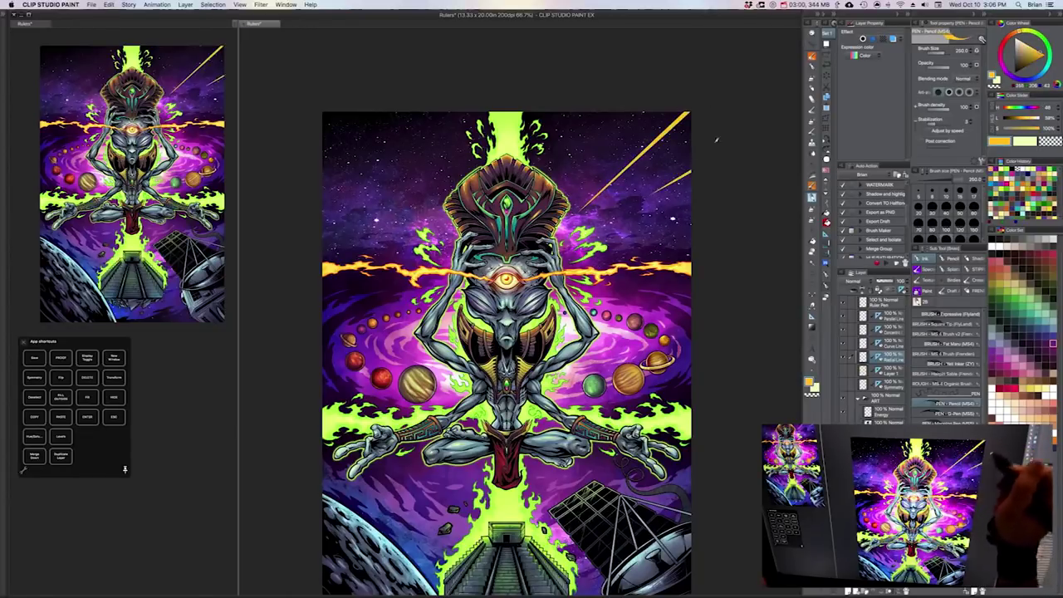
{"action": "left_click_drag", "start_coordinate": [602, 216], "coordinate": [690, 156]}
{"action": "left_click_drag", "start_coordinate": [619, 199], "coordinate": [693, 149]}
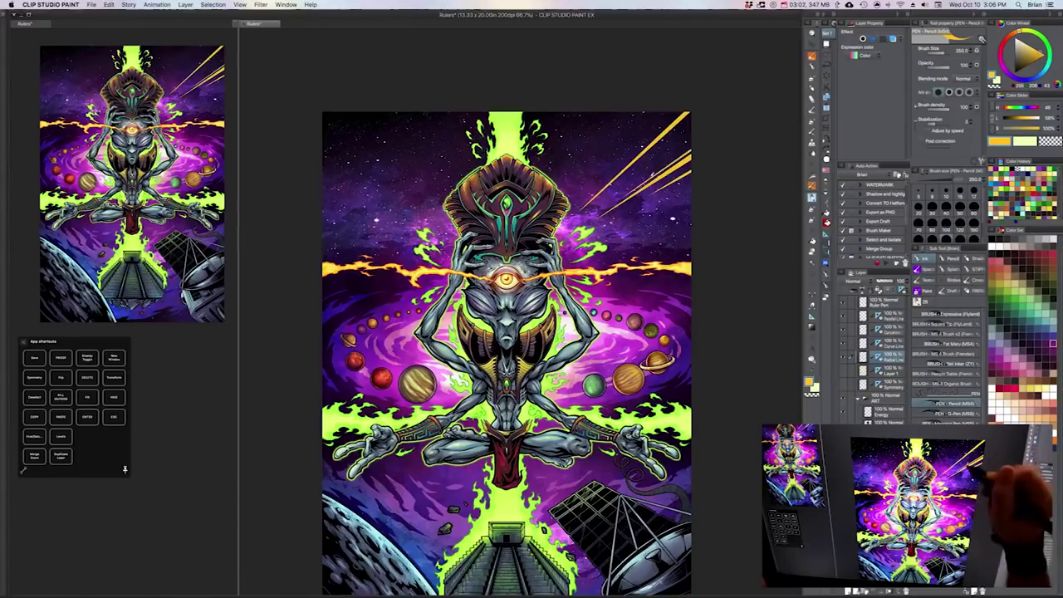
{"action": "left_click_drag", "start_coordinate": [648, 181], "coordinate": [693, 146]}
{"action": "left_click_drag", "start_coordinate": [656, 164], "coordinate": [693, 135]}
{"action": "left_click_drag", "start_coordinate": [628, 182], "coordinate": [693, 130]}
{"action": "left_click_drag", "start_coordinate": [644, 167], "coordinate": [691, 127]}
Step: Enlarge the Pencil up to size 400 and draw orange radial streaks across the upper-left sky
{"action": "key", "text": "]"}
{"action": "key", "text": "]"}
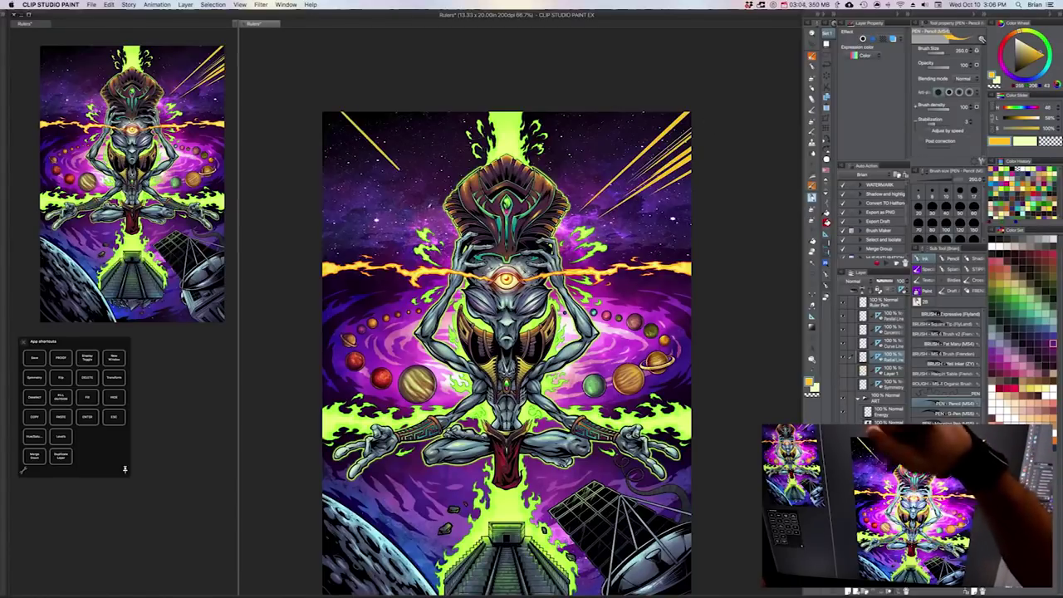
{"action": "mouse_move", "coordinate": [355, 106]}
{"action": "left_mouse_down"}
{"action": "mouse_move", "coordinate": [428, 190]}
{"action": "mouse_move", "coordinate": [387, 111]}
{"action": "mouse_move", "coordinate": [324, 111]}
{"action": "left_mouse_up"}
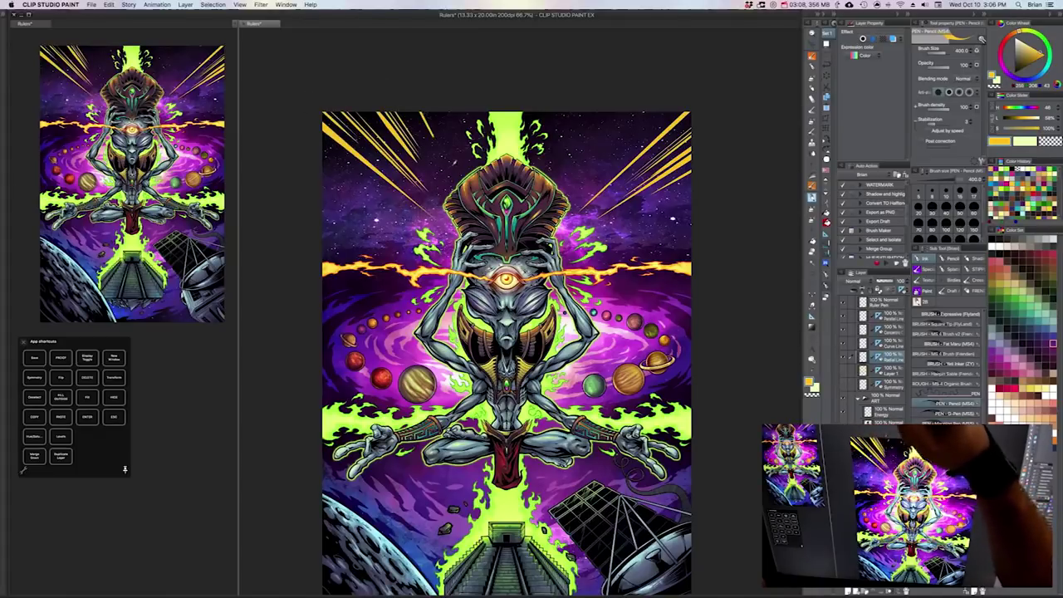
{"action": "left_click_drag", "start_coordinate": [322, 216], "coordinate": [407, 246]}
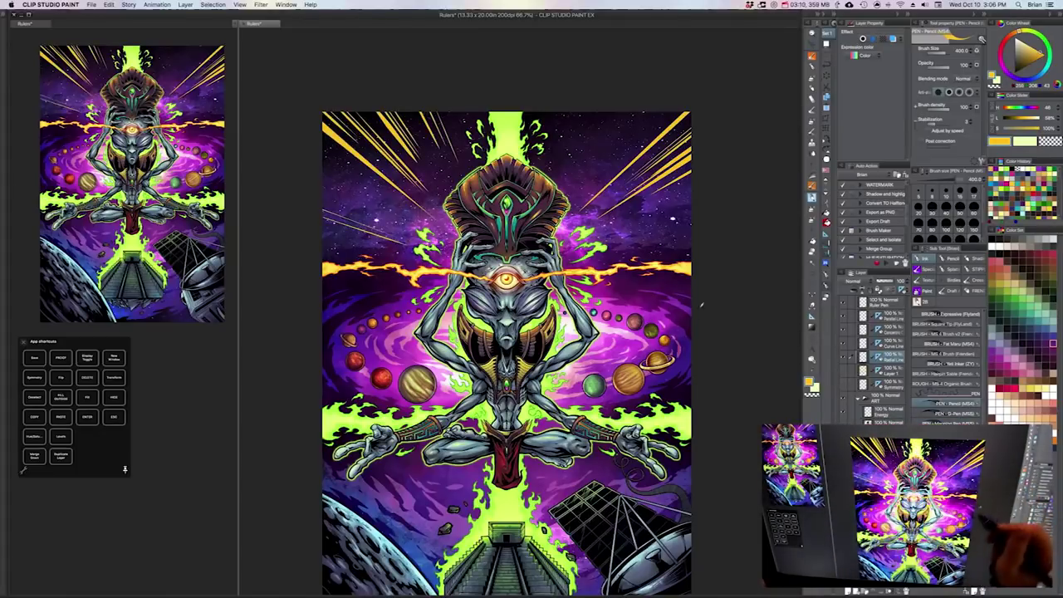
Step: Draw orange radial streaks over the planets on both sides of the alien with the size 400 Pencil
{"action": "mouse_move", "coordinate": [690, 379]}
{"action": "left_mouse_down"}
{"action": "mouse_move", "coordinate": [642, 352]}
{"action": "mouse_move", "coordinate": [690, 414]}
{"action": "left_mouse_up"}
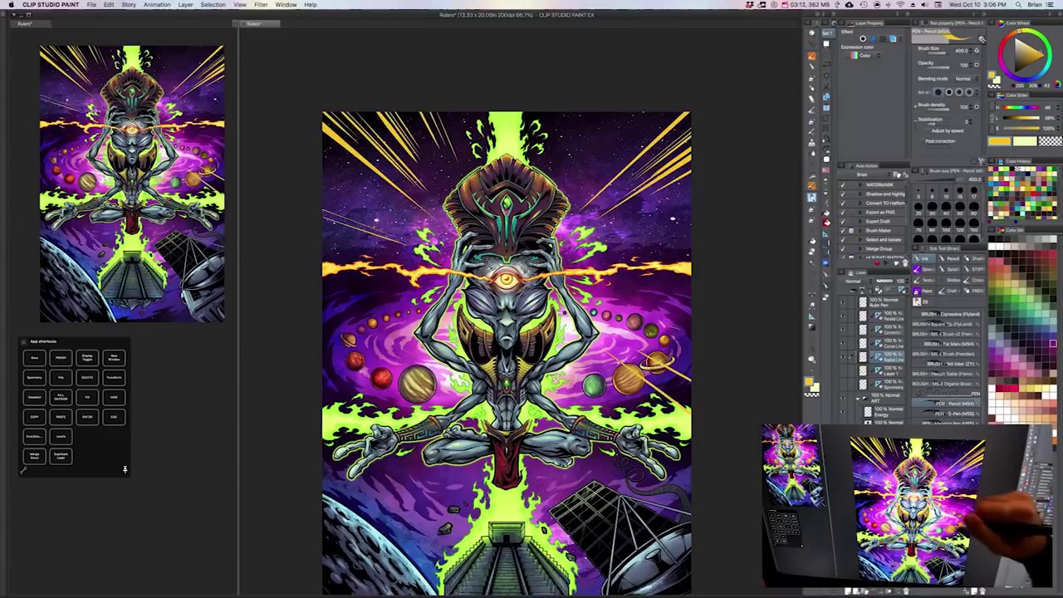
{"action": "left_click_drag", "start_coordinate": [607, 352], "coordinate": [691, 409]}
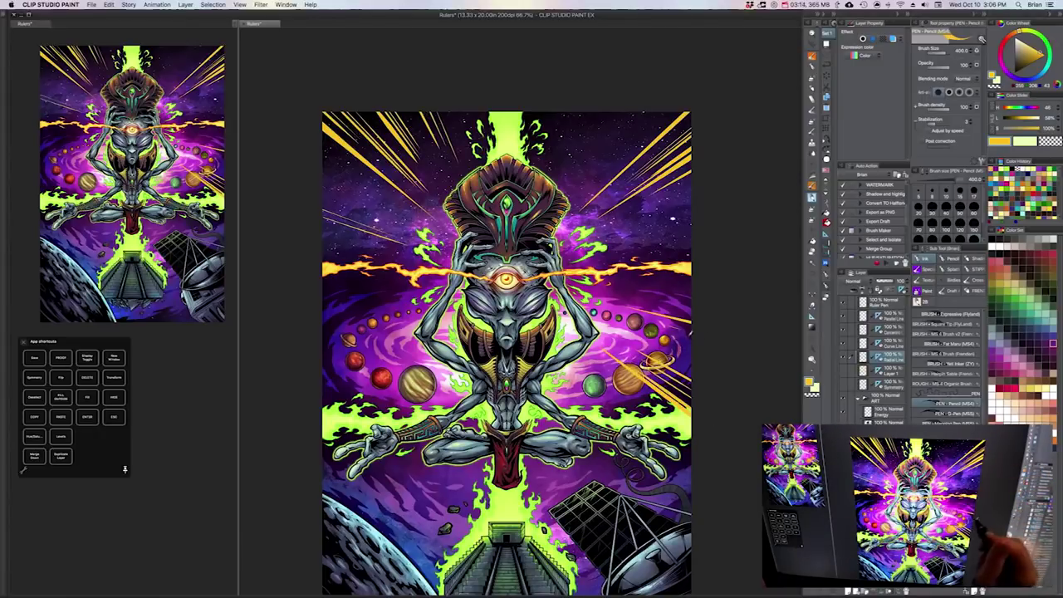
{"action": "left_click_drag", "start_coordinate": [694, 336], "coordinate": [626, 315]}
{"action": "left_click_drag", "start_coordinate": [580, 407], "coordinate": [618, 398]}
{"action": "left_click_drag", "start_coordinate": [361, 370], "coordinate": [435, 322]}
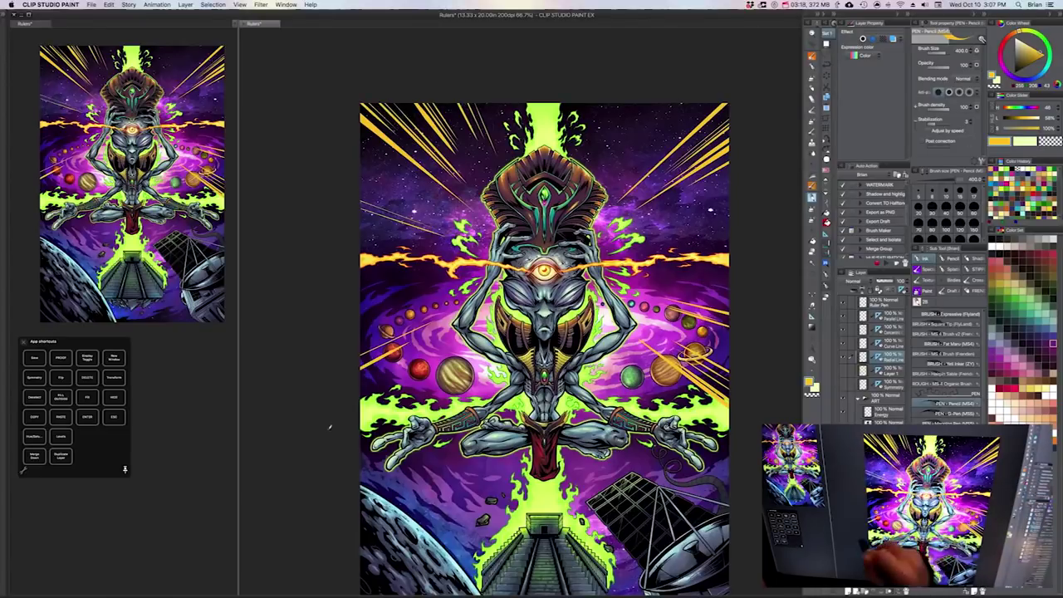
{"action": "left_click_drag", "start_coordinate": [330, 427], "coordinate": [456, 336]}
{"action": "left_click_drag", "start_coordinate": [394, 368], "coordinate": [463, 323]}
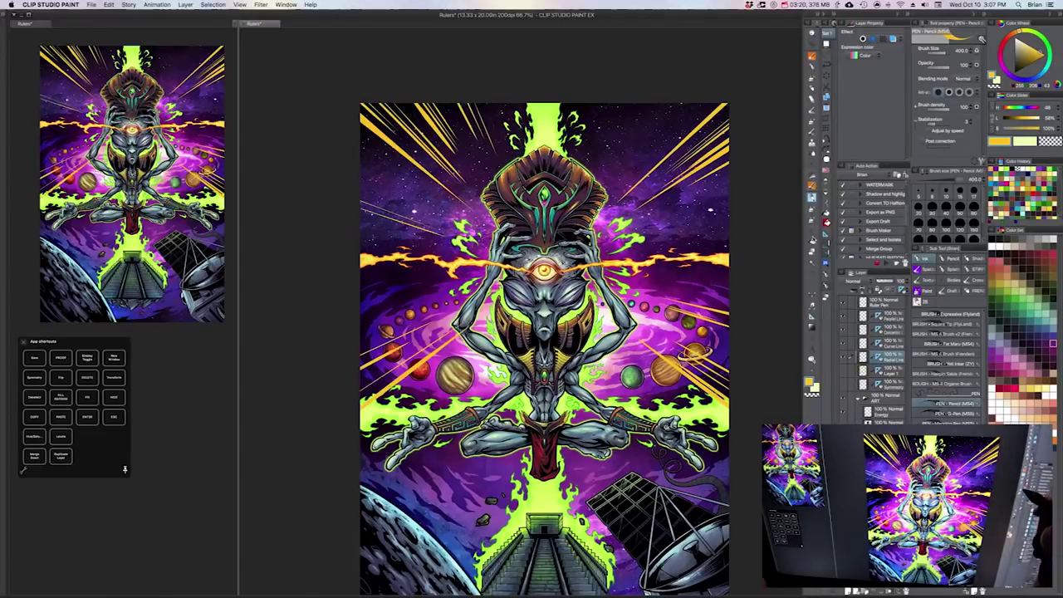
Step: Review the ruler types offered by the Special ruler, leaving it on Parallel line
{"action": "left_click", "coordinate": [812, 306]}
{"action": "left_click", "coordinate": [813, 316]}
{"action": "left_click", "coordinate": [976, 51]}
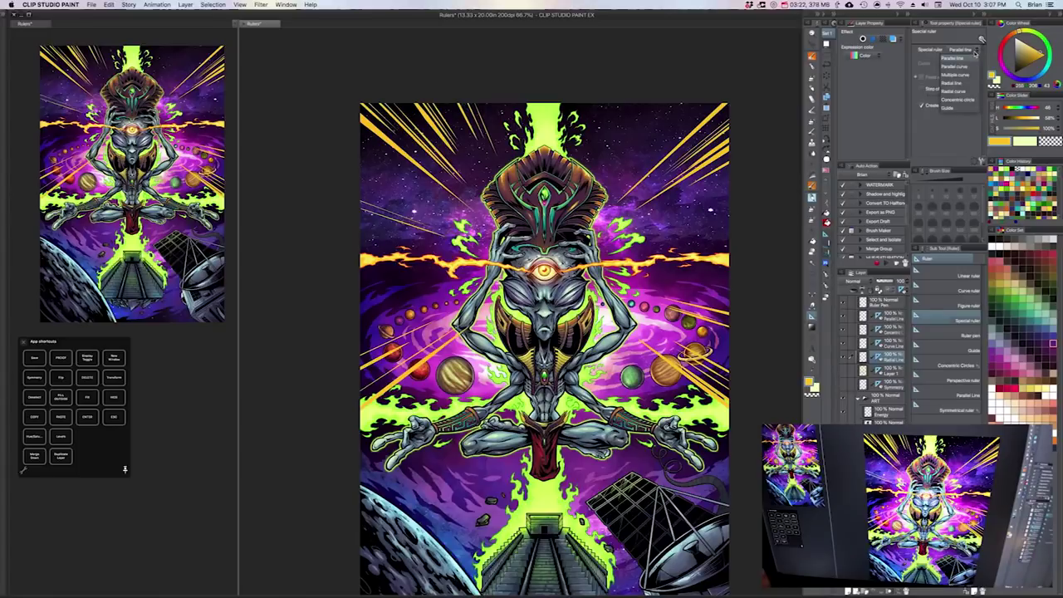
{"action": "left_click", "coordinate": [948, 127]}
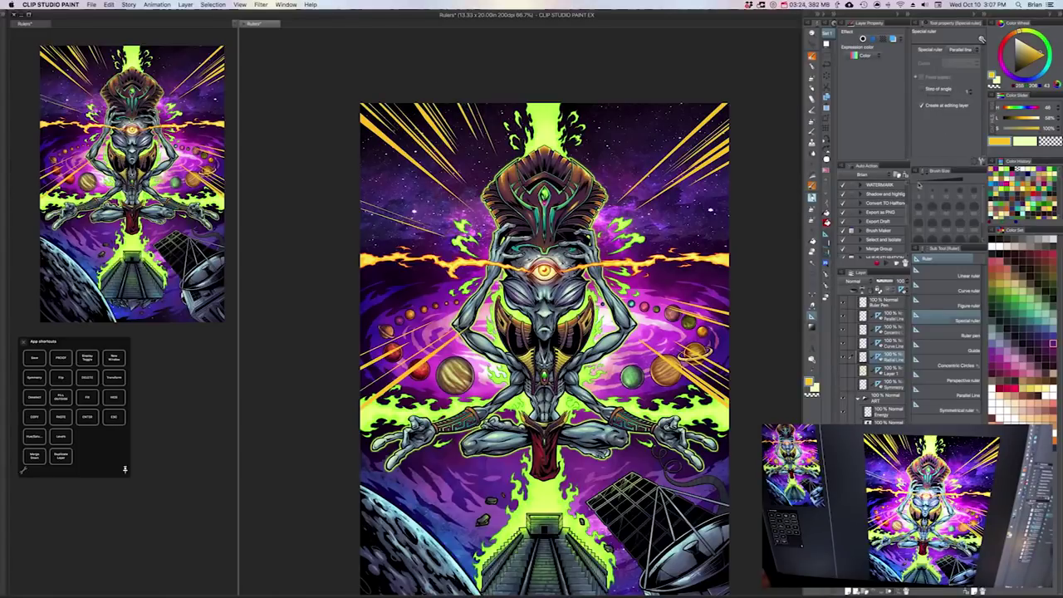
Step: Hide the radial line layer, make the curve line layer active, and select the Pencil
{"action": "left_click", "coordinate": [864, 347]}
{"action": "left_click", "coordinate": [840, 366]}
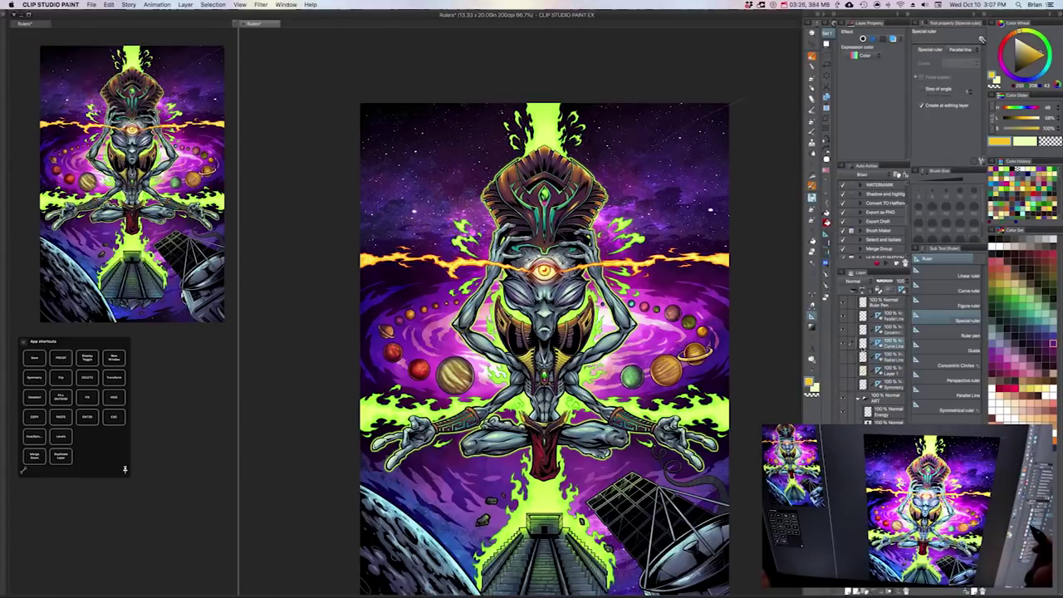
{"action": "key", "text": "p"}
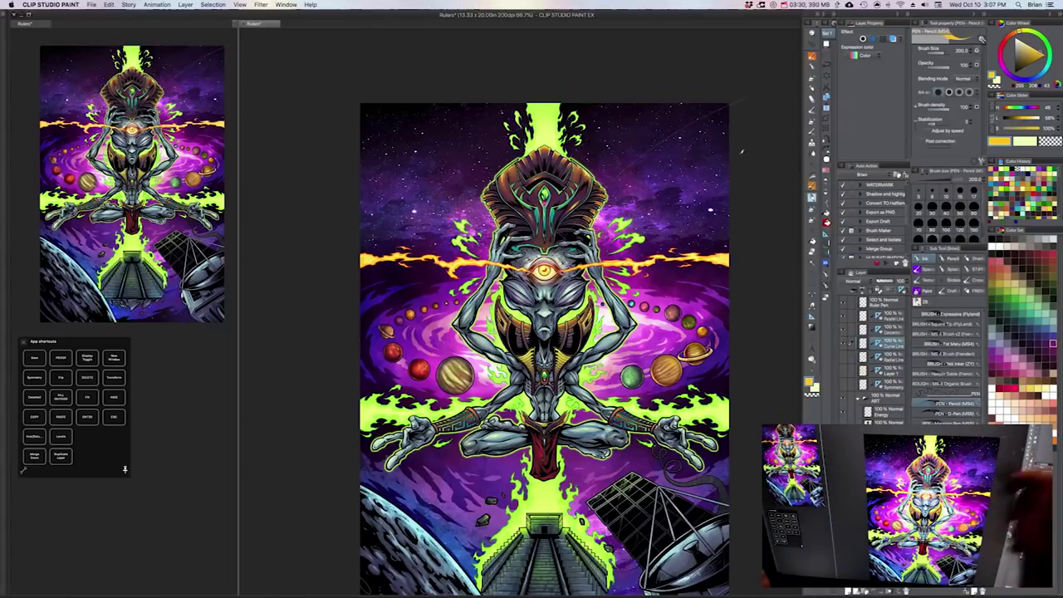
Step: Draw curved orange streaks across the upper-right sky along the curve ruler, enlarging the Pencil to size 250
{"action": "left_click_drag", "start_coordinate": [647, 189], "coordinate": [776, 139]}
{"action": "key", "text": "bracketright"}
{"action": "mouse_move", "coordinate": [667, 168]}
{"action": "left_mouse_down"}
{"action": "mouse_move", "coordinate": [731, 131]}
{"action": "mouse_move", "coordinate": [640, 193]}
{"action": "left_mouse_up"}
{"action": "left_click_drag", "start_coordinate": [708, 123], "coordinate": [625, 204]}
{"action": "mouse_move", "coordinate": [728, 116]}
{"action": "left_mouse_down"}
{"action": "mouse_move", "coordinate": [603, 207]}
{"action": "mouse_move", "coordinate": [596, 178]}
{"action": "left_mouse_up"}
{"action": "left_click_drag", "start_coordinate": [702, 103], "coordinate": [603, 151]}
{"action": "mouse_move", "coordinate": [729, 184]}
{"action": "left_mouse_down"}
{"action": "mouse_move", "coordinate": [636, 212]}
{"action": "mouse_move", "coordinate": [681, 209]}
{"action": "left_mouse_up"}
Step: Draw curved orange streaks from the poster's upper-left edges toward the alien's headdress
{"action": "left_click_drag", "start_coordinate": [360, 121], "coordinate": [454, 207]}
{"action": "left_click_drag", "start_coordinate": [376, 107], "coordinate": [445, 183]}
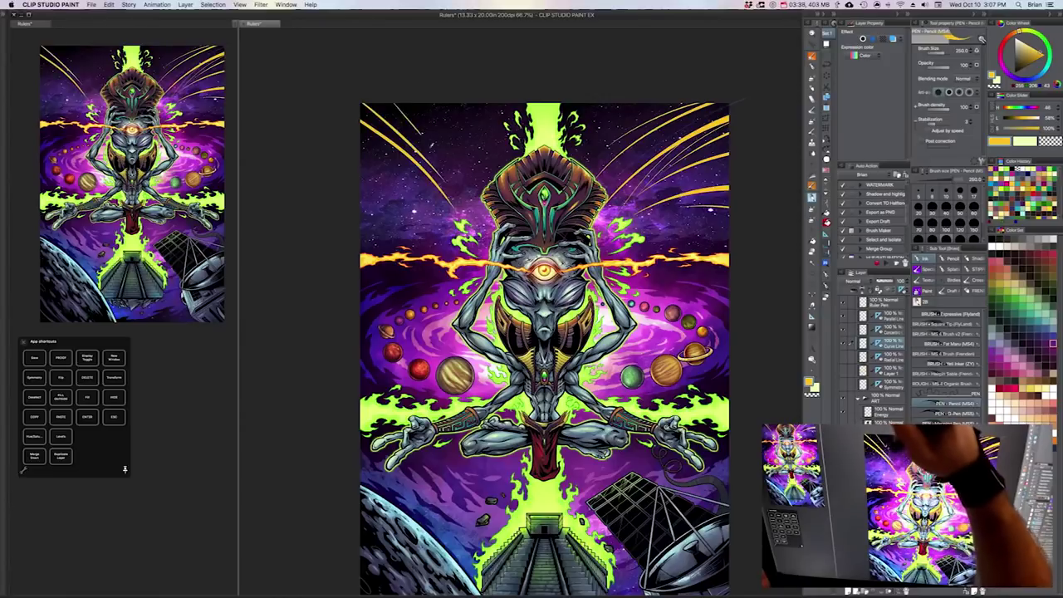
{"action": "left_click_drag", "start_coordinate": [426, 103], "coordinate": [478, 198]}
Step: Add curved orange streaks over the planets, arms and lower background on both sides of the alien
{"action": "left_click_drag", "start_coordinate": [729, 280], "coordinate": [628, 291]}
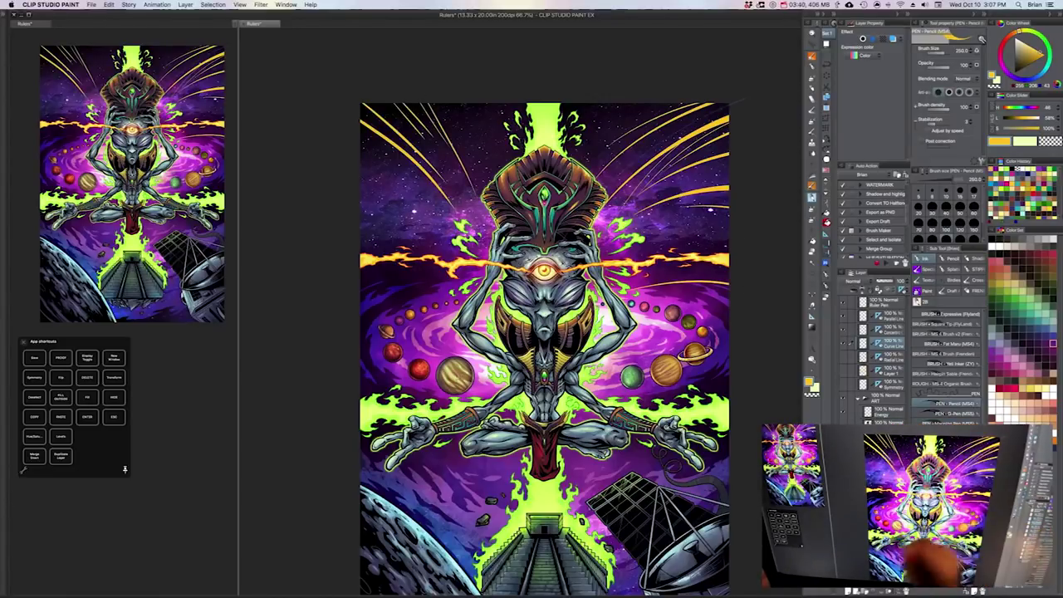
{"action": "left_click_drag", "start_coordinate": [360, 367], "coordinate": [494, 296]}
{"action": "left_click_drag", "start_coordinate": [360, 339], "coordinate": [482, 293]}
{"action": "left_click_drag", "start_coordinate": [362, 403], "coordinate": [455, 319]}
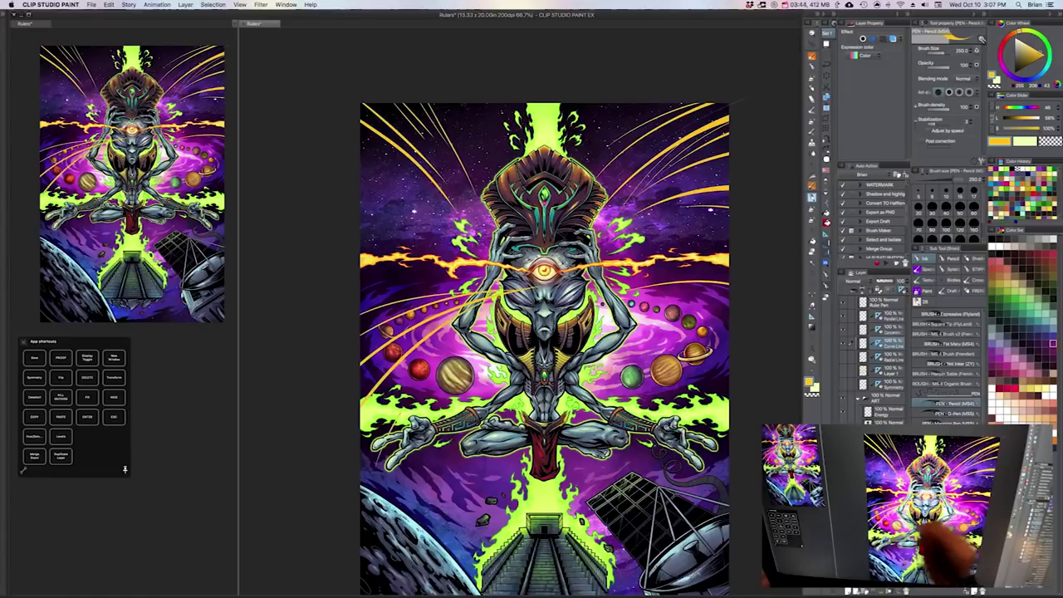
{"action": "left_click_drag", "start_coordinate": [394, 422], "coordinate": [476, 324]}
{"action": "left_click_drag", "start_coordinate": [403, 580], "coordinate": [481, 332]}
{"action": "left_click_drag", "start_coordinate": [451, 502], "coordinate": [475, 374]}
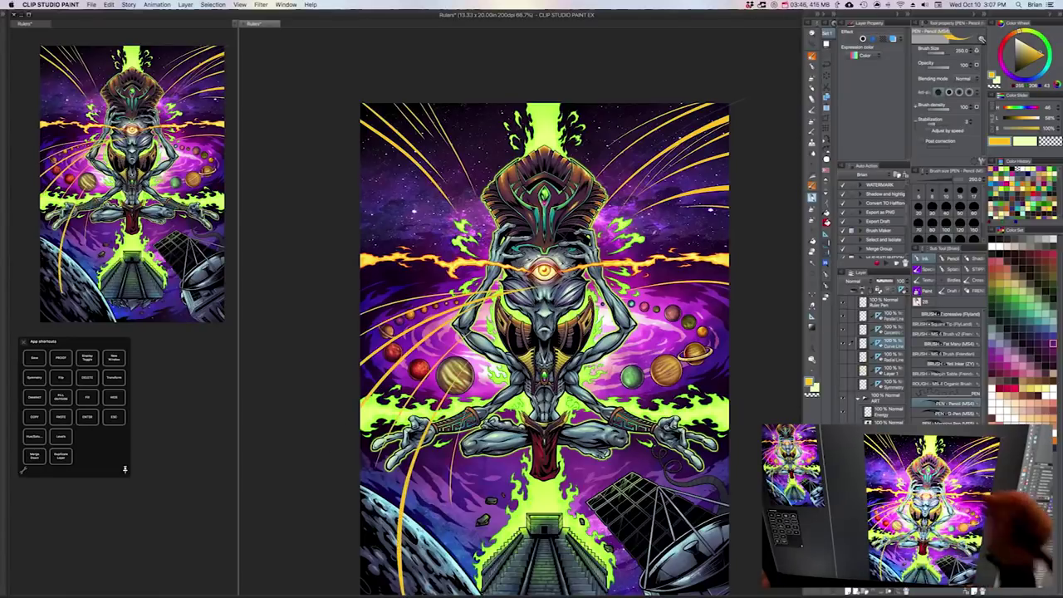
{"action": "left_click_drag", "start_coordinate": [635, 242], "coordinate": [730, 230]}
{"action": "mouse_move", "coordinate": [673, 306]}
{"action": "left_mouse_down"}
{"action": "mouse_move", "coordinate": [730, 354]}
{"action": "mouse_move", "coordinate": [726, 529]}
{"action": "left_mouse_up"}
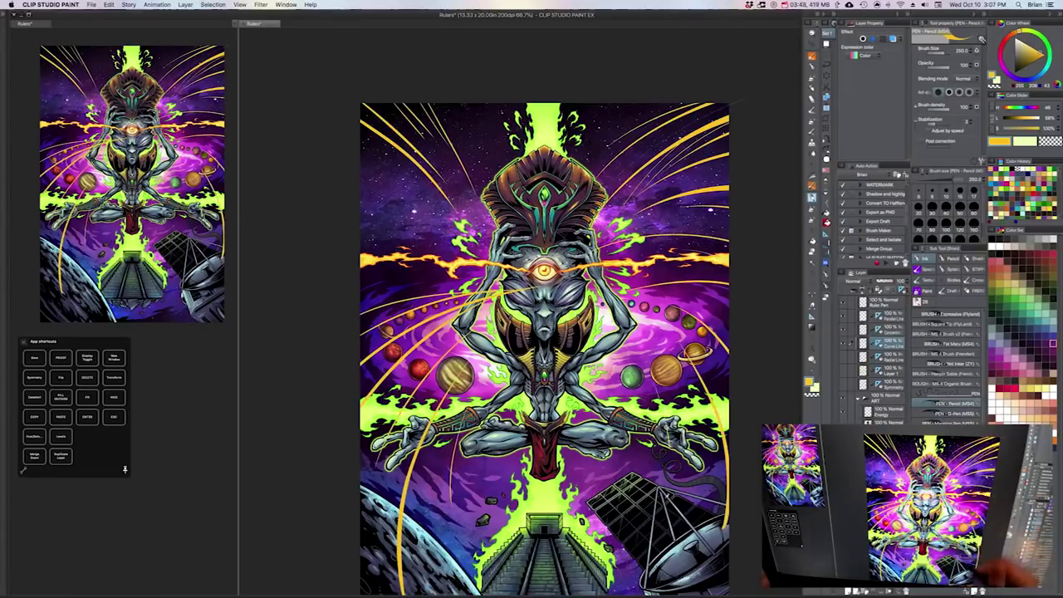
{"action": "left_click_drag", "start_coordinate": [666, 445], "coordinate": [672, 500]}
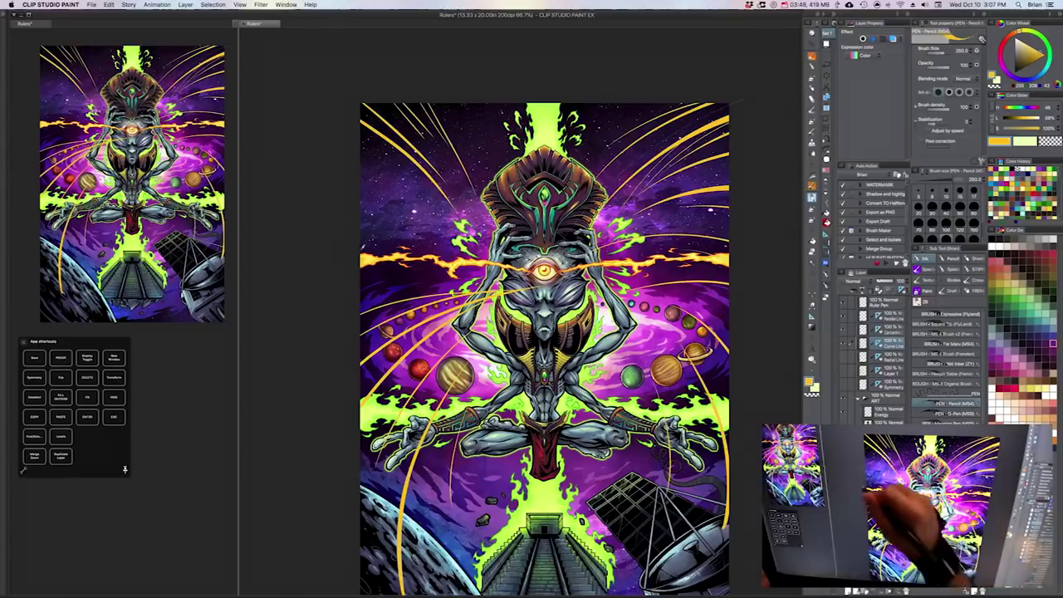
Step: Hide the curve line layer, activate the concentric circle layer, and pick a pale yellow-green drawing color
{"action": "left_click", "coordinate": [854, 339]}
{"action": "left_click", "coordinate": [891, 331]}
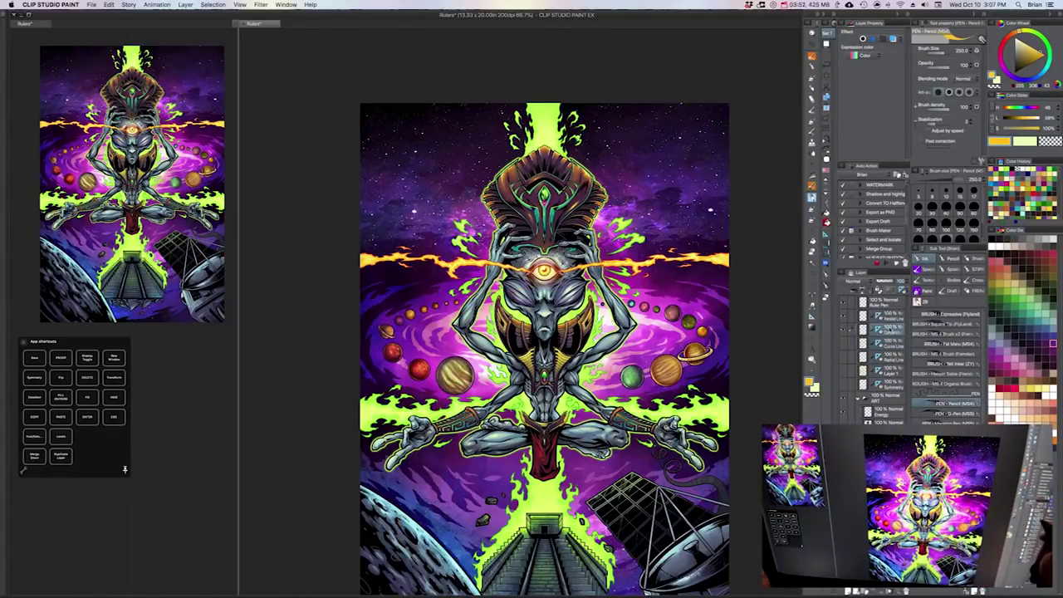
{"action": "left_click_drag", "start_coordinate": [694, 342], "coordinate": [680, 330]}
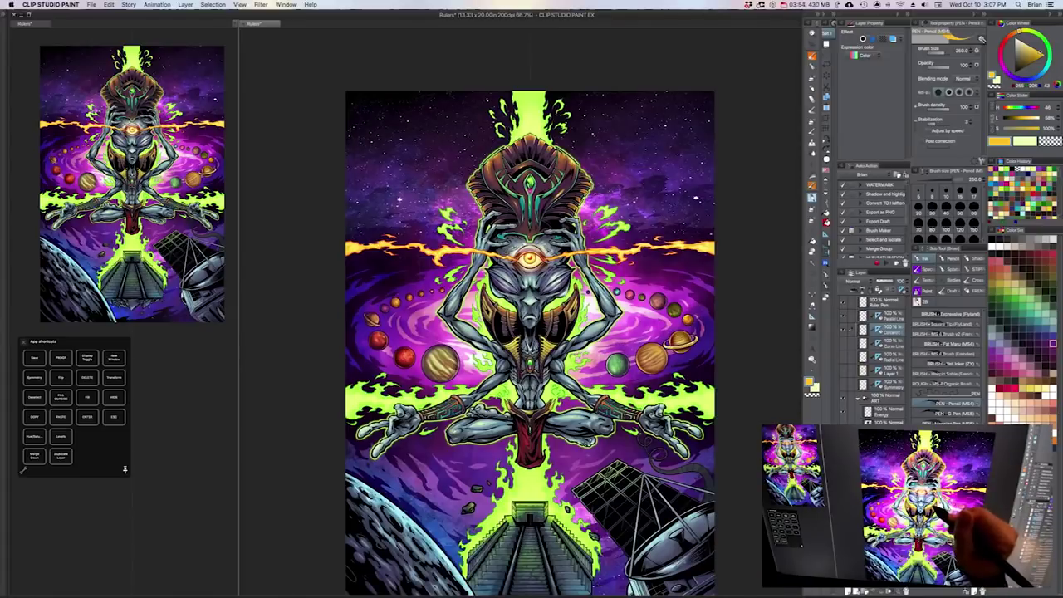
{"action": "left_click", "coordinate": [565, 294], "text": "alt"}
{"action": "left_click", "coordinate": [1027, 43]}
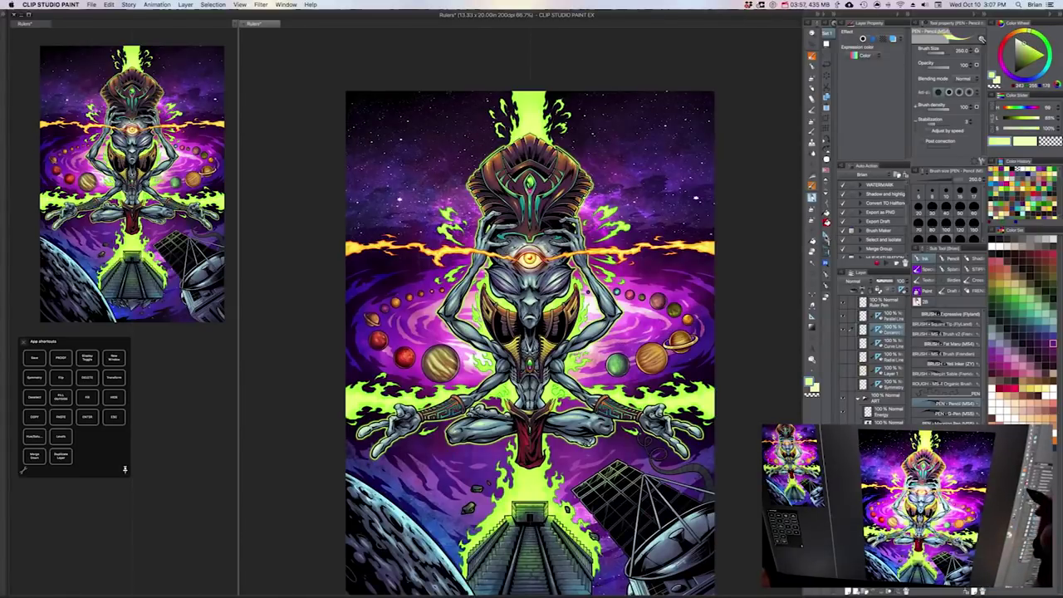
Step: Examine the Special ruler's type options, including Concentric circle and Guide
{"action": "key", "text": "u"}
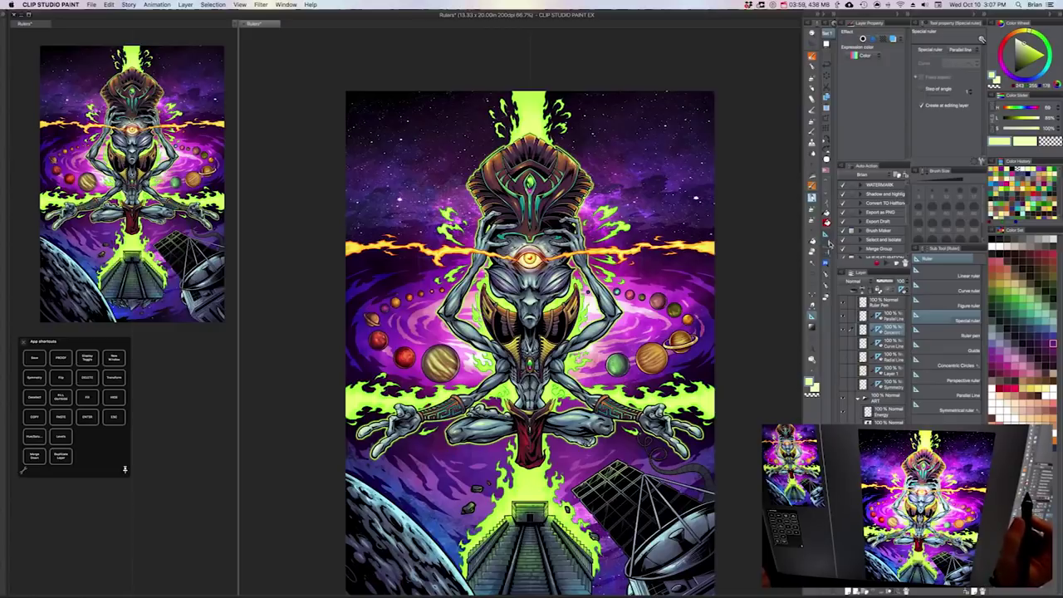
{"action": "left_click", "coordinate": [970, 50]}
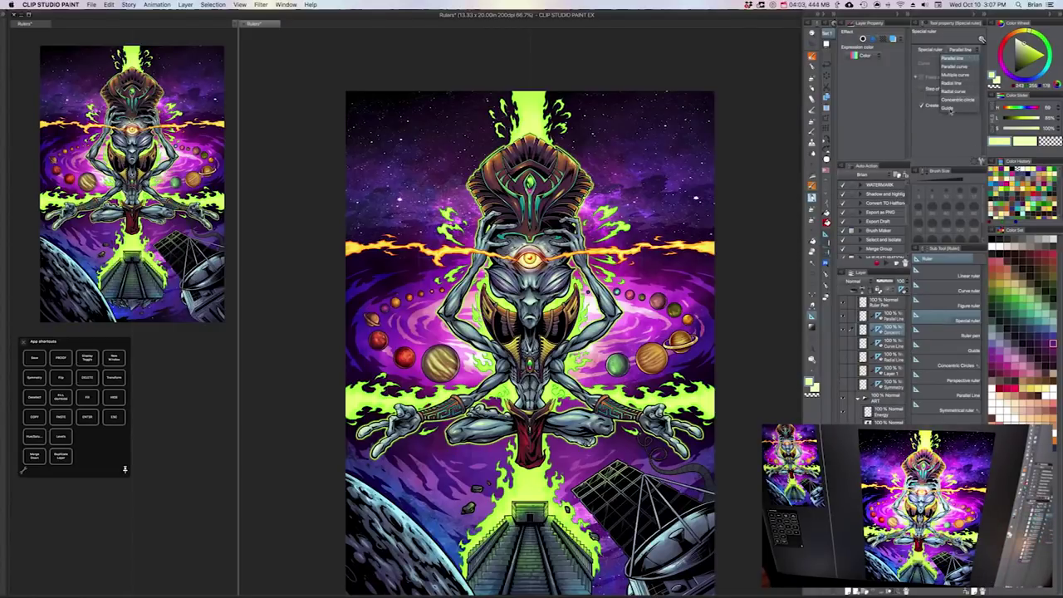
{"action": "left_click", "coordinate": [948, 110]}
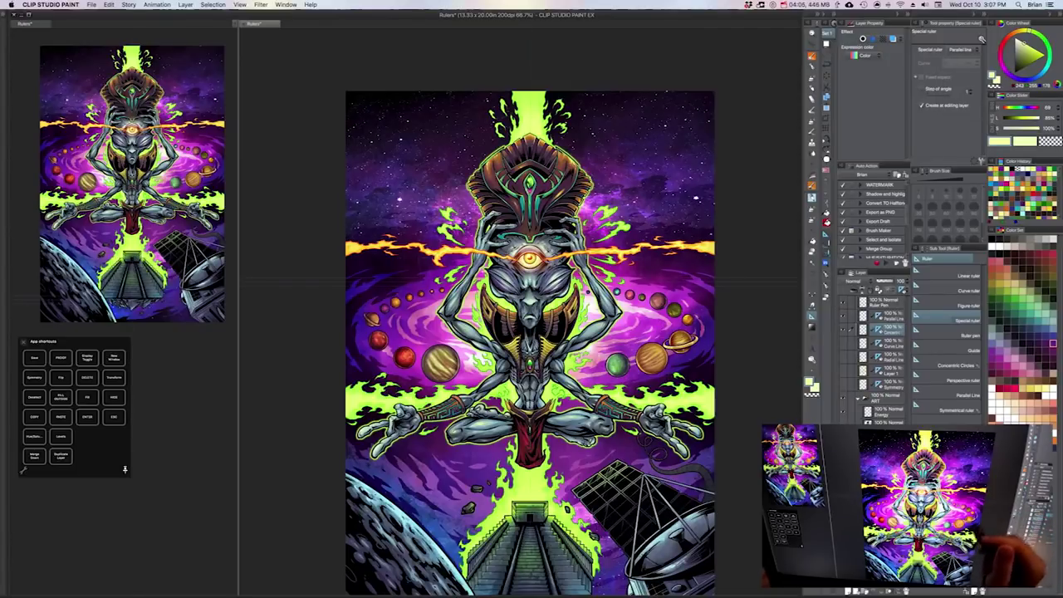
Step: Draw pale yellow-green concentric rings around the alien's head with the size 200 Pencil
{"action": "left_click", "coordinate": [814, 306]}
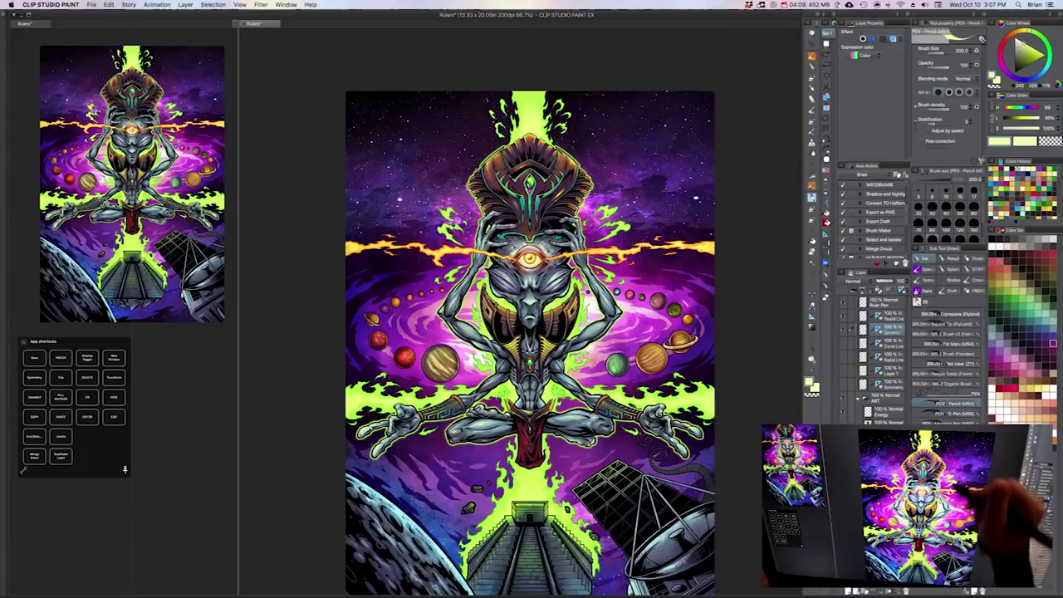
{"action": "mouse_move", "coordinate": [593, 210]}
{"action": "left_mouse_down"}
{"action": "mouse_move", "coordinate": [598, 300]}
{"action": "mouse_move", "coordinate": [466, 211]}
{"action": "mouse_move", "coordinate": [595, 210]}
{"action": "left_mouse_up"}
{"action": "mouse_move", "coordinate": [443, 252]}
{"action": "left_mouse_down"}
{"action": "mouse_move", "coordinate": [479, 330]}
{"action": "mouse_move", "coordinate": [529, 170]}
{"action": "mouse_move", "coordinate": [417, 249]}
{"action": "mouse_move", "coordinate": [644, 246]}
{"action": "mouse_move", "coordinate": [492, 151]}
{"action": "left_mouse_up"}
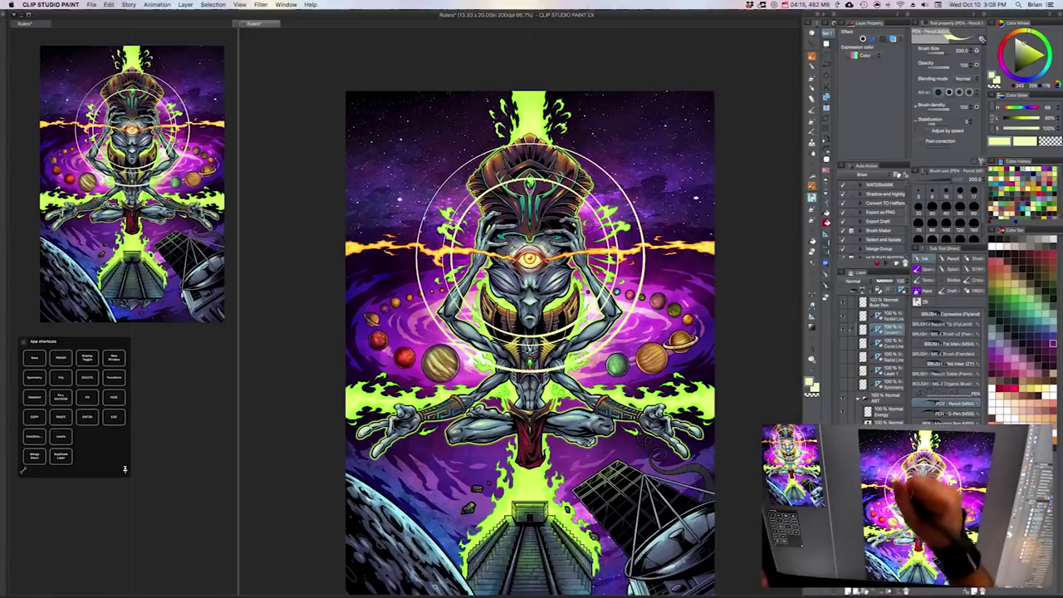
{"action": "left_click_drag", "start_coordinate": [640, 209], "coordinate": [490, 375]}
{"action": "left_click_drag", "start_coordinate": [514, 131], "coordinate": [422, 188]}
{"action": "left_click_drag", "start_coordinate": [550, 131], "coordinate": [641, 326]}
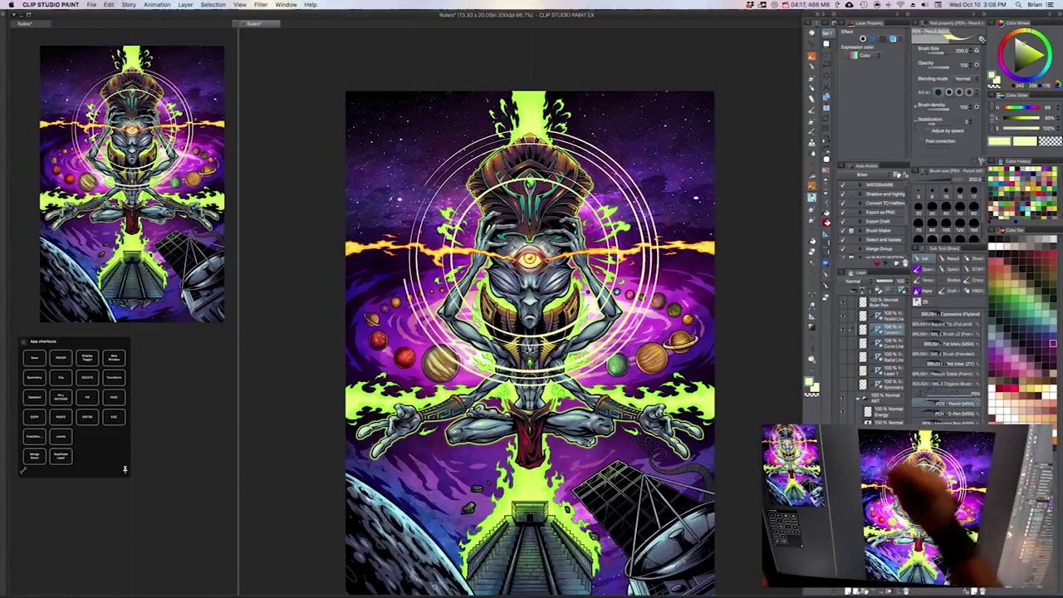
{"action": "left_click_drag", "start_coordinate": [578, 382], "coordinate": [542, 125]}
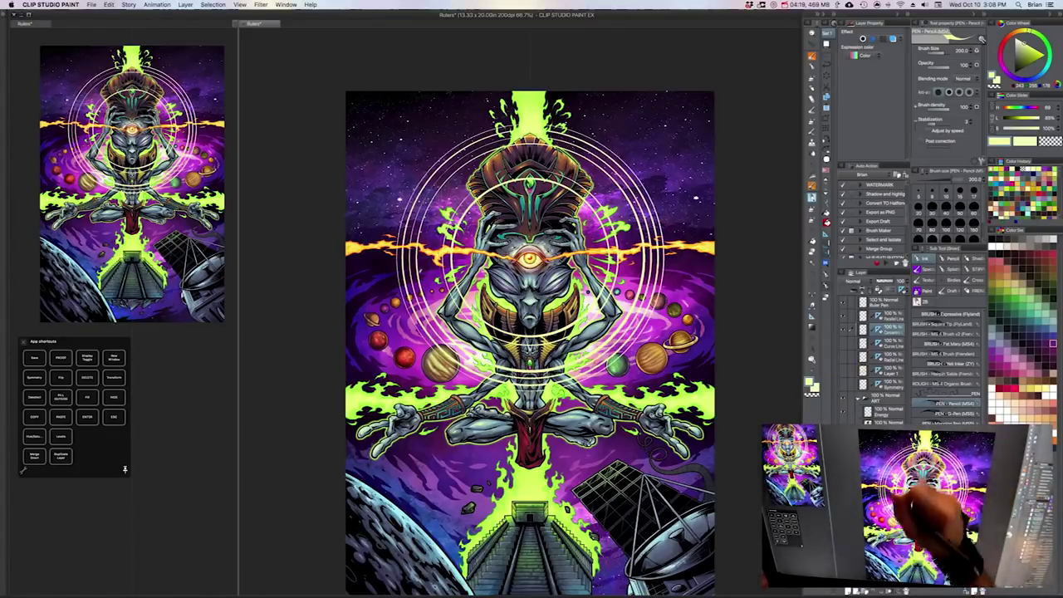
Step: Add larger concentric rings and arcs outward from the alien's eye to the poster's edges
{"action": "mouse_move", "coordinate": [392, 208]}
{"action": "left_mouse_down"}
{"action": "mouse_move", "coordinate": [666, 203]}
{"action": "mouse_move", "coordinate": [487, 101]}
{"action": "left_mouse_up"}
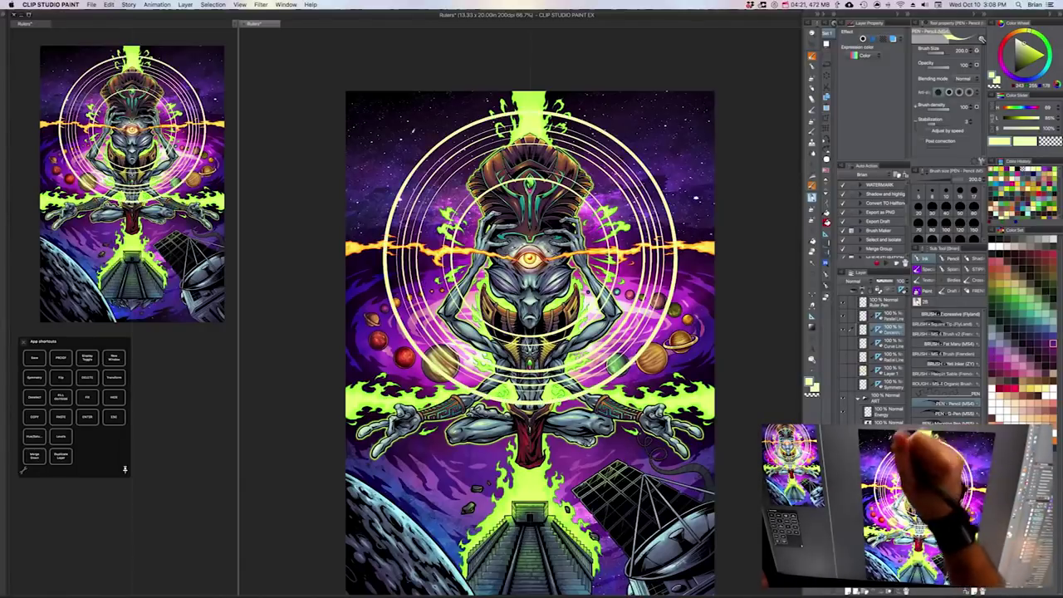
{"action": "mouse_move", "coordinate": [427, 118]}
{"action": "left_mouse_down"}
{"action": "mouse_move", "coordinate": [628, 404]}
{"action": "mouse_move", "coordinate": [425, 117]}
{"action": "left_mouse_up"}
{"action": "mouse_move", "coordinate": [406, 161]}
{"action": "left_mouse_down"}
{"action": "mouse_move", "coordinate": [673, 324]}
{"action": "mouse_move", "coordinate": [427, 140]}
{"action": "mouse_move", "coordinate": [402, 397]}
{"action": "left_mouse_up"}
{"action": "mouse_move", "coordinate": [713, 323]}
{"action": "left_mouse_down"}
{"action": "mouse_move", "coordinate": [638, 95]}
{"action": "mouse_move", "coordinate": [717, 135]}
{"action": "left_mouse_up"}
{"action": "left_click_drag", "start_coordinate": [381, 128], "coordinate": [345, 186]}
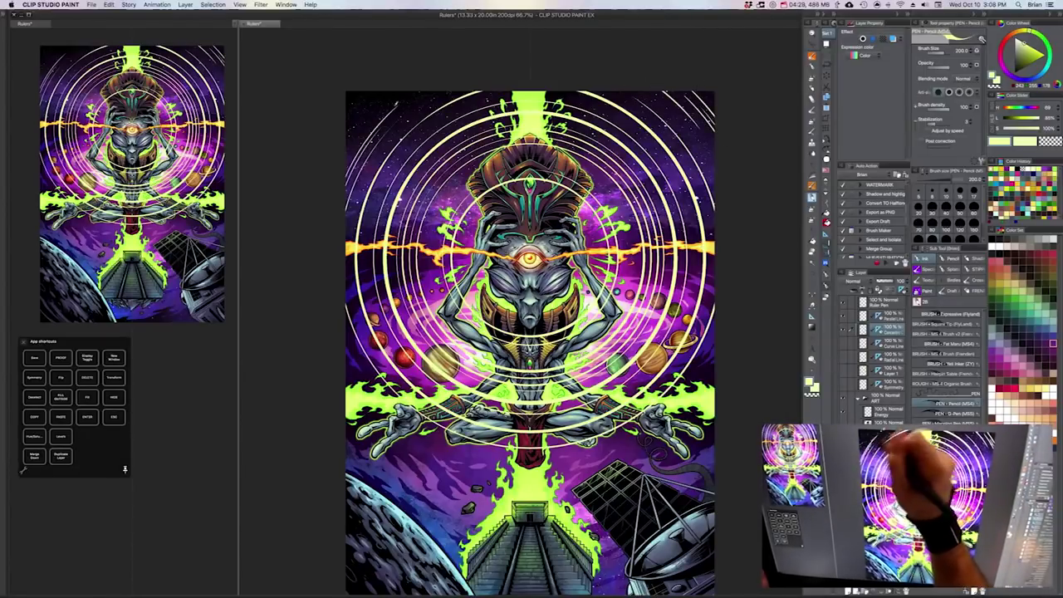
{"action": "mouse_move", "coordinate": [402, 95]}
{"action": "left_mouse_down"}
{"action": "mouse_move", "coordinate": [344, 167]}
{"action": "mouse_move", "coordinate": [392, 92]}
{"action": "mouse_move", "coordinate": [476, 82]}
{"action": "left_mouse_up"}
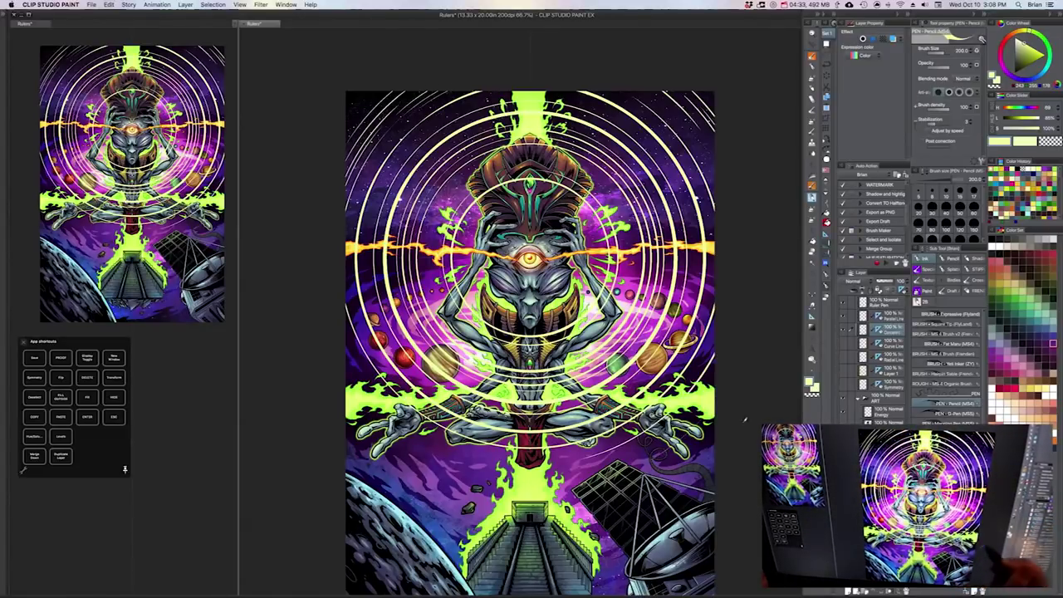
Step: Draw a large Pencil arc across the pyramid's top and spray soft Airbrush arcs beneath the alien's arms along the concentric ruler
{"action": "left_click_drag", "start_coordinate": [714, 457], "coordinate": [347, 469]}
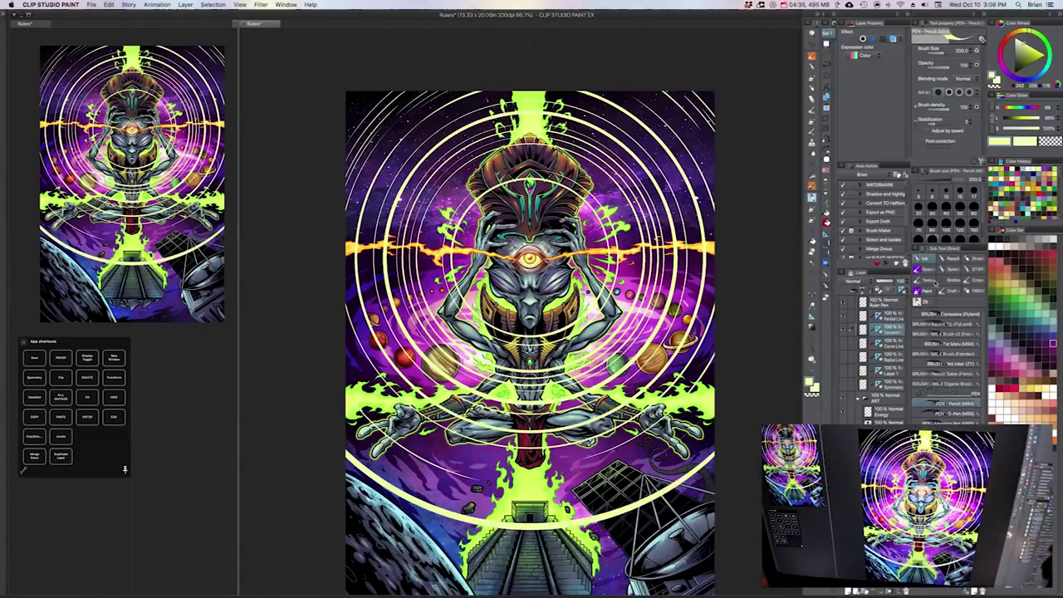
{"action": "left_click", "coordinate": [928, 292]}
{"action": "left_click", "coordinate": [949, 316]}
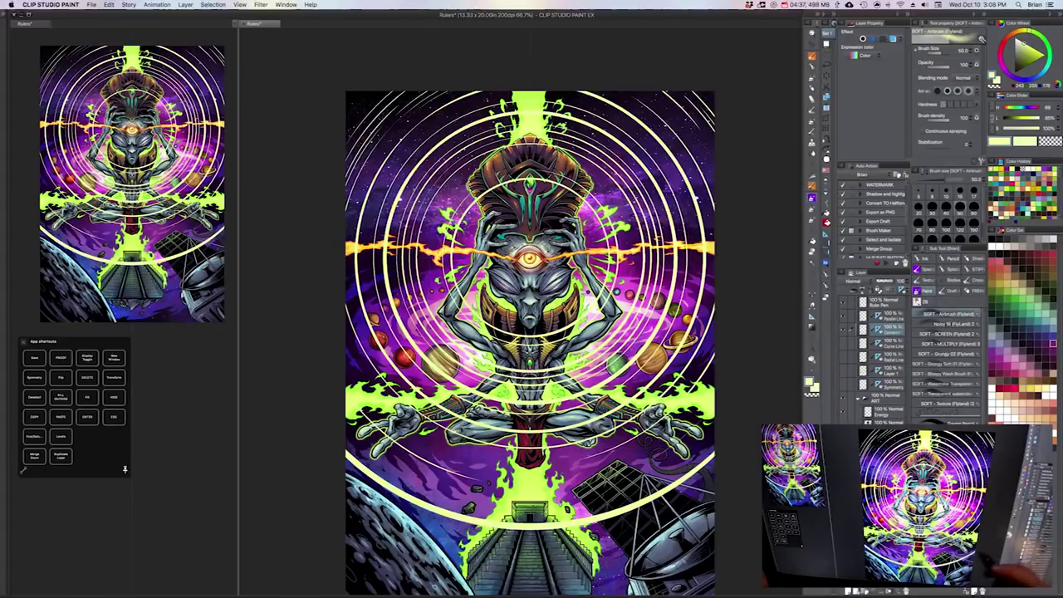
{"action": "left_click", "coordinate": [974, 225]}
{"action": "mouse_move", "coordinate": [713, 415]}
{"action": "left_mouse_down"}
{"action": "mouse_move", "coordinate": [672, 453]}
{"action": "mouse_move", "coordinate": [490, 495]}
{"action": "mouse_move", "coordinate": [349, 419]}
{"action": "left_mouse_up"}
{"action": "left_click_drag", "start_coordinate": [465, 374], "coordinate": [447, 295]}
{"action": "key", "text": "["}
{"action": "mouse_move", "coordinate": [384, 341]}
{"action": "left_mouse_down"}
{"action": "mouse_move", "coordinate": [565, 378]}
{"action": "mouse_move", "coordinate": [653, 335]}
{"action": "left_mouse_up"}
{"action": "key", "text": "]"}
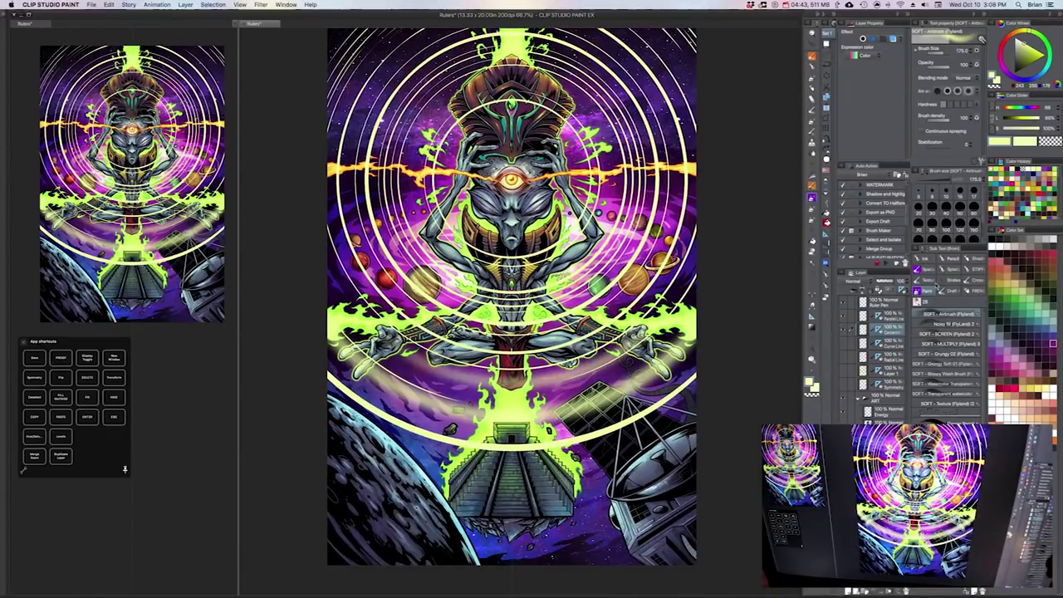
Step: Paint a thick rope arc and a thinner size 70 rope arc across the pyramid with the rope brush
{"action": "left_click", "coordinate": [928, 270]}
{"action": "left_click", "coordinate": [942, 395]}
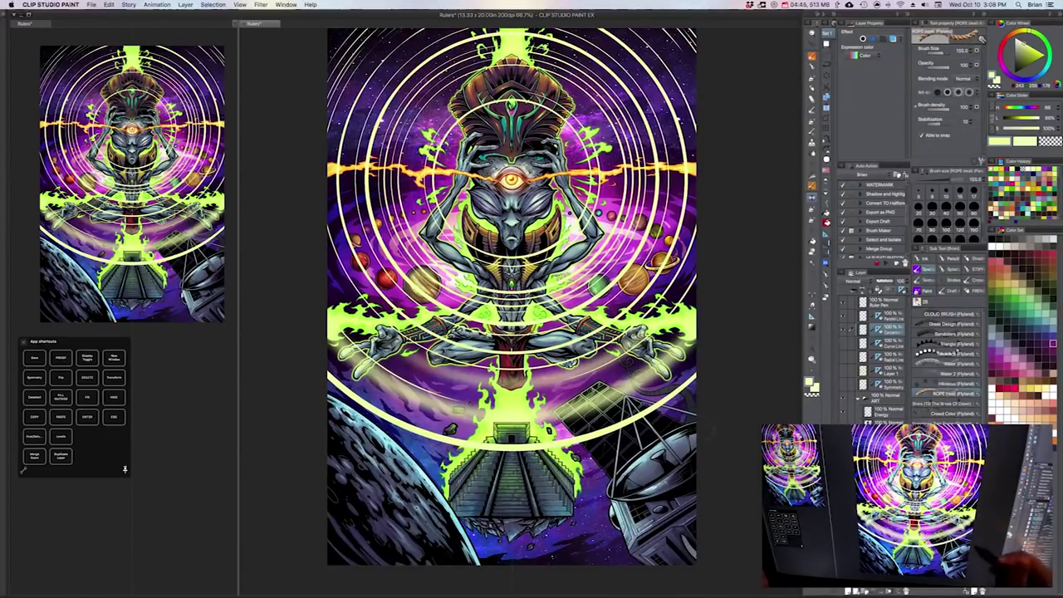
{"action": "mouse_move", "coordinate": [696, 409]}
{"action": "left_mouse_down"}
{"action": "mouse_move", "coordinate": [639, 453]}
{"action": "mouse_move", "coordinate": [490, 480]}
{"action": "mouse_move", "coordinate": [333, 432]}
{"action": "left_mouse_up"}
{"action": "mouse_move", "coordinate": [611, 448]}
{"action": "left_mouse_down"}
{"action": "mouse_move", "coordinate": [598, 523]}
{"action": "mouse_move", "coordinate": [614, 512]}
{"action": "left_mouse_up"}
{"action": "key", "text": "bracketleft"}
{"action": "key", "text": "bracketleft"}
{"action": "key", "text": "bracketleft"}
{"action": "key", "text": "bracketleft"}
{"action": "key", "text": "bracketleft"}
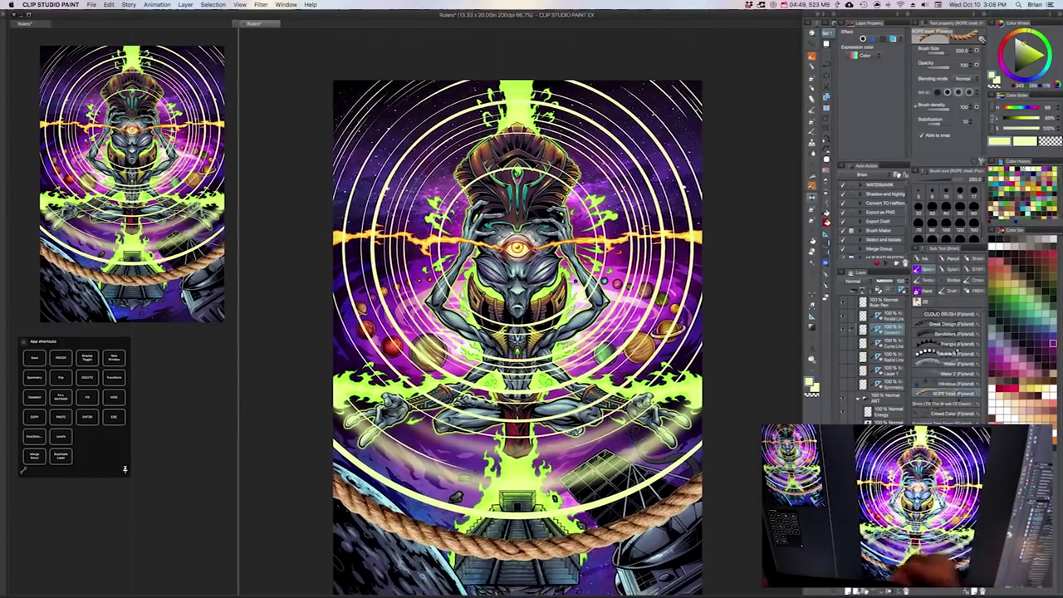
{"action": "left_click_drag", "start_coordinate": [499, 573], "coordinate": [500, 520]}
{"action": "left_click_drag", "start_coordinate": [341, 467], "coordinate": [704, 459]}
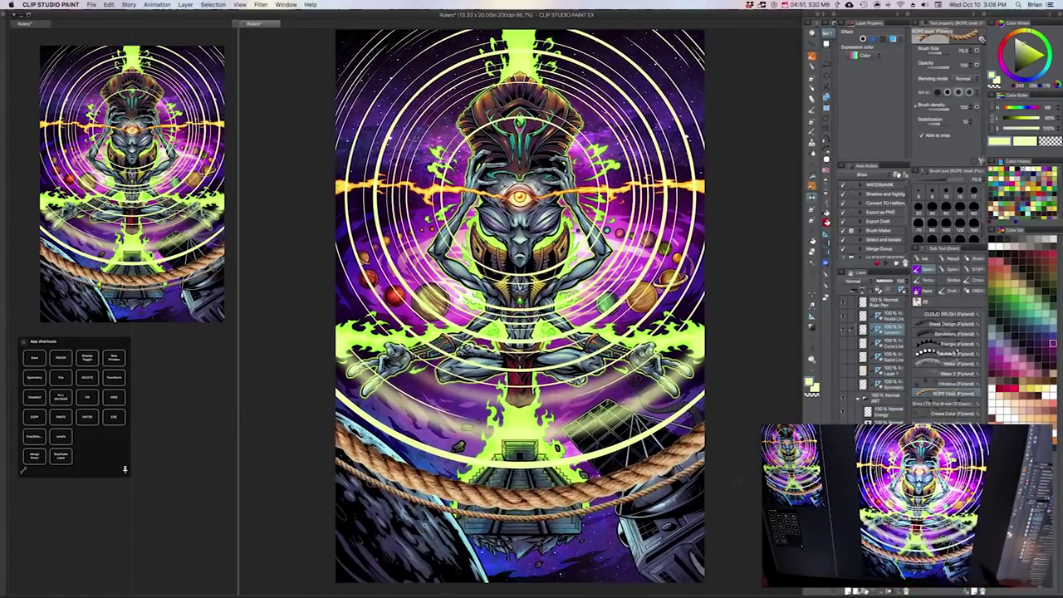
Step: Paint an arc of colorful balloons below the ropes with the size 300 balloon brush
{"action": "left_click", "coordinate": [947, 433]}
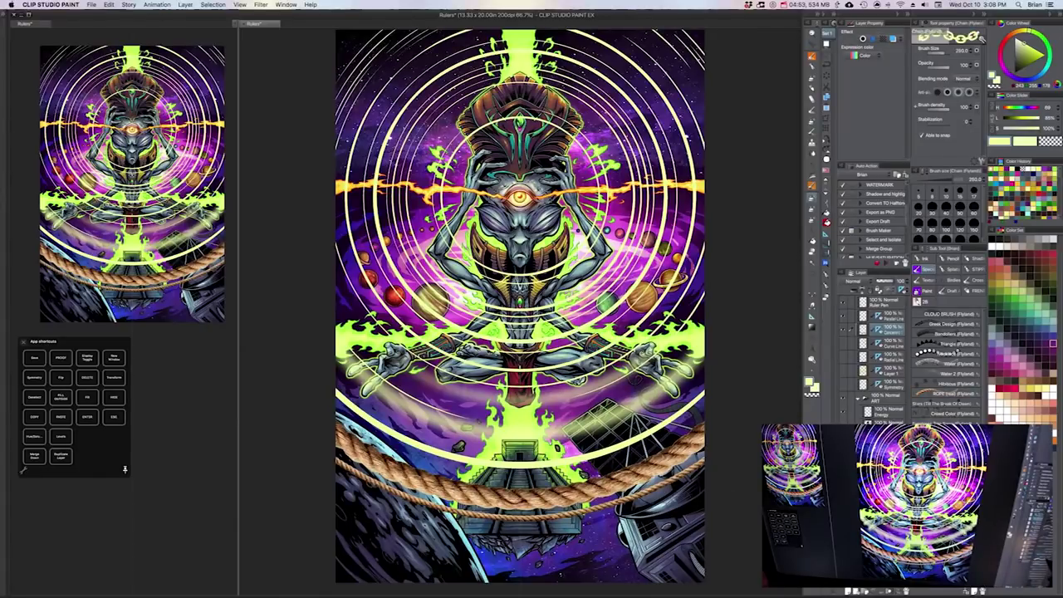
{"action": "left_click", "coordinate": [947, 443]}
{"action": "left_click", "coordinate": [947, 454]}
{"action": "left_click", "coordinate": [947, 463]}
{"action": "mouse_move", "coordinate": [717, 496]}
{"action": "left_mouse_down"}
{"action": "mouse_move", "coordinate": [726, 447]}
{"action": "mouse_move", "coordinate": [642, 494]}
{"action": "mouse_move", "coordinate": [497, 502]}
{"action": "mouse_move", "coordinate": [426, 485]}
{"action": "mouse_move", "coordinate": [368, 457]}
{"action": "left_mouse_up"}
{"action": "key", "text": "["}
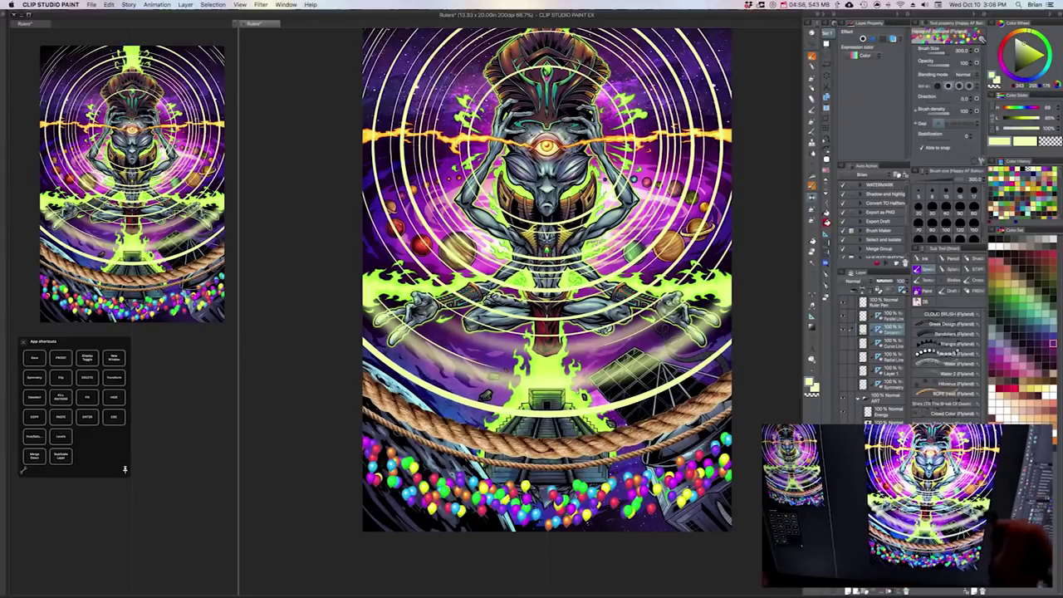
{"action": "left_click_drag", "start_coordinate": [715, 399], "coordinate": [706, 471]}
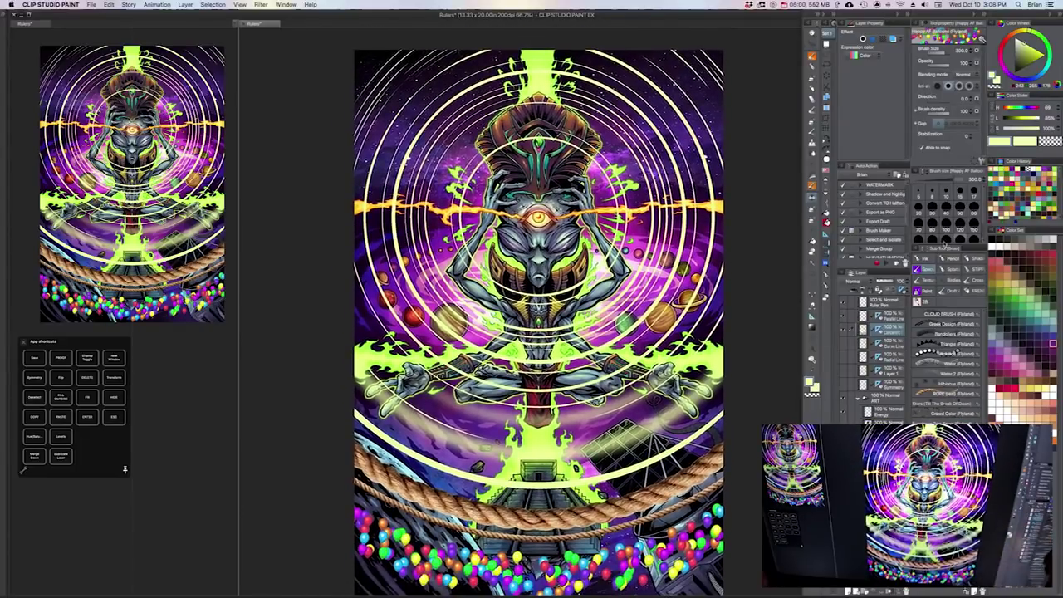
Step: Hide the concentric circle layer and activate the parallel line layer
{"action": "left_click", "coordinate": [843, 330]}
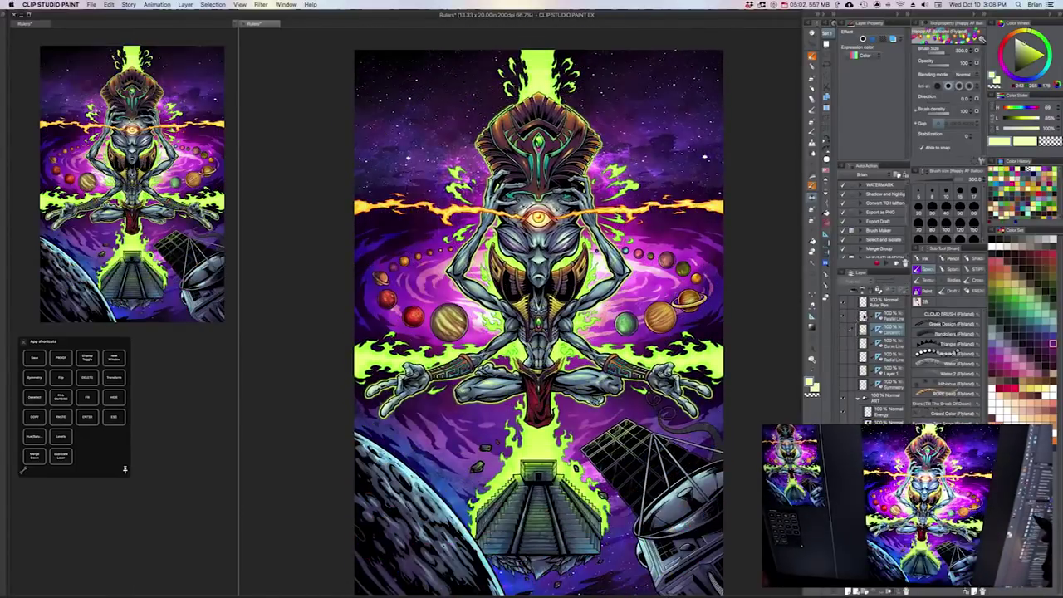
{"action": "left_click", "coordinate": [869, 316]}
{"action": "left_click_drag", "start_coordinate": [596, 250], "coordinate": [623, 255]}
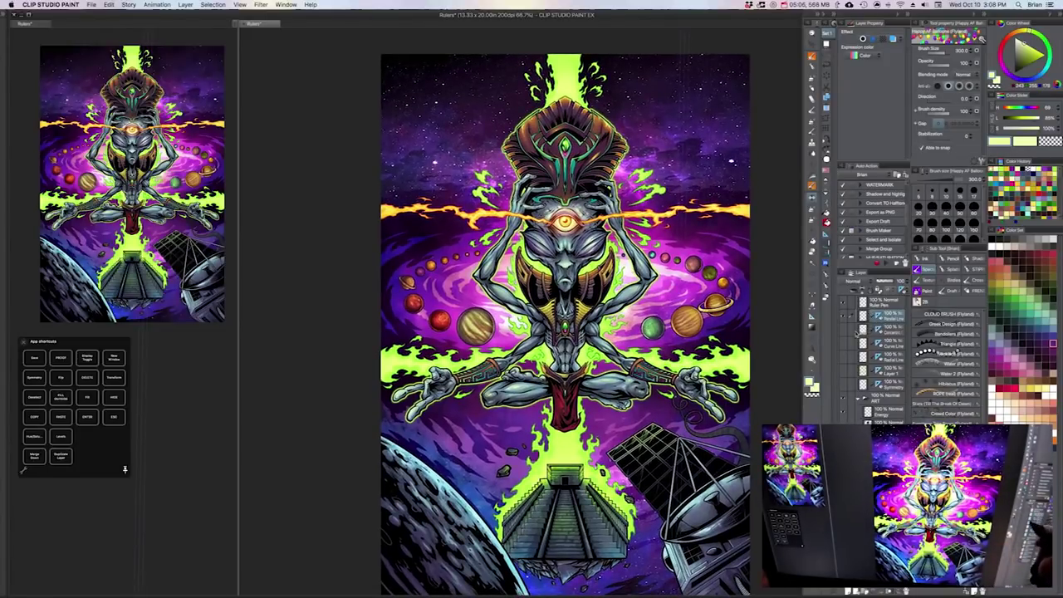
Step: Draw vertical Pencil streaks from the poster's upper edge beside the headdress, using bright green sampled from the flame above the head
{"action": "left_click", "coordinate": [927, 260]}
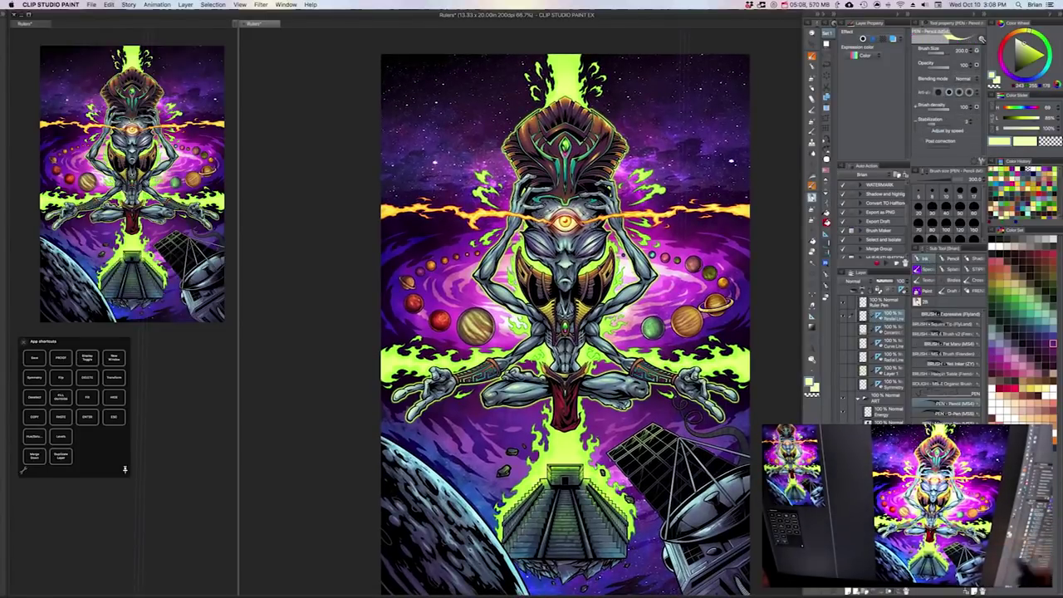
{"action": "left_click_drag", "start_coordinate": [613, 255], "coordinate": [623, 269]}
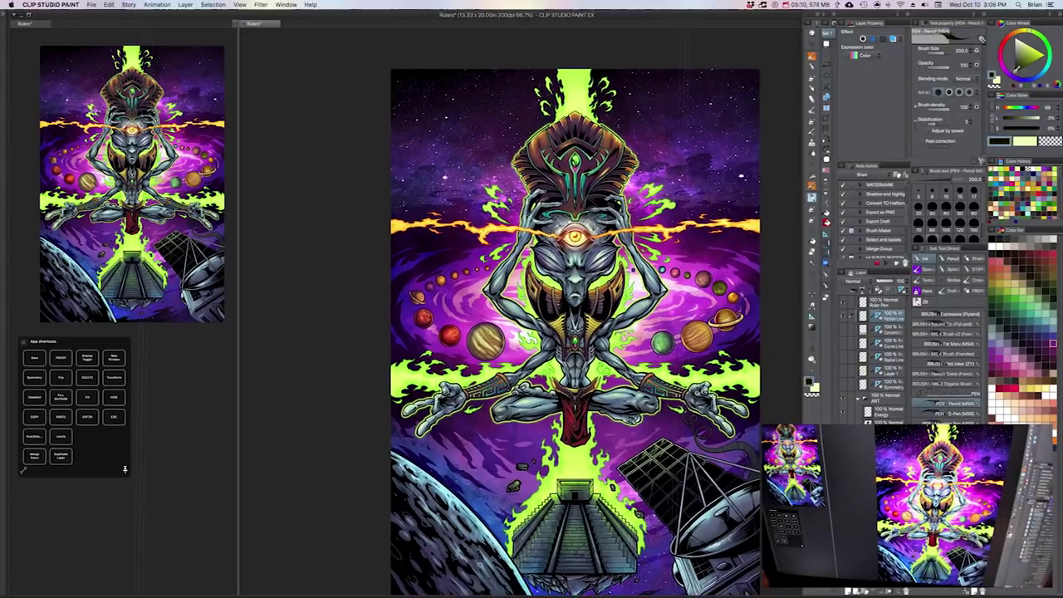
{"action": "left_click", "coordinate": [575, 531], "text": "alt"}
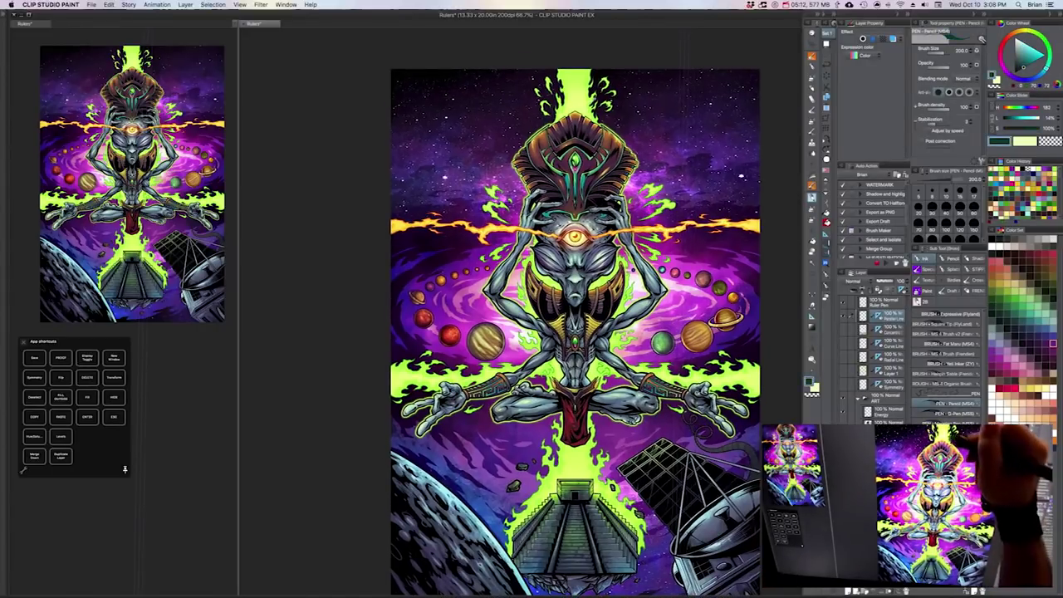
{"action": "left_click", "coordinate": [592, 95], "text": "alt"}
{"action": "key", "text": "]"}
{"action": "left_click_drag", "start_coordinate": [662, 66], "coordinate": [662, 141]}
{"action": "key", "text": "]"}
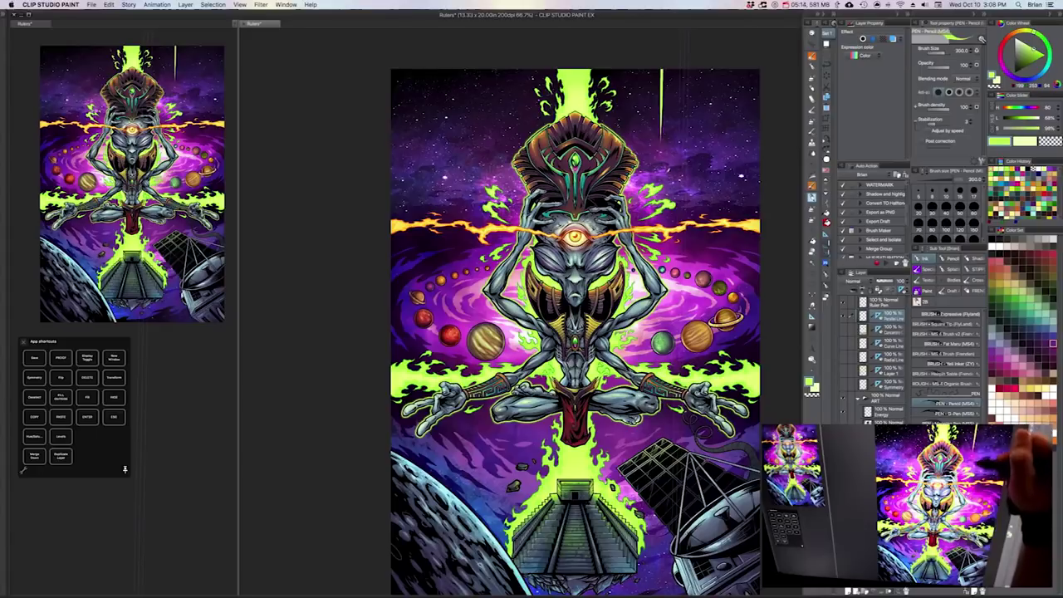
{"action": "left_click_drag", "start_coordinate": [668, 72], "coordinate": [673, 170]}
{"action": "left_click_drag", "start_coordinate": [675, 67], "coordinate": [676, 203]}
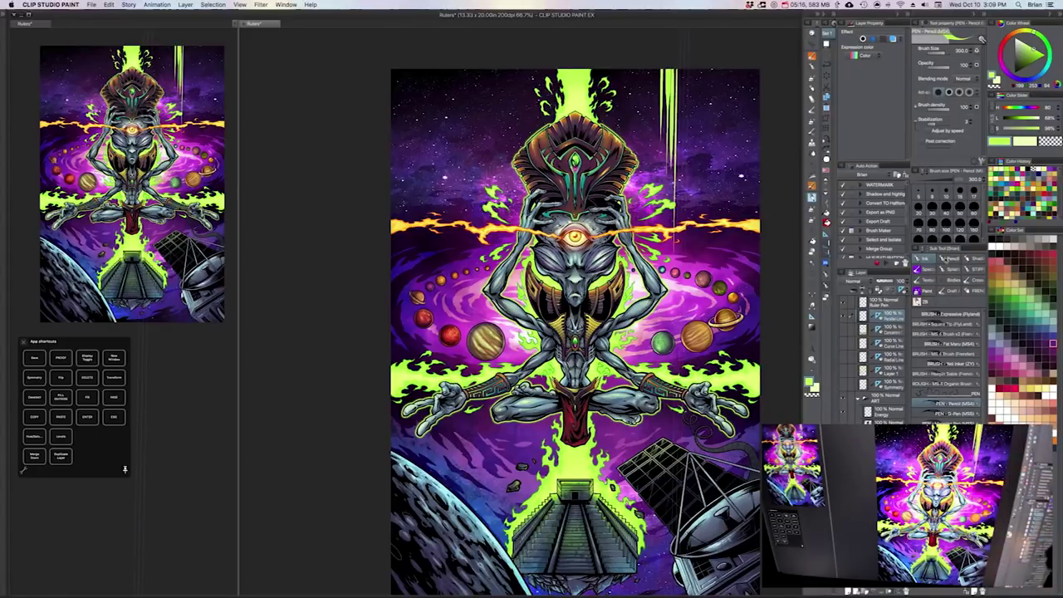
Step: Spray vertical green light beams on both sides of the alien with the size 300 Airbrush and add sharp Pencil streaks among them
{"action": "left_click", "coordinate": [926, 292]}
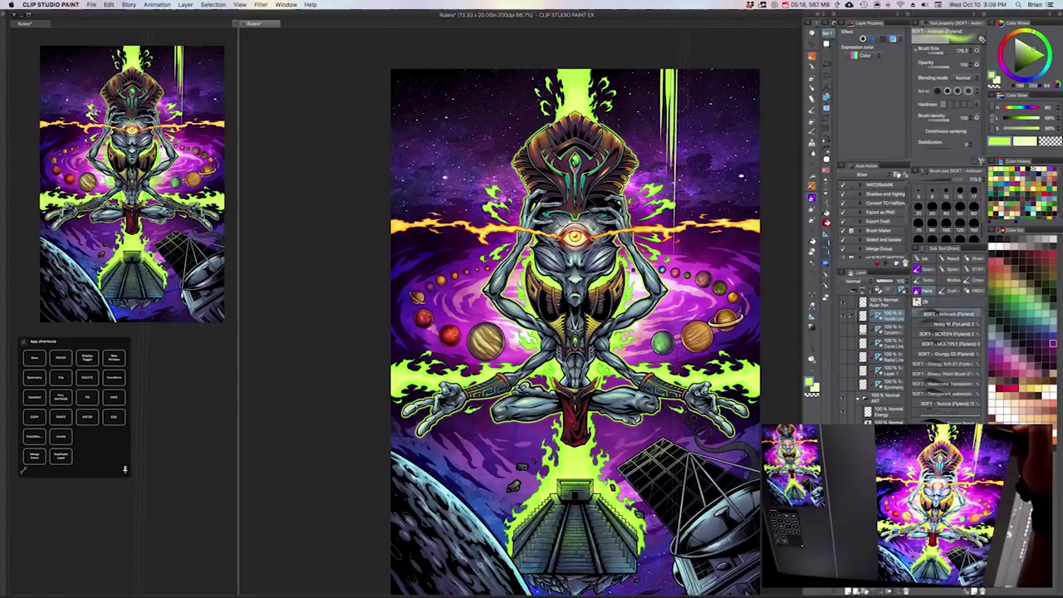
{"action": "key", "text": "]"}
{"action": "key", "text": "]"}
{"action": "key", "text": "]"}
{"action": "left_click_drag", "start_coordinate": [669, 70], "coordinate": [670, 415]}
{"action": "left_click_drag", "start_coordinate": [470, 70], "coordinate": [471, 279]}
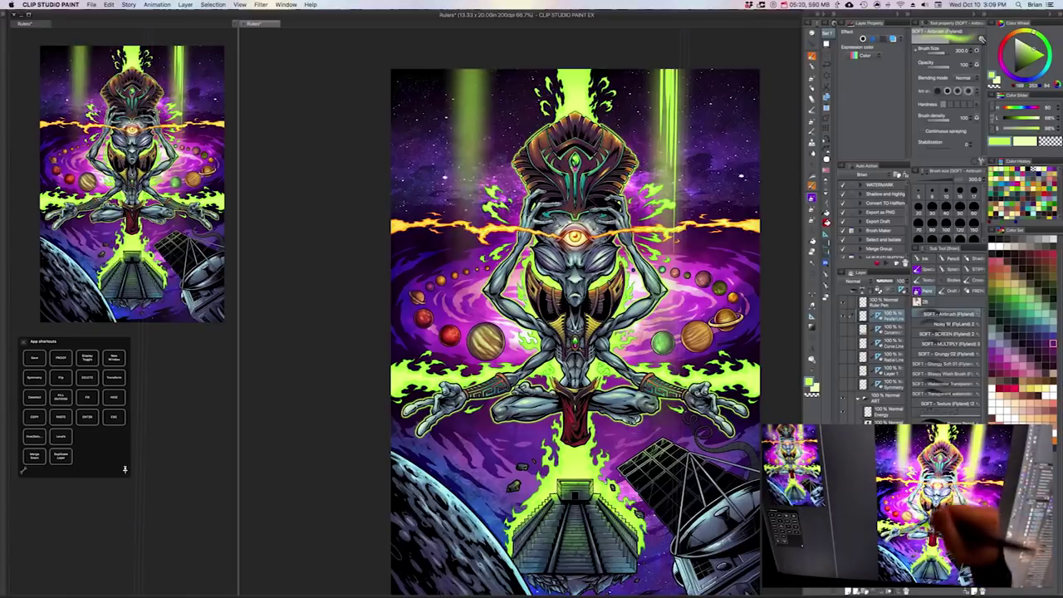
{"action": "left_click_drag", "start_coordinate": [427, 71], "coordinate": [425, 316]}
{"action": "left_click_drag", "start_coordinate": [721, 71], "coordinate": [721, 349]}
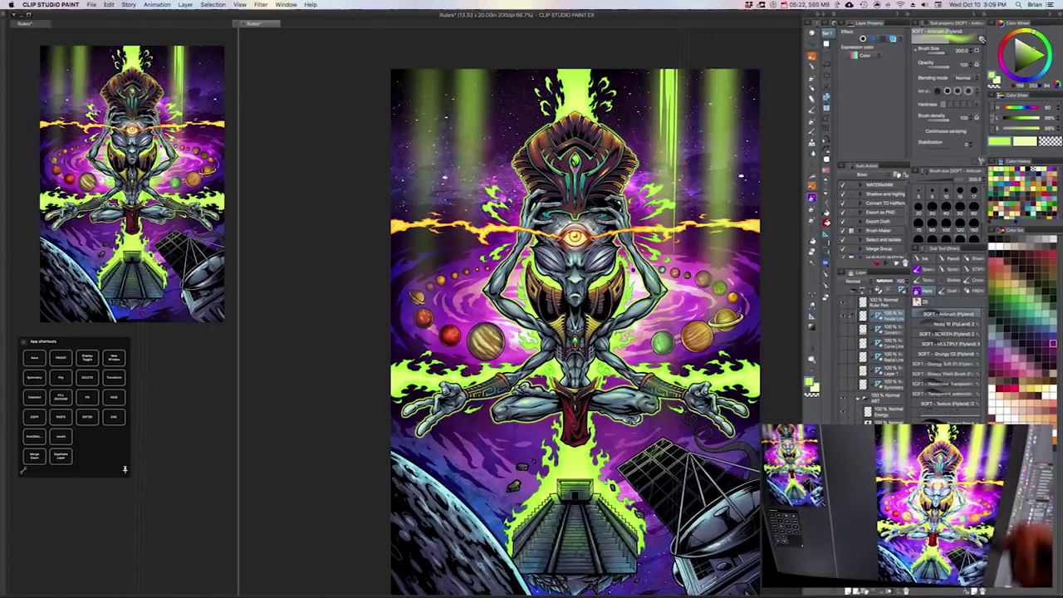
{"action": "left_click_drag", "start_coordinate": [745, 71], "coordinate": [745, 332]}
{"action": "key", "text": "p"}
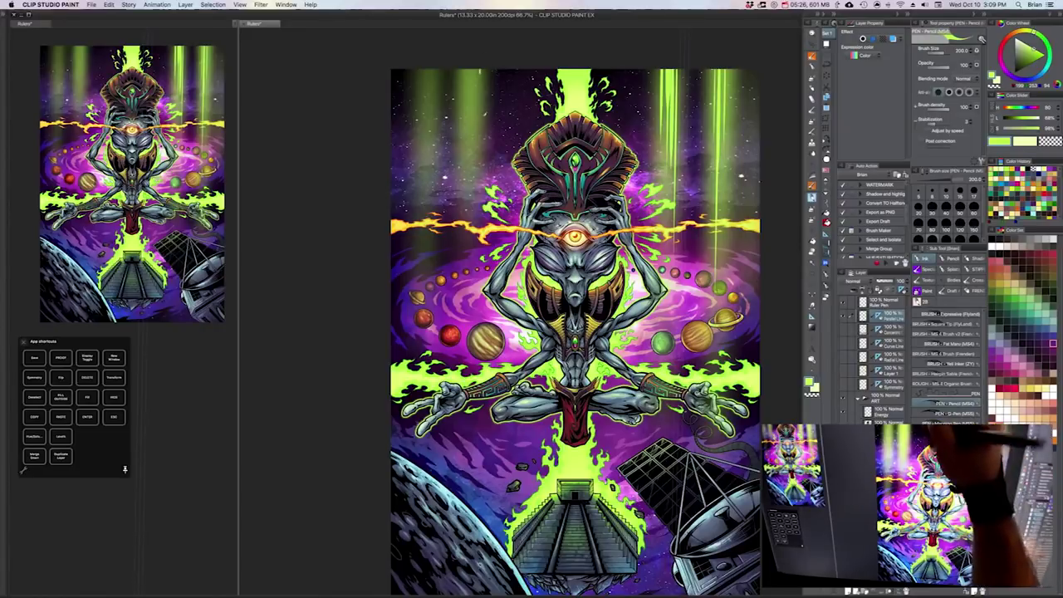
{"action": "mouse_move", "coordinate": [463, 70]}
{"action": "left_mouse_down"}
{"action": "mouse_move", "coordinate": [463, 220]}
{"action": "mouse_move", "coordinate": [434, 115]}
{"action": "left_mouse_up"}
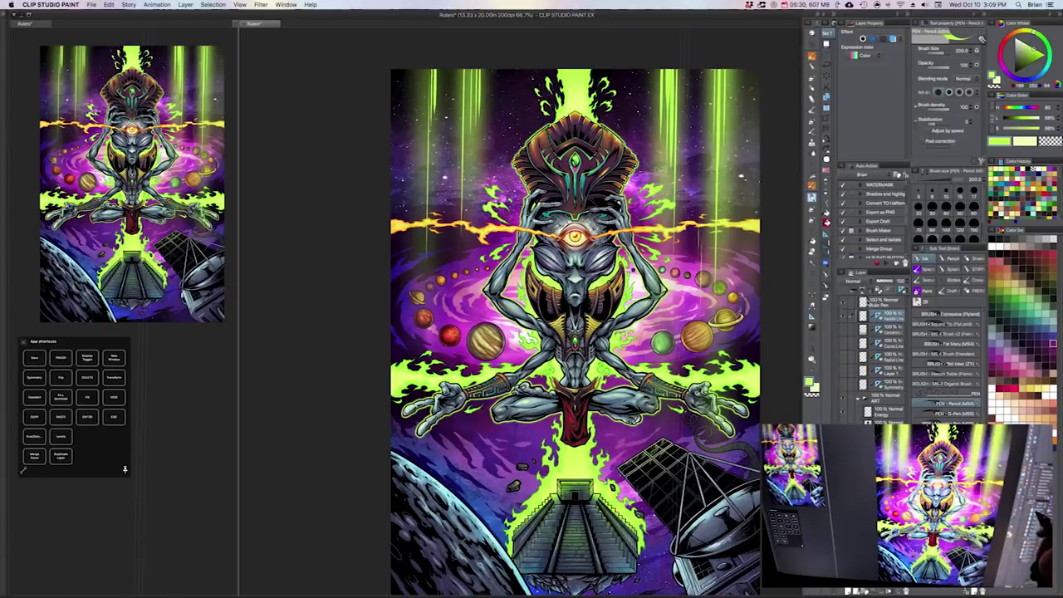
Step: Activate the Ruler Pen layer and hide the parallel line layer
{"action": "left_click", "coordinate": [874, 301]}
{"action": "left_click", "coordinate": [844, 315]}
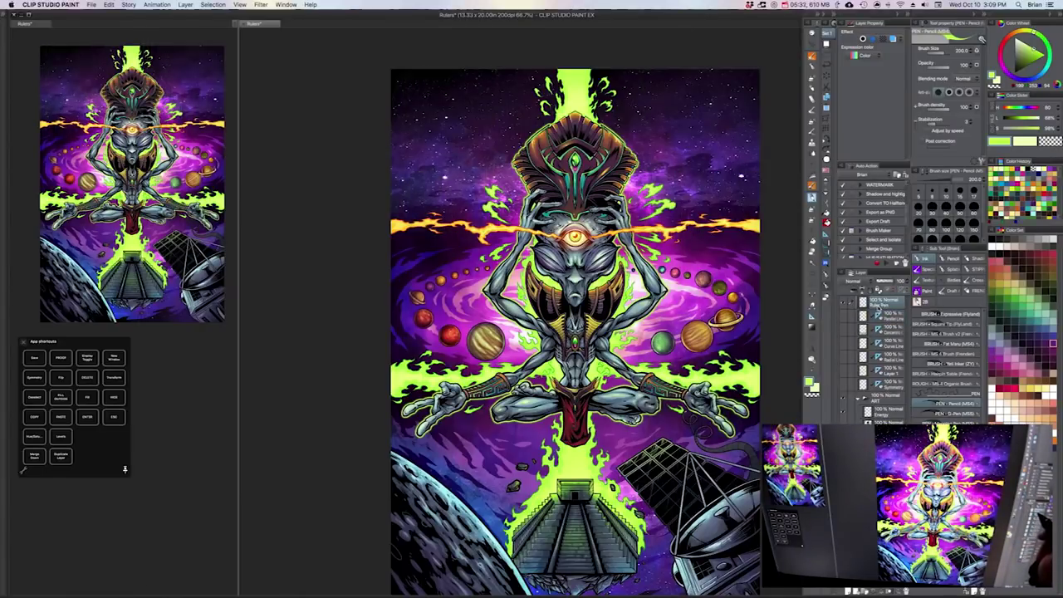
{"action": "mouse_move", "coordinate": [713, 349]}
{"action": "left_mouse_down"}
{"action": "mouse_move", "coordinate": [724, 338]}
{"action": "mouse_move", "coordinate": [715, 344]}
{"action": "left_mouse_up"}
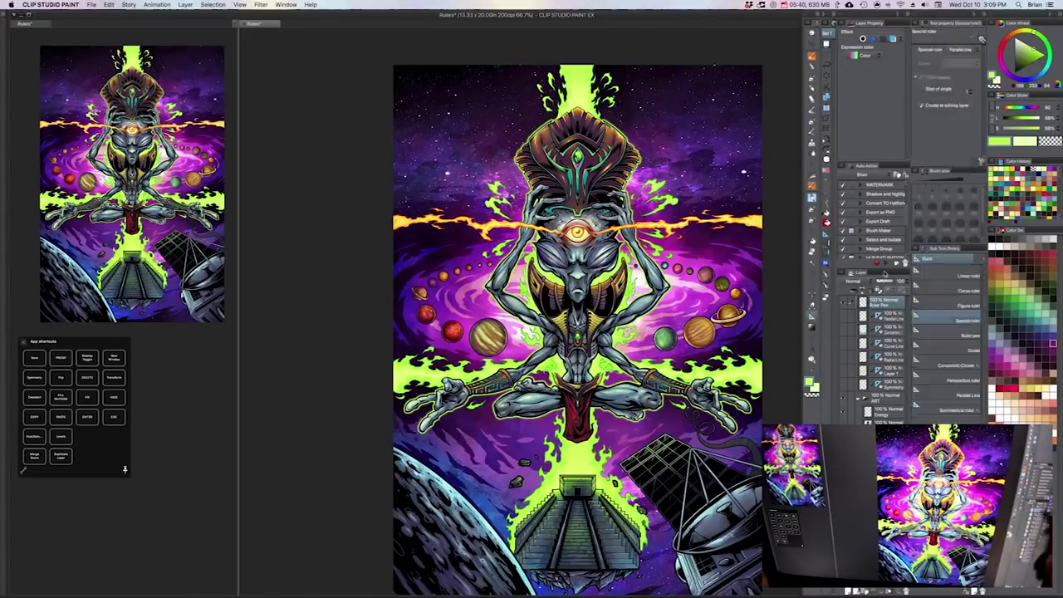
Step: Draw a freehand looping curve ruler across the starry sky with the Ruler pen
{"action": "key", "text": "u"}
{"action": "left_click", "coordinate": [966, 52]}
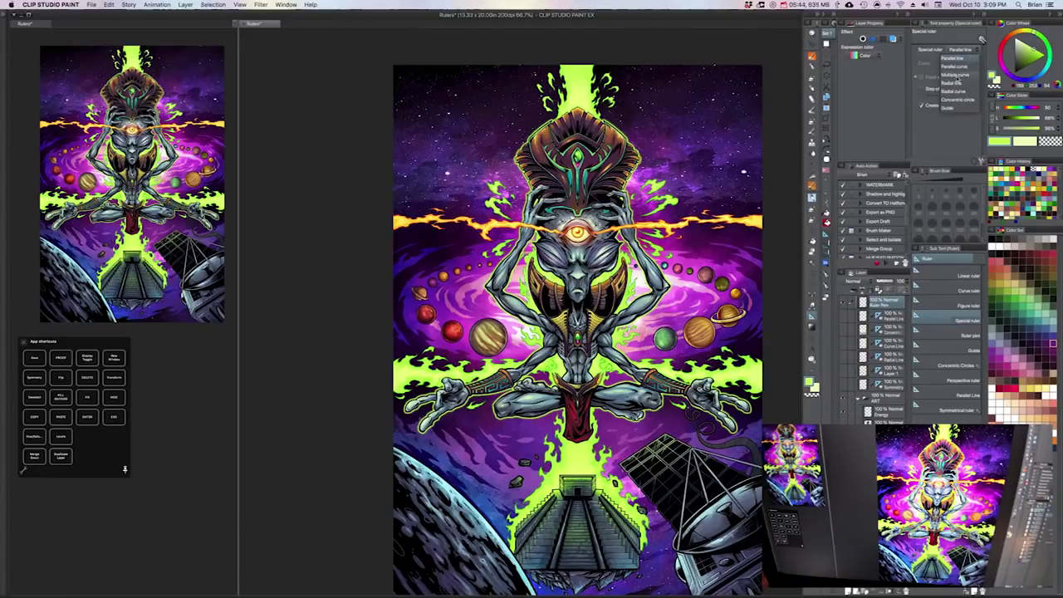
{"action": "left_click", "coordinate": [964, 55]}
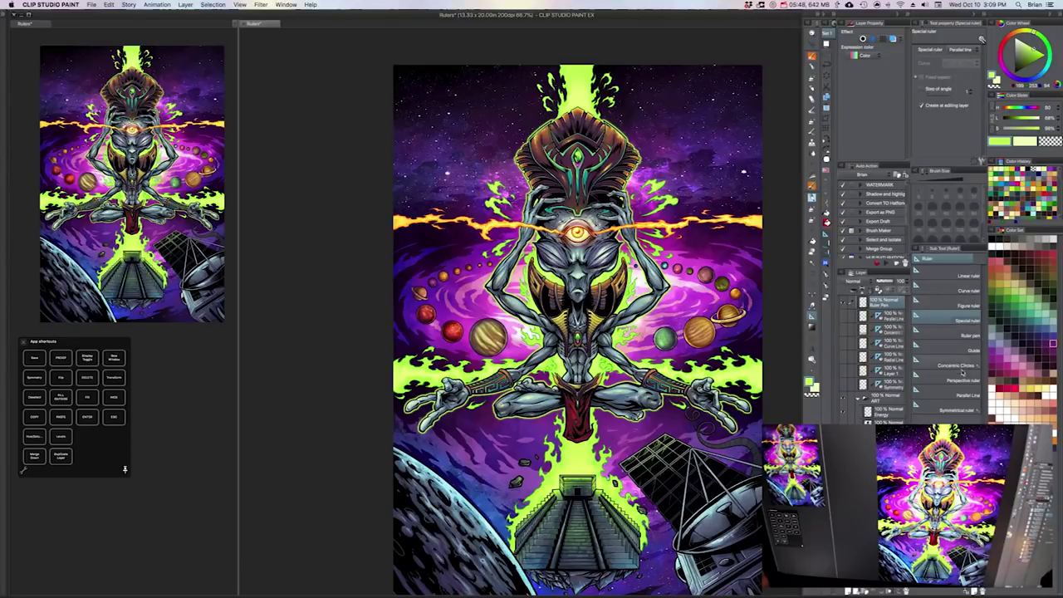
{"action": "left_click", "coordinate": [955, 334]}
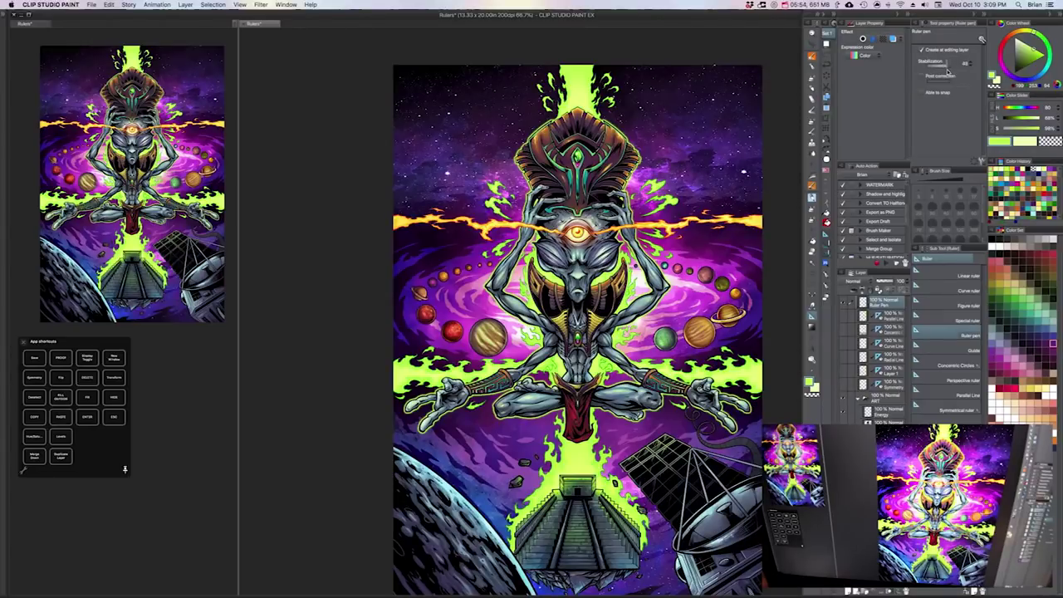
{"action": "left_click_drag", "start_coordinate": [947, 71], "coordinate": [946, 73]}
{"action": "left_click_drag", "start_coordinate": [696, 274], "coordinate": [634, 471]}
{"action": "scroll", "coordinate": [645, 380], "scroll_direction": "up", "scroll_amount": 1}
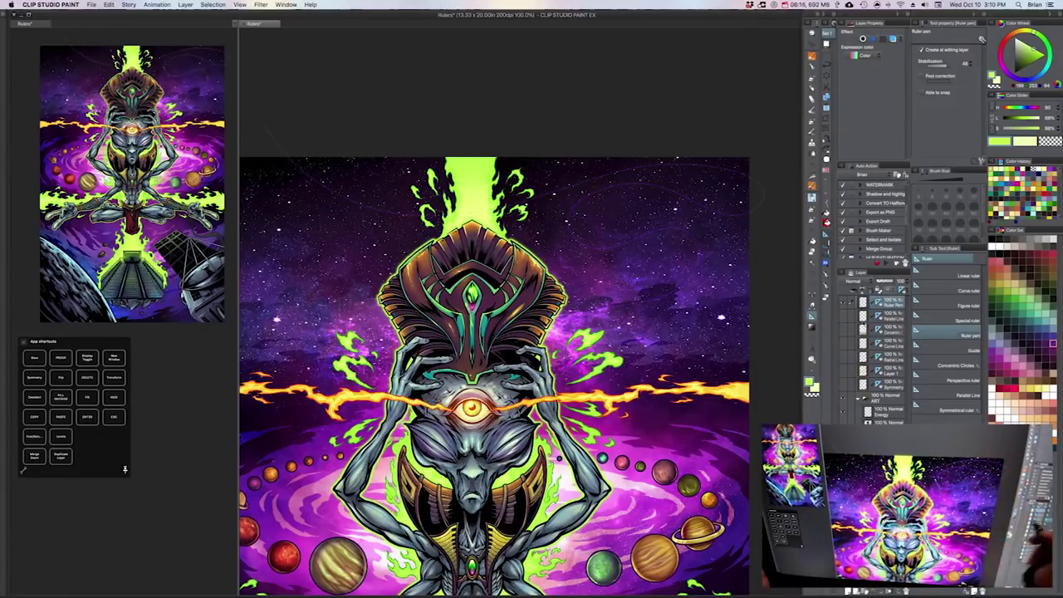
Step: Switch to the Pencil at size 300, try a stroke near the new freehand ruler, and undo it
{"action": "key", "text": "p"}
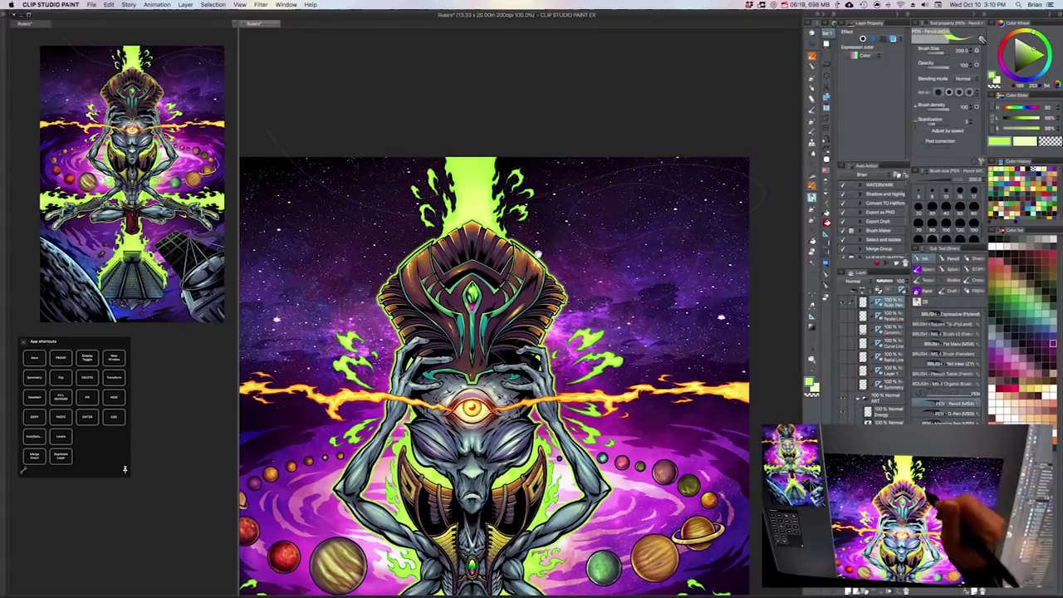
{"action": "left_click_drag", "start_coordinate": [538, 254], "coordinate": [550, 268]}
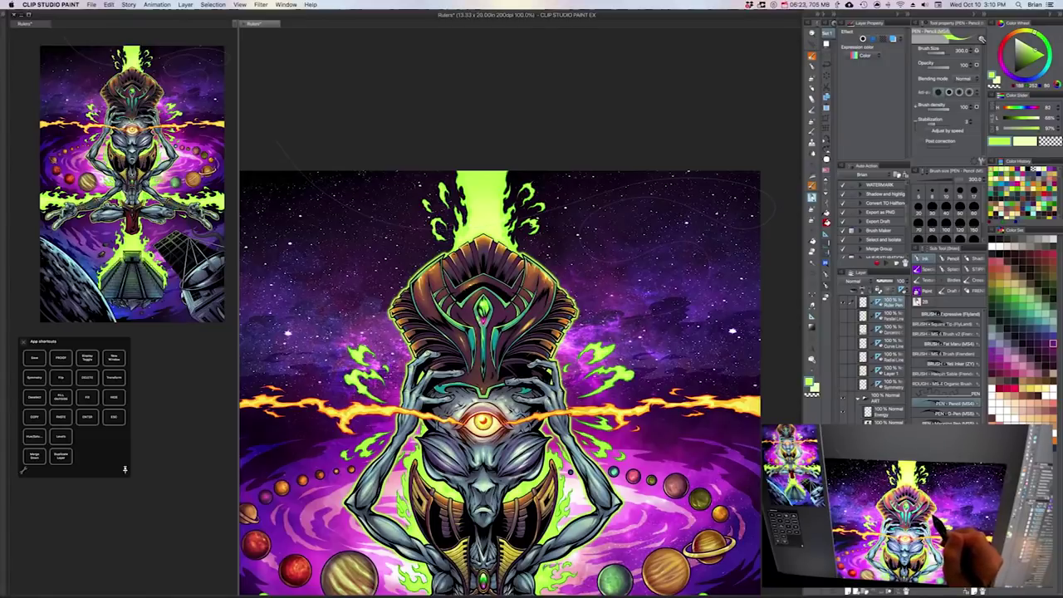
{"action": "key", "text": "ctrl+z"}
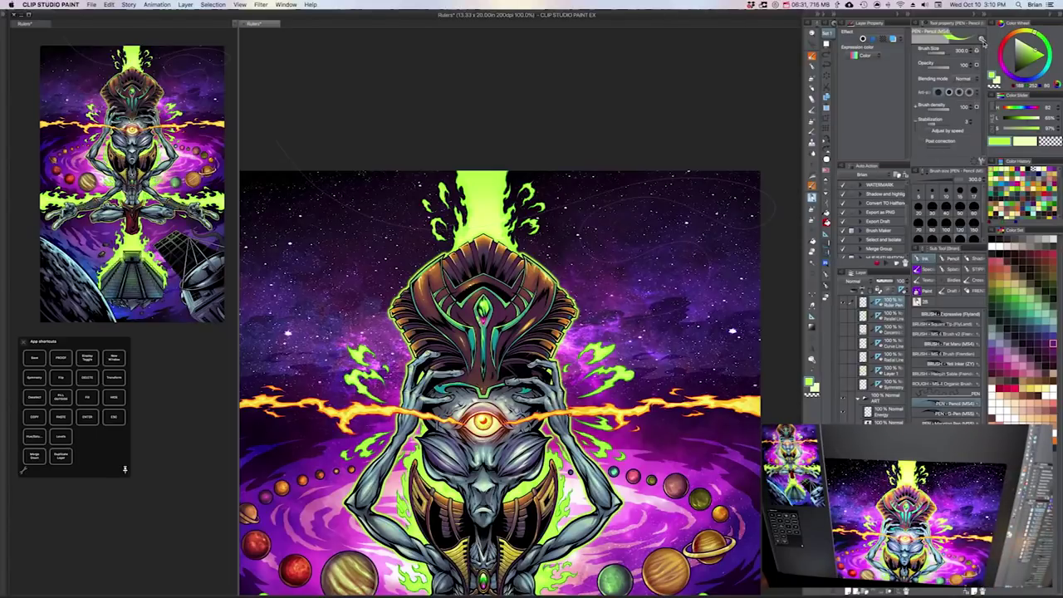
Step: Turn off Able to snap in the Pencil's Correction settings
{"action": "left_click", "coordinate": [981, 161]}
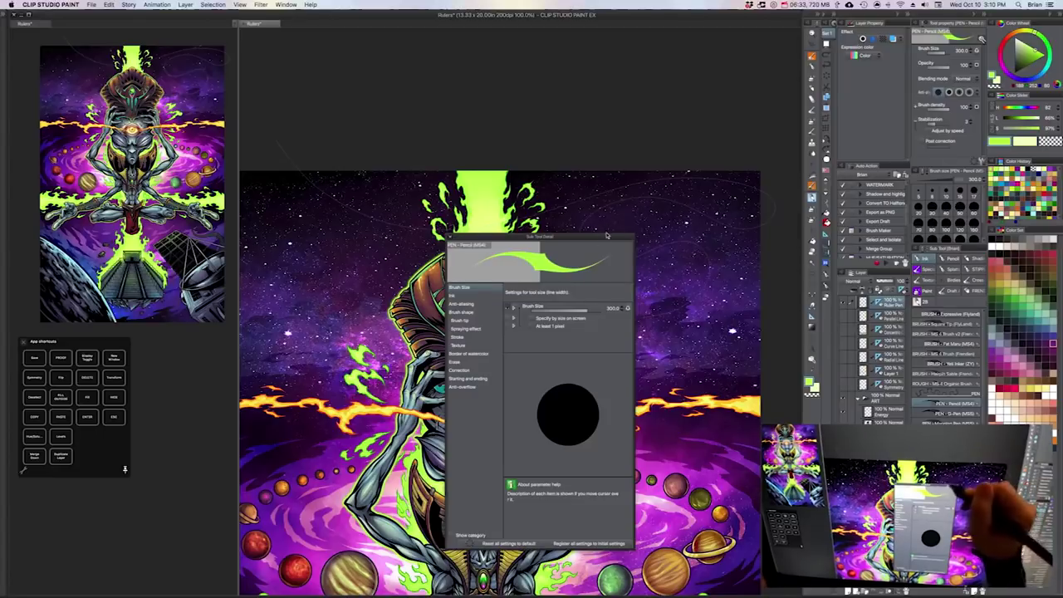
{"action": "left_click_drag", "start_coordinate": [606, 235], "coordinate": [770, 139]}
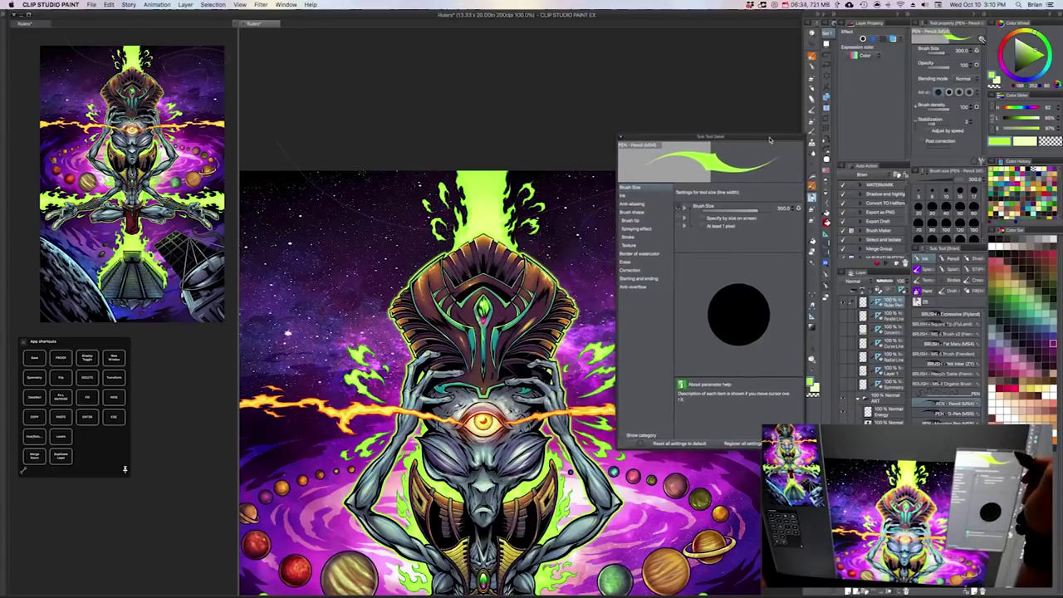
{"action": "left_click", "coordinate": [638, 271]}
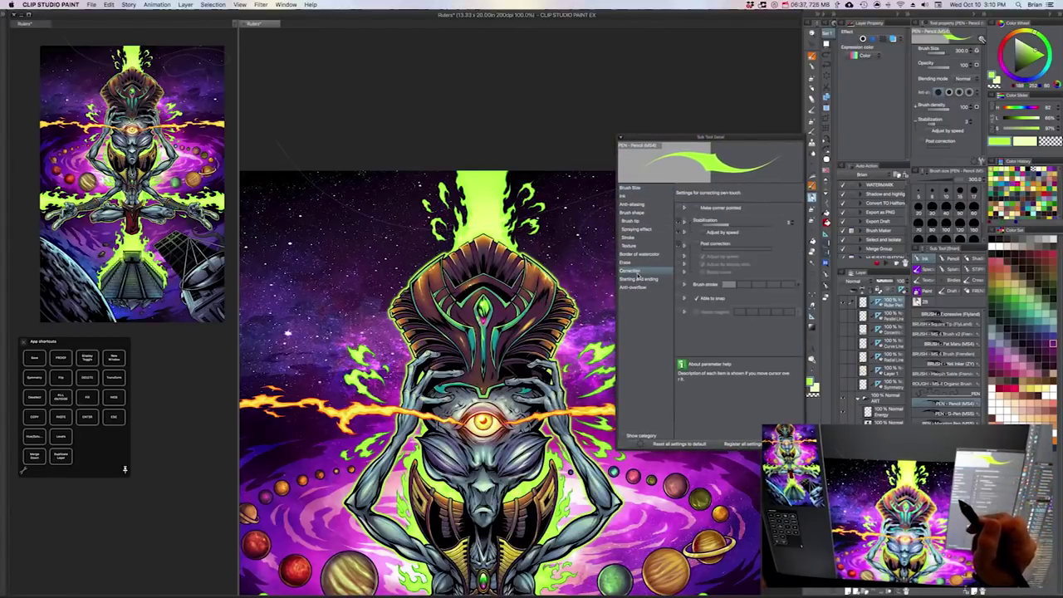
{"action": "left_click", "coordinate": [697, 299]}
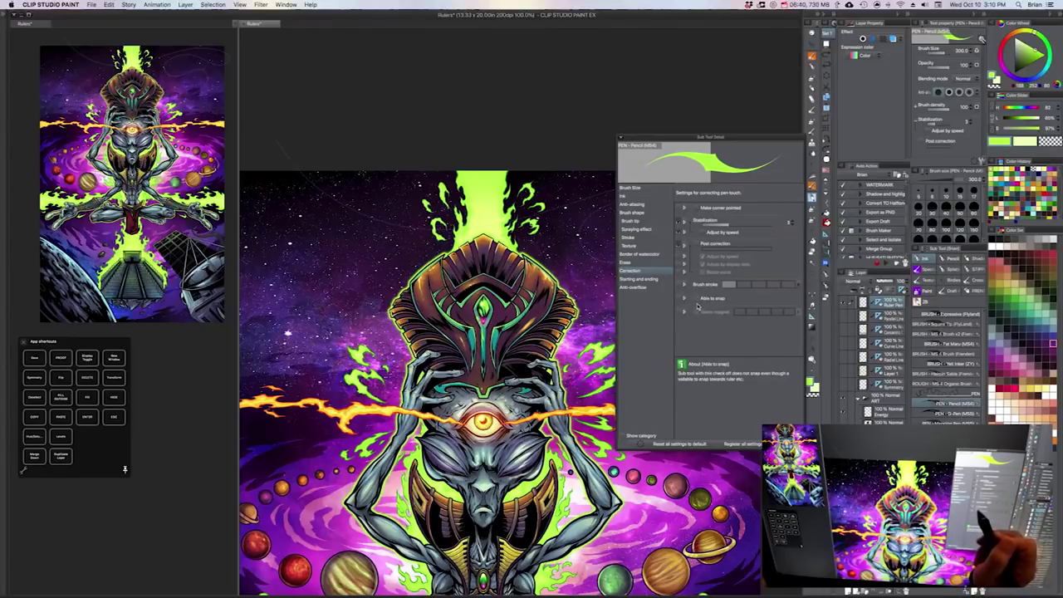
{"action": "left_click", "coordinate": [623, 139]}
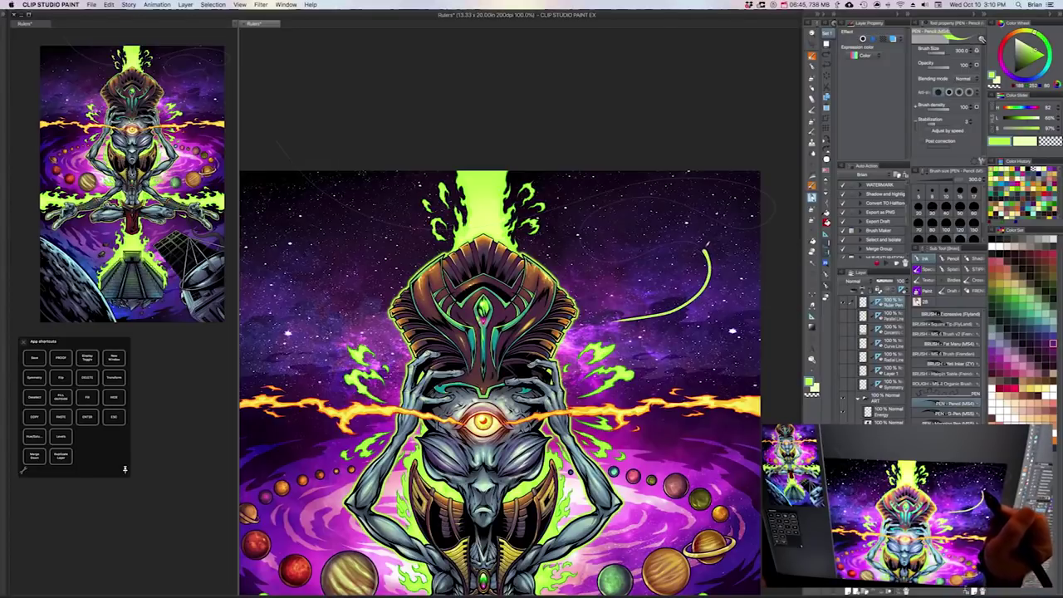
Step: Paint tapered green Pencil strokes along the freehand curve ruler, from the lower loop across the whole sky
{"action": "mouse_move", "coordinate": [707, 247]}
{"action": "left_mouse_down"}
{"action": "mouse_move", "coordinate": [600, 262]}
{"action": "mouse_move", "coordinate": [586, 251]}
{"action": "mouse_move", "coordinate": [592, 214]}
{"action": "left_mouse_up"}
{"action": "left_click_drag", "start_coordinate": [686, 213], "coordinate": [742, 229]}
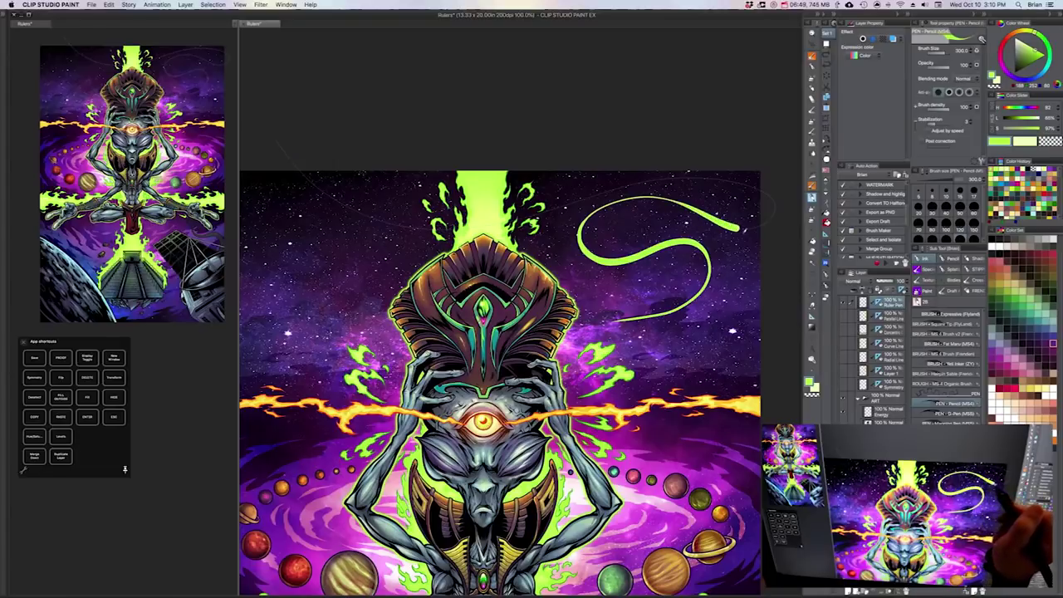
{"action": "mouse_move", "coordinate": [775, 198]}
{"action": "left_mouse_down"}
{"action": "mouse_move", "coordinate": [715, 174]}
{"action": "mouse_move", "coordinate": [626, 182]}
{"action": "left_mouse_up"}
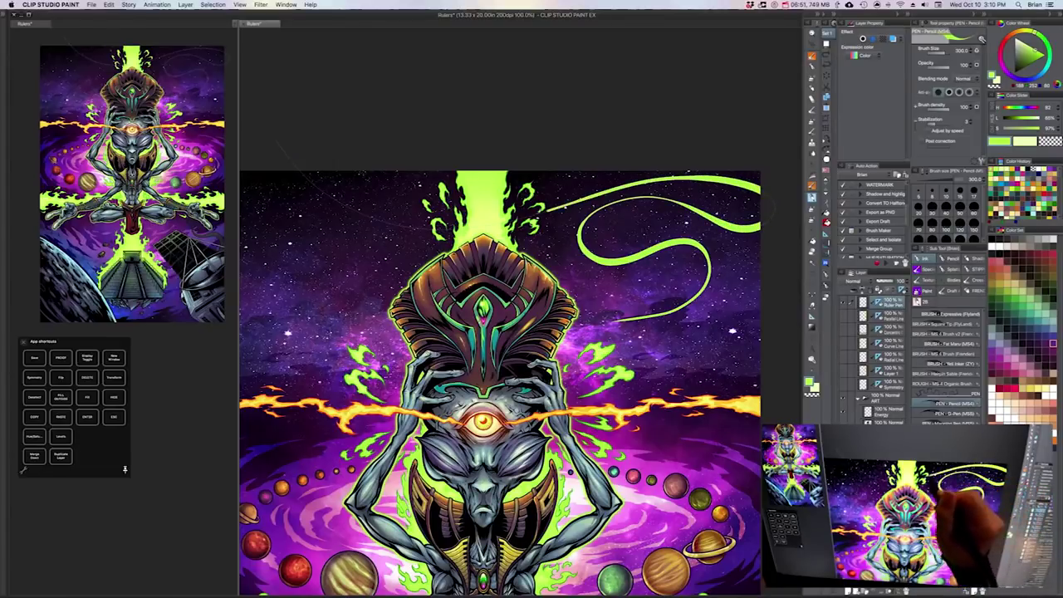
{"action": "mouse_move", "coordinate": [461, 231]}
{"action": "left_mouse_down"}
{"action": "mouse_move", "coordinate": [408, 226]}
{"action": "mouse_move", "coordinate": [292, 172]}
{"action": "left_mouse_up"}
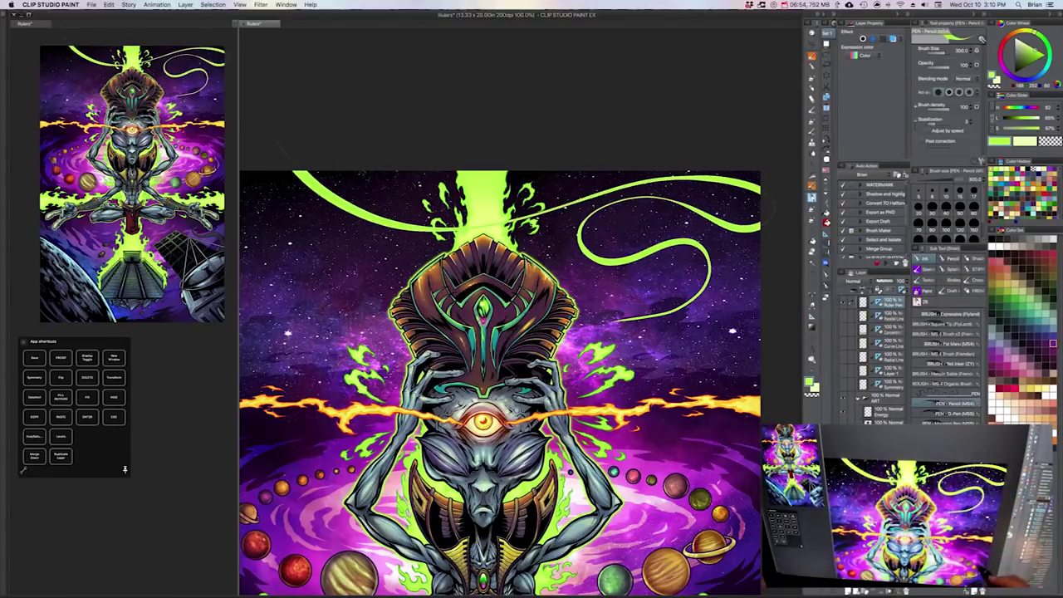
Step: Select the freehand curve ruler with the Object tool, move it slightly down from the painted line, and deselect it
{"action": "scroll", "coordinate": [716, 440], "scroll_direction": "down", "scroll_amount": 1}
{"action": "left_click_drag", "start_coordinate": [716, 416], "coordinate": [647, 409]}
{"action": "scroll", "coordinate": [647, 394], "scroll_direction": "up", "scroll_amount": 1}
{"action": "left_click_drag", "start_coordinate": [665, 370], "coordinate": [683, 411]}
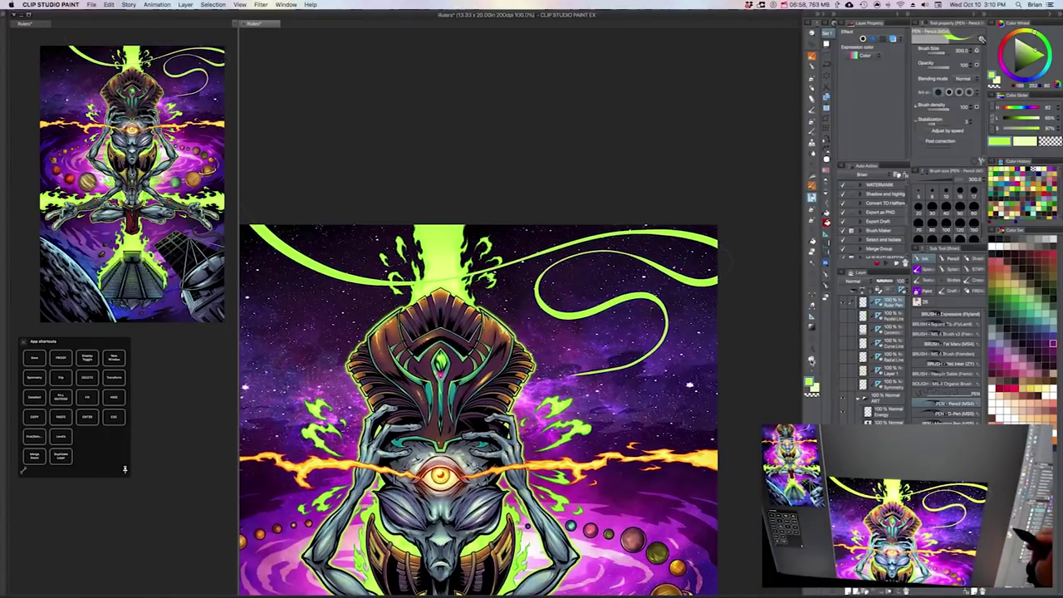
{"action": "key", "text": "o"}
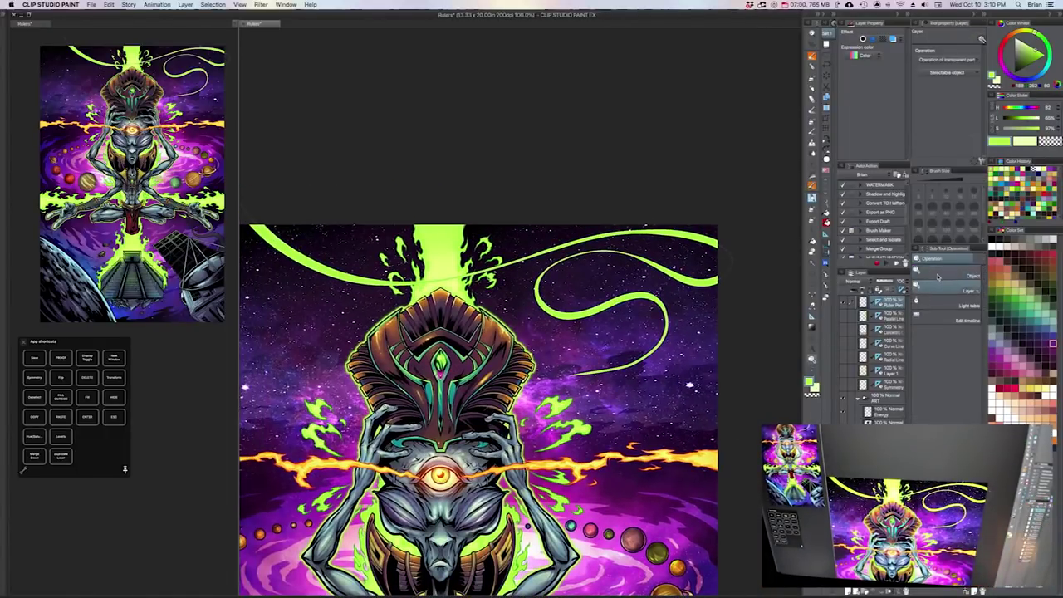
{"action": "left_click", "coordinate": [730, 260]}
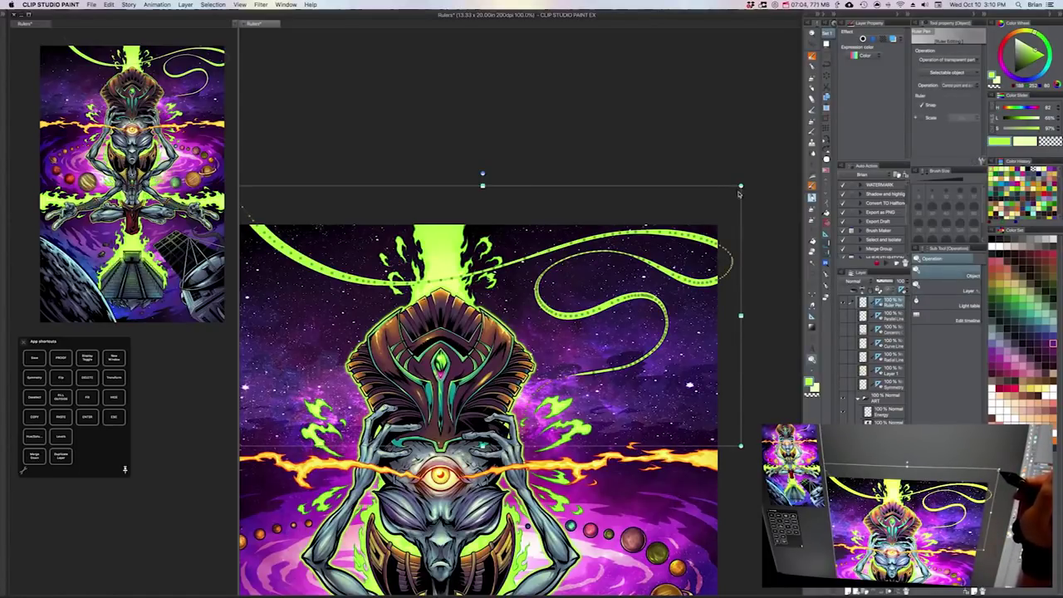
{"action": "left_click_drag", "start_coordinate": [728, 191], "coordinate": [727, 199]}
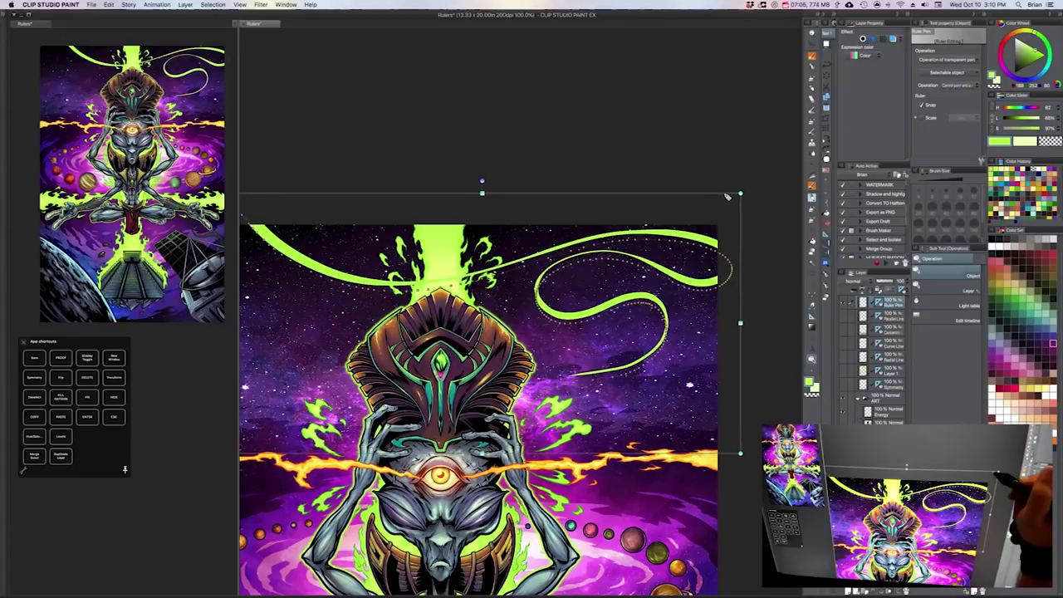
{"action": "left_click_drag", "start_coordinate": [407, 299], "coordinate": [486, 297]}
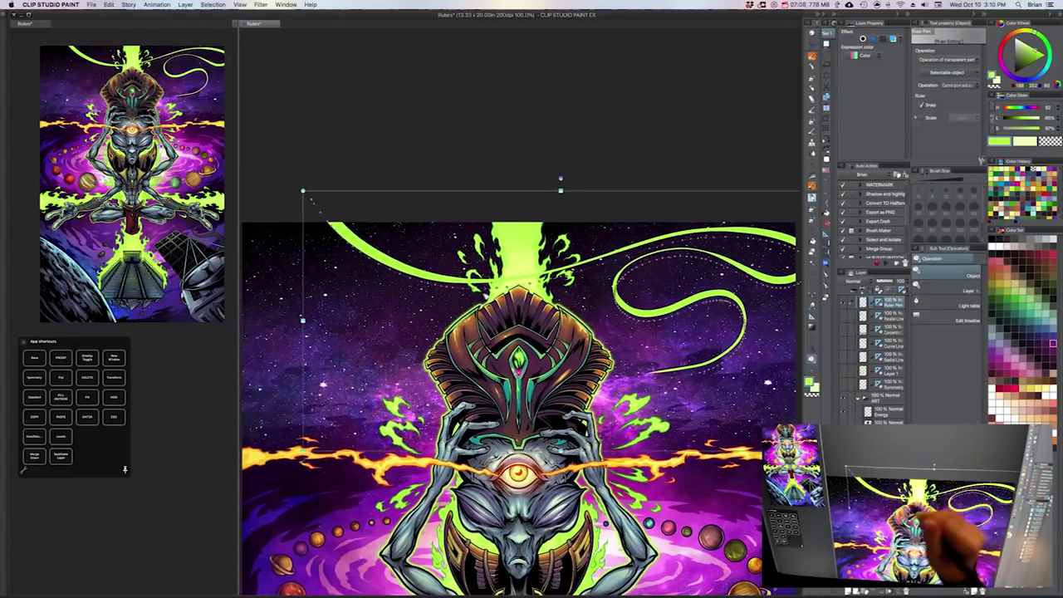
{"action": "left_click_drag", "start_coordinate": [308, 320], "coordinate": [314, 320]}
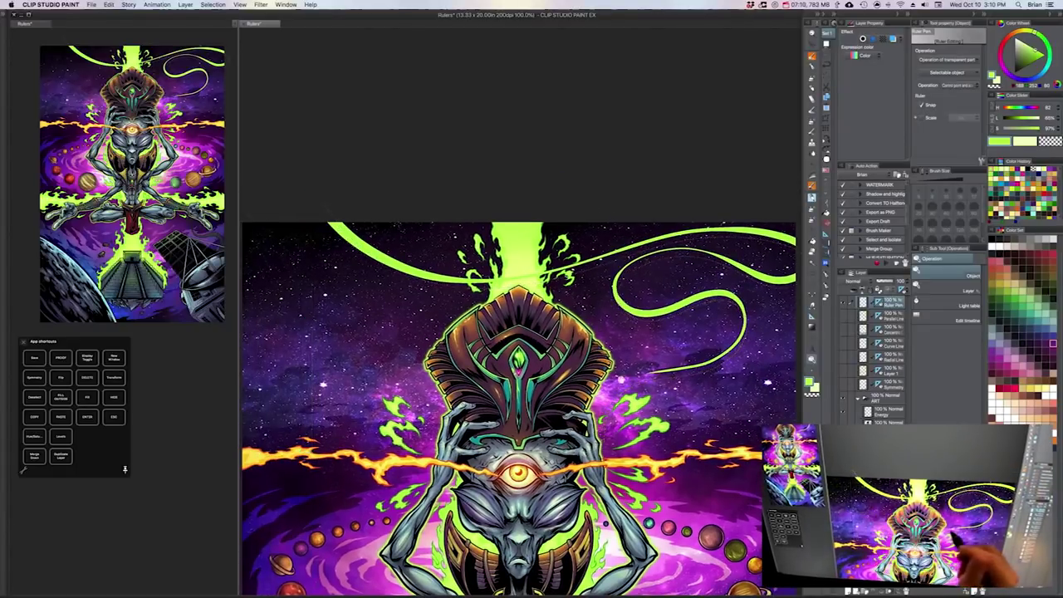
{"action": "left_click_drag", "start_coordinate": [624, 435], "coordinate": [597, 444]}
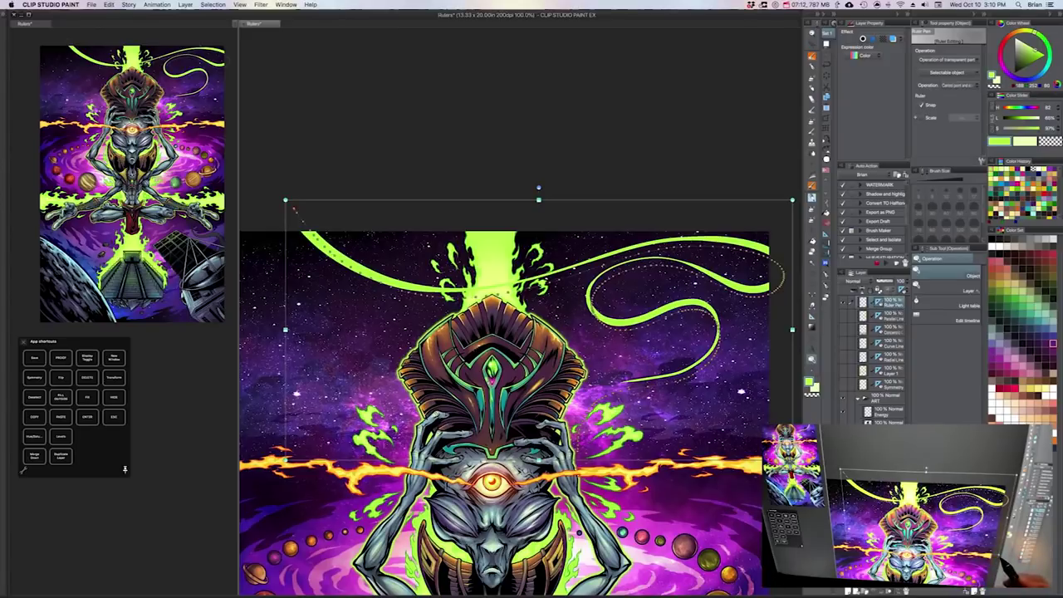
{"action": "key", "text": "Delete"}
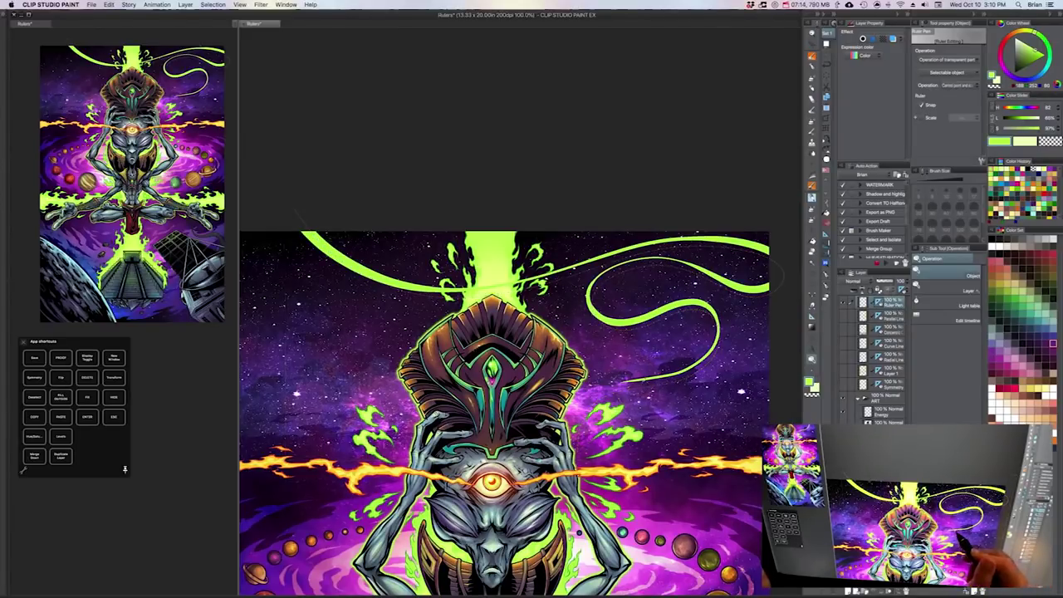
Step: Paint thinner green lines along the shifted ruler with the Pencil at size 200
{"action": "key", "text": "p"}
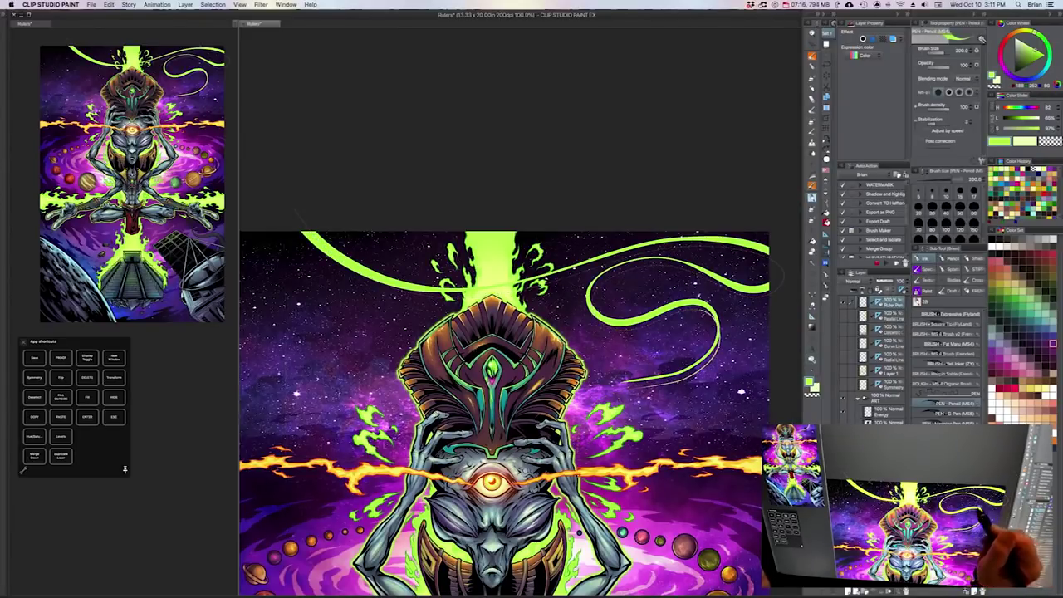
{"action": "left_click_drag", "start_coordinate": [628, 322], "coordinate": [592, 293]}
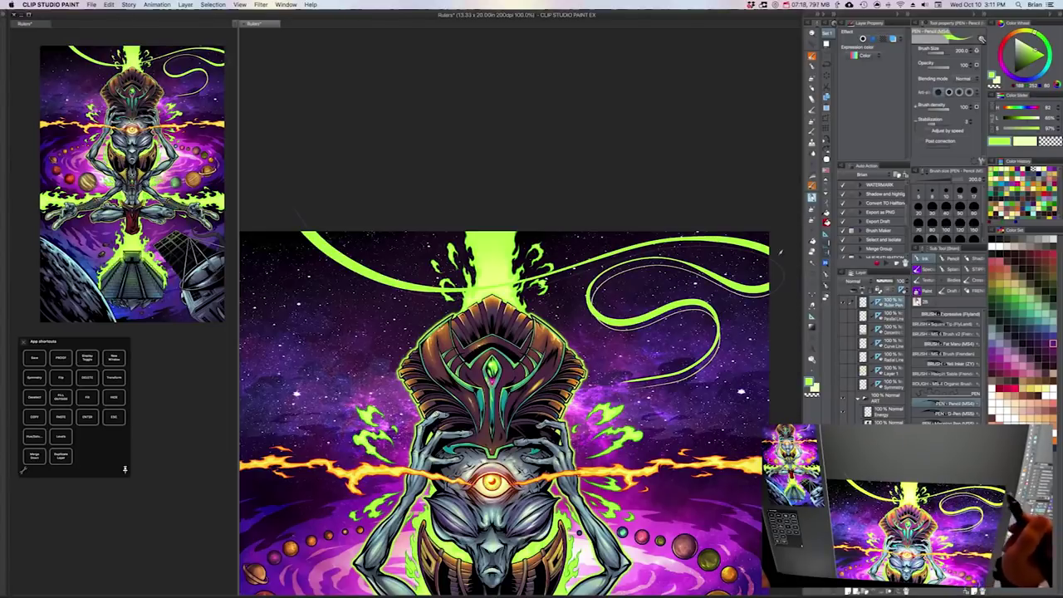
{"action": "mouse_move", "coordinate": [769, 248]}
{"action": "left_mouse_down"}
{"action": "mouse_move", "coordinate": [622, 254]}
{"action": "mouse_move", "coordinate": [523, 287]}
{"action": "mouse_move", "coordinate": [374, 280]}
{"action": "left_mouse_up"}
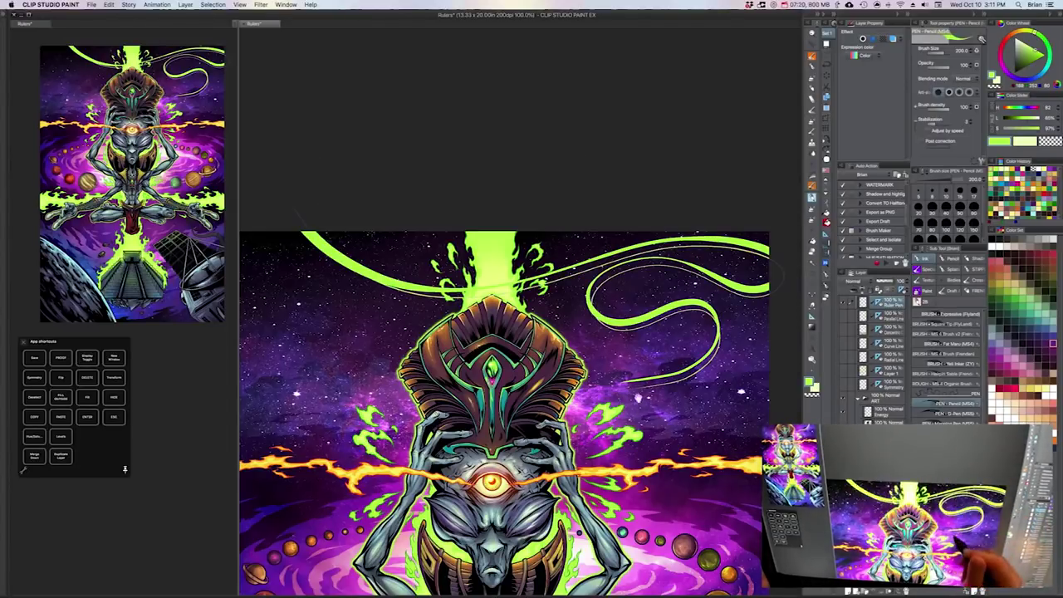
Step: Hide the Ruler Pen layer and review the whole alien poster without the ruler strokes
{"action": "left_click_drag", "start_coordinate": [699, 456], "coordinate": [678, 340]}
{"action": "scroll", "coordinate": [684, 416], "scroll_direction": "down", "scroll_amount": 1}
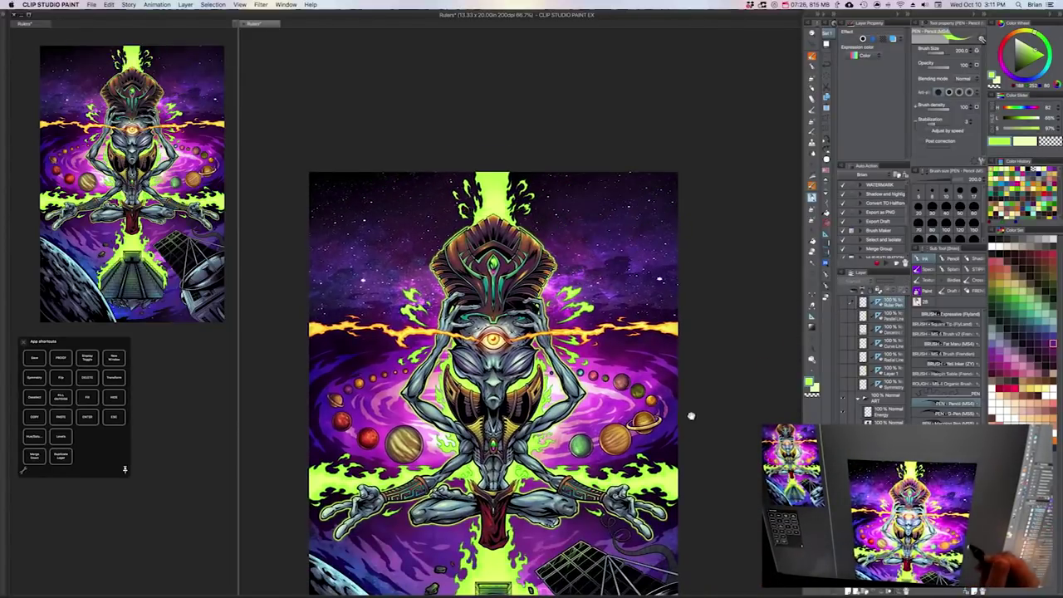
{"action": "left_click_drag", "start_coordinate": [691, 415], "coordinate": [706, 320]}
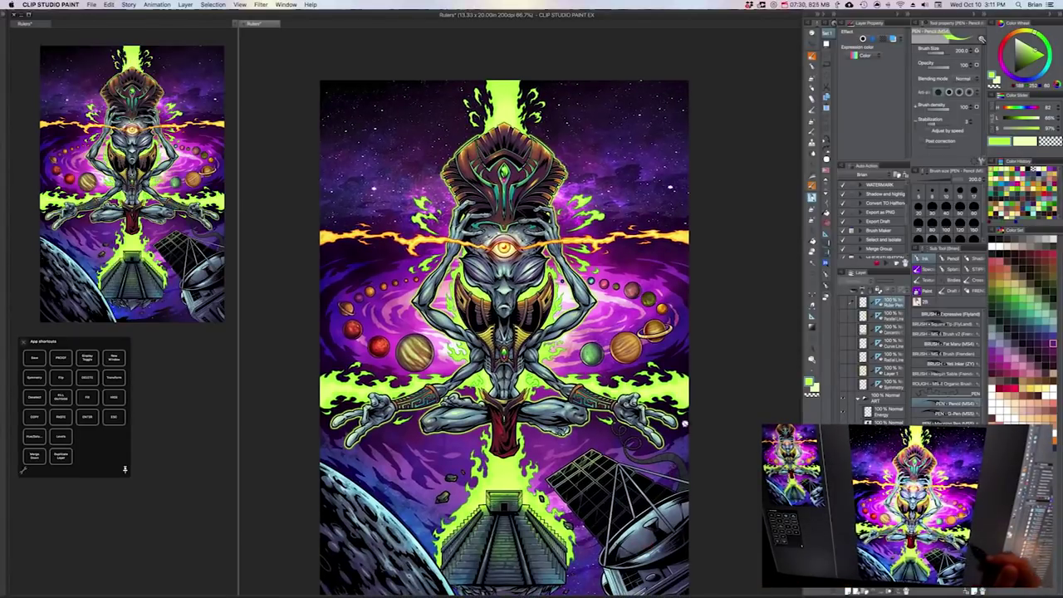
{"action": "left_click_drag", "start_coordinate": [700, 391], "coordinate": [723, 377]}
{"action": "scroll", "coordinate": [724, 379], "scroll_direction": "down", "scroll_amount": 2}
{"action": "scroll", "coordinate": [724, 378], "scroll_direction": "right", "scroll_amount": 2}
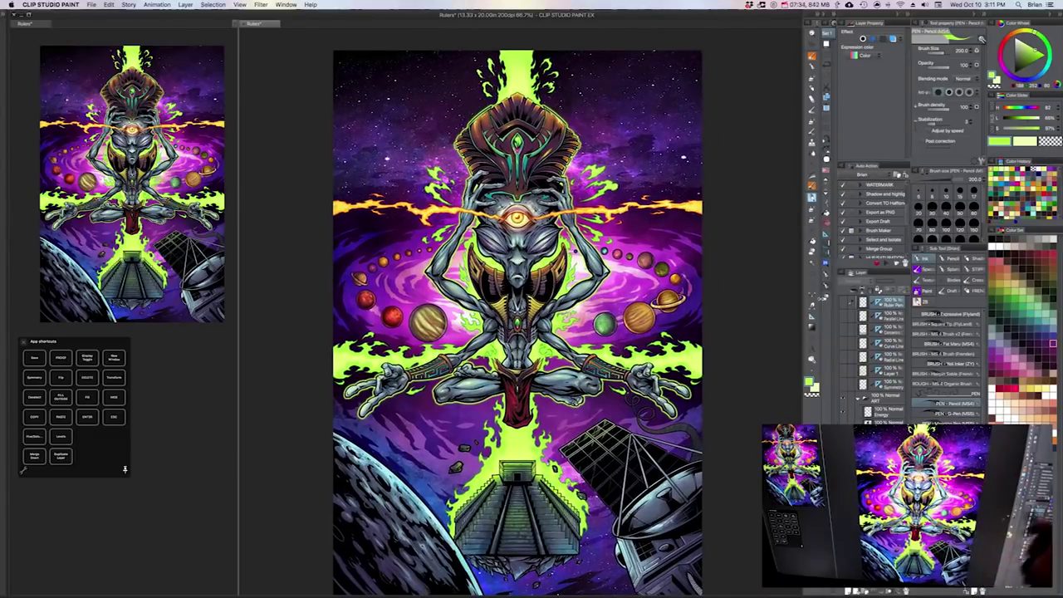
{"action": "left_click_drag", "start_coordinate": [659, 397], "coordinate": [668, 405]}
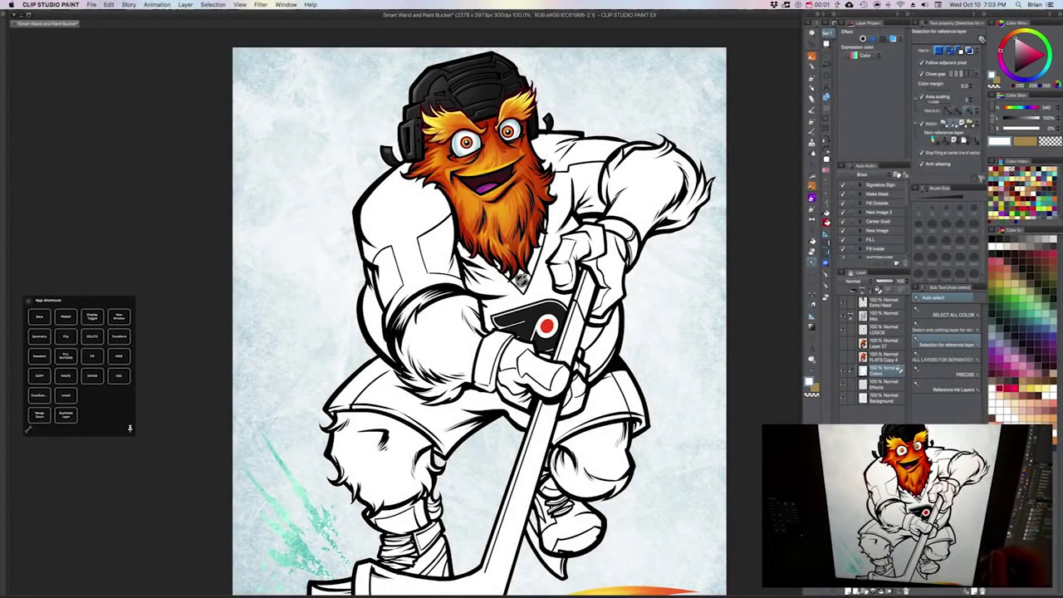
Step: Examine the hockey mascot's uncoloured ink lines and finished head in the Smart Wand and Paint Bucket document
{"action": "left_click_drag", "start_coordinate": [678, 355], "coordinate": [699, 356]}
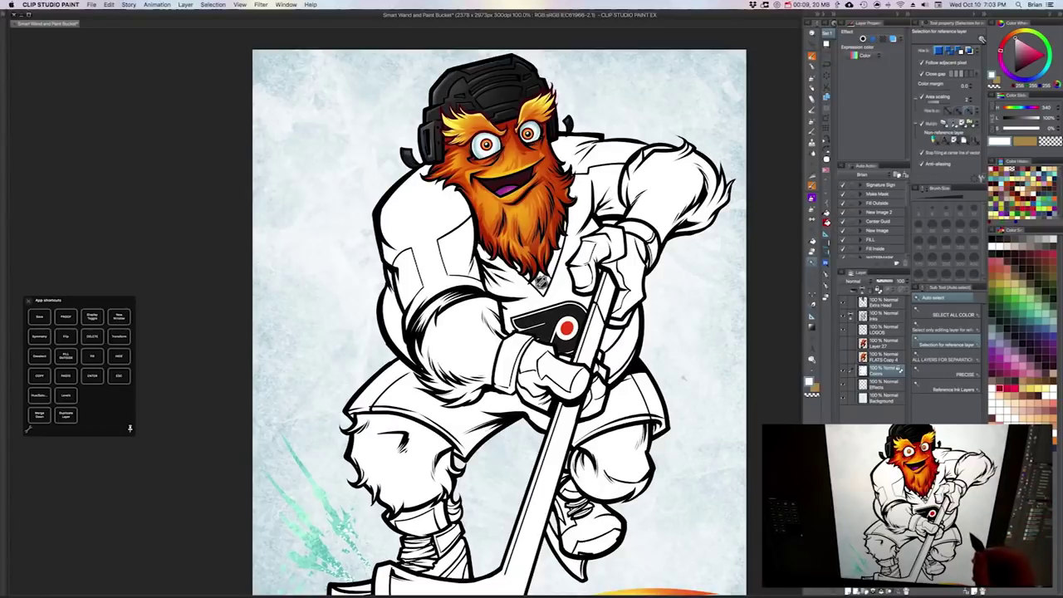
{"action": "left_click_drag", "start_coordinate": [712, 334], "coordinate": [720, 324]}
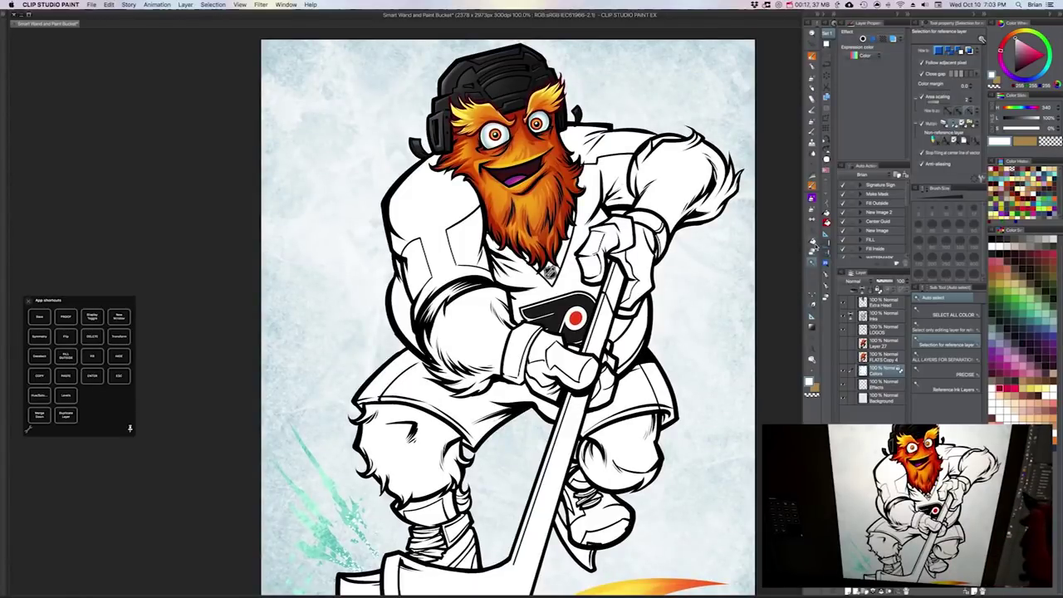
{"action": "left_click_drag", "start_coordinate": [563, 335], "coordinate": [563, 344]}
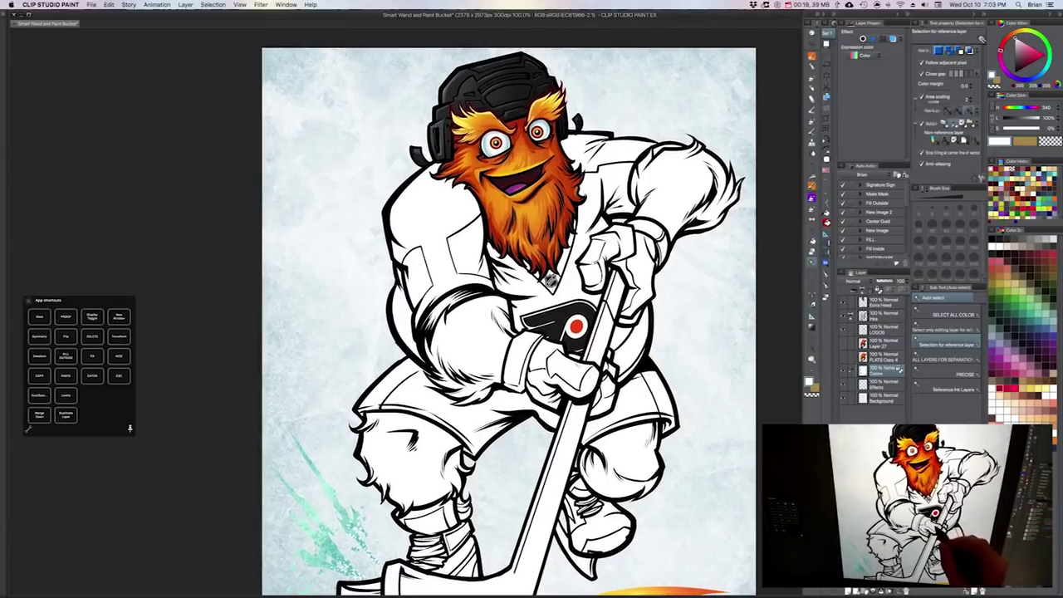
{"action": "scroll", "coordinate": [563, 338], "scroll_direction": "up", "scroll_amount": 1}
{"action": "left_click_drag", "start_coordinate": [561, 294], "coordinate": [570, 399]}
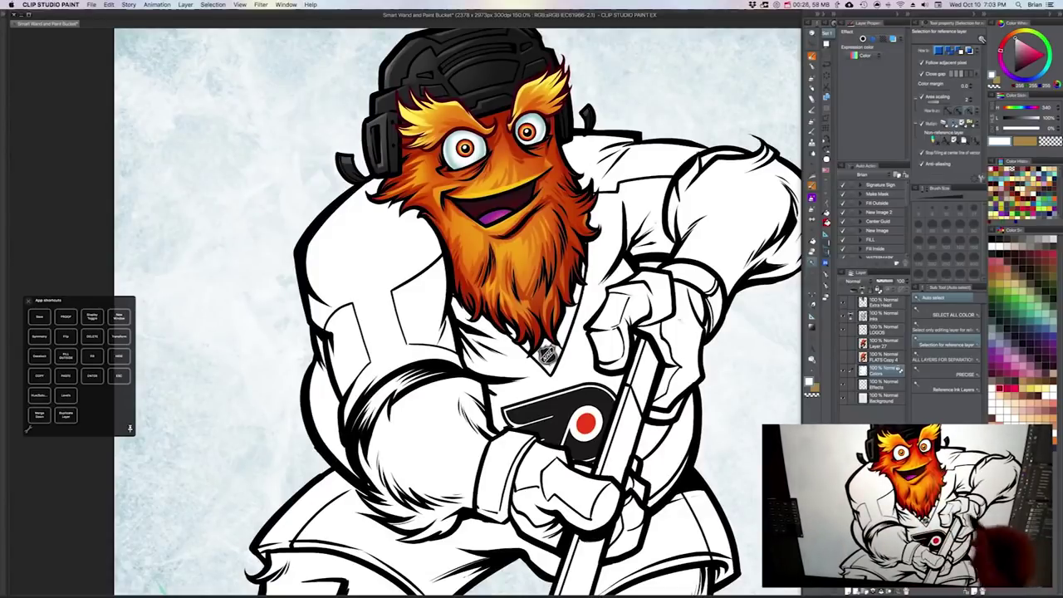
{"action": "left_click_drag", "start_coordinate": [710, 412], "coordinate": [678, 404]}
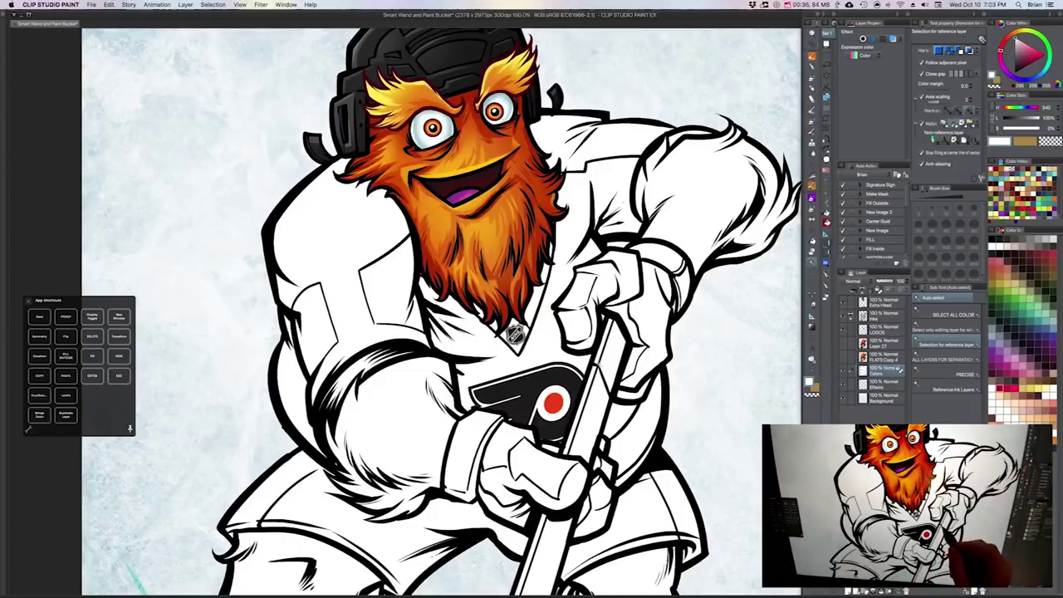
{"action": "left_click_drag", "start_coordinate": [624, 416], "coordinate": [657, 392]}
{"action": "scroll", "coordinate": [638, 447], "scroll_direction": "down", "scroll_amount": 1}
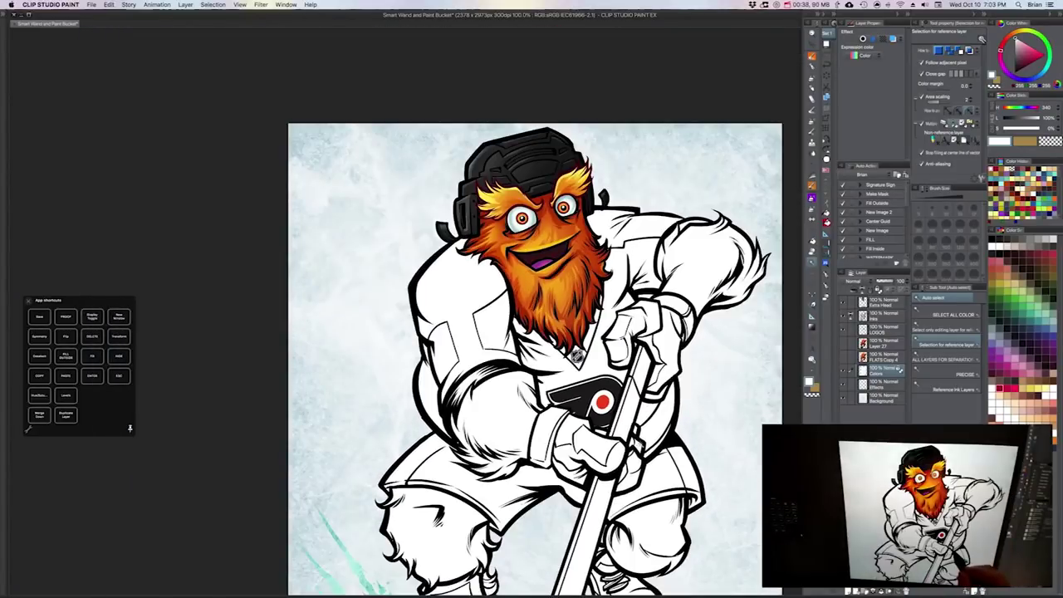
{"action": "left_click_drag", "start_coordinate": [638, 443], "coordinate": [669, 324]}
{"action": "left_click_drag", "start_coordinate": [462, 196], "coordinate": [457, 186]}
{"action": "key", "text": "super+plus"}
{"action": "left_click_drag", "start_coordinate": [687, 344], "coordinate": [669, 454]}
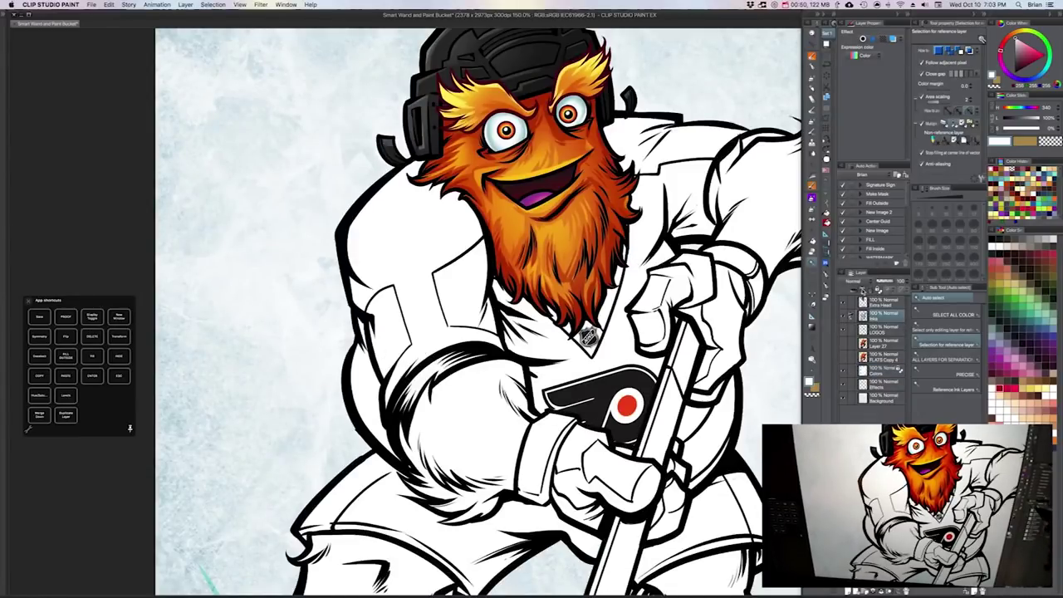
Step: Make the Colors layer active and switch to the Fill tool's EDITING LAYER ONLY sub tool
{"action": "left_click", "coordinate": [883, 370]}
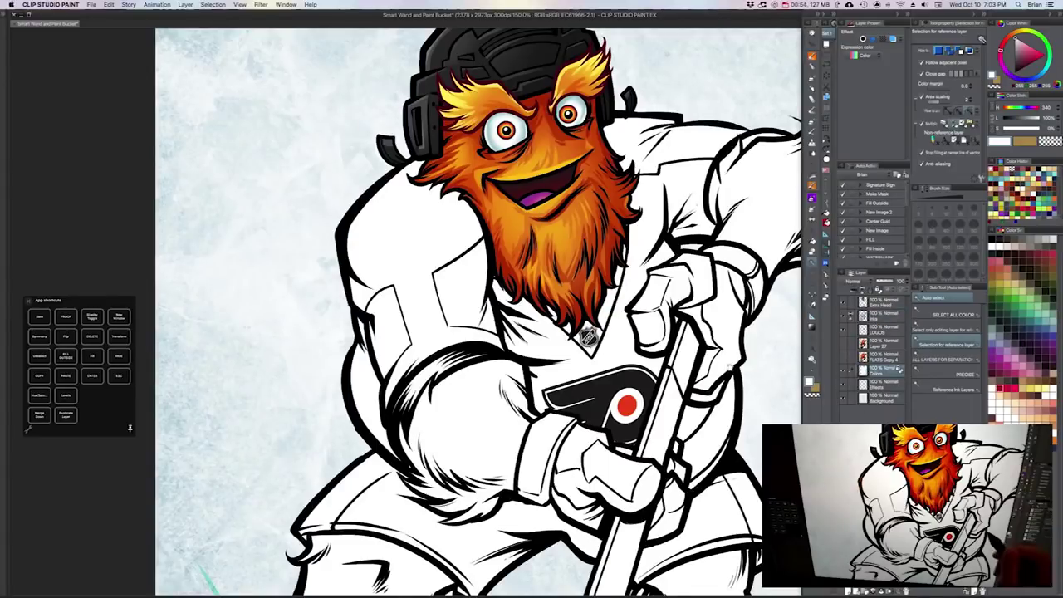
{"action": "scroll", "coordinate": [478, 312], "scroll_direction": "right", "scroll_amount": 1}
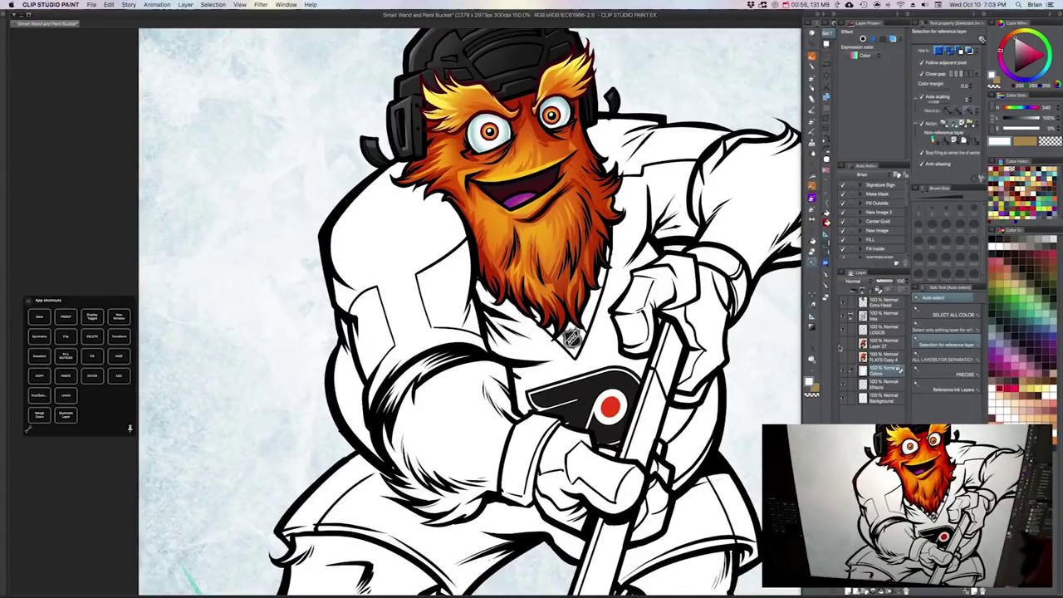
{"action": "key", "text": "g"}
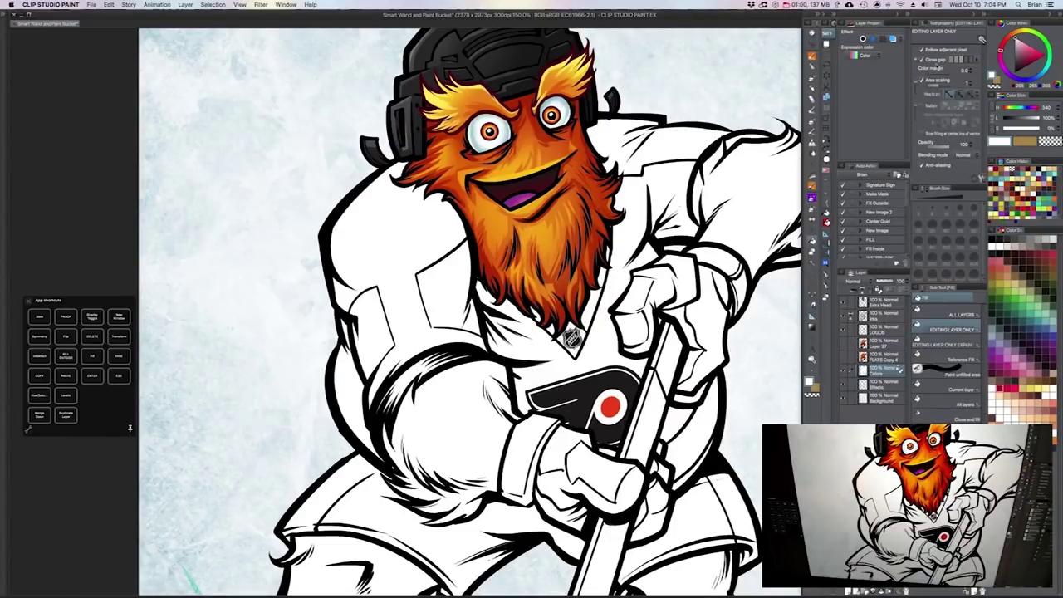
Step: Examine the mascot's sleeve ink lines up close for the small gap at the corner of the stripe
{"action": "left_click_drag", "start_coordinate": [476, 268], "coordinate": [522, 357]}
{"action": "scroll", "coordinate": [509, 328], "scroll_direction": "up", "scroll_amount": 1}
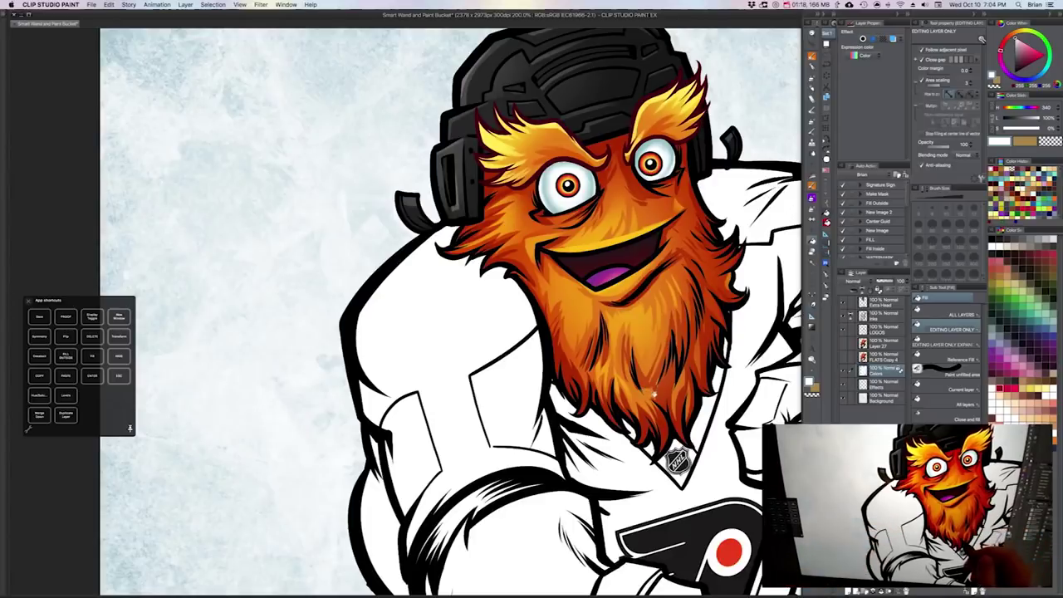
{"action": "left_click_drag", "start_coordinate": [652, 362], "coordinate": [624, 308]}
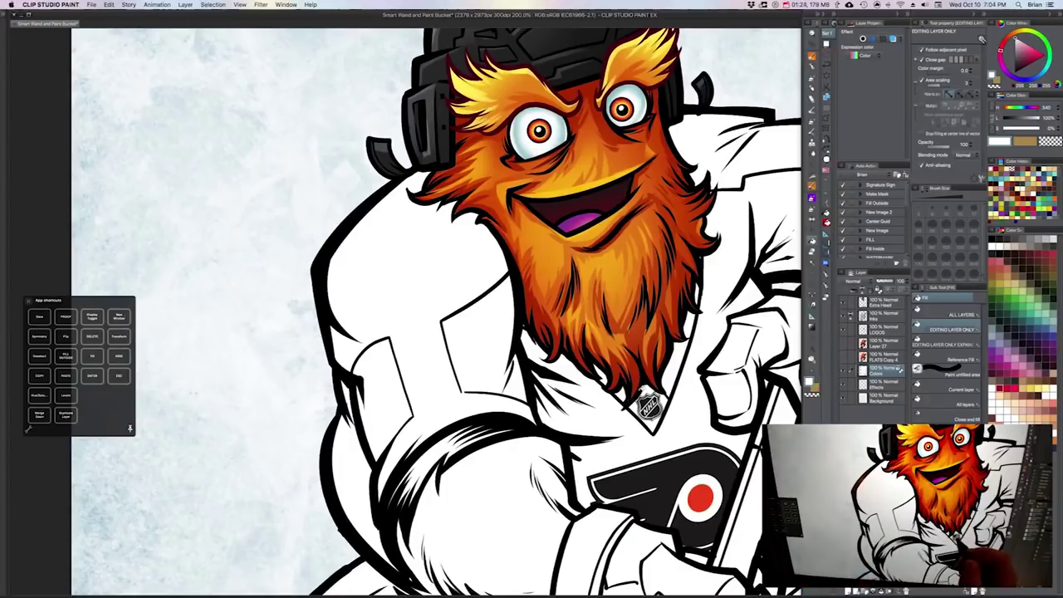
{"action": "left_click_drag", "start_coordinate": [639, 346], "coordinate": [672, 358]}
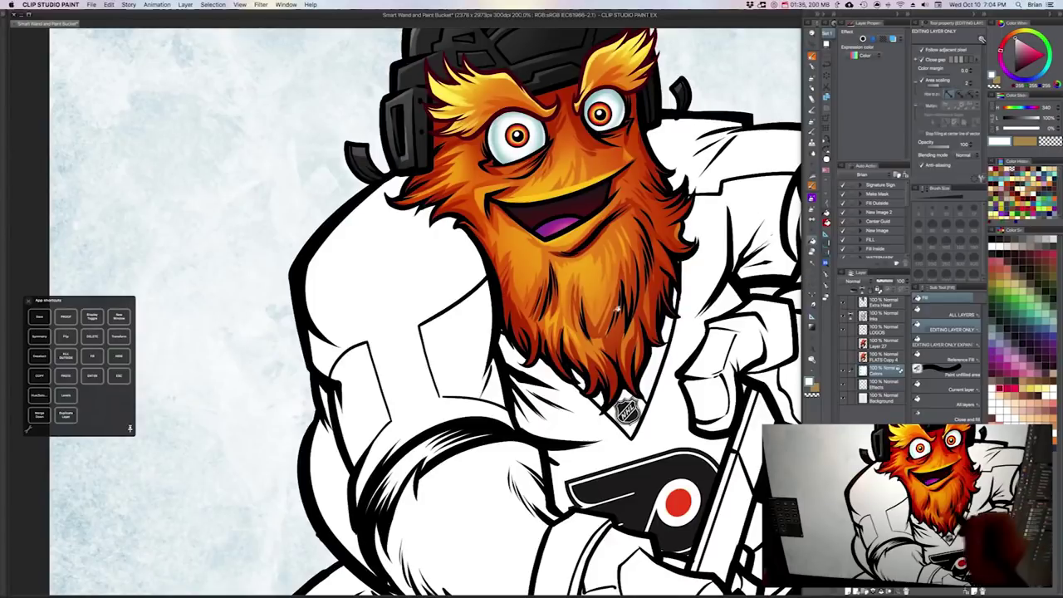
{"action": "left_click_drag", "start_coordinate": [617, 308], "coordinate": [701, 293]}
{"action": "scroll", "coordinate": [607, 375], "scroll_direction": "up", "scroll_amount": 4}
{"action": "left_click_drag", "start_coordinate": [412, 431], "coordinate": [617, 357]}
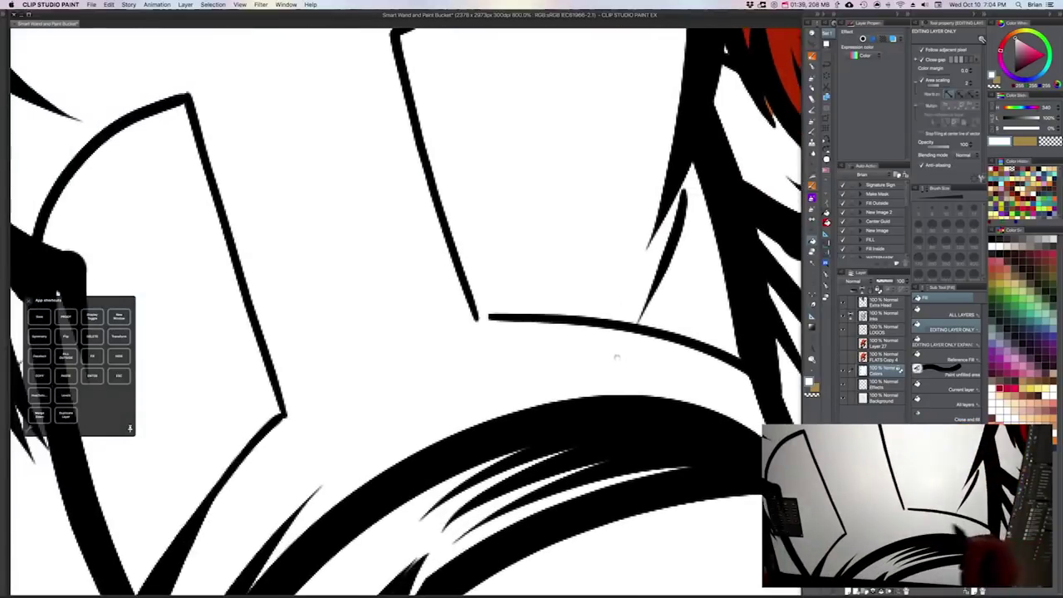
{"action": "scroll", "coordinate": [617, 357], "scroll_direction": "up", "scroll_amount": 3}
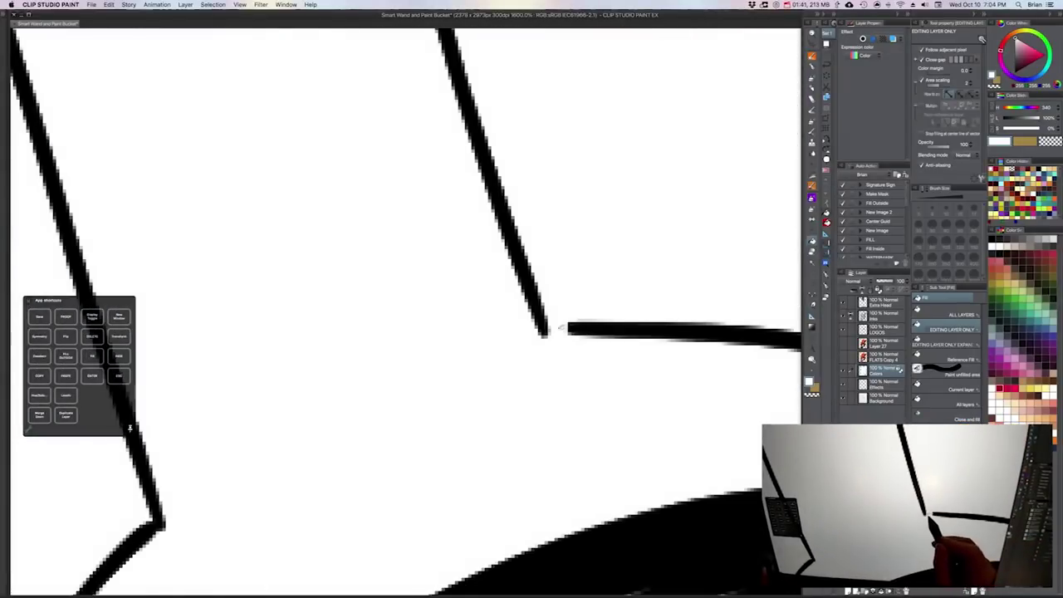
{"action": "scroll", "coordinate": [545, 331], "scroll_direction": "down", "scroll_amount": 10}
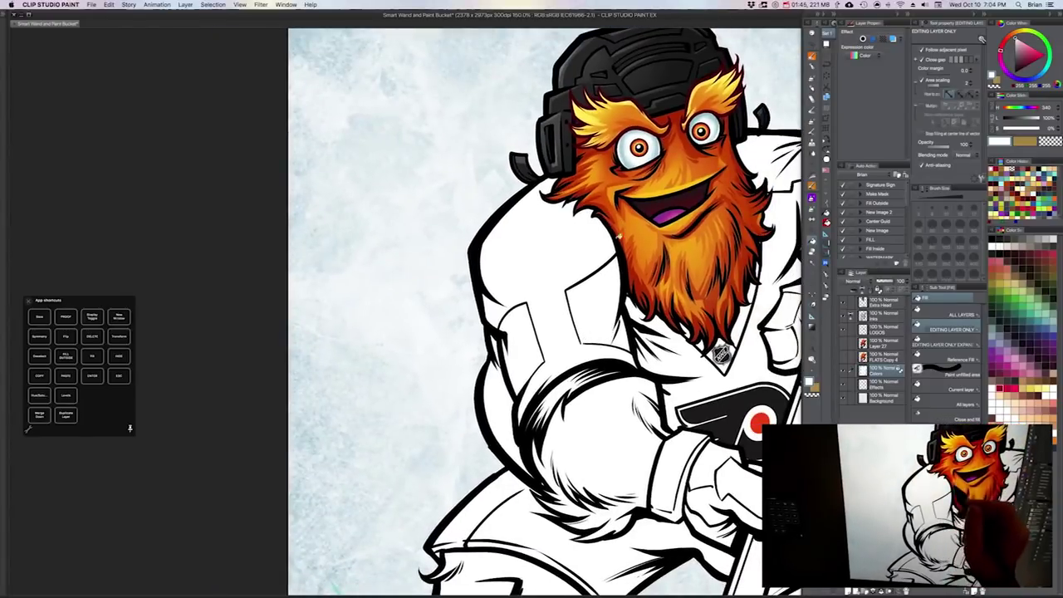
{"action": "left_click_drag", "start_coordinate": [616, 340], "coordinate": [539, 350]}
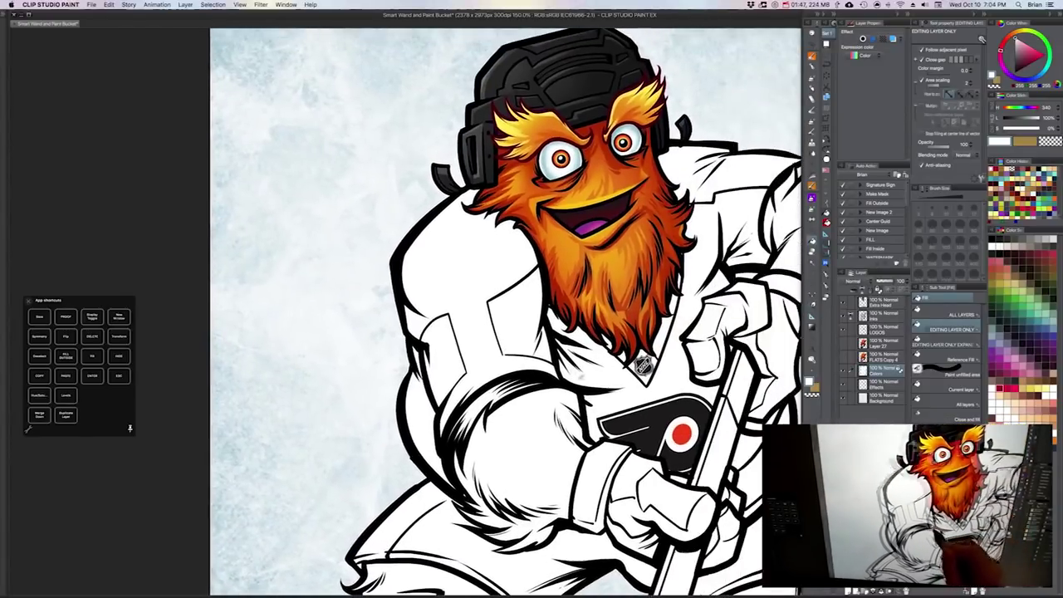
Step: Switch to the Reference Fill sub tool, enable Area scaling, and fill the jersey's shoulders and upper sleeve with pale yellow
{"action": "left_click_drag", "start_coordinate": [623, 364], "coordinate": [582, 376]}
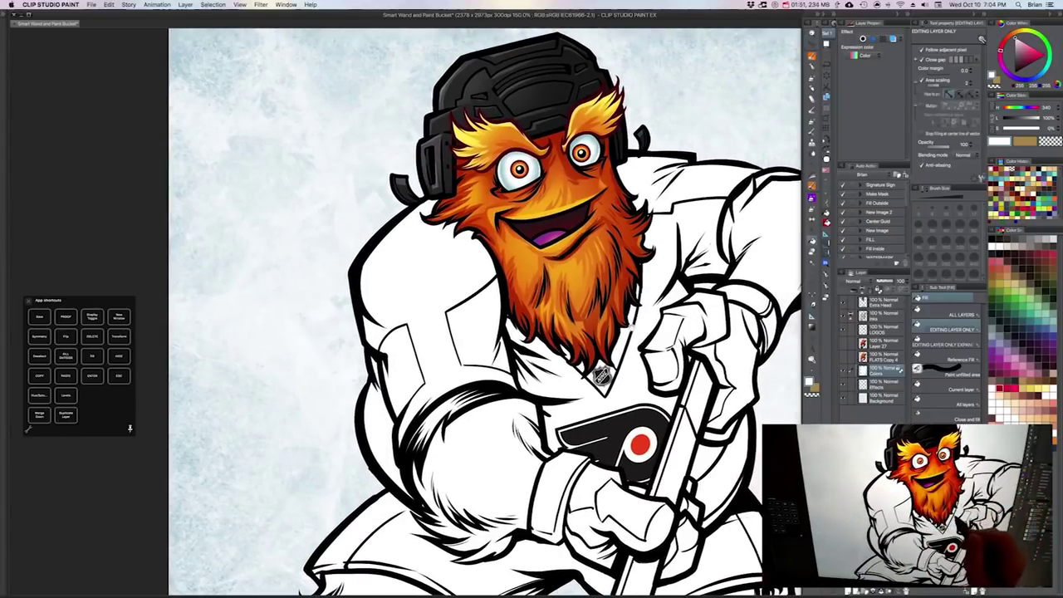
{"action": "left_click_drag", "start_coordinate": [427, 350], "coordinate": [412, 365]}
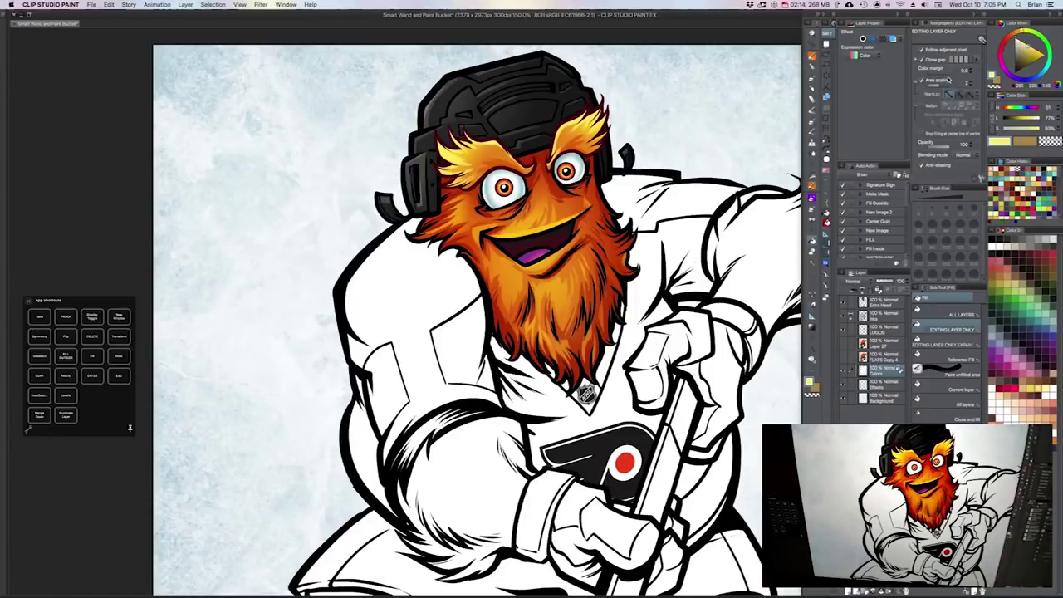
{"action": "left_click", "coordinate": [957, 360]}
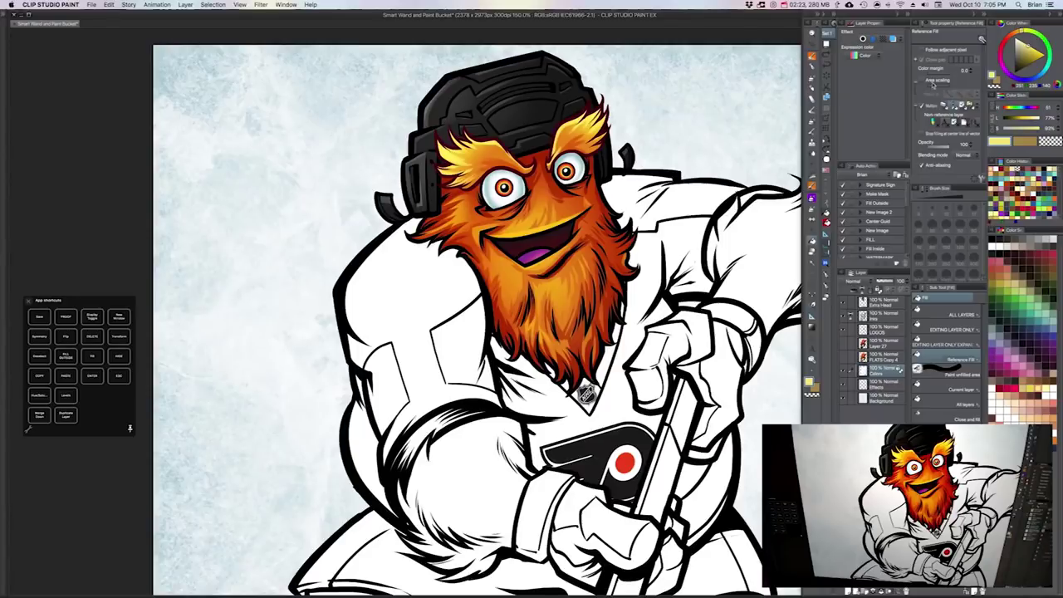
{"action": "left_click", "coordinate": [922, 81]}
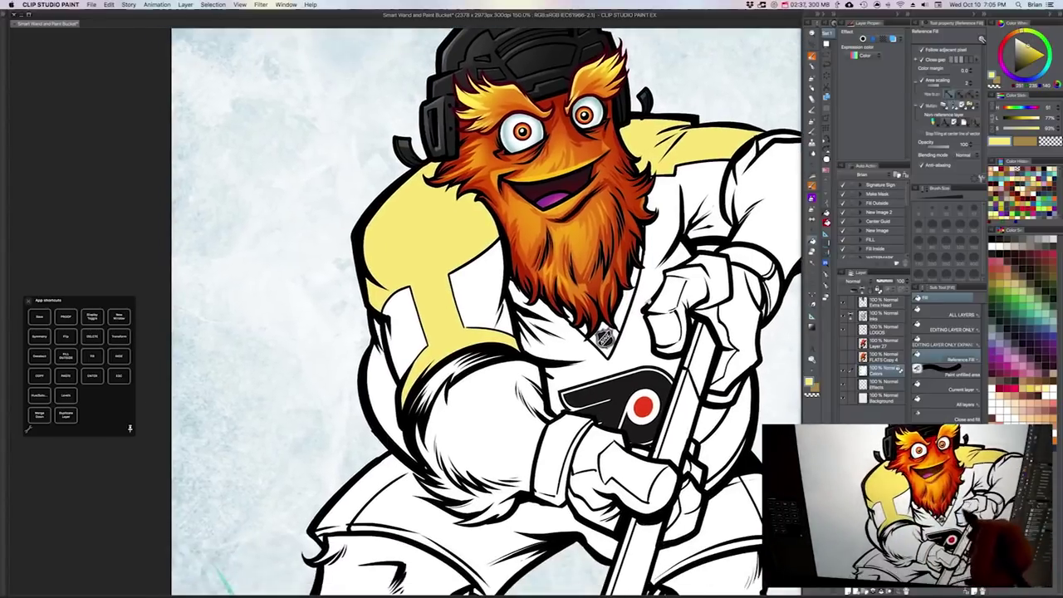
Step: Sample the dark grey from the helmet and fill the mascot's upper glove with it
{"action": "scroll", "coordinate": [573, 344], "scroll_direction": "up", "scroll_amount": 7}
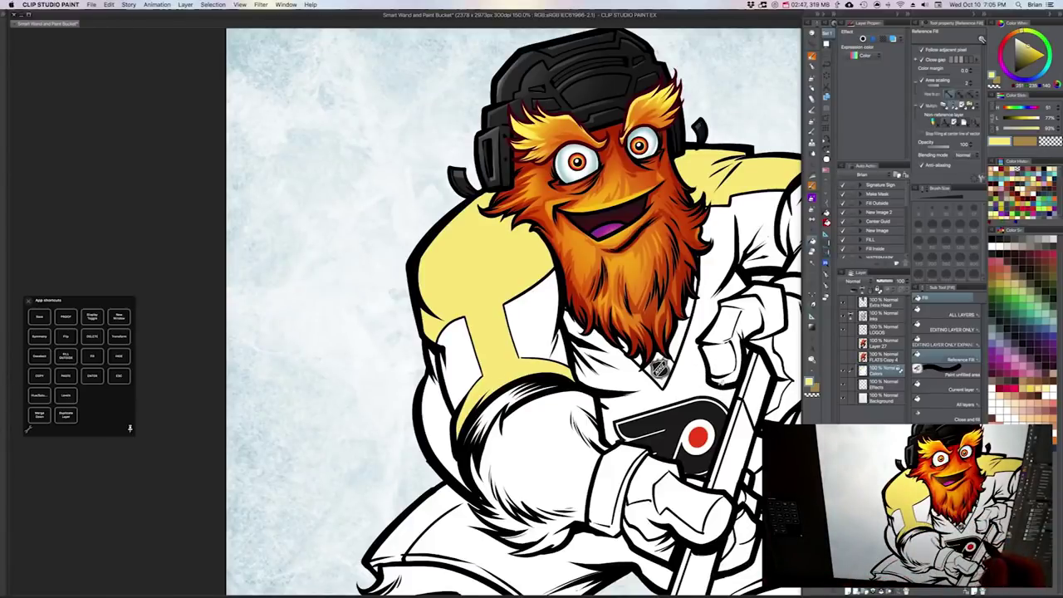
{"action": "mouse_move", "coordinate": [722, 383]}
{"action": "left_mouse_down"}
{"action": "mouse_move", "coordinate": [680, 359]}
{"action": "mouse_move", "coordinate": [611, 393]}
{"action": "left_mouse_up"}
{"action": "left_click", "coordinate": [499, 85], "text": "alt"}
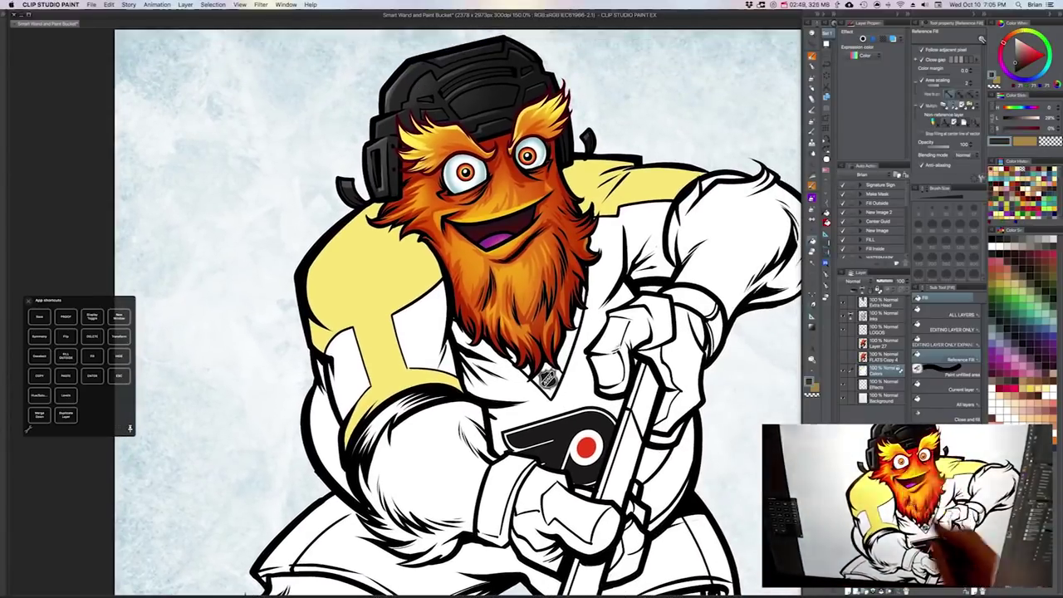
{"action": "scroll", "coordinate": [457, 313], "scroll_direction": "down", "scroll_amount": 1}
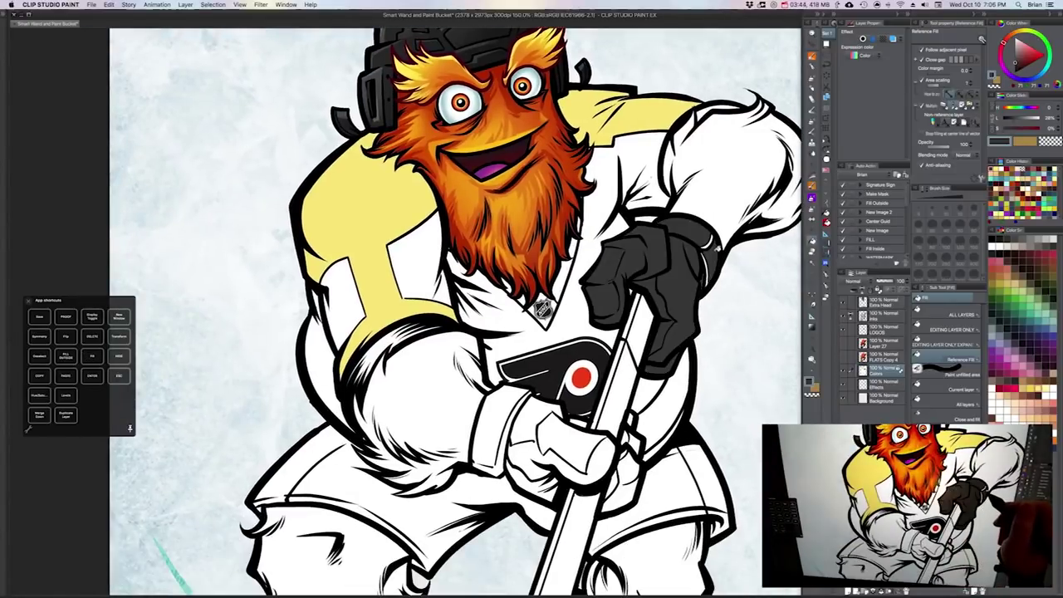
Step: Switch to Auto select's Selection for reference layer sub tool and select the mascot's furry forearm and legs
{"action": "key", "text": "u"}
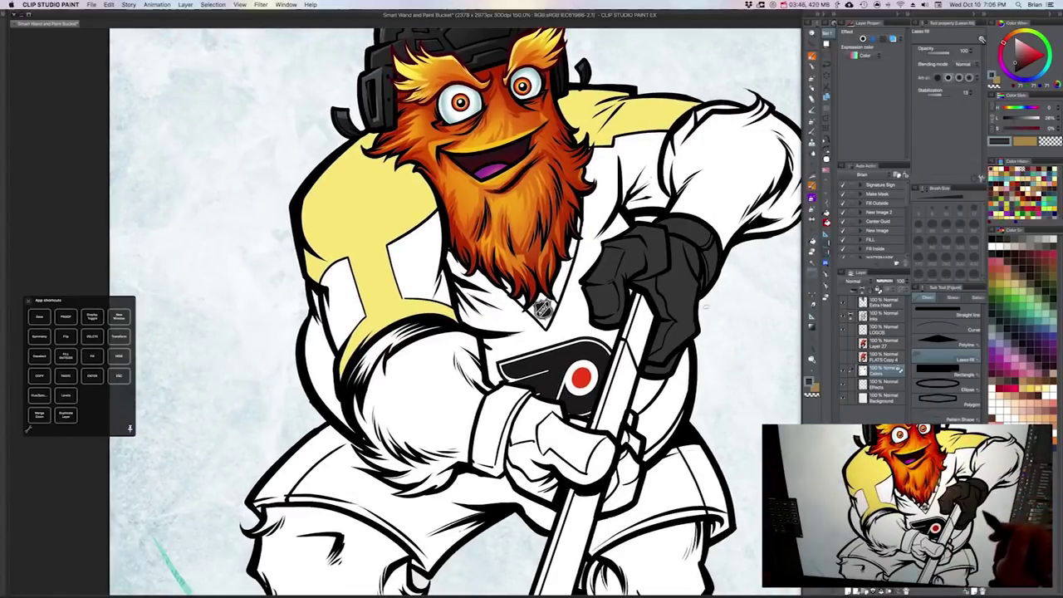
{"action": "key", "text": "w"}
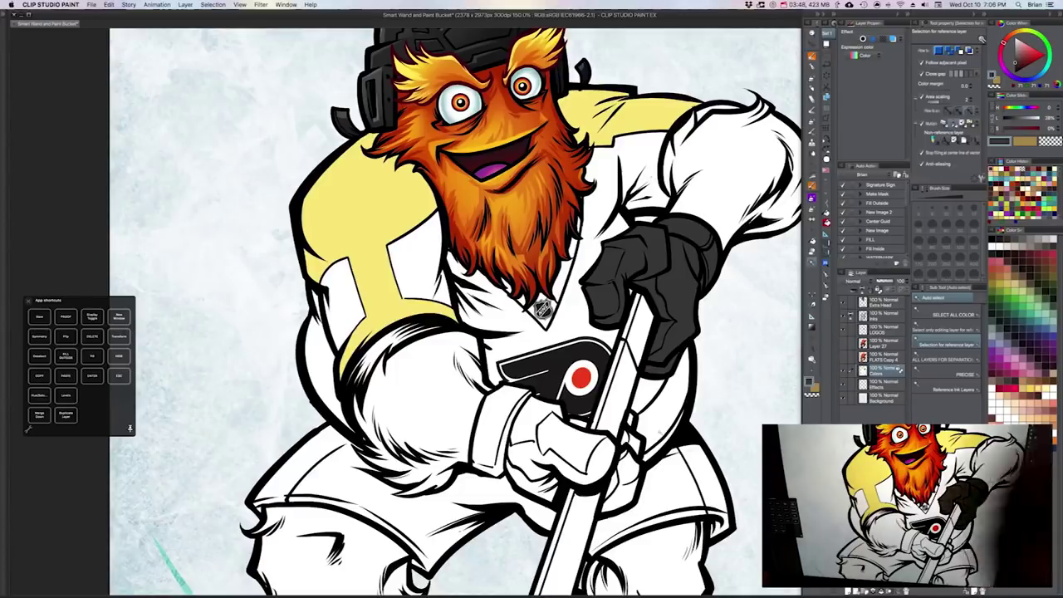
{"action": "left_click_drag", "start_coordinate": [682, 336], "coordinate": [691, 365]}
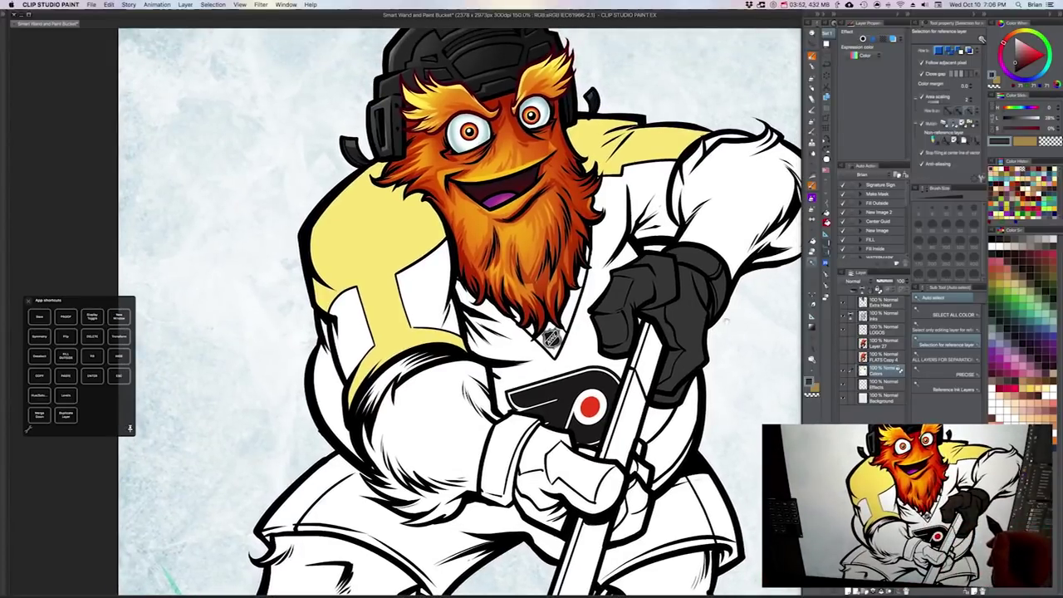
{"action": "left_click_drag", "start_coordinate": [728, 322], "coordinate": [660, 291]}
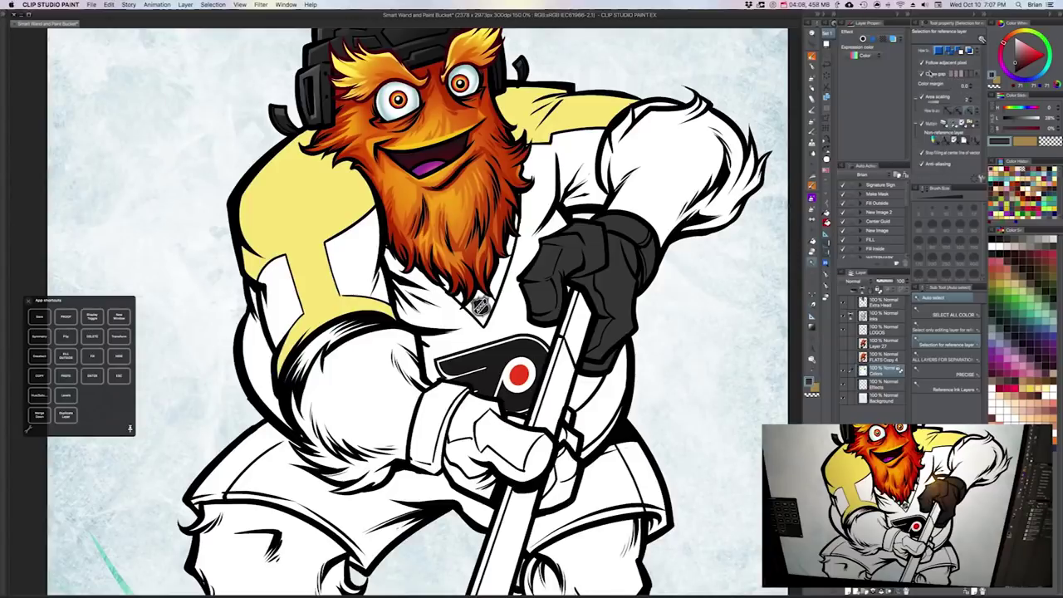
{"action": "left_click_drag", "start_coordinate": [530, 518], "coordinate": [600, 491]}
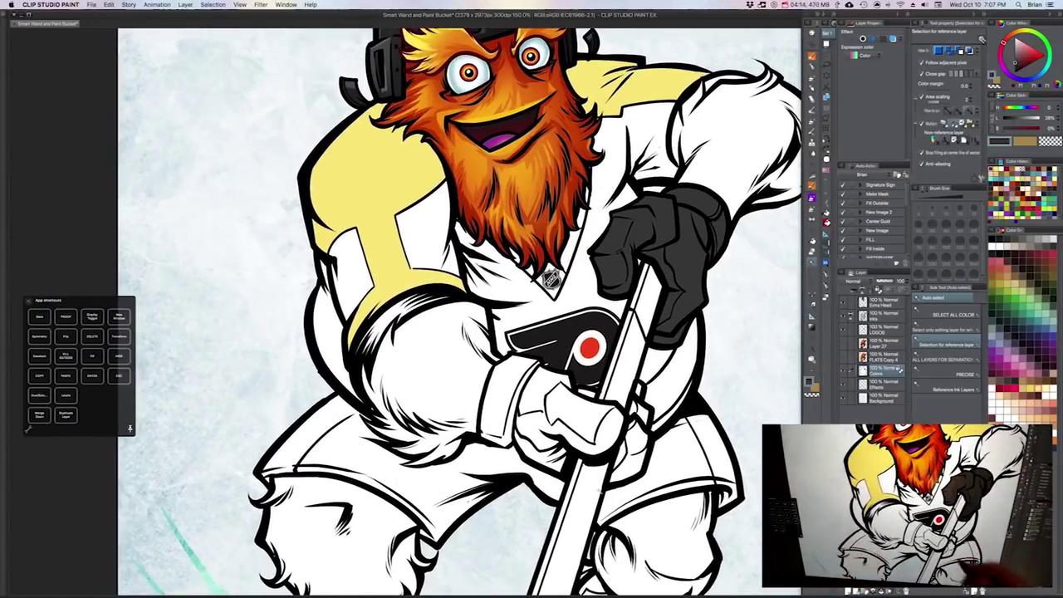
{"action": "left_click_drag", "start_coordinate": [626, 407], "coordinate": [616, 372]}
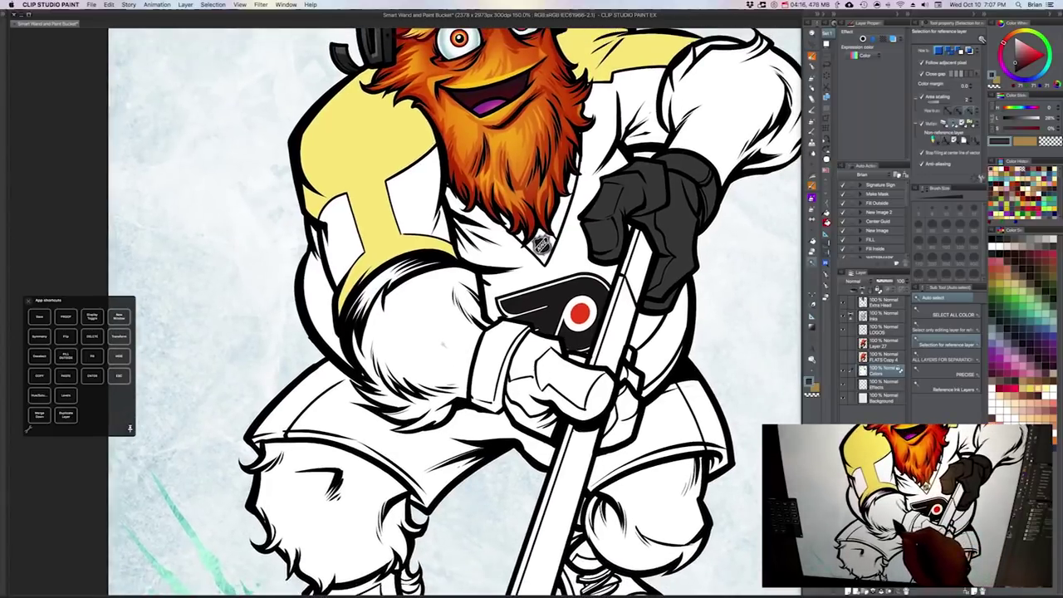
{"action": "left_click_drag", "start_coordinate": [507, 349], "coordinate": [522, 316]}
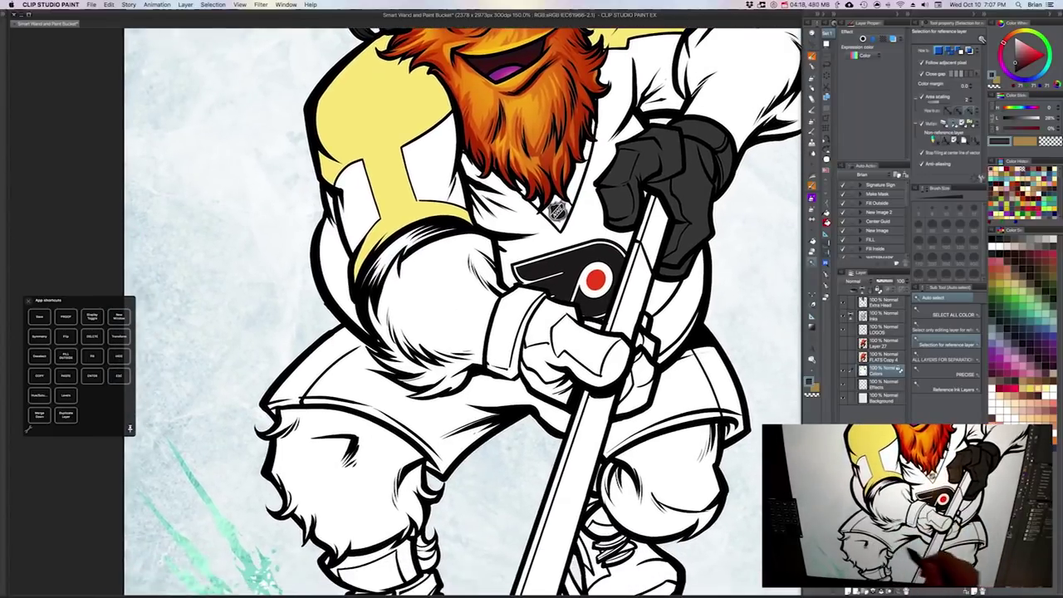
{"action": "left_click_drag", "start_coordinate": [529, 453], "coordinate": [541, 399]}
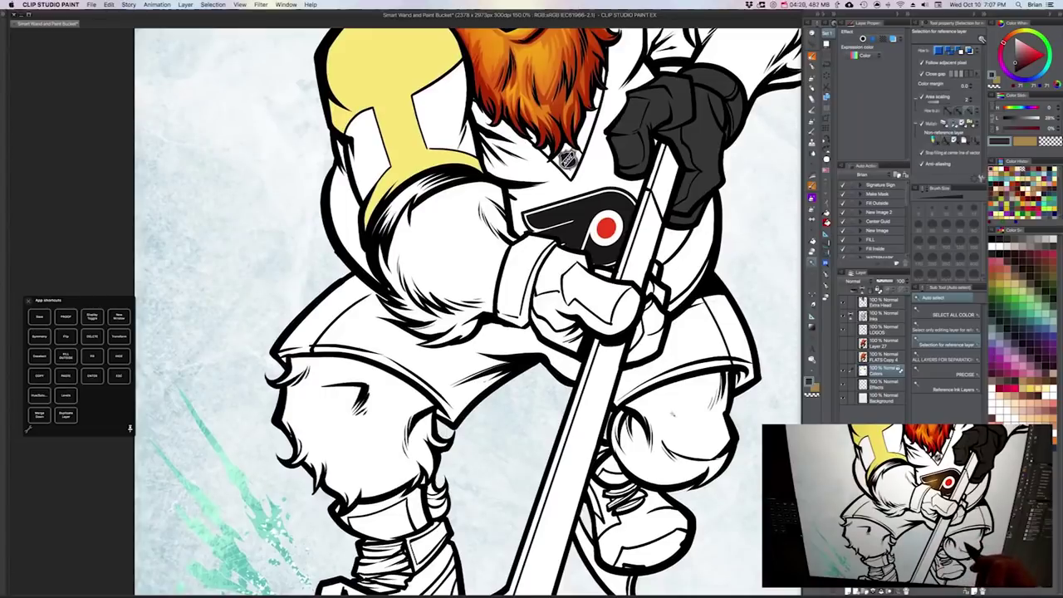
{"action": "scroll", "coordinate": [682, 378], "scroll_direction": "up", "scroll_amount": 3}
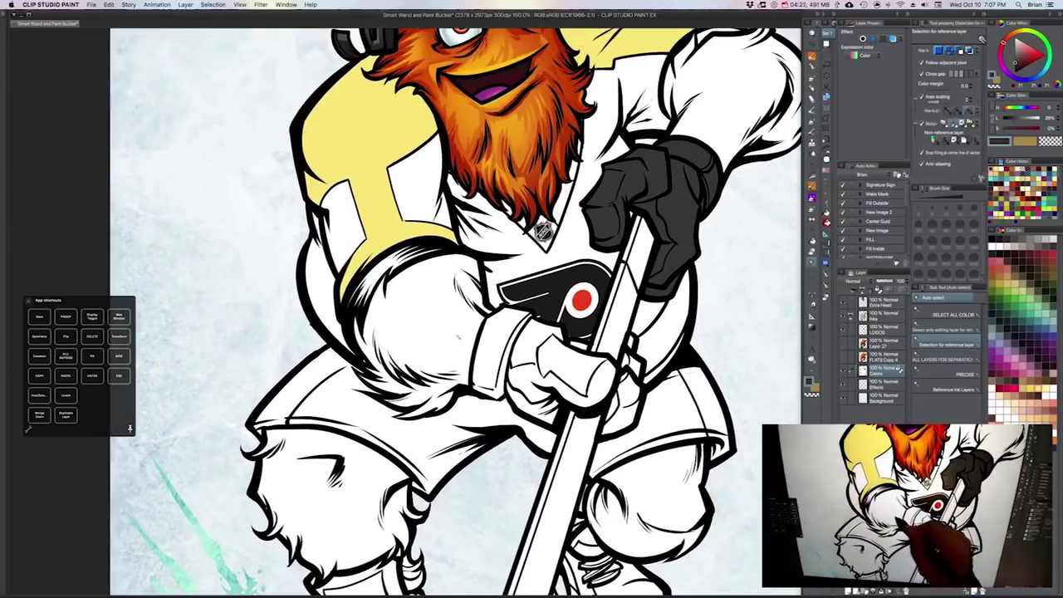
Step: Examine up close how the selection edge follows the forearm's ink outline and fur strokes
{"action": "left_click_drag", "start_coordinate": [489, 304], "coordinate": [552, 348]}
{"action": "scroll", "coordinate": [546, 347], "scroll_direction": "up", "scroll_amount": 3}
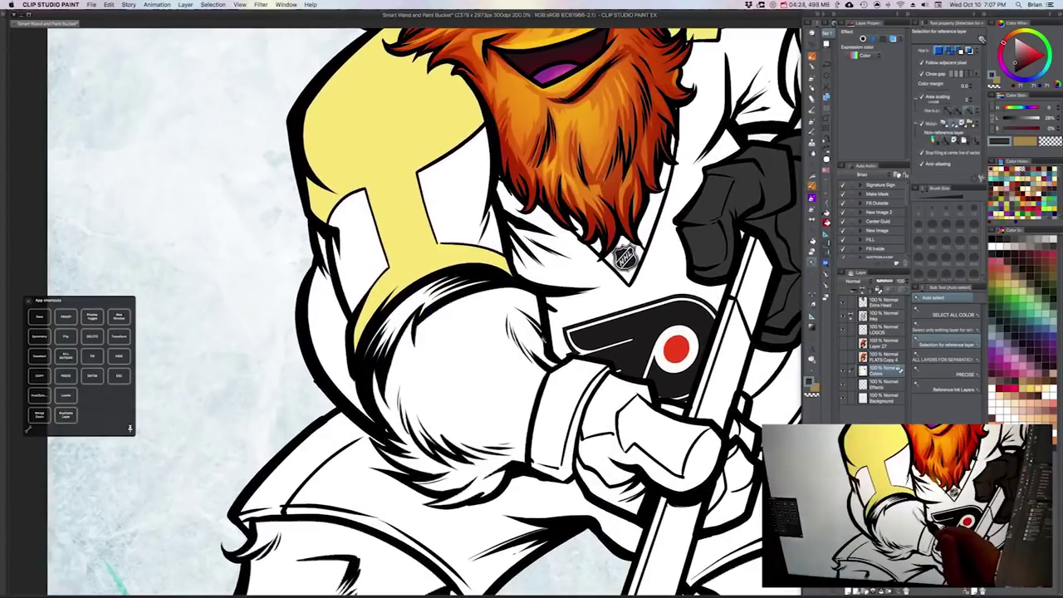
{"action": "scroll", "coordinate": [544, 336], "scroll_direction": "up", "scroll_amount": 4}
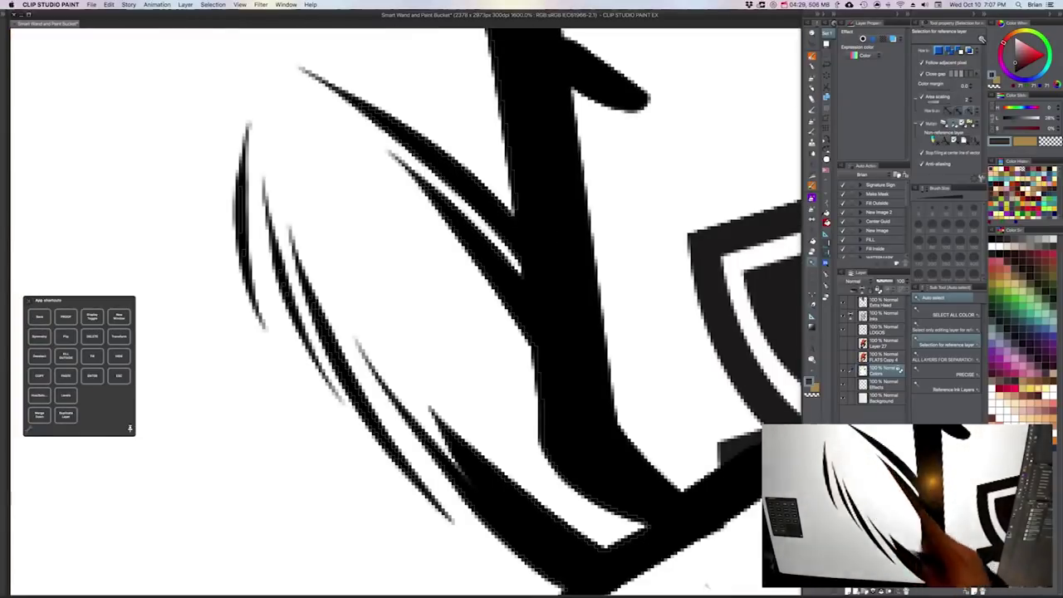
{"action": "left_click_drag", "start_coordinate": [490, 339], "coordinate": [584, 456]}
{"action": "left_click_drag", "start_coordinate": [574, 360], "coordinate": [641, 474]}
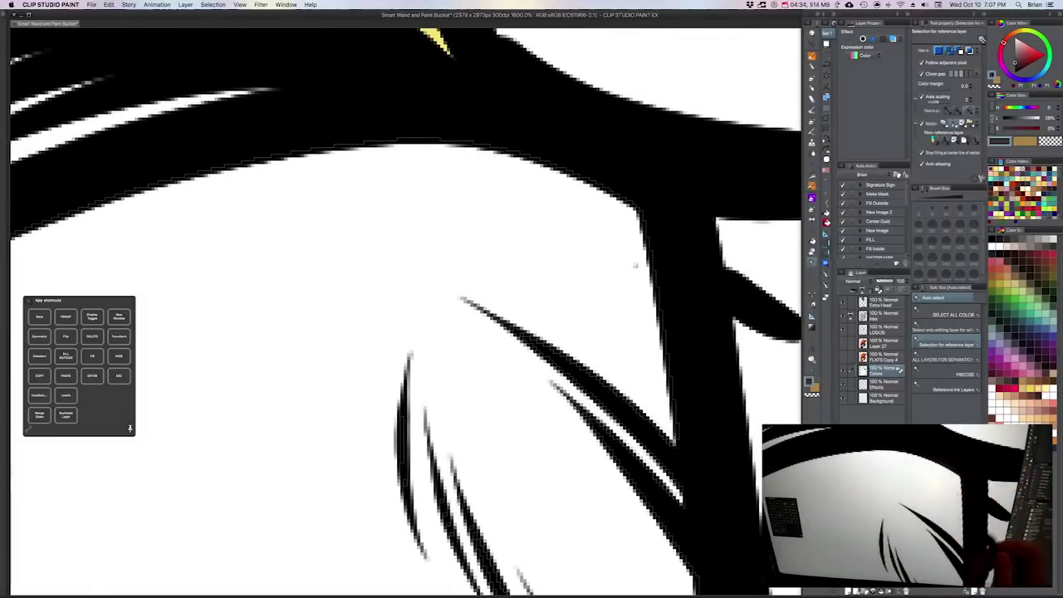
{"action": "scroll", "coordinate": [619, 275], "scroll_direction": "down", "scroll_amount": 5}
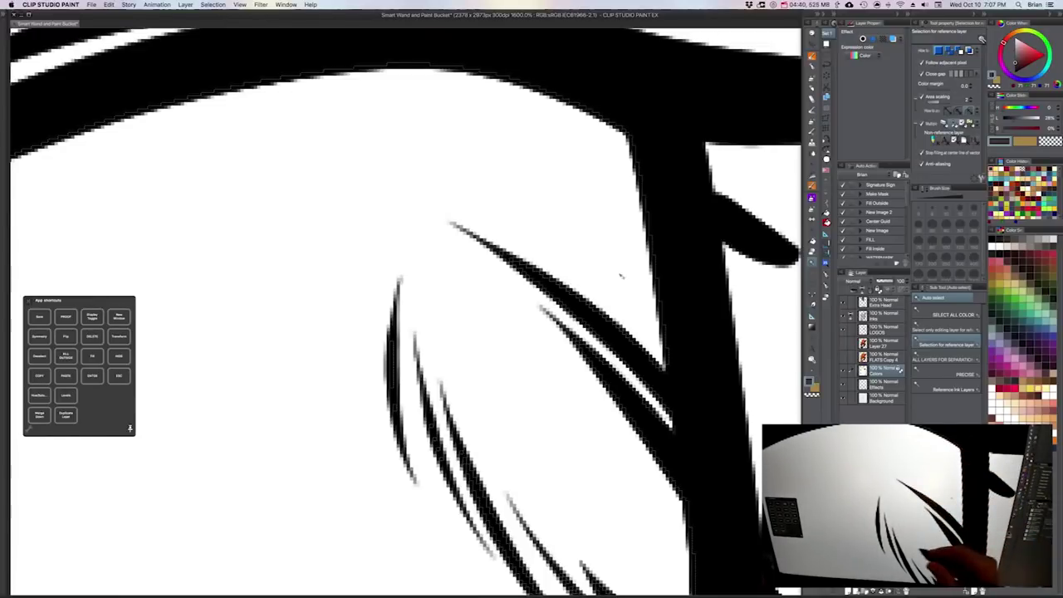
{"action": "scroll", "coordinate": [621, 275], "scroll_direction": "down", "scroll_amount": 4}
{"action": "left_click_drag", "start_coordinate": [506, 418], "coordinate": [564, 380]}
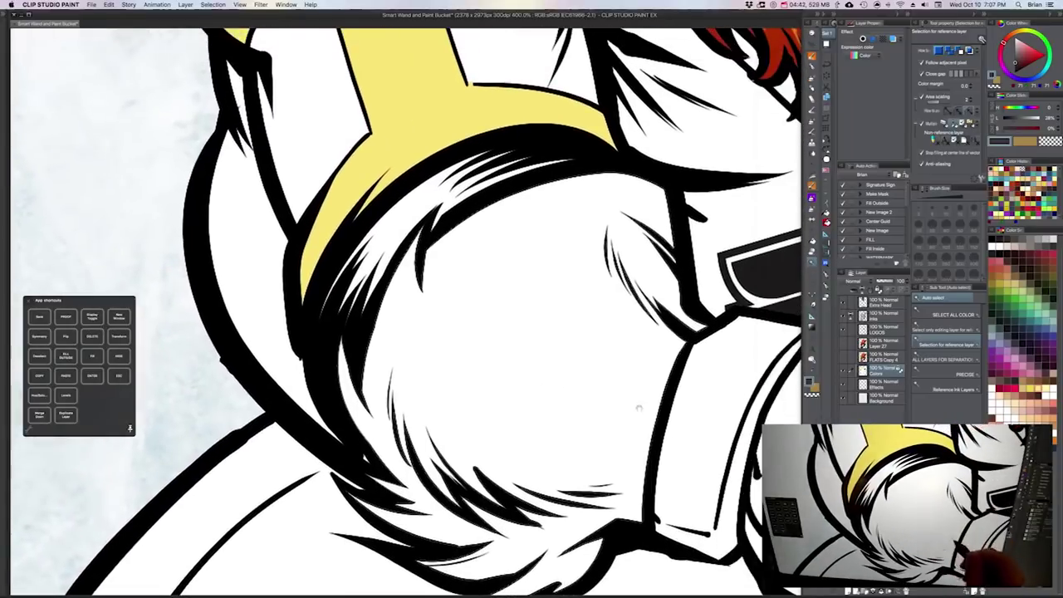
Step: Fill the forearm and both legs with the orange sampled from the mascot's face using Reference Fill, and deselect
{"action": "scroll", "coordinate": [639, 407], "scroll_direction": "down", "scroll_amount": 5}
{"action": "key", "text": "g"}
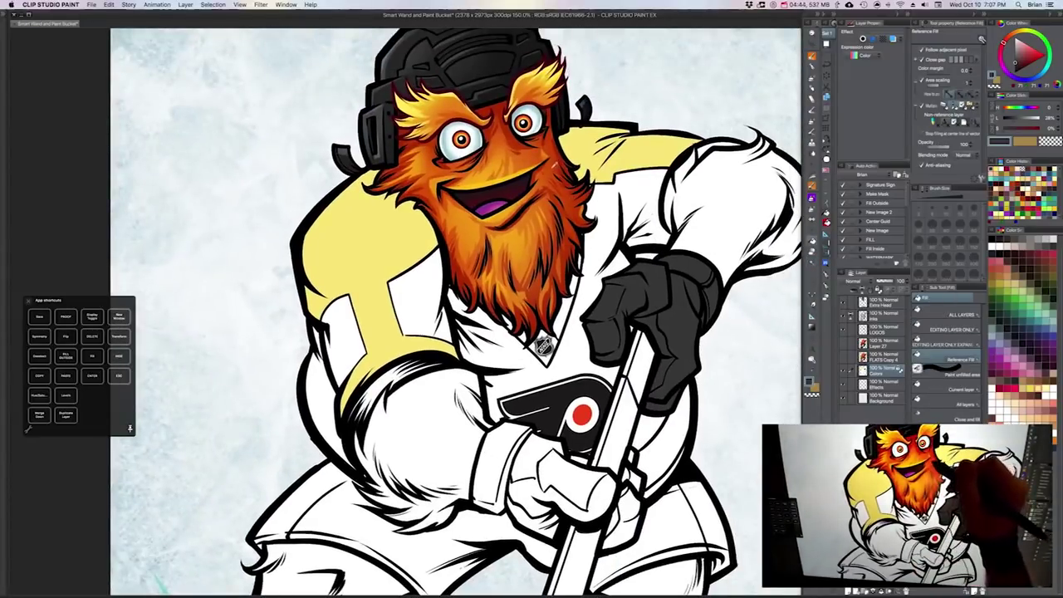
{"action": "left_click", "coordinate": [553, 167], "text": "alt"}
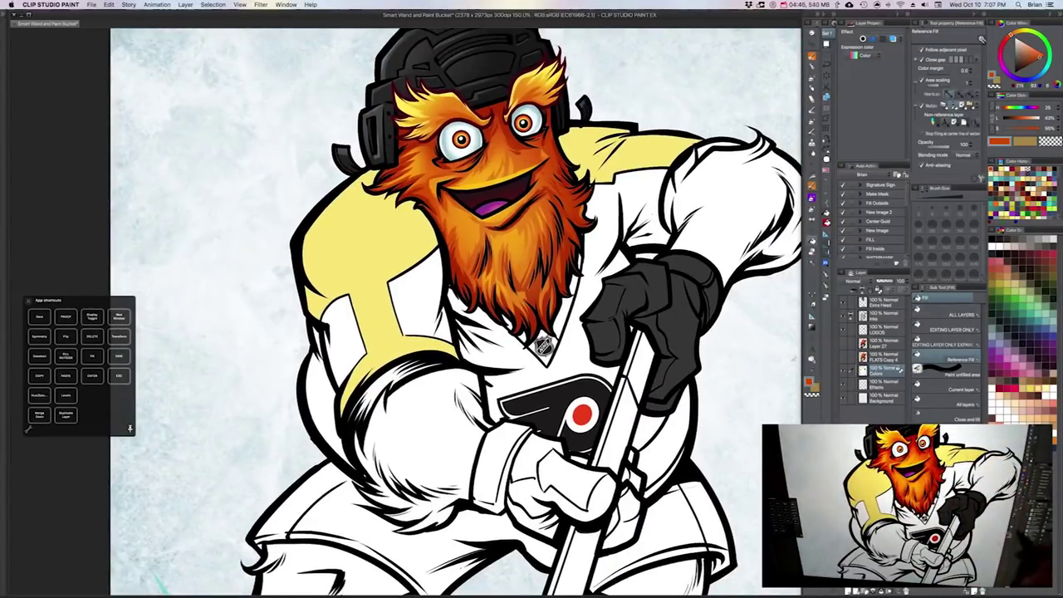
{"action": "left_click", "coordinate": [417, 442]}
{"action": "left_click", "coordinate": [292, 575]}
{"action": "left_click", "coordinate": [650, 576]}
{"action": "left_click_drag", "start_coordinate": [690, 489], "coordinate": [697, 296]}
{"action": "key", "text": "super+d"}
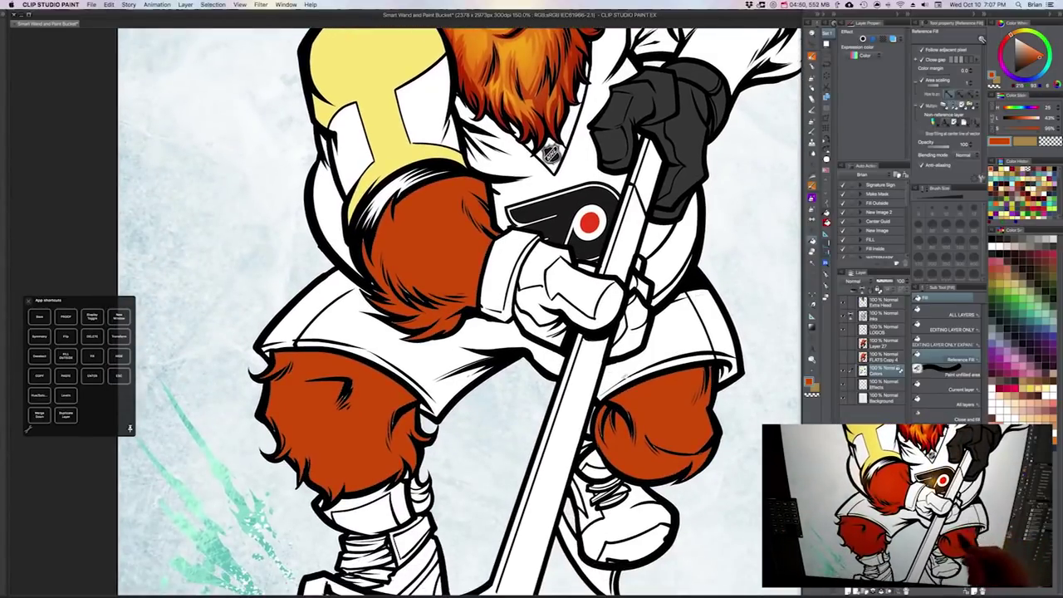
{"action": "key", "text": "u"}
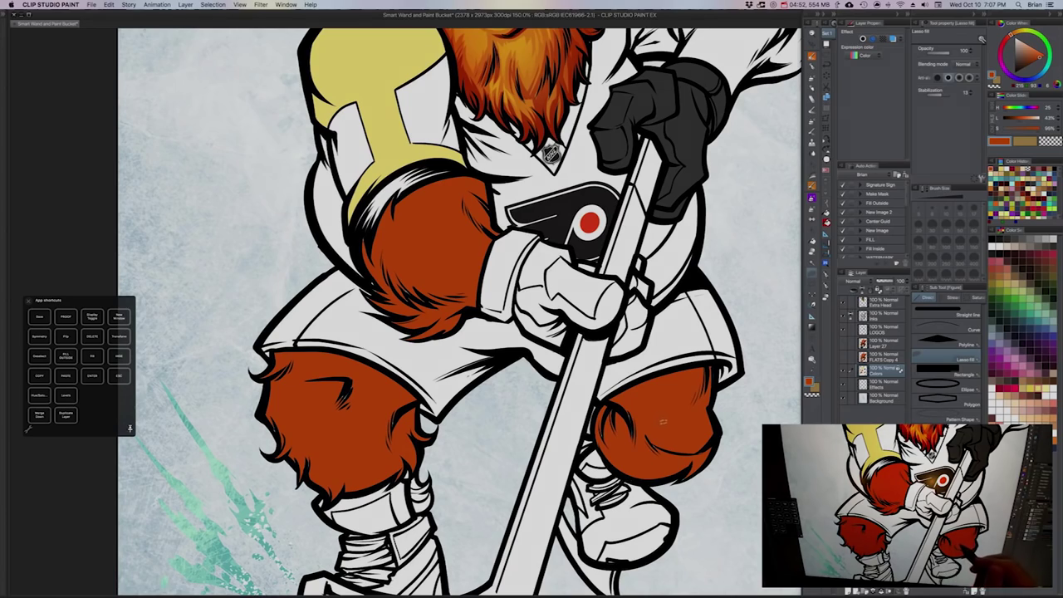
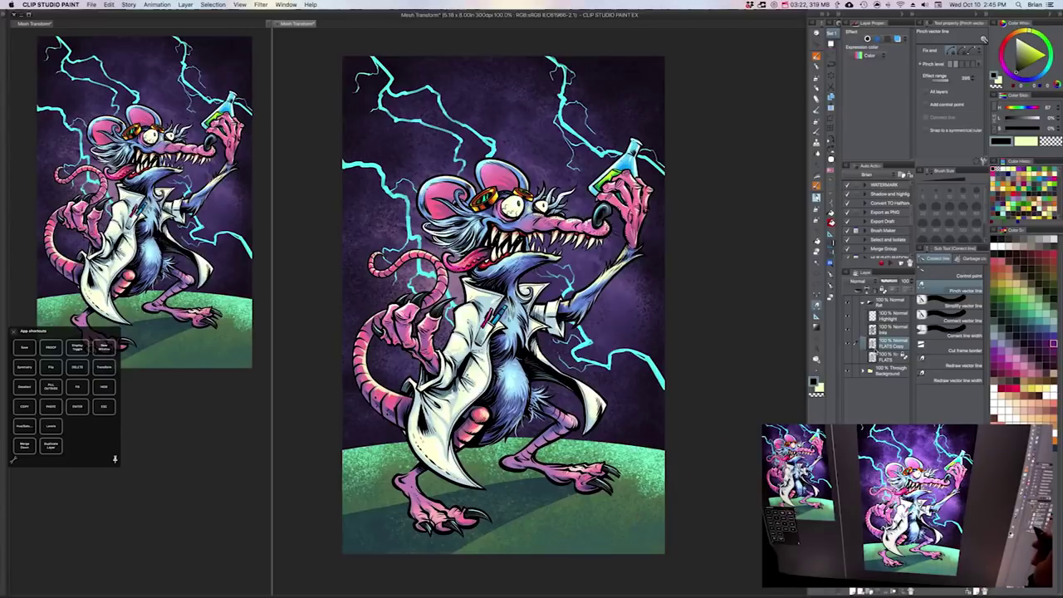
Step: Toggle the visibility of the rat's layers, including Inks and FLATS Copy, off and on to check their contents
{"action": "left_click", "coordinate": [856, 305]}
{"action": "left_click", "coordinate": [852, 304]}
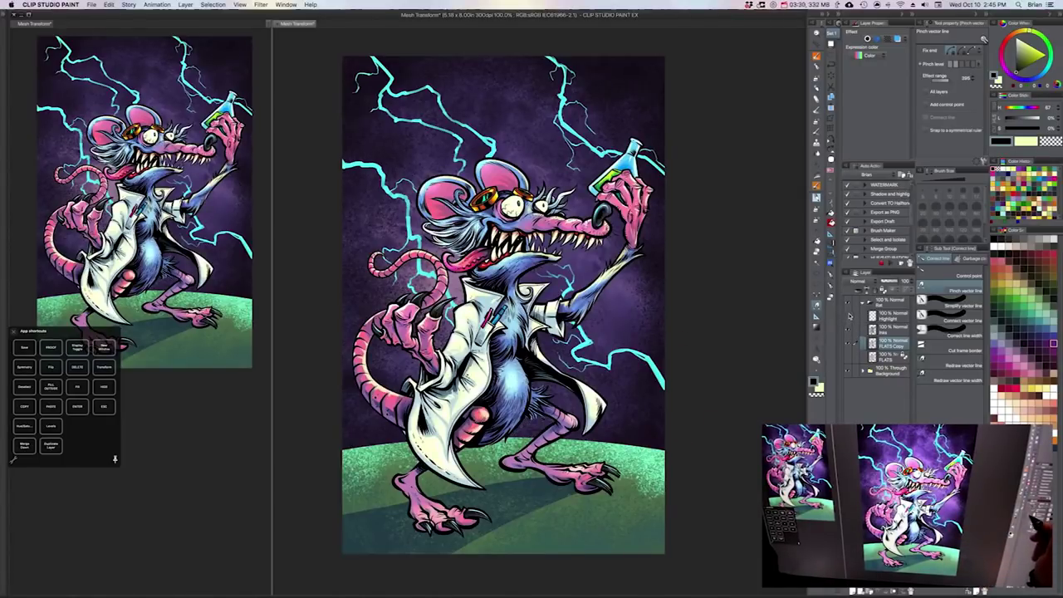
{"action": "left_click", "coordinate": [848, 331]}
{"action": "left_click", "coordinate": [848, 331]}
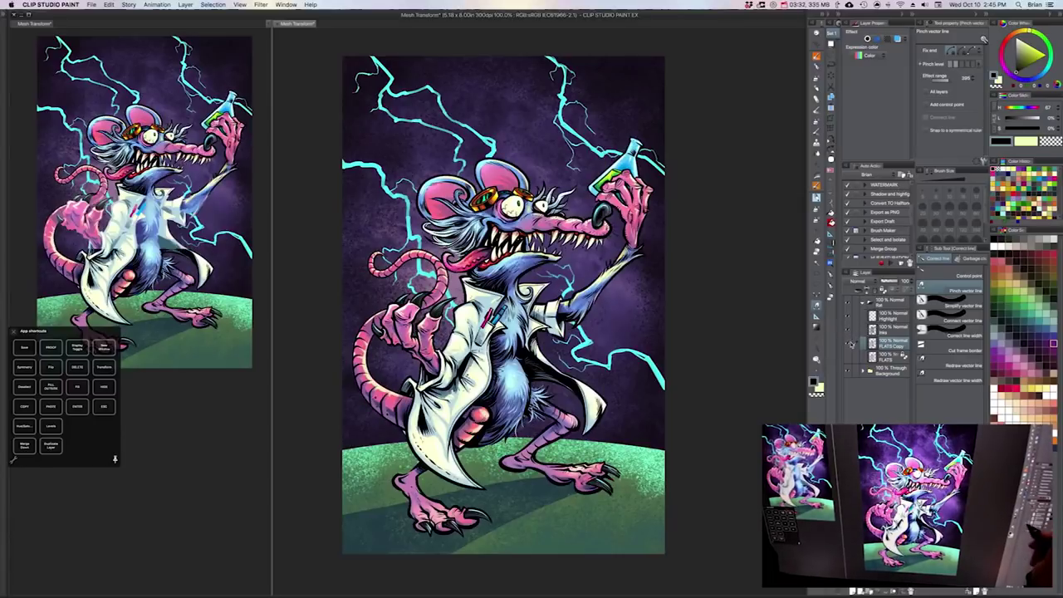
{"action": "left_click", "coordinate": [848, 344]}
{"action": "left_click", "coordinate": [848, 344]}
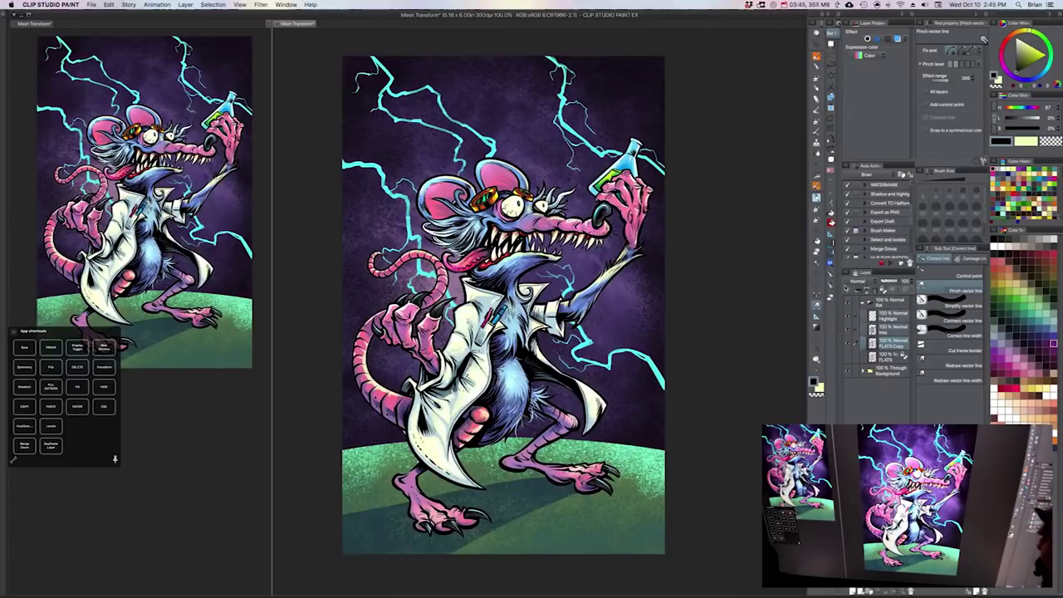
Step: Start a Mesh Transformation on the rat's Highlight, Inks and FLATS Copy layers with 8 horizontal and 8 vertical lattice points
{"action": "left_click", "coordinate": [109, 4]}
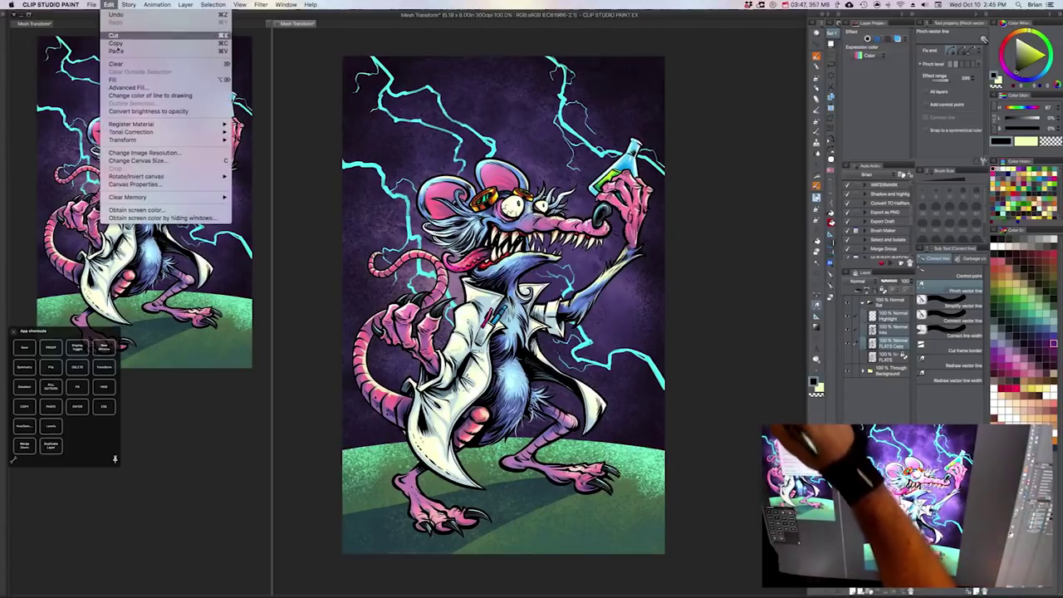
{"action": "left_click", "coordinate": [272, 181]}
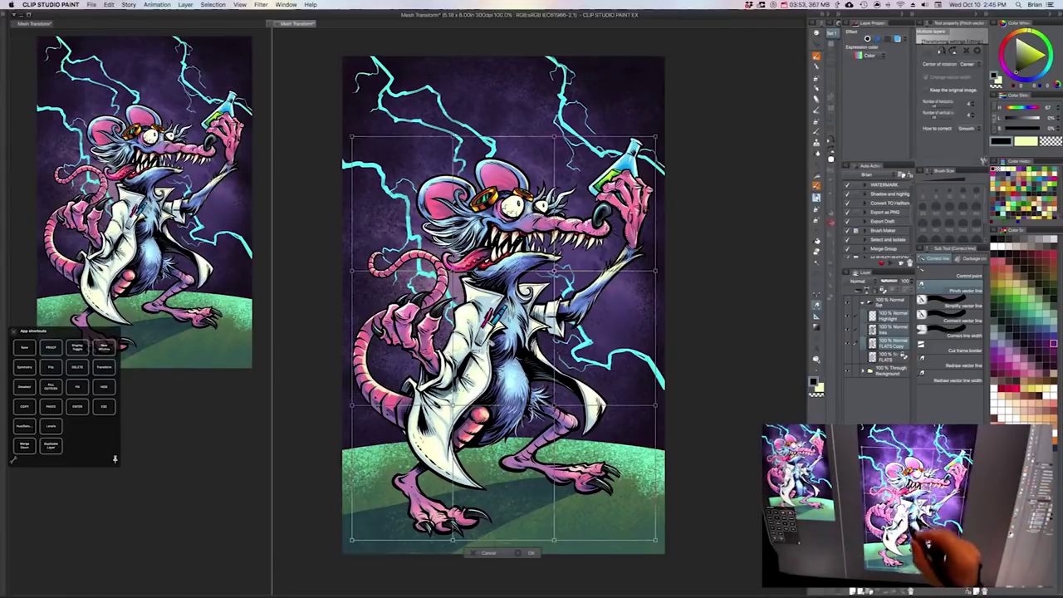
{"action": "left_click", "coordinate": [974, 106]}
{"action": "left_click", "coordinate": [974, 107]}
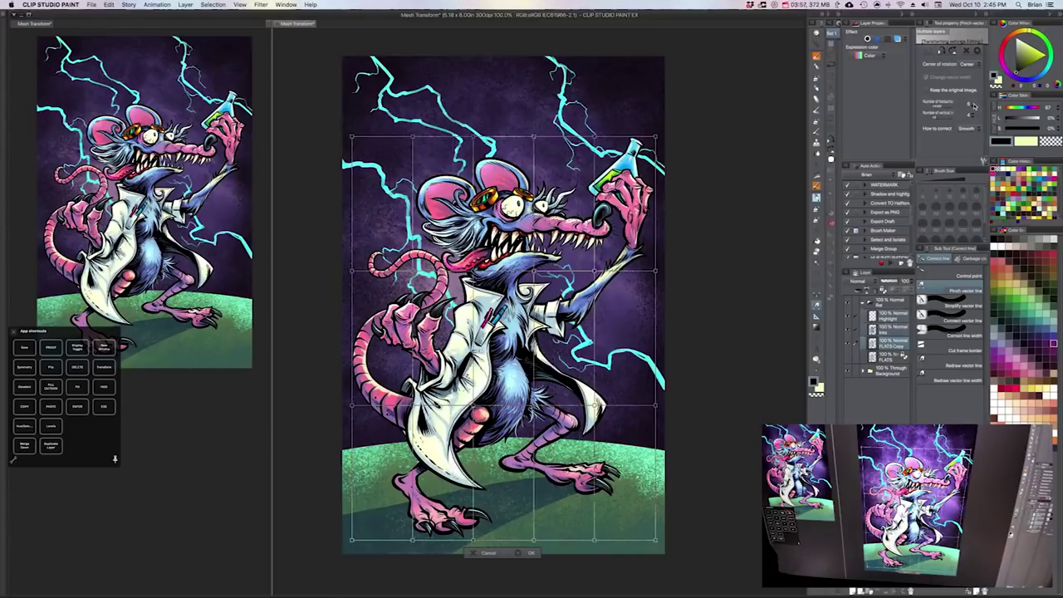
{"action": "left_click", "coordinate": [975, 114]}
{"action": "left_click", "coordinate": [974, 114]}
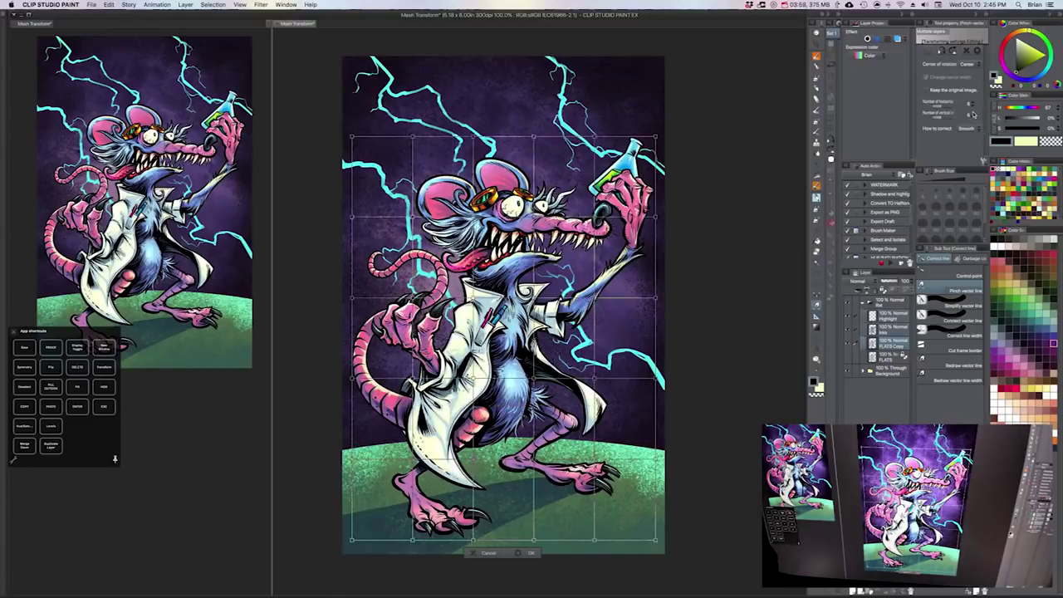
{"action": "left_click", "coordinate": [974, 113]}
{"action": "left_click", "coordinate": [974, 114]}
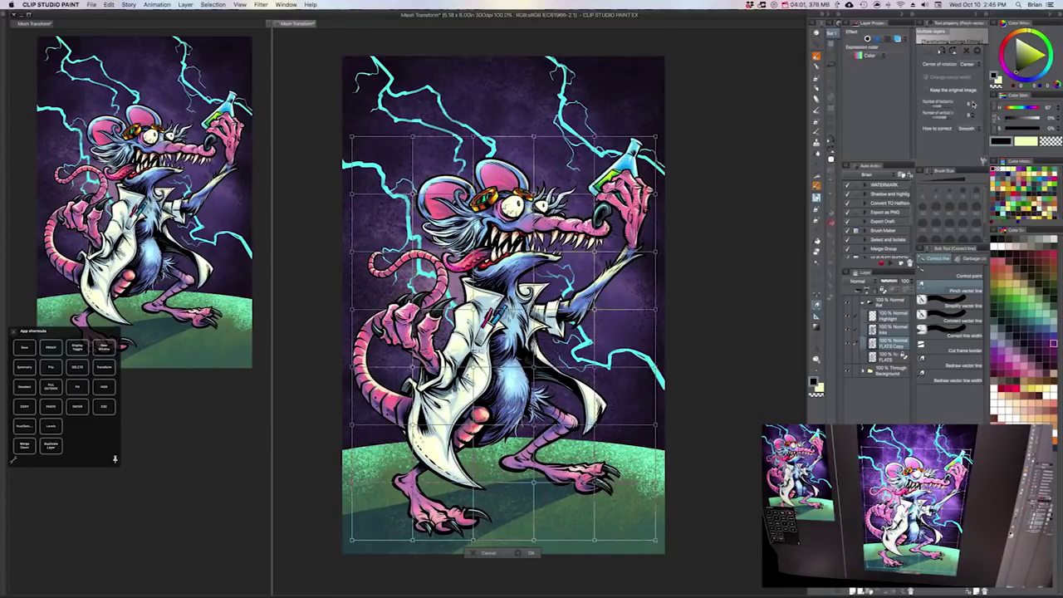
{"action": "left_click", "coordinate": [973, 104]}
{"action": "left_click", "coordinate": [973, 104]}
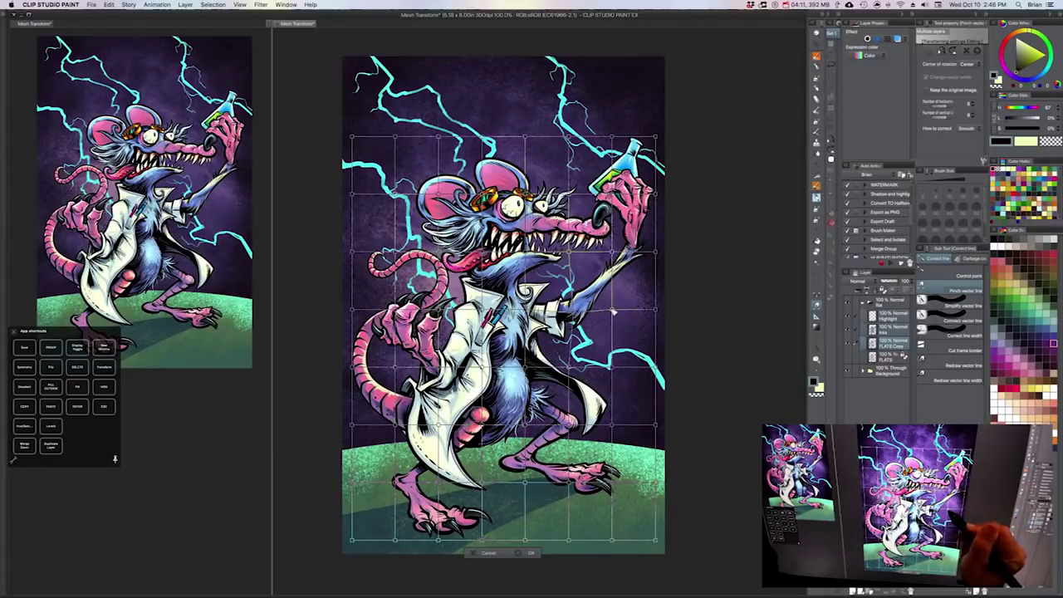
Step: Warp the rat by pulling the mesh points near its raised arm, tail, flask and foot outward, and apply the Mesh Transformation
{"action": "left_click_drag", "start_coordinate": [615, 309], "coordinate": [618, 314]}
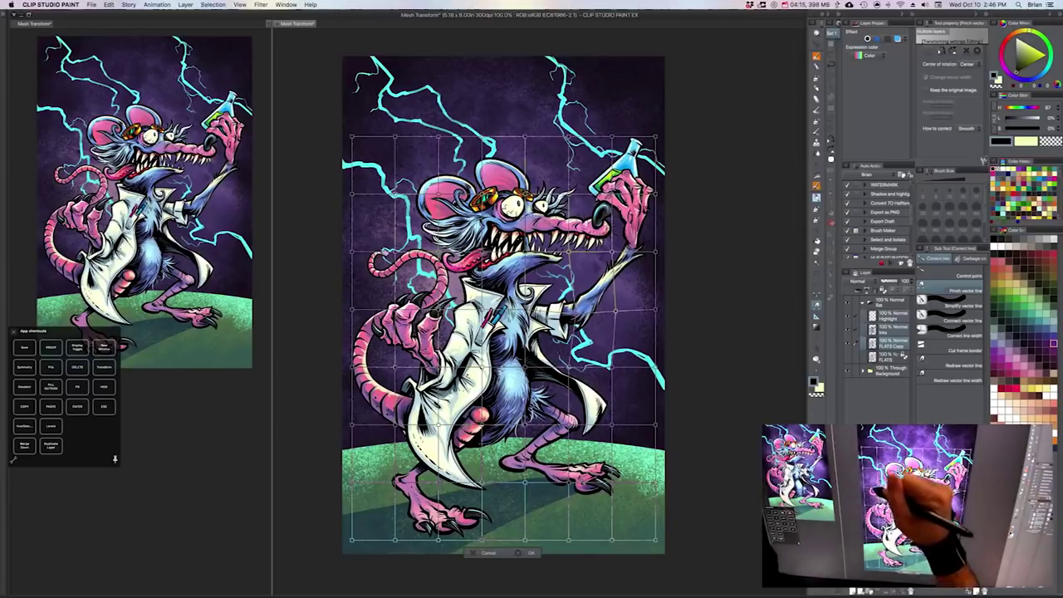
{"action": "left_click_drag", "start_coordinate": [349, 246], "coordinate": [337, 233]}
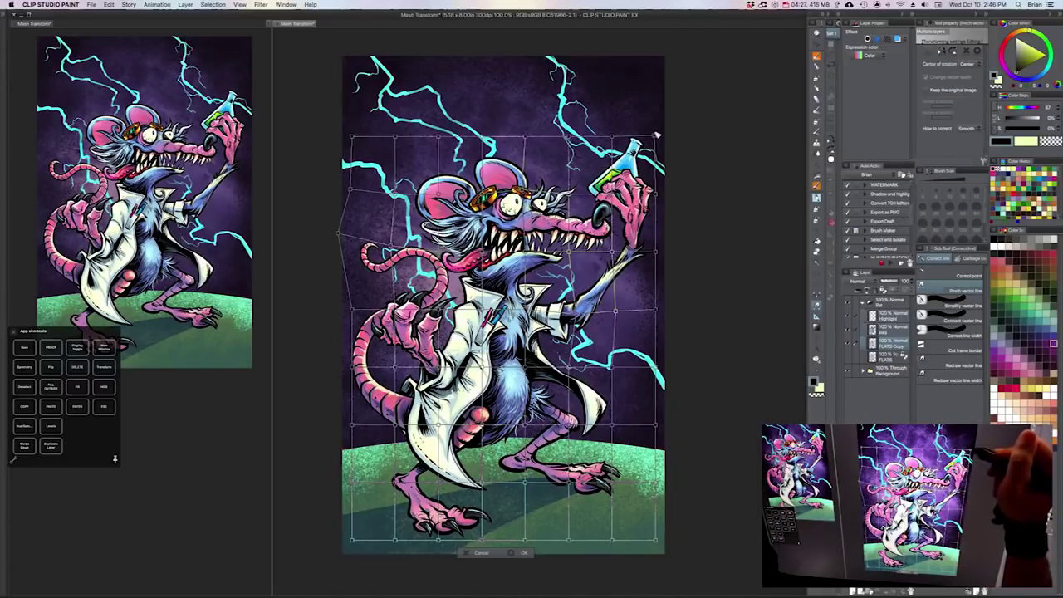
{"action": "left_click_drag", "start_coordinate": [657, 135], "coordinate": [660, 120]}
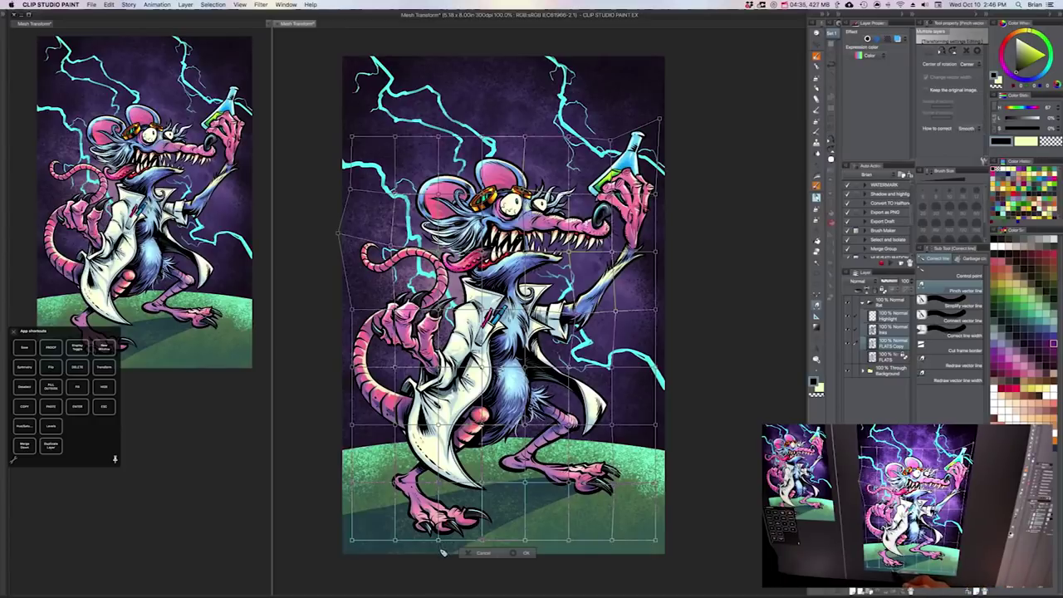
{"action": "left_click_drag", "start_coordinate": [439, 541], "coordinate": [442, 553]}
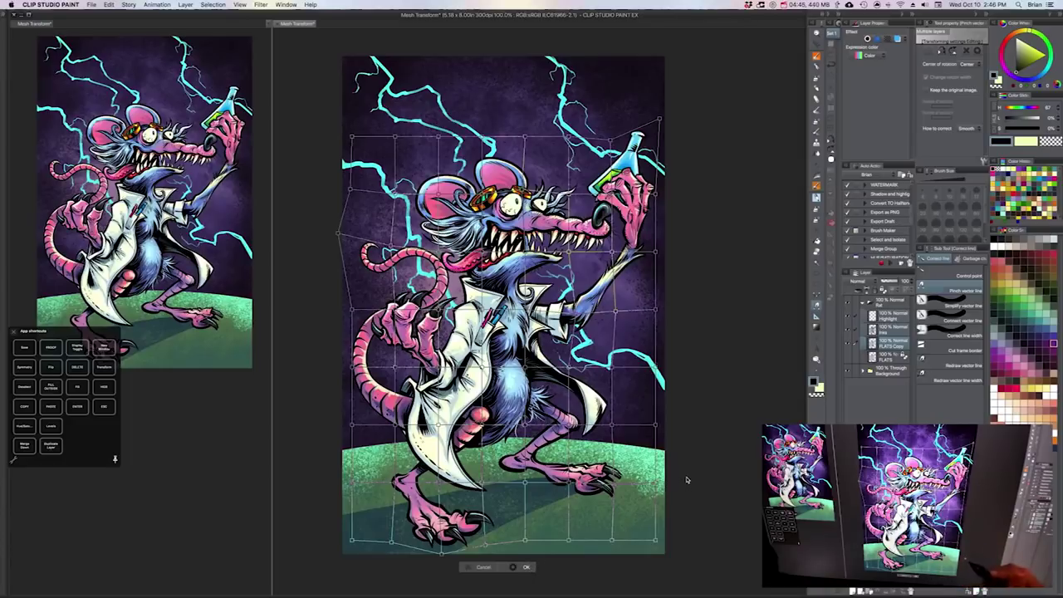
{"action": "key", "text": "Return"}
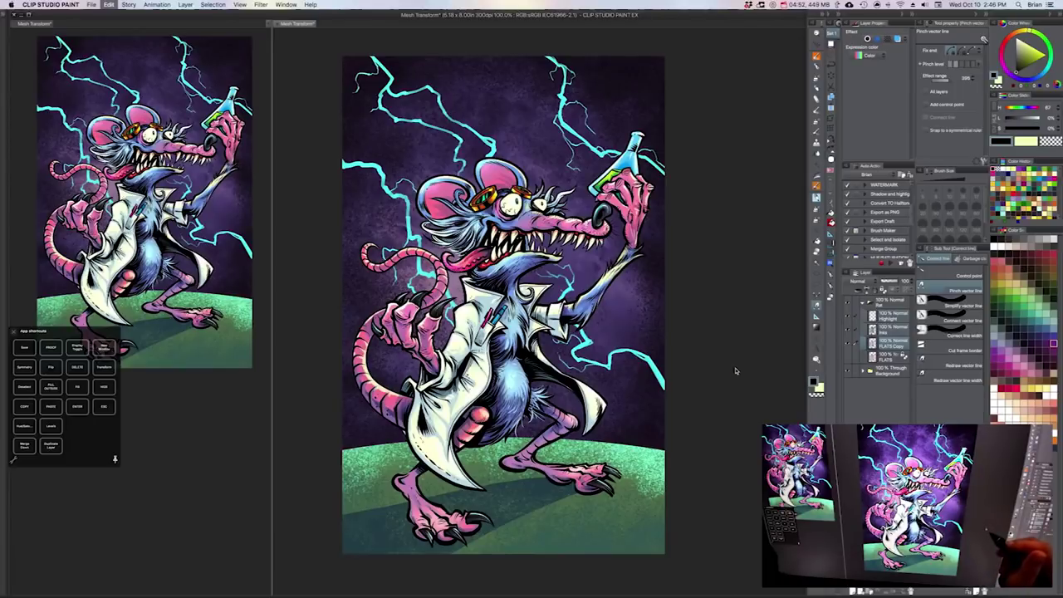
Step: Compare the rat before and after the mesh warp by undoing and redoing it twice
{"action": "key", "text": "super+z"}
{"action": "key", "text": "super+shift+z"}
{"action": "key", "text": "super+z"}
{"action": "key", "text": "super+shift+z"}
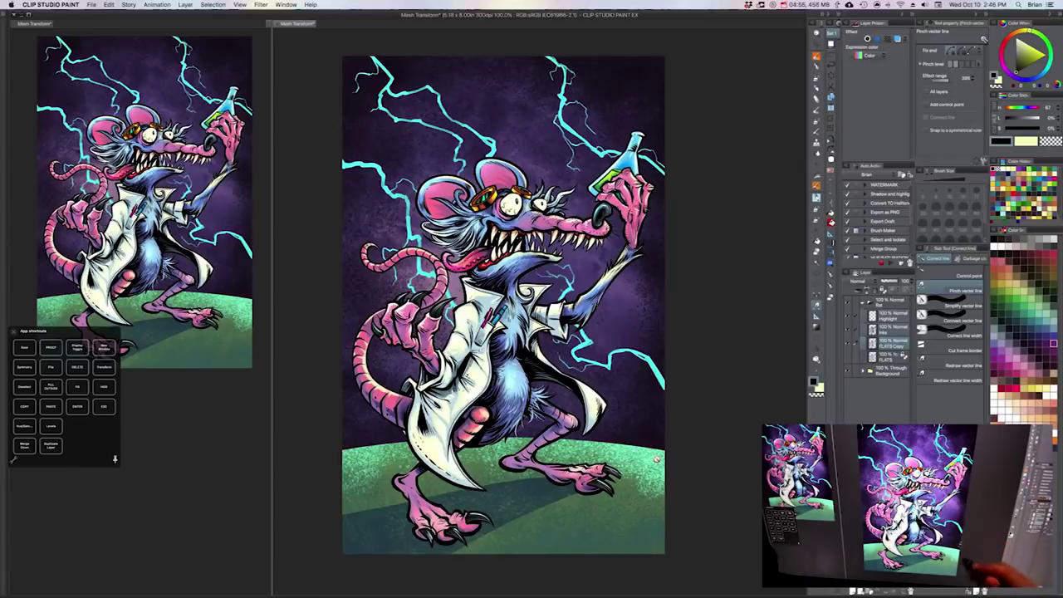
Step: Start a Mesh Transformation on the Background folder's Lightning layer with 5 horizontal and 5 vertical lattice points
{"action": "left_click", "coordinate": [863, 372]}
{"action": "left_click", "coordinate": [892, 385]}
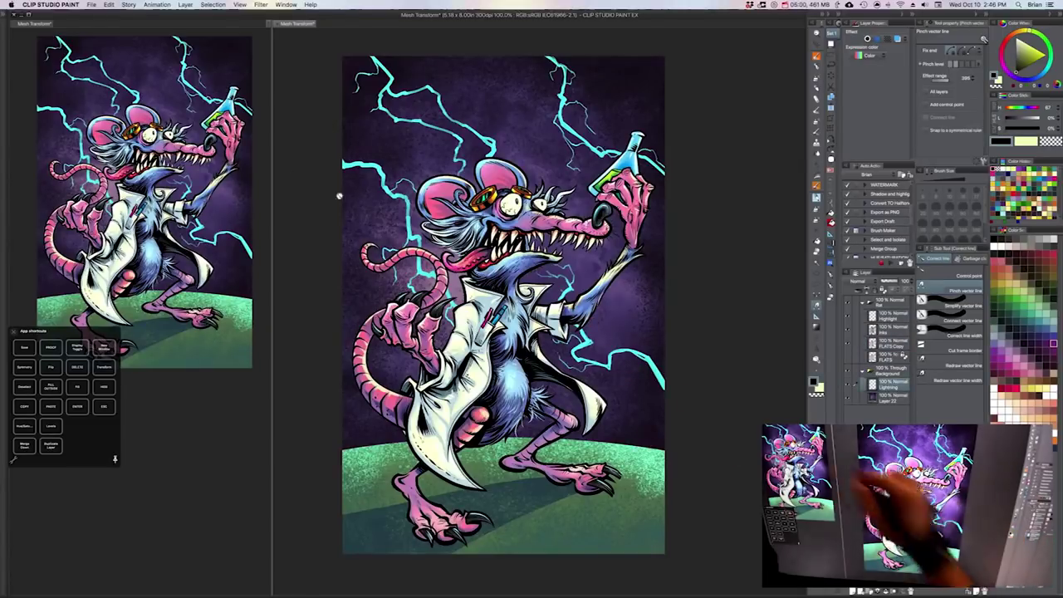
{"action": "left_click", "coordinate": [109, 4]}
{"action": "mouse_move", "coordinate": [132, 139]}
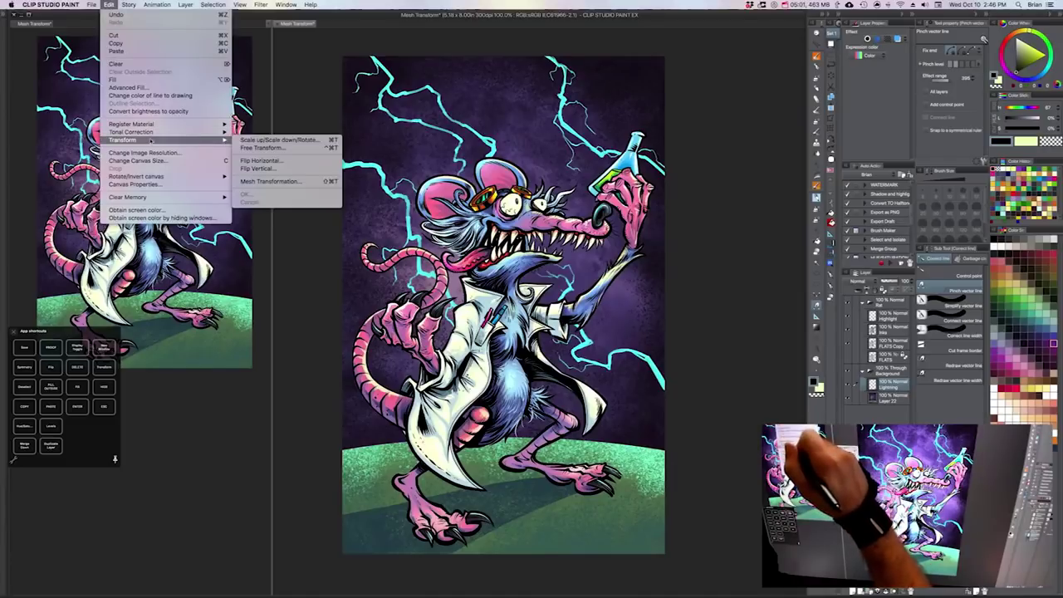
{"action": "left_click", "coordinate": [265, 161]}
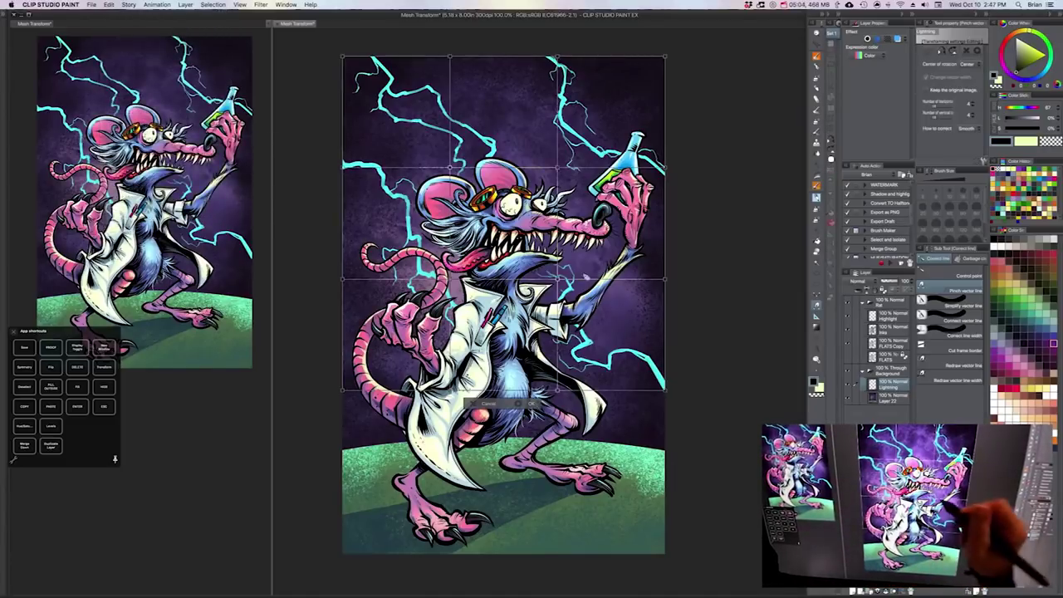
{"action": "left_click", "coordinate": [973, 99]}
{"action": "left_click", "coordinate": [974, 114]}
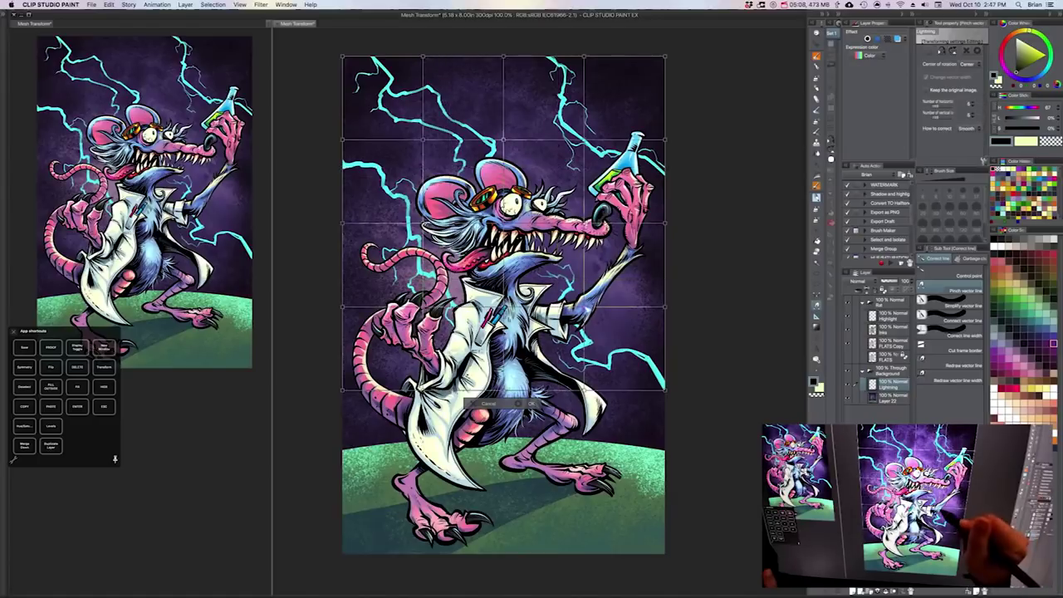
Step: Reshape the lightning bolts by shifting lattice points around the rat's head, arms and upper canvas edge, and apply the transformation
{"action": "left_click_drag", "start_coordinate": [584, 307], "coordinate": [594, 295]}
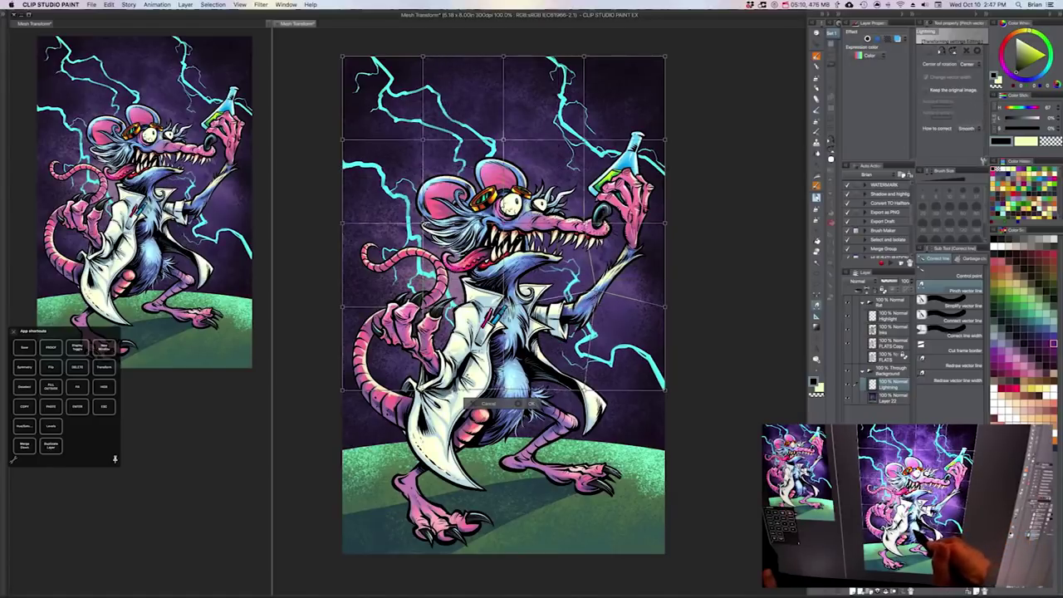
{"action": "left_click_drag", "start_coordinate": [423, 306], "coordinate": [409, 304]}
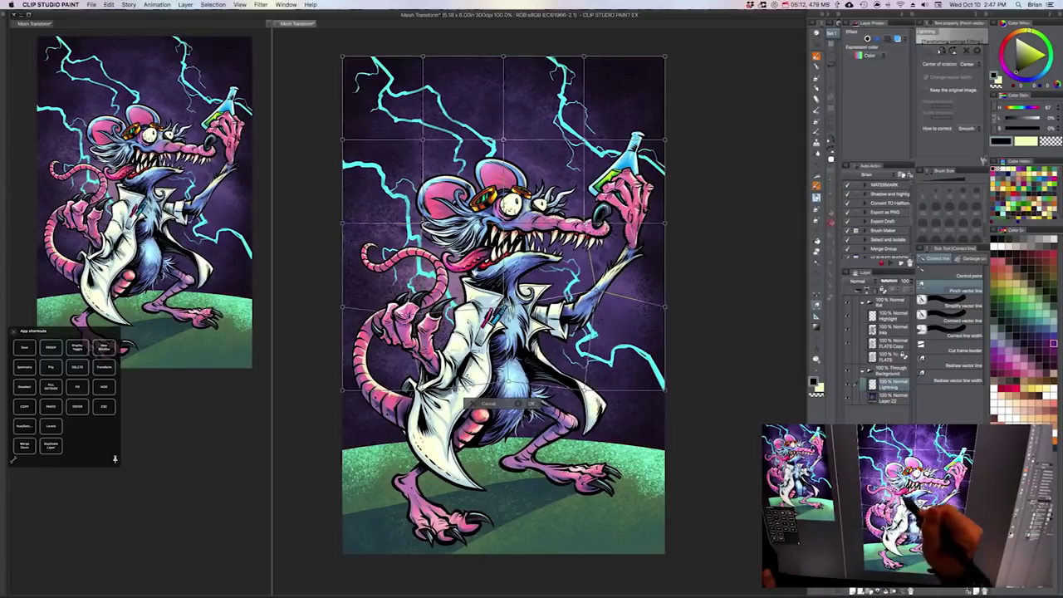
{"action": "left_click_drag", "start_coordinate": [343, 139], "coordinate": [335, 151]}
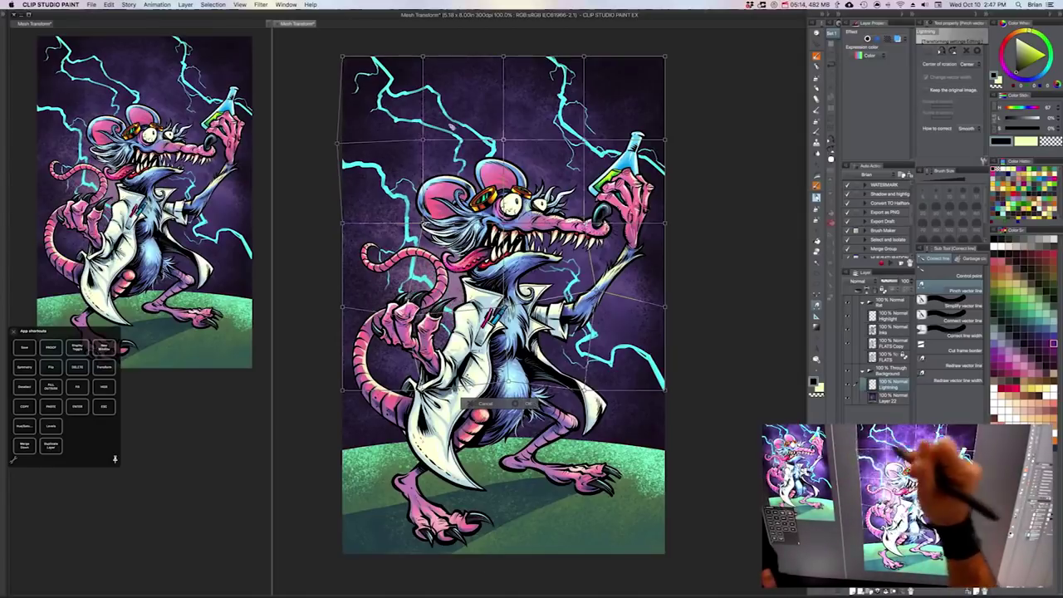
{"action": "left_click_drag", "start_coordinate": [424, 140], "coordinate": [420, 147]}
{"action": "left_click_drag", "start_coordinate": [503, 140], "coordinate": [514, 117]}
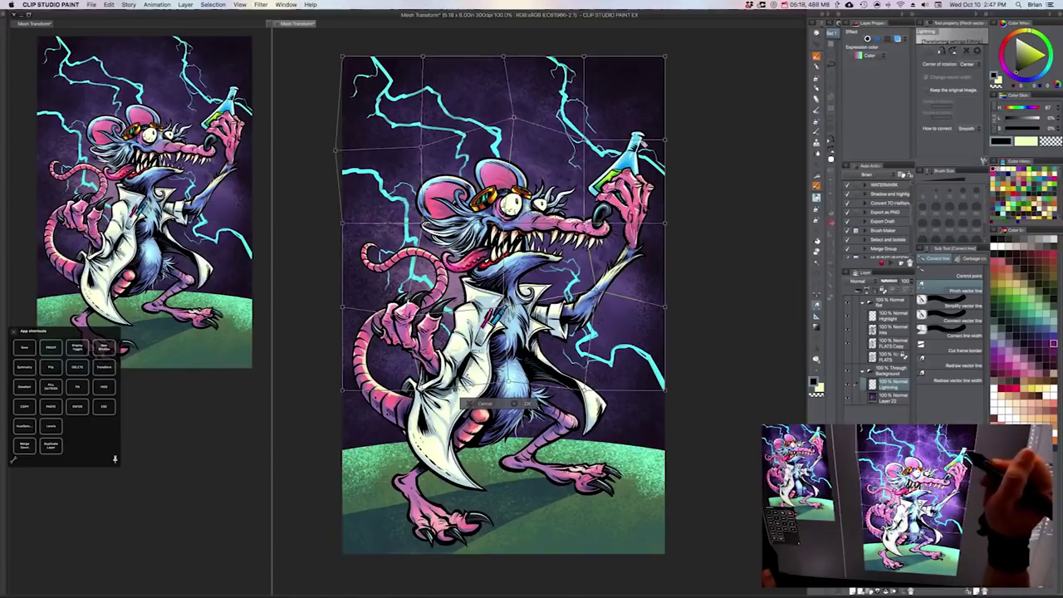
{"action": "left_click_drag", "start_coordinate": [585, 141], "coordinate": [574, 148]}
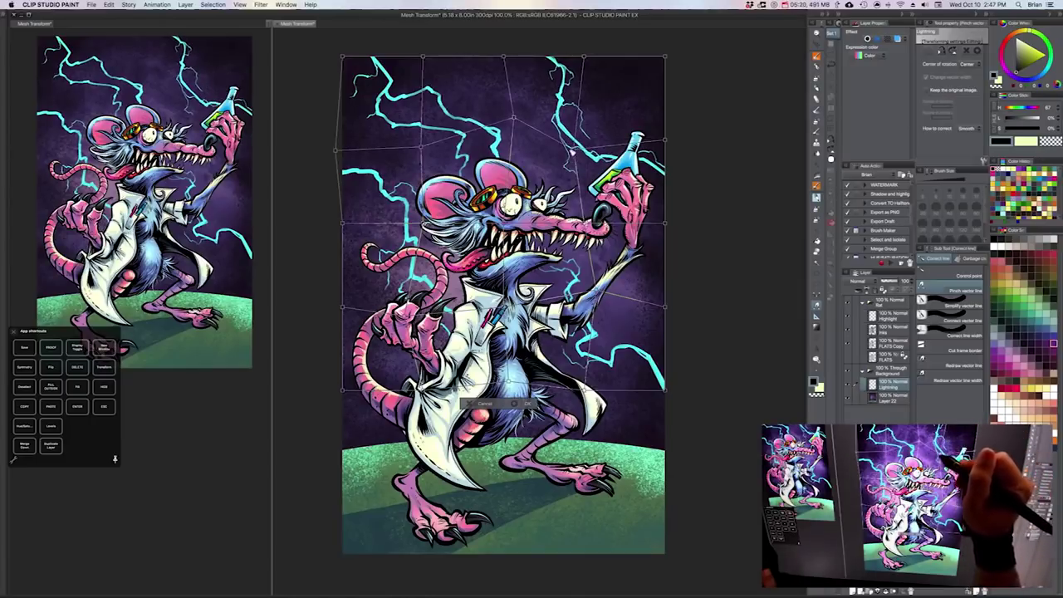
{"action": "left_click_drag", "start_coordinate": [584, 57], "coordinate": [585, 53]}
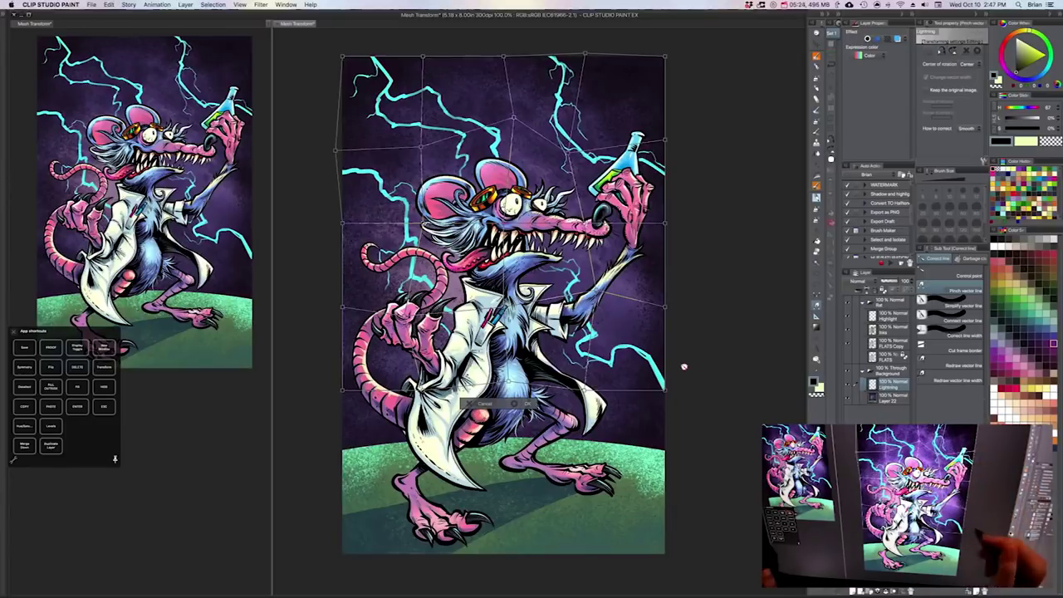
{"action": "key", "text": "Return"}
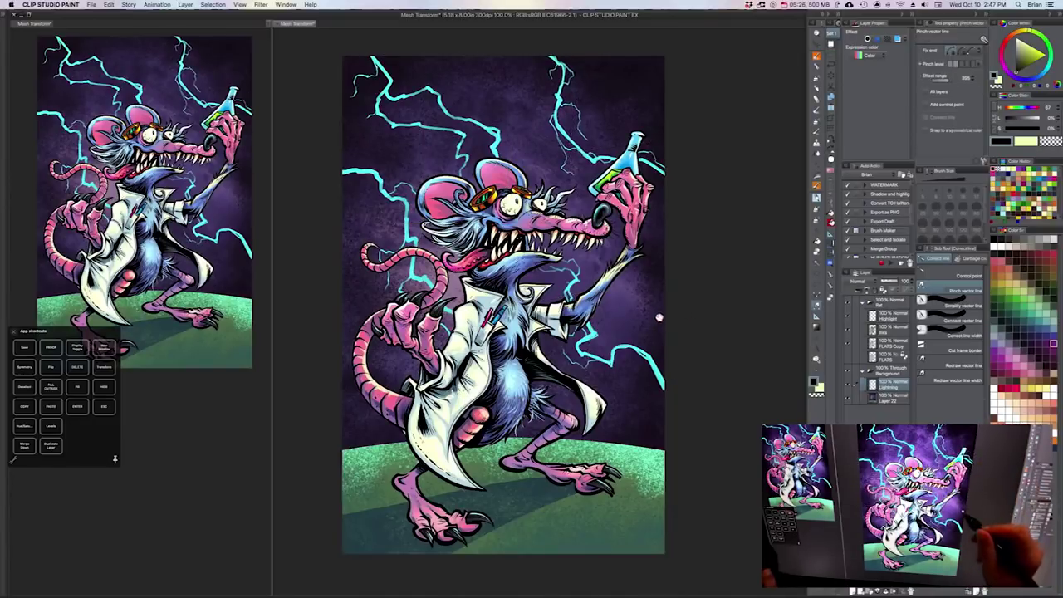
Step: Show the Animation cels palette floating over the canvas, and show the Timeline palette
{"action": "mouse_move", "coordinate": [659, 317]}
{"action": "left_mouse_down"}
{"action": "mouse_move", "coordinate": [684, 320]}
{"action": "mouse_move", "coordinate": [673, 319]}
{"action": "left_mouse_up"}
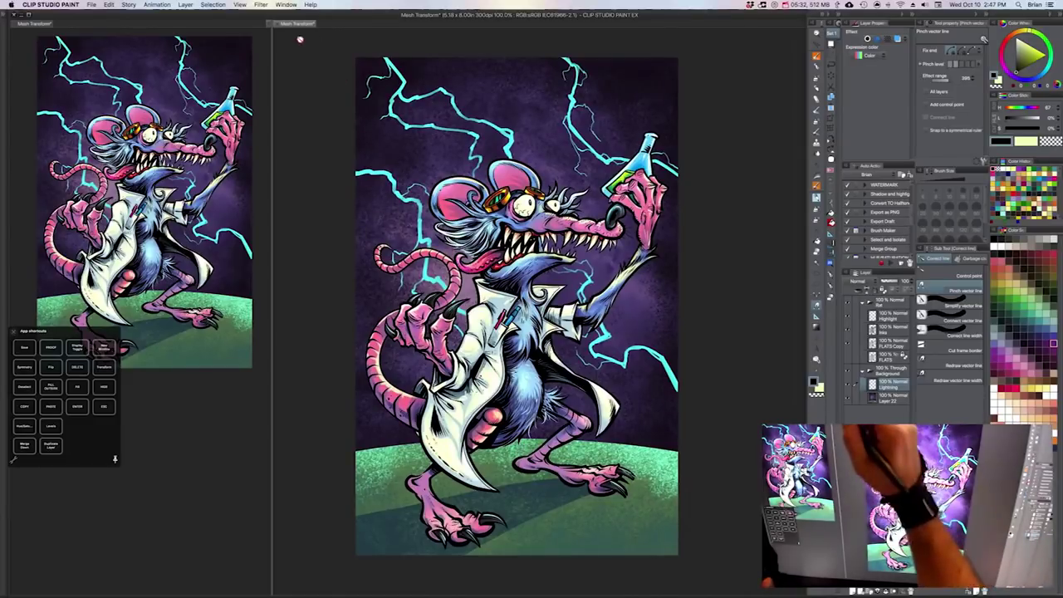
{"action": "left_click", "coordinate": [286, 5]}
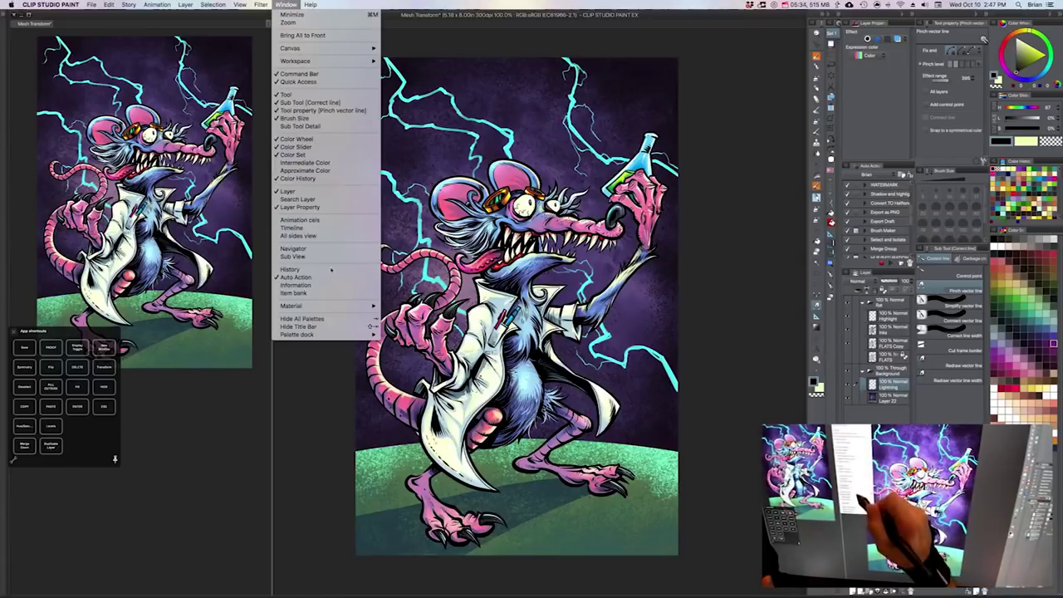
{"action": "left_click", "coordinate": [308, 220]}
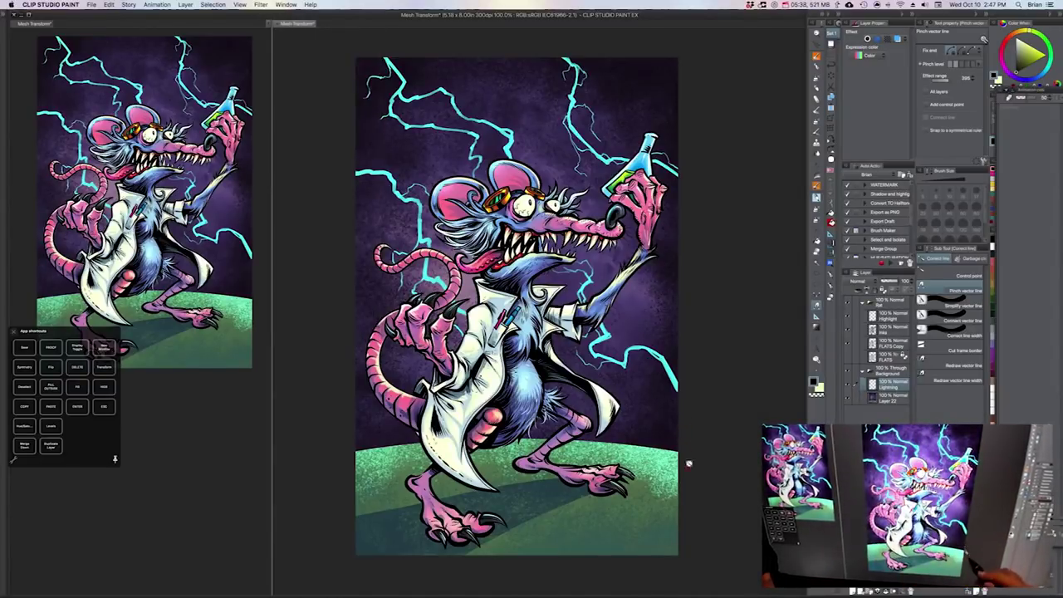
{"action": "left_click_drag", "start_coordinate": [1051, 90], "coordinate": [690, 106]}
{"action": "left_click", "coordinate": [286, 4]}
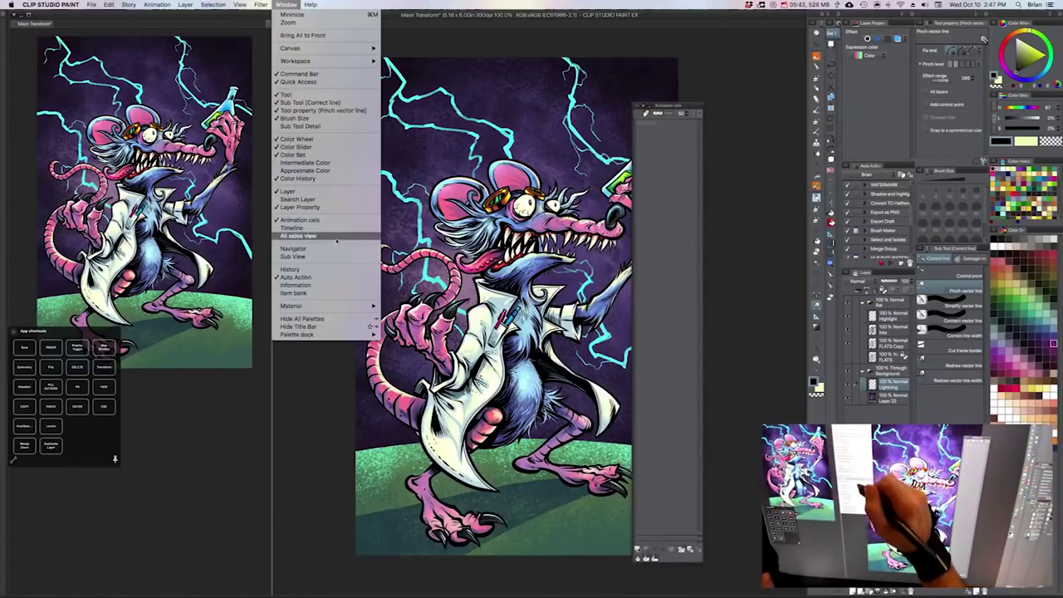
{"action": "left_click", "coordinate": [349, 430]}
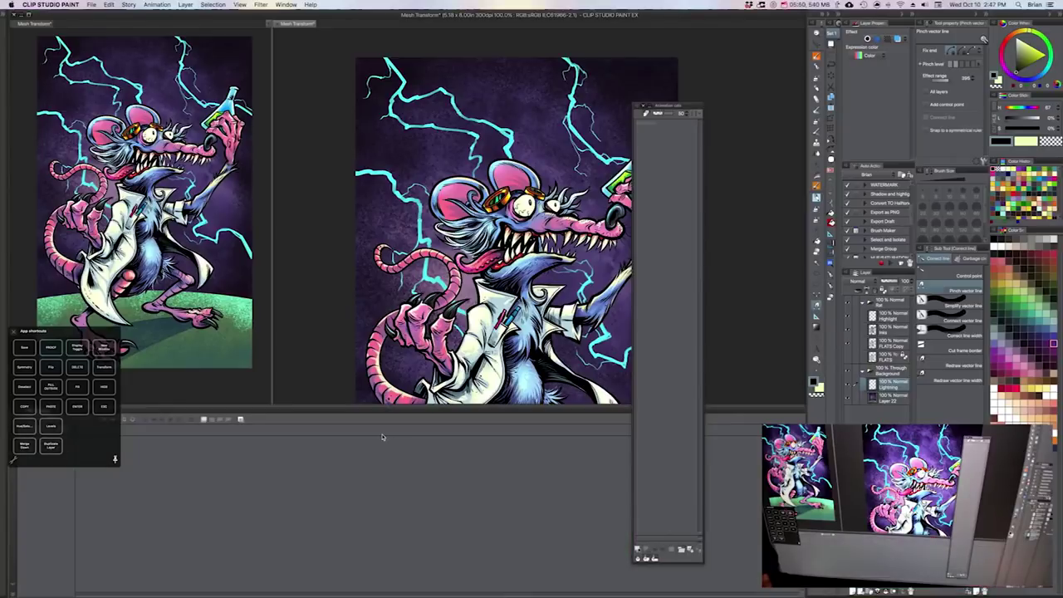
Step: Move the App shortcuts palette clear of the Timeline, dock the Animation cels palette beside the canvas, and reduce the Timeline's height
{"action": "left_click_drag", "start_coordinate": [107, 334], "coordinate": [165, 173]}
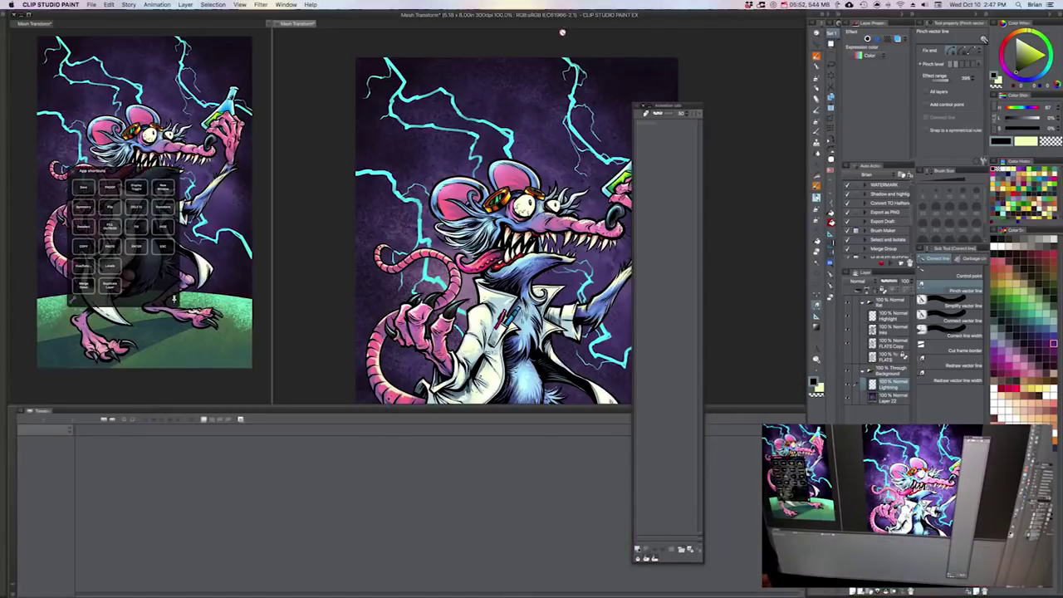
{"action": "left_click_drag", "start_coordinate": [701, 105], "coordinate": [833, 69]}
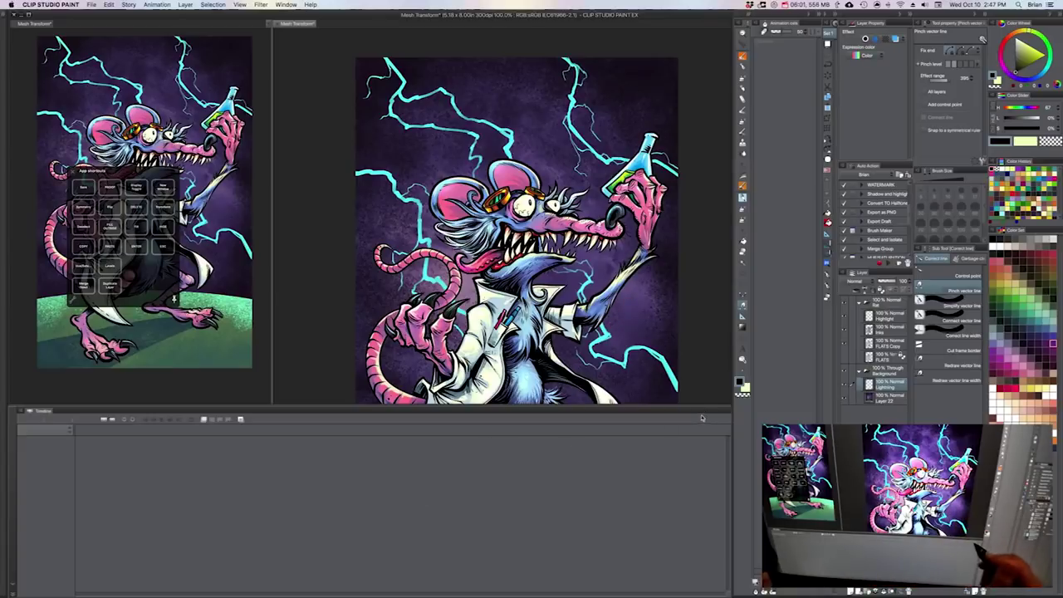
{"action": "left_click_drag", "start_coordinate": [706, 408], "coordinate": [715, 501]}
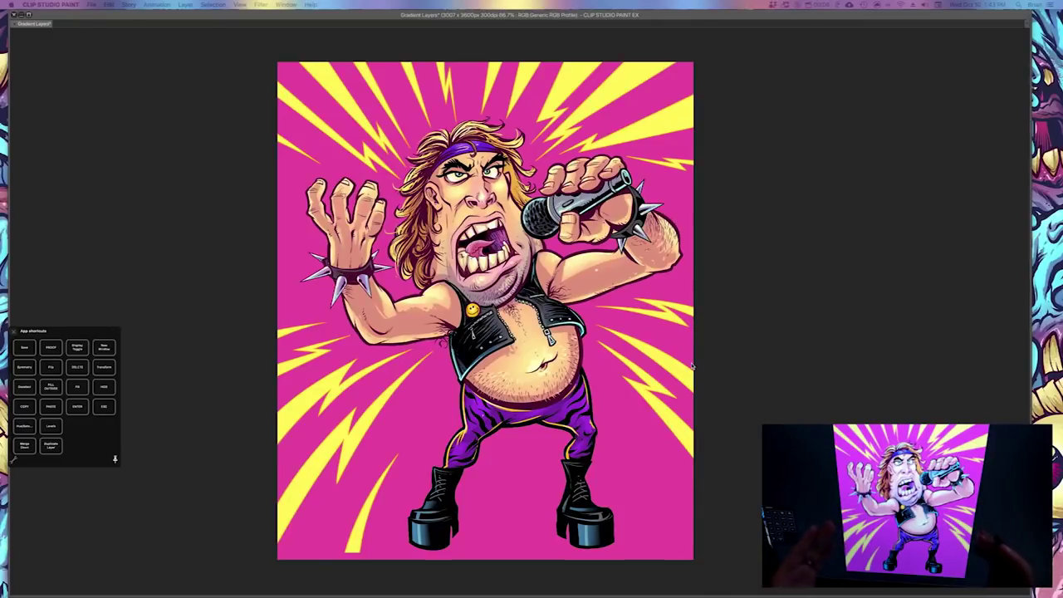
Step: Bring back the hidden palettes and set the Foreground to background gradient tool's drawing target to Create gradient layer
{"action": "key", "text": "Tab"}
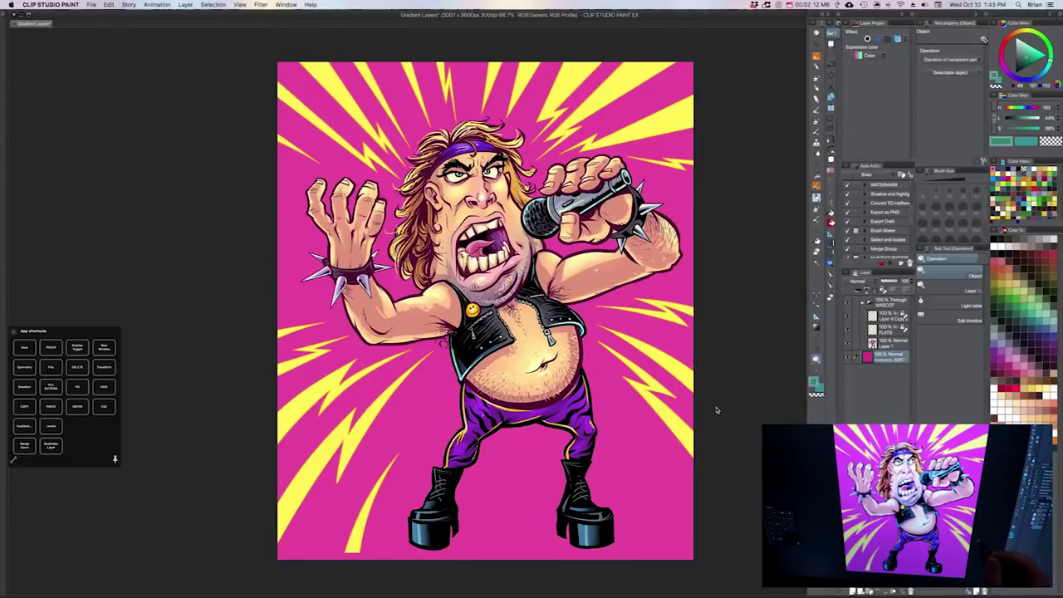
{"action": "left_click_drag", "start_coordinate": [697, 366], "coordinate": [716, 374]}
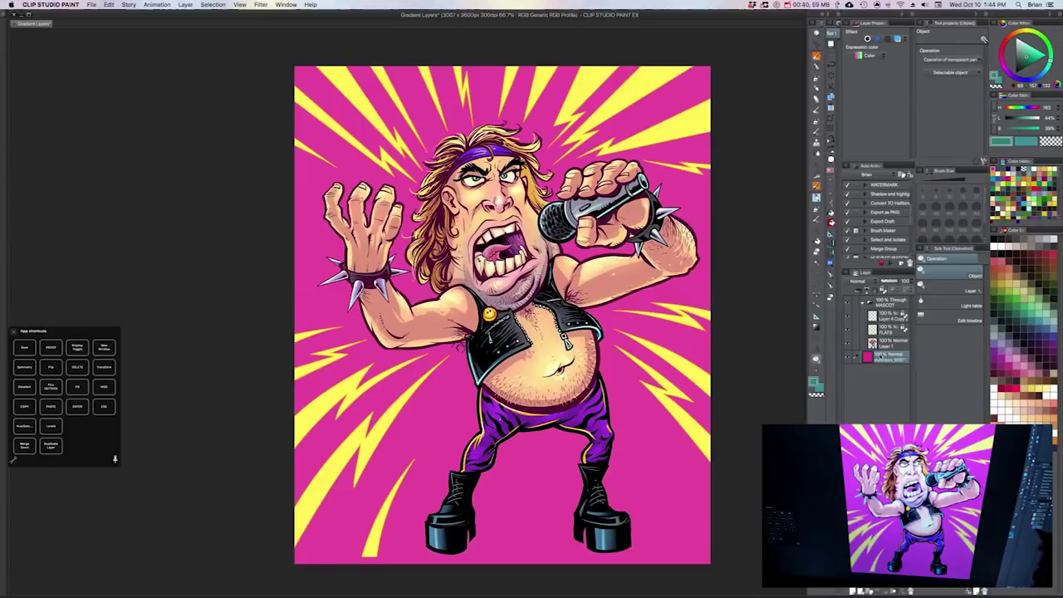
{"action": "key", "text": "g"}
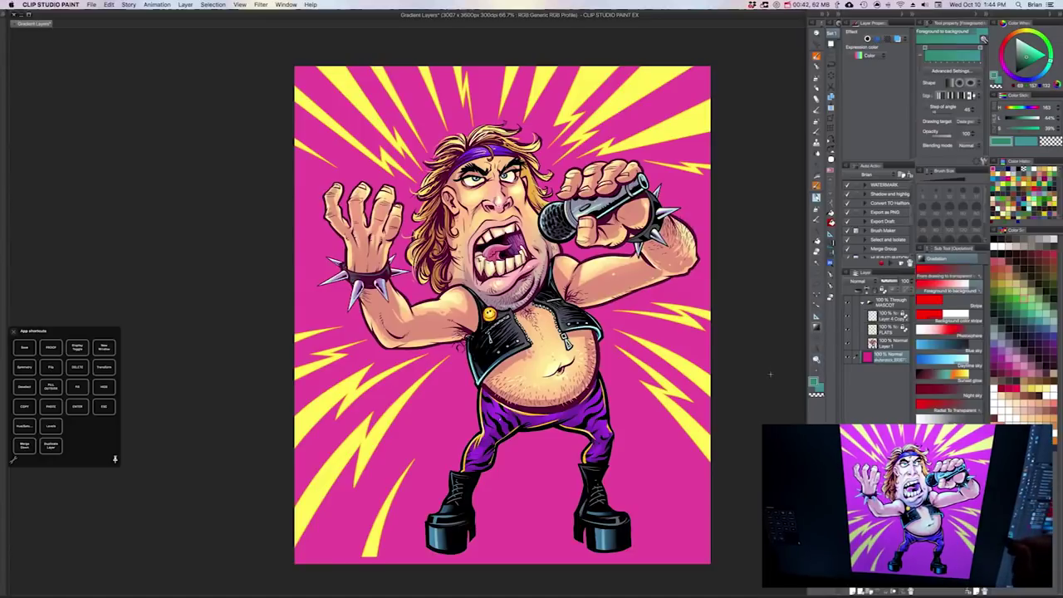
{"action": "left_click", "coordinate": [964, 122]}
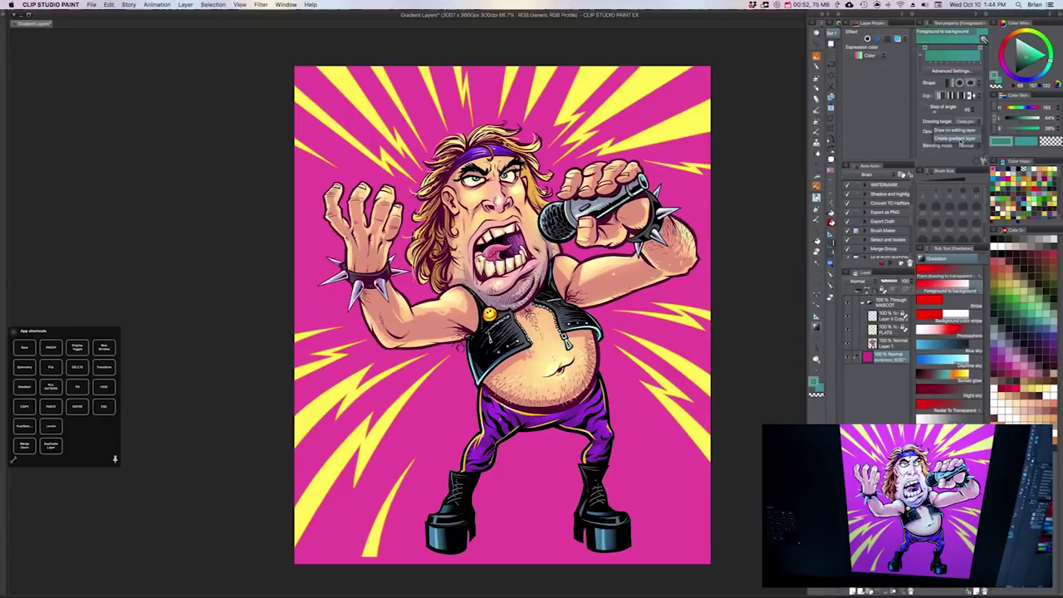
{"action": "left_click", "coordinate": [962, 138]}
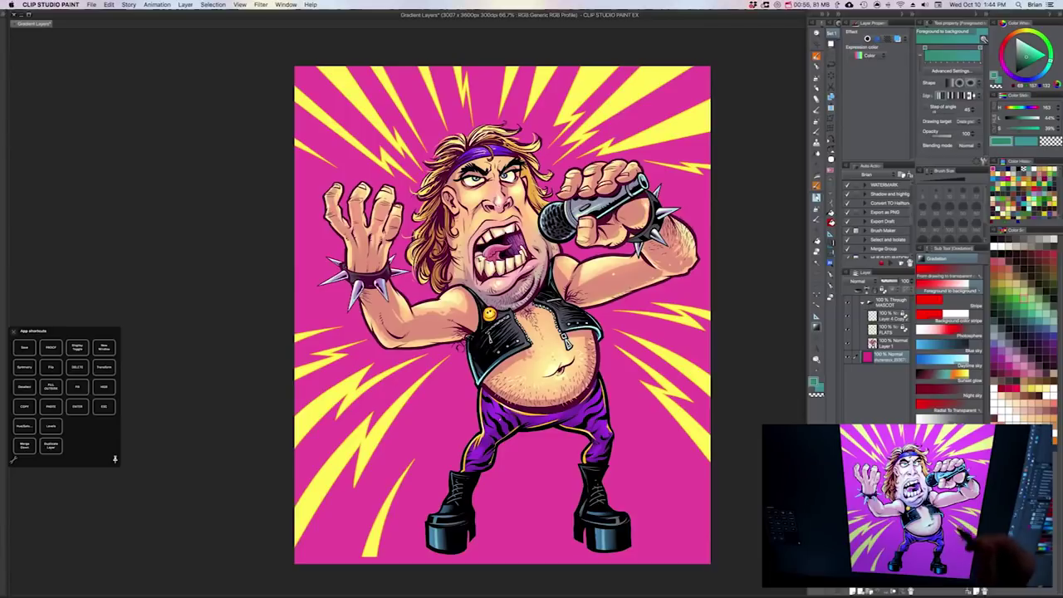
Step: Sample the background's magenta and draw a magenta-to-teal circular gradient behind the singer, extending beyond the canvas edges
{"action": "left_click", "coordinate": [638, 398], "text": "alt"}
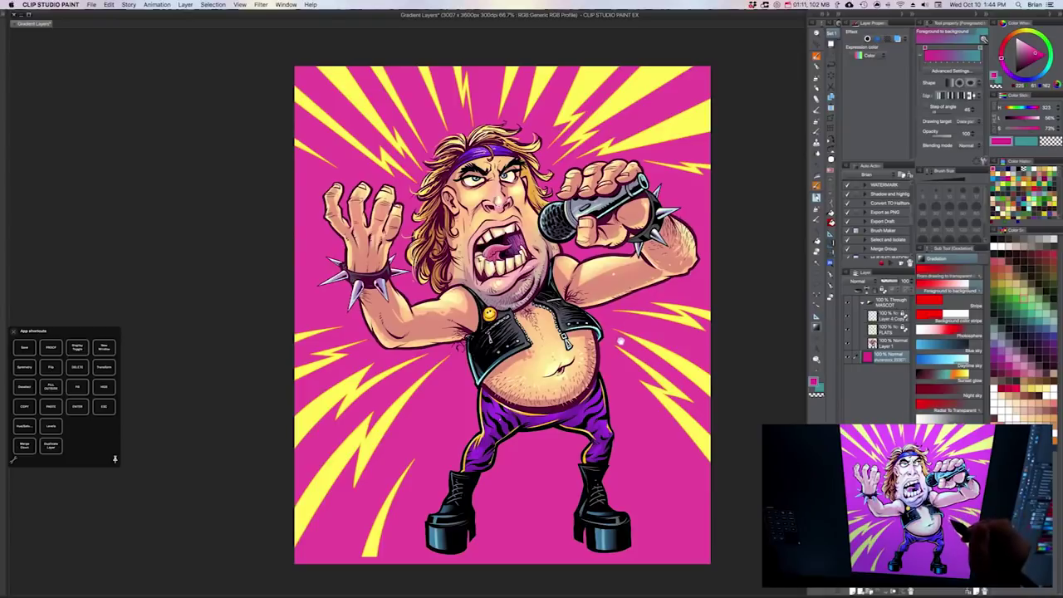
{"action": "scroll", "coordinate": [621, 341], "scroll_direction": "down", "scroll_amount": 1}
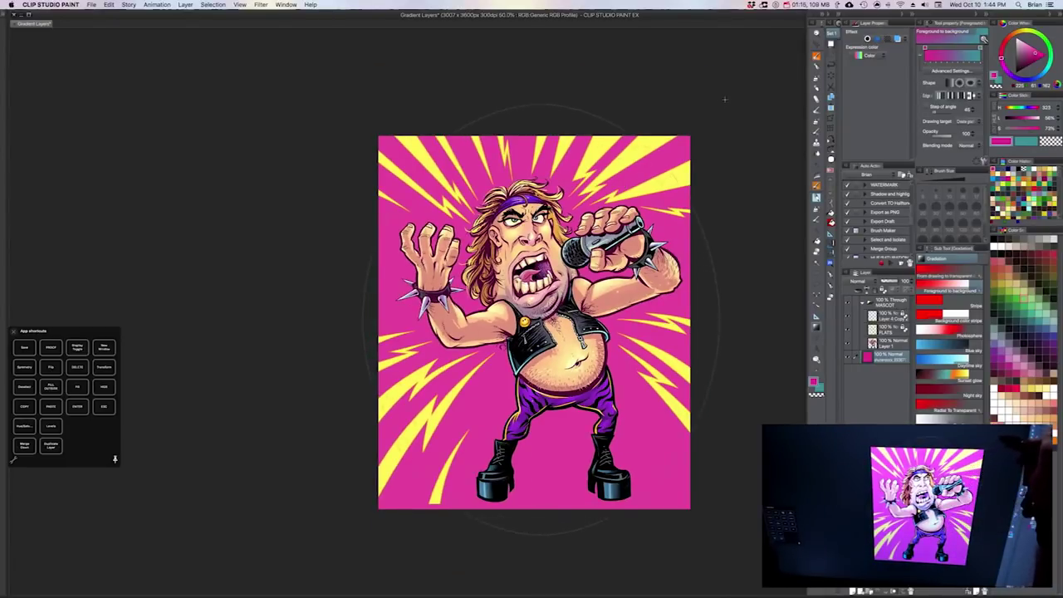
{"action": "left_click_drag", "start_coordinate": [725, 100], "coordinate": [740, 87]}
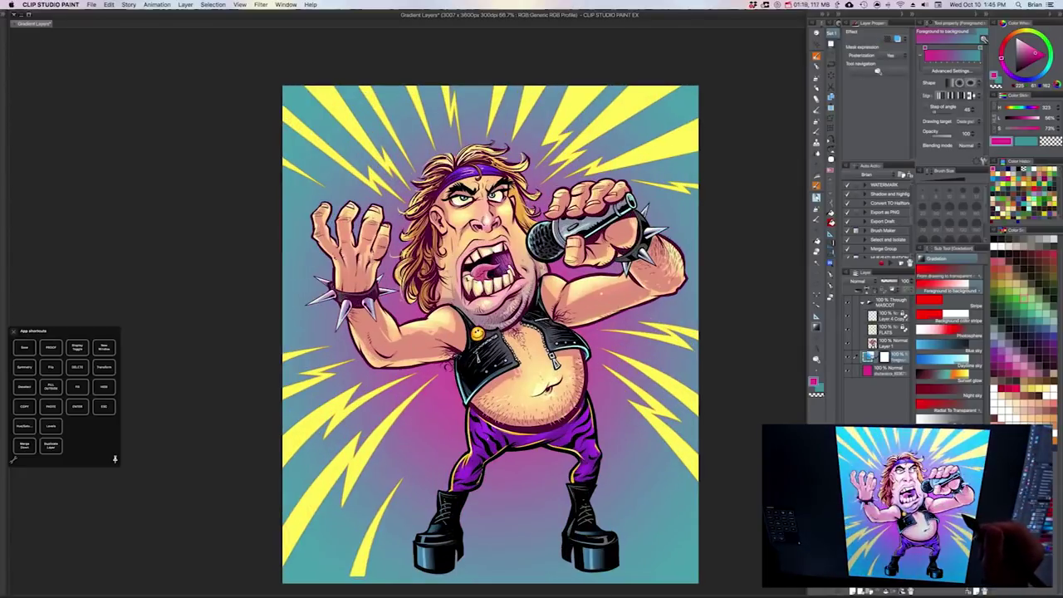
Step: With the Object tool, move the gradient layer's outer handle inward to tighten the circular gradient behind the singer
{"action": "scroll", "coordinate": [660, 313], "scroll_direction": "up", "scroll_amount": 1}
{"action": "left_click_drag", "start_coordinate": [649, 311], "coordinate": [657, 295]}
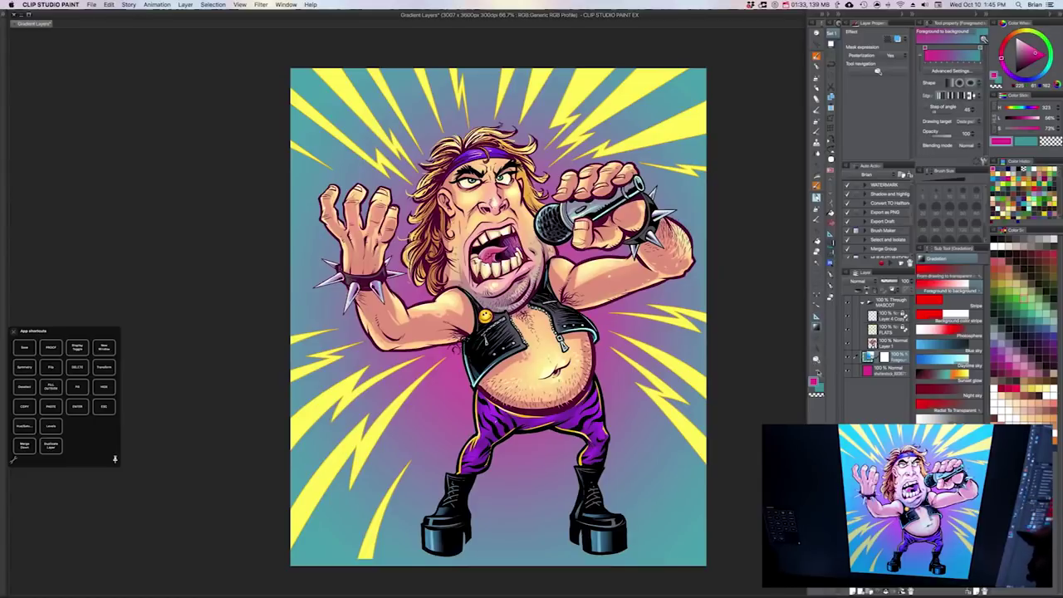
{"action": "key", "text": "o"}
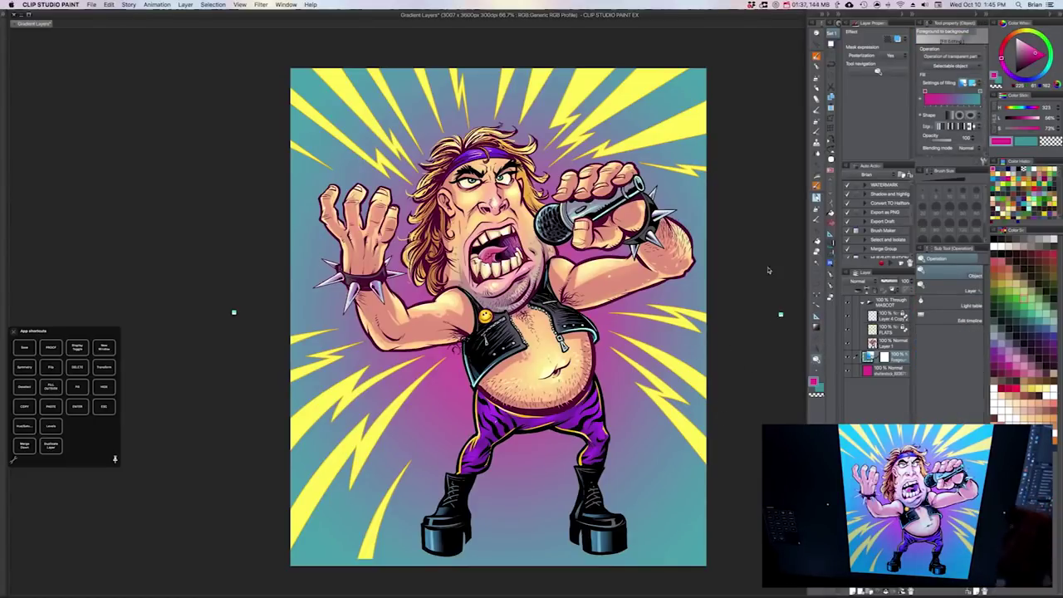
{"action": "left_click_drag", "start_coordinate": [234, 312], "coordinate": [372, 322]}
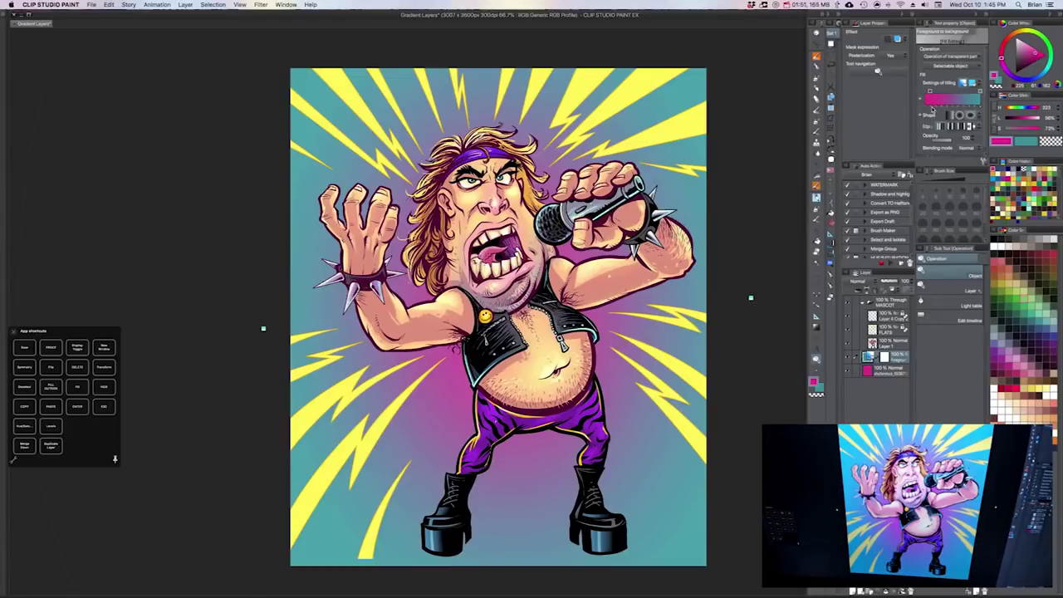
Step: Rework the gradient layer's colour nodes so a magenta ring sits between a teal centre and teal outer edges
{"action": "left_click_drag", "start_coordinate": [952, 108], "coordinate": [952, 108]}
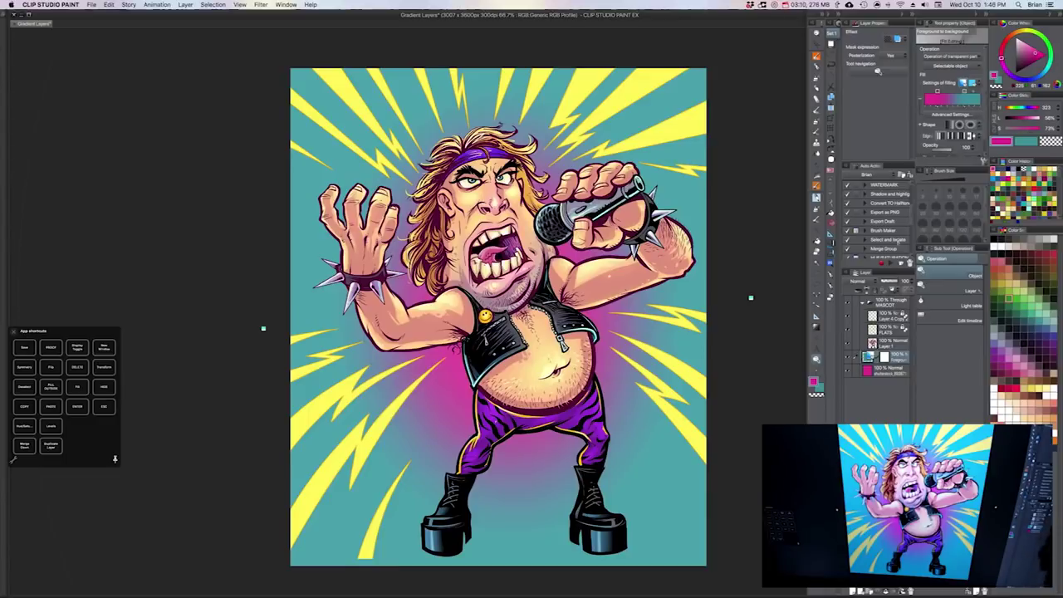
{"action": "left_click", "coordinate": [978, 95]}
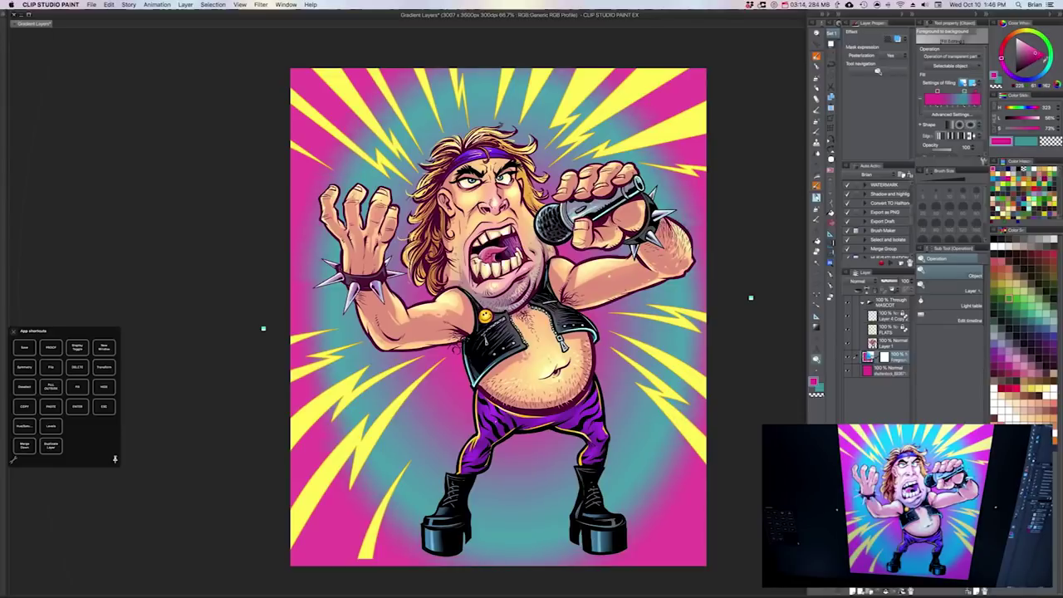
{"action": "left_click", "coordinate": [1048, 62]}
{"action": "left_click", "coordinate": [1032, 56]}
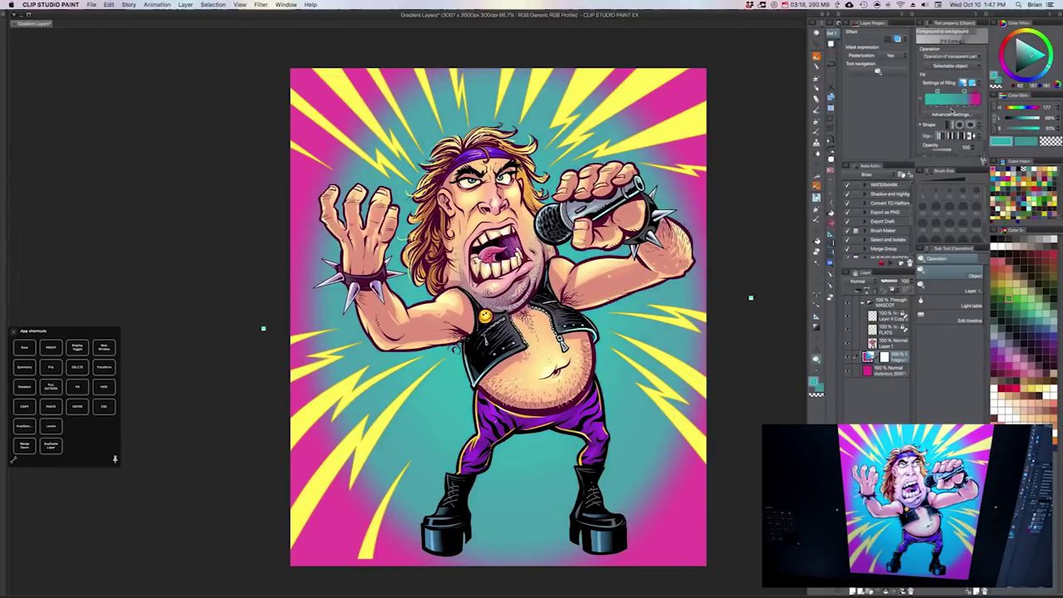
{"action": "key", "text": "x"}
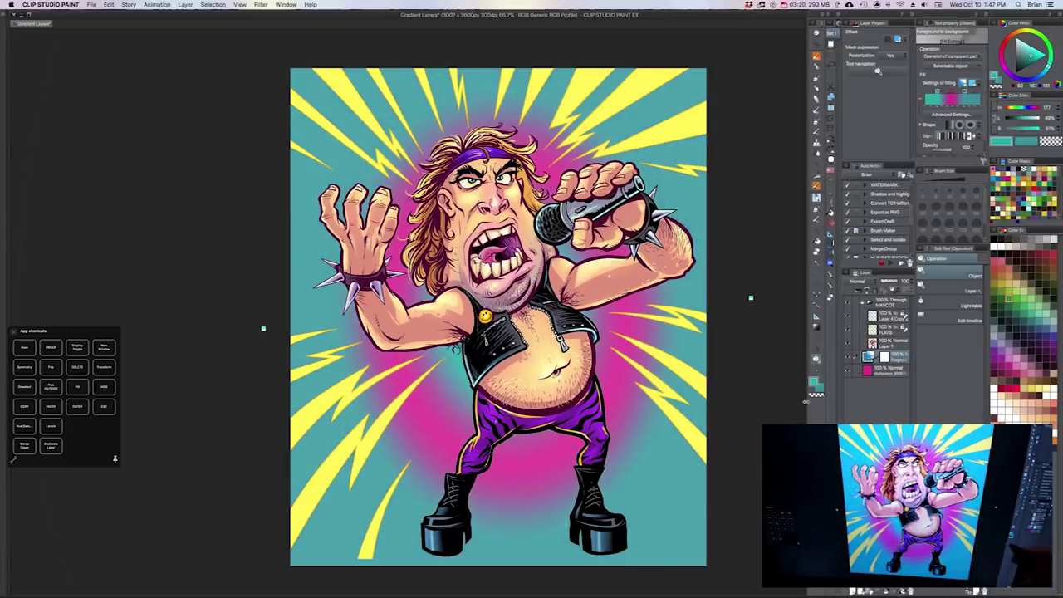
{"action": "left_click_drag", "start_coordinate": [965, 108], "coordinate": [934, 109]}
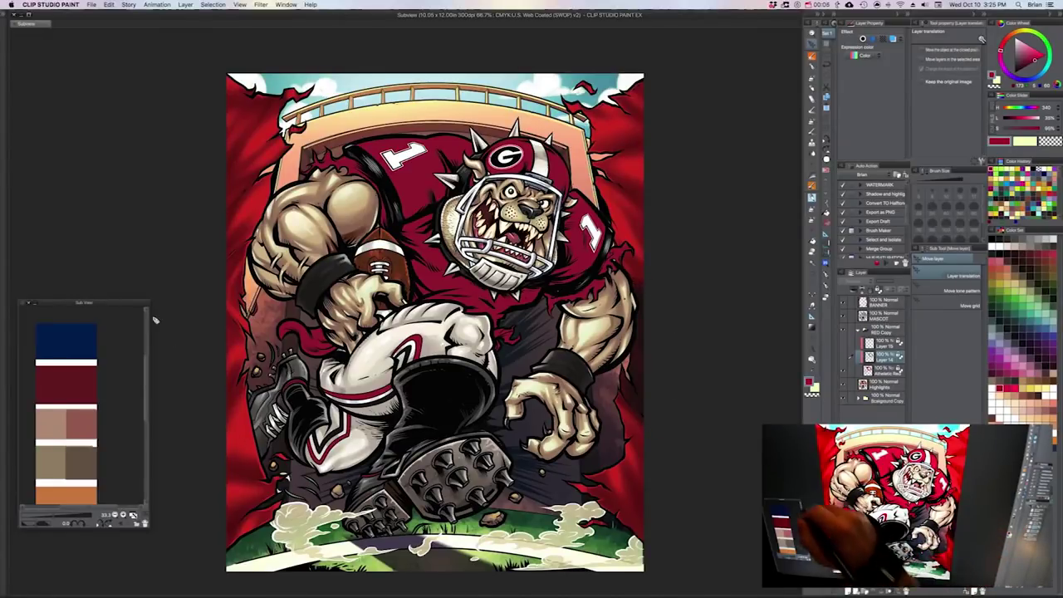
Step: Move the Sub View palette beside the bulldog artwork, and toggle the palette off and on again
{"action": "left_click_drag", "start_coordinate": [142, 303], "coordinate": [199, 202]}
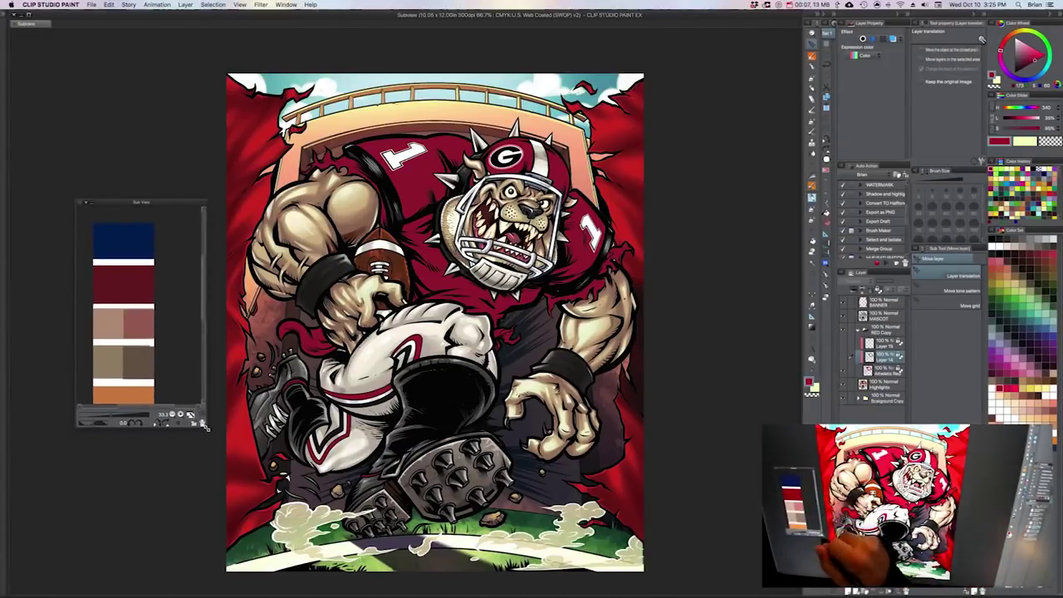
{"action": "left_click", "coordinate": [286, 5]}
{"action": "mouse_move", "coordinate": [310, 4]}
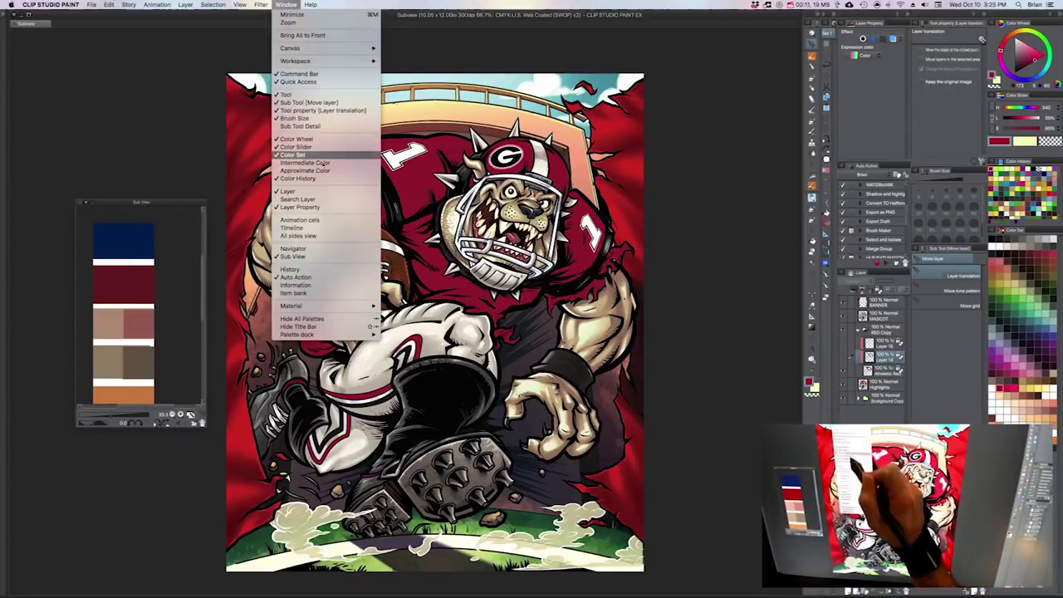
{"action": "left_click", "coordinate": [313, 260]}
{"action": "left_click", "coordinate": [286, 5]}
{"action": "left_click", "coordinate": [299, 257]}
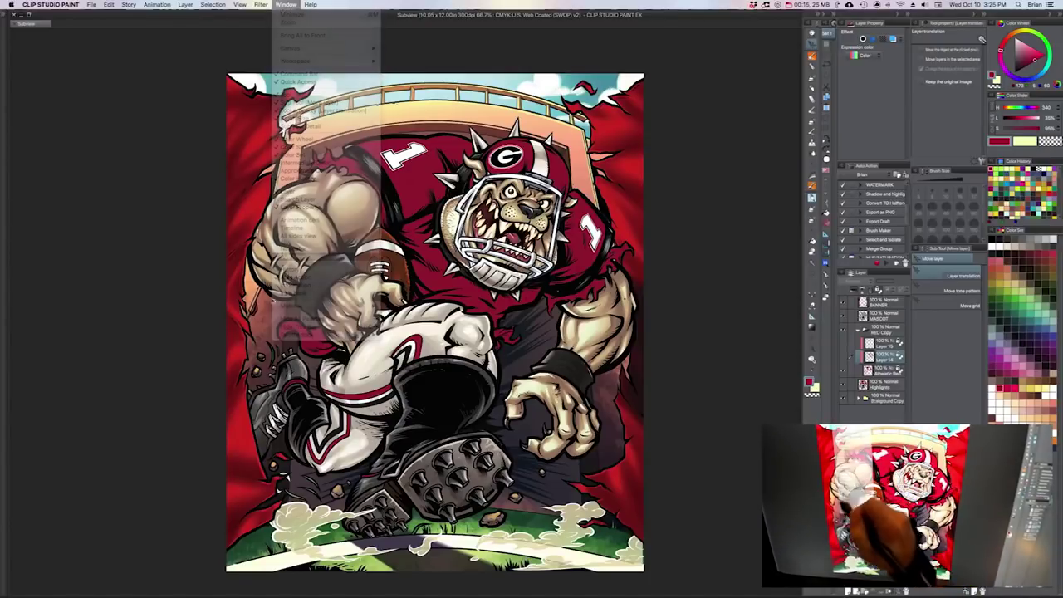
{"action": "left_click_drag", "start_coordinate": [180, 205], "coordinate": [161, 217]}
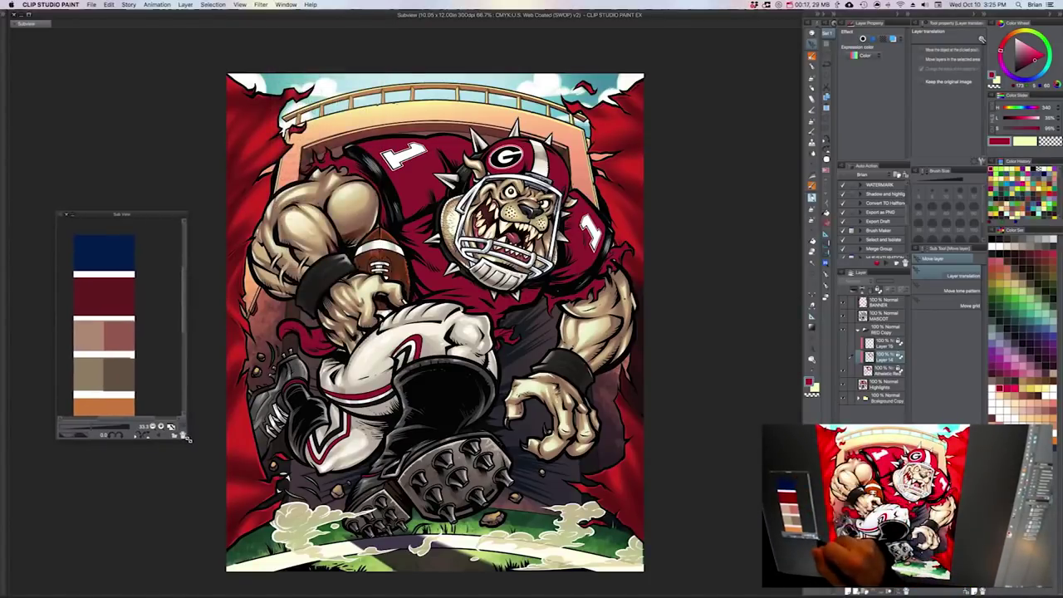
Step: Enlarge the Sub View palette, and slightly magnify and rotate the colour swatch chart inside it
{"action": "left_click_drag", "start_coordinate": [187, 439], "coordinate": [241, 486]}
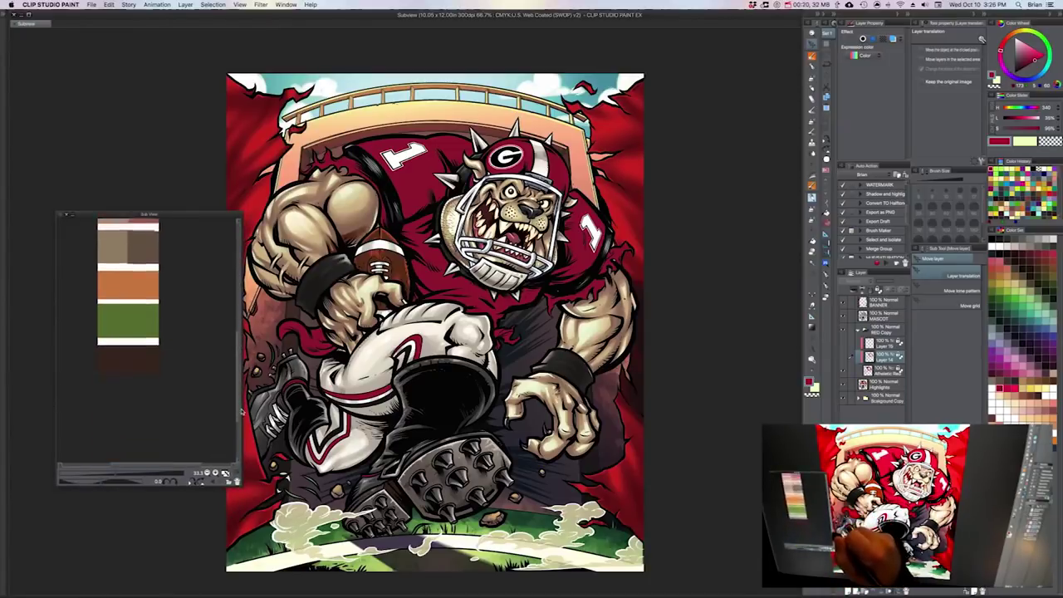
{"action": "left_click_drag", "start_coordinate": [242, 412], "coordinate": [239, 357]}
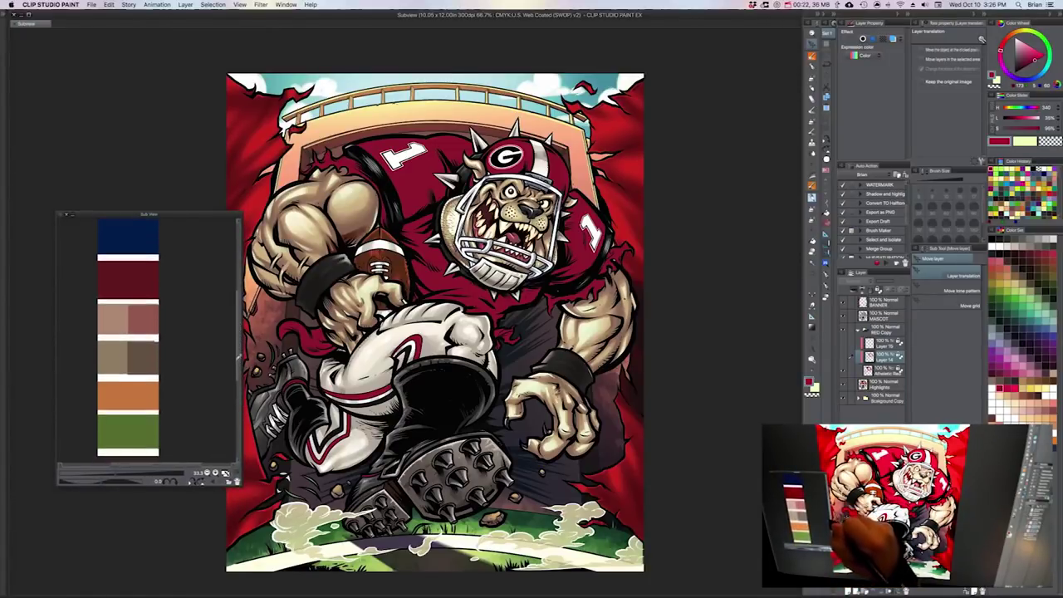
{"action": "left_click", "coordinate": [127, 474]}
{"action": "left_click_drag", "start_coordinate": [129, 474], "coordinate": [101, 479]}
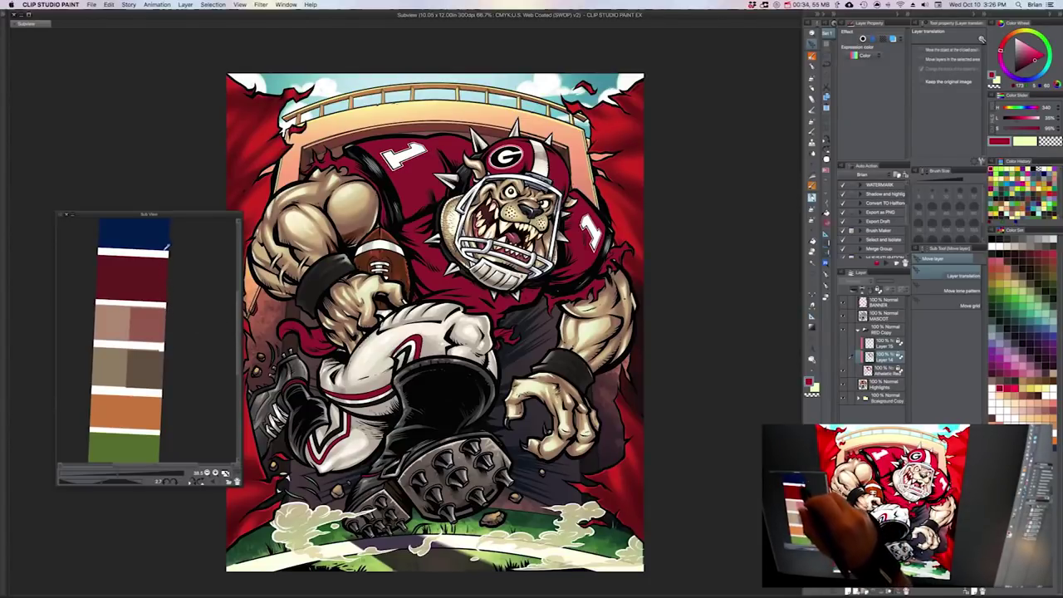
{"action": "left_click_drag", "start_coordinate": [104, 482], "coordinate": [101, 482]}
{"action": "left_click_drag", "start_coordinate": [178, 215], "coordinate": [156, 213]}
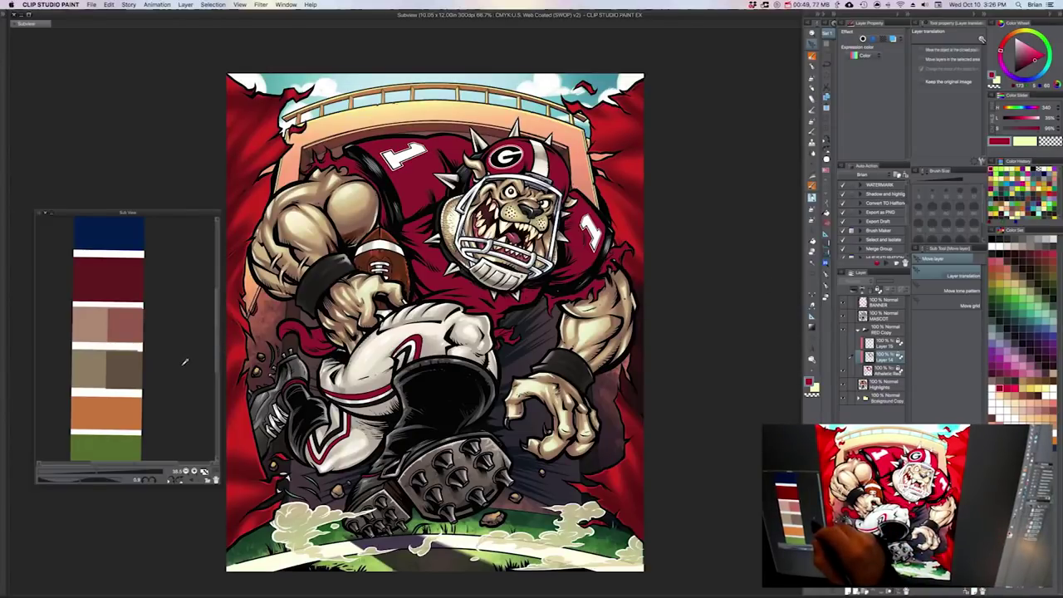
Step: Switch the Sub View between the colour swatch chart and the greyscale chart, looking over each one
{"action": "left_click", "coordinate": [191, 482]}
{"action": "left_click", "coordinate": [192, 482]}
{"action": "left_click", "coordinate": [196, 482]}
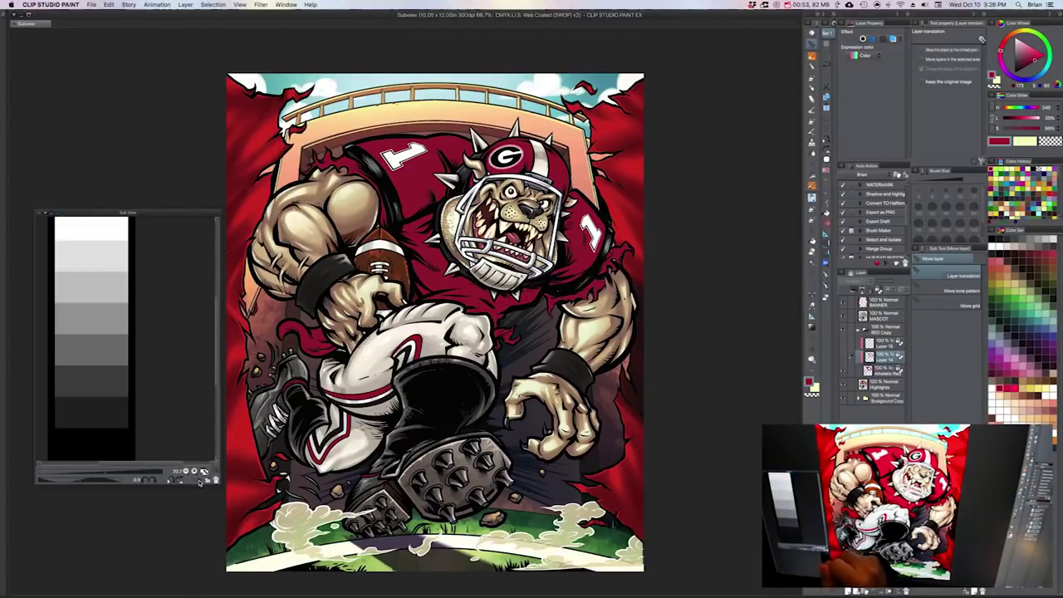
{"action": "left_click", "coordinate": [198, 481]}
{"action": "left_click", "coordinate": [195, 481]}
{"action": "left_click", "coordinate": [198, 482]}
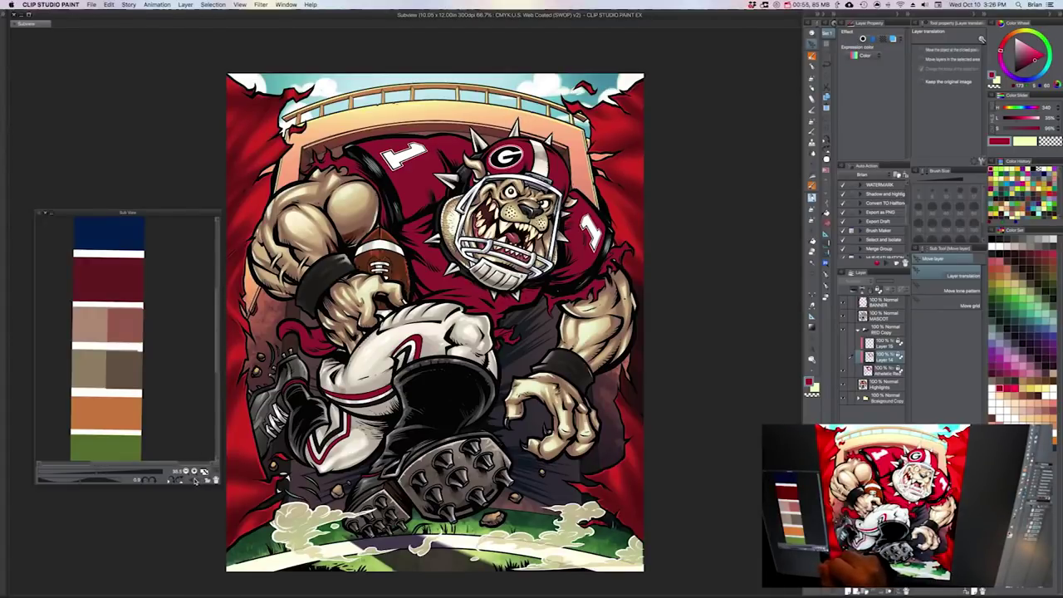
{"action": "left_click", "coordinate": [196, 482]}
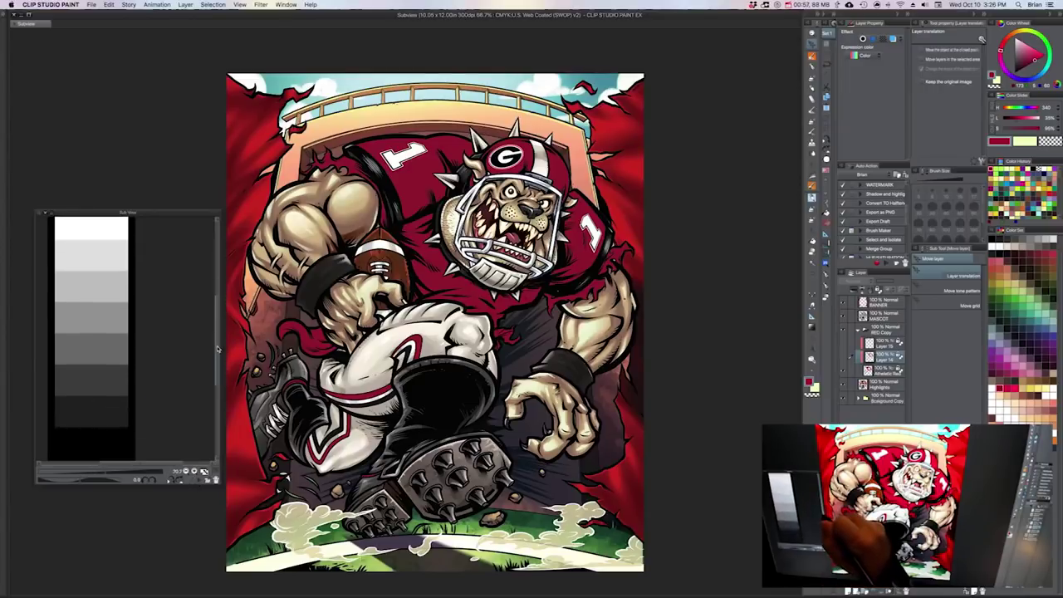
{"action": "left_click_drag", "start_coordinate": [218, 349], "coordinate": [218, 359]}
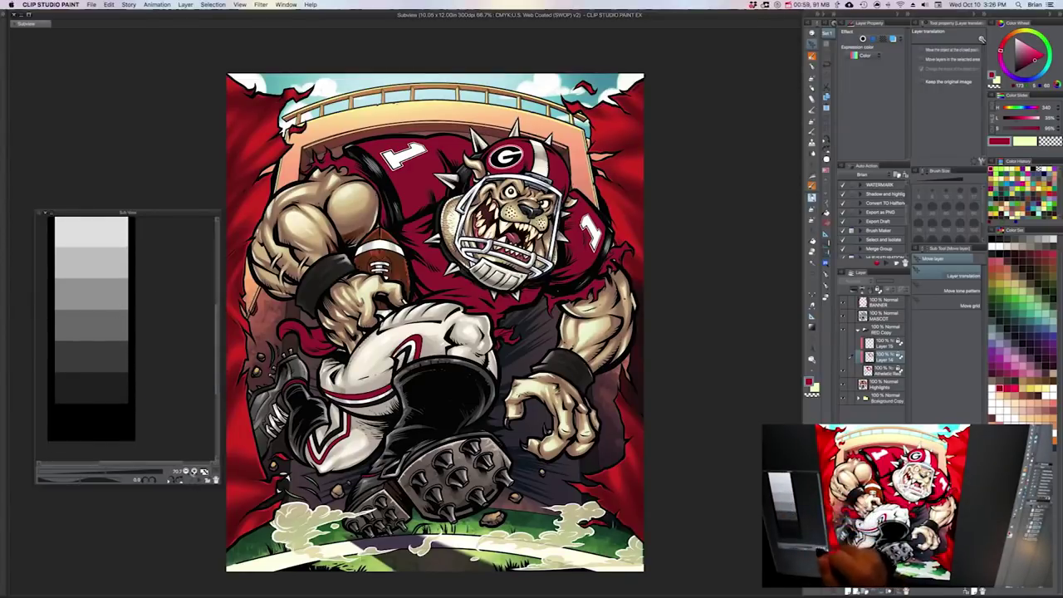
{"action": "left_click", "coordinate": [197, 482]}
{"action": "scroll", "coordinate": [213, 347], "scroll_direction": "down", "scroll_amount": 2}
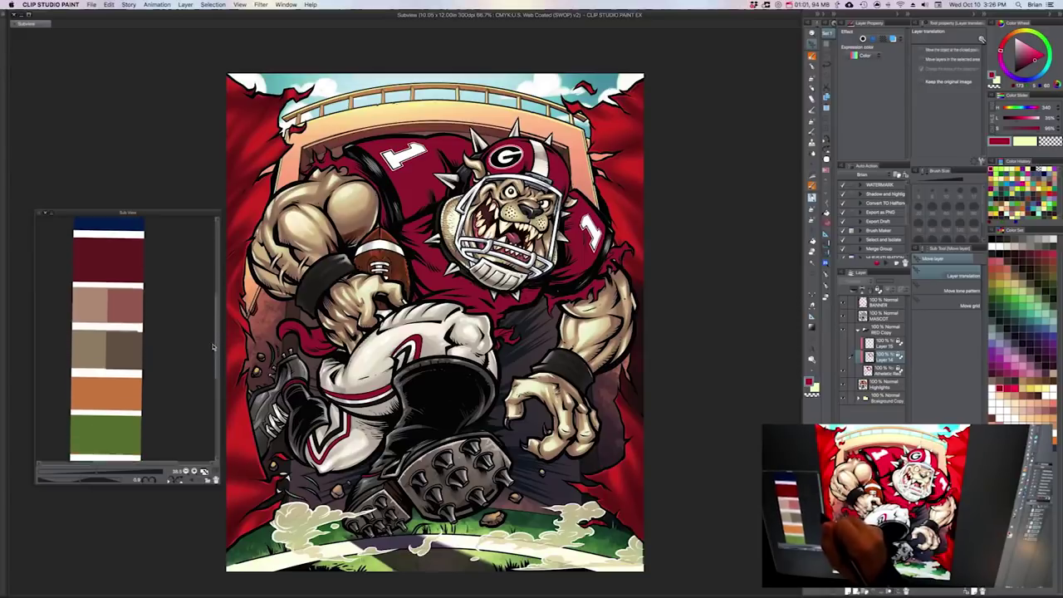
{"action": "scroll", "coordinate": [212, 347], "scroll_direction": "down", "scroll_amount": 6}
{"action": "scroll", "coordinate": [211, 341], "scroll_direction": "up", "scroll_amount": 8}
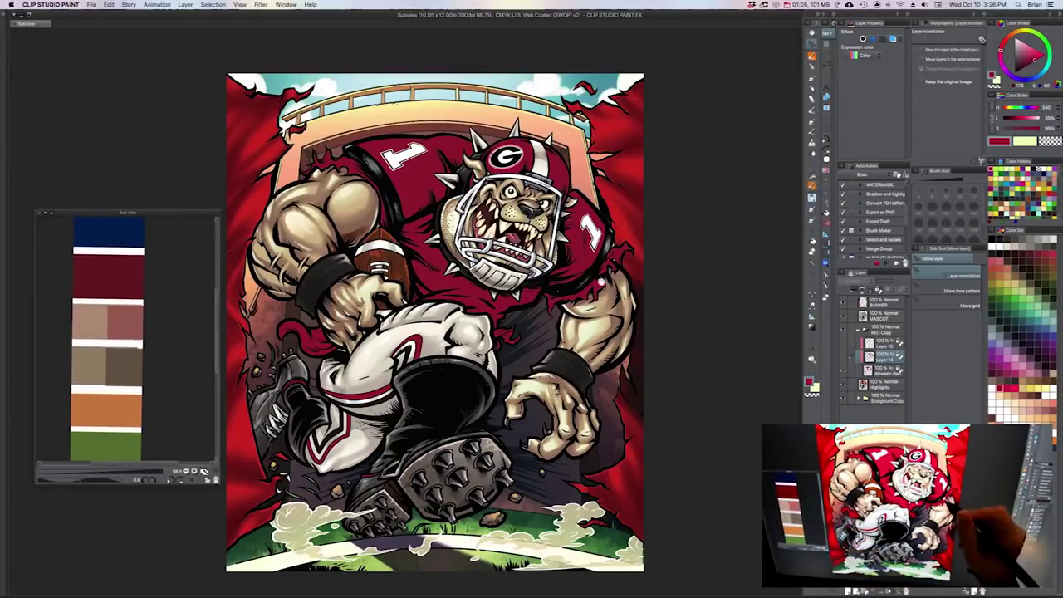
{"action": "left_click_drag", "start_coordinate": [602, 282], "coordinate": [652, 285]}
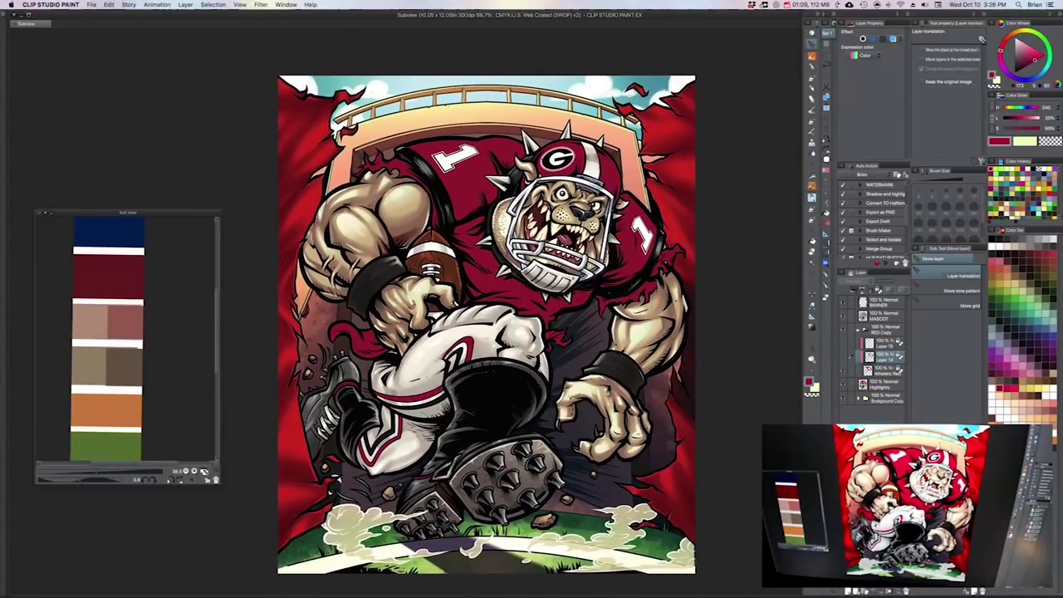
{"action": "key", "text": "super+Tab"}
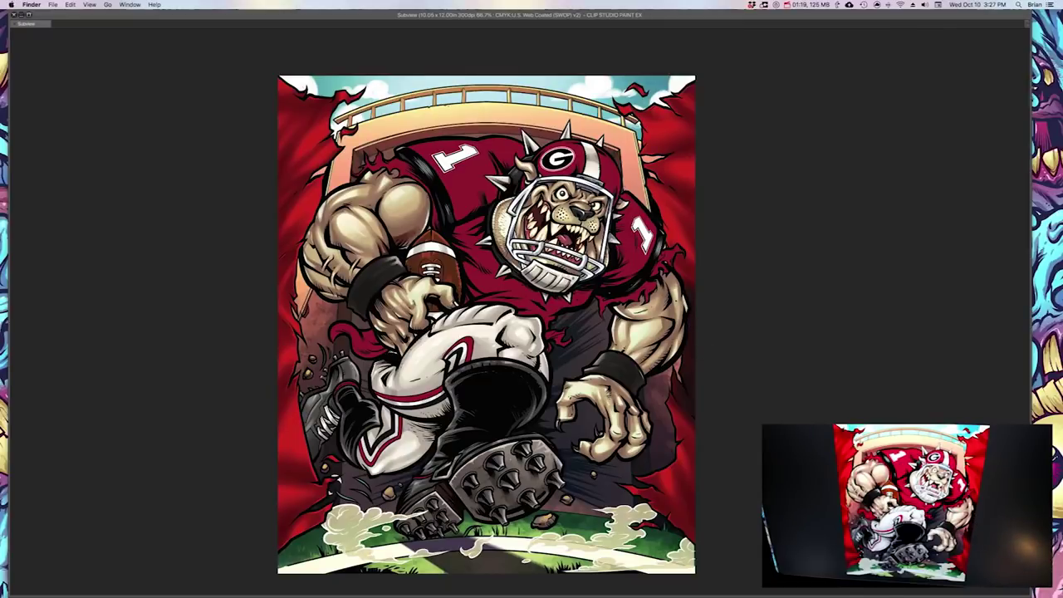
{"action": "left_click", "coordinate": [723, 408]}
{"action": "key", "text": "Tab"}
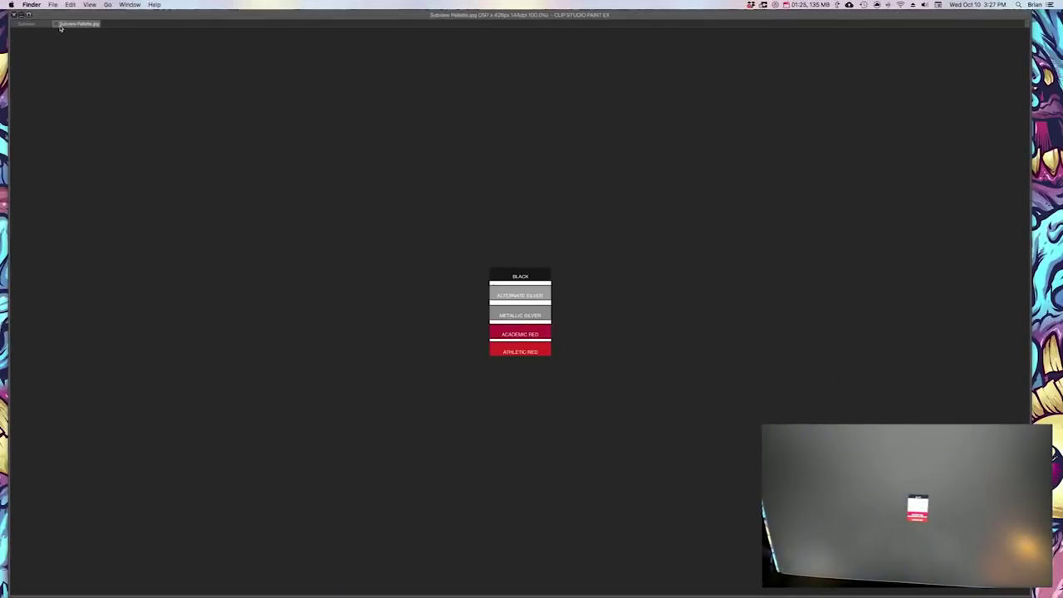
{"action": "left_click", "coordinate": [58, 24]}
{"action": "left_click", "coordinate": [56, 24]}
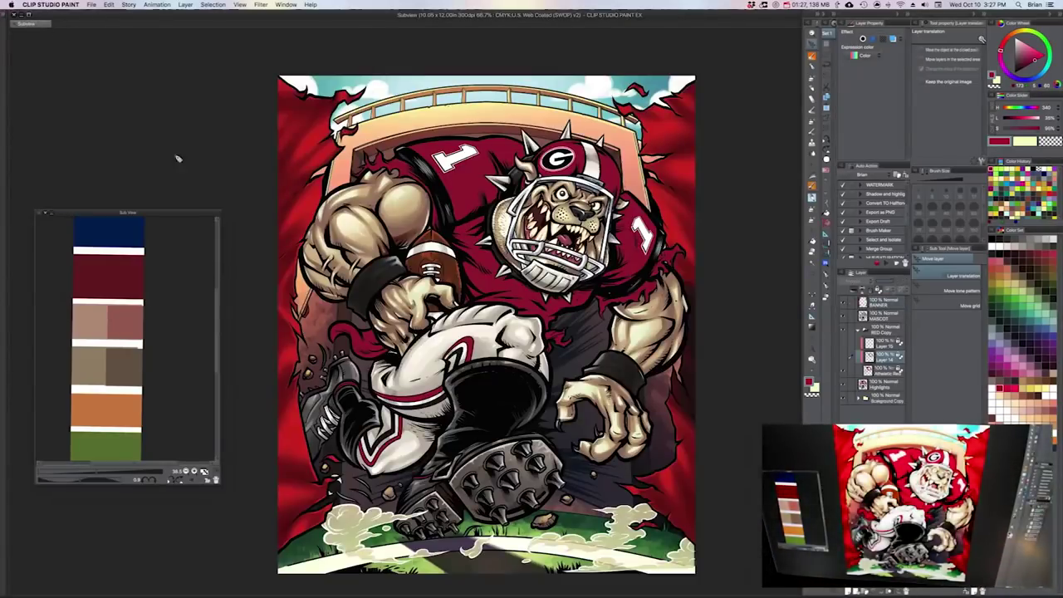
Step: Load the Subview Palette.jpg file into the Sub View palette and magnify it to 300% with the red swatches in view
{"action": "left_click_drag", "start_coordinate": [158, 213], "coordinate": [164, 213]}
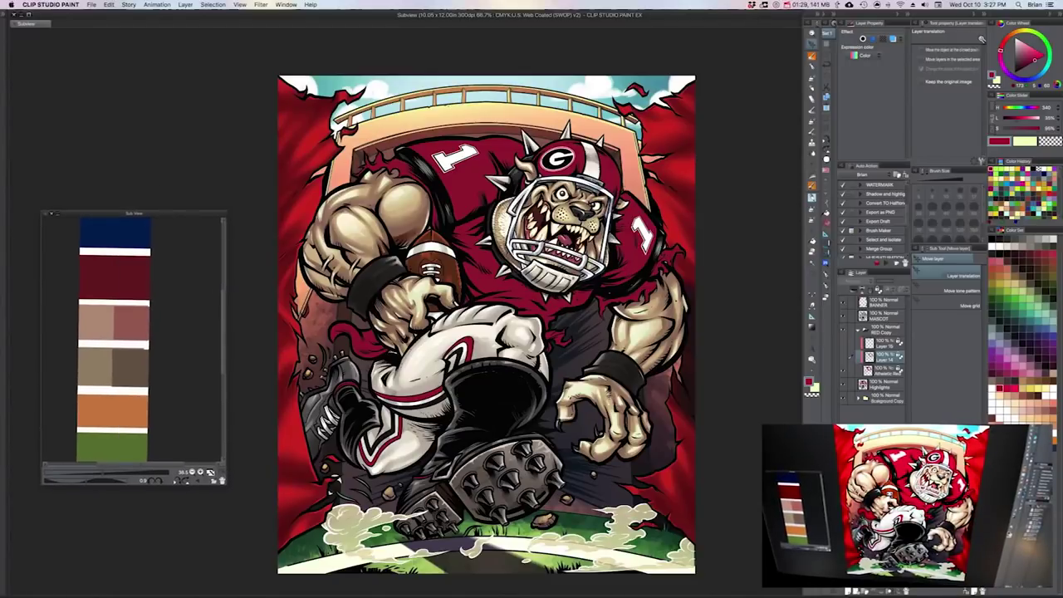
{"action": "left_click_drag", "start_coordinate": [517, 481], "coordinate": [138, 322]}
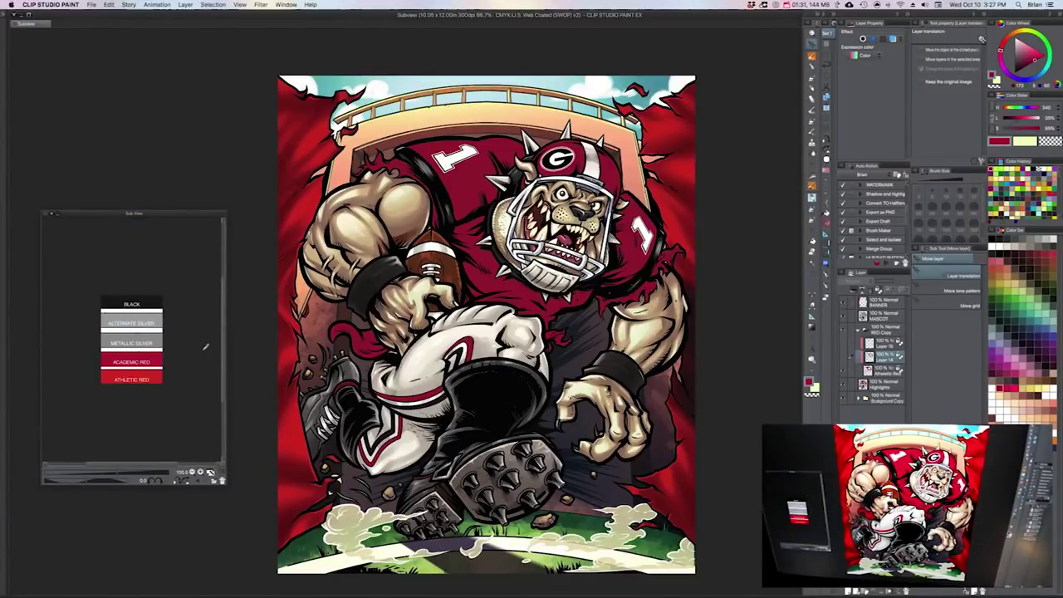
{"action": "left_click", "coordinate": [200, 473]}
{"action": "left_click", "coordinate": [201, 472]}
{"action": "left_click", "coordinate": [201, 473]}
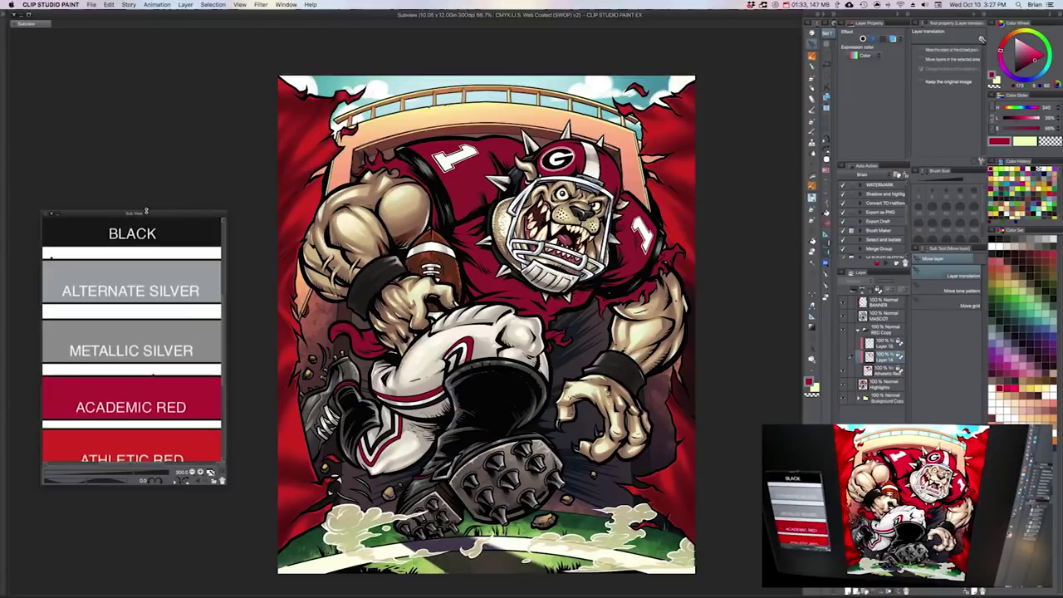
{"action": "left_click_drag", "start_coordinate": [147, 214], "coordinate": [142, 200]}
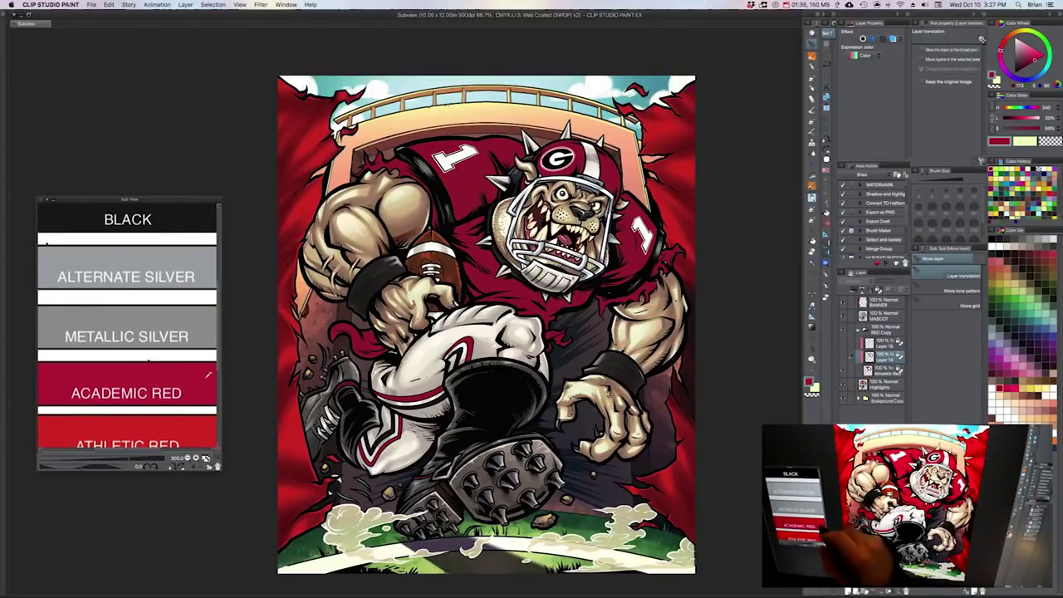
{"action": "left_click_drag", "start_coordinate": [219, 296], "coordinate": [220, 317]}
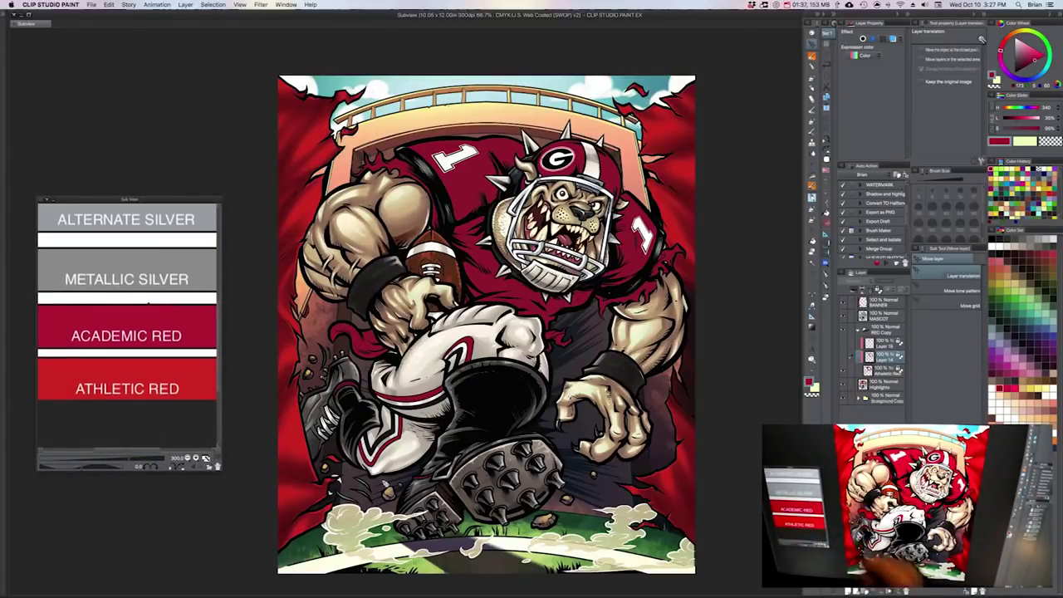
Step: Sample the Athletic Red swatch from the Sub View as the drawing colour and select the Highlights layer
{"action": "left_click_drag", "start_coordinate": [672, 398], "coordinate": [682, 409]}
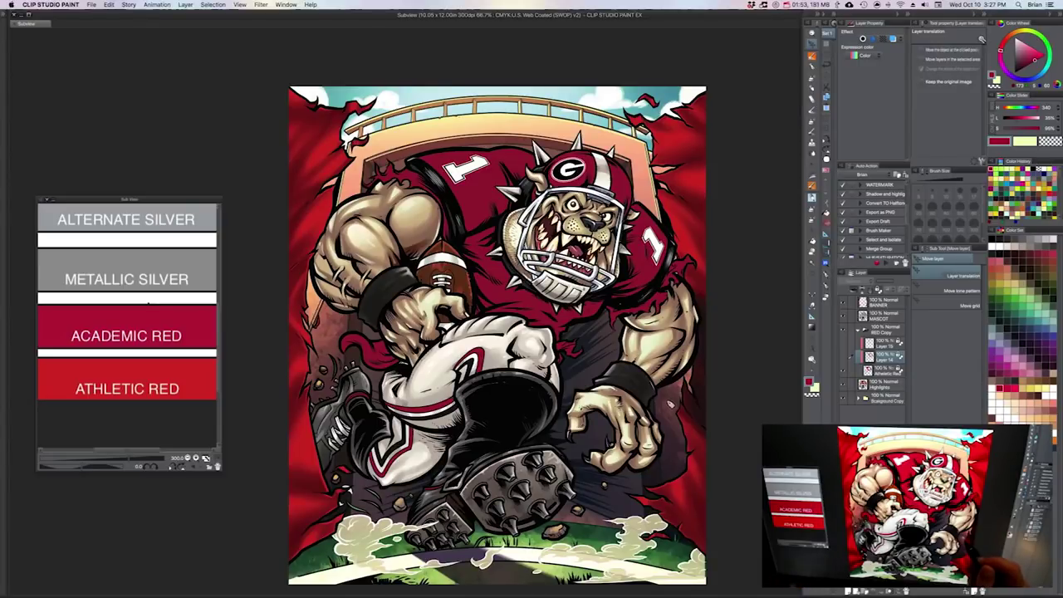
{"action": "left_click_drag", "start_coordinate": [583, 398], "coordinate": [587, 403]}
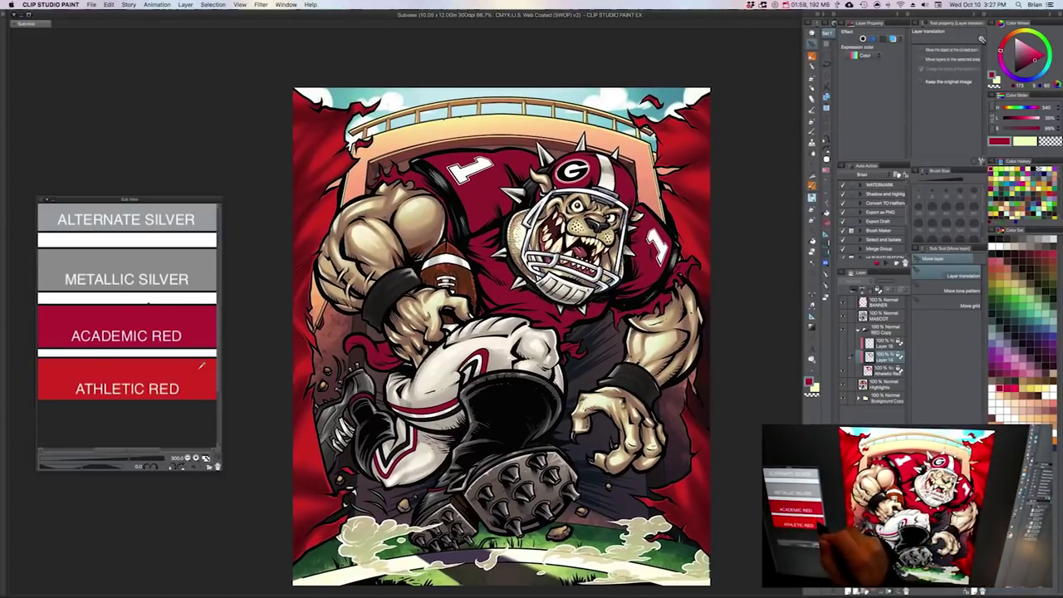
{"action": "left_click", "coordinate": [210, 391], "text": "alt"}
{"action": "left_click_drag", "start_coordinate": [707, 381], "coordinate": [705, 396]}
{"action": "left_click_drag", "start_coordinate": [632, 288], "coordinate": [644, 286]}
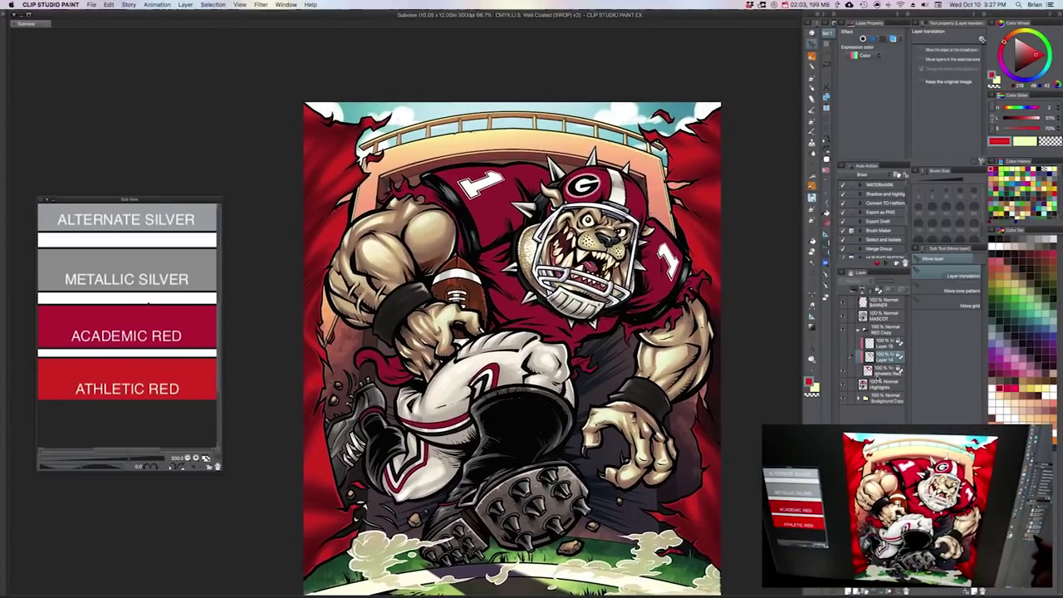
{"action": "left_click", "coordinate": [881, 386]}
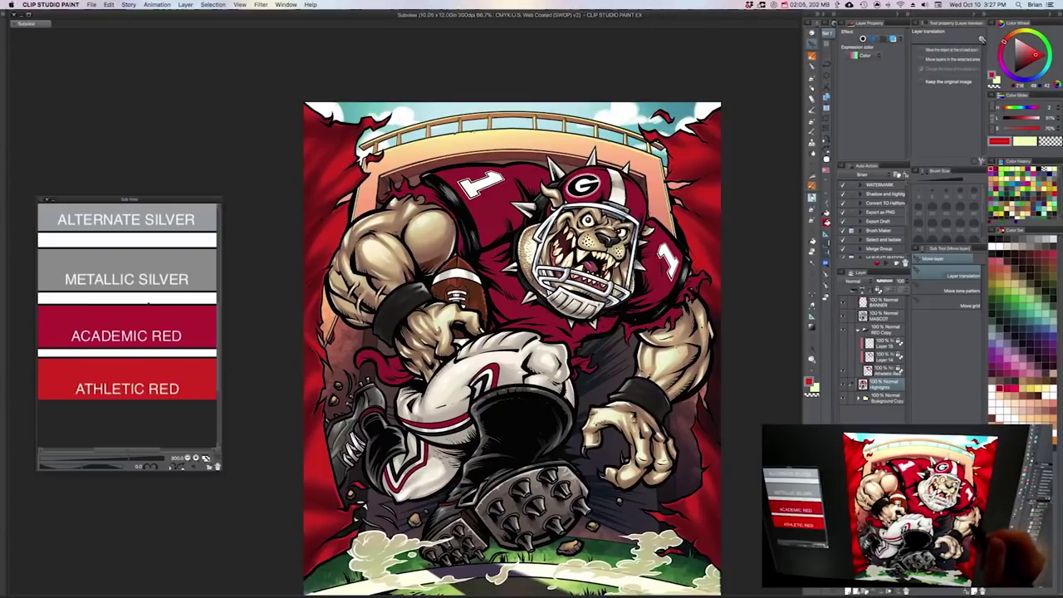
Step: Select the Athletic Red layer and fill its locked areas on the bulldog's uniform with the sampled Athletic Red
{"action": "left_click", "coordinate": [882, 372]}
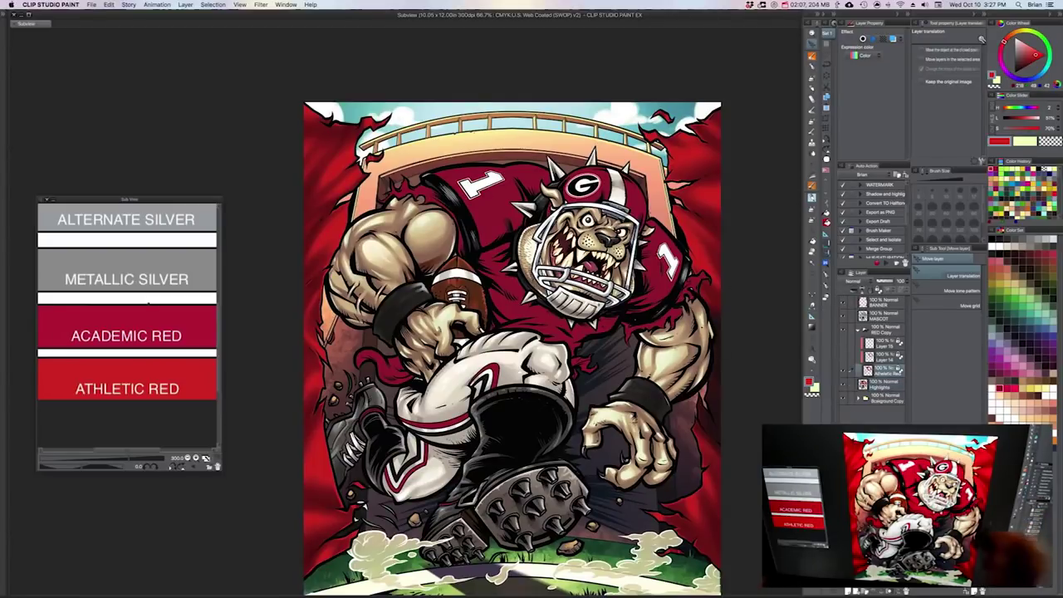
{"action": "left_click_drag", "start_coordinate": [640, 303], "coordinate": [633, 322]}
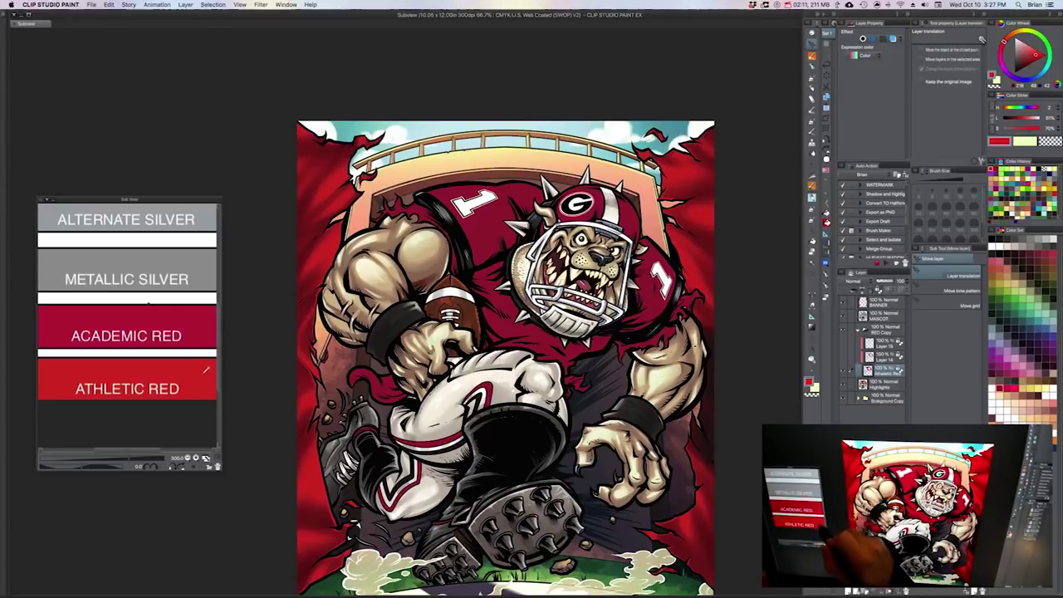
{"action": "key", "text": "alt+Delete"}
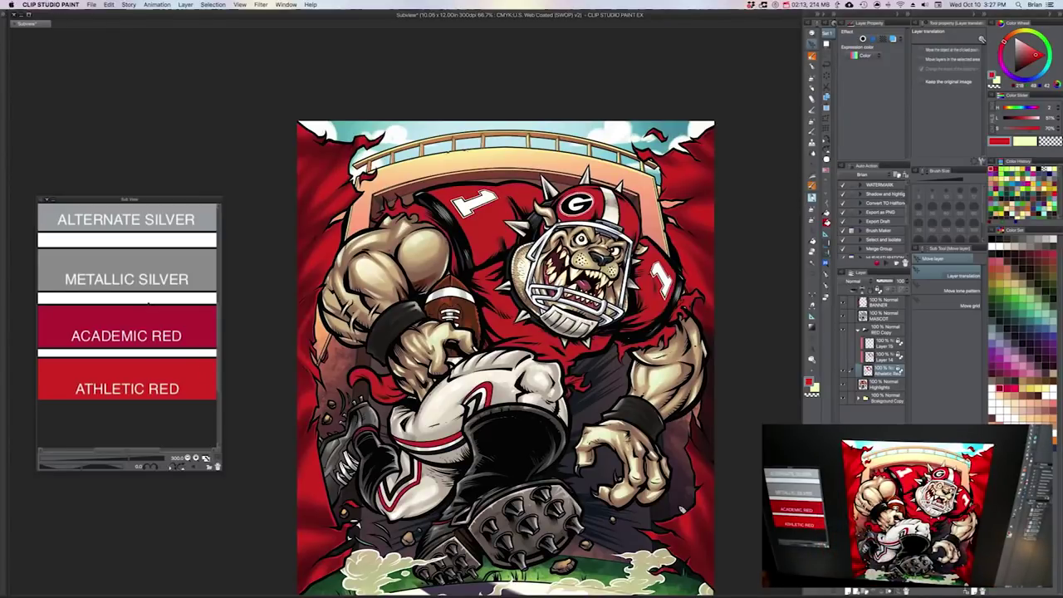
{"action": "left_click_drag", "start_coordinate": [523, 415], "coordinate": [544, 408]}
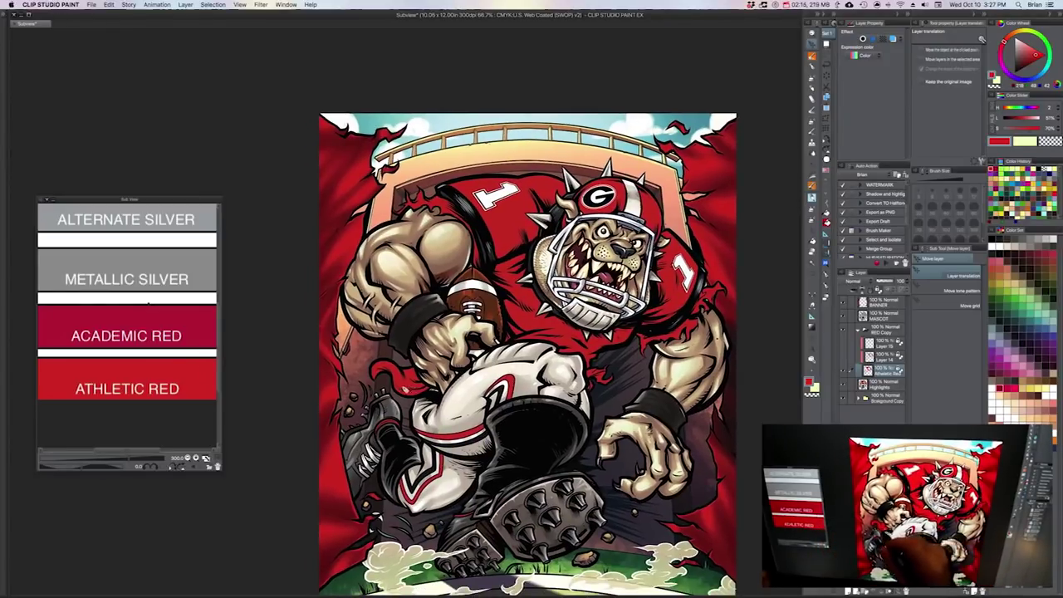
Step: Sample the Academic Red swatch from the Sub View and refill the uniform areas with it
{"action": "left_click", "coordinate": [204, 335]}
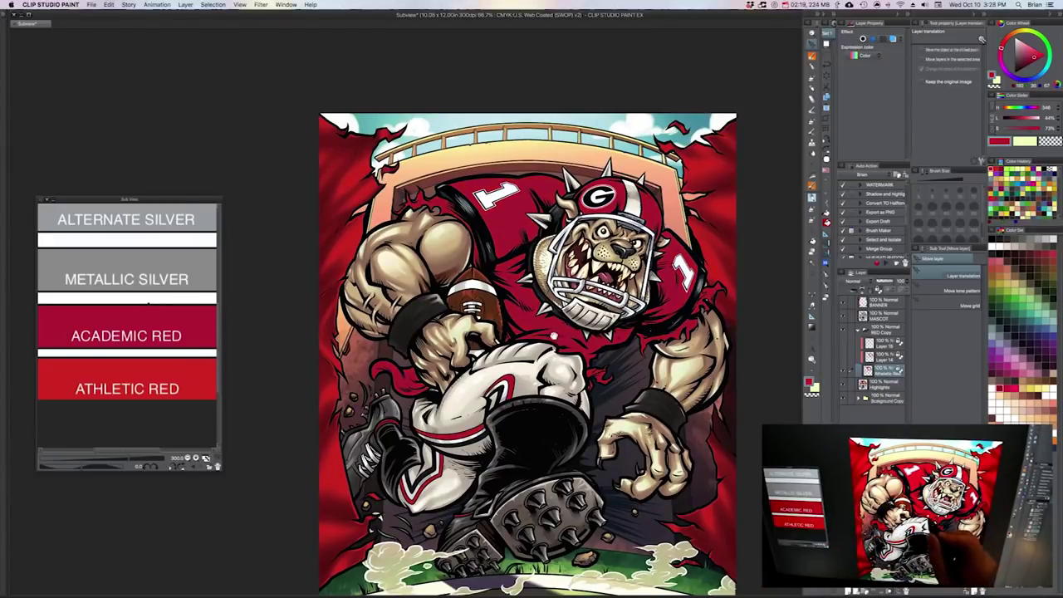
{"action": "left_click_drag", "start_coordinate": [554, 335], "coordinate": [542, 316]}
{"action": "left_click_drag", "start_coordinate": [221, 368], "coordinate": [221, 357]}
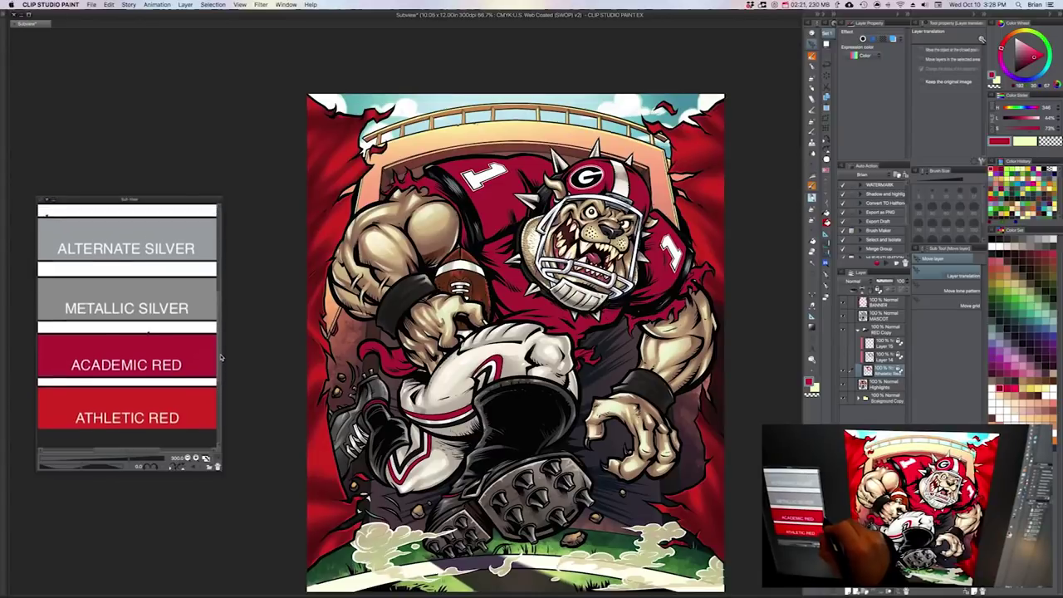
{"action": "scroll", "coordinate": [220, 357], "scroll_direction": "down", "scroll_amount": 1}
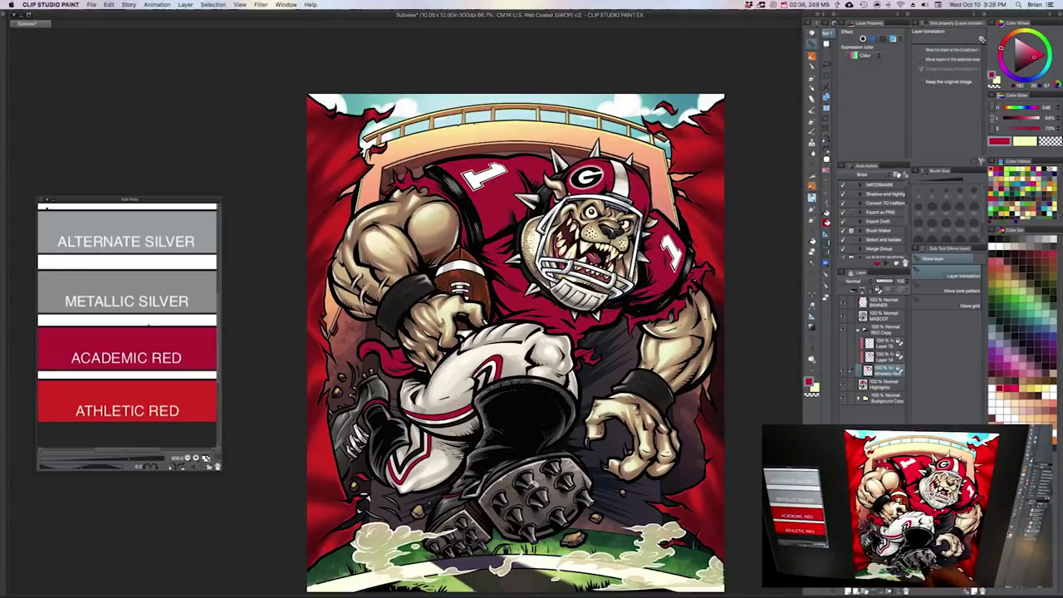
{"action": "left_click_drag", "start_coordinate": [547, 433], "coordinate": [542, 410]}
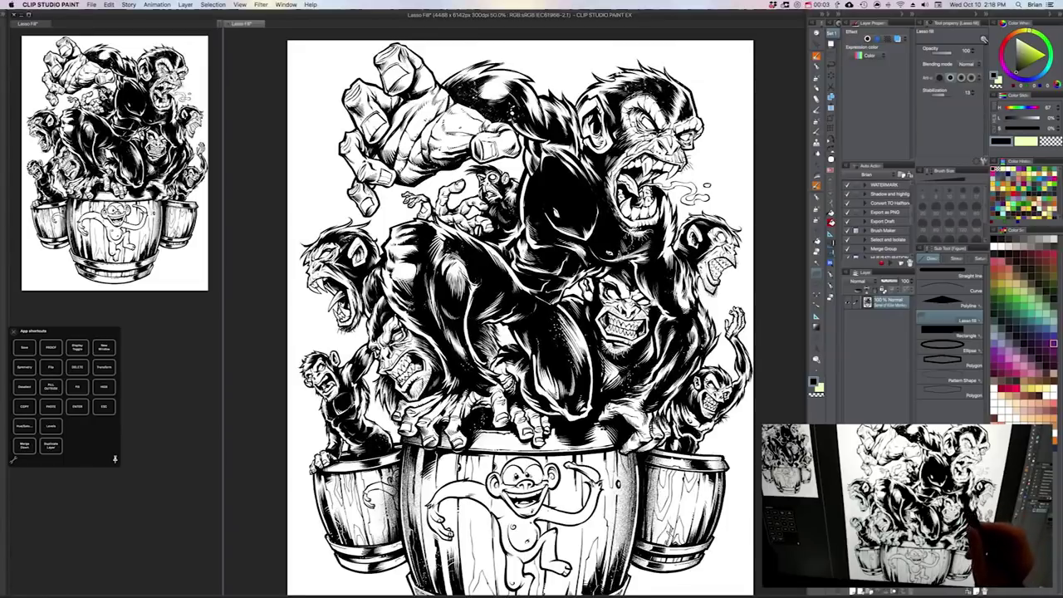
Step: In the gorilla line art document, temporarily widen the palette dock to set the Lasso fill stabilization to 7
{"action": "left_click_drag", "start_coordinate": [694, 445], "coordinate": [682, 450]}
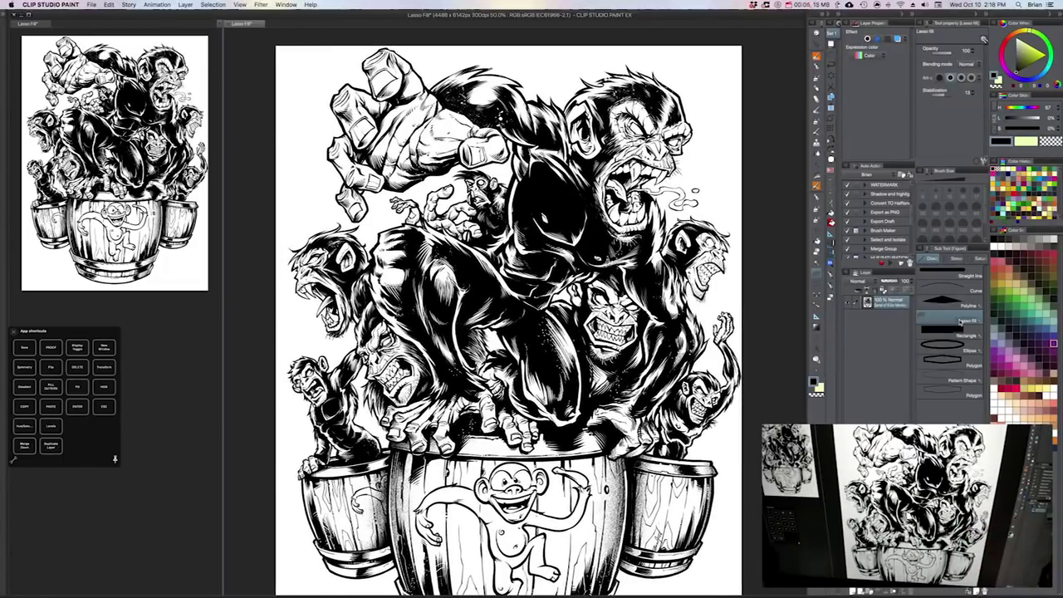
{"action": "scroll", "coordinate": [589, 302], "scroll_direction": "up", "scroll_amount": 1}
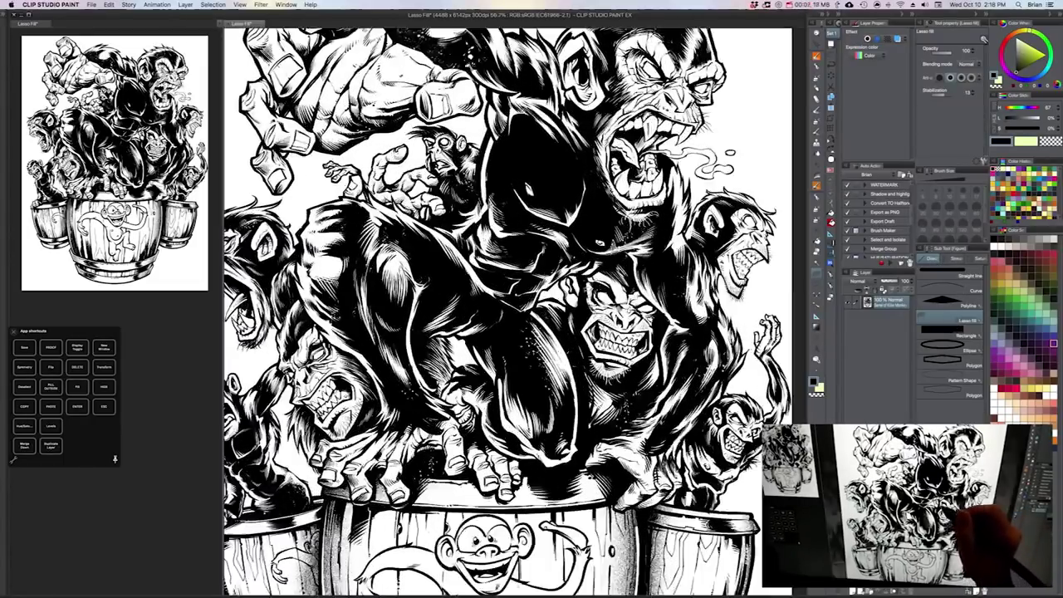
{"action": "left_click_drag", "start_coordinate": [547, 351], "coordinate": [576, 442]}
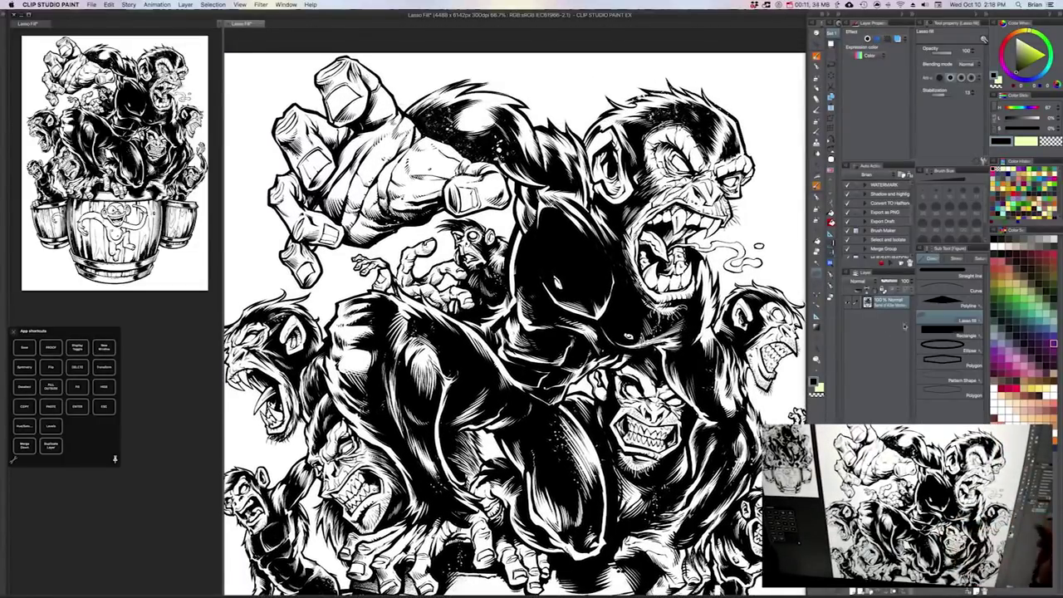
{"action": "left_click_drag", "start_coordinate": [914, 339], "coordinate": [856, 343]}
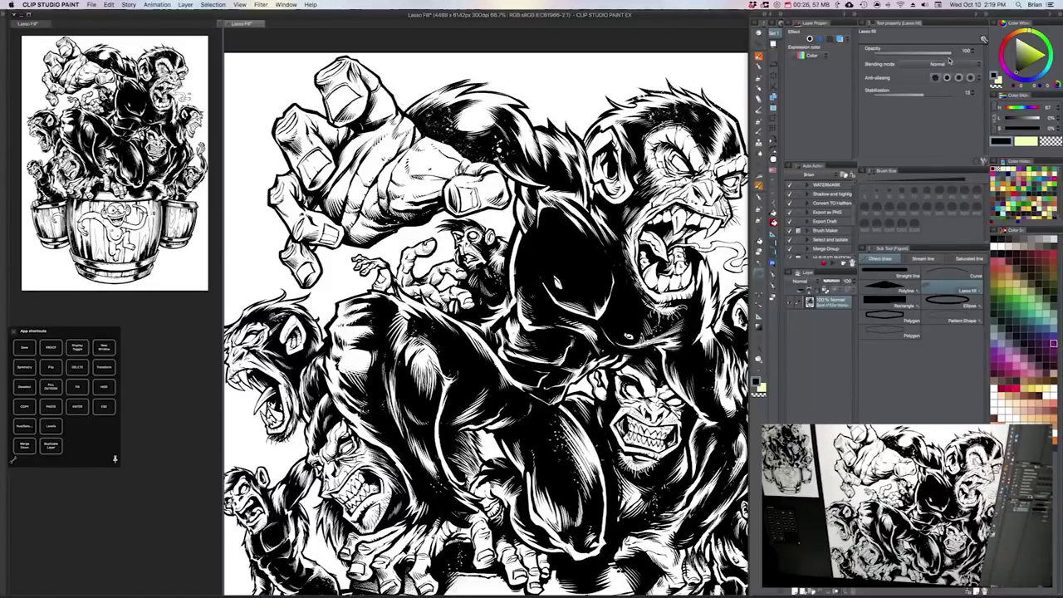
{"action": "left_click", "coordinate": [947, 64]}
{"action": "left_click", "coordinate": [917, 75]}
{"action": "left_click_drag", "start_coordinate": [948, 58], "coordinate": [946, 56]}
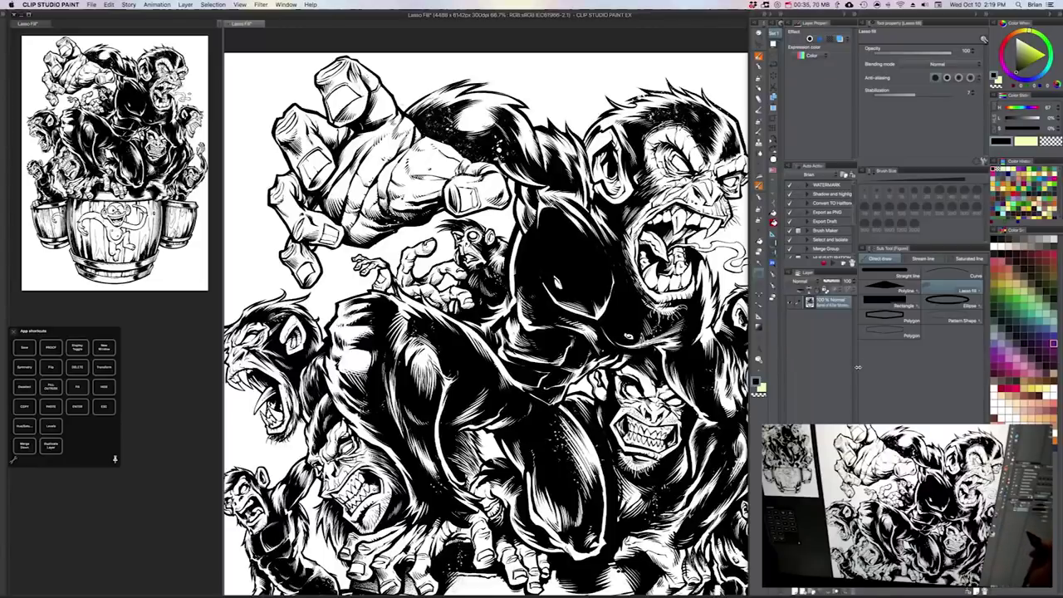
{"action": "left_click_drag", "start_coordinate": [785, 348], "coordinate": [985, 357]}
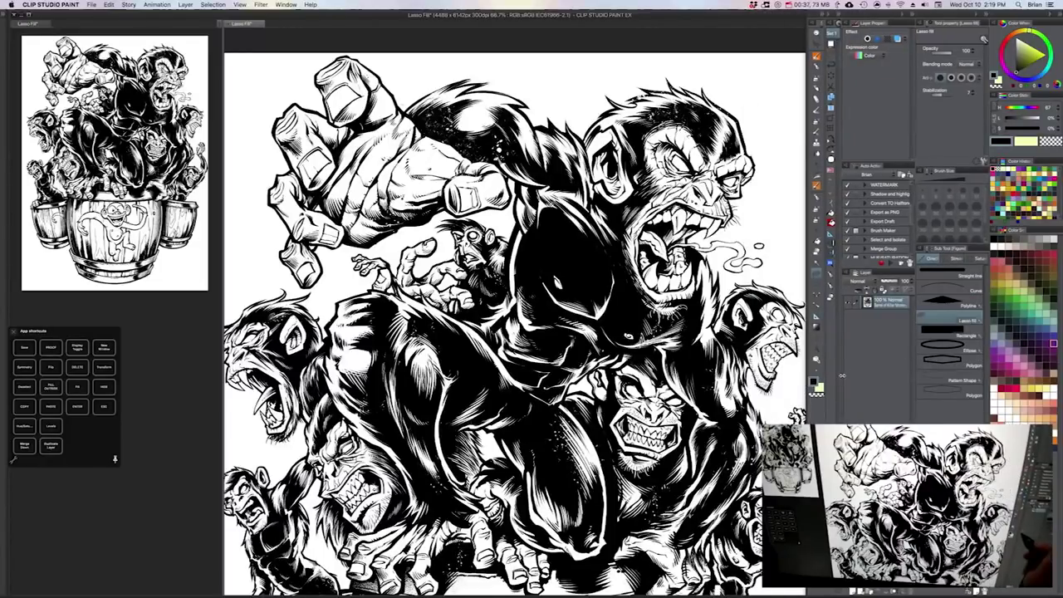
Step: Examine the gorilla line art, first close up around the large gorilla's head and then as a whole page
{"action": "left_click_drag", "start_coordinate": [696, 288], "coordinate": [659, 377]}
{"action": "left_click", "coordinate": [634, 364], "text": "super"}
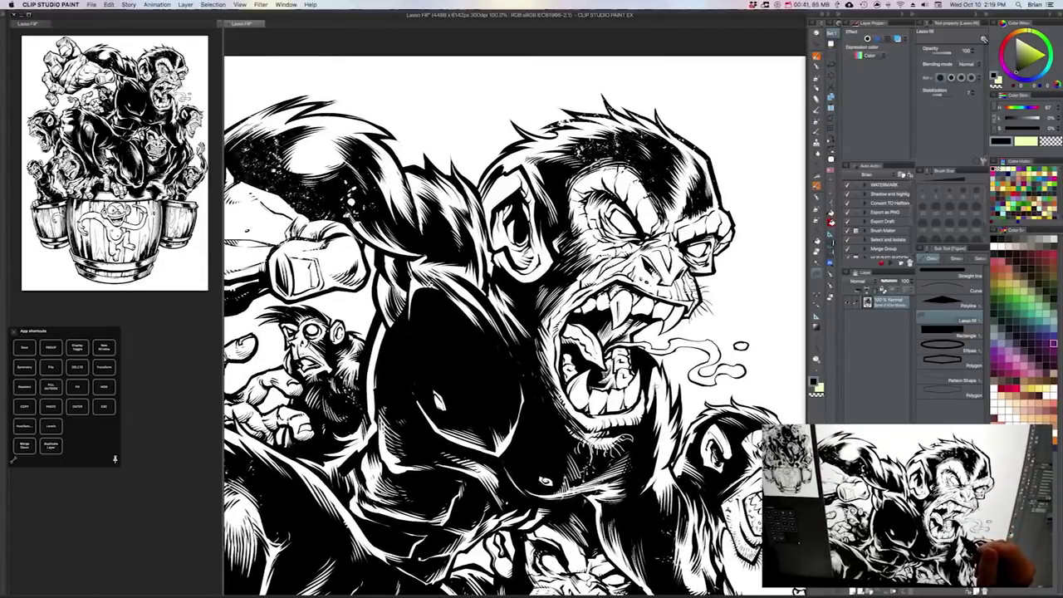
{"action": "left_click_drag", "start_coordinate": [548, 361], "coordinate": [564, 347]}
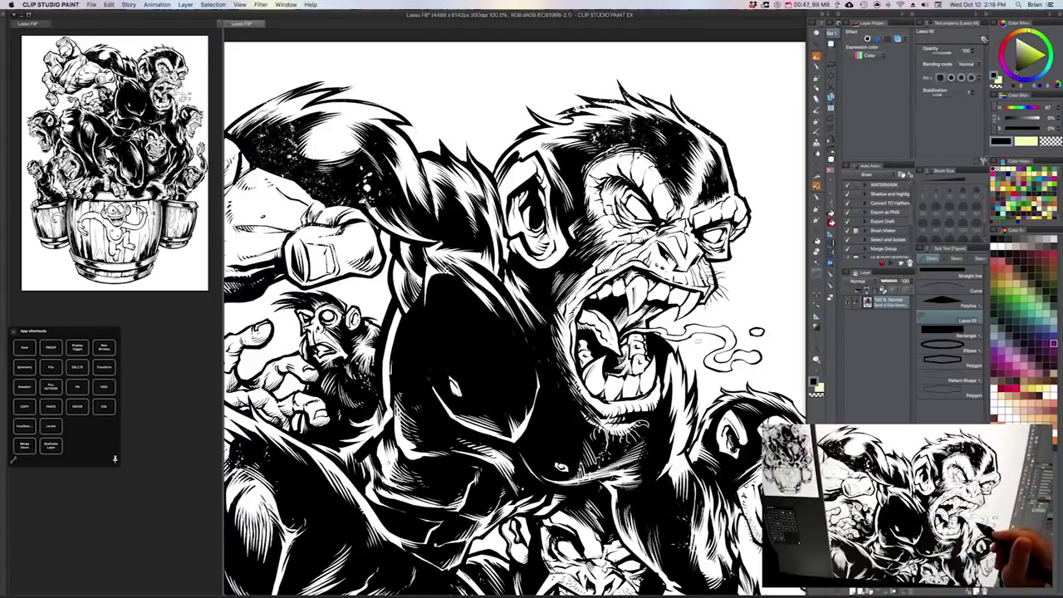
{"action": "scroll", "coordinate": [515, 312], "scroll_direction": "down", "scroll_amount": 3}
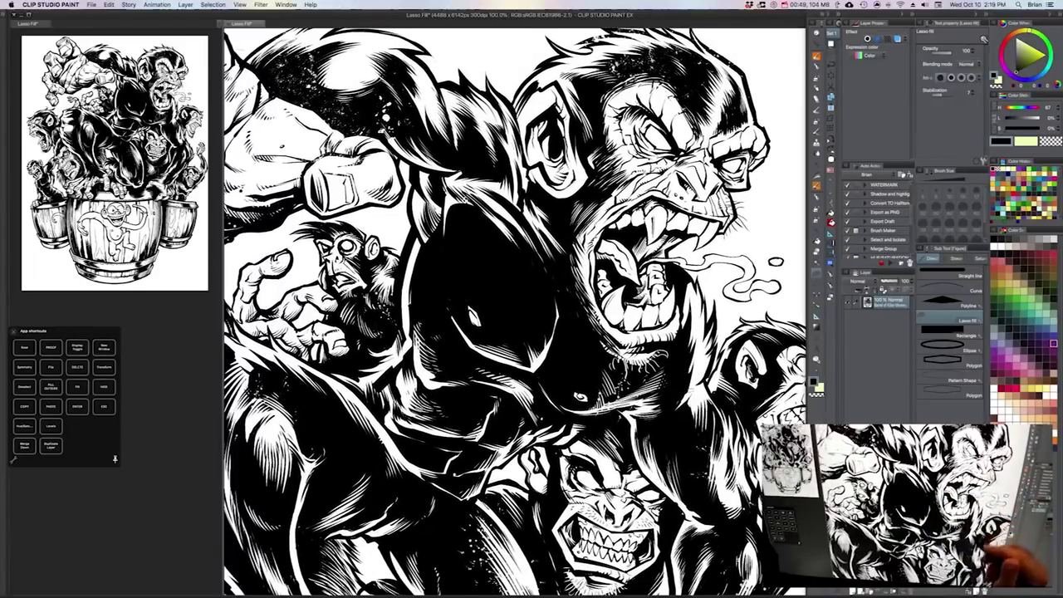
{"action": "scroll", "coordinate": [706, 390], "scroll_direction": "down", "scroll_amount": 5}
{"action": "scroll", "coordinate": [696, 336], "scroll_direction": "down", "scroll_amount": 3}
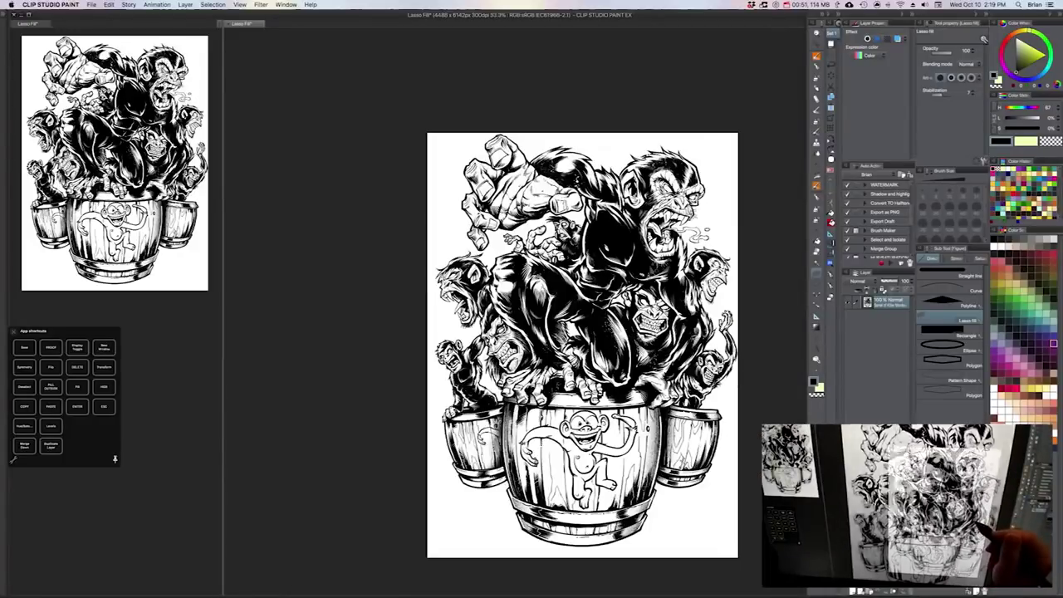
{"action": "mouse_move", "coordinate": [693, 399]}
{"action": "left_mouse_down"}
{"action": "mouse_move", "coordinate": [715, 375]}
{"action": "mouse_move", "coordinate": [690, 394]}
{"action": "left_mouse_up"}
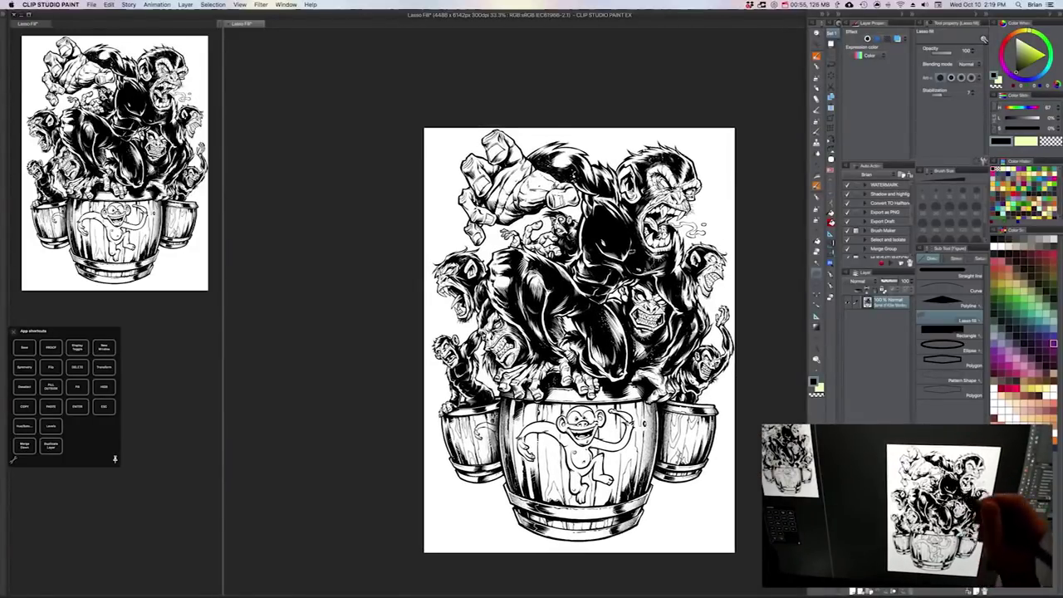
Step: Use Lasso fill on the large gorilla's chest, and erase a thin highlight strip along its upper left edge with transparent colour
{"action": "scroll", "coordinate": [631, 253], "scroll_direction": "up", "scroll_amount": 1}
{"action": "scroll", "coordinate": [632, 249], "scroll_direction": "up", "scroll_amount": 3}
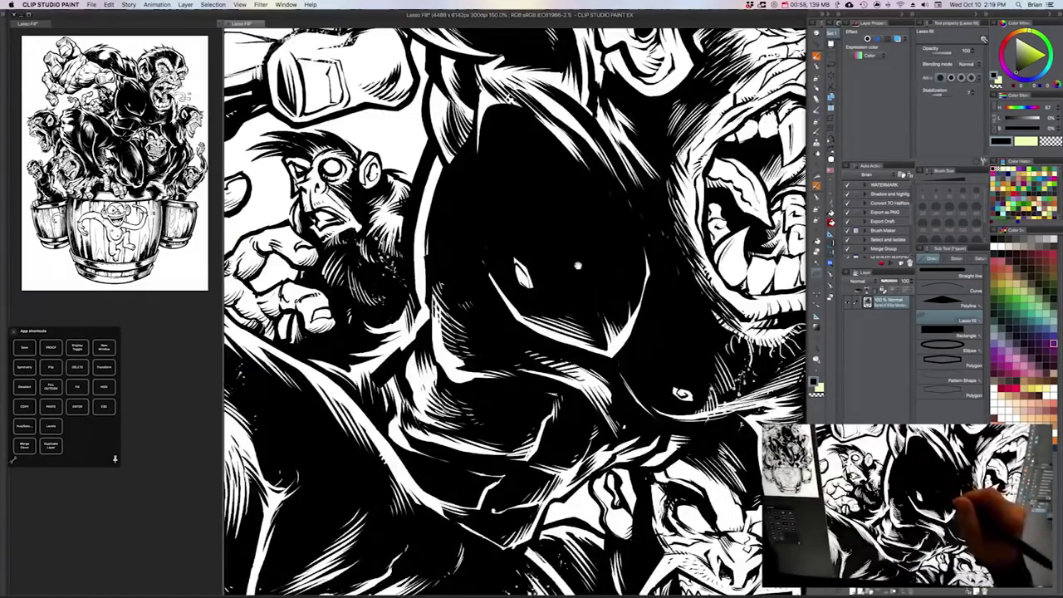
{"action": "mouse_move", "coordinate": [578, 266]}
{"action": "left_mouse_down"}
{"action": "mouse_move", "coordinate": [614, 387]}
{"action": "mouse_move", "coordinate": [597, 295]}
{"action": "left_mouse_up"}
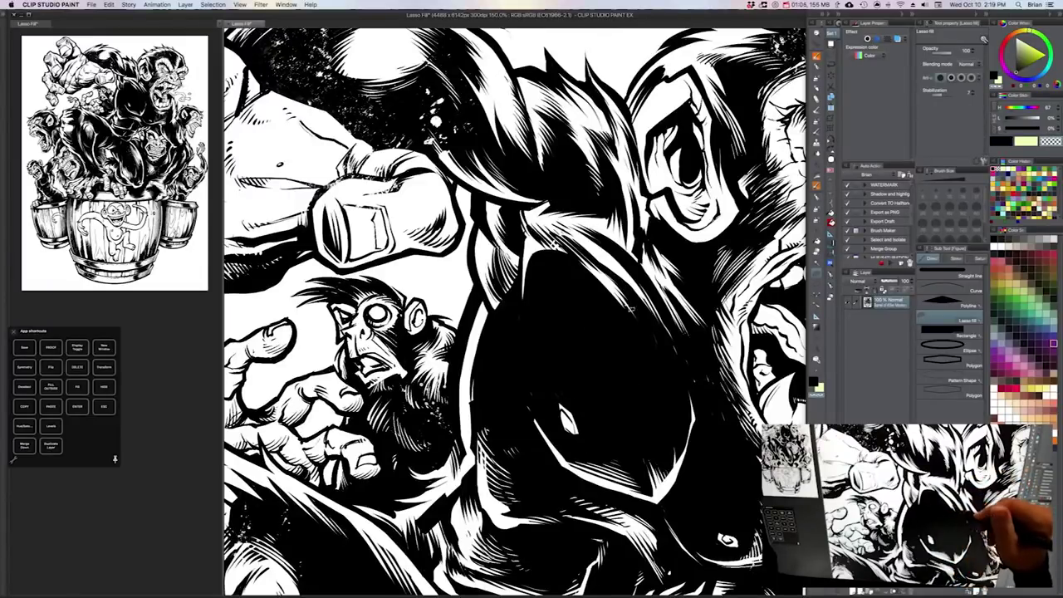
{"action": "mouse_move", "coordinate": [575, 257]}
{"action": "left_mouse_down"}
{"action": "mouse_move", "coordinate": [533, 384]}
{"action": "mouse_move", "coordinate": [577, 395]}
{"action": "mouse_move", "coordinate": [591, 387]}
{"action": "left_mouse_up"}
{"action": "mouse_move", "coordinate": [666, 382]}
{"action": "left_mouse_down"}
{"action": "mouse_move", "coordinate": [644, 312]}
{"action": "mouse_move", "coordinate": [599, 255]}
{"action": "mouse_move", "coordinate": [671, 338]}
{"action": "left_mouse_up"}
{"action": "mouse_move", "coordinate": [677, 360]}
{"action": "left_mouse_down"}
{"action": "mouse_move", "coordinate": [635, 279]}
{"action": "mouse_move", "coordinate": [677, 352]}
{"action": "left_mouse_up"}
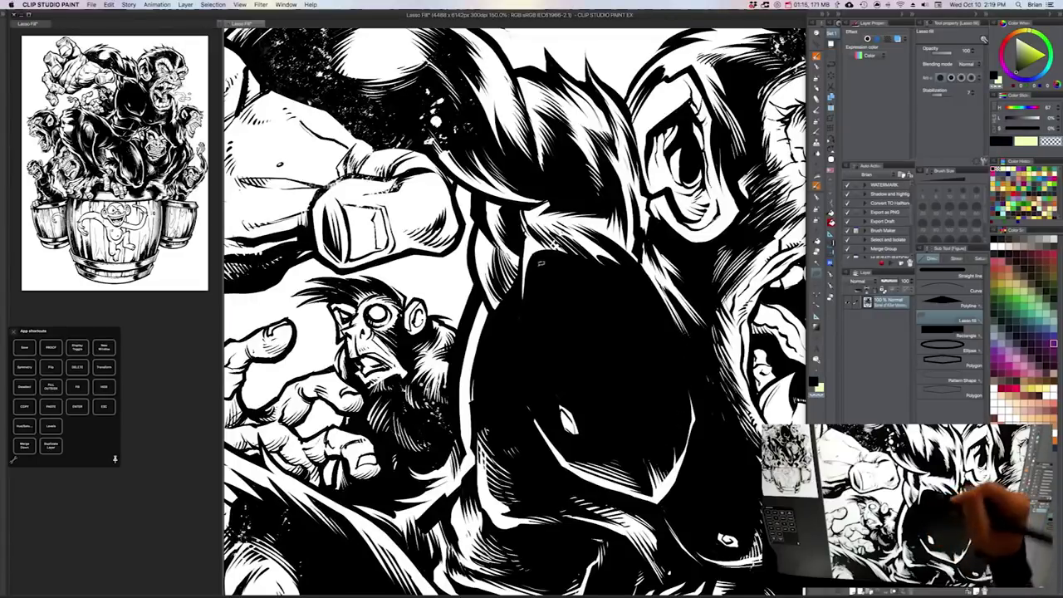
{"action": "mouse_move", "coordinate": [526, 258]}
{"action": "left_mouse_down"}
{"action": "mouse_move", "coordinate": [527, 319]}
{"action": "mouse_move", "coordinate": [528, 263]}
{"action": "left_mouse_up"}
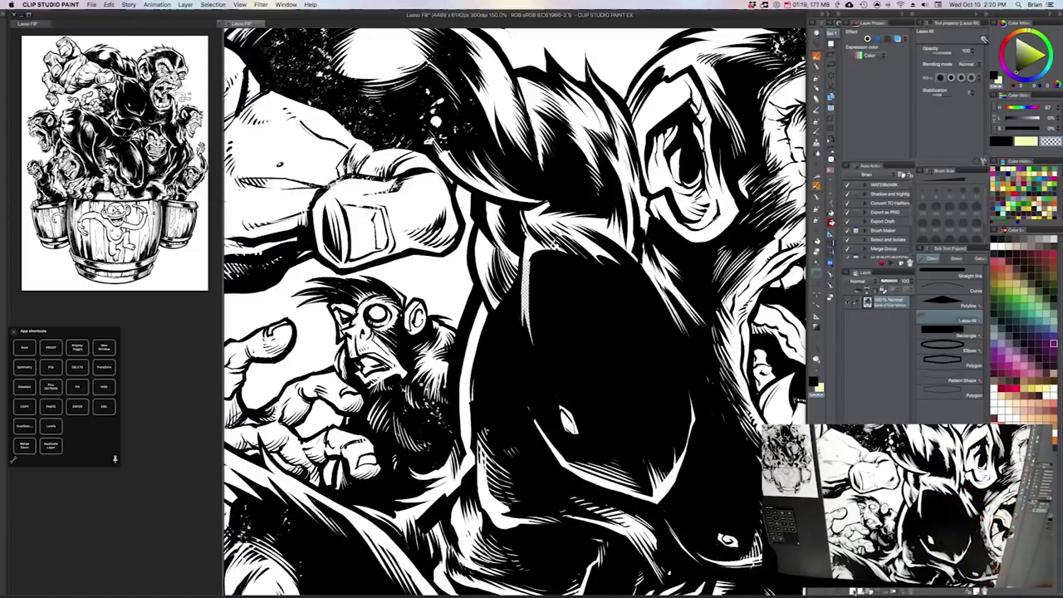
Step: Add a new layer beneath the line art, fill it with white, and reselect the line art layer
{"action": "left_click", "coordinate": [853, 591]}
{"action": "left_click_drag", "start_coordinate": [876, 305], "coordinate": [877, 323]}
{"action": "left_click_drag", "start_coordinate": [1015, 46], "coordinate": [986, 19]}
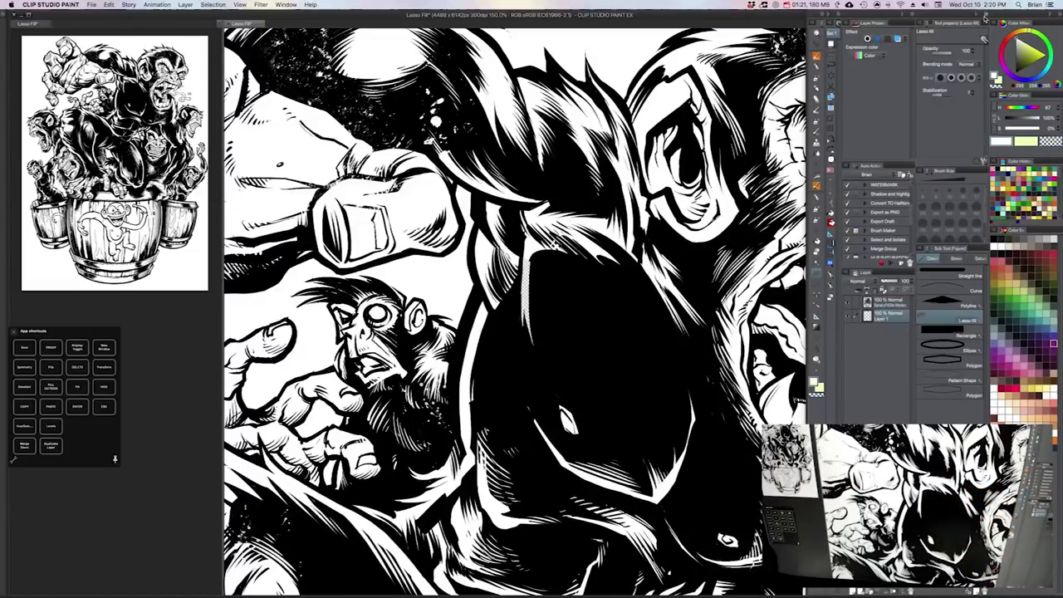
{"action": "key", "text": "alt+Delete"}
{"action": "left_click", "coordinate": [890, 304]}
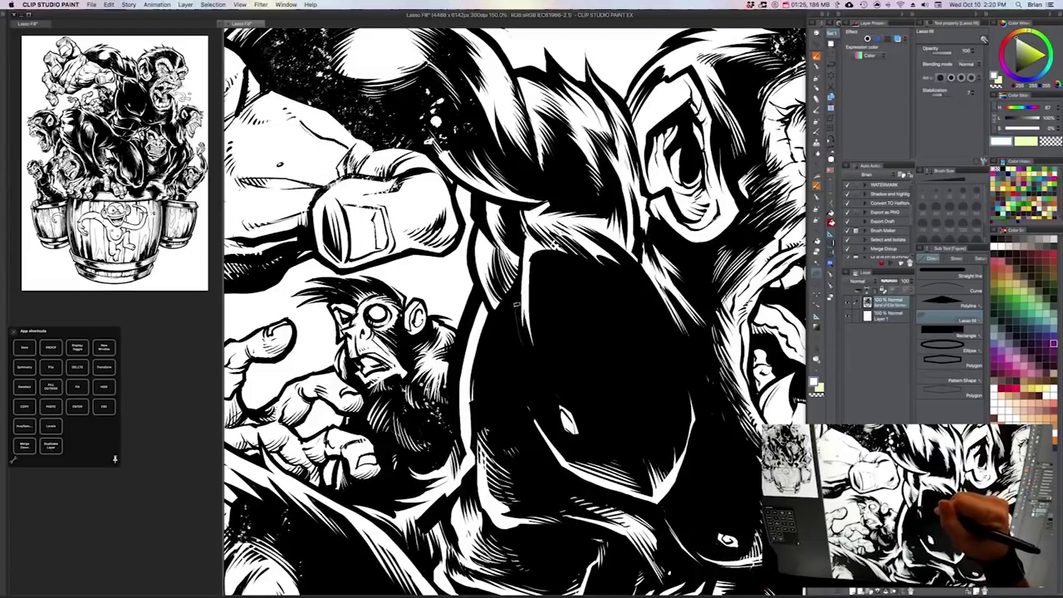
Step: Cut thin Lasso fill highlights into the black fur along the left side of the large gorilla's chest
{"action": "mouse_move", "coordinate": [517, 296]}
{"action": "left_mouse_down"}
{"action": "mouse_move", "coordinate": [510, 341]}
{"action": "mouse_move", "coordinate": [531, 382]}
{"action": "mouse_move", "coordinate": [522, 334]}
{"action": "mouse_move", "coordinate": [512, 366]}
{"action": "mouse_move", "coordinate": [502, 323]}
{"action": "left_mouse_up"}
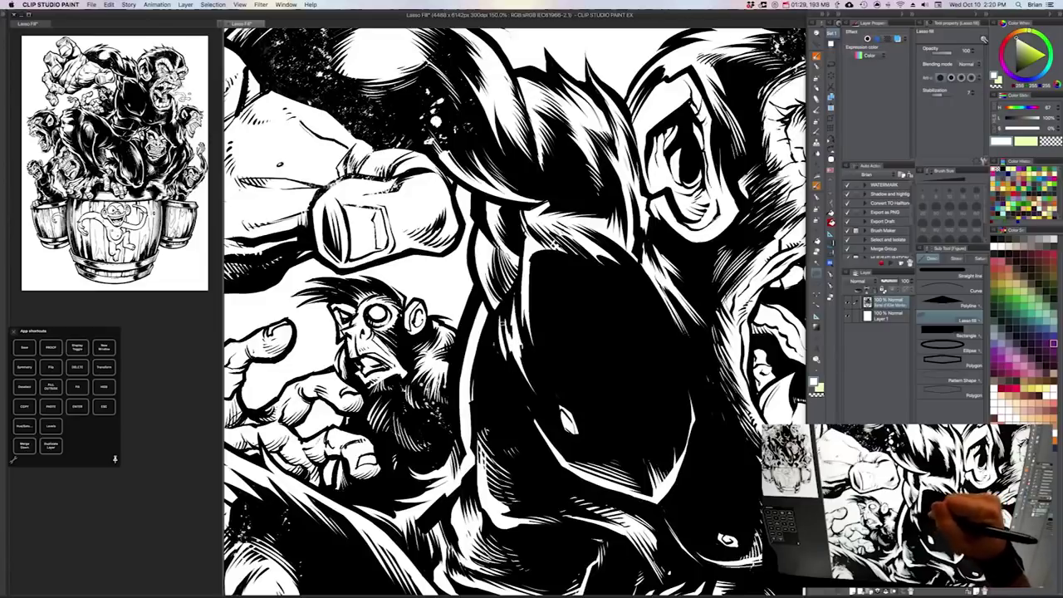
{"action": "mouse_move", "coordinate": [538, 246]}
{"action": "left_mouse_down"}
{"action": "mouse_move", "coordinate": [535, 292]}
{"action": "mouse_move", "coordinate": [541, 252]}
{"action": "mouse_move", "coordinate": [541, 270]}
{"action": "left_mouse_up"}
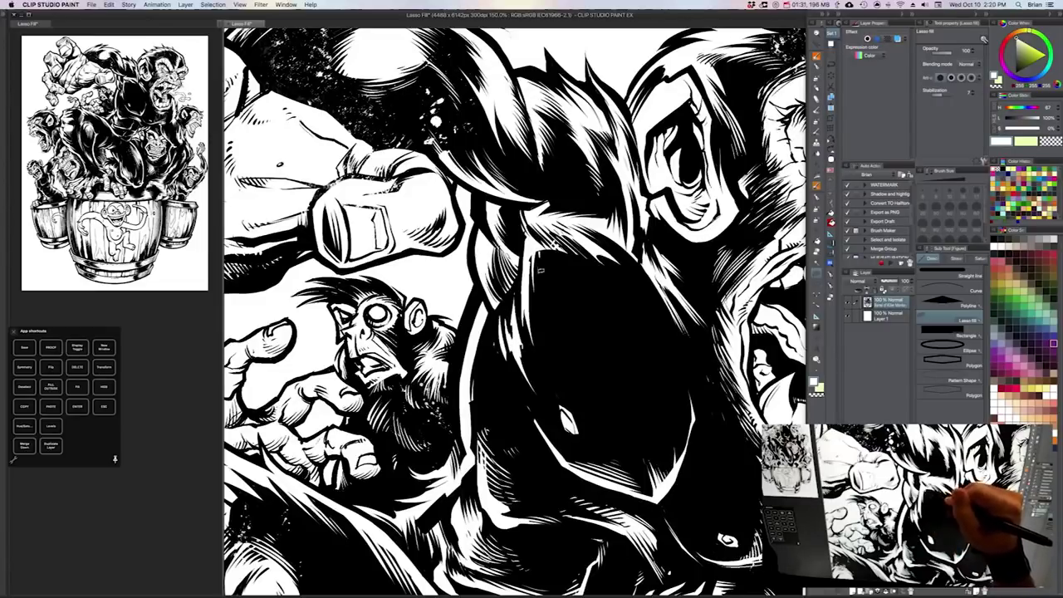
{"action": "mouse_move", "coordinate": [489, 313]}
{"action": "left_mouse_down"}
{"action": "mouse_move", "coordinate": [485, 358]}
{"action": "mouse_move", "coordinate": [489, 317]}
{"action": "left_mouse_up"}
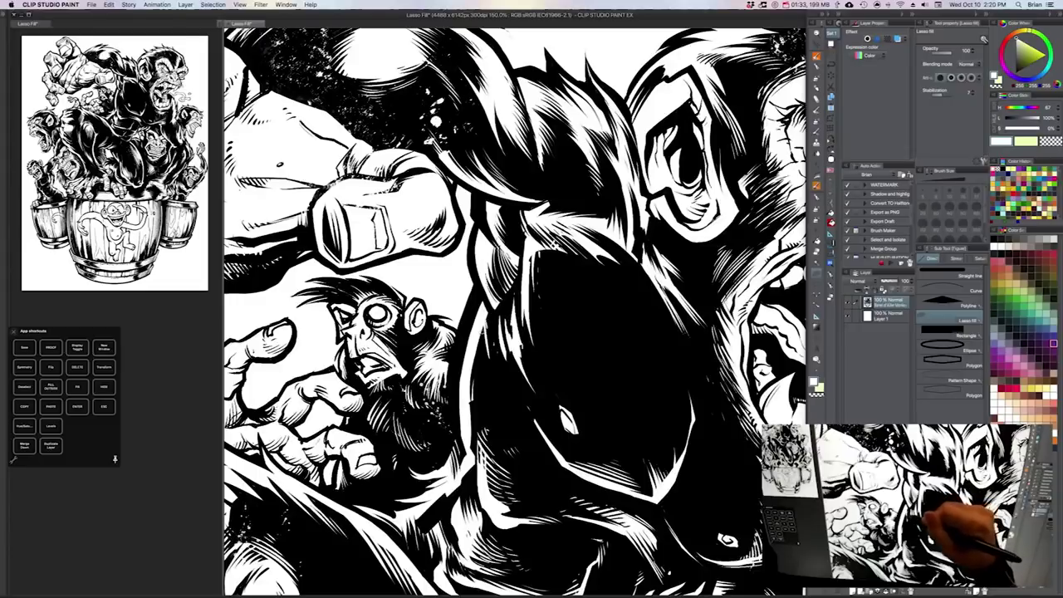
{"action": "mouse_move", "coordinate": [493, 356]}
{"action": "left_mouse_down"}
{"action": "mouse_move", "coordinate": [489, 365]}
{"action": "mouse_move", "coordinate": [492, 321]}
{"action": "left_mouse_up"}
{"action": "key", "text": "super+minus"}
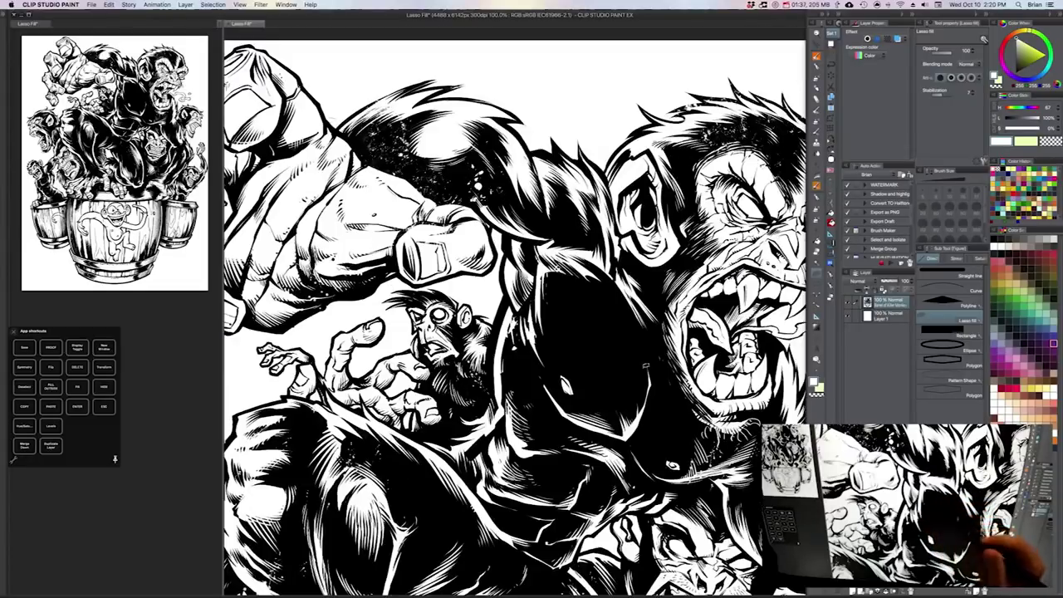
Step: Refine the chest fur texture with small Lasso fill shapes, alternating between black and transparent colour
{"action": "left_click_drag", "start_coordinate": [548, 266], "coordinate": [486, 312]}
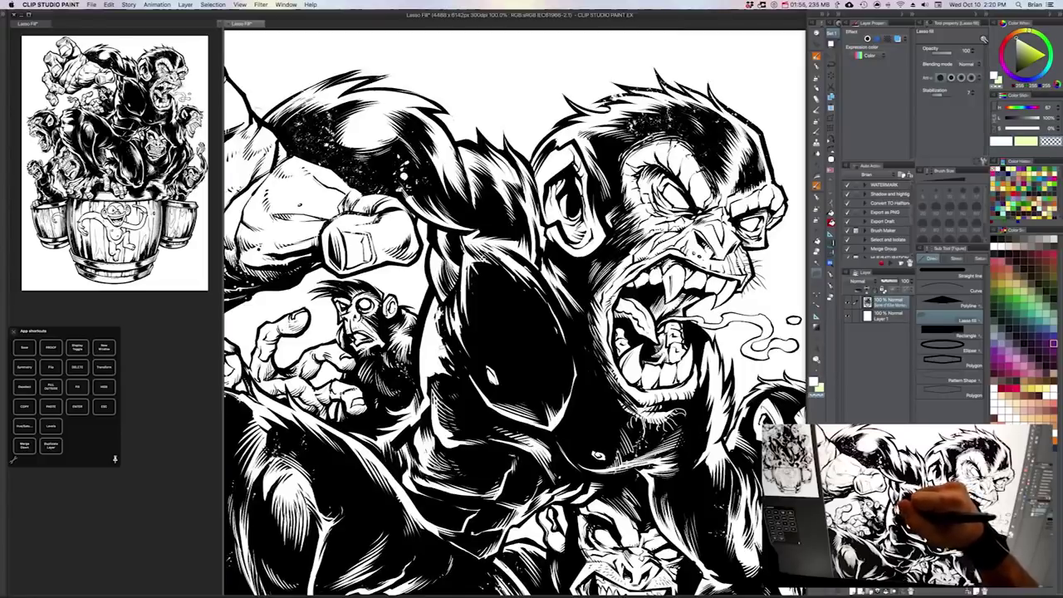
{"action": "key", "text": "x"}
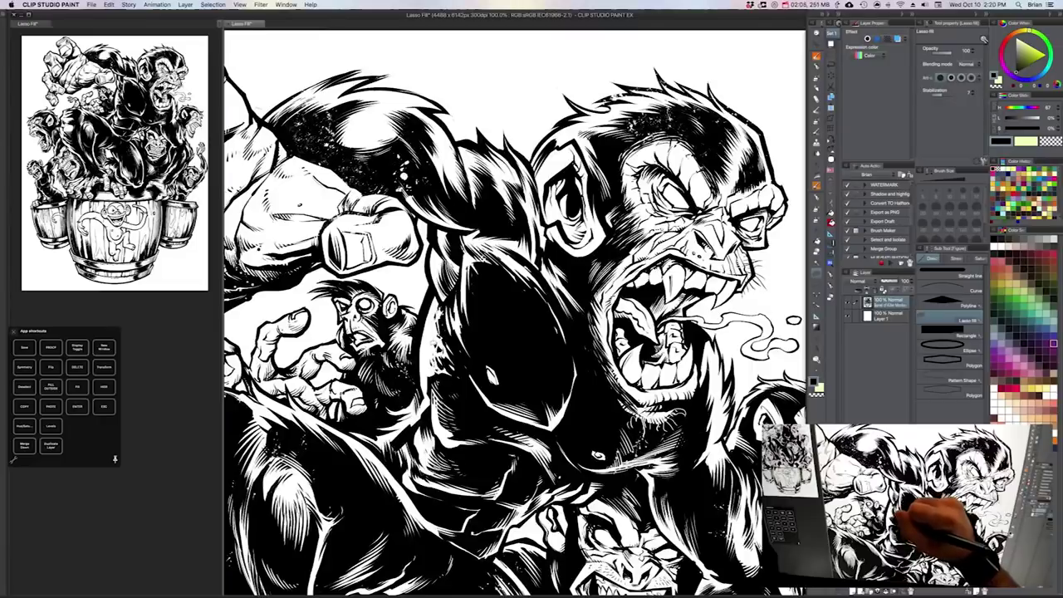
{"action": "left_click_drag", "start_coordinate": [517, 374], "coordinate": [525, 359]}
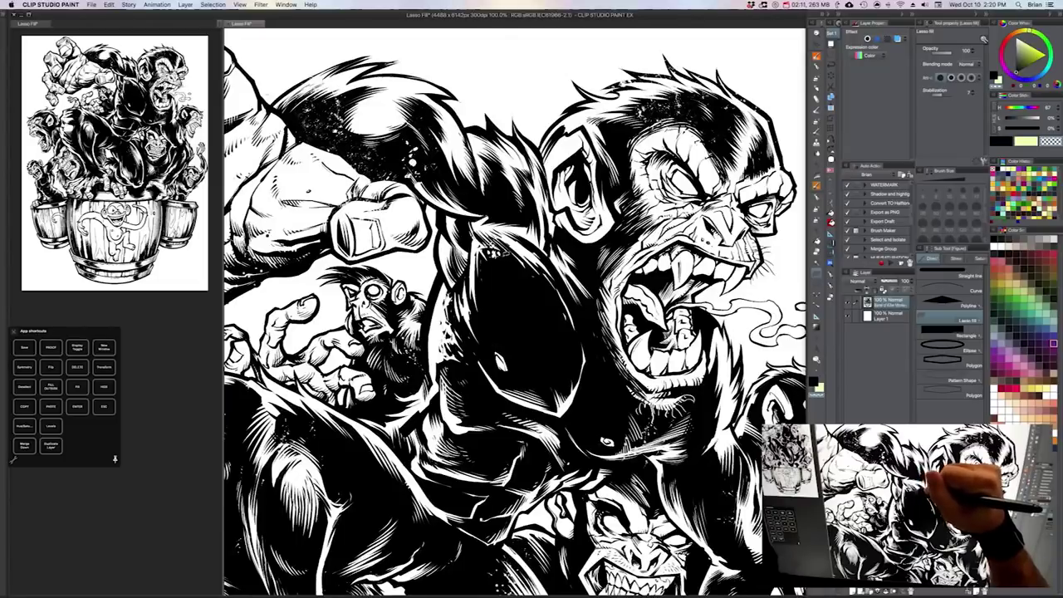
{"action": "key", "text": "c"}
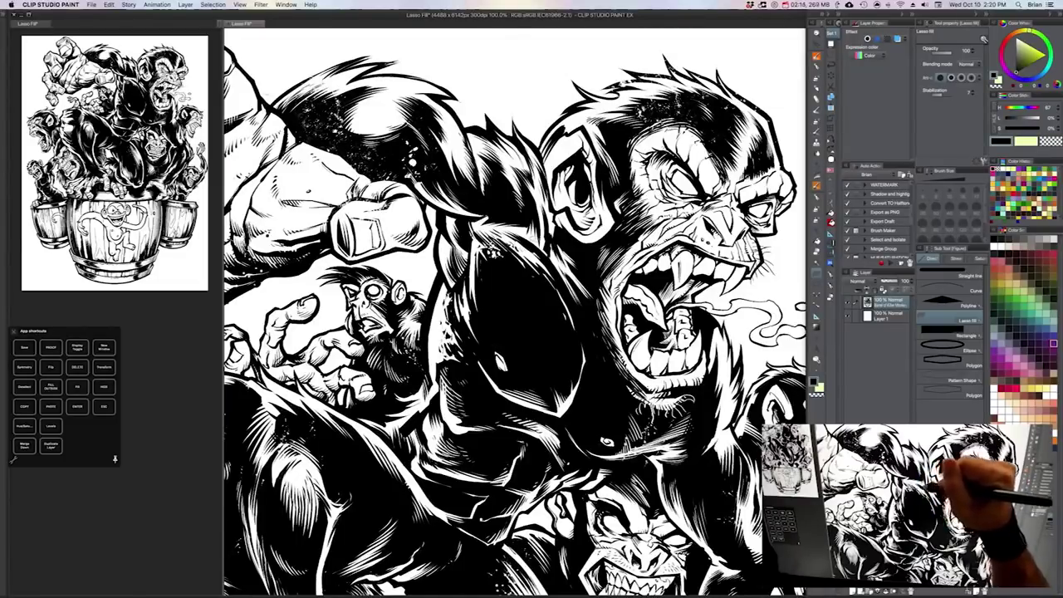
{"action": "key", "text": "c"}
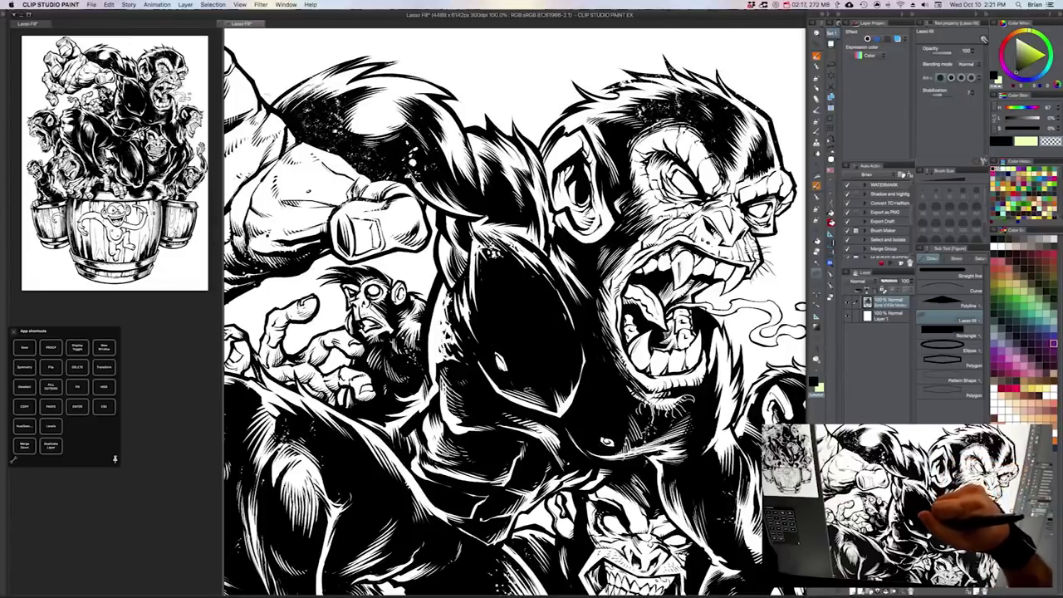
{"action": "key", "text": "super+minus"}
{"action": "mouse_move", "coordinate": [621, 423]}
{"action": "left_mouse_down"}
{"action": "mouse_move", "coordinate": [651, 386]}
{"action": "mouse_move", "coordinate": [613, 412]}
{"action": "mouse_move", "coordinate": [620, 424]}
{"action": "left_mouse_up"}
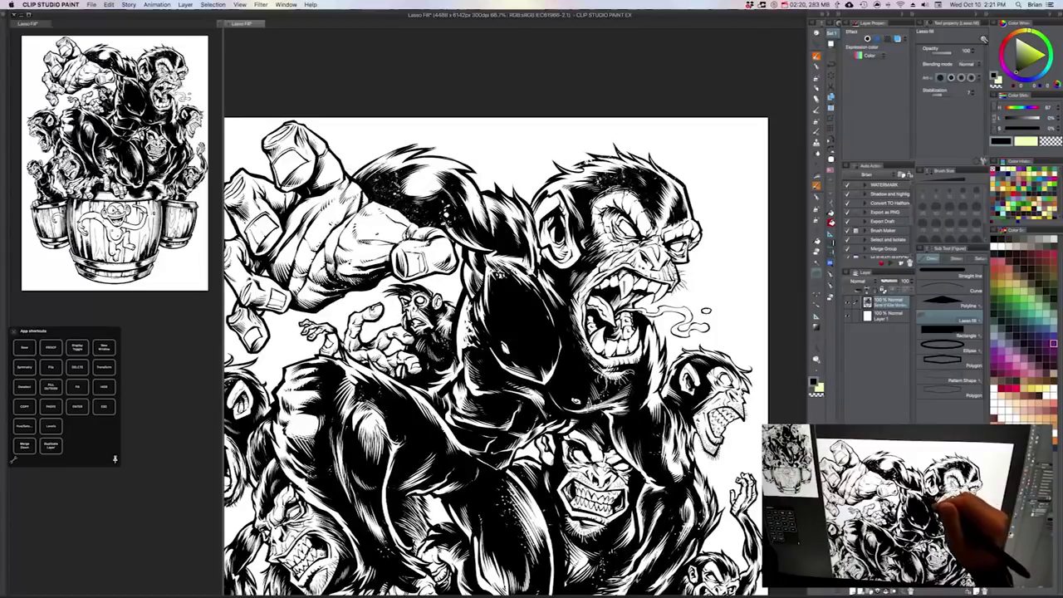
Step: Use Lasso fill to draw a small black raised arm with a clawed hand behind the large gorilla's shoulder, and switch to transparent colour
{"action": "left_click_drag", "start_coordinate": [530, 270], "coordinate": [565, 381]}
{"action": "key", "text": "ctrl+plus"}
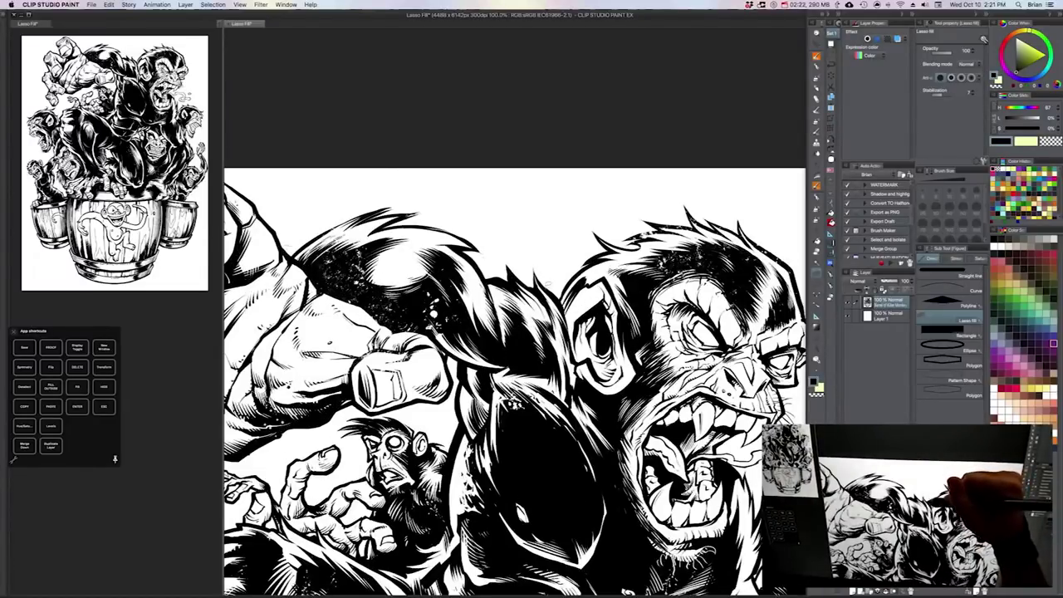
{"action": "mouse_move", "coordinate": [540, 243]}
{"action": "left_mouse_down"}
{"action": "mouse_move", "coordinate": [520, 241]}
{"action": "mouse_move", "coordinate": [544, 225]}
{"action": "mouse_move", "coordinate": [513, 212]}
{"action": "mouse_move", "coordinate": [526, 219]}
{"action": "mouse_move", "coordinate": [542, 205]}
{"action": "mouse_move", "coordinate": [538, 221]}
{"action": "left_mouse_up"}
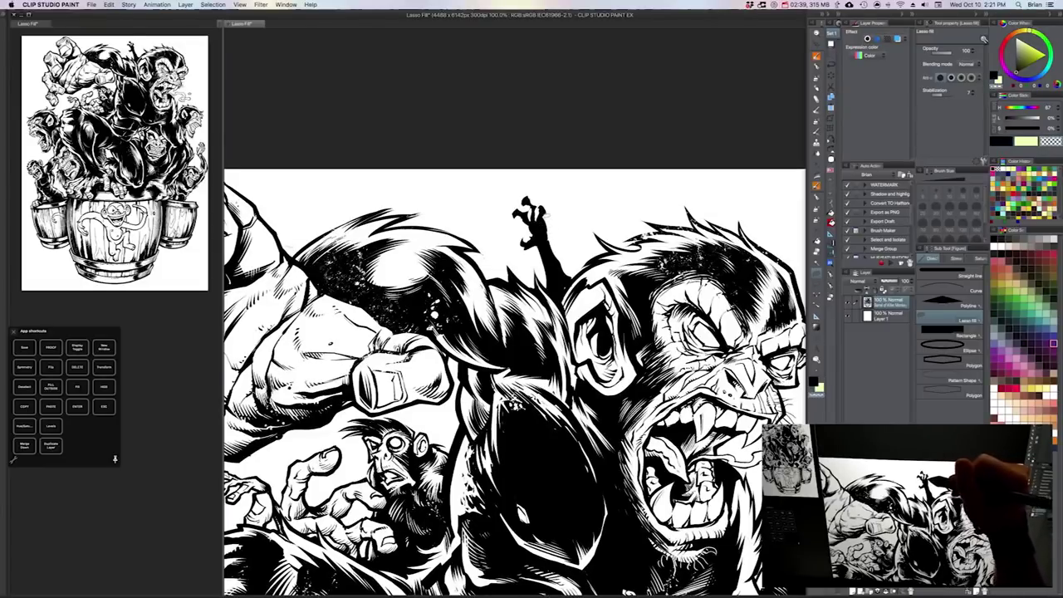
{"action": "key", "text": "c"}
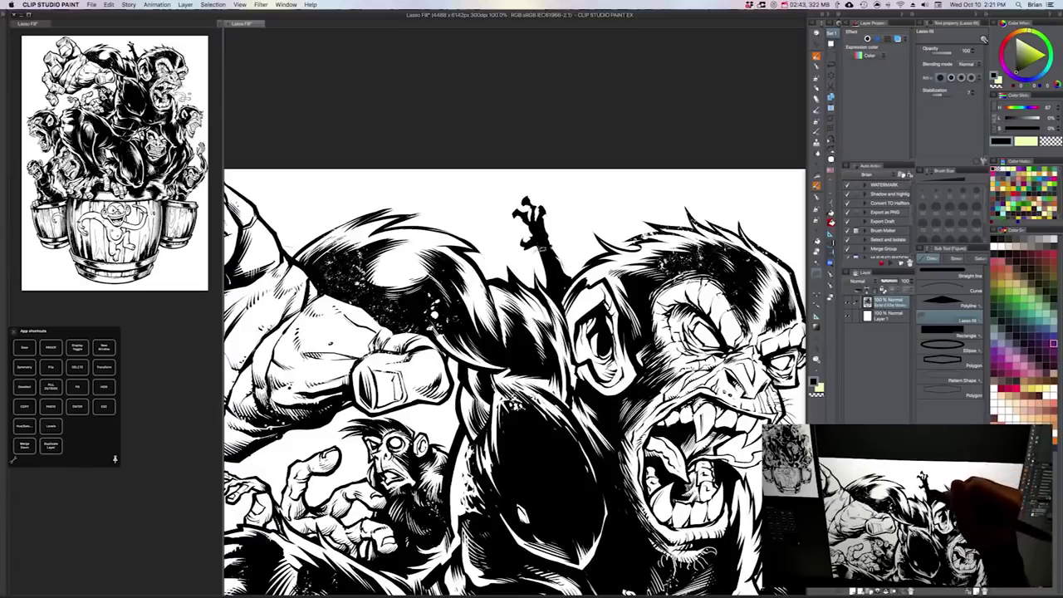
Step: Draw a filled black rectangle in the empty area beside the large gorilla's head, and reselect the Lasso fill sub tool
{"action": "scroll", "coordinate": [621, 309], "scroll_direction": "down", "scroll_amount": 2}
{"action": "left_click_drag", "start_coordinate": [696, 522], "coordinate": [685, 422]}
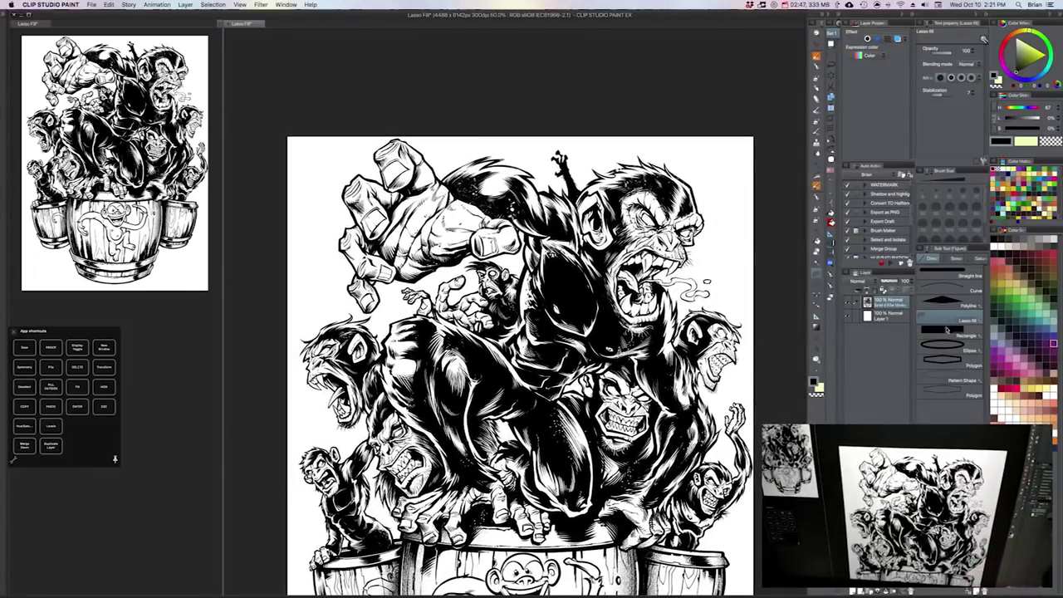
{"action": "left_click", "coordinate": [964, 333]}
{"action": "key", "text": "super+plus"}
{"action": "left_click_drag", "start_coordinate": [748, 158], "coordinate": [644, 264]}
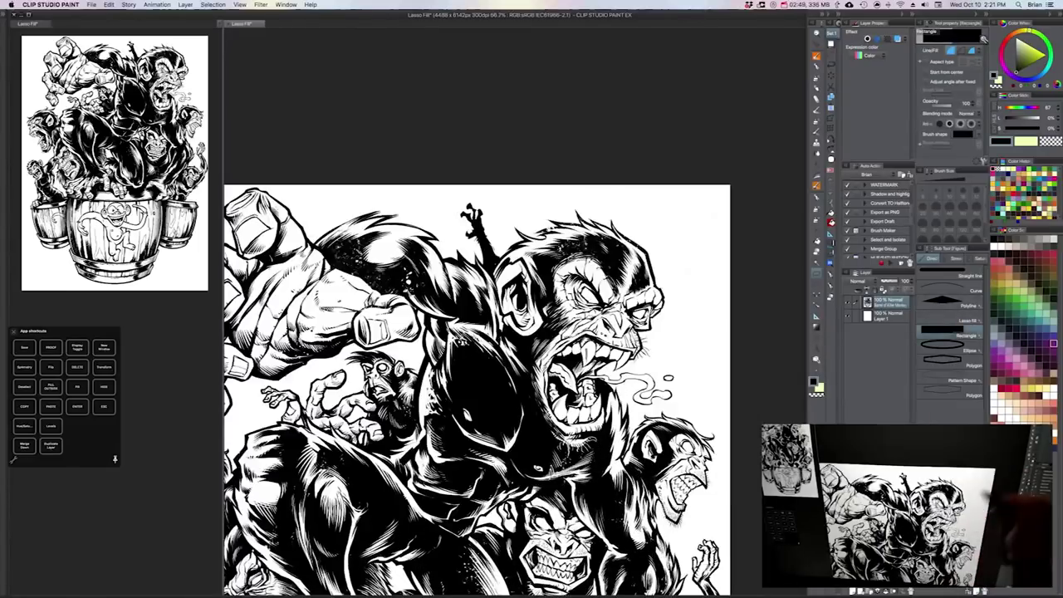
{"action": "left_click_drag", "start_coordinate": [669, 214], "coordinate": [707, 302]}
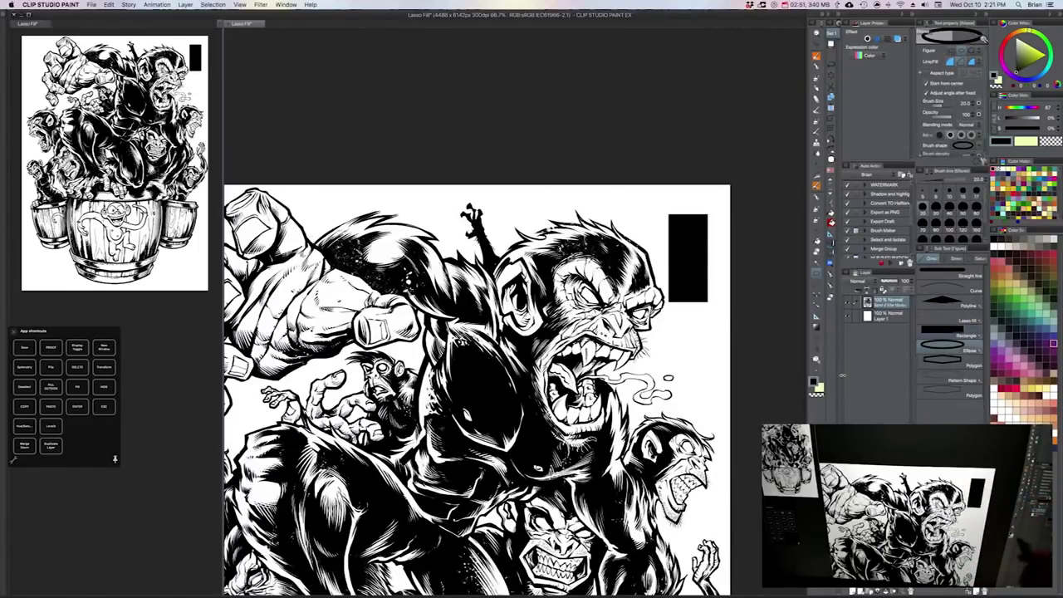
{"action": "left_click", "coordinate": [945, 328]}
{"action": "left_click_drag", "start_coordinate": [785, 365], "coordinate": [786, 389]}
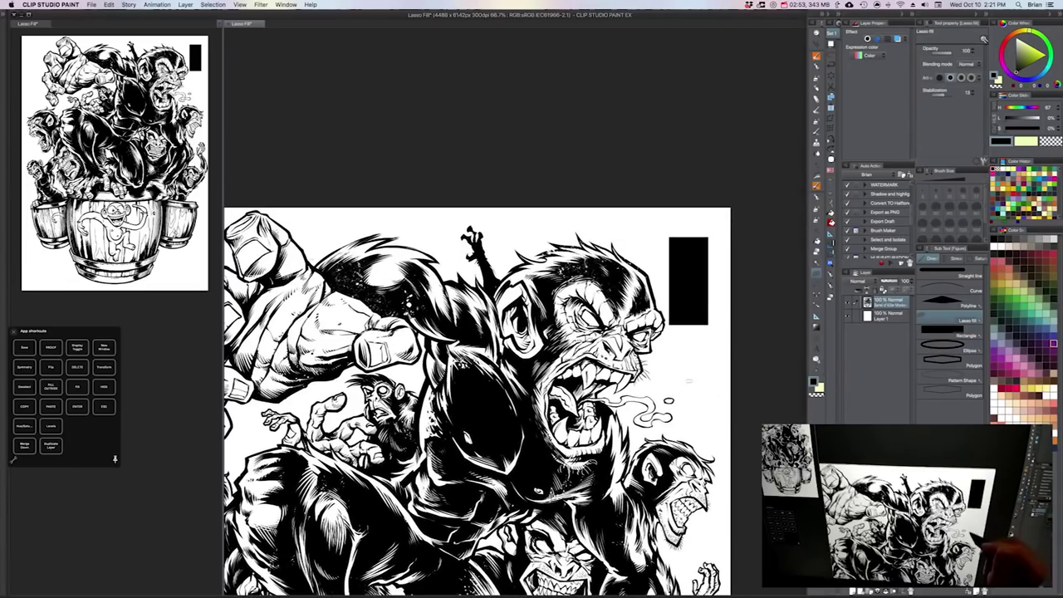
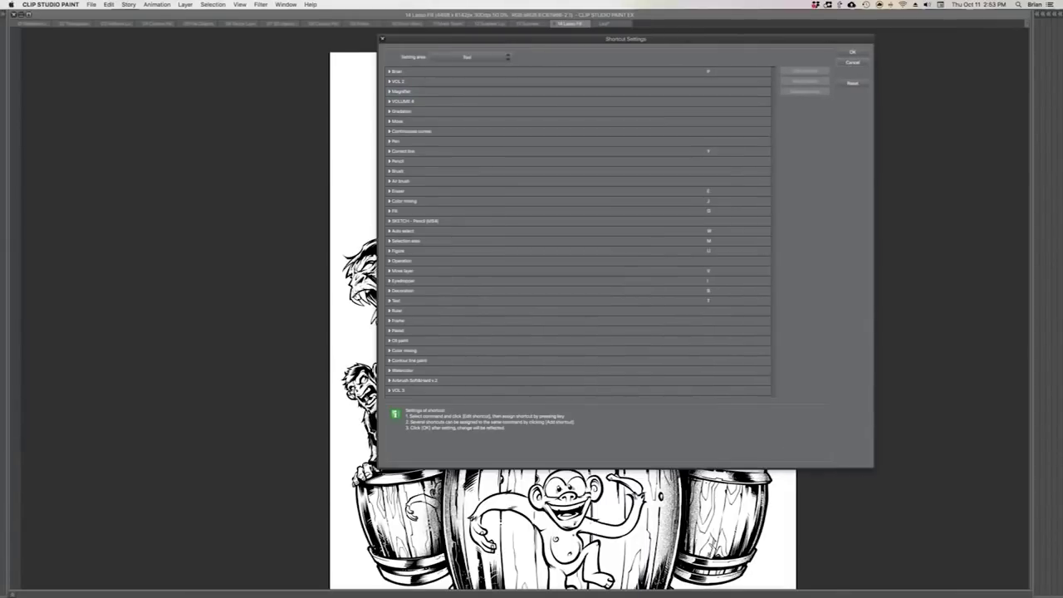
Step: Reopen the shortcut settings and look through the Option, Auto Action, Main menu and Tool setting areas
{"action": "left_click", "coordinate": [853, 52]}
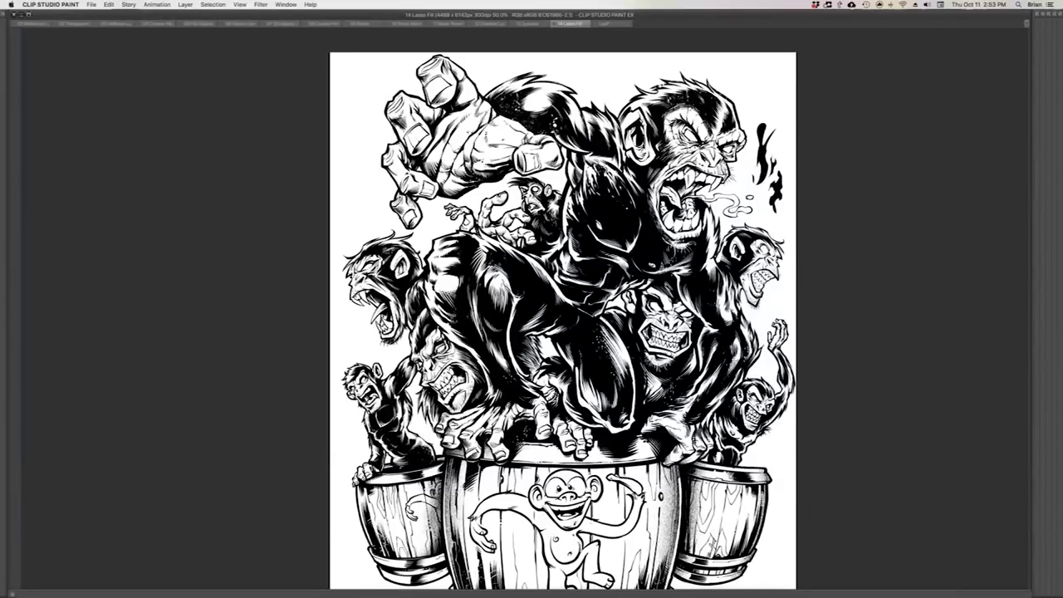
{"action": "left_click", "coordinate": [50, 4]}
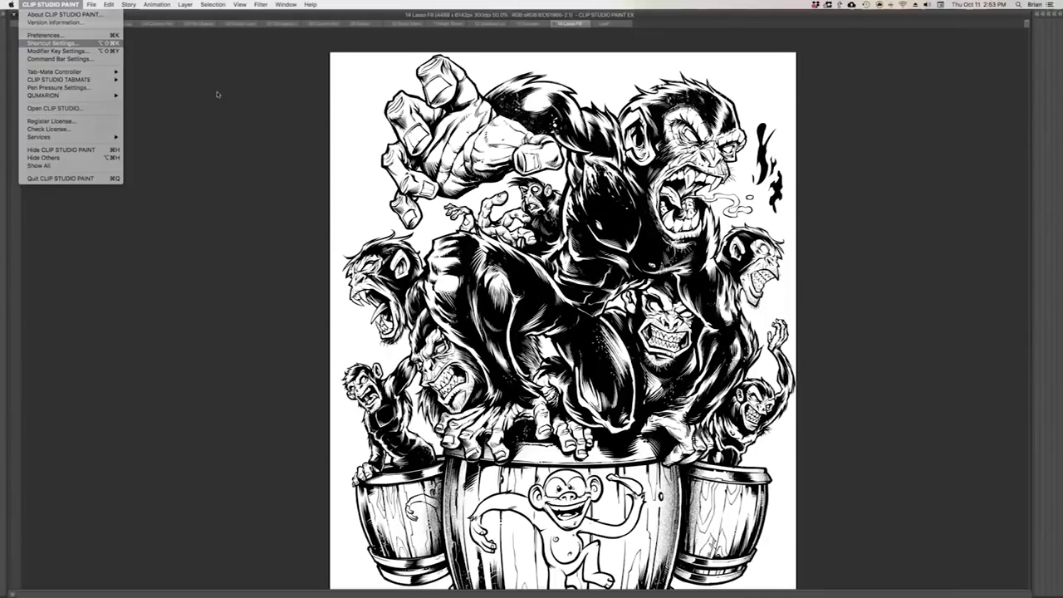
{"action": "key", "text": "Return"}
{"action": "left_click", "coordinate": [463, 58]}
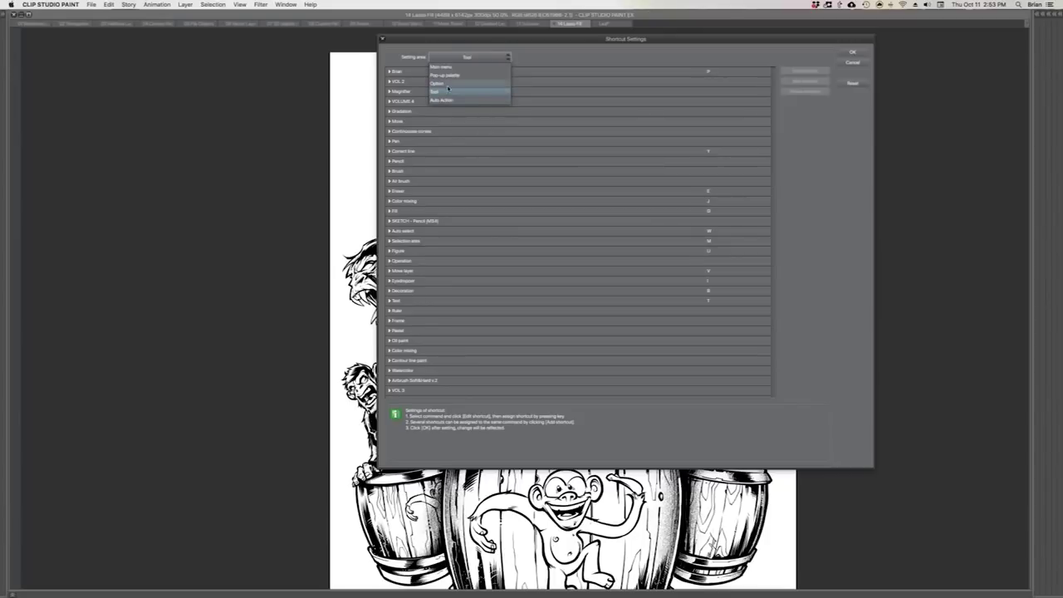
{"action": "left_click", "coordinate": [442, 83]}
{"action": "left_click", "coordinate": [465, 57]}
{"action": "left_click", "coordinate": [456, 101]}
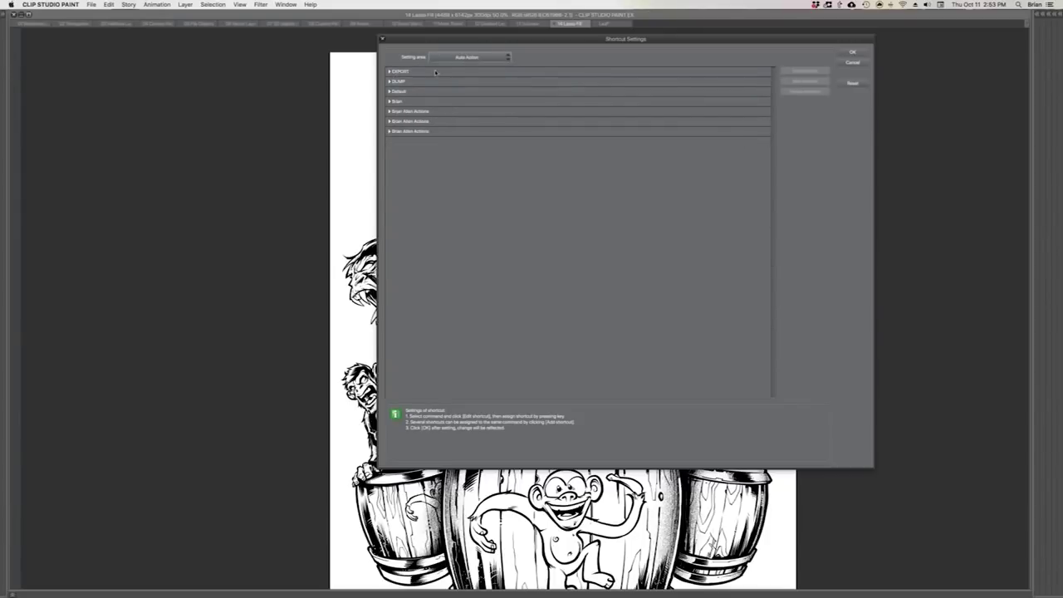
{"action": "left_click", "coordinate": [467, 57]}
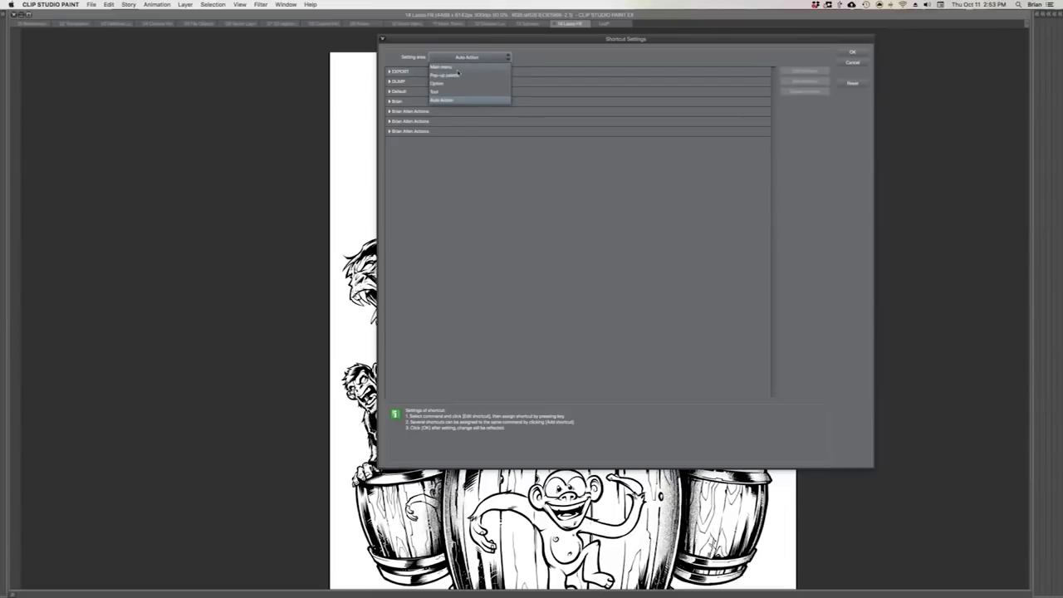
{"action": "left_click", "coordinate": [468, 67]}
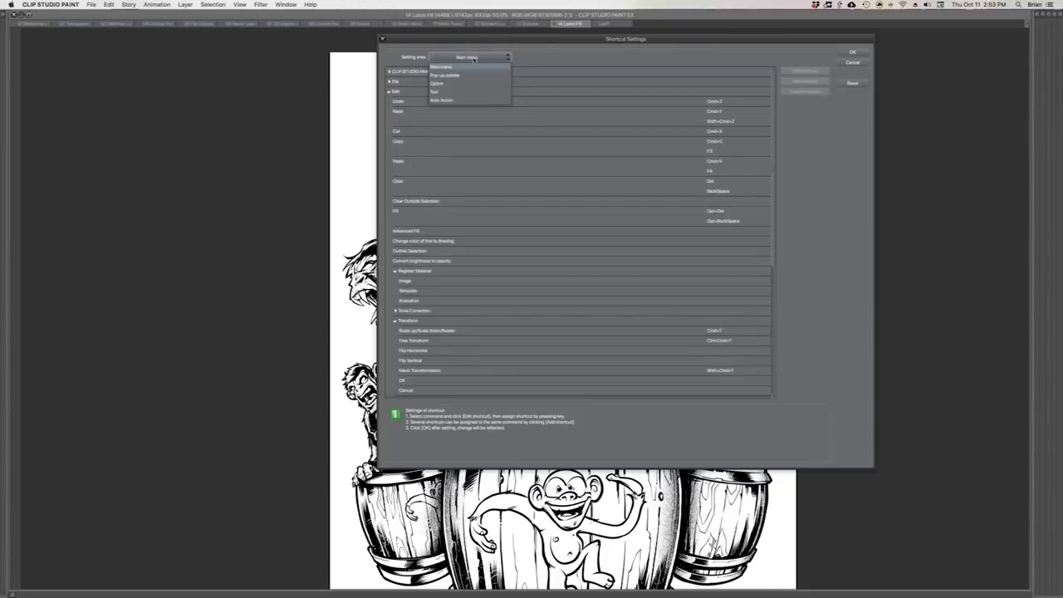
{"action": "left_click", "coordinate": [447, 92]}
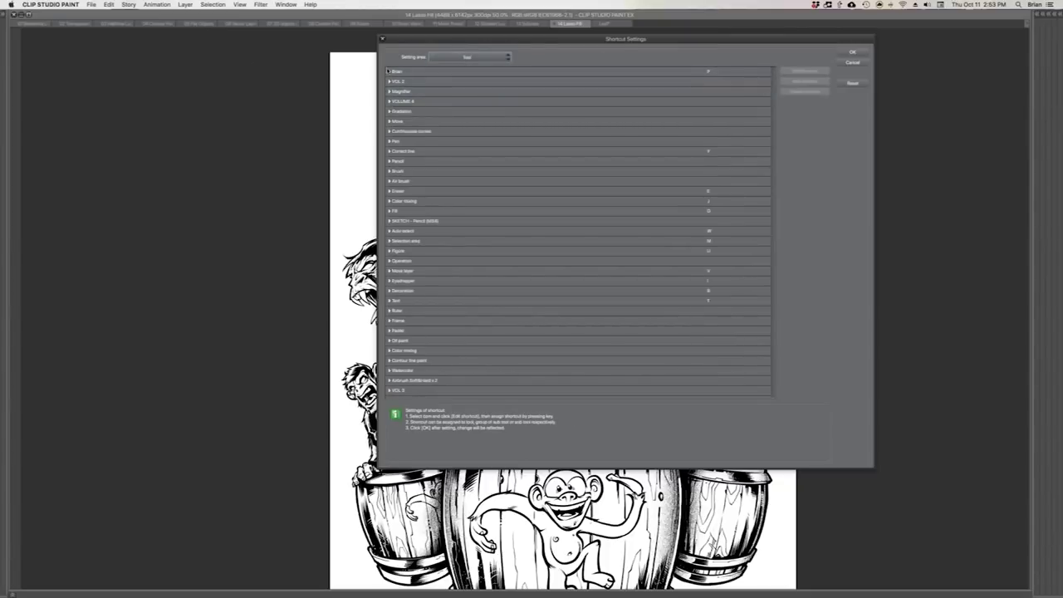
Step: Inspect the Option shortcut for switching drawing color and transparent color, and close the shortcut settings without changing it
{"action": "left_click", "coordinate": [497, 58]}
{"action": "left_click", "coordinate": [448, 83]}
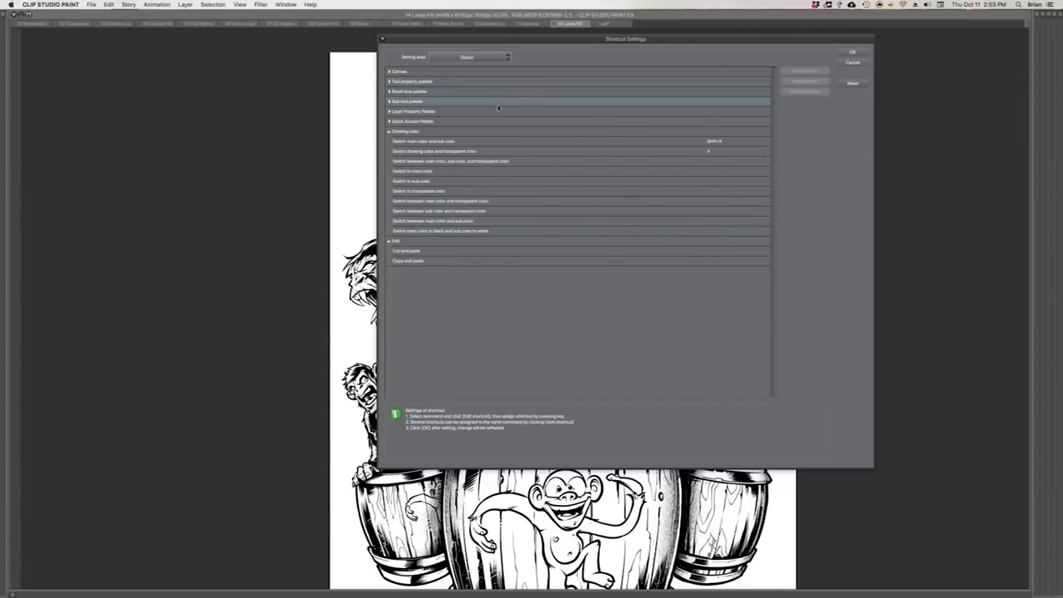
{"action": "left_click", "coordinate": [644, 151]}
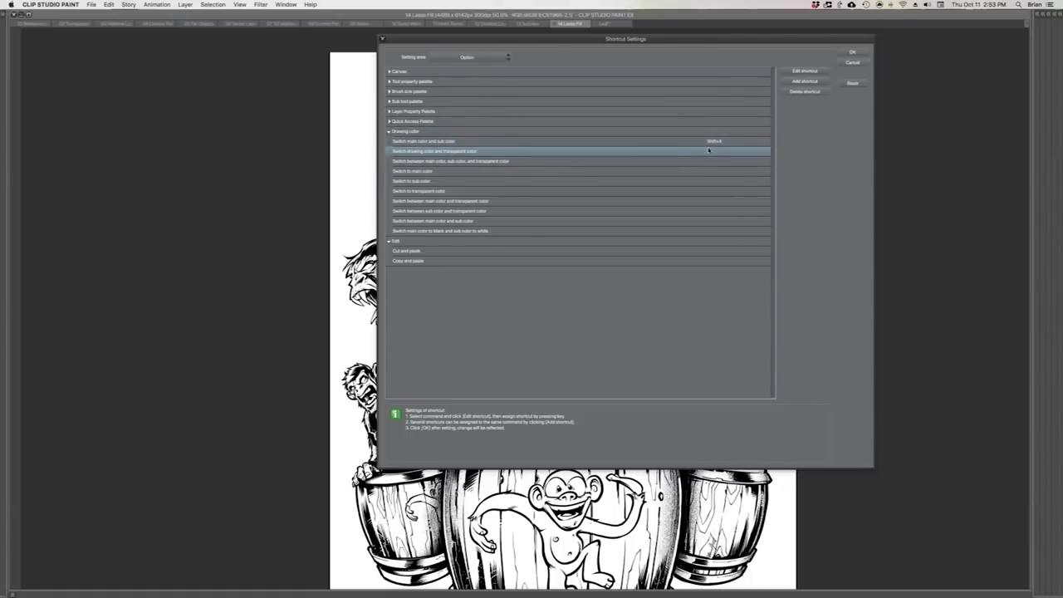
{"action": "double_click", "coordinate": [708, 151]}
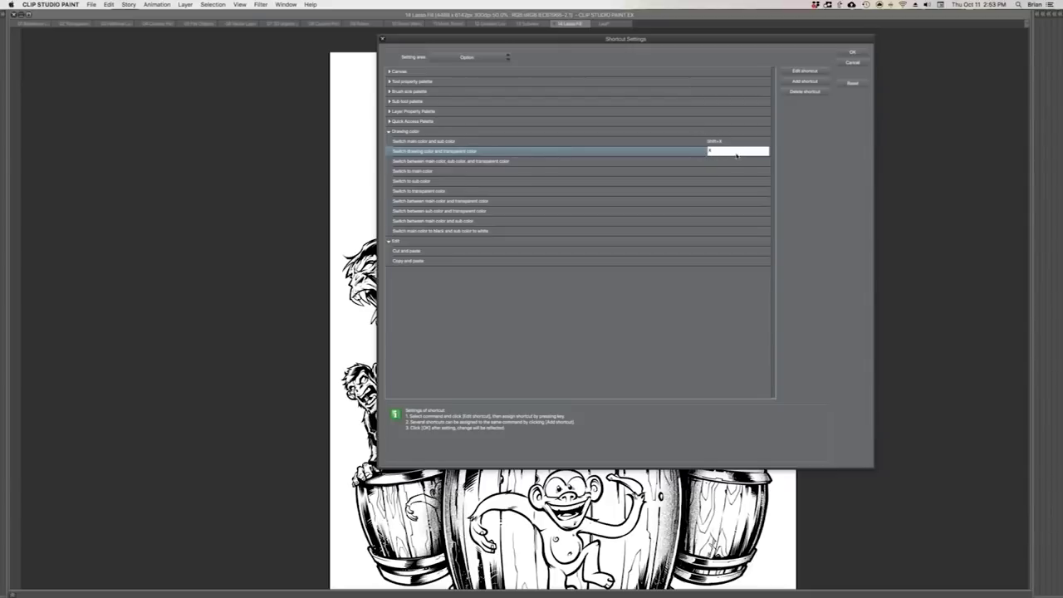
{"action": "left_click", "coordinate": [788, 157]}
{"action": "left_click", "coordinate": [853, 62]}
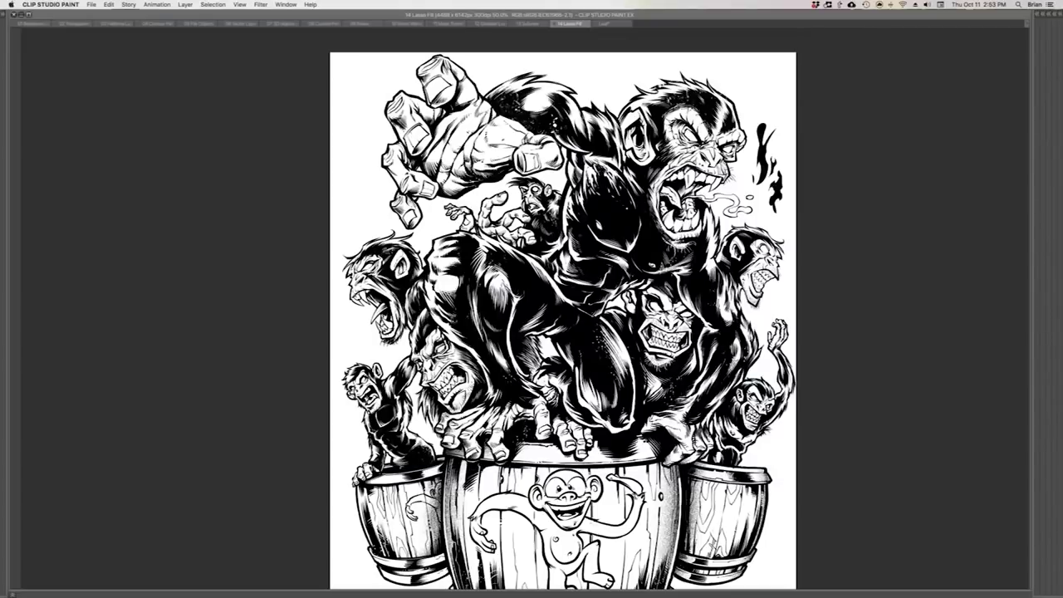
Step: Assign Change brush size to Opt+Shift in the common modifier key settings
{"action": "left_click", "coordinate": [50, 4]}
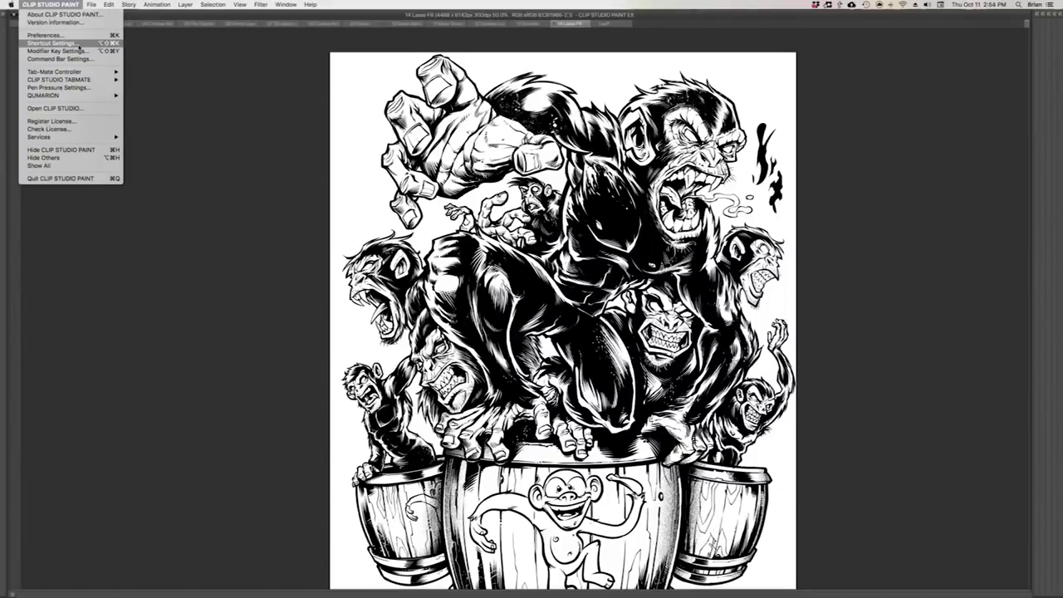
{"action": "left_click", "coordinate": [79, 50]}
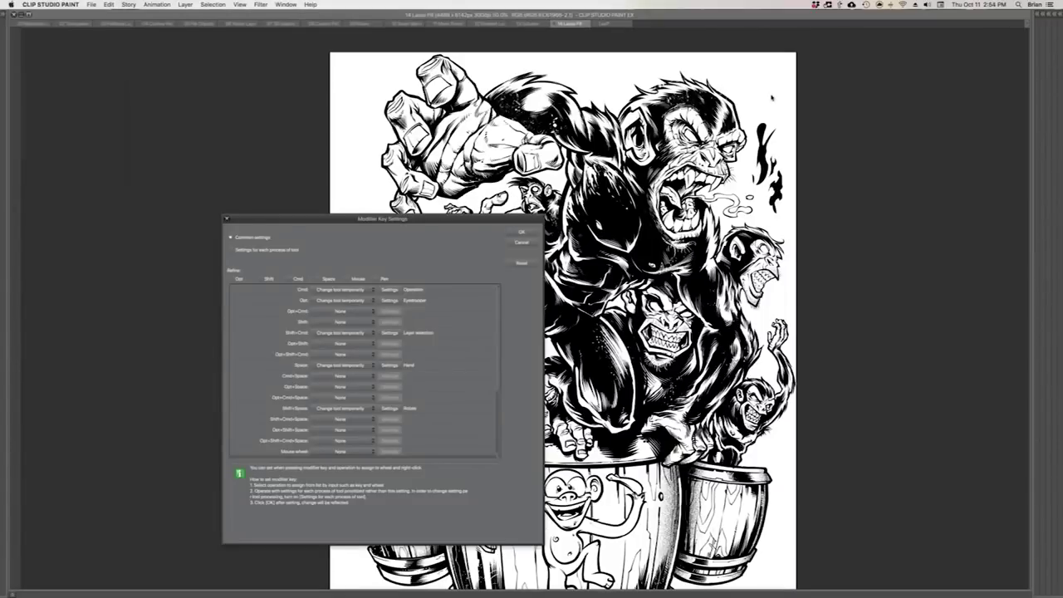
{"action": "scroll", "coordinate": [772, 226], "scroll_direction": "down", "scroll_amount": 2}
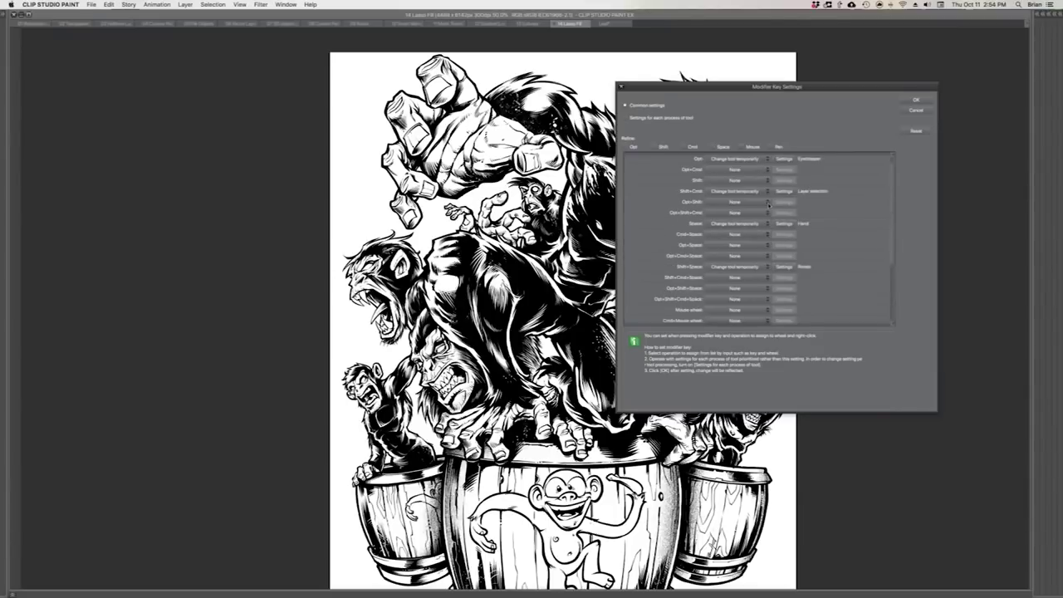
{"action": "left_click", "coordinate": [769, 203]}
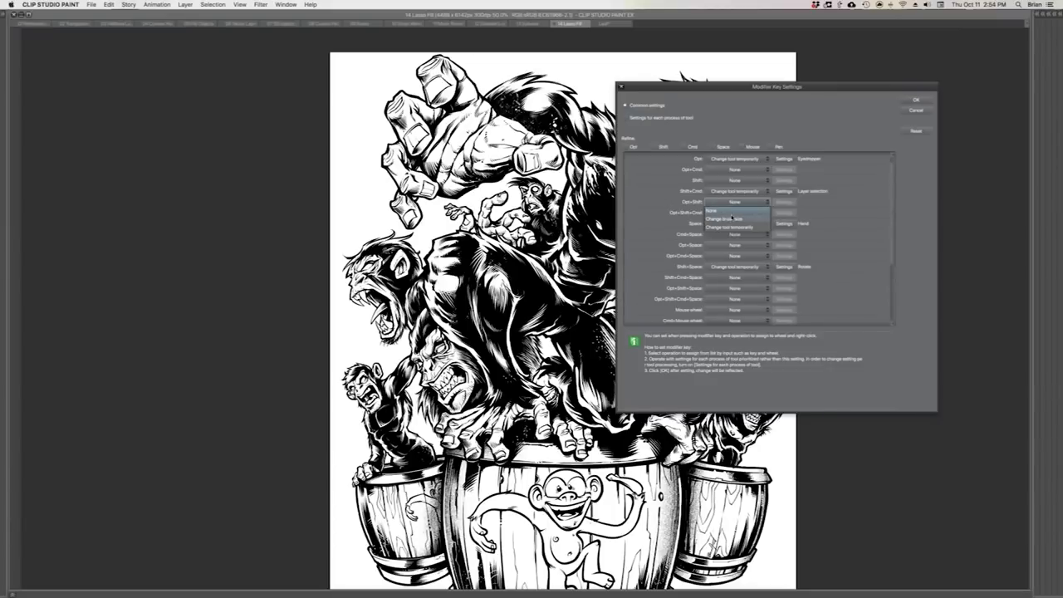
{"action": "left_click", "coordinate": [725, 218]}
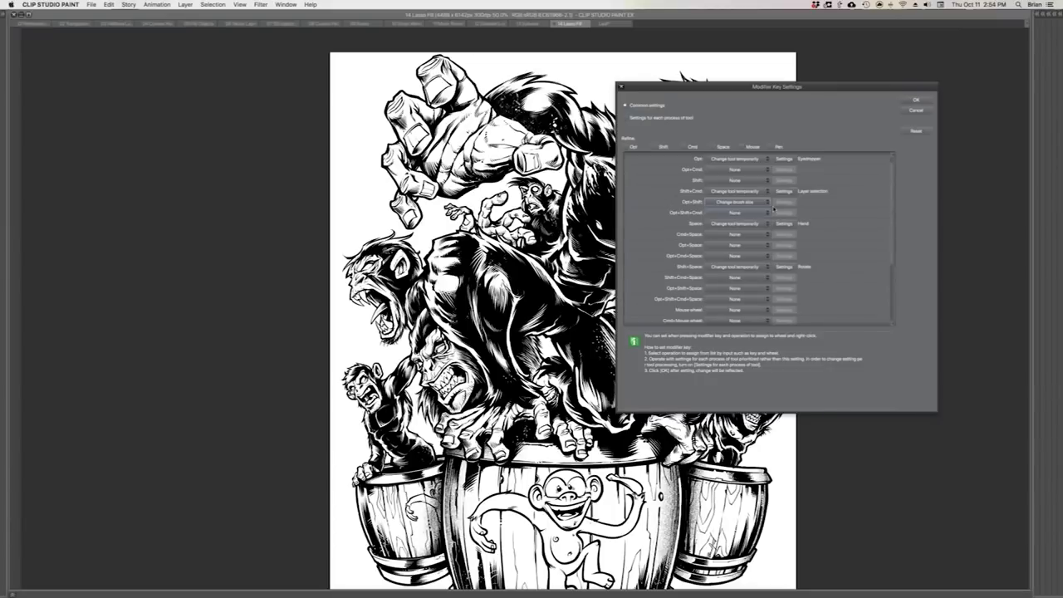
Step: Review the tool-specific modifier key settings for Lasso fill, including the list of selectable sub tools
{"action": "left_click", "coordinate": [626, 118]}
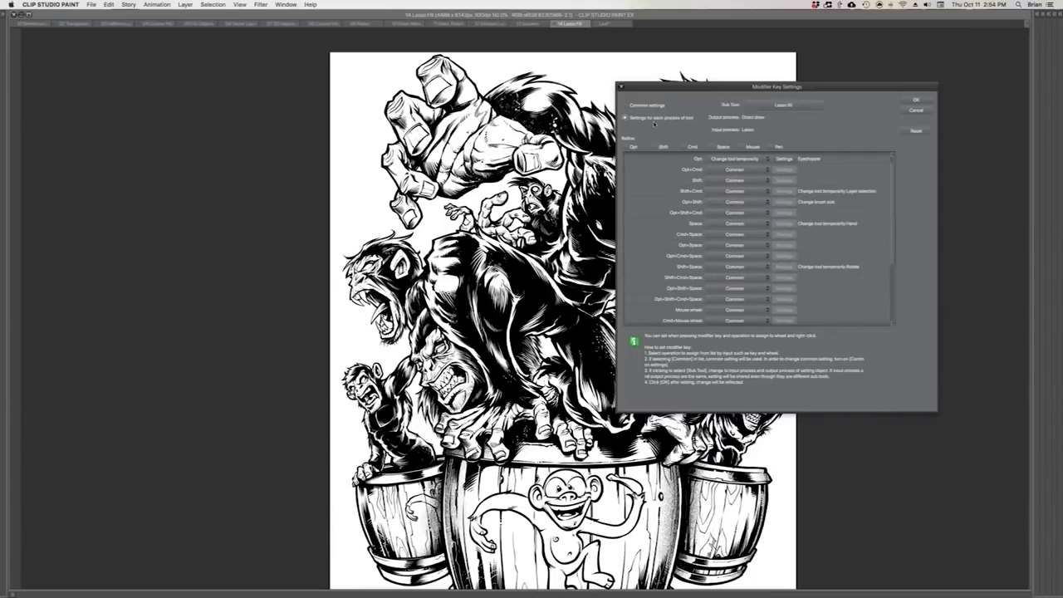
{"action": "left_click", "coordinate": [763, 107]}
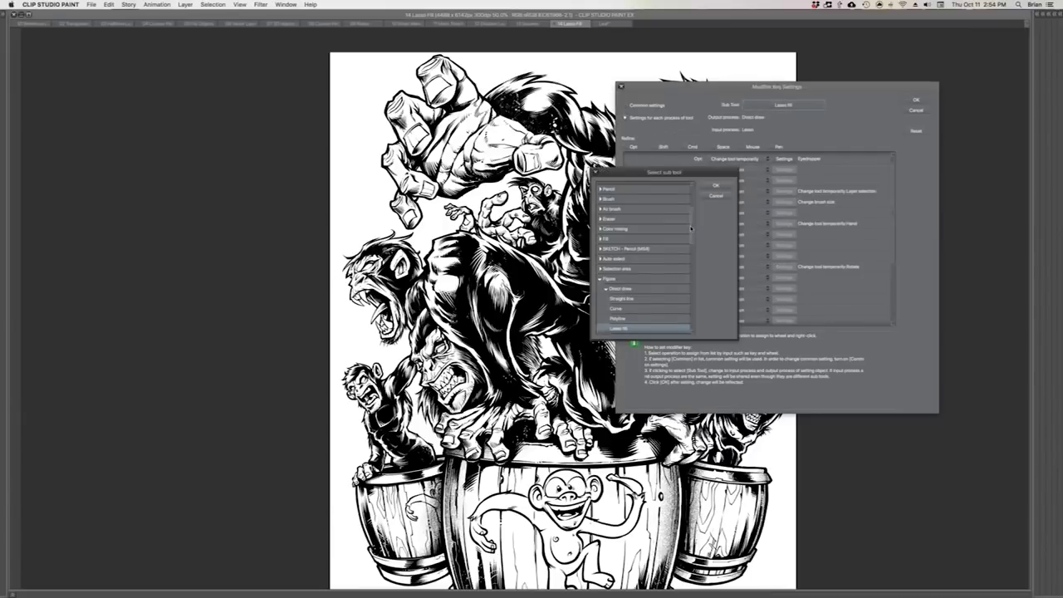
{"action": "mouse_move", "coordinate": [686, 247]}
{"action": "left_mouse_down"}
{"action": "mouse_move", "coordinate": [691, 181]}
{"action": "mouse_move", "coordinate": [681, 287]}
{"action": "mouse_move", "coordinate": [690, 188]}
{"action": "left_mouse_up"}
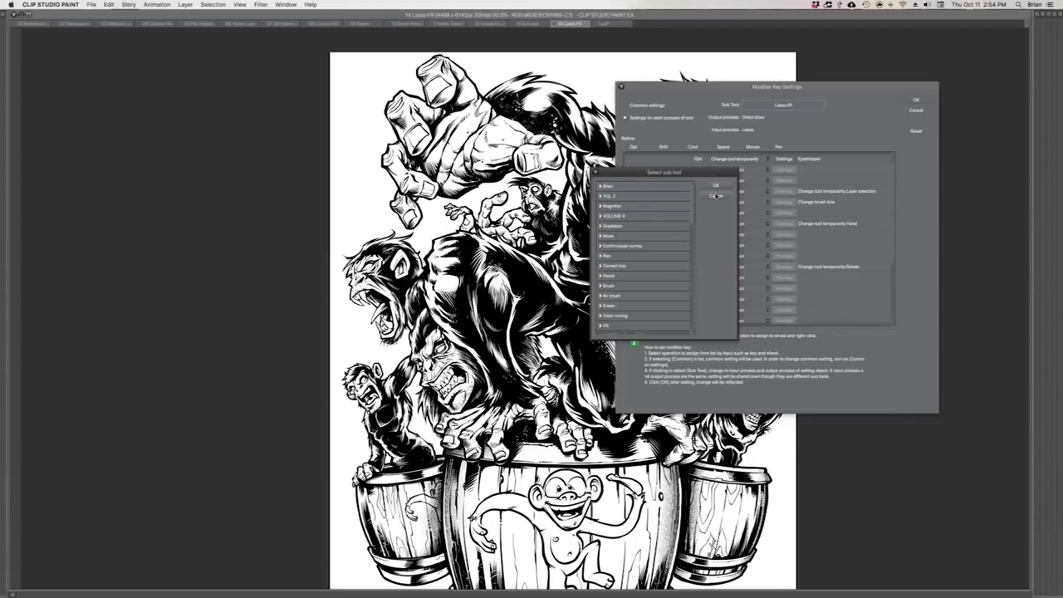
{"action": "left_click", "coordinate": [716, 196]}
{"action": "left_click_drag", "start_coordinate": [879, 86], "coordinate": [846, 99]}
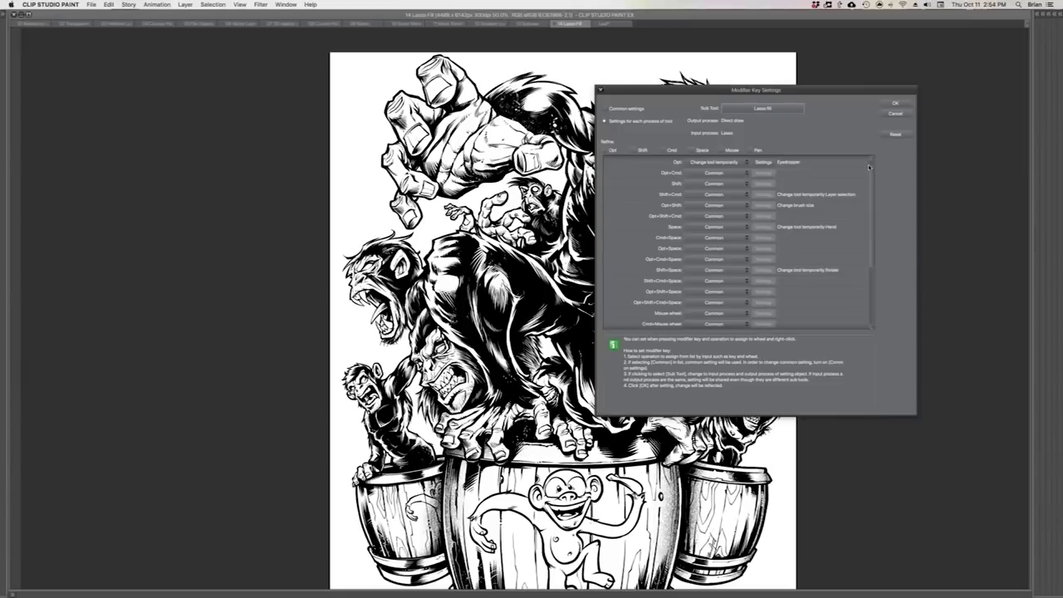
{"action": "scroll", "coordinate": [872, 176], "scroll_direction": "down", "scroll_amount": 1}
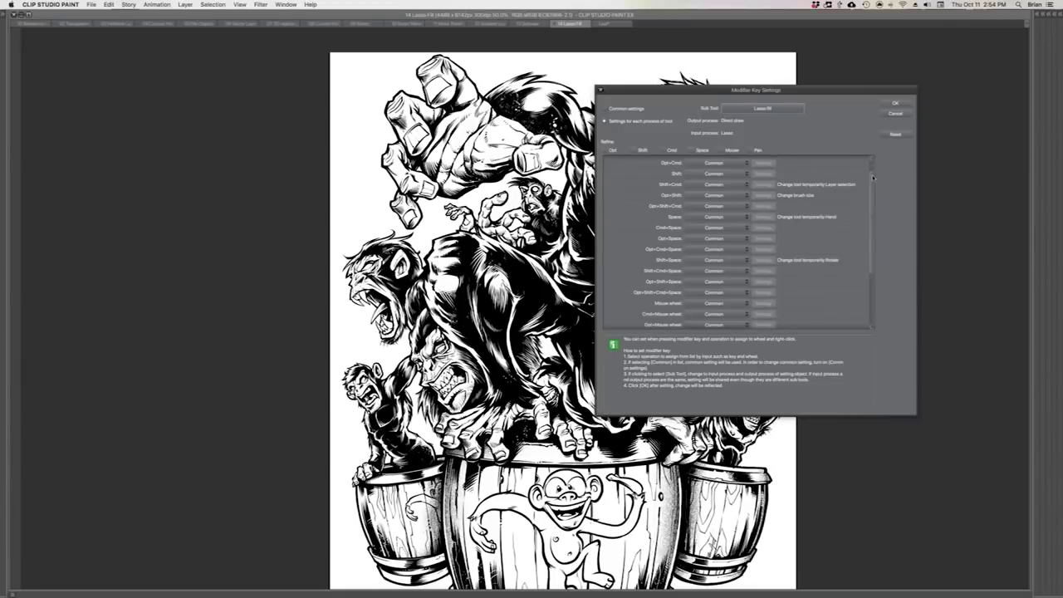
{"action": "scroll", "coordinate": [872, 176], "scroll_direction": "up", "scroll_amount": 1}
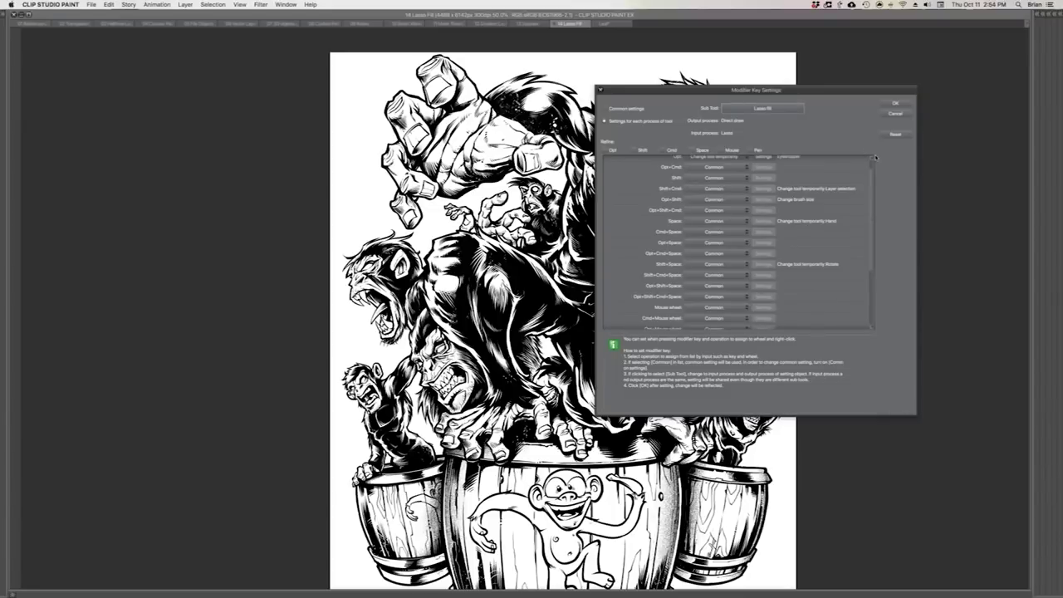
{"action": "scroll", "coordinate": [875, 159], "scroll_direction": "up", "scroll_amount": 2}
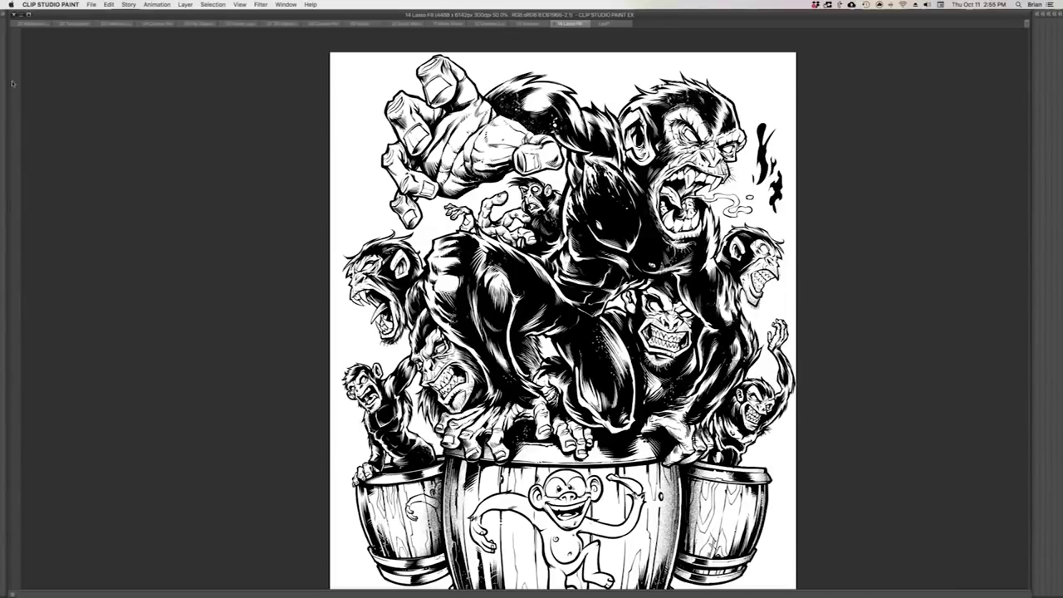
Step: Show the hidden palettes and widen the palette column holding the color wheel and color set
{"action": "left_click", "coordinate": [813, 80]}
{"action": "key", "text": "Tab"}
{"action": "key", "text": "Tab"}
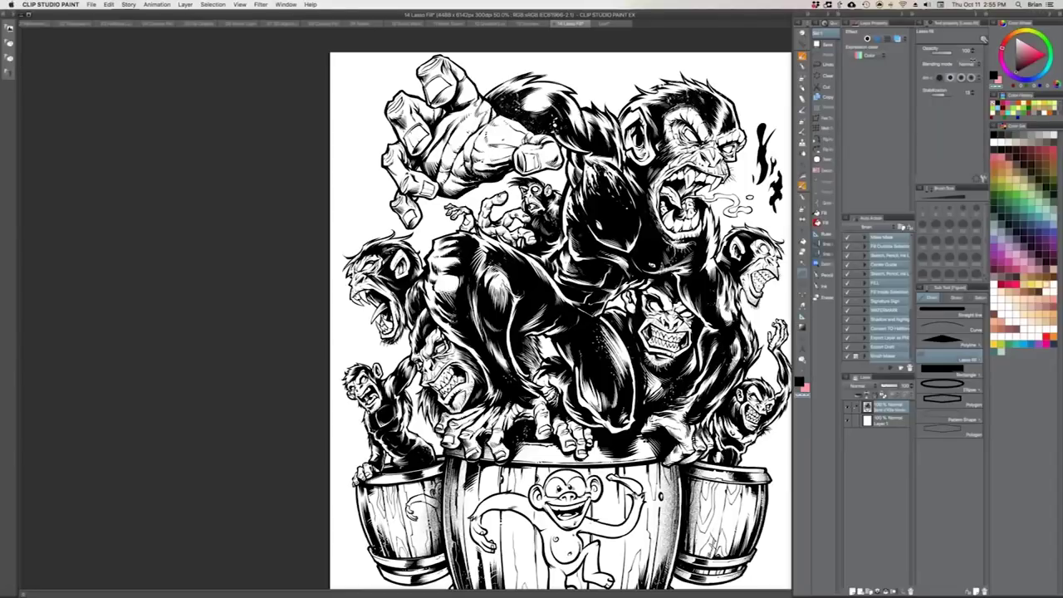
{"action": "left_click_drag", "start_coordinate": [986, 59], "coordinate": [969, 60]}
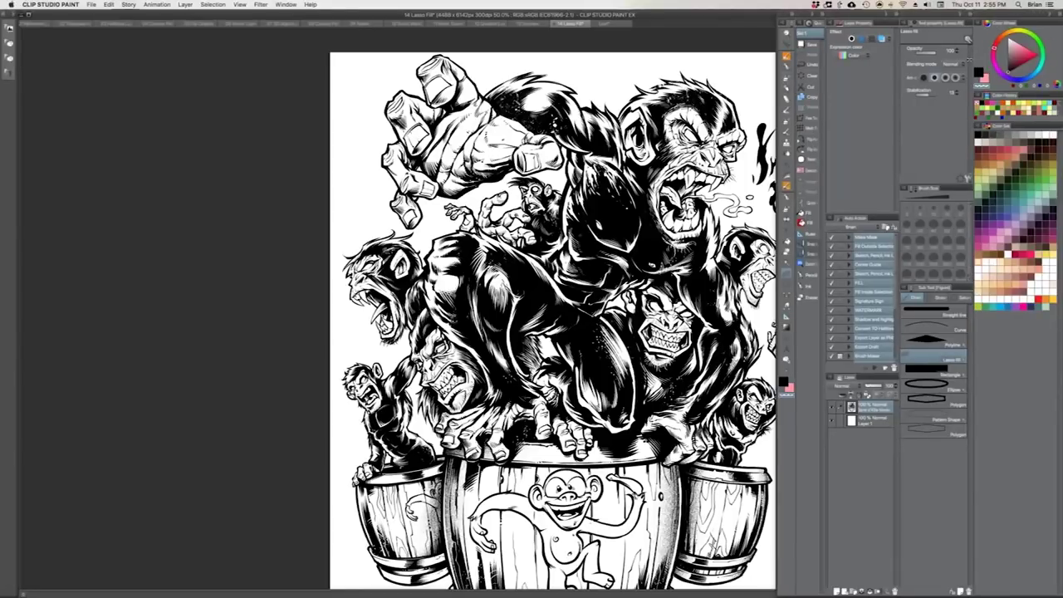
{"action": "left_click_drag", "start_coordinate": [970, 59], "coordinate": [973, 59]}
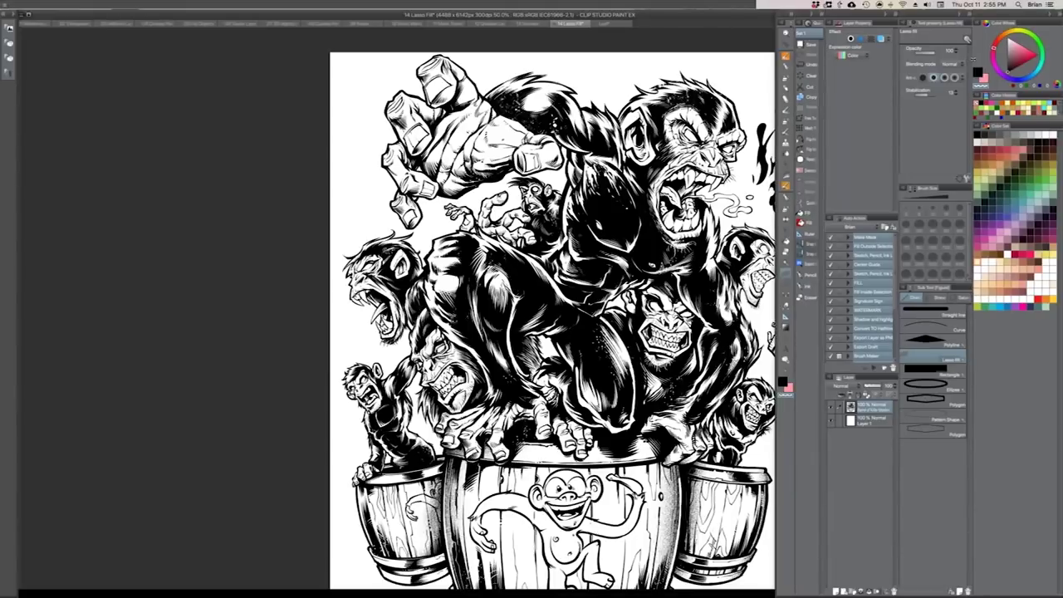
Step: Review the Color Set palette's options, including importing a color set
{"action": "left_click", "coordinate": [981, 126]}
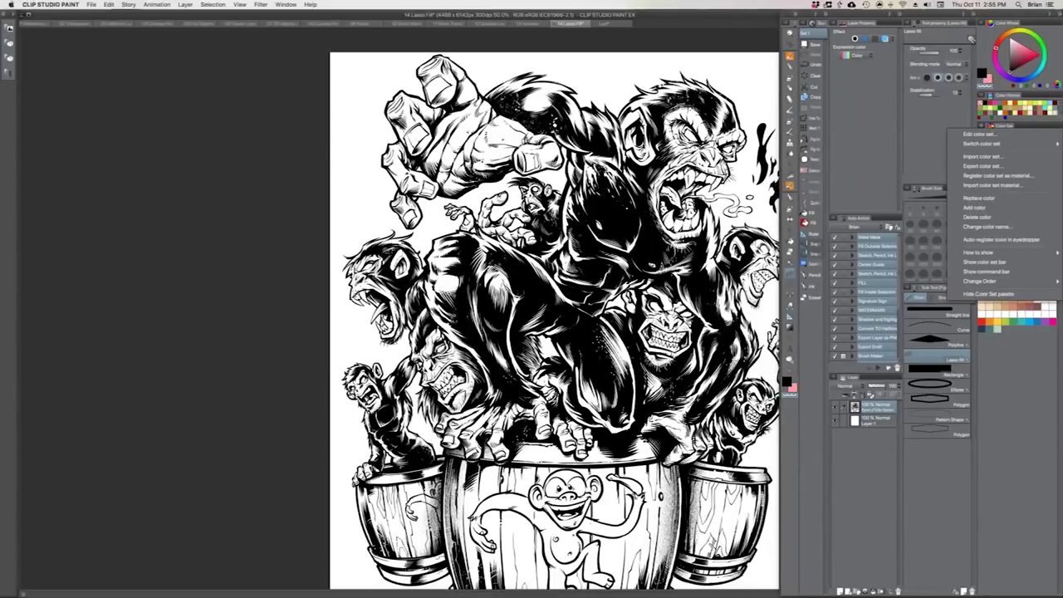
{"action": "left_click", "coordinate": [1005, 390]}
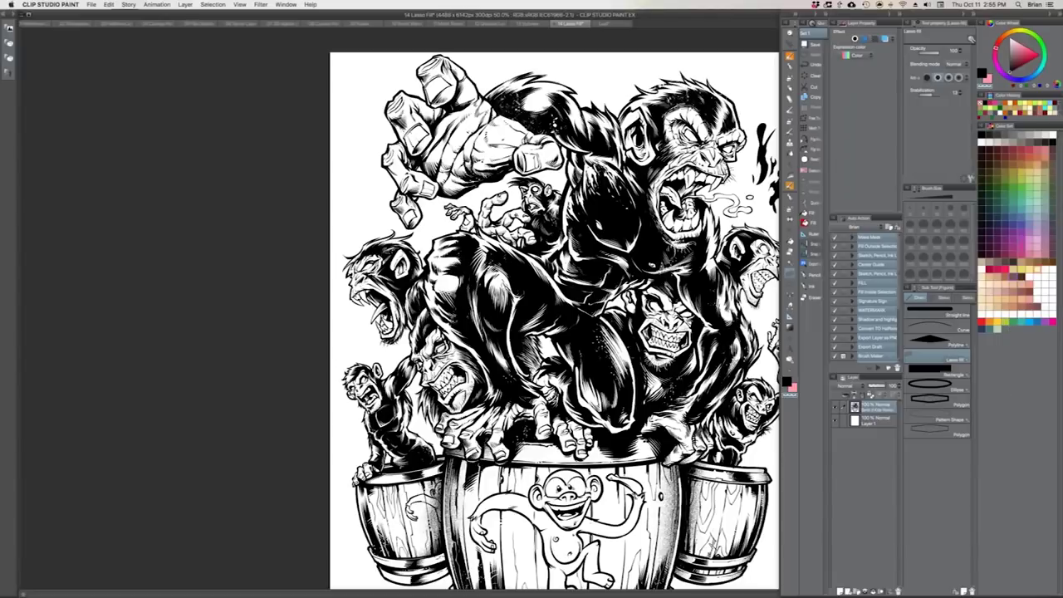
{"action": "left_click", "coordinate": [983, 125]}
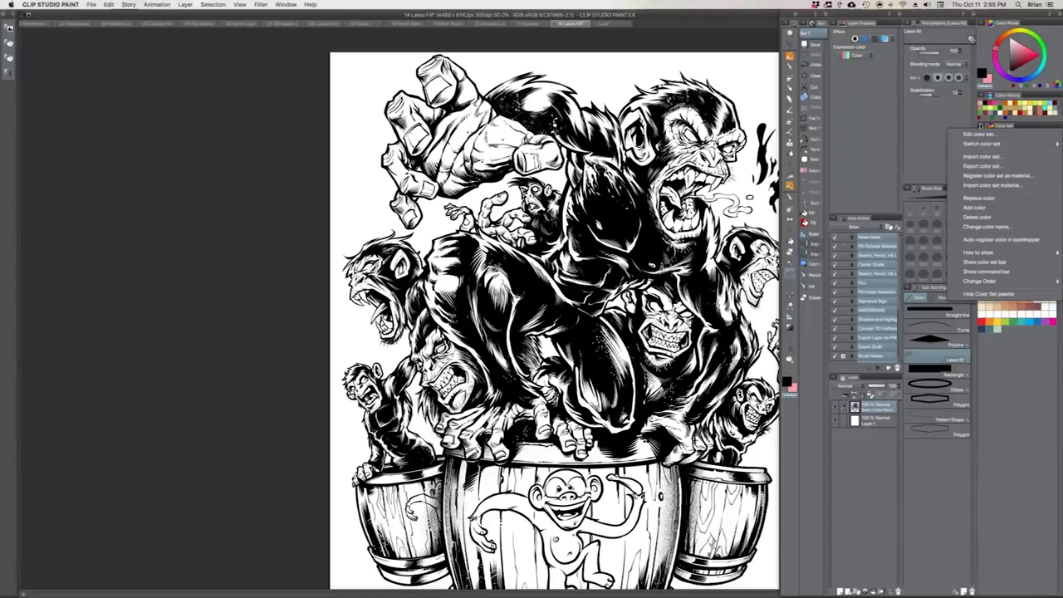
{"action": "left_click", "coordinate": [983, 157]}
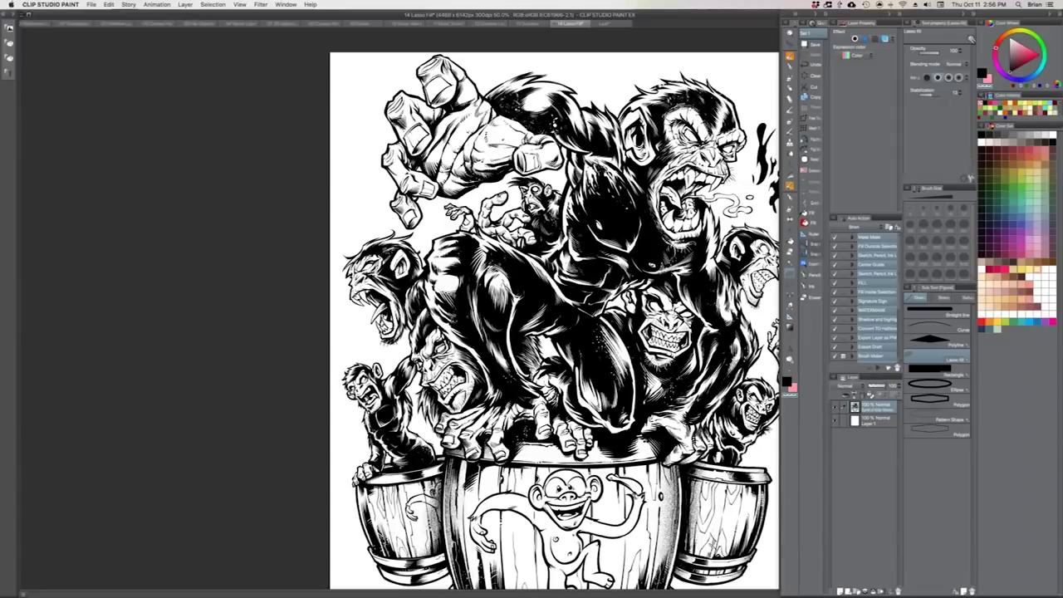
Step: Enlarge the Color History palette to expose many more used colors, and shrink it back to a few rows
{"action": "left_click_drag", "start_coordinate": [1014, 123], "coordinate": [1015, 292]}
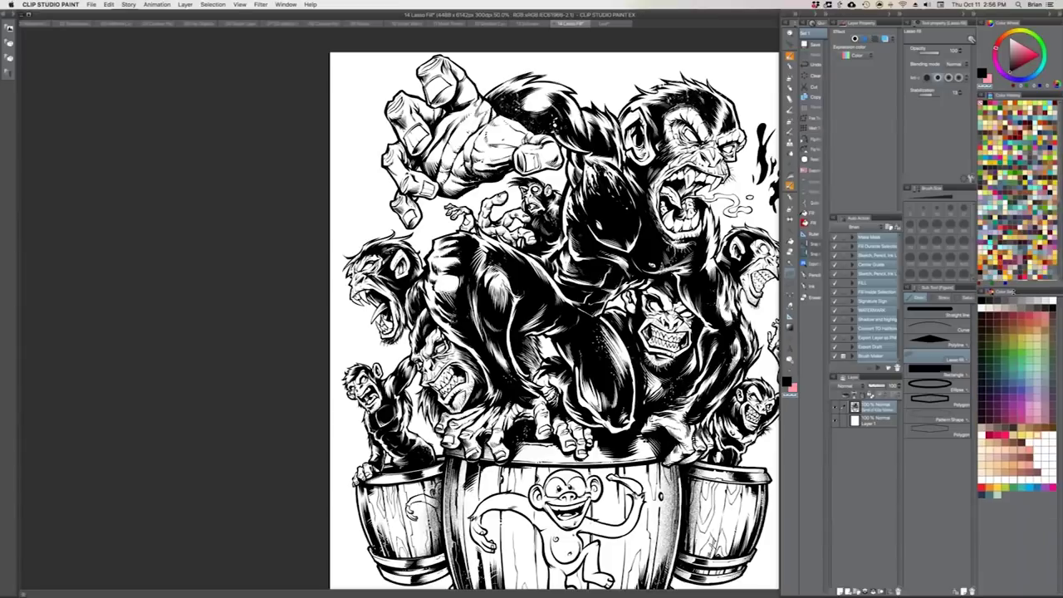
{"action": "left_click_drag", "start_coordinate": [1014, 292], "coordinate": [1019, 142]}
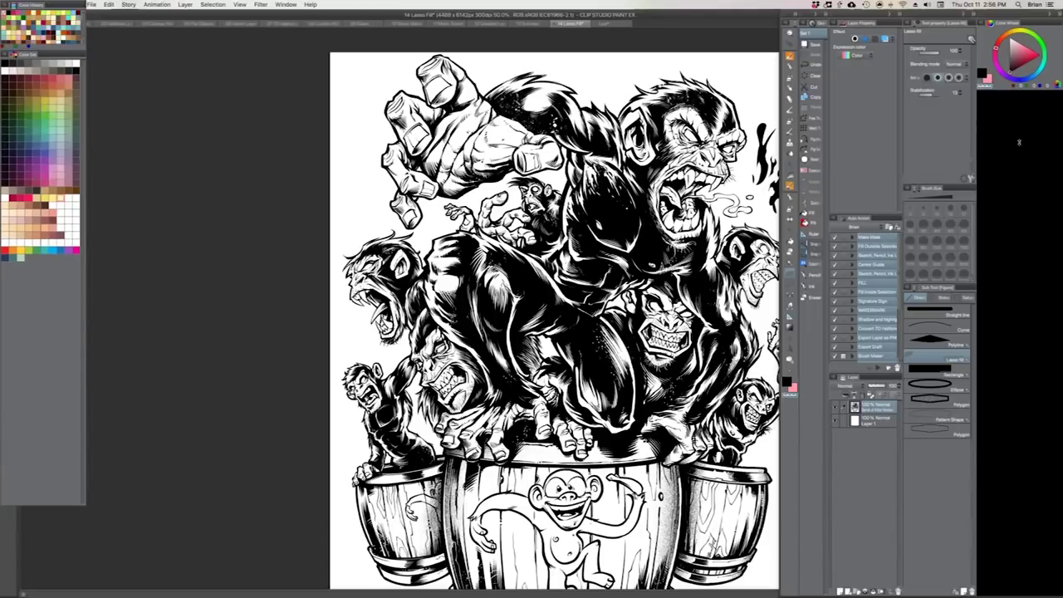
{"action": "left_click_drag", "start_coordinate": [1020, 142], "coordinate": [1019, 346]}
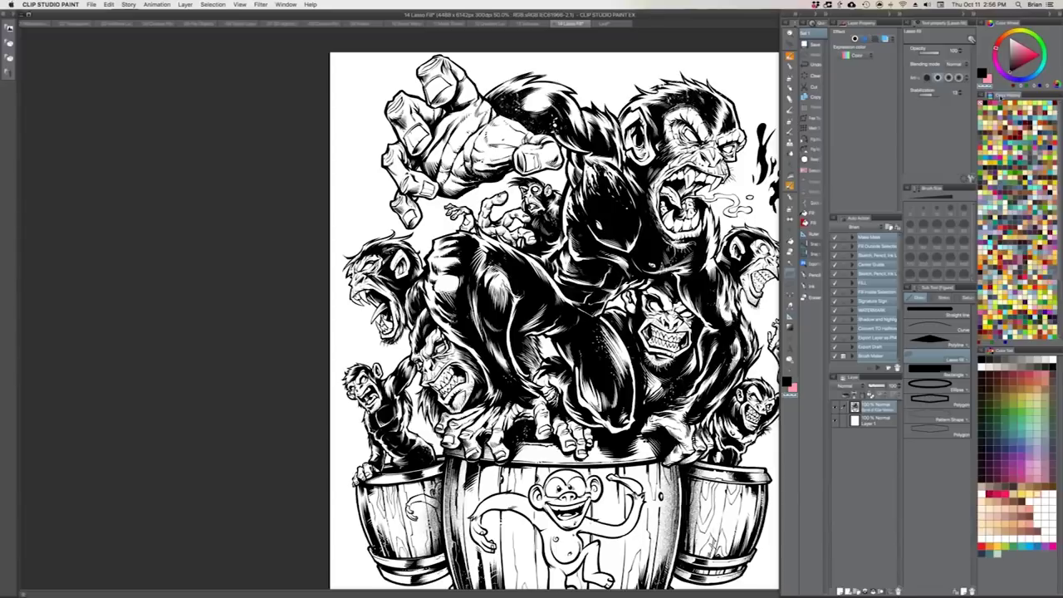
{"action": "mouse_move", "coordinate": [1031, 348]}
{"action": "left_mouse_down"}
{"action": "mouse_move", "coordinate": [1031, 419]}
{"action": "mouse_move", "coordinate": [1018, 359]}
{"action": "mouse_move", "coordinate": [1018, 212]}
{"action": "mouse_move", "coordinate": [1017, 362]}
{"action": "left_mouse_up"}
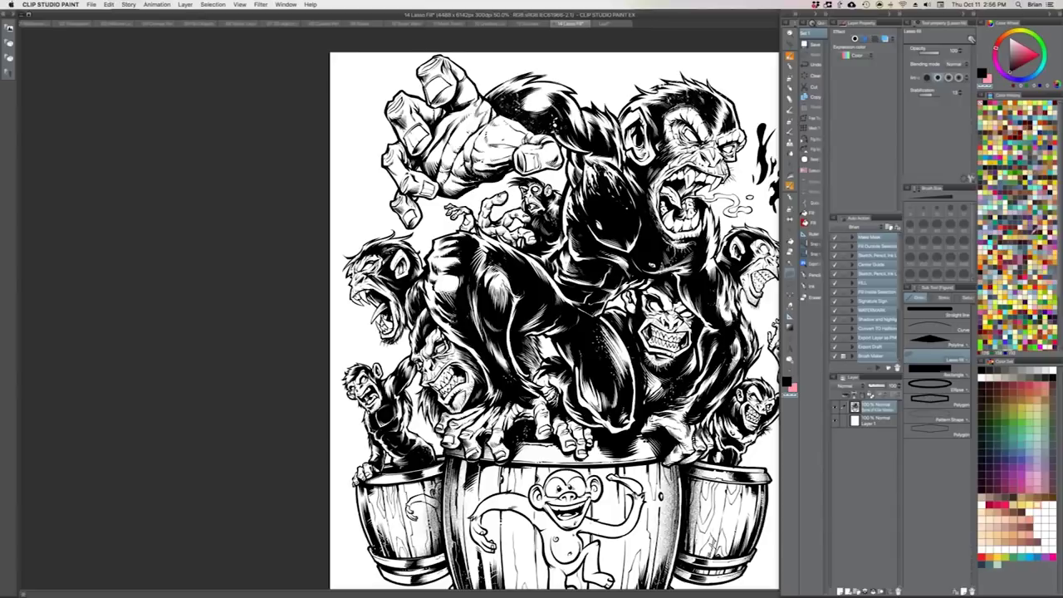
{"action": "left_click_drag", "start_coordinate": [1059, 130], "coordinate": [1062, 141]}
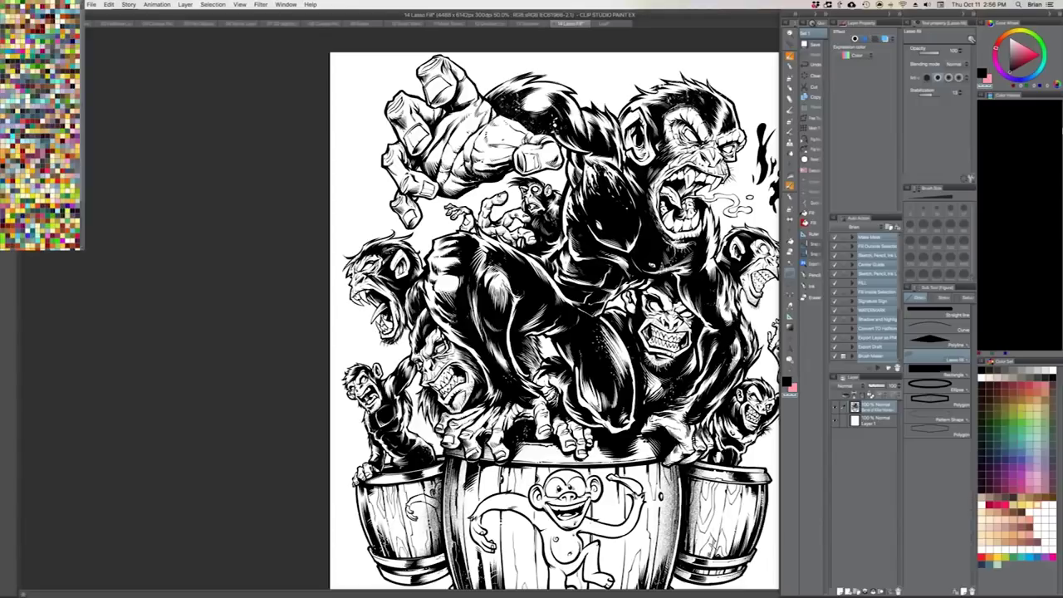
{"action": "left_click_drag", "start_coordinate": [1049, 357], "coordinate": [1048, 135]}
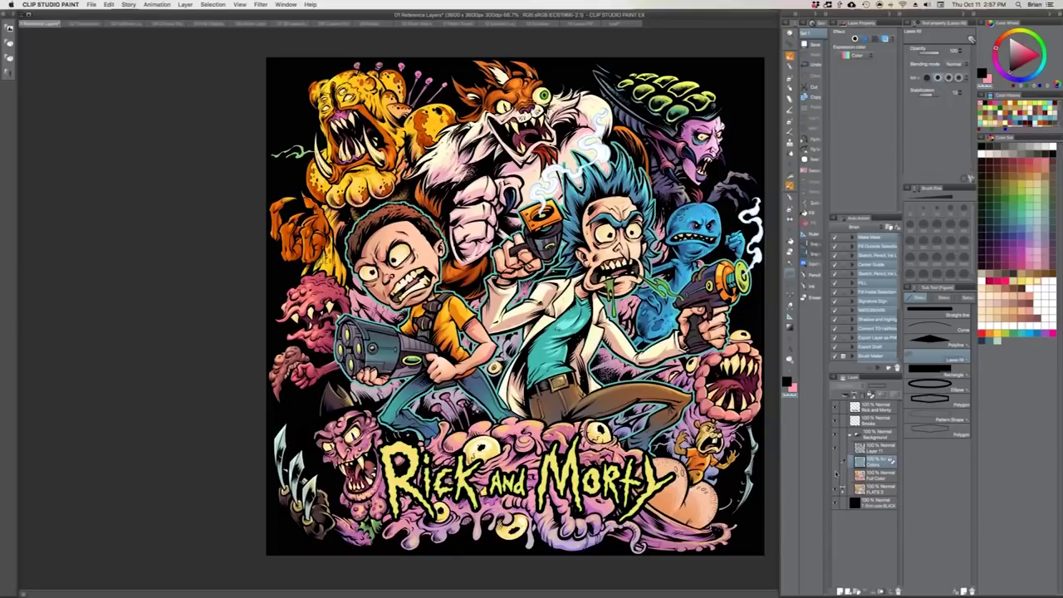
Step: Hide the Full Color layer, show the Colors layer, and pick up the teal of Rick's shirt as the drawing color
{"action": "left_click", "coordinate": [837, 473]}
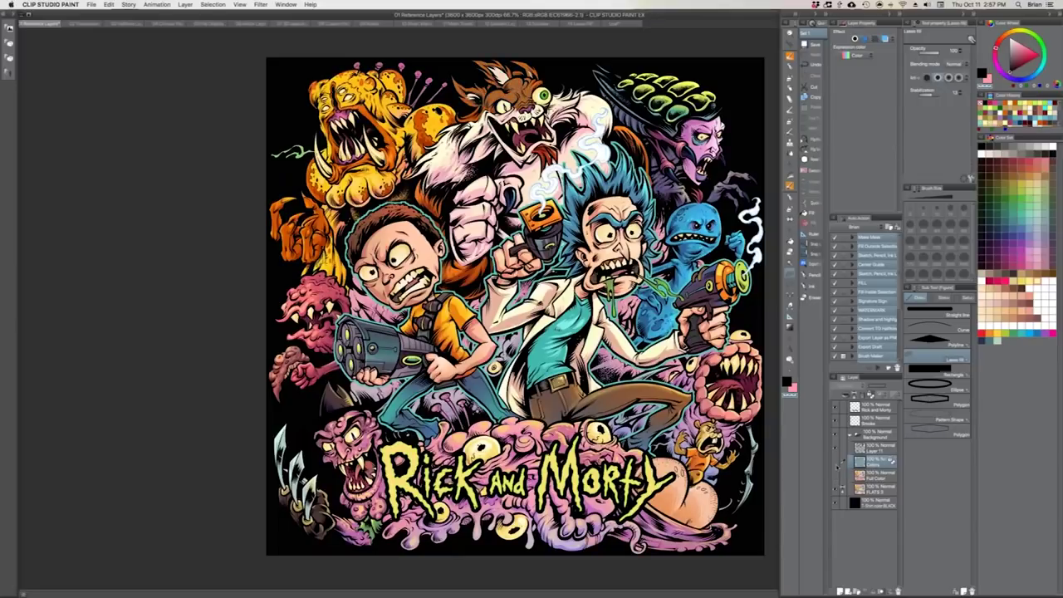
{"action": "left_click", "coordinate": [836, 463]}
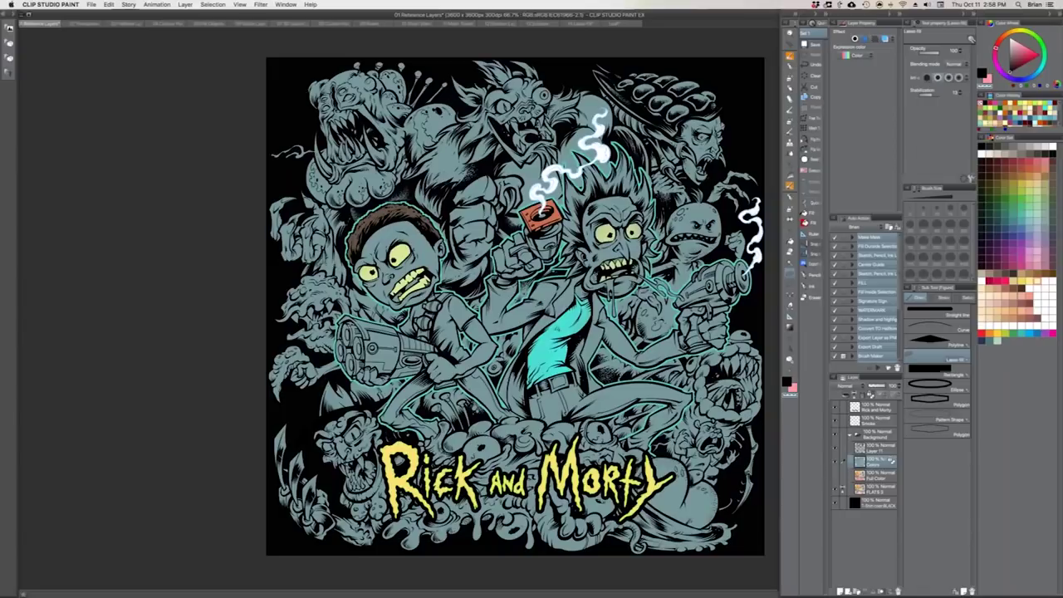
{"action": "key", "text": "i"}
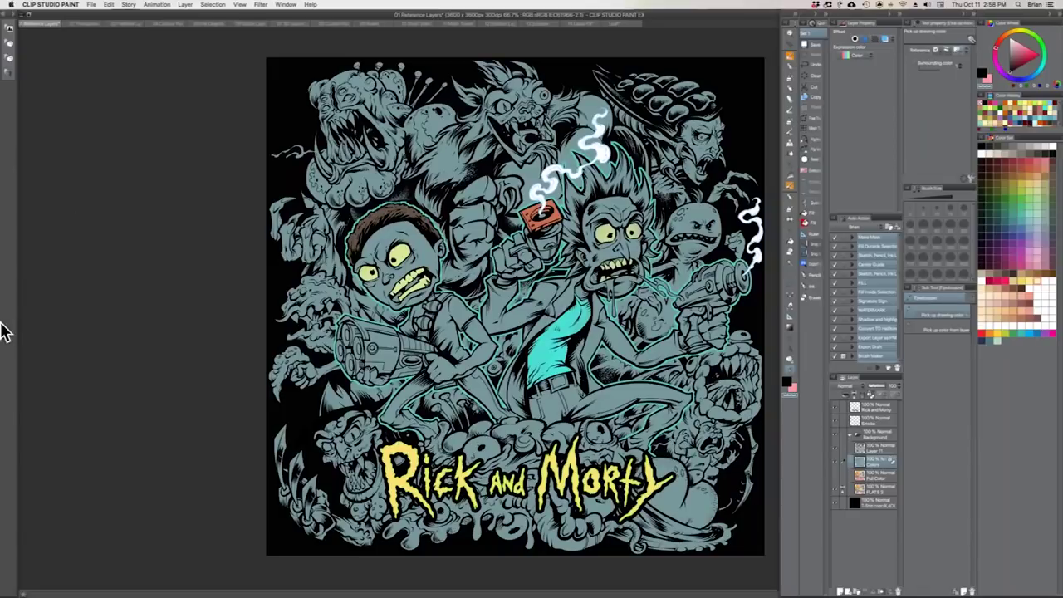
{"action": "left_click", "coordinate": [552, 347]}
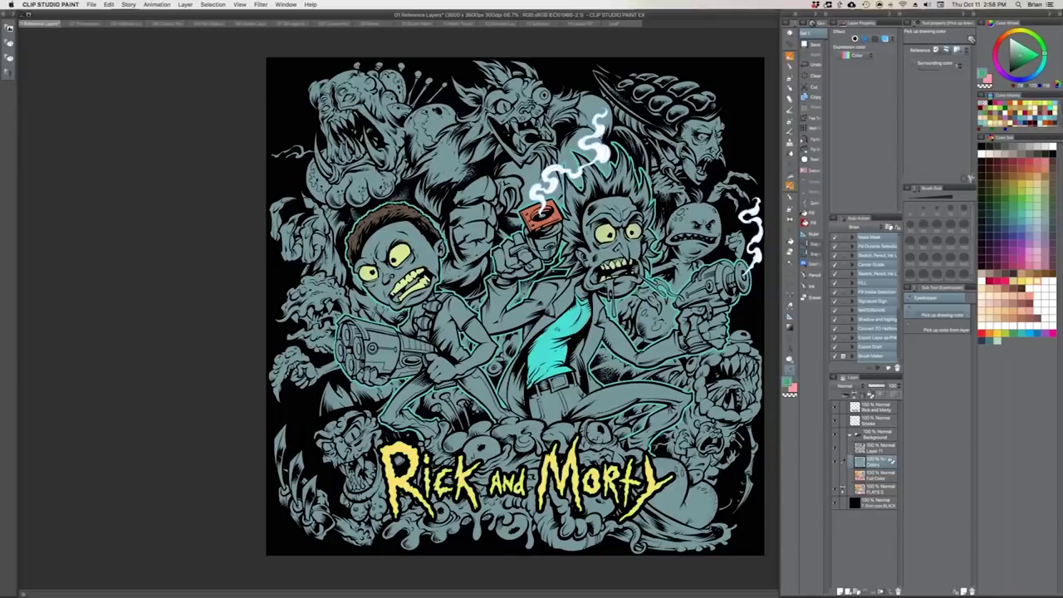
Step: Using the reference layer selection and the SOFT - Airbrush at size 900, color Morty's face in skin tone
{"action": "key", "text": "b"}
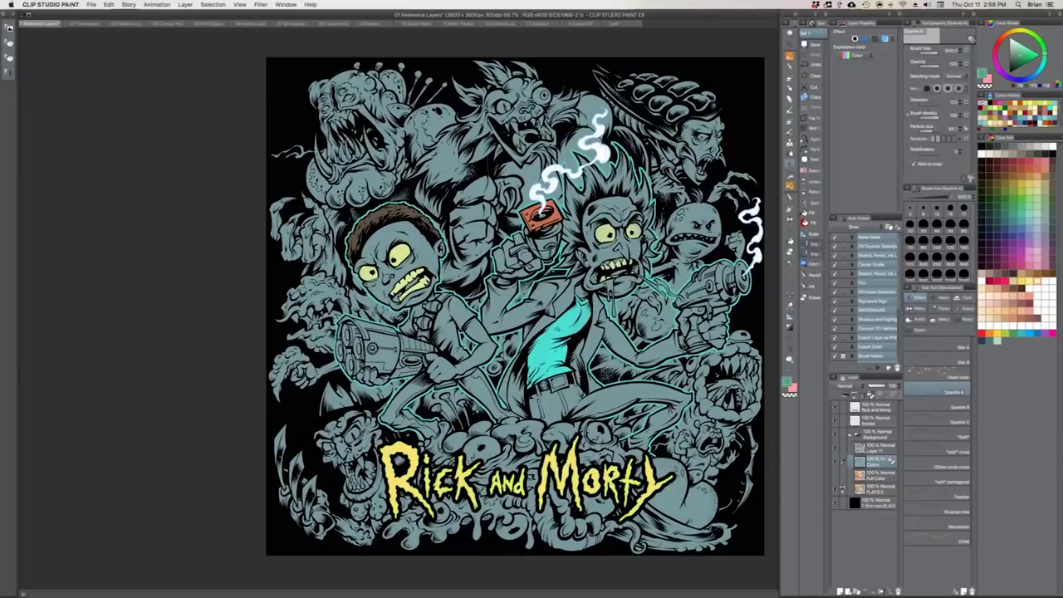
{"action": "key", "text": "w"}
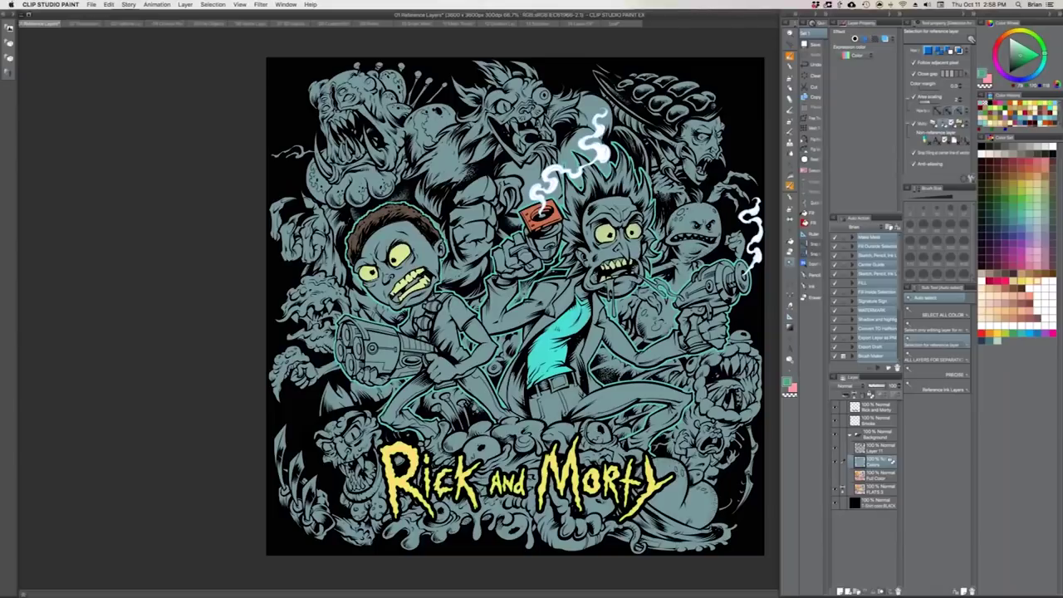
{"action": "key", "text": "i"}
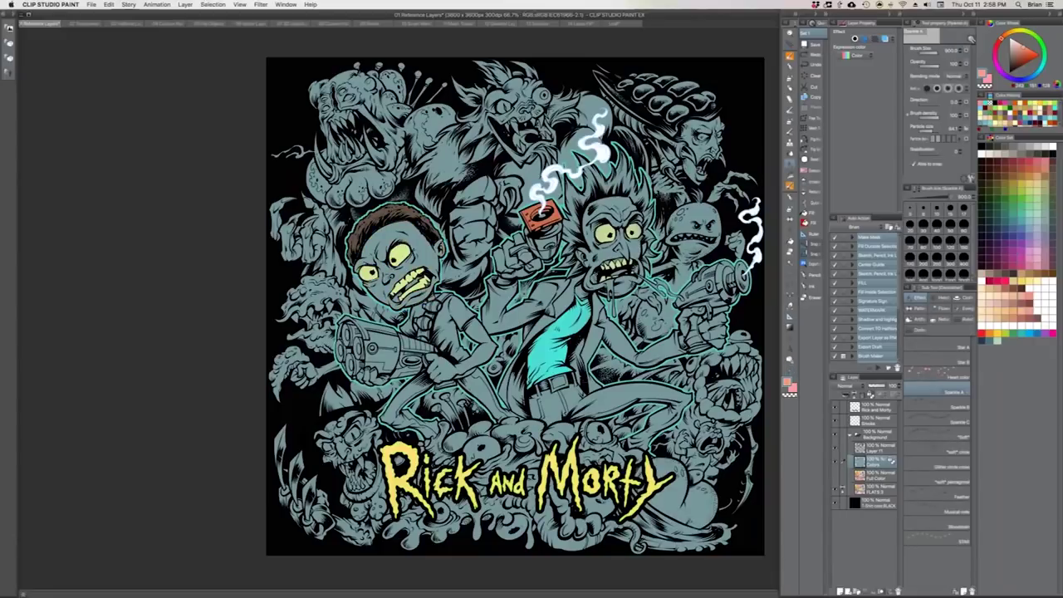
{"action": "key", "text": "b"}
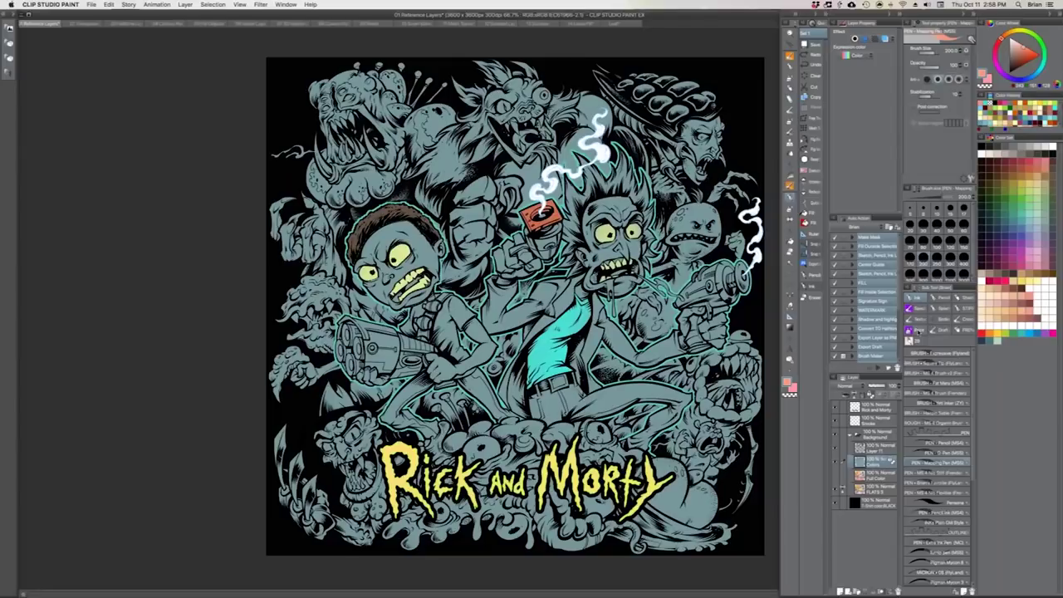
{"action": "key", "text": "b"}
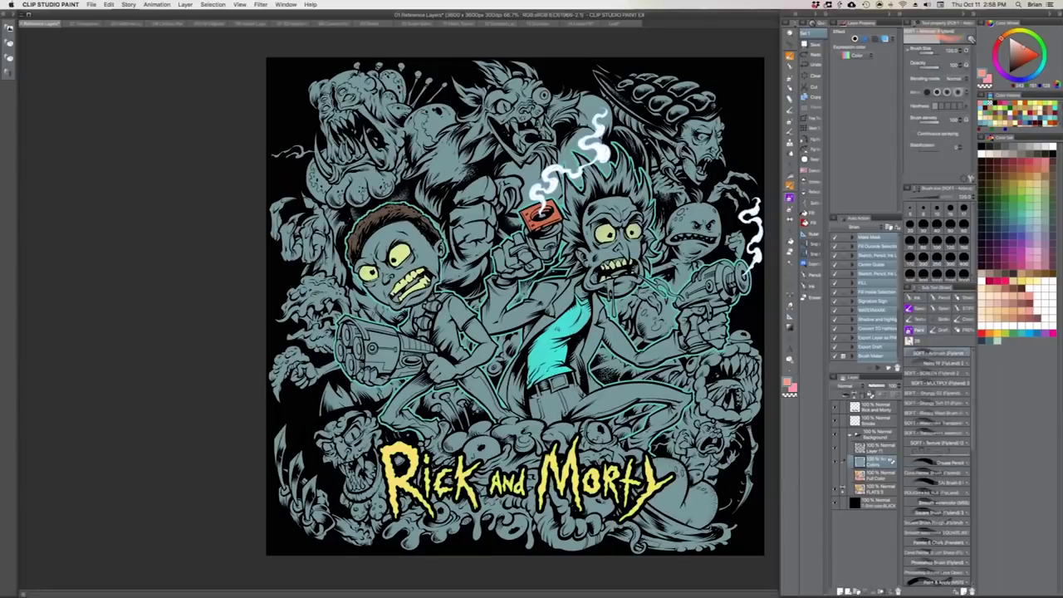
{"action": "key", "text": "]"}
{"action": "key", "text": "]"}
{"action": "key", "text": "]"}
{"action": "key", "text": "]"}
{"action": "key", "text": "]"}
{"action": "left_click", "coordinate": [401, 236]}
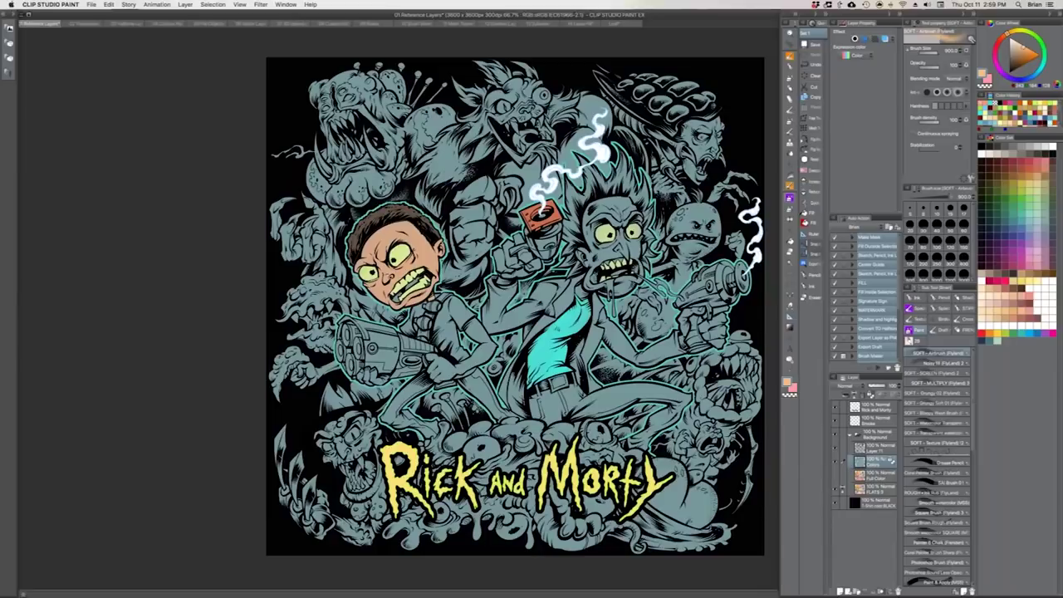
Step: Look through the ink pens and brushes in the sub tool list and choose the Square Tip brush
{"action": "key", "text": "p"}
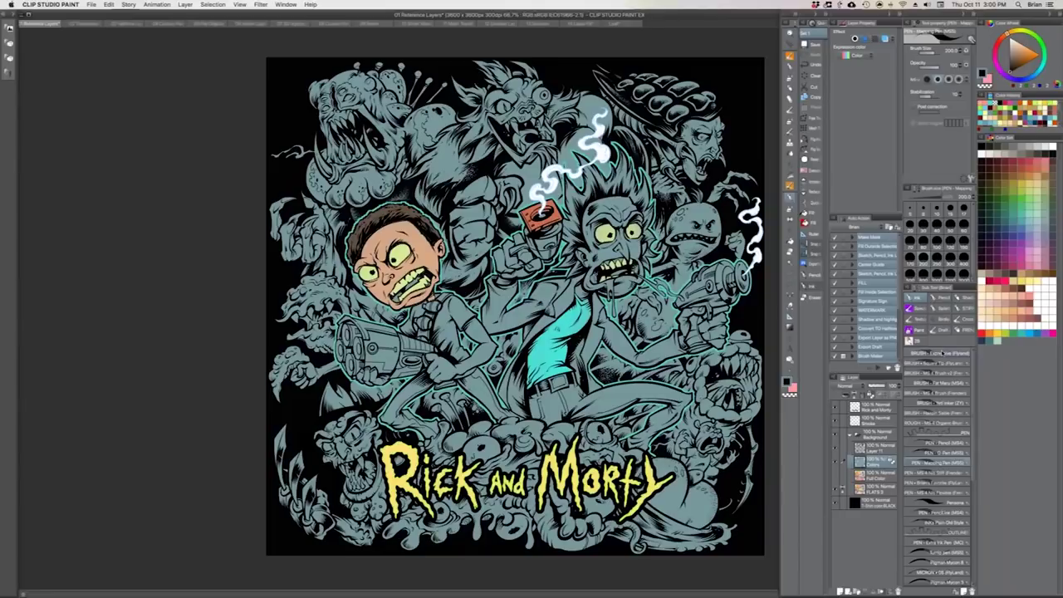
{"action": "key", "text": "super+plus"}
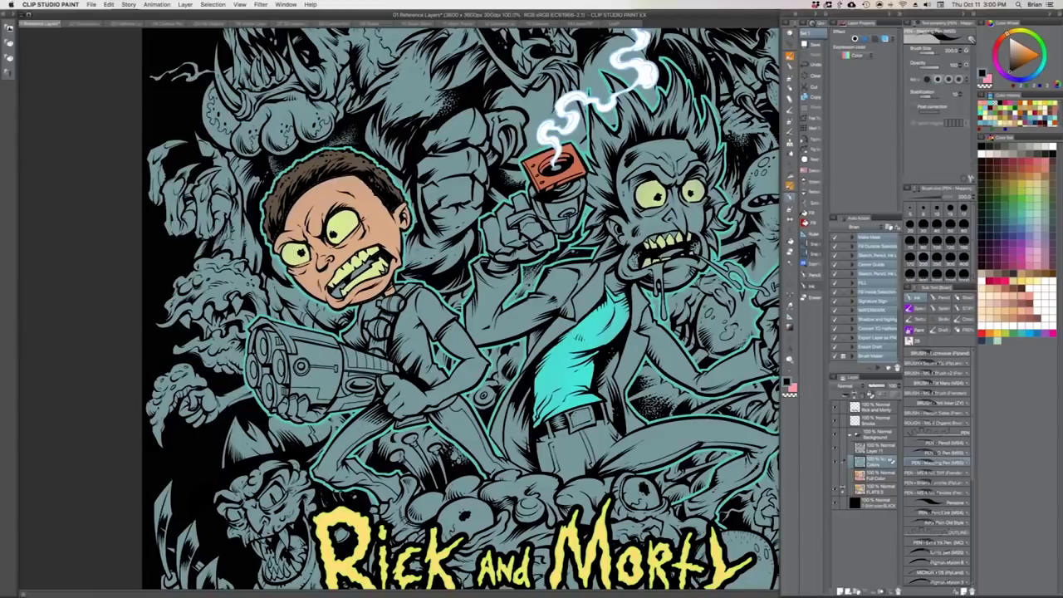
{"action": "left_click_drag", "start_coordinate": [531, 282], "coordinate": [420, 291]}
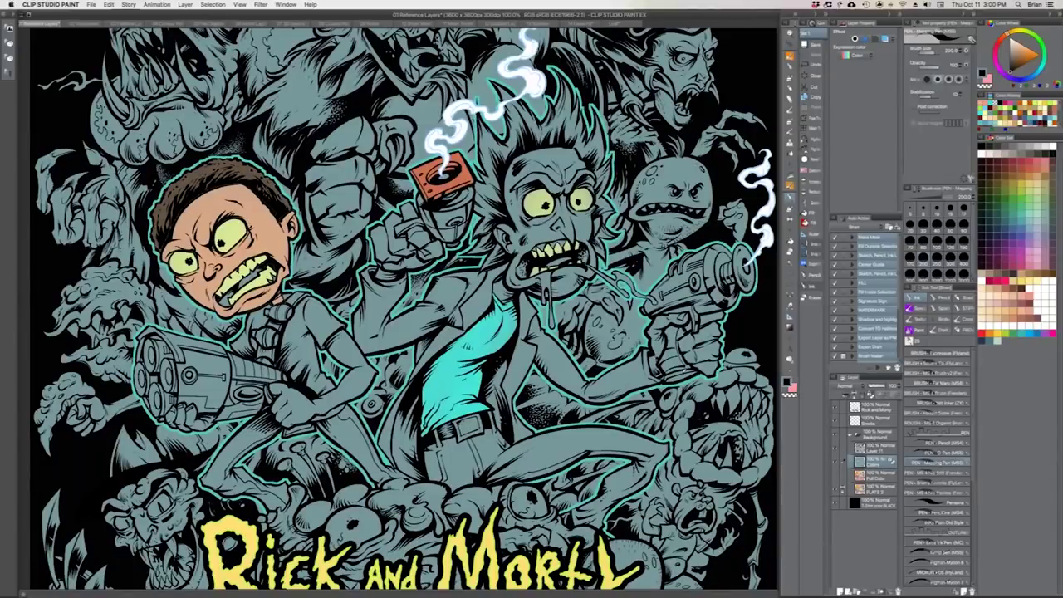
{"action": "left_click", "coordinate": [945, 444]}
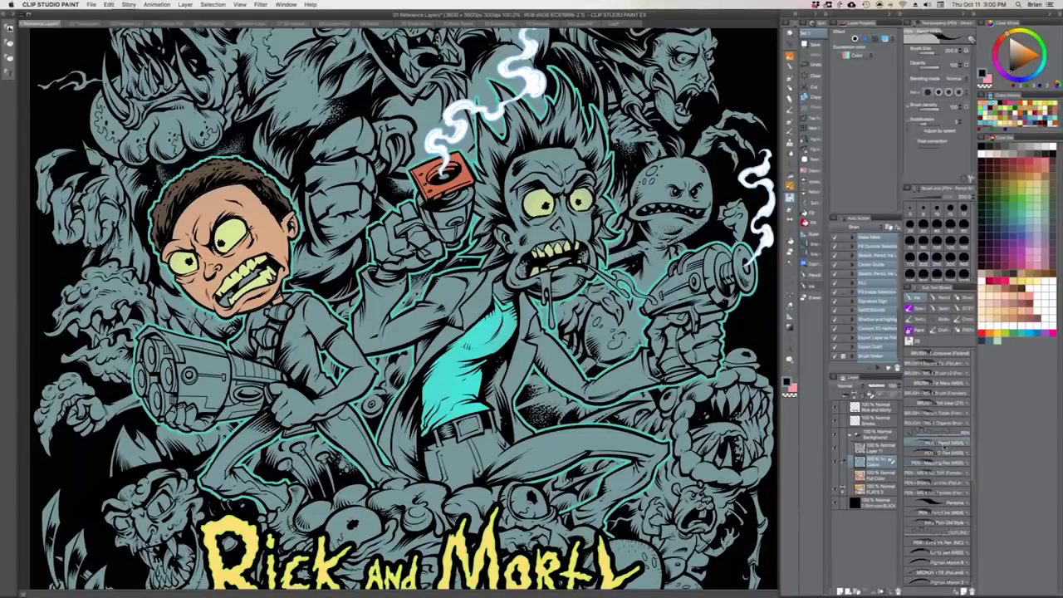
{"action": "scroll", "coordinate": [955, 436], "scroll_direction": "down", "scroll_amount": 1}
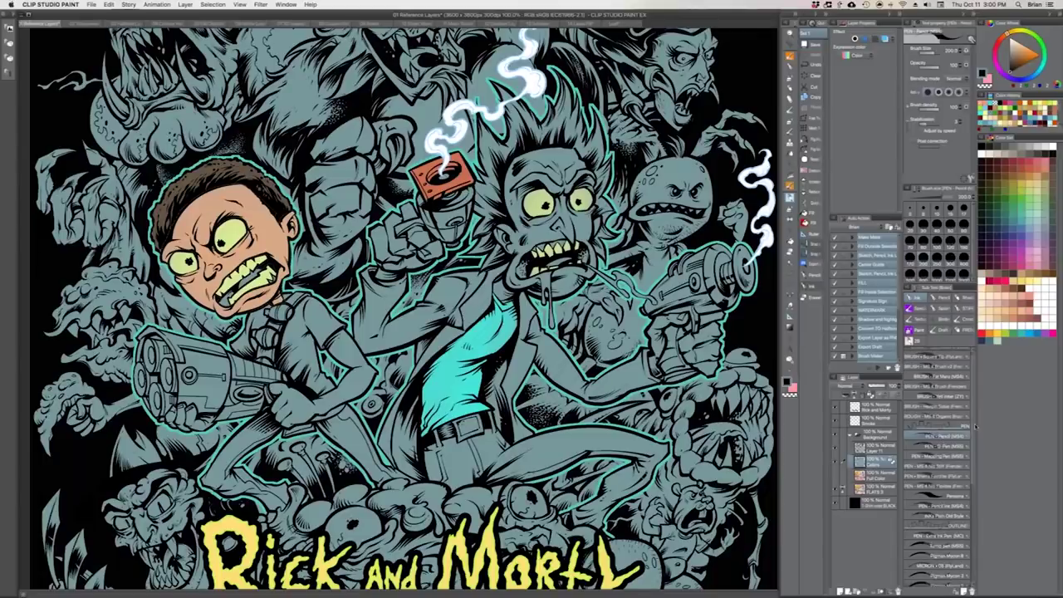
{"action": "scroll", "coordinate": [964, 432], "scroll_direction": "up", "scroll_amount": 1}
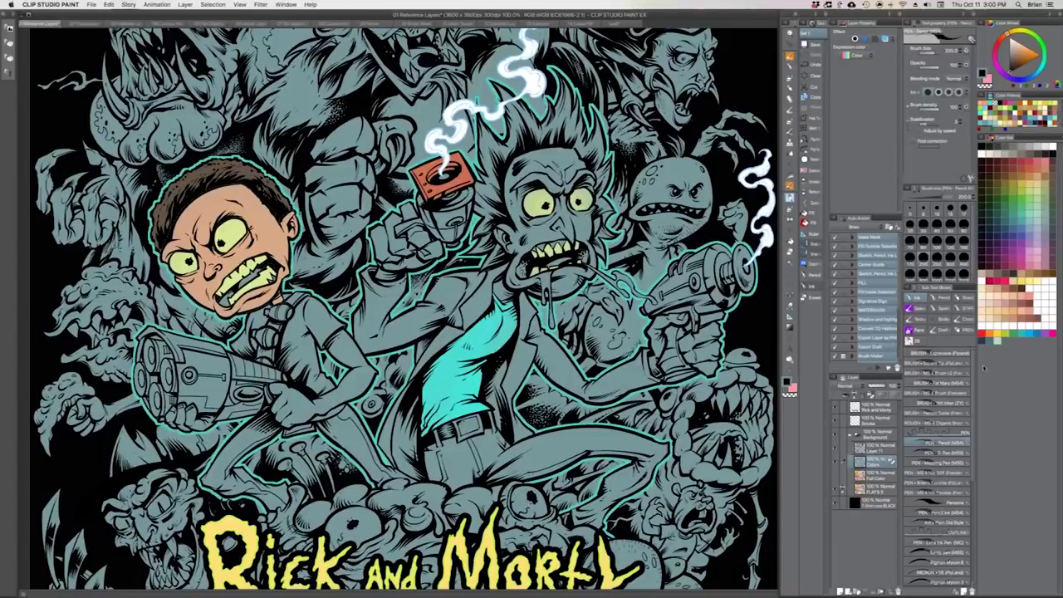
{"action": "left_click", "coordinate": [972, 375]}
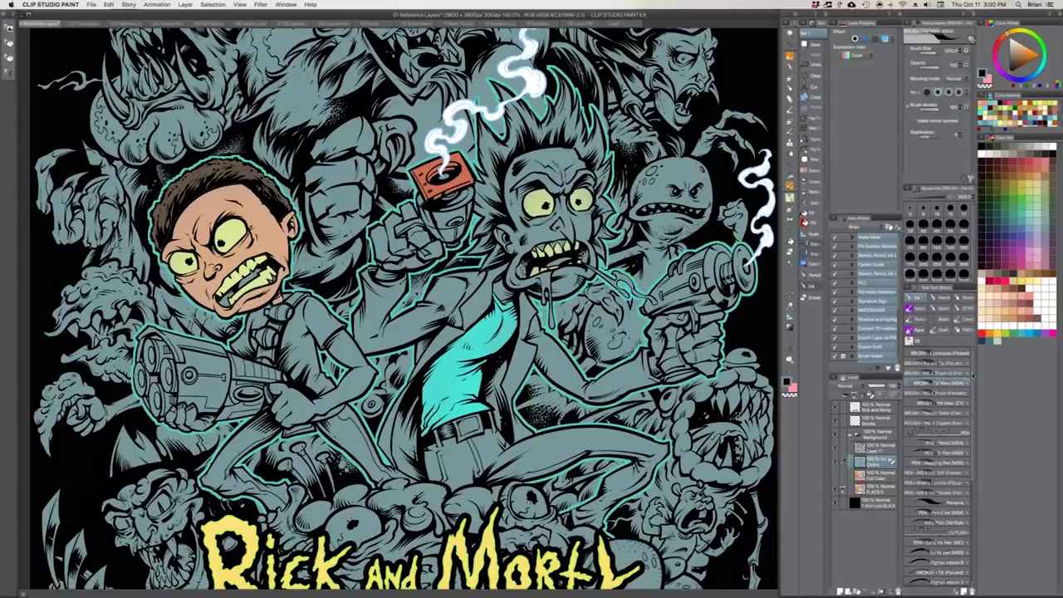
{"action": "left_click", "coordinate": [947, 364]}
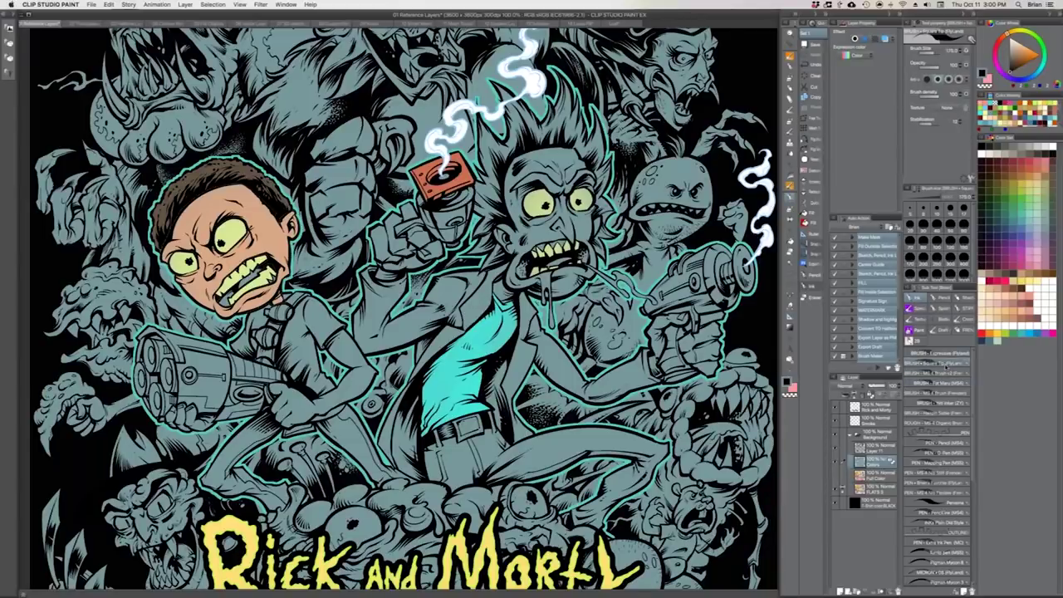
Step: Examine the Square Tip brush's ink and brush size settings in its sub tool details, and close them
{"action": "left_click_drag", "start_coordinate": [660, 387], "coordinate": [711, 468]}
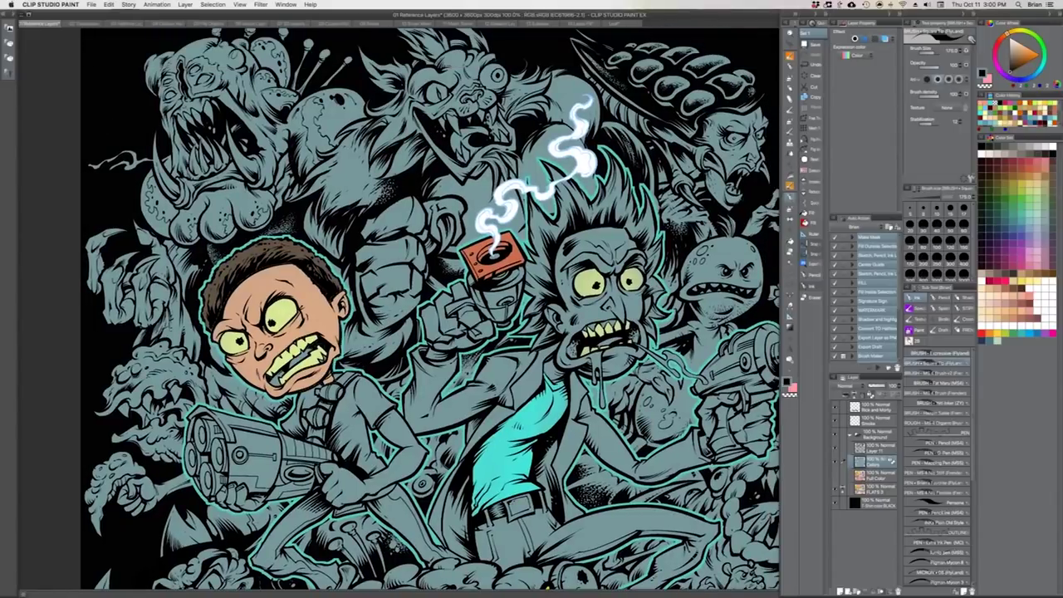
{"action": "left_click", "coordinate": [971, 179]}
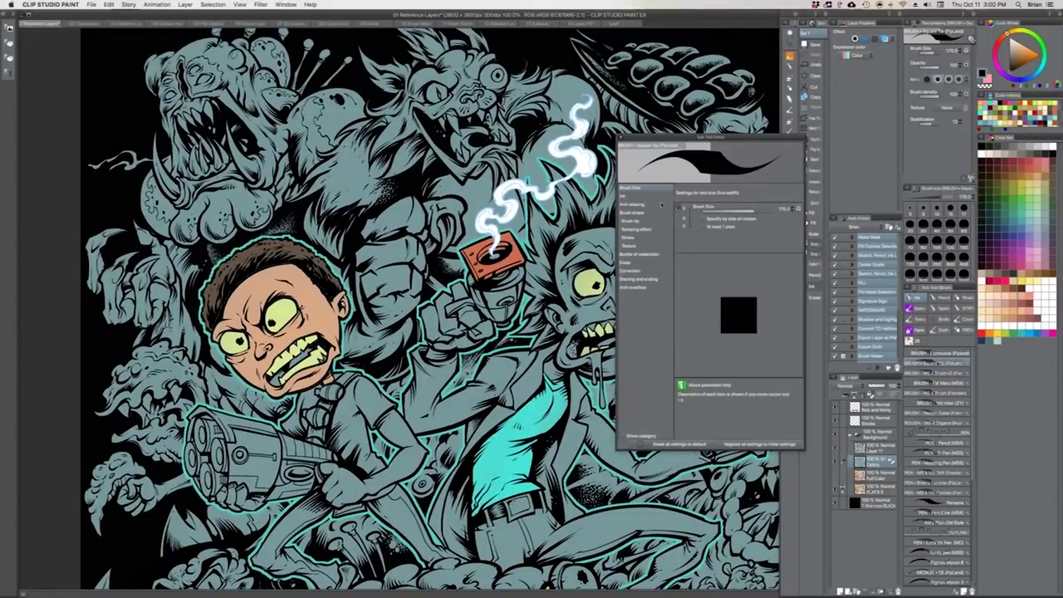
{"action": "left_click", "coordinate": [651, 195]}
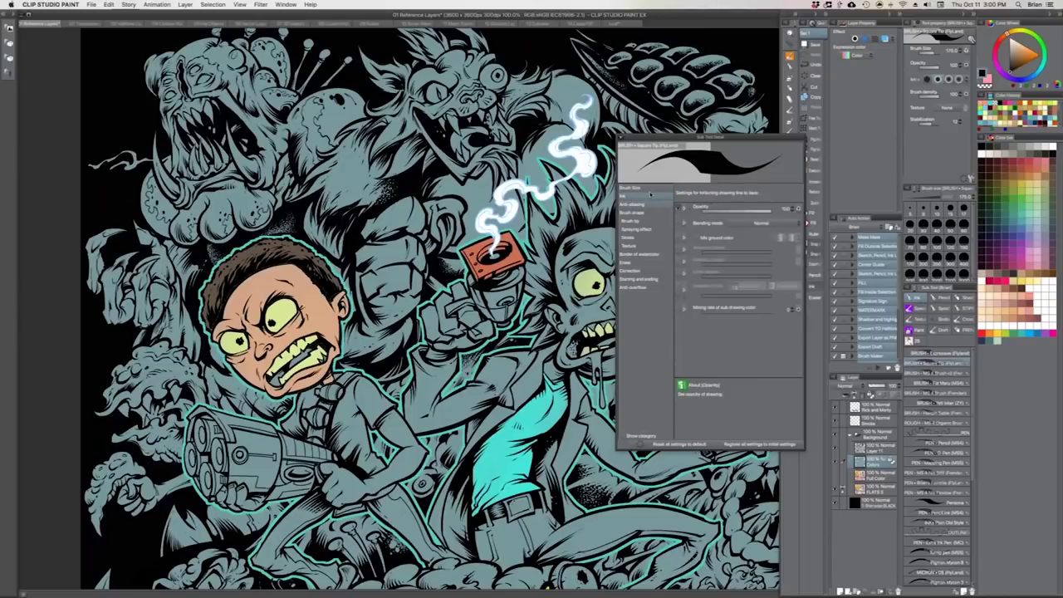
{"action": "left_click", "coordinate": [636, 187]}
{"action": "left_click", "coordinate": [798, 207]}
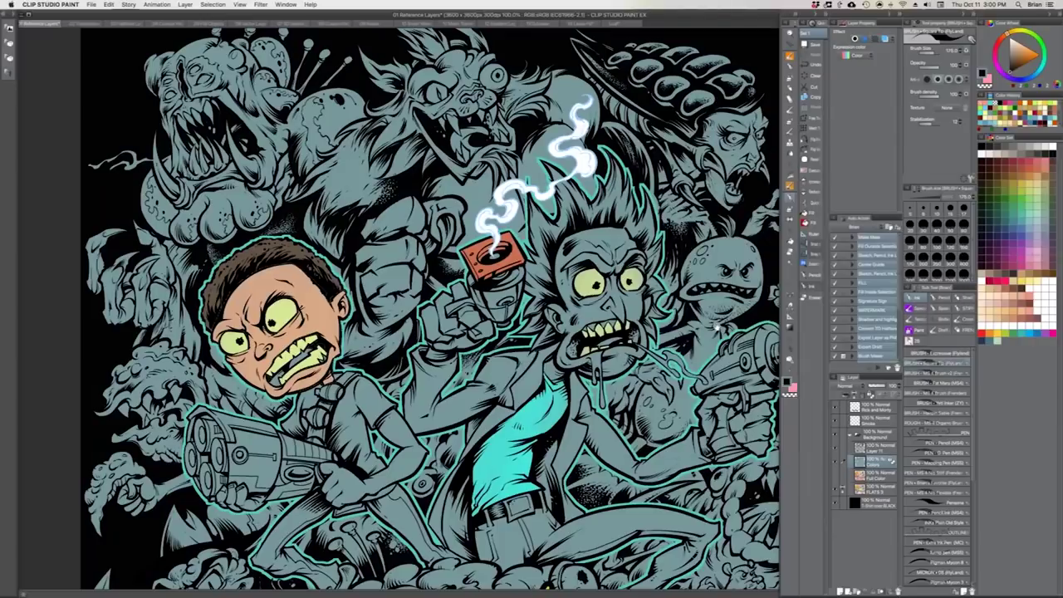
Step: Ink fur strokes on the horned furry monster's shoulder on Layer 11 with the Square Tip brush at size 100
{"action": "key", "text": "super+plus"}
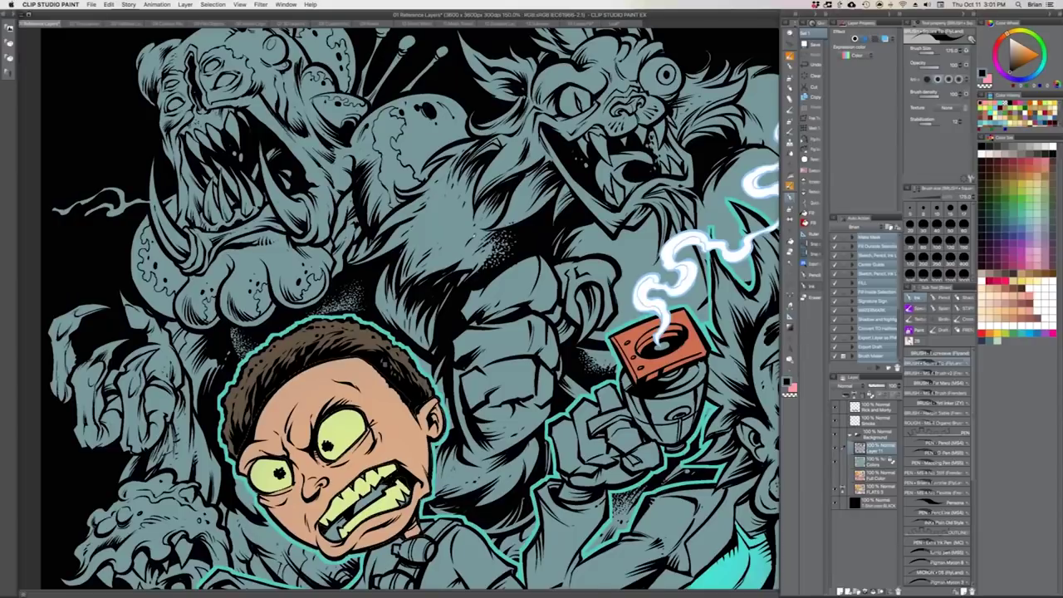
{"action": "key", "text": "["}
{"action": "mouse_move", "coordinate": [422, 248]}
{"action": "left_mouse_down"}
{"action": "mouse_move", "coordinate": [443, 197]}
{"action": "mouse_move", "coordinate": [459, 207]}
{"action": "mouse_move", "coordinate": [421, 236]}
{"action": "left_mouse_up"}
{"action": "left_click_drag", "start_coordinate": [462, 200], "coordinate": [451, 254]}
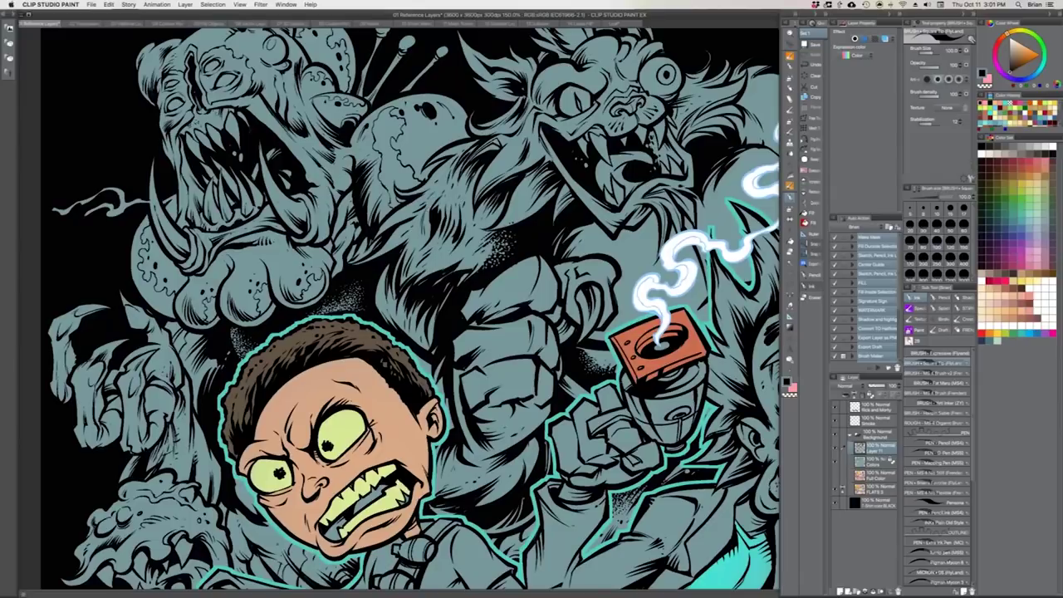
{"action": "scroll", "coordinate": [456, 232], "scroll_direction": "down", "scroll_amount": 1}
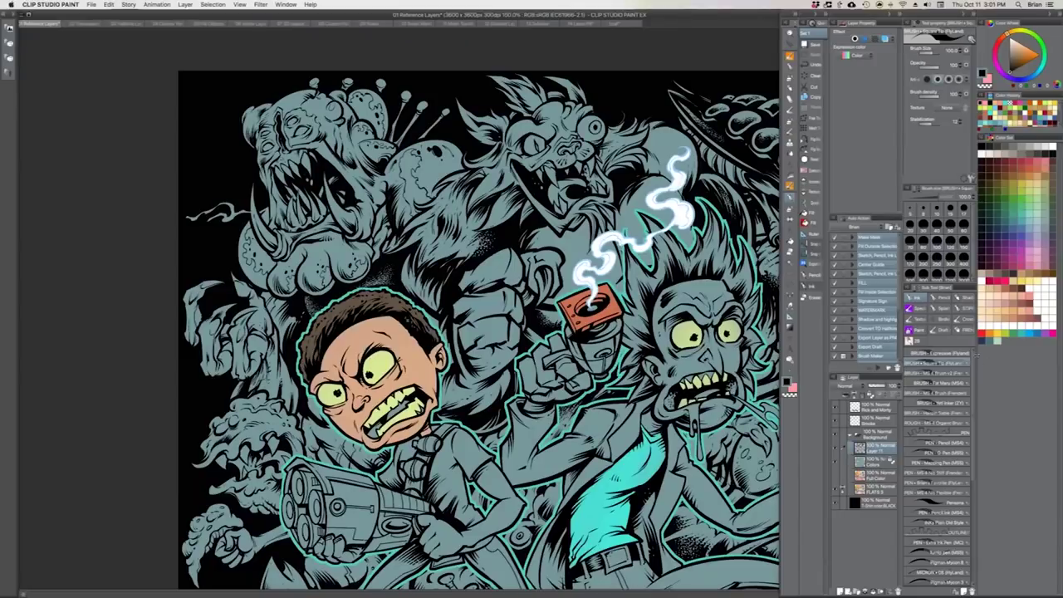
{"action": "scroll", "coordinate": [976, 364], "scroll_direction": "down", "scroll_amount": 2}
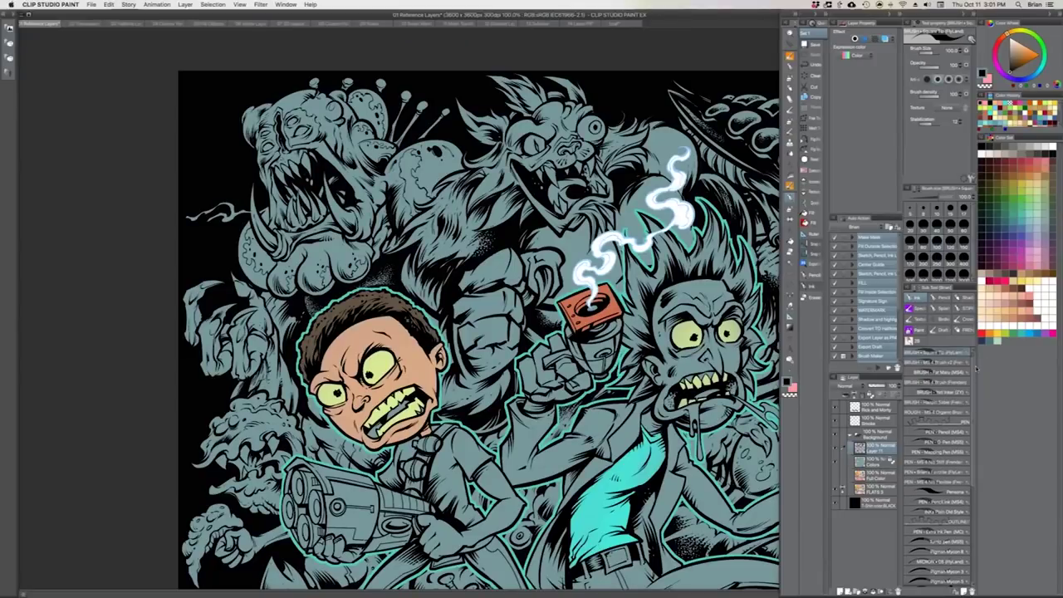
{"action": "left_click_drag", "start_coordinate": [976, 369], "coordinate": [976, 369]}
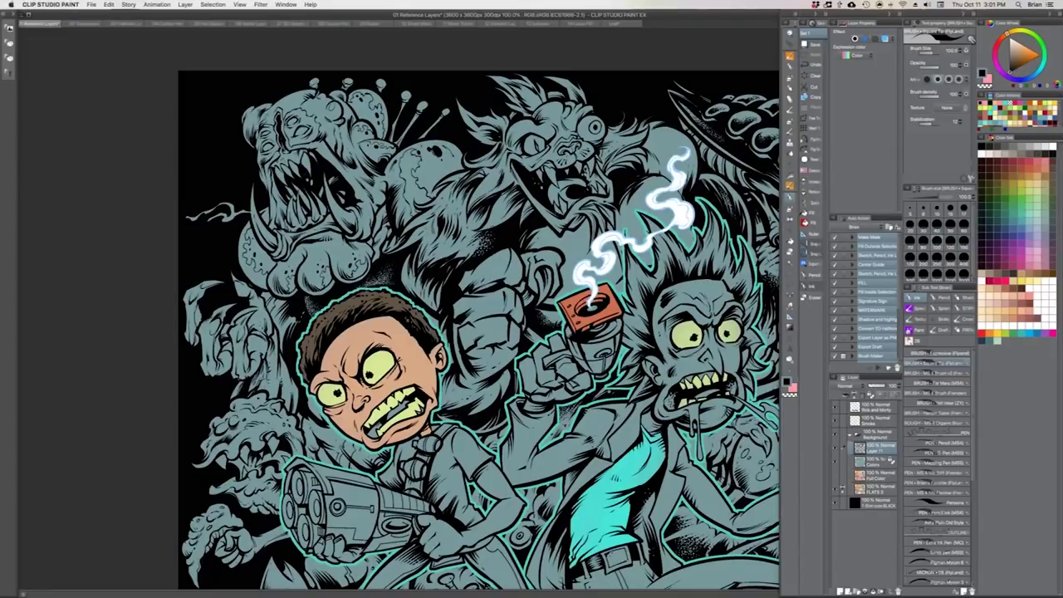